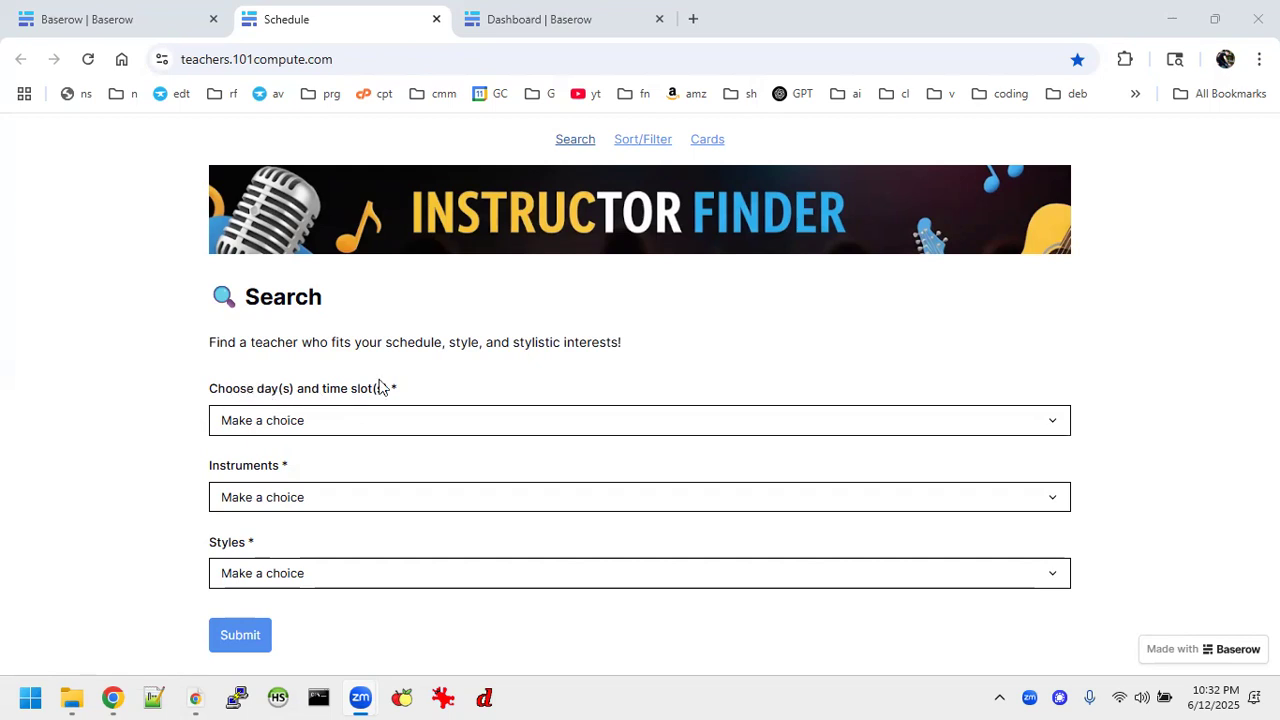
Choose the time slots Monday 15.00, Monday 15.30 and Tuesday 18.30 in the teacher search form.
click(302, 418)
click(243, 434)
click(243, 457)
scroll(337, 534, down, 3)
scroll(337, 534, down, 3)
click(233, 489)
scroll(360, 476, down, 5)
click(181, 497)
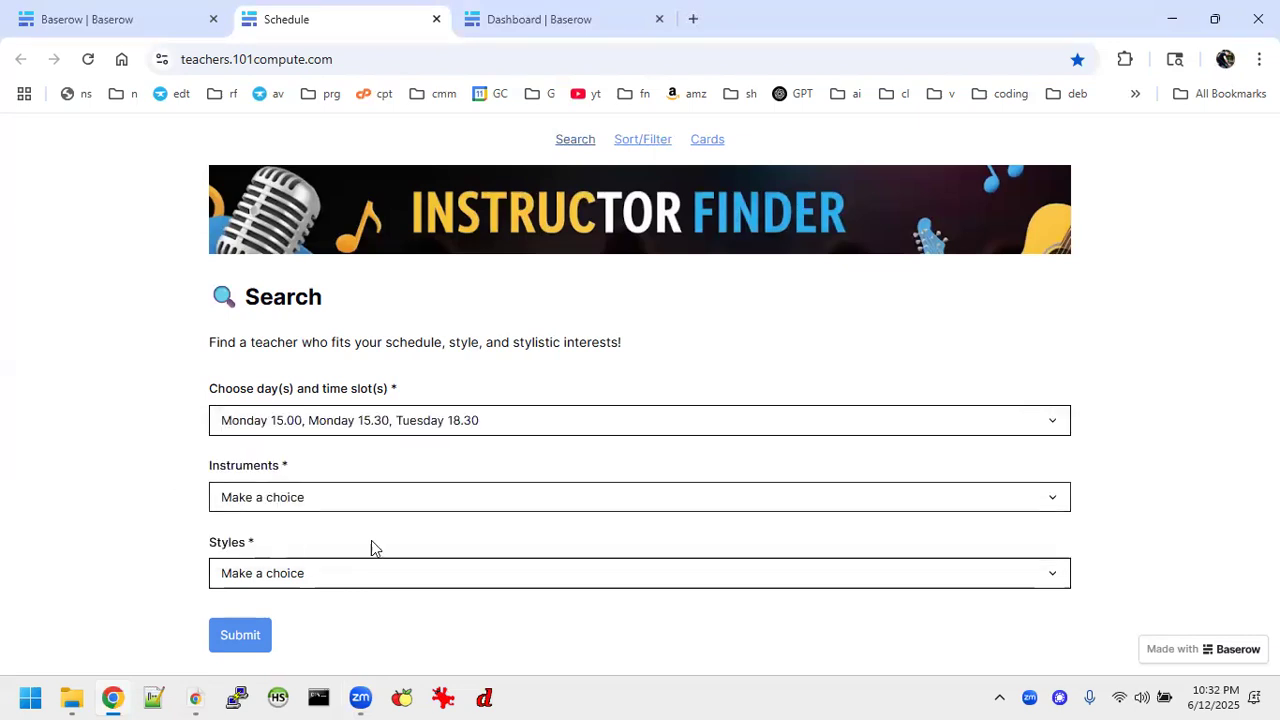
Select Guitar and Drums as the instruments in the teacher search form.
click(365, 508)
click(247, 502)
click(240, 577)
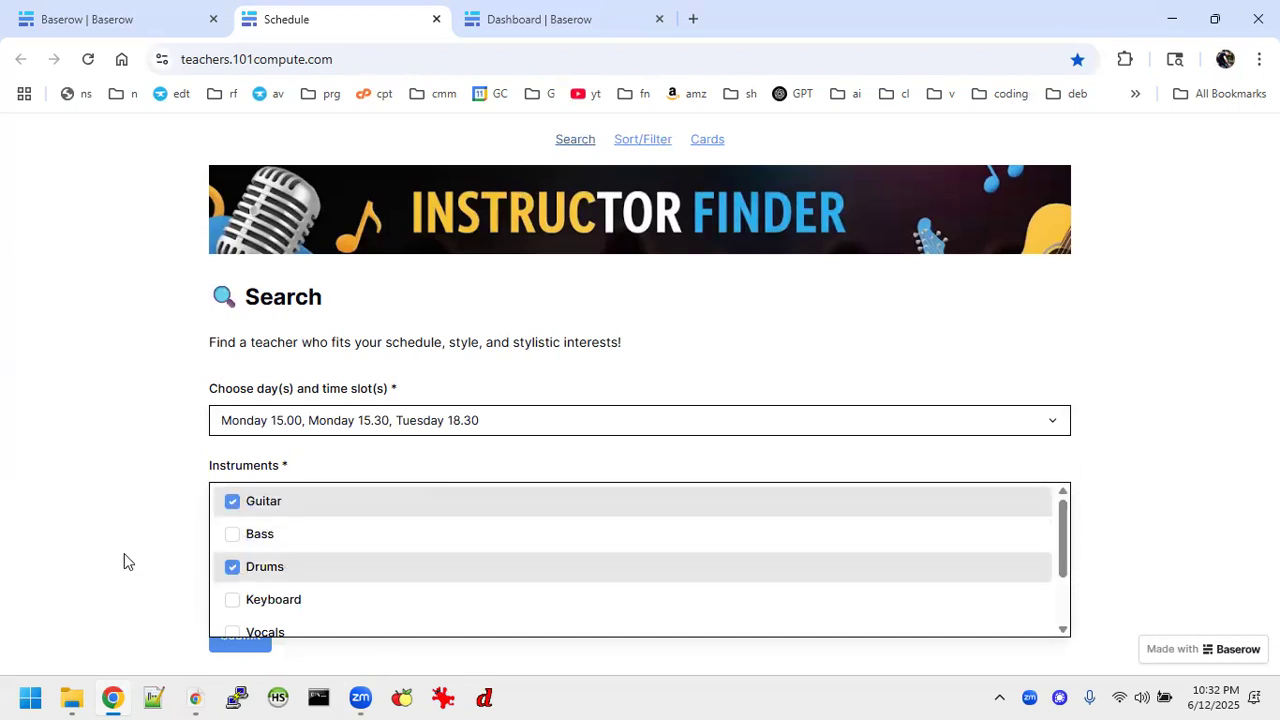
click(124, 556)
Select the Rock and Blues styles and submit the teacher search.
drag(124, 554, 263, 583)
click(284, 581)
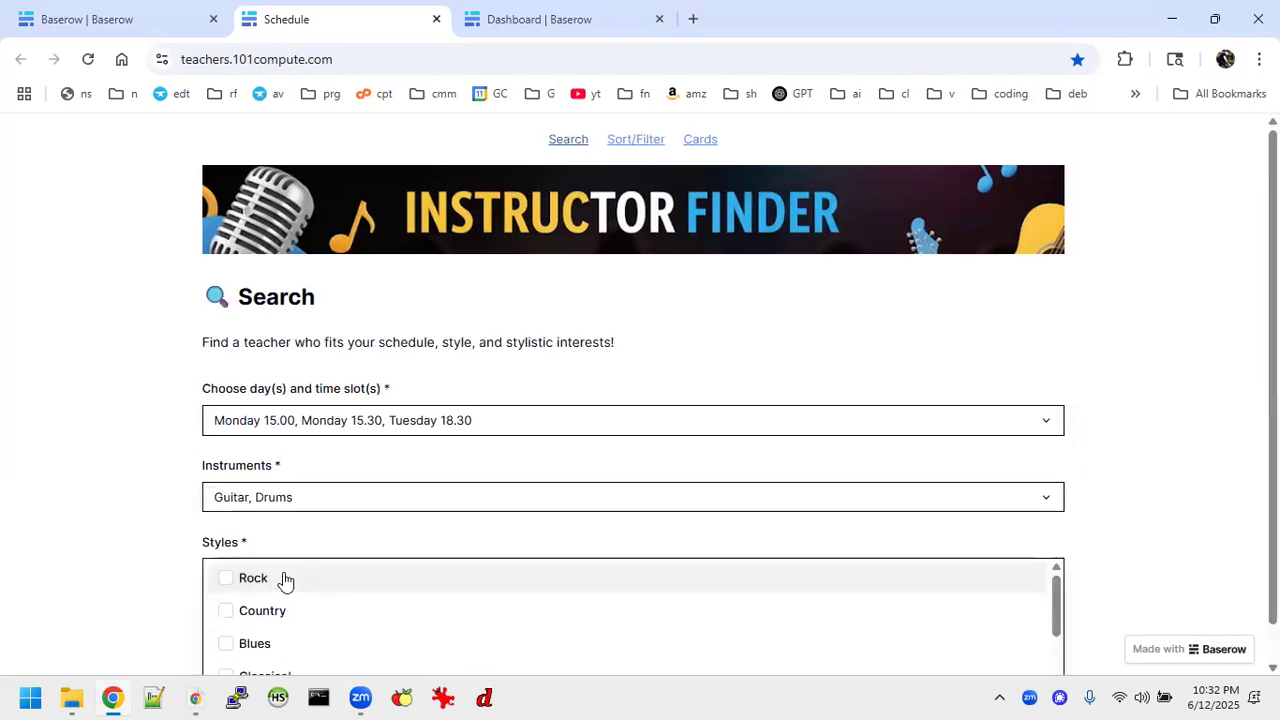
click(226, 577)
click(226, 644)
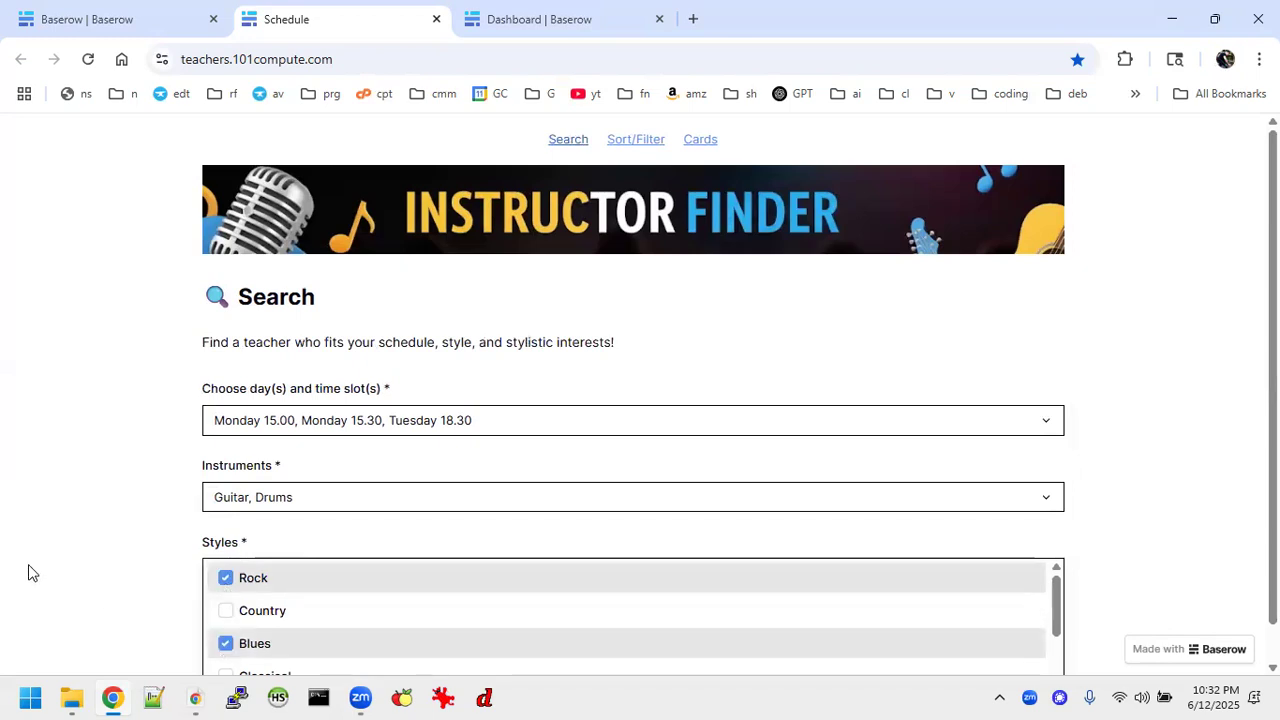
click(30, 572)
click(236, 634)
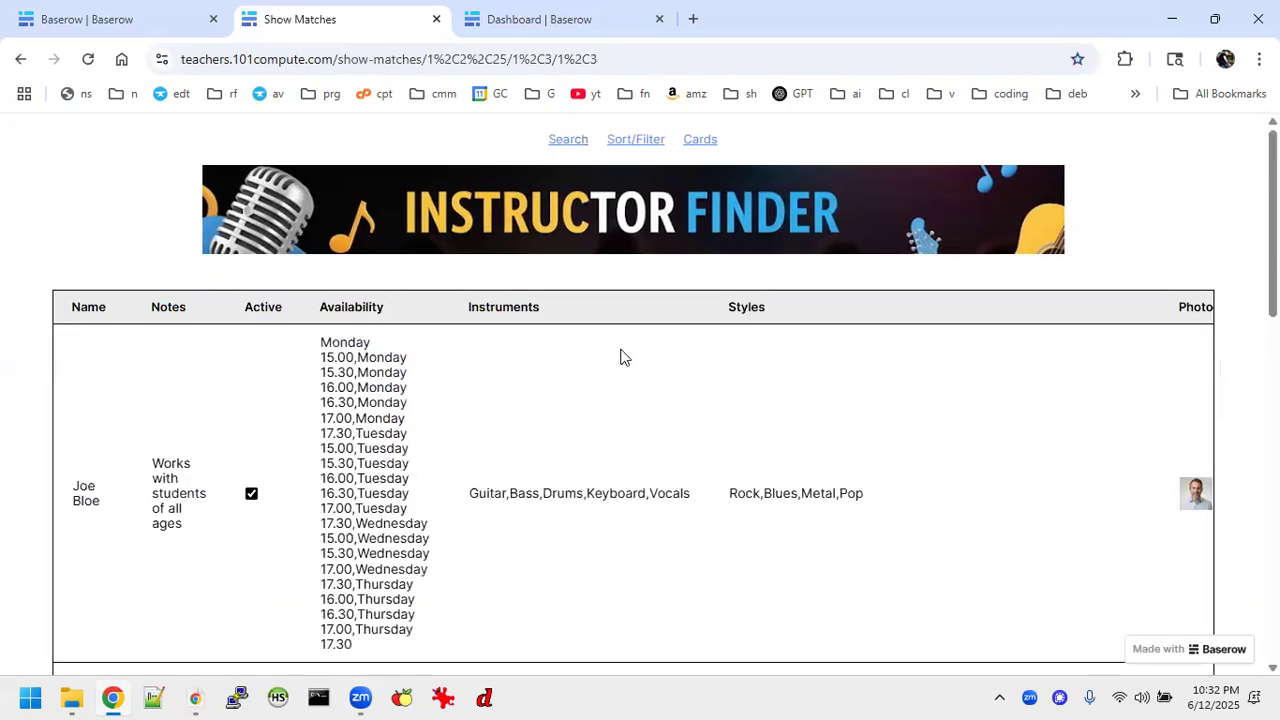
Review the matching teachers' availability, instruments, styles and photos, and return to the Search page.
scroll(615, 441, down, 7)
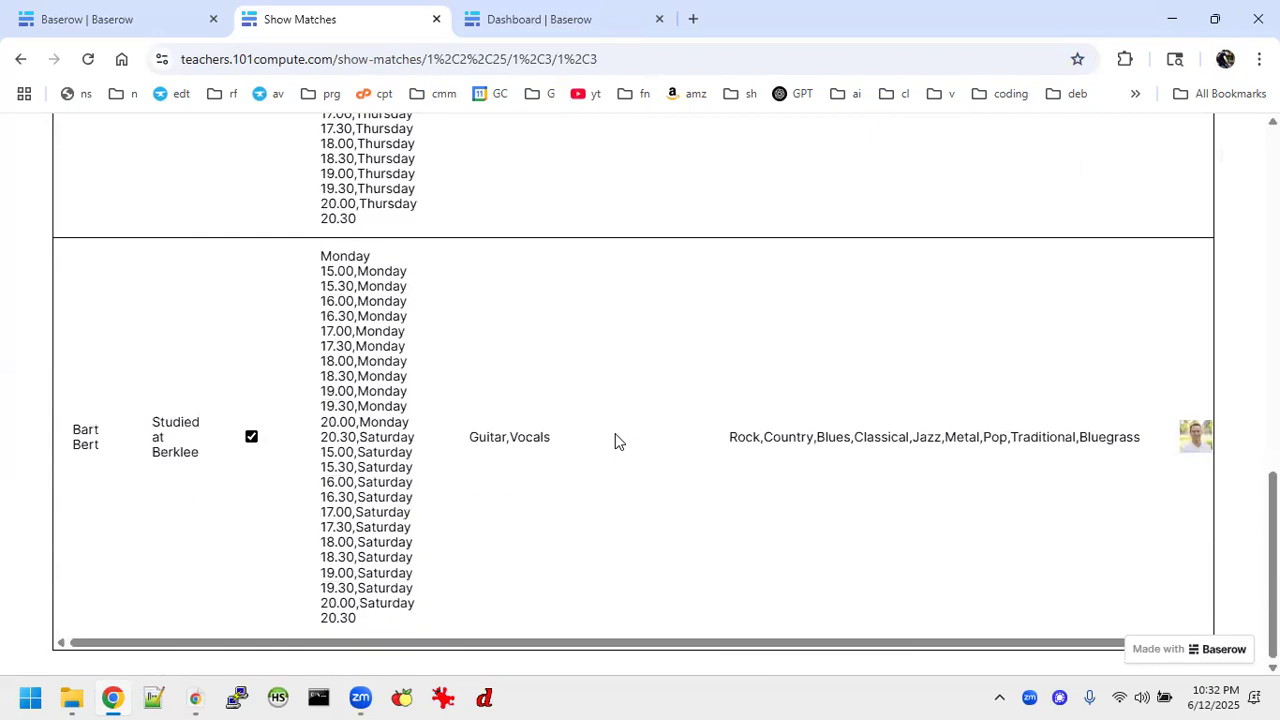
scroll(615, 441, up, 10)
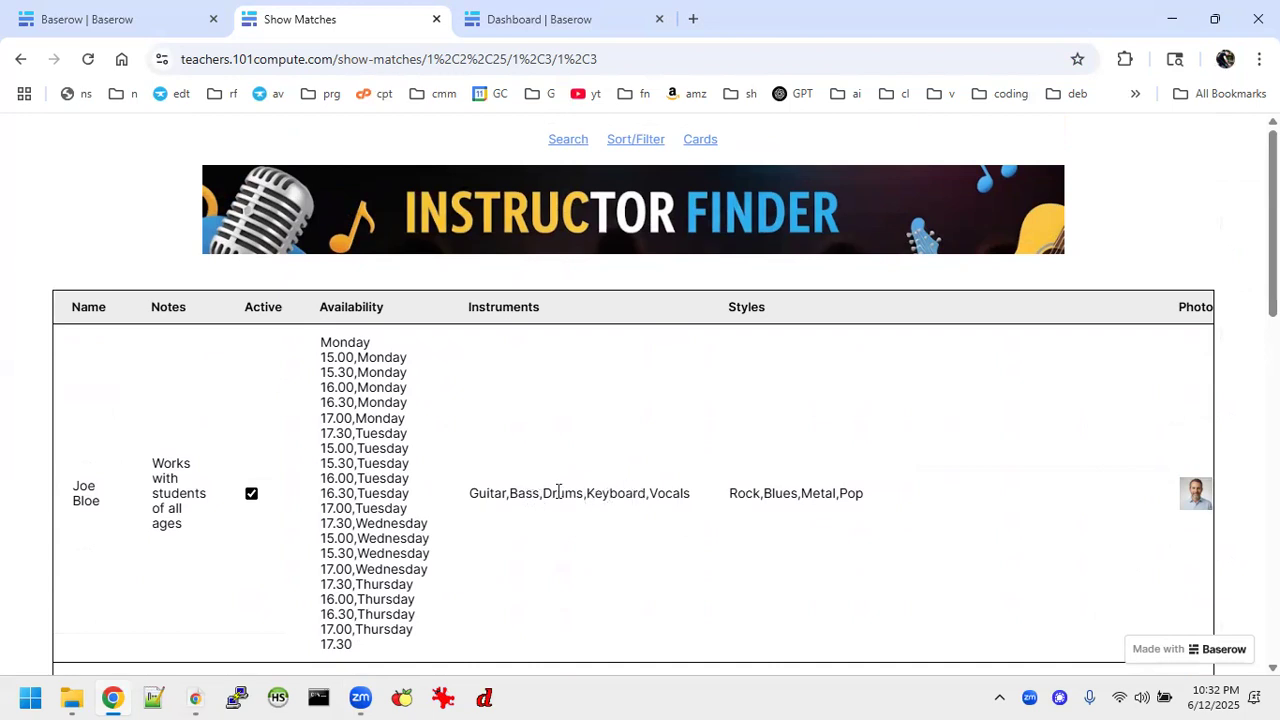
scroll(794, 497, down, 7)
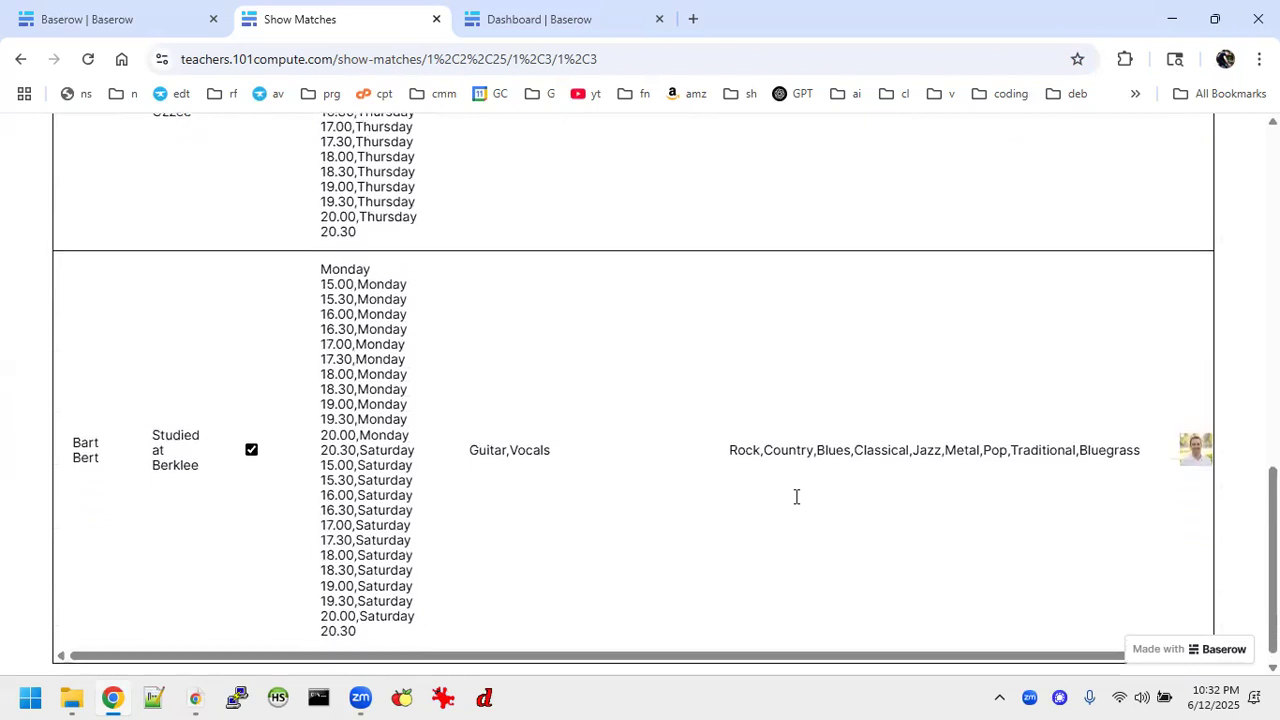
scroll(796, 497, up, 4)
scroll(796, 497, up, 4)
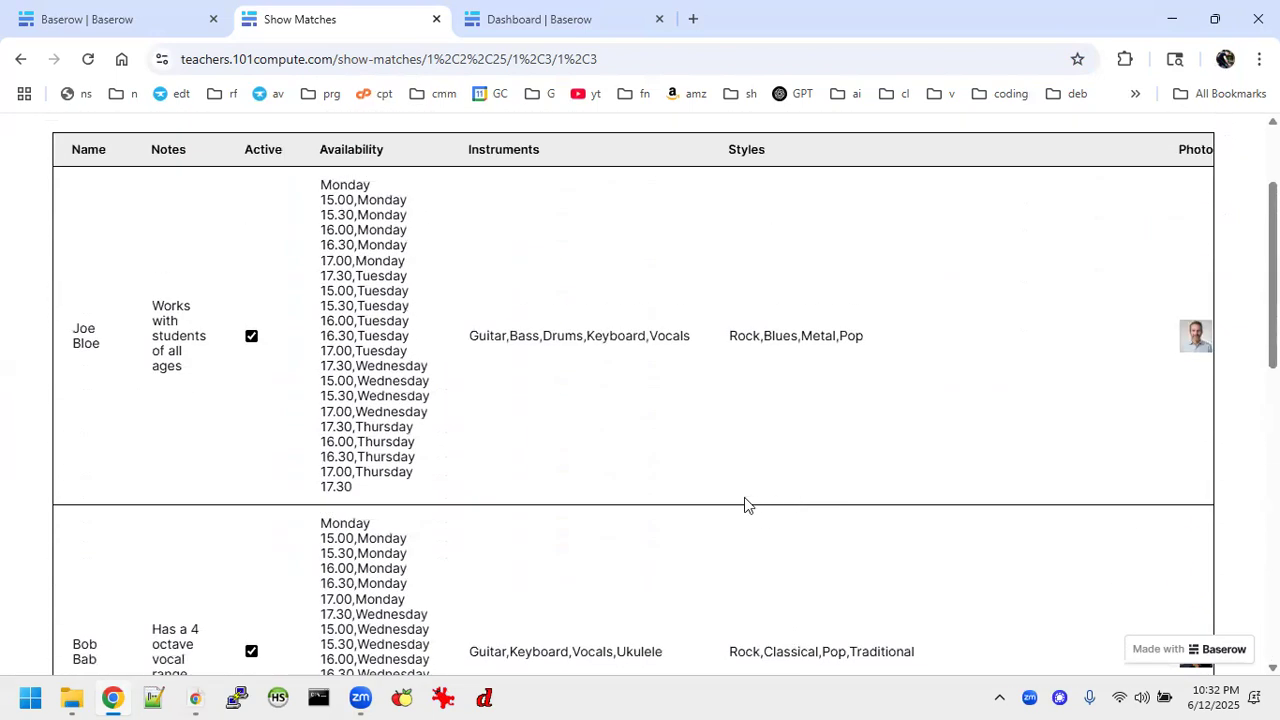
scroll(667, 436, up, 2)
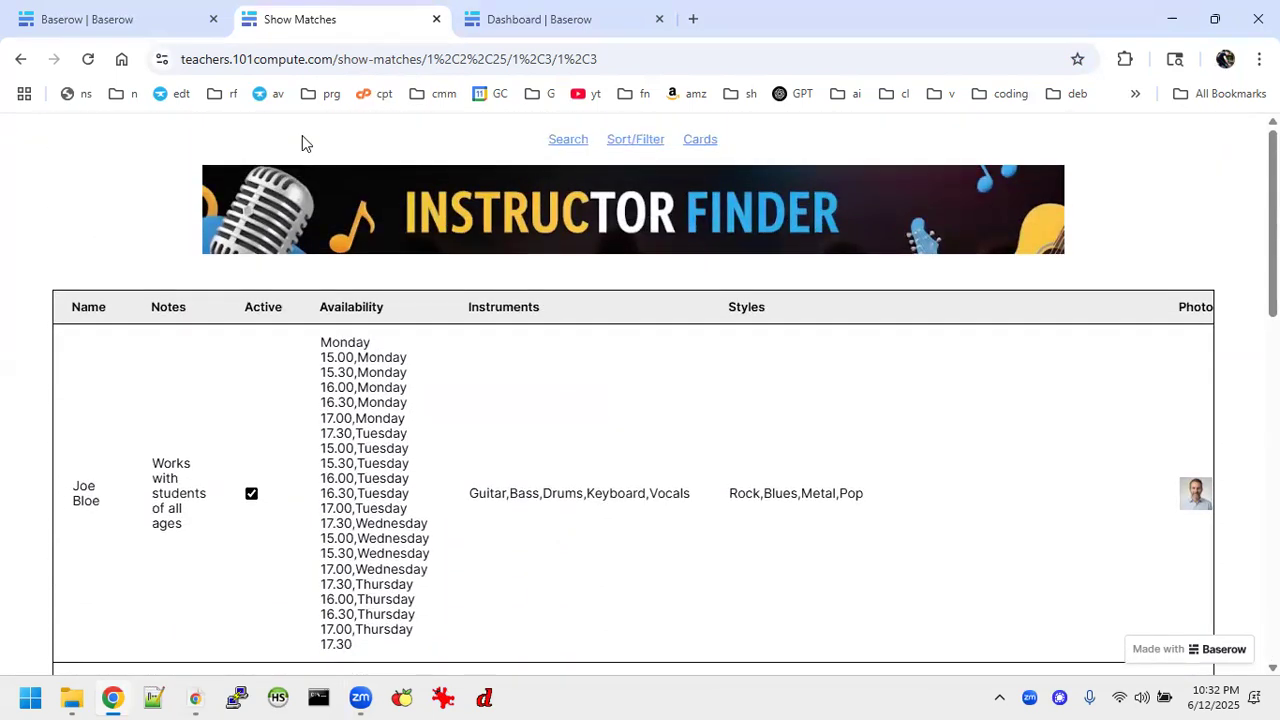
click(551, 143)
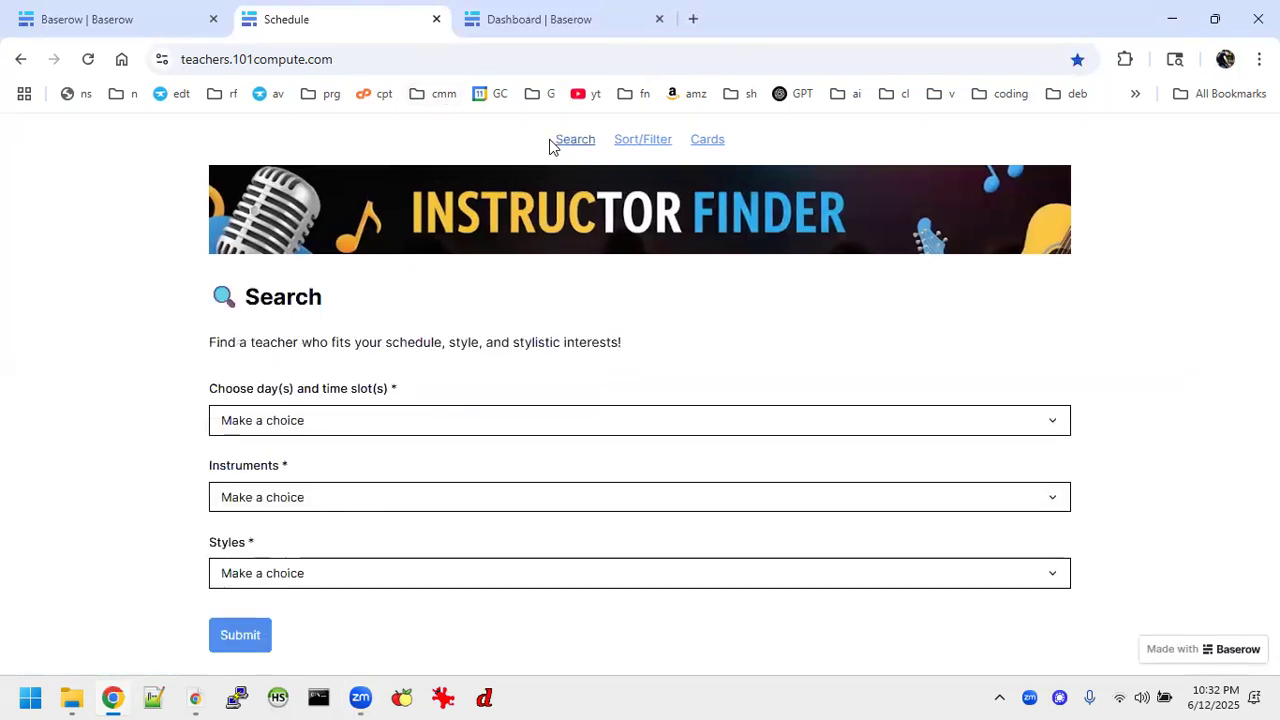
Open the Sort/Filter page and examine all columns of the teacher grid through to Notes.
click(640, 141)
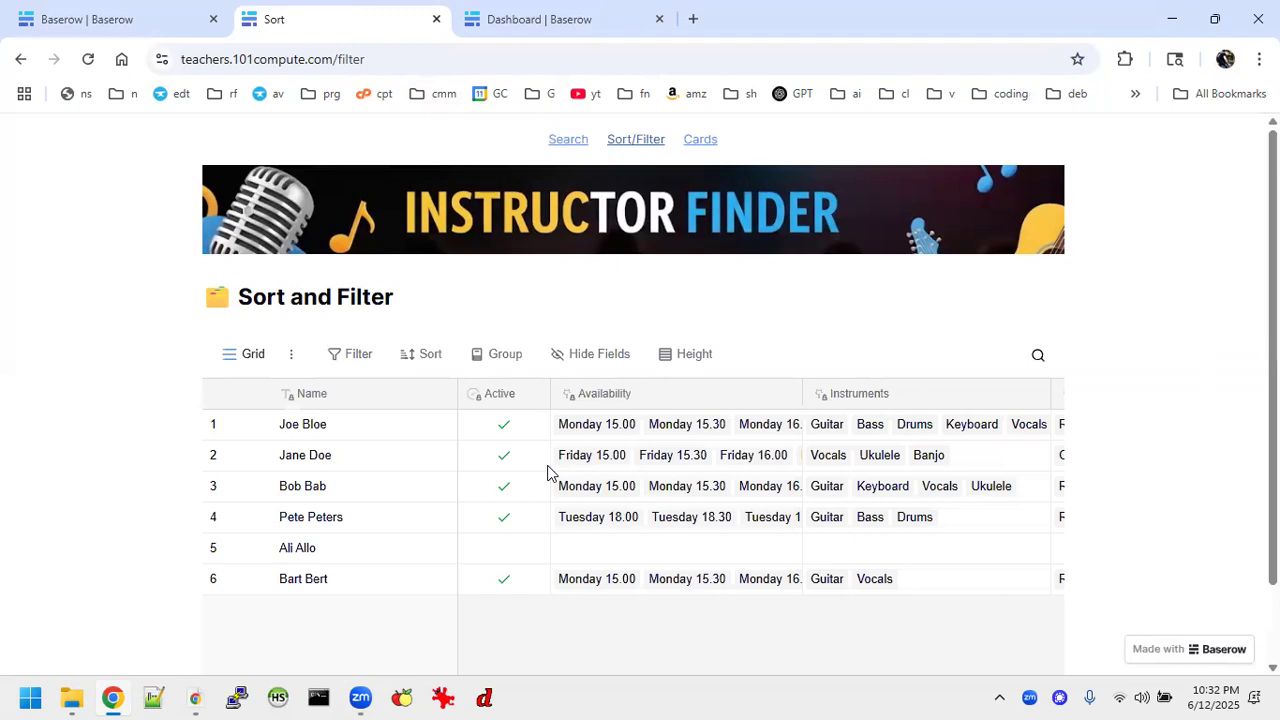
scroll(547, 473, down, 1)
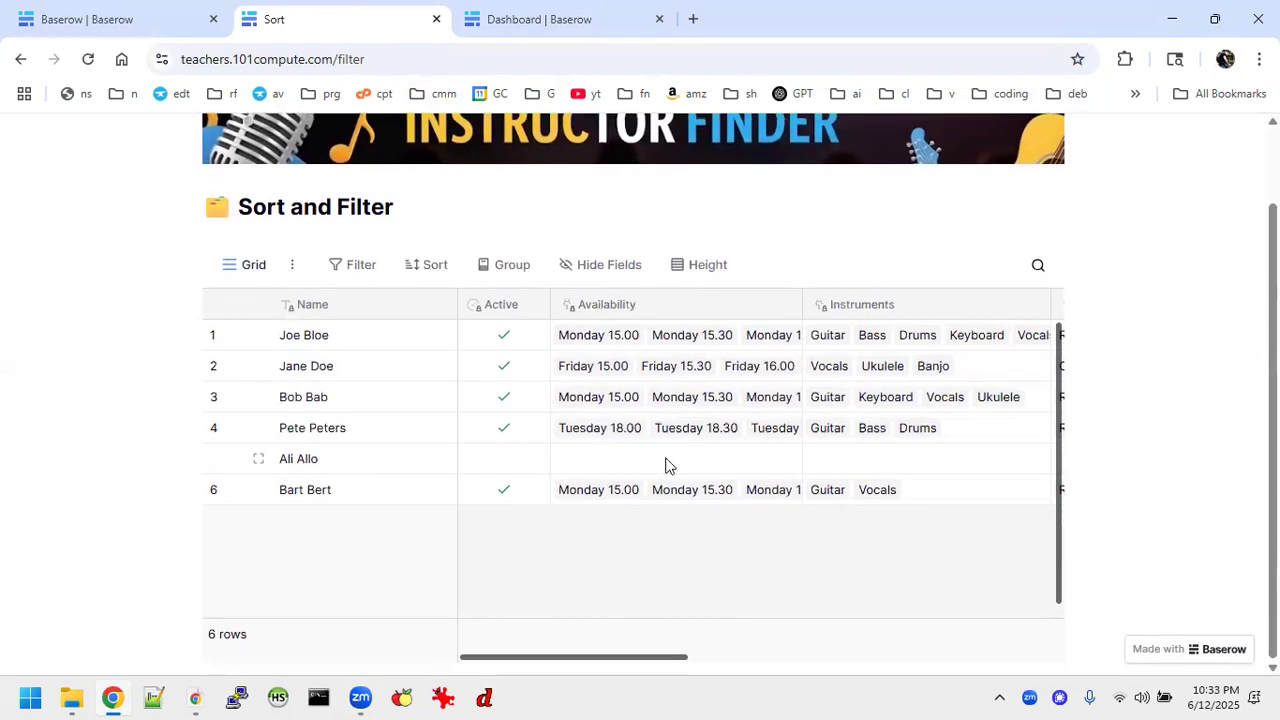
scroll(665, 465, right, 10)
scroll(666, 463, left, 10)
scroll(808, 411, right, 10)
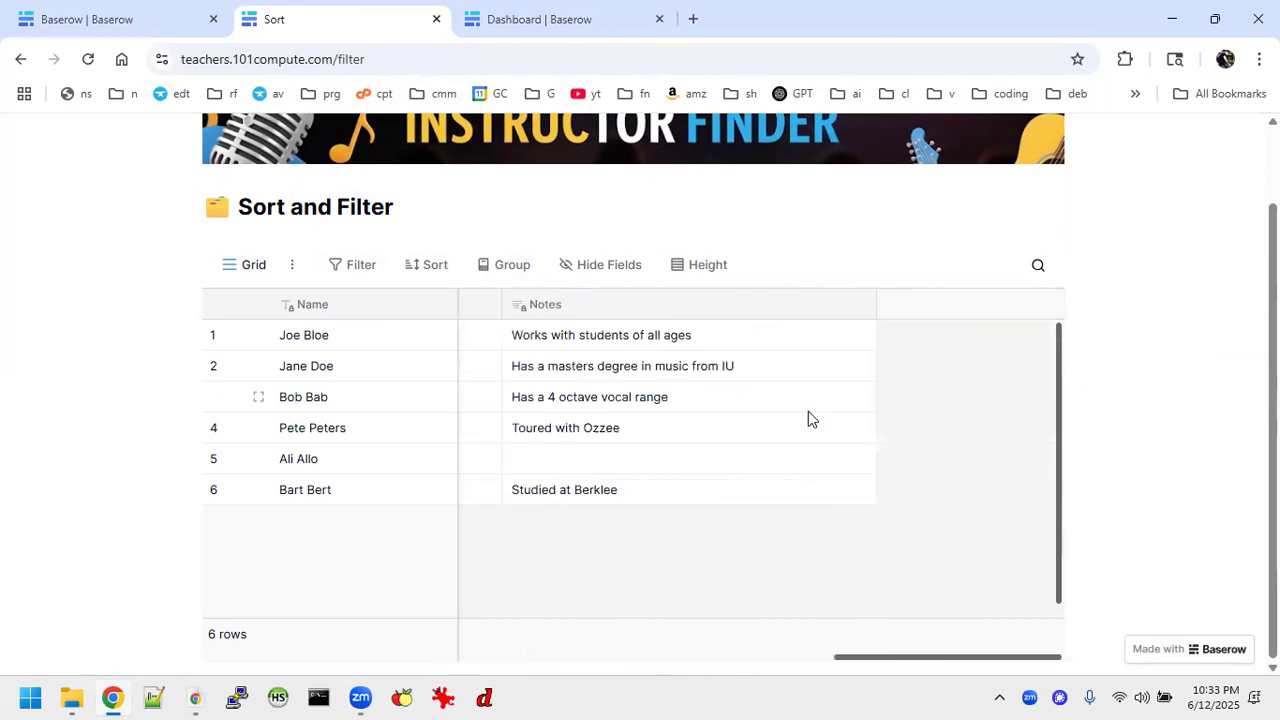
scroll(808, 411, left, 10)
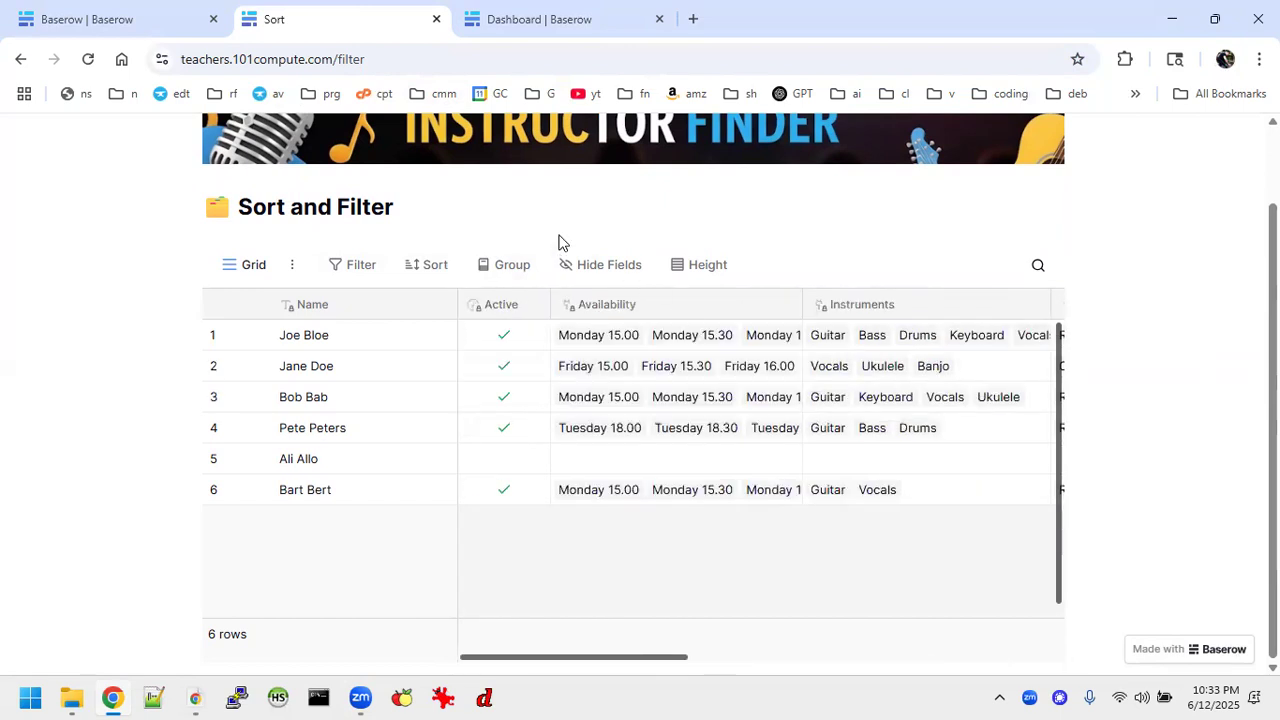
click(543, 20)
click(303, 19)
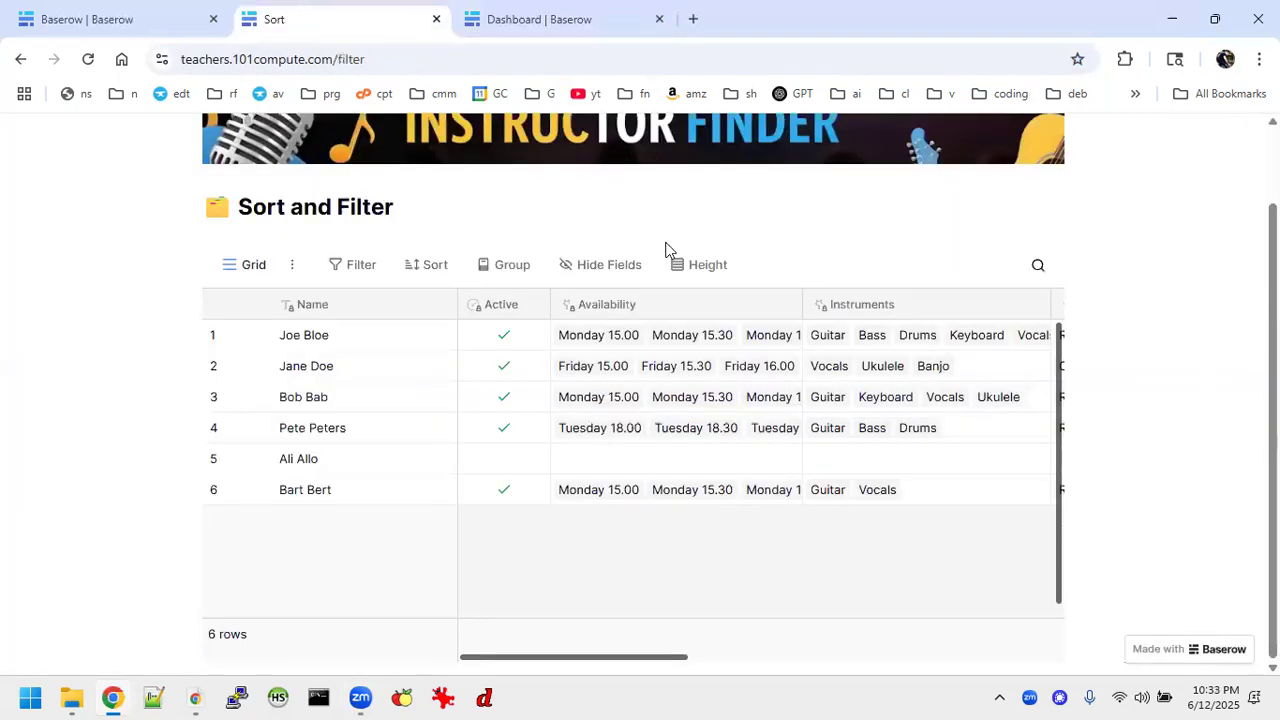
scroll(567, 288, up, 2)
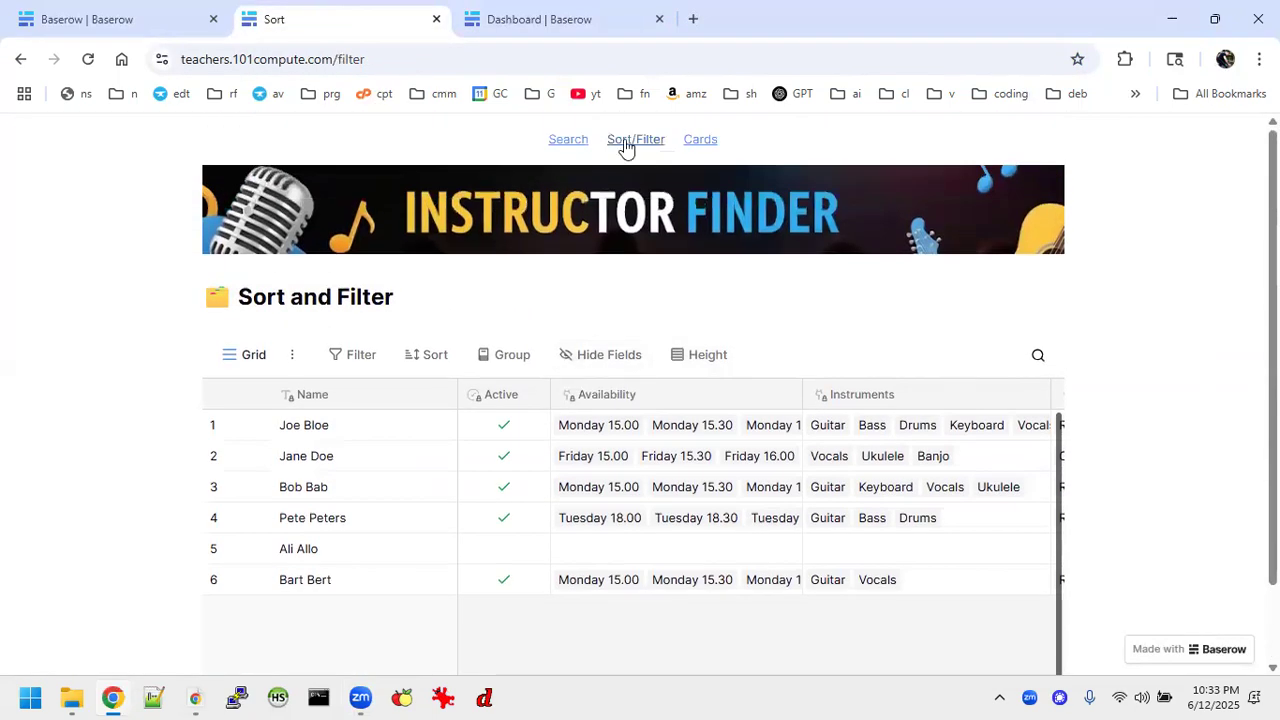
Open the Cards page and look through the gallery of teacher cards.
click(702, 142)
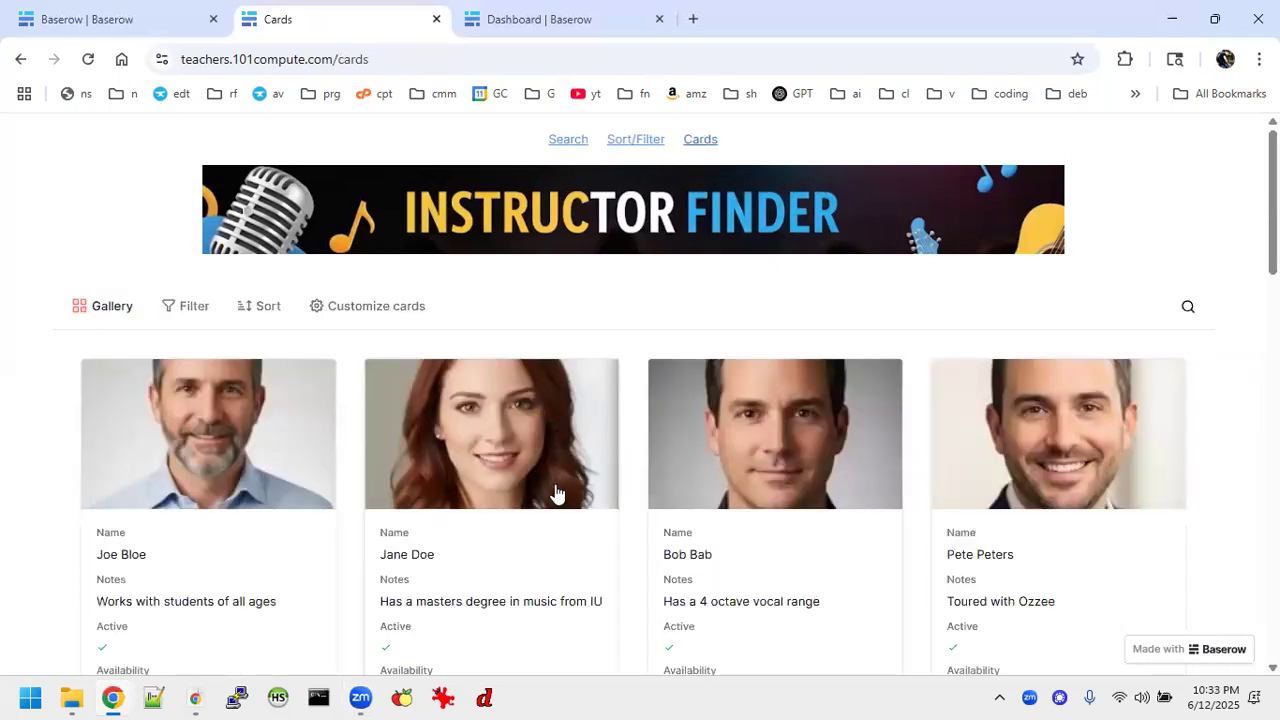
scroll(557, 491, down, 2)
scroll(557, 491, down, 10)
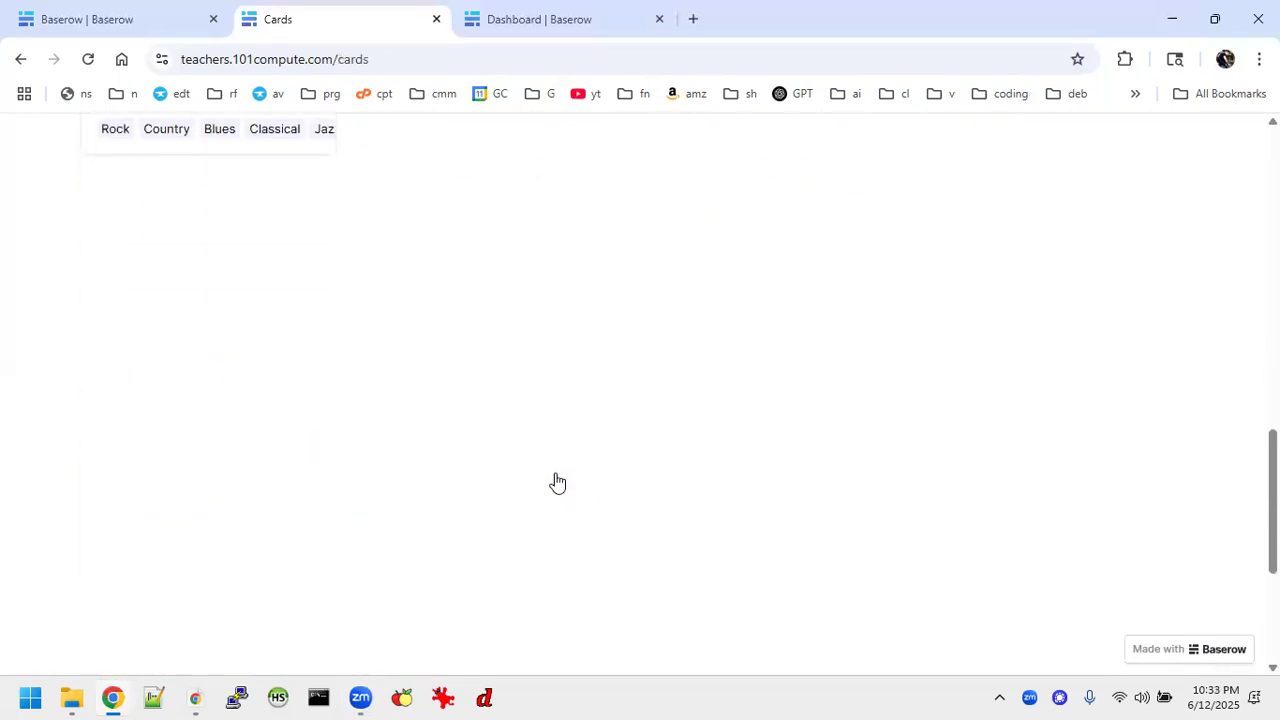
scroll(575, 367, up, 5)
scroll(403, 317, up, 4)
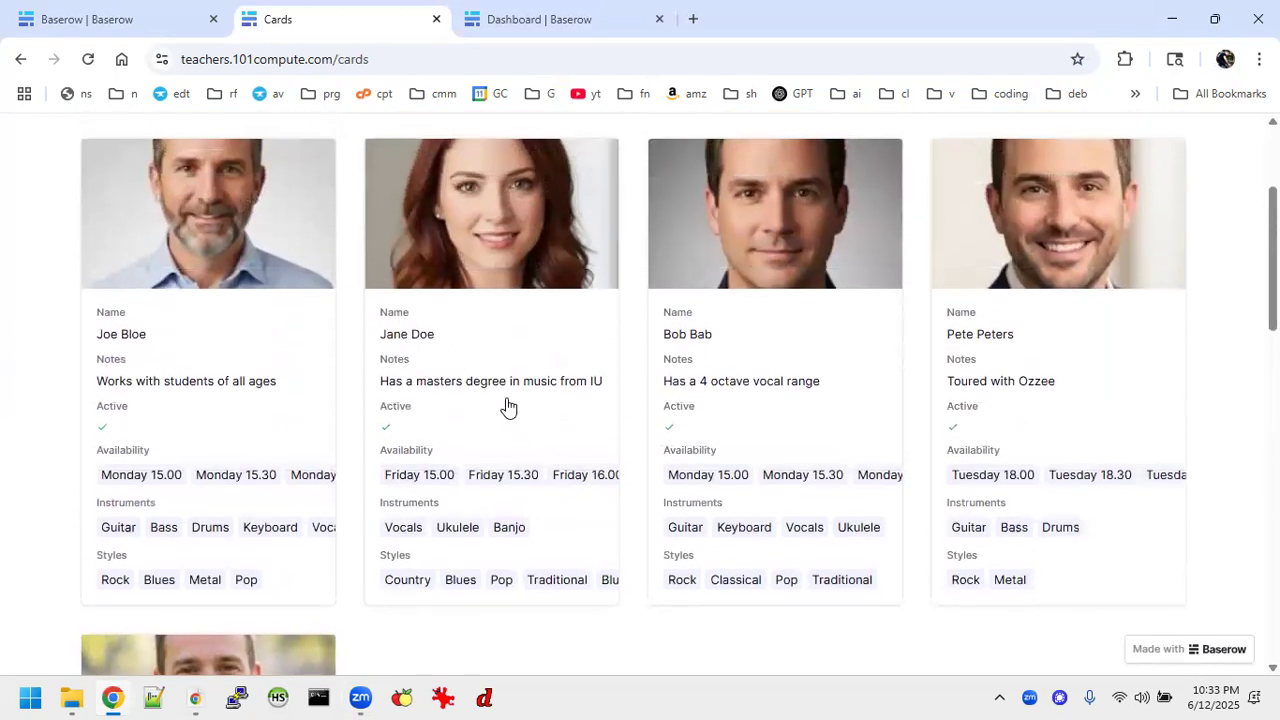
Examine the full record of the second teacher card, close it and return to the Search page.
click(522, 482)
scroll(564, 371, down, 1)
scroll(564, 371, down, 4)
scroll(564, 371, up, 7)
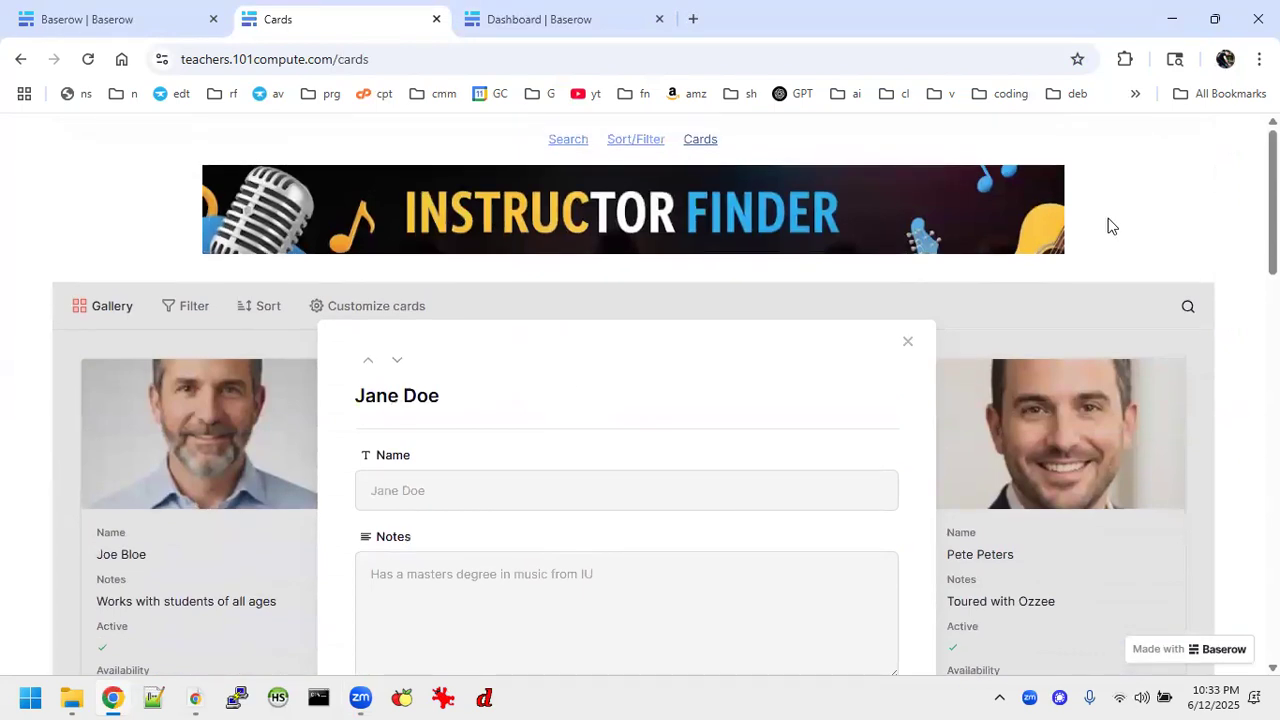
click(903, 342)
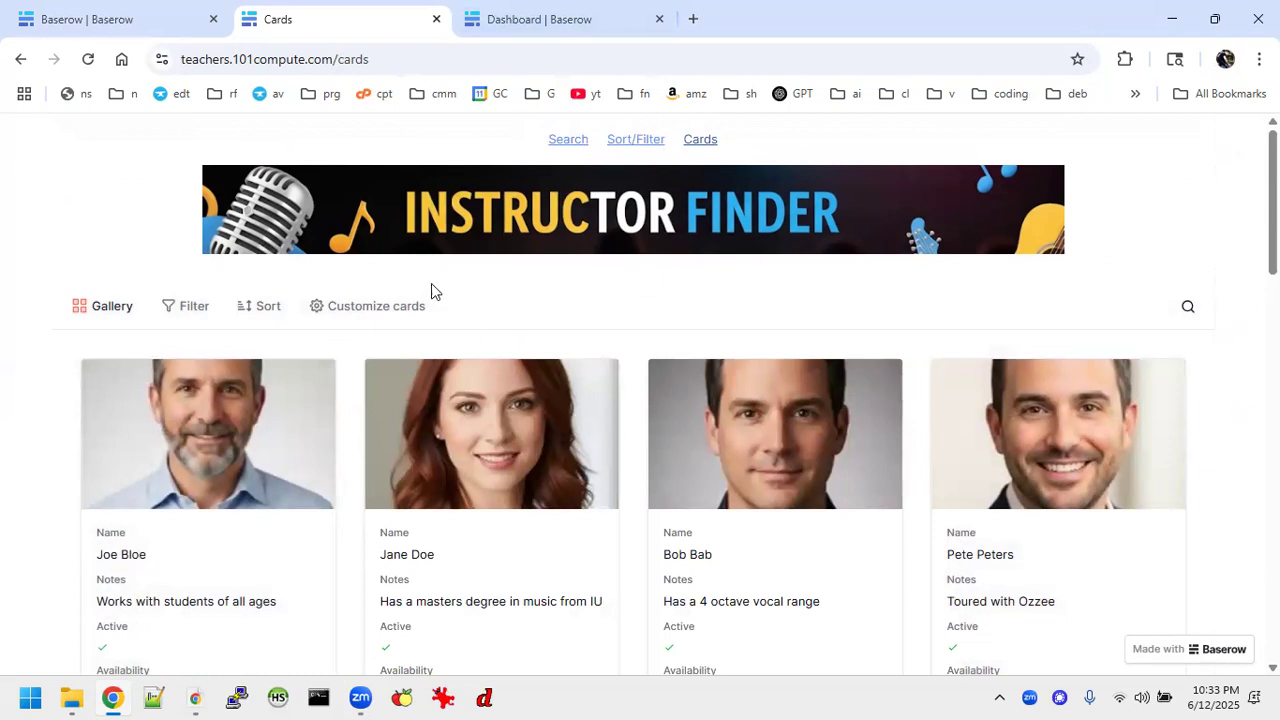
click(564, 139)
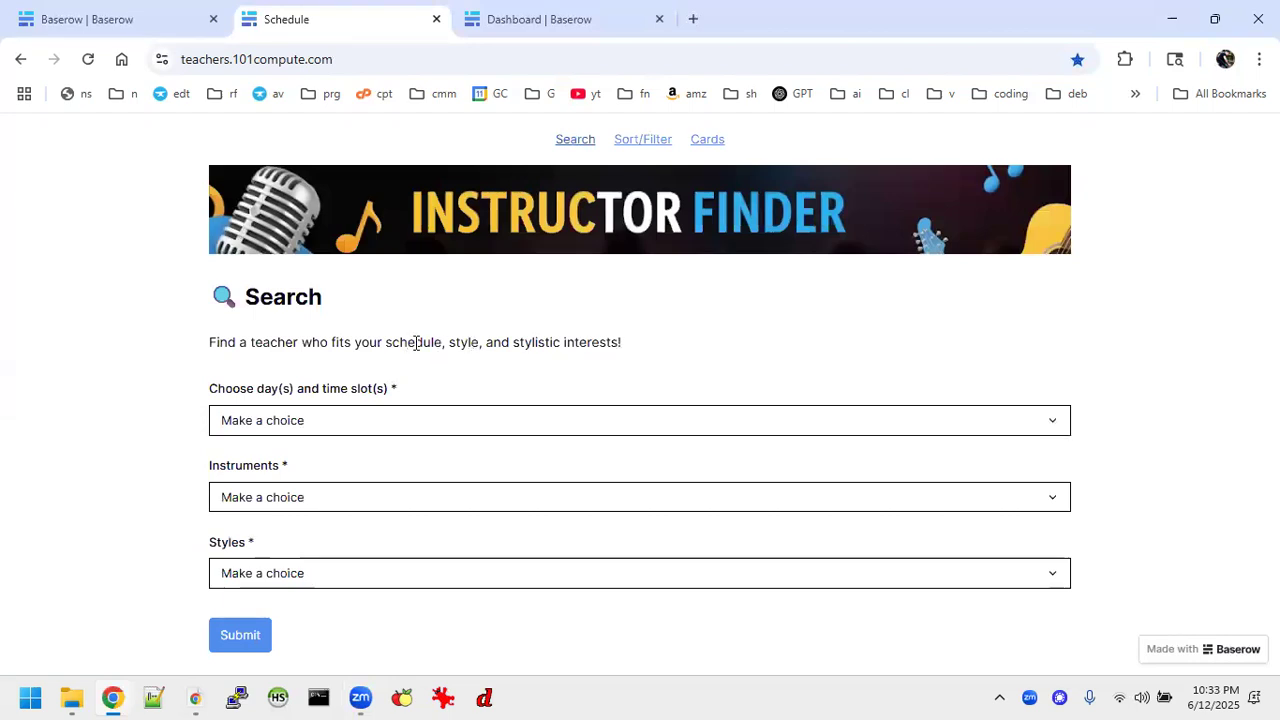
Close the published Instructor Finder site and create a new workspace named Schedules.
click(435, 21)
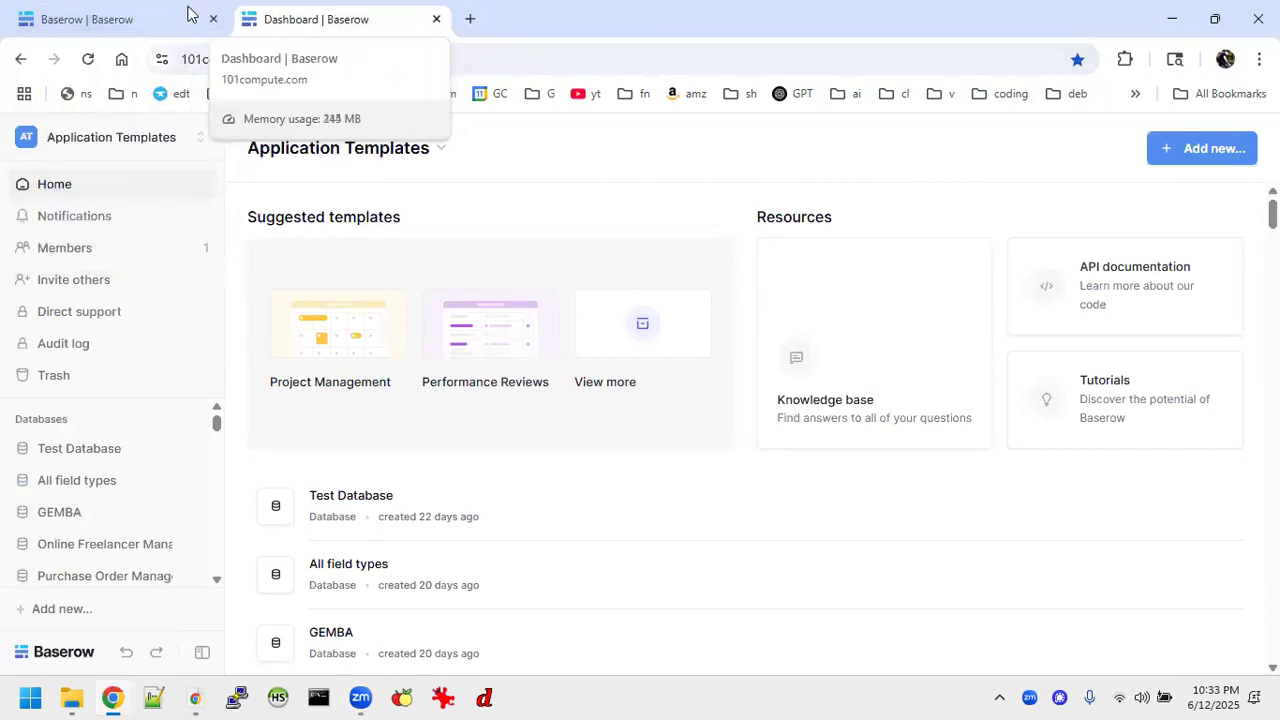
click(175, 140)
scroll(140, 510, down, 1)
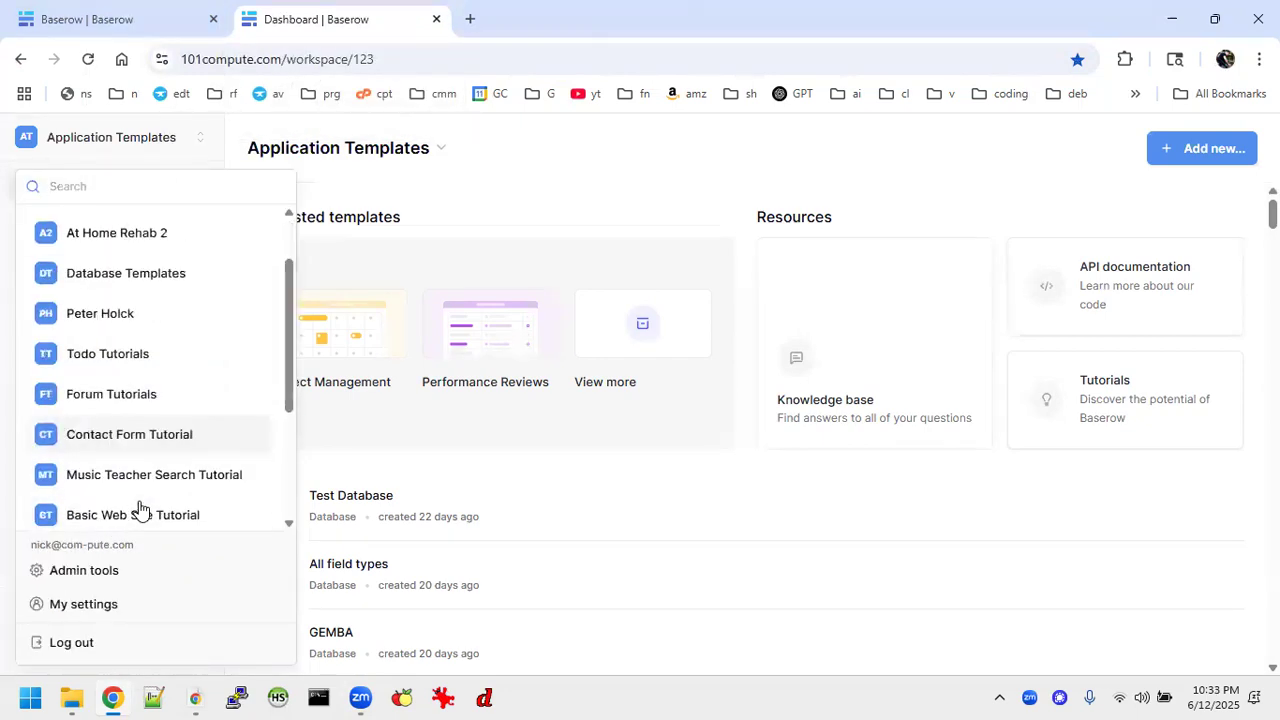
scroll(140, 510, down, 3)
click(116, 508)
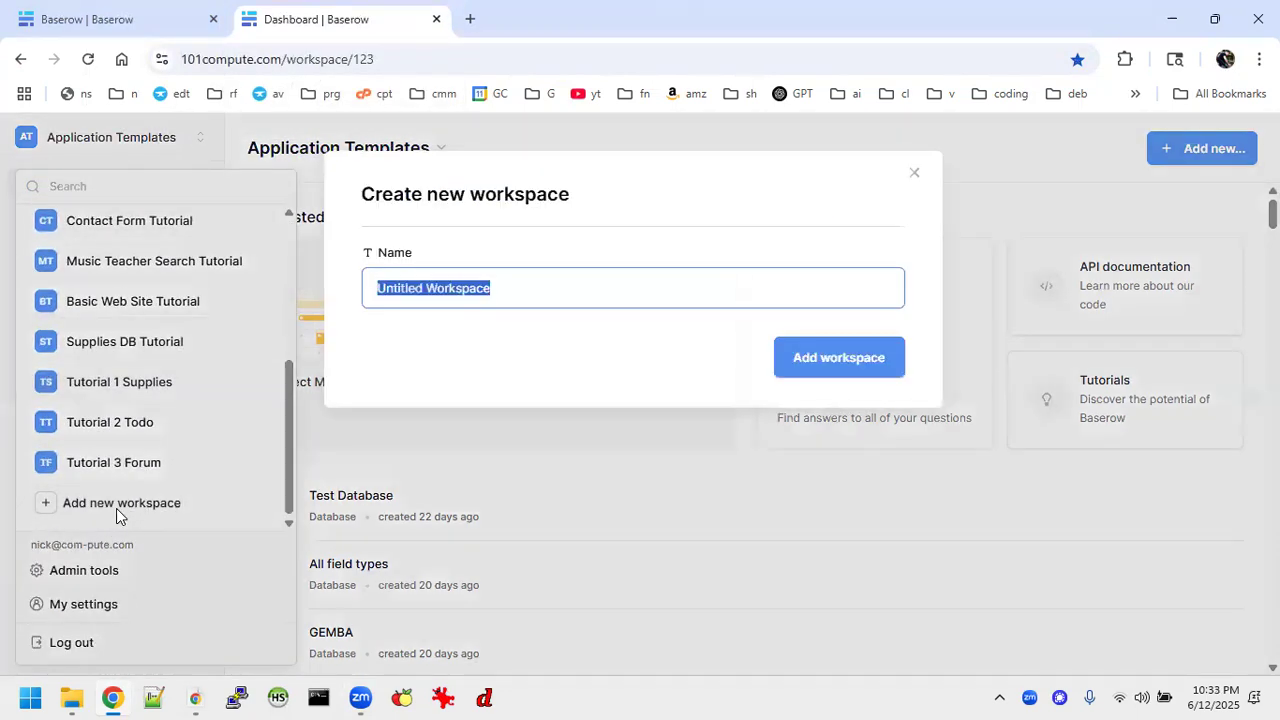
text(Schedules)
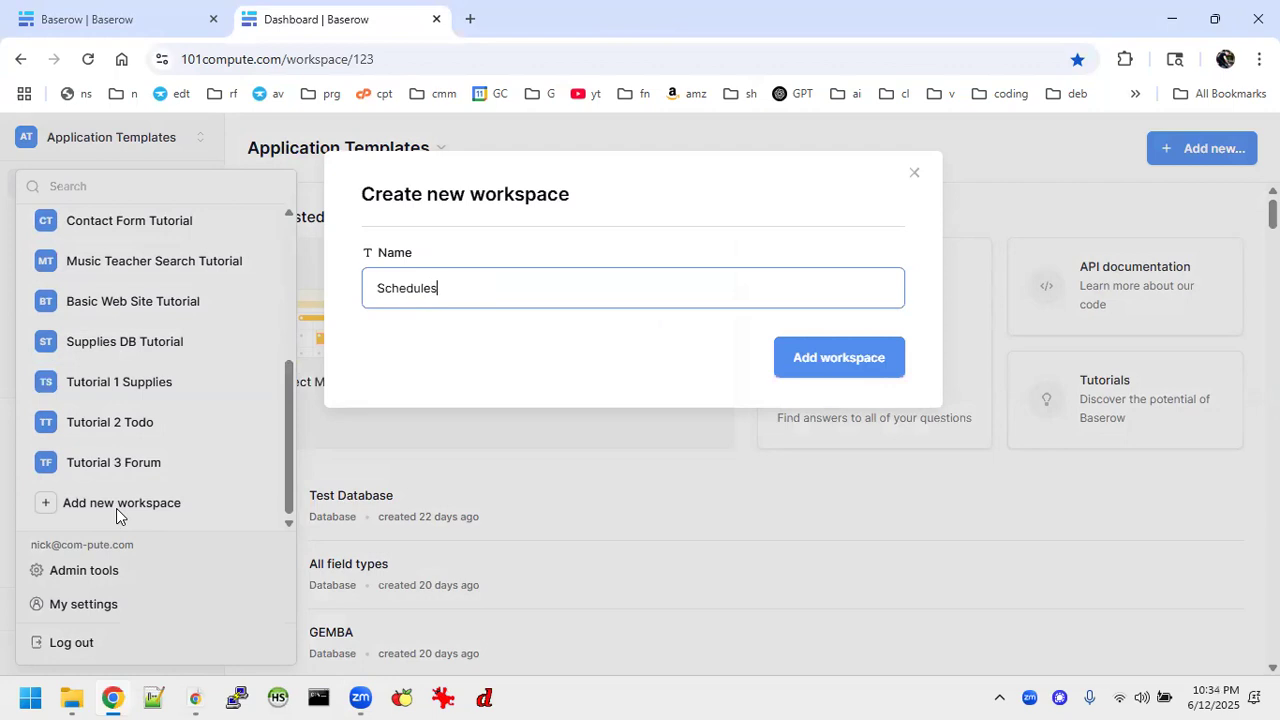
key(Return)
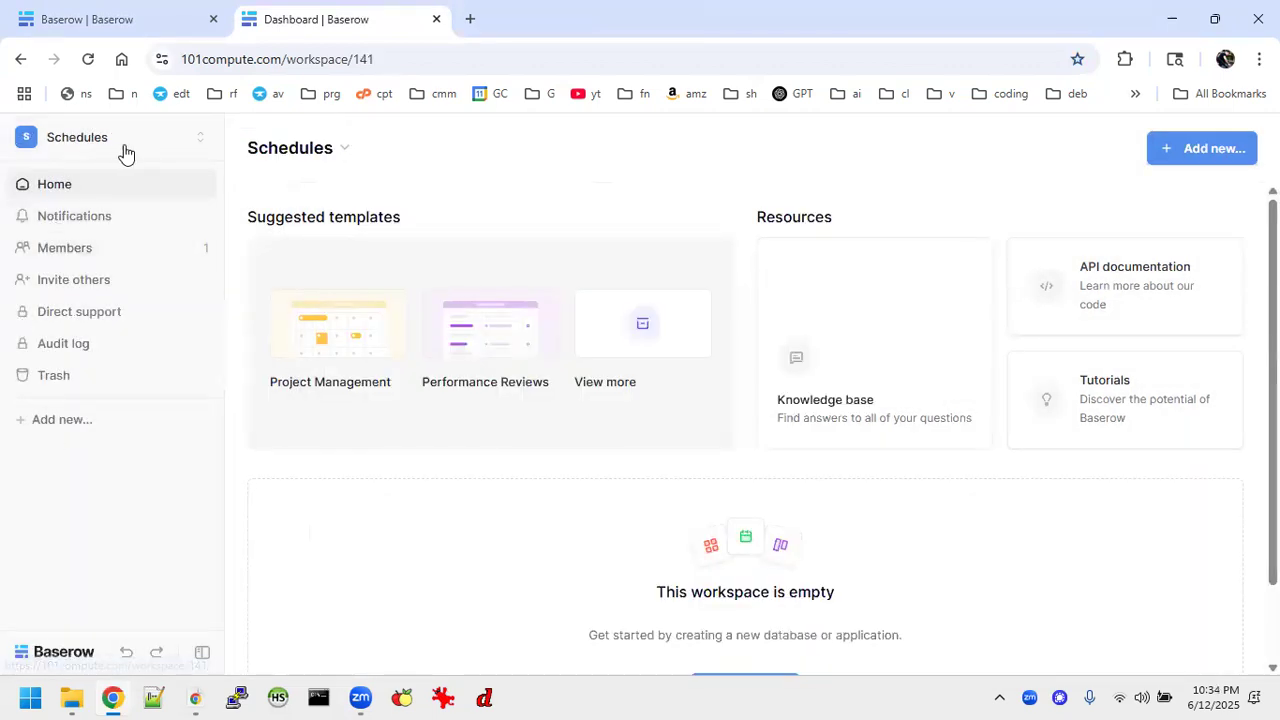
Rename the Schedules workspace as Schedules Tutorial.
click(342, 152)
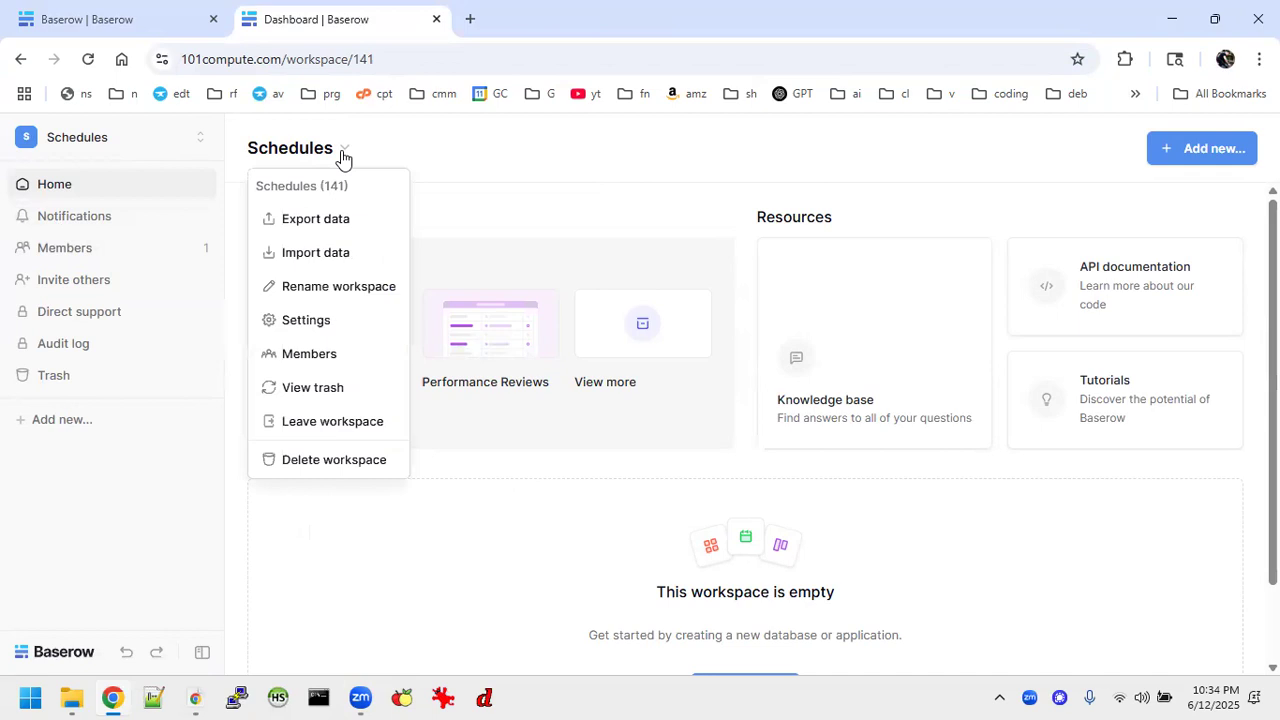
click(337, 288)
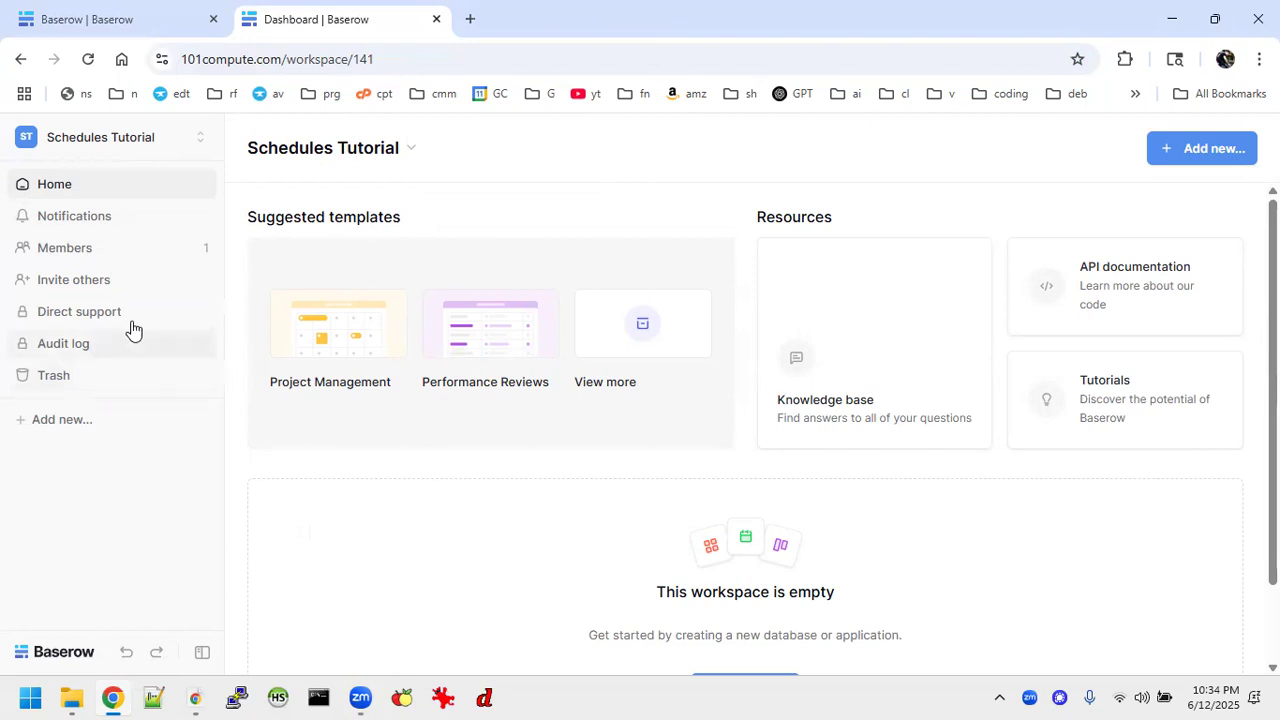
Add a database named Schedules, started from scratch, to the Schedules Tutorial workspace.
click(75, 421)
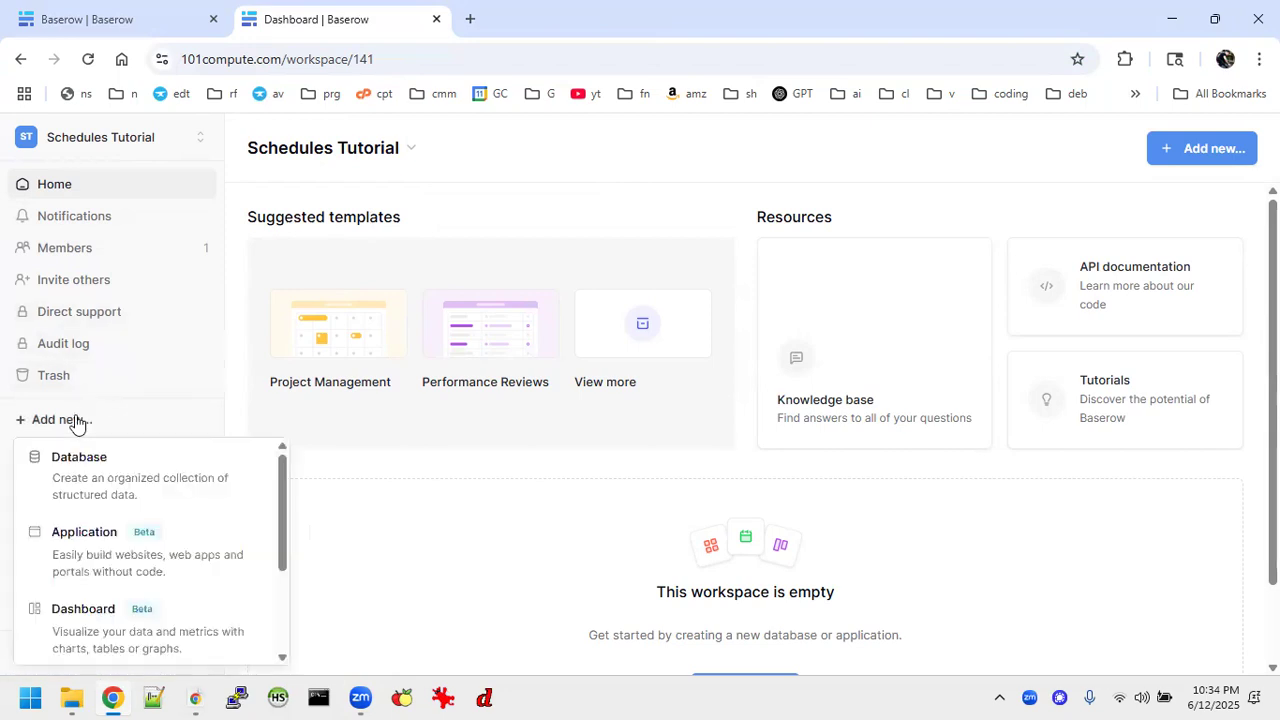
click(107, 493)
key(BackSpace)
text(T)
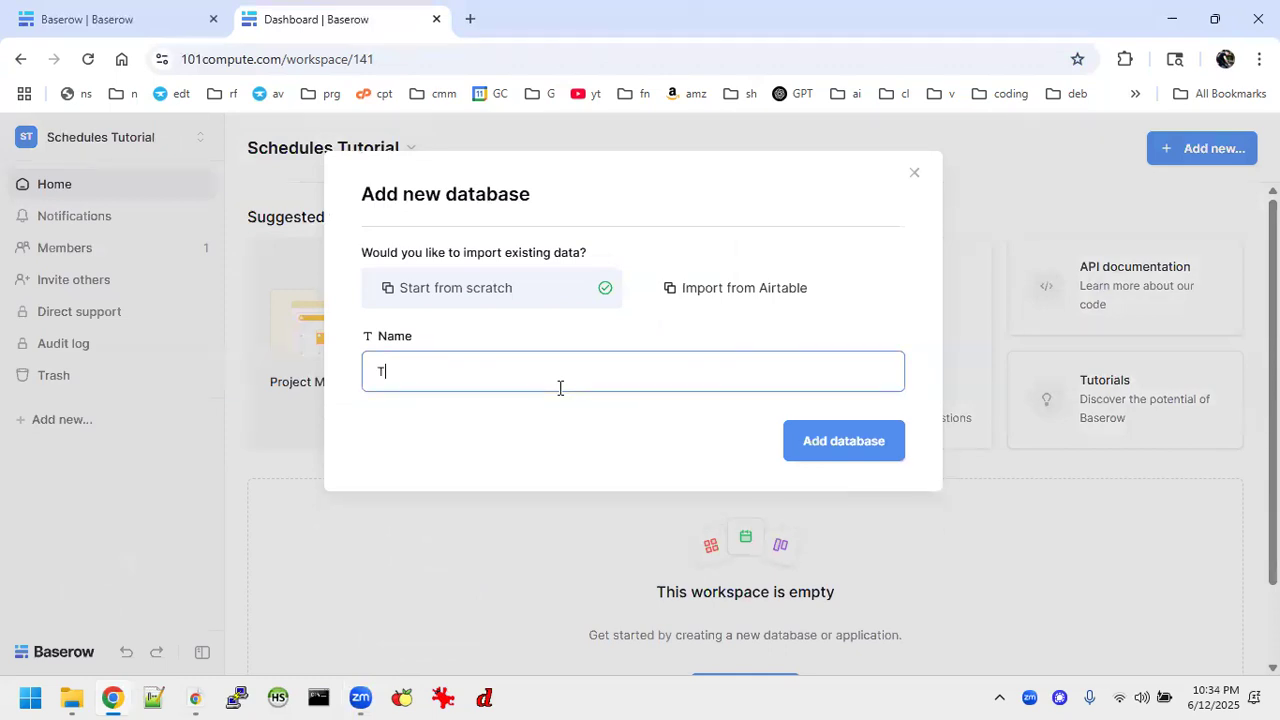
key(BackSpace)
text(Schedules)
key(Return)
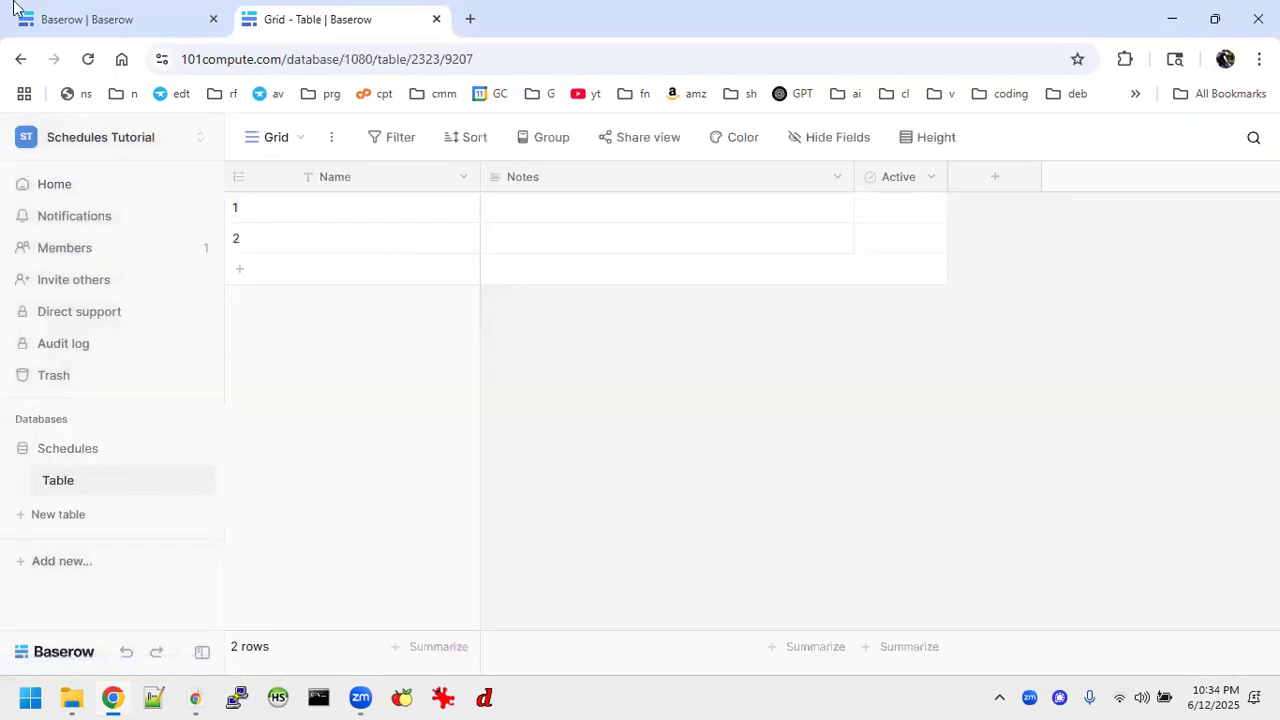
Switch to the finished Music Teacher Search project and expand its Schedules database to view the list of tables.
click(83, 20)
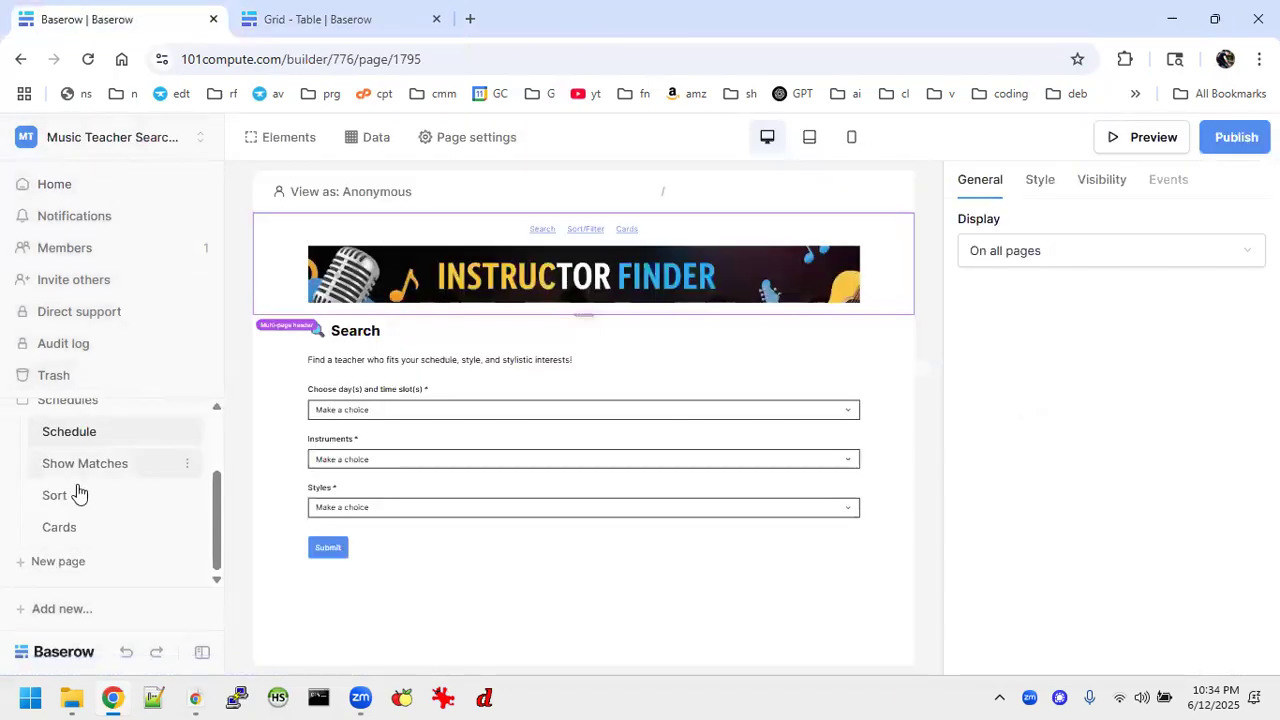
scroll(79, 492, up, 2)
click(68, 449)
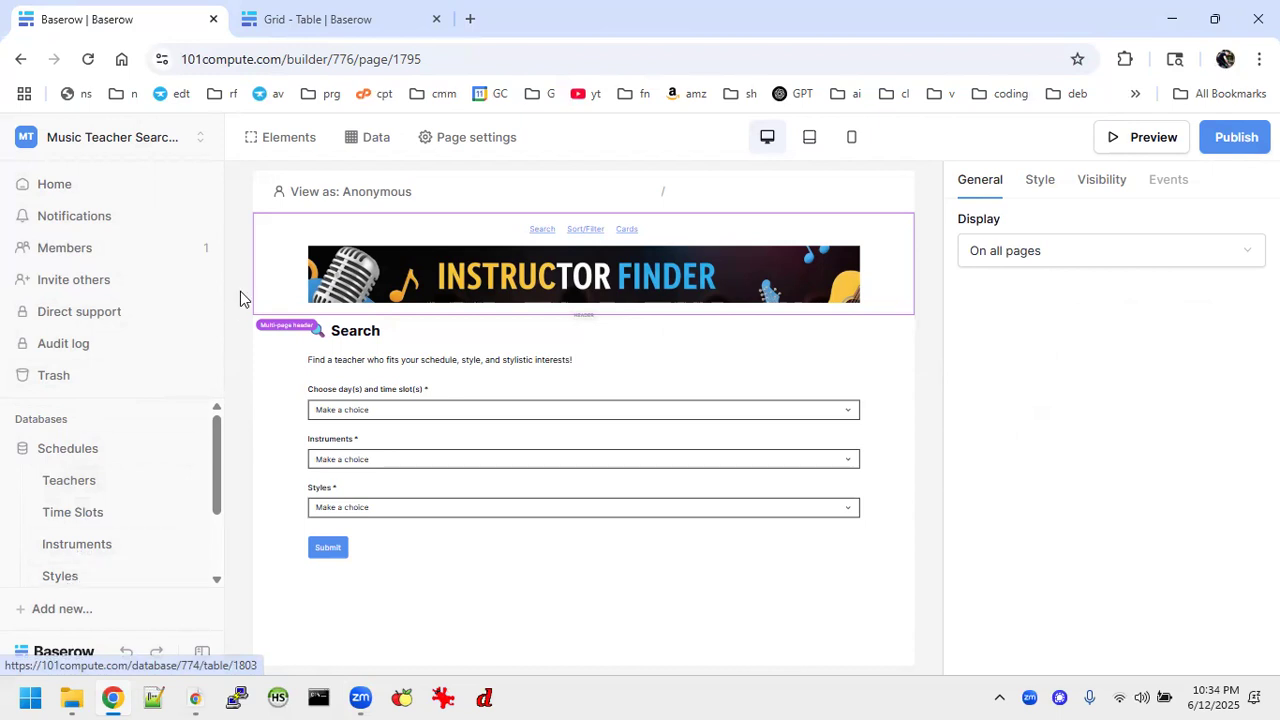
Rename the default table in the Schedules Tutorial workspace's Schedules database as Teachers.
click(311, 27)
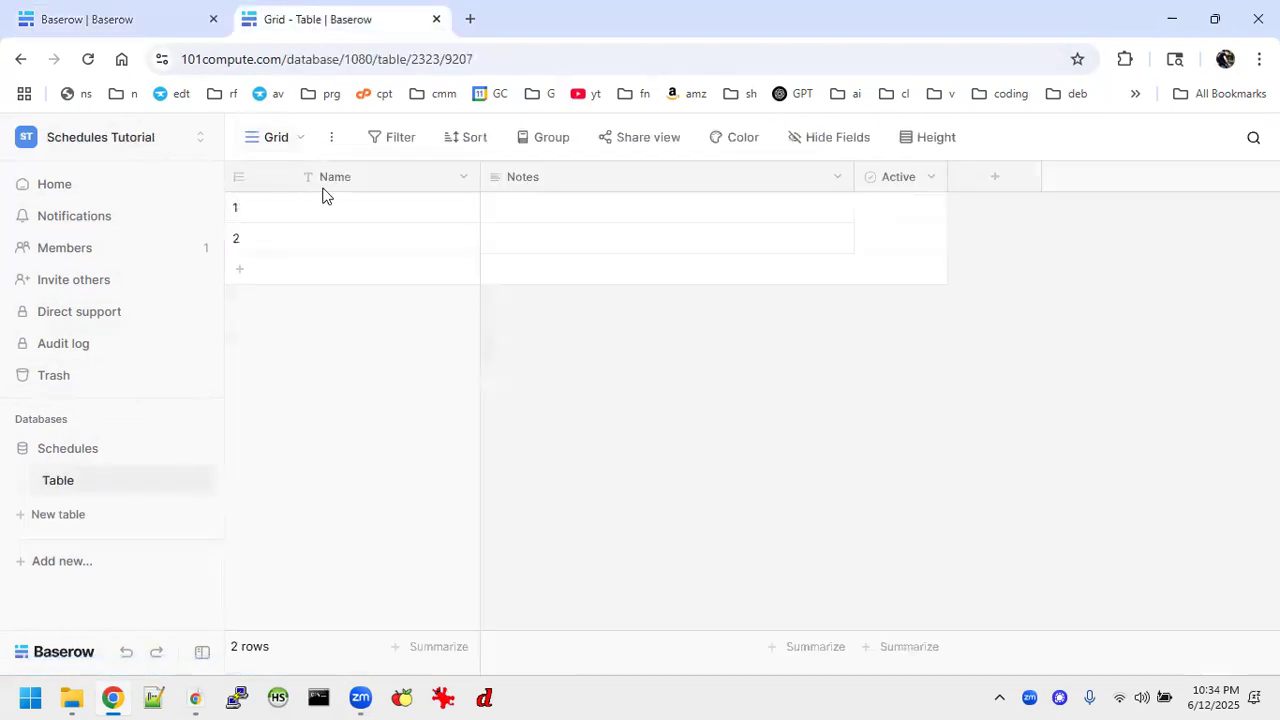
click(196, 481)
click(107, 386)
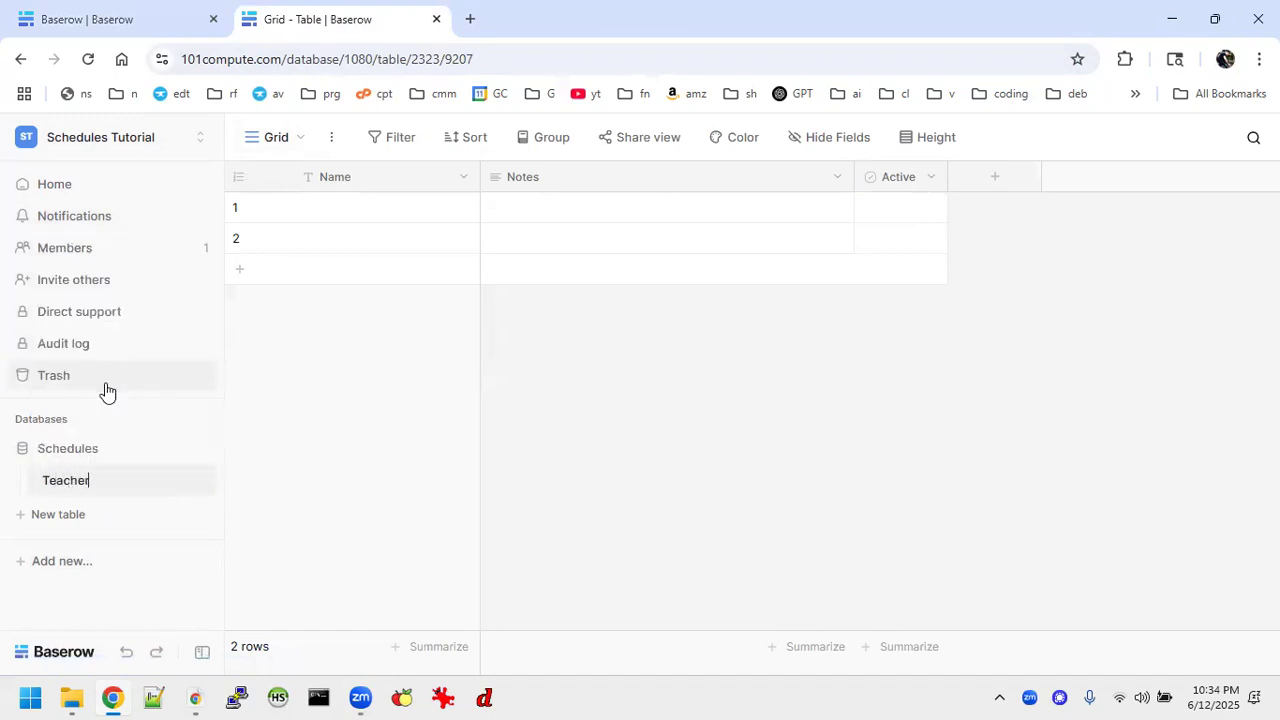
text(Teachers)
key(Return)
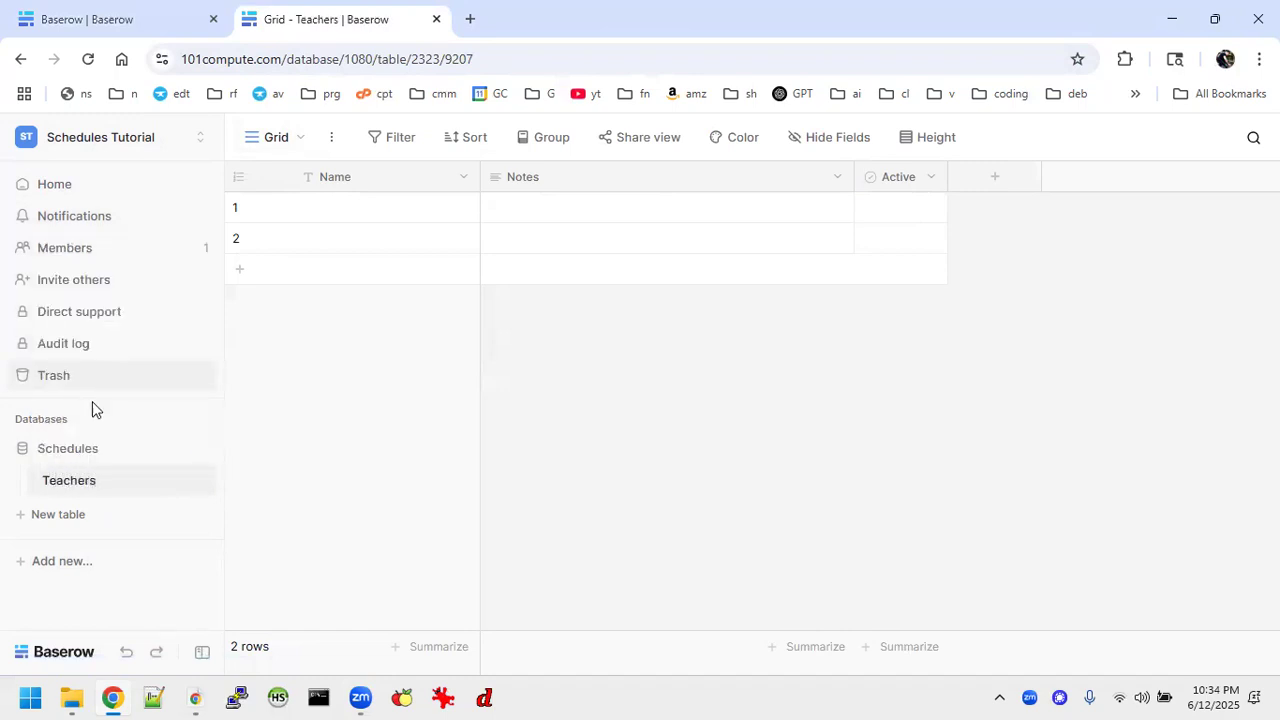
Add three new tables named Time Slots, Instruments and Styles to the Schedules database.
click(58, 514)
text(Time Slots)
key(Return)
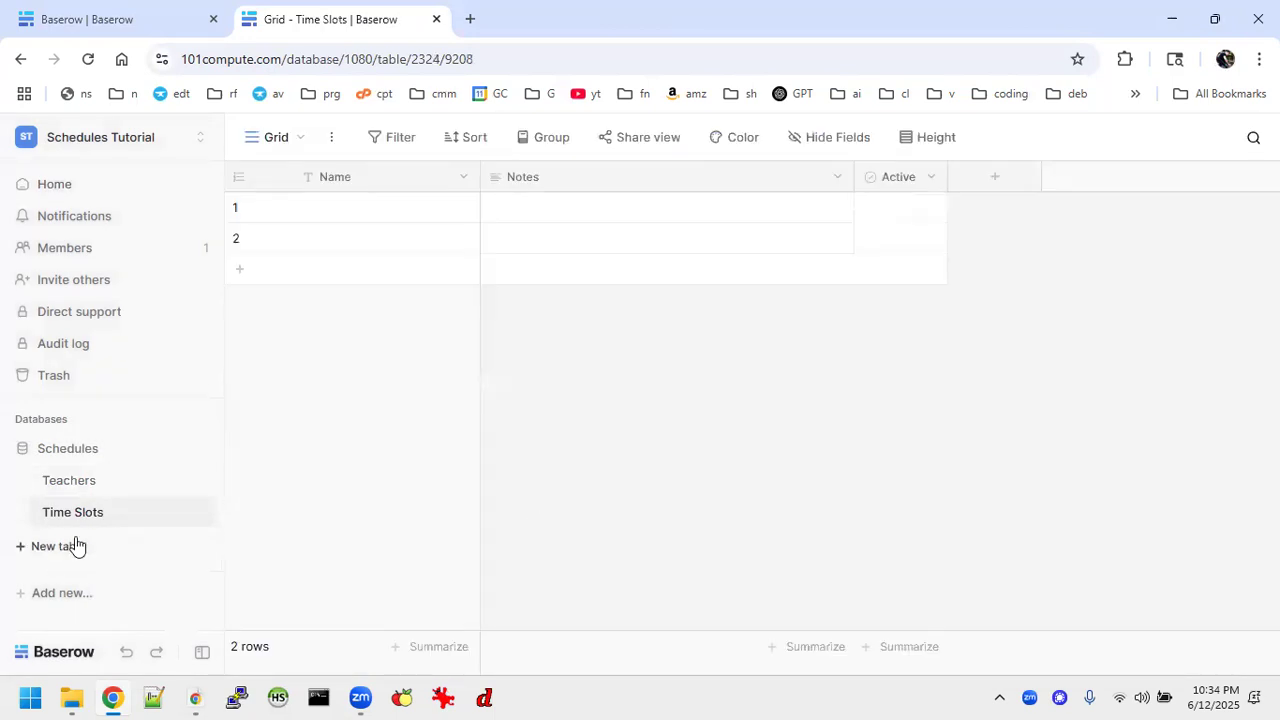
click(70, 546)
text(Instruments)
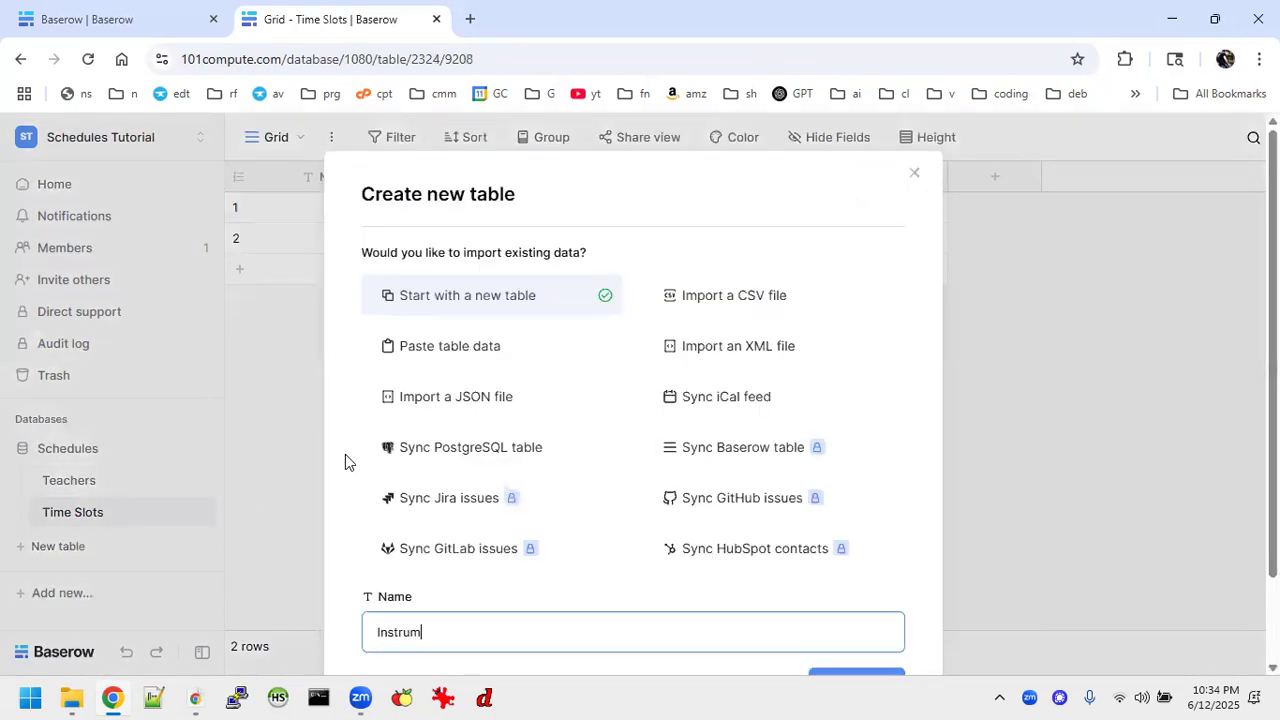
key(Return)
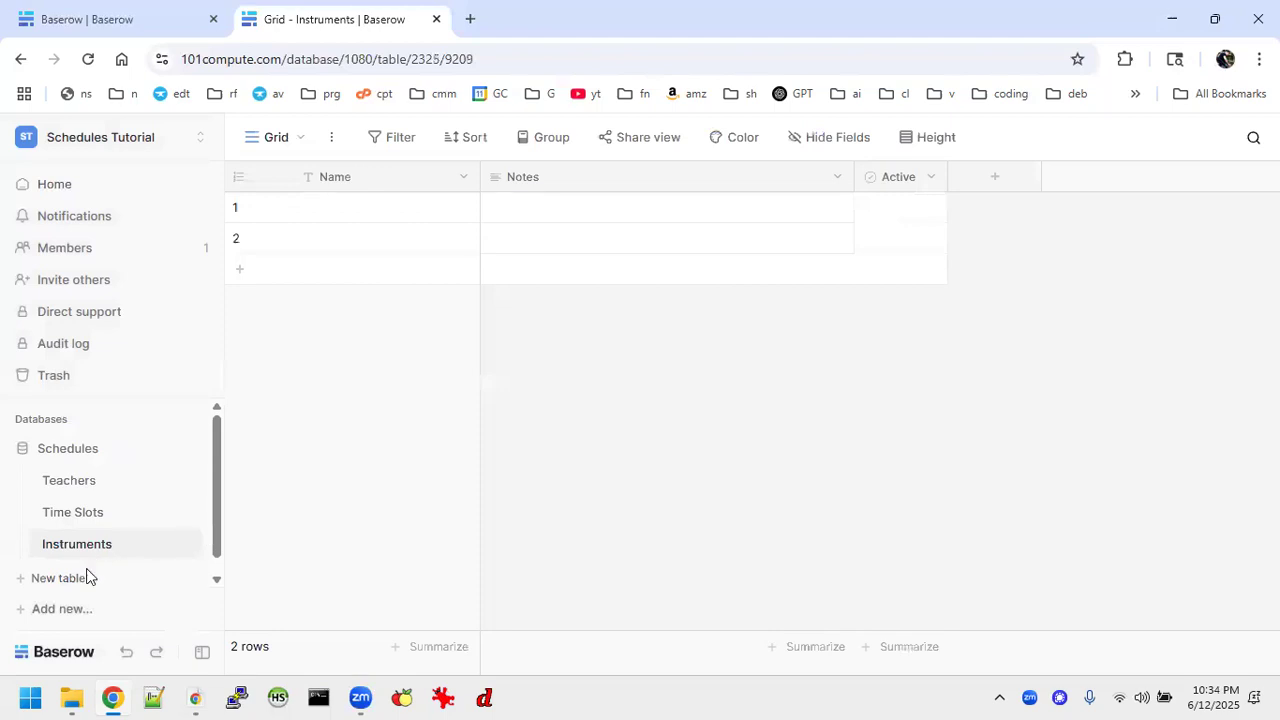
click(85, 578)
text(Styles)
key(Return)
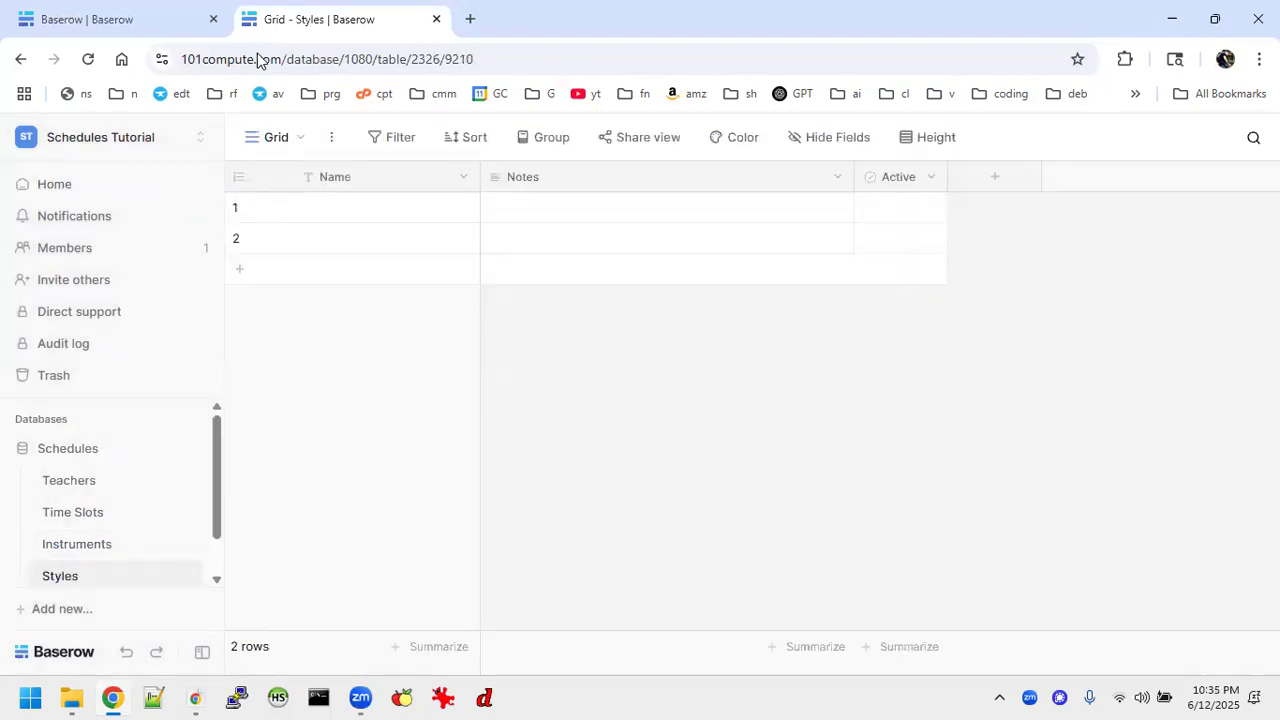
Copy the style names Rock through Bluegrass from the finished project's Styles table into the Name field of the new Styles table.
click(183, 28)
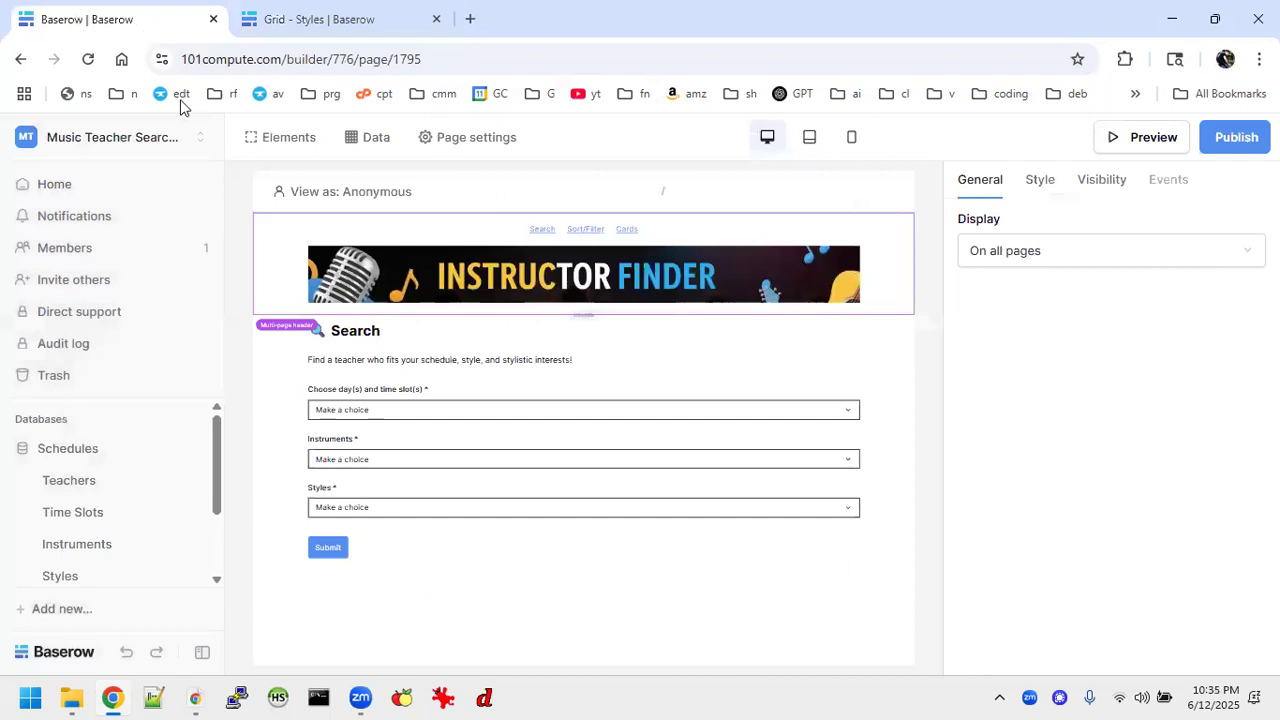
click(77, 479)
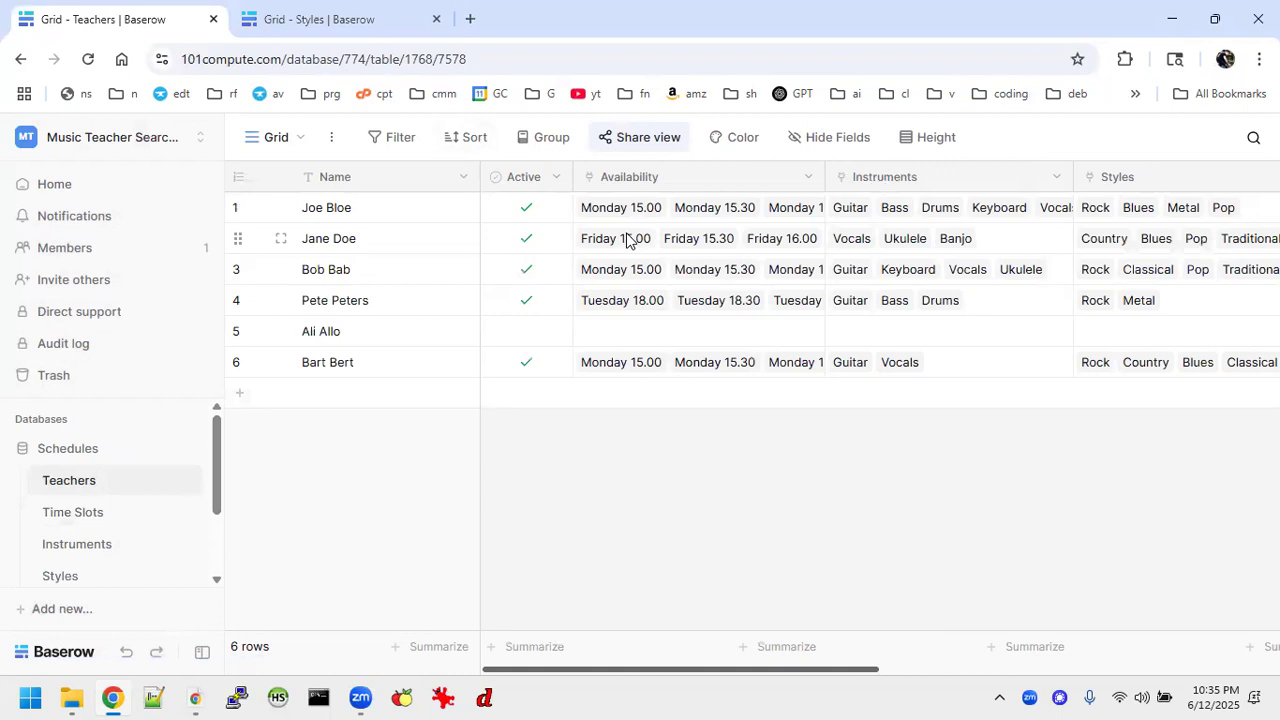
scroll(991, 257, right, 6)
scroll(991, 257, left, 6)
click(92, 574)
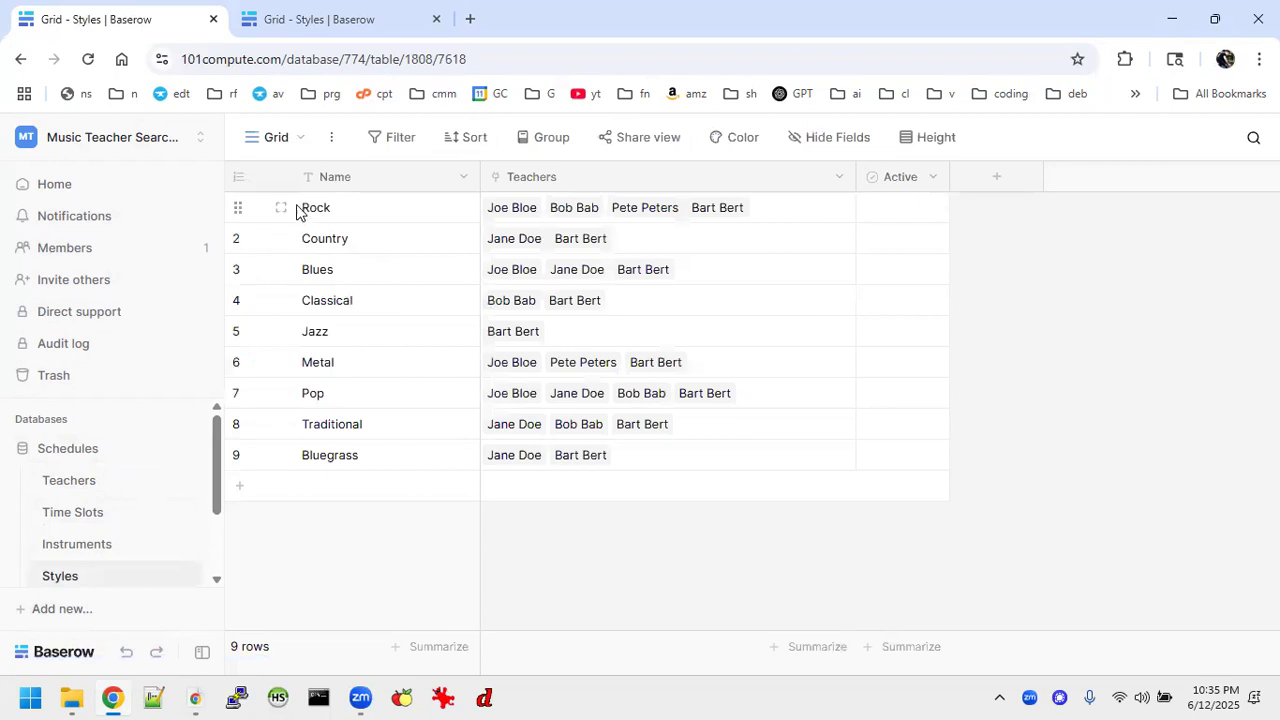
drag(315, 210, 431, 471)
key(ctrl+c)
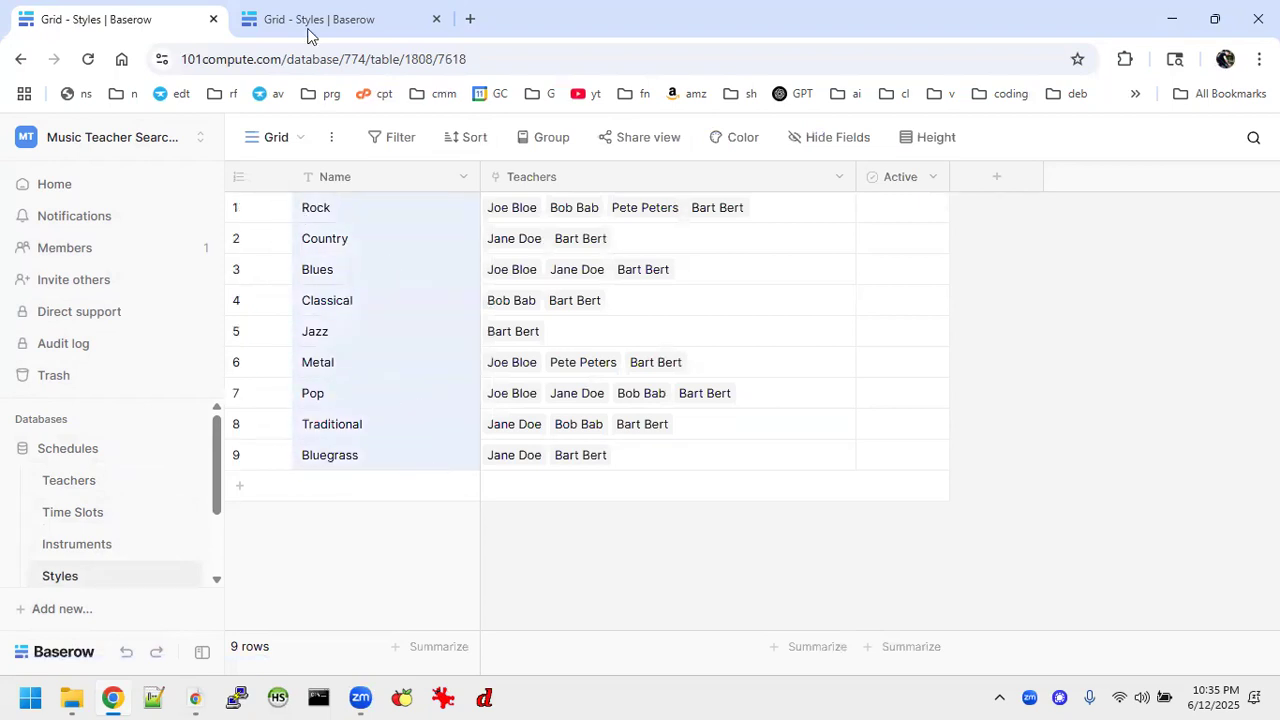
click(350, 16)
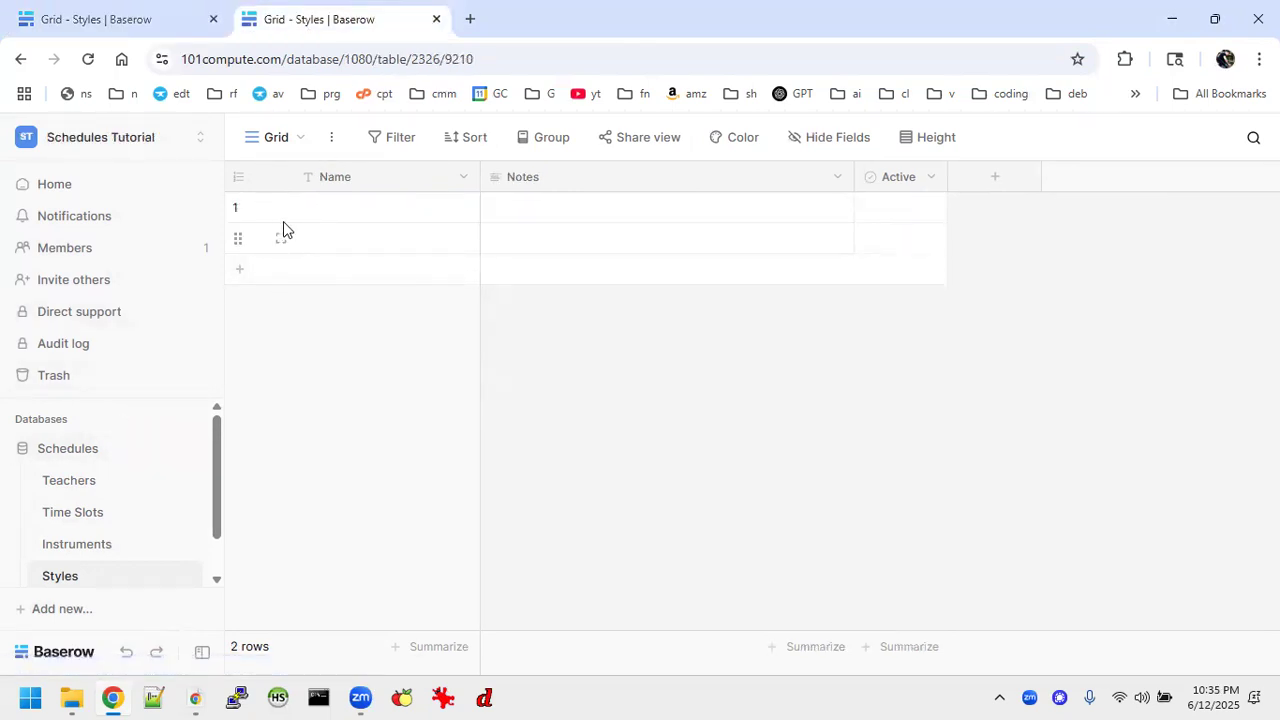
click(322, 218)
key(ctrl+v)
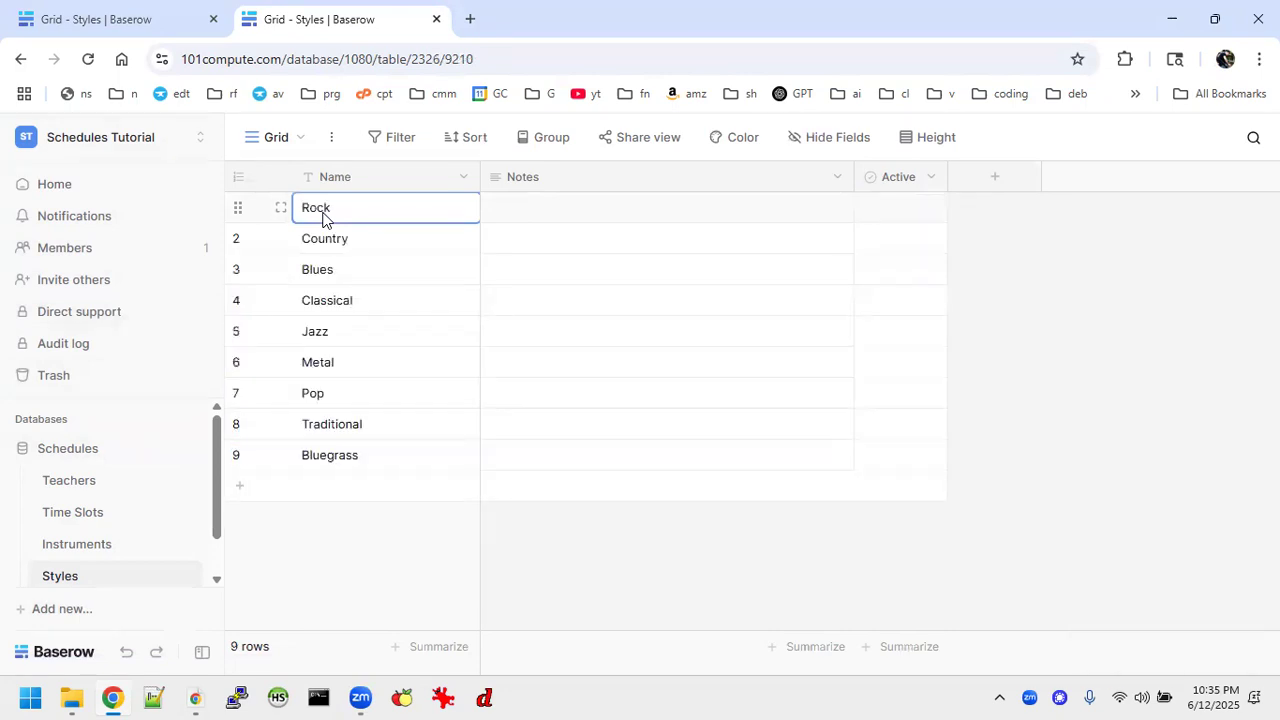
Delete the Notes and Active fields from the new Styles table.
click(838, 182)
click(746, 555)
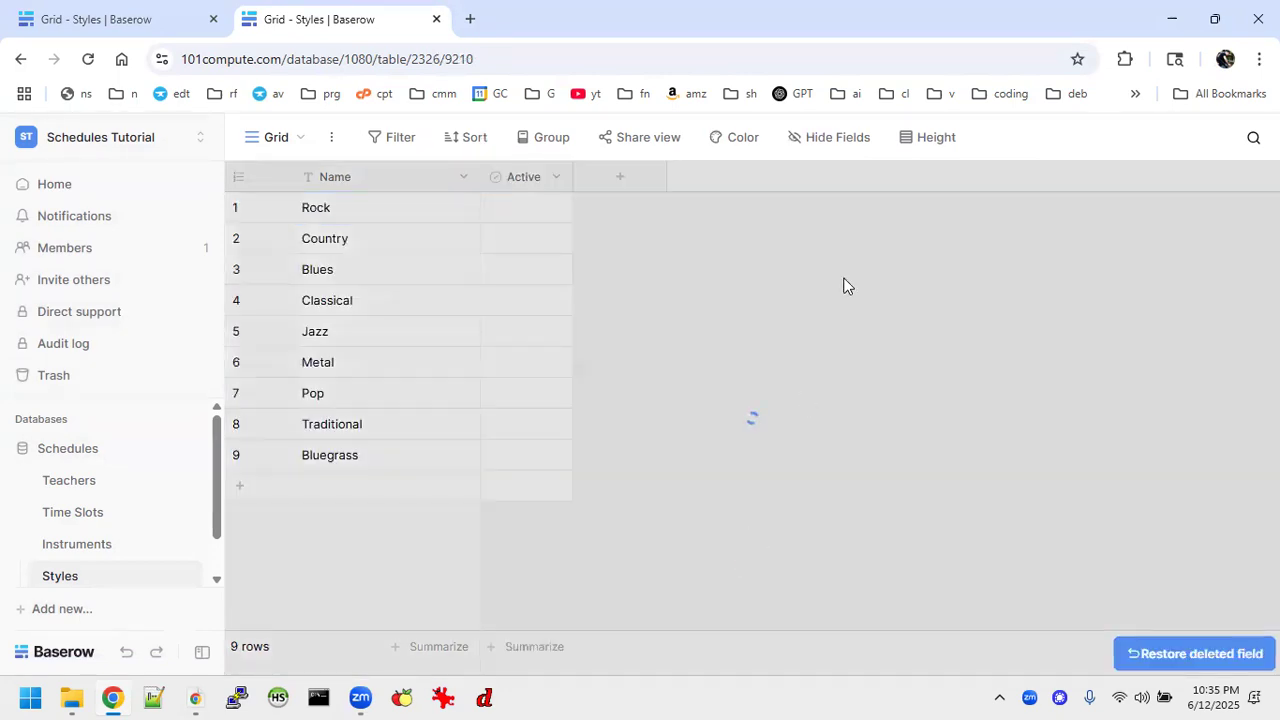
click(556, 177)
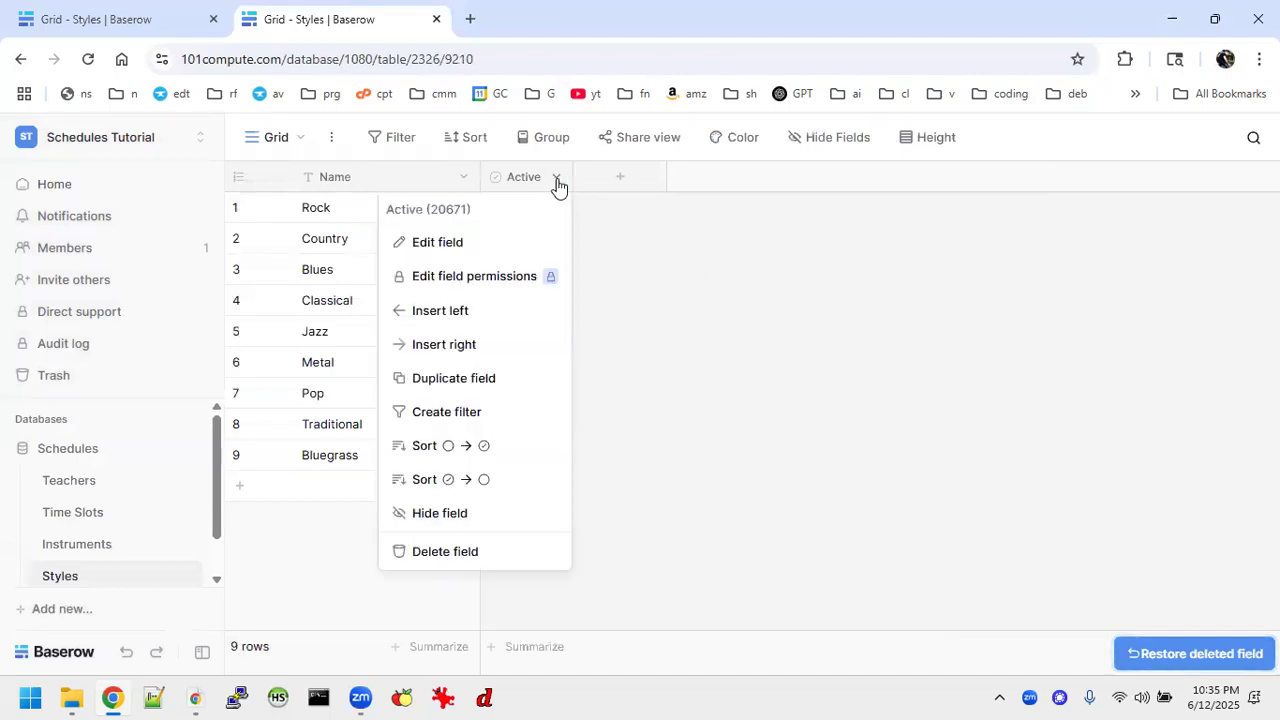
click(445, 552)
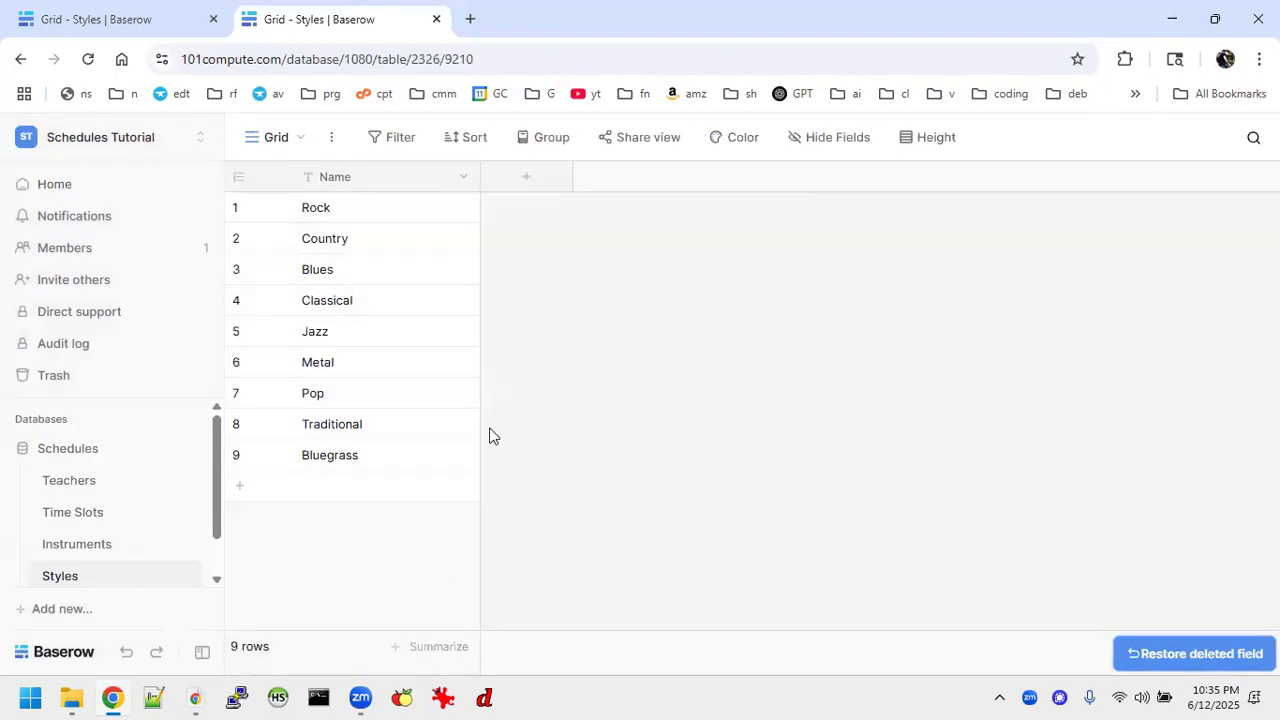
click(528, 180)
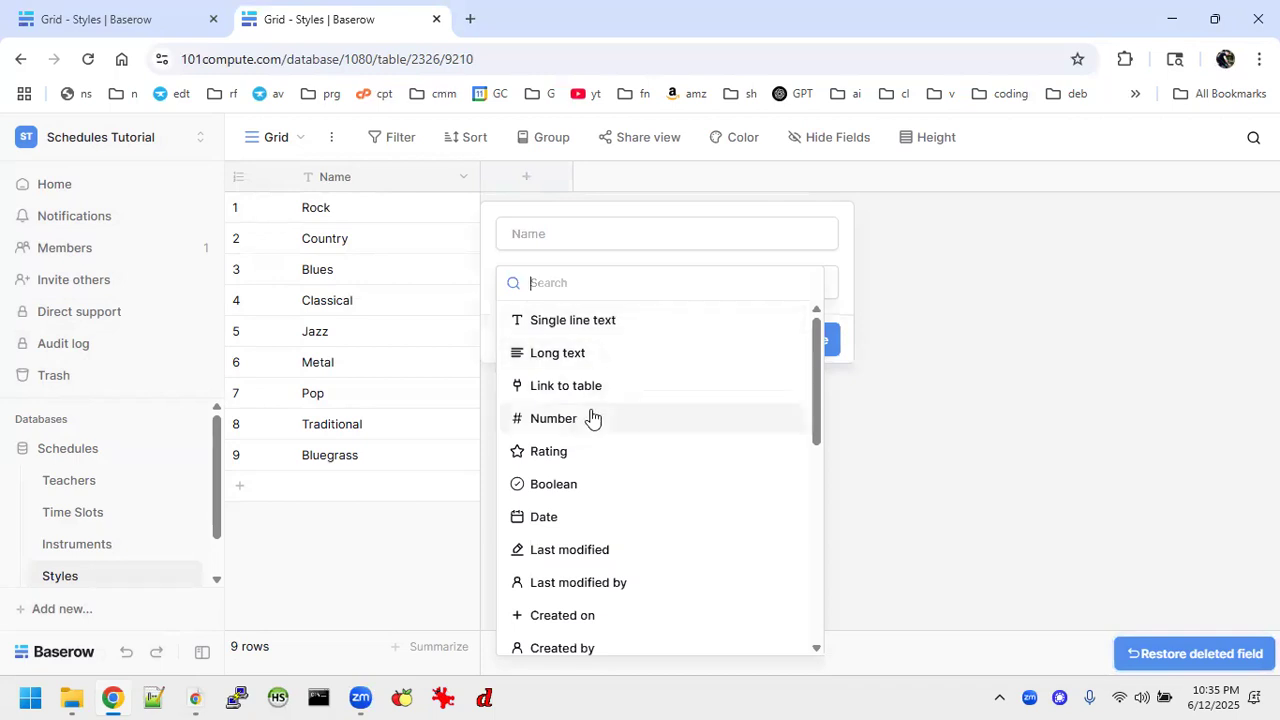
scroll(577, 486, down, 2)
scroll(580, 489, up, 2)
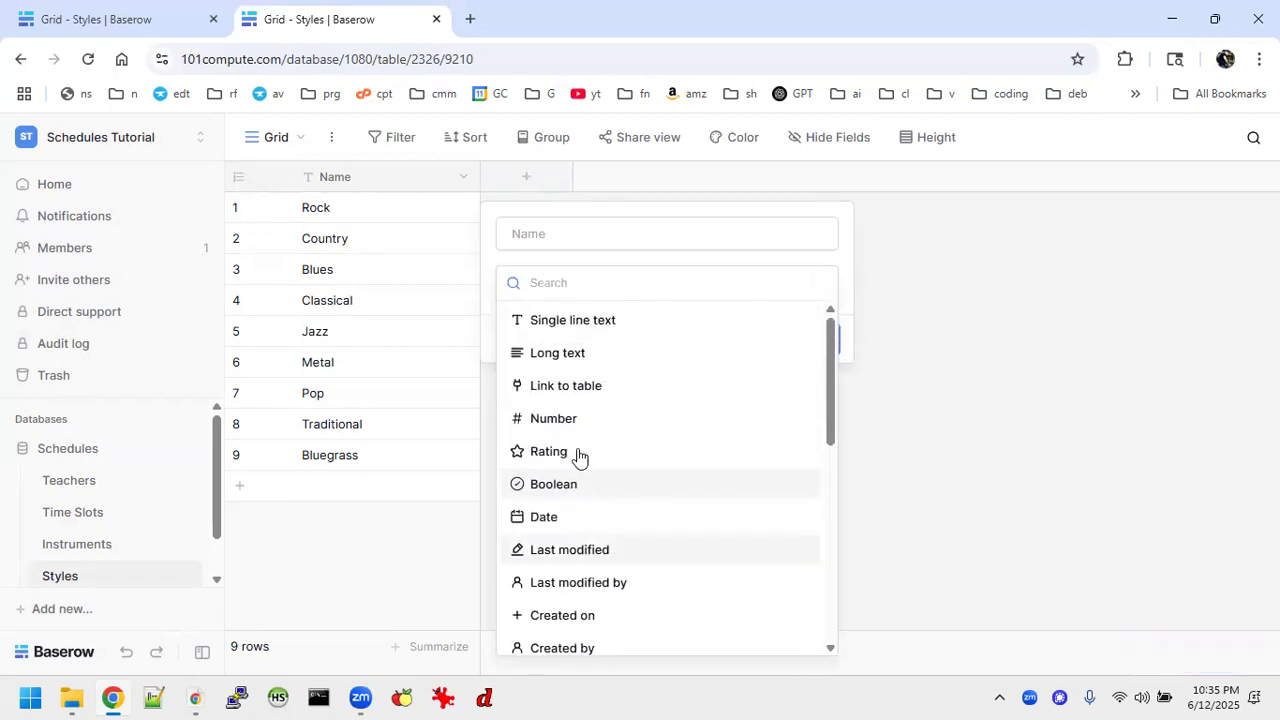
click(567, 387)
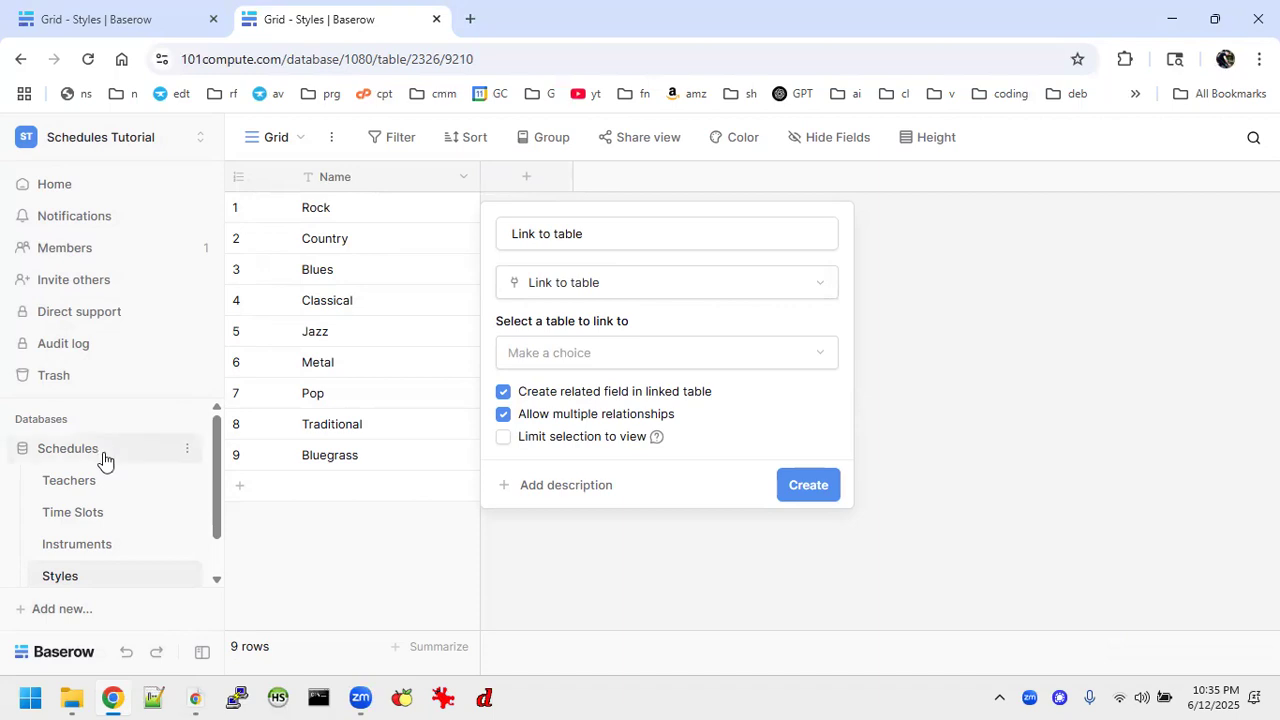
Copy the instrument names Guitar through Banjo from the finished project's Instruments table and return to the new Instruments table.
click(98, 545)
click(74, 28)
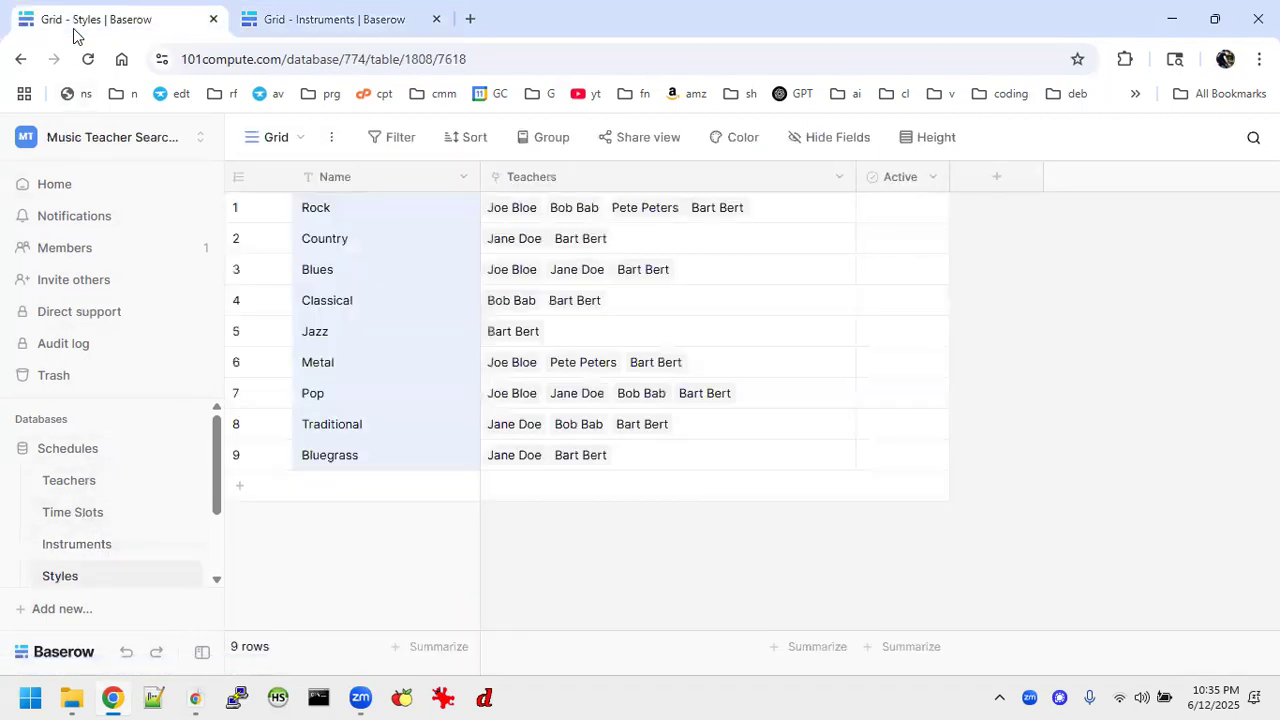
click(82, 546)
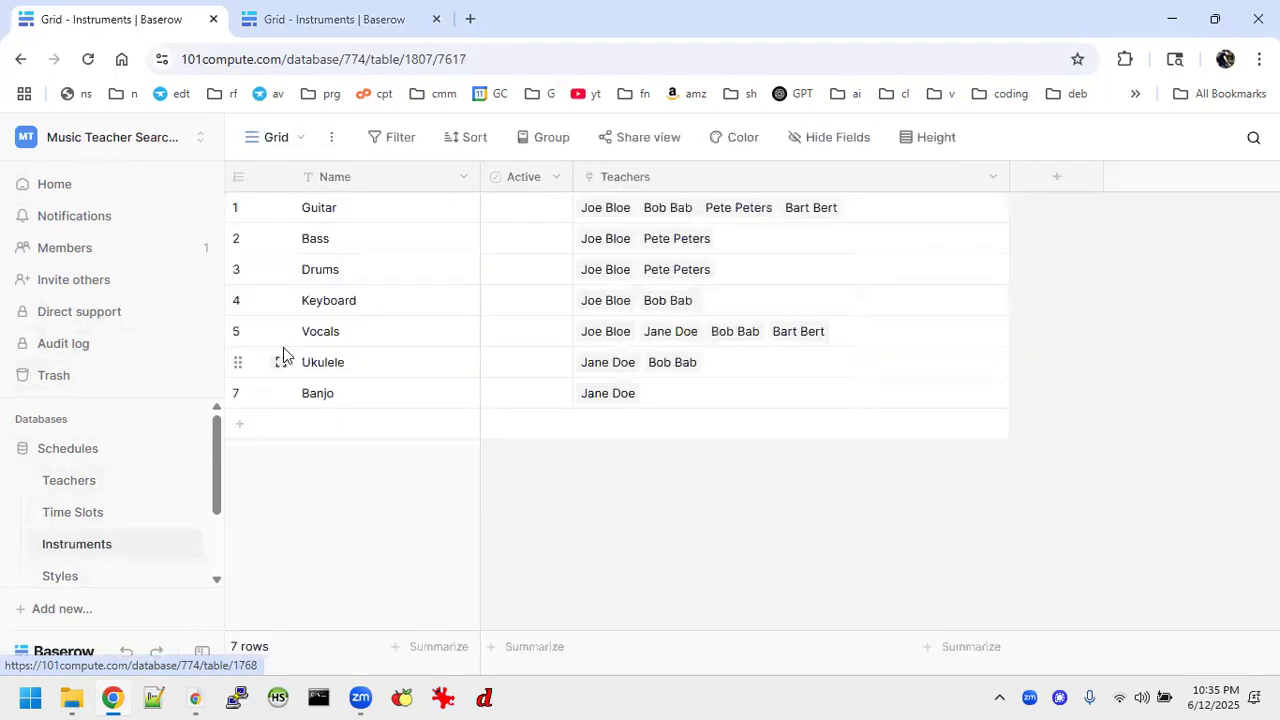
drag(305, 210, 395, 400)
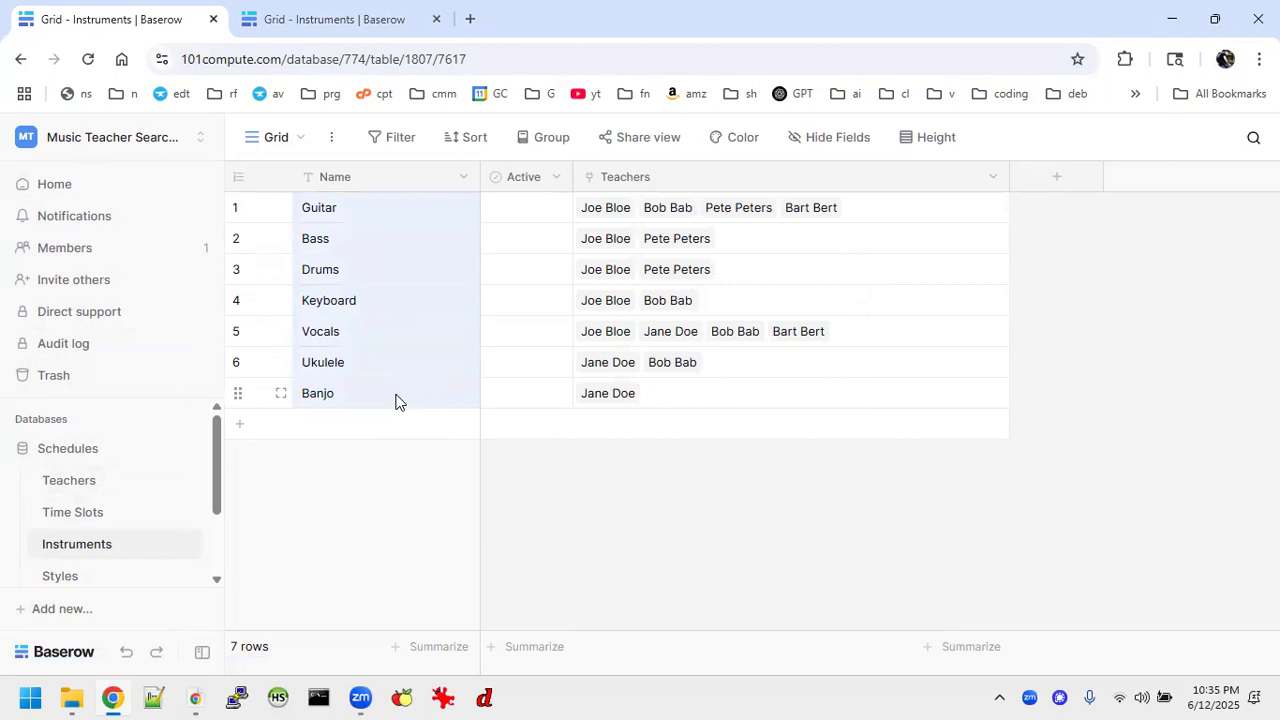
click(334, 14)
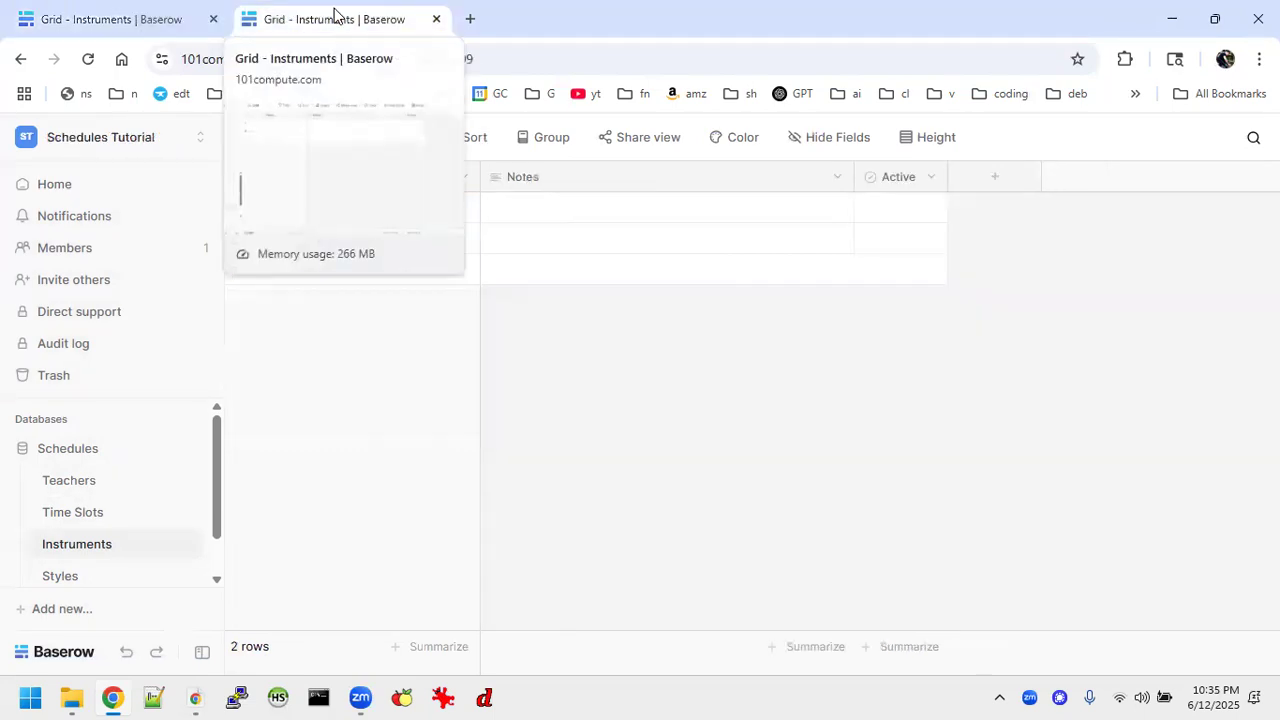
Delete the Notes and Active fields from the new Instruments table.
click(838, 180)
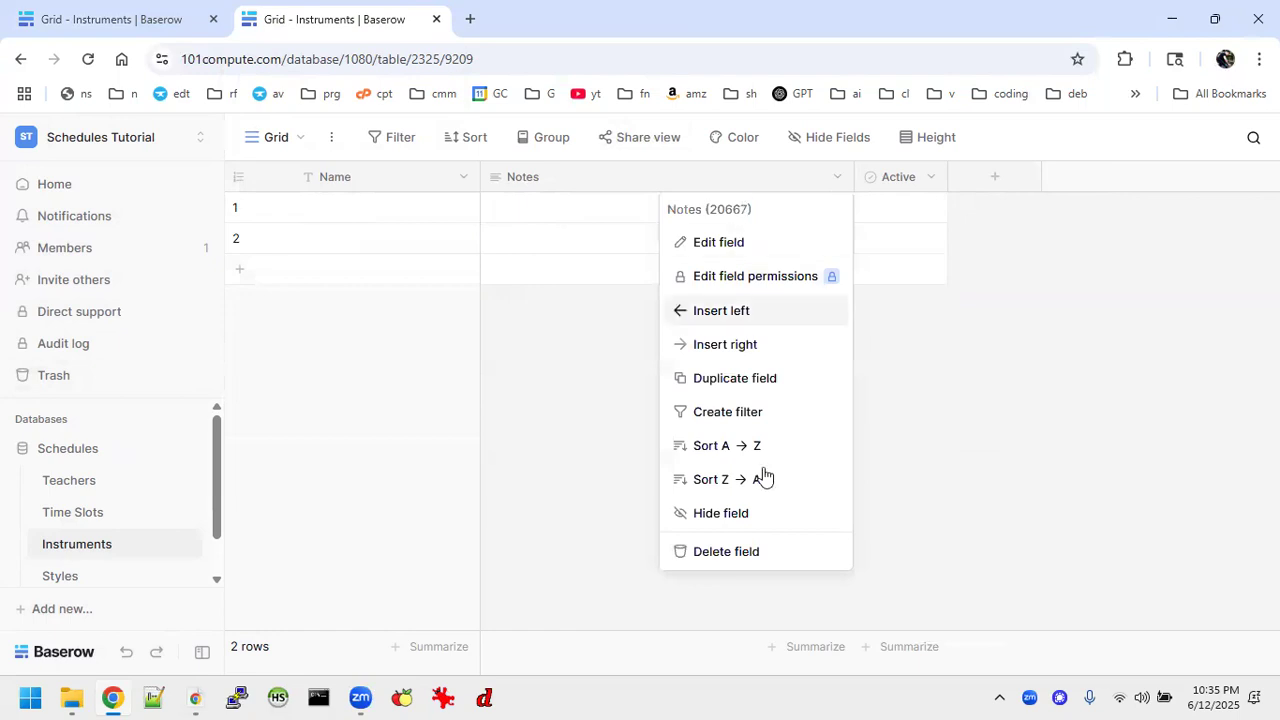
click(717, 552)
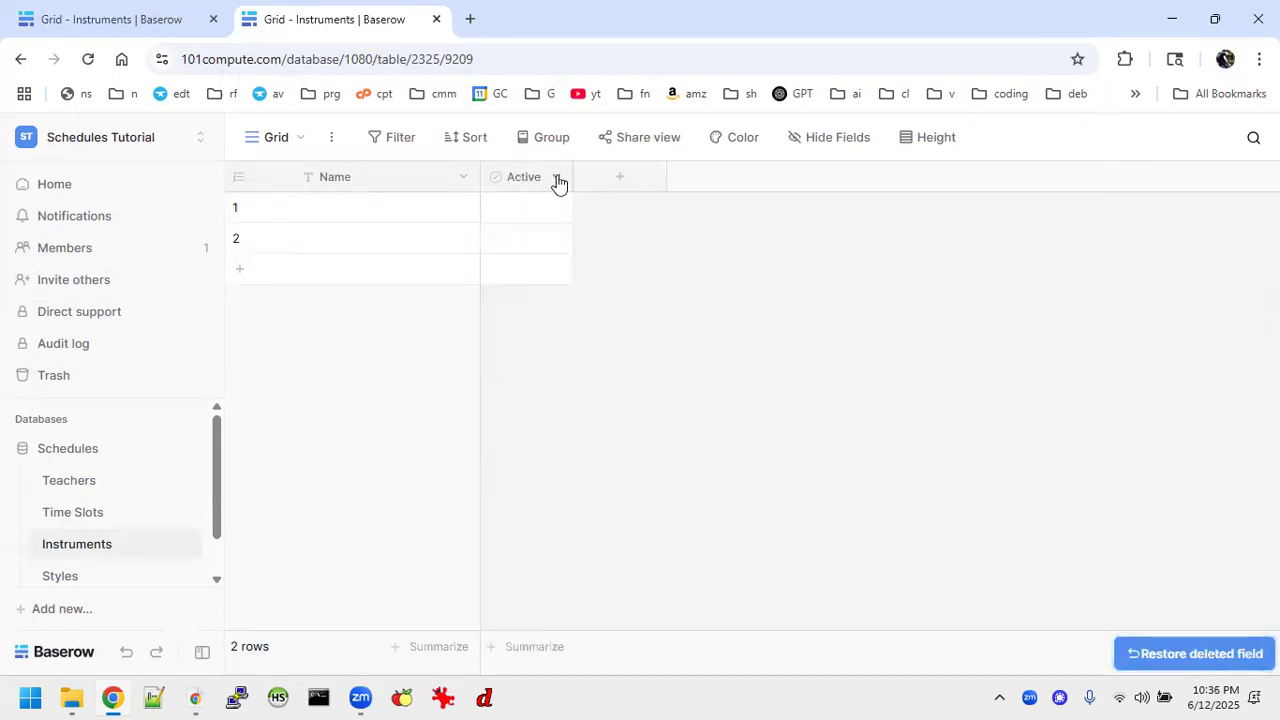
click(557, 180)
click(459, 553)
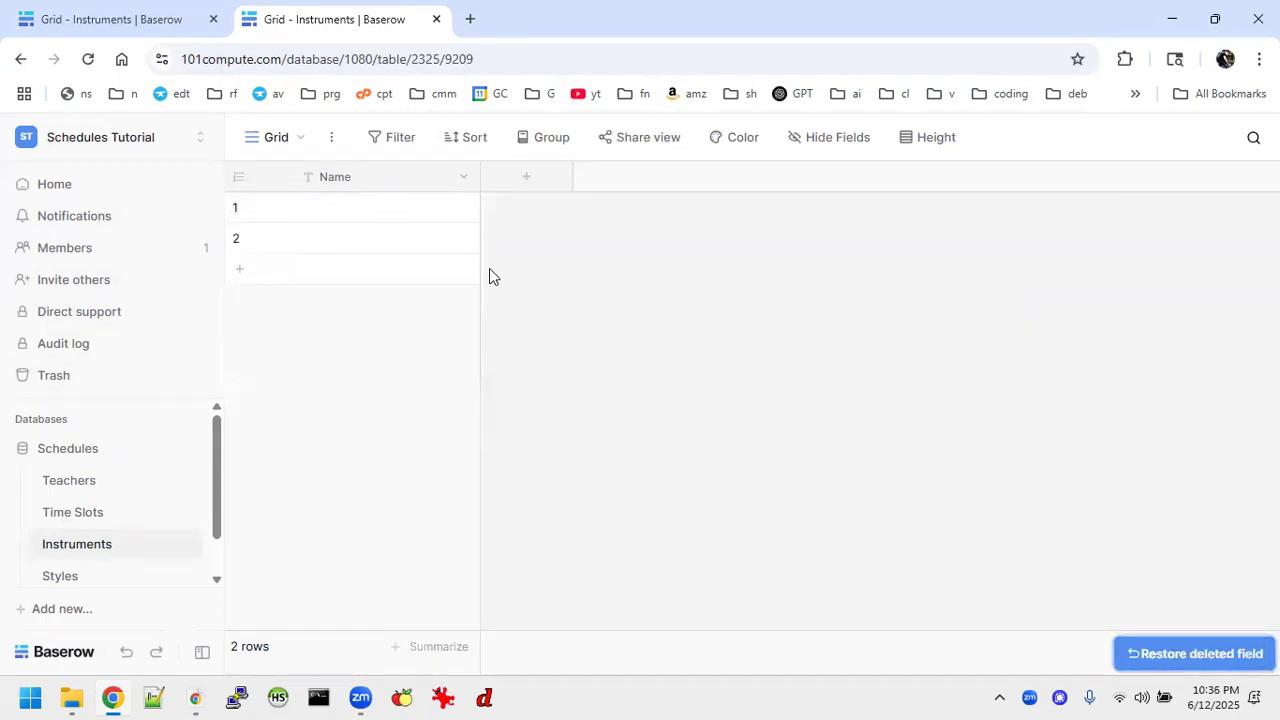
click(530, 178)
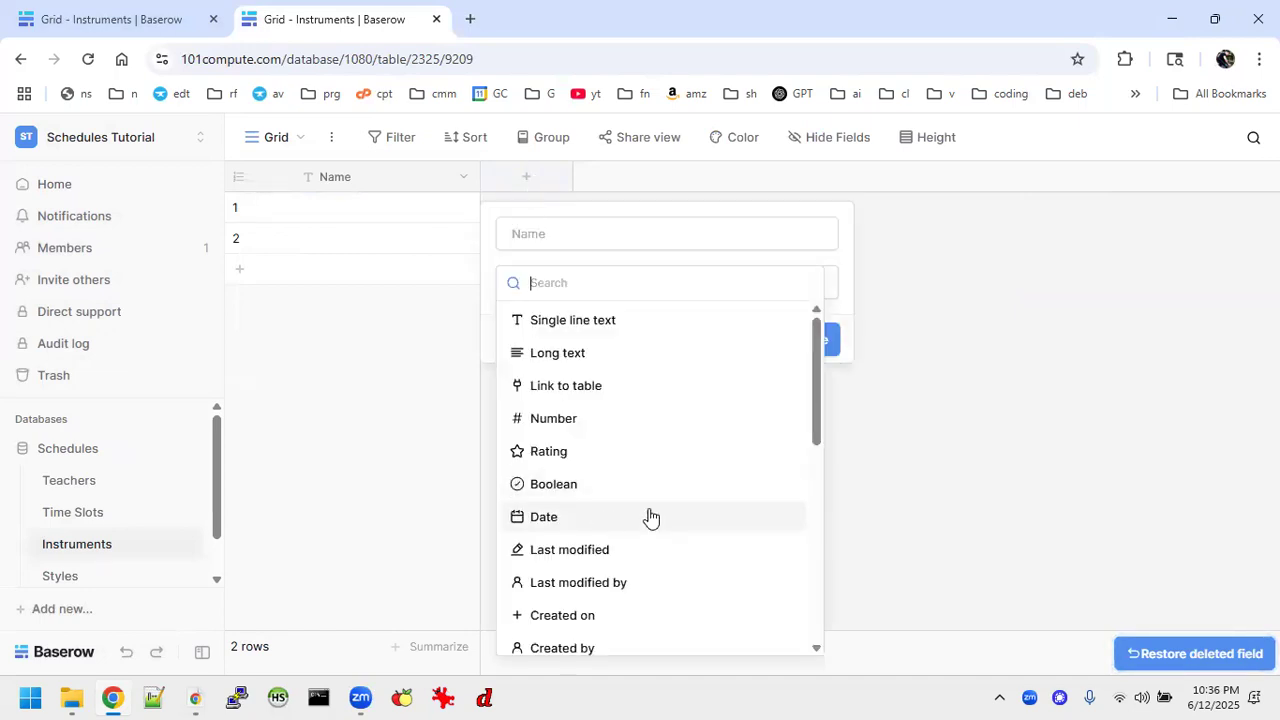
scroll(650, 516, down, 1)
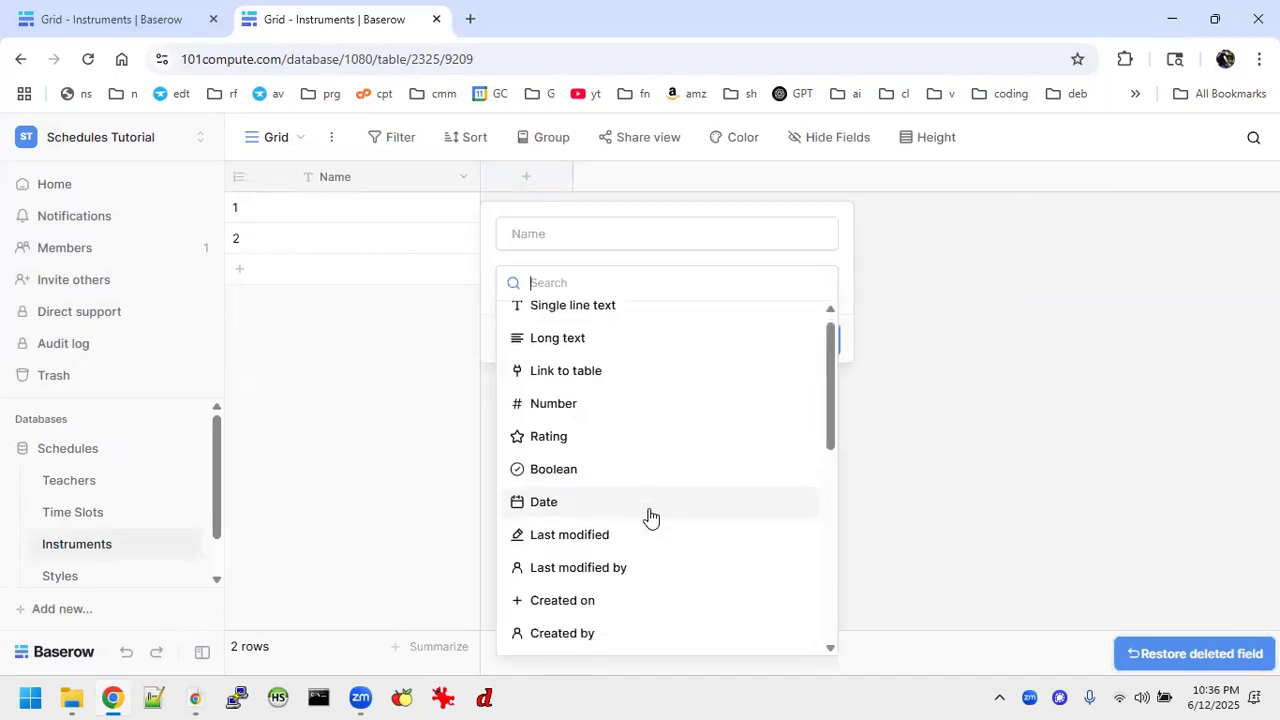
click(114, 510)
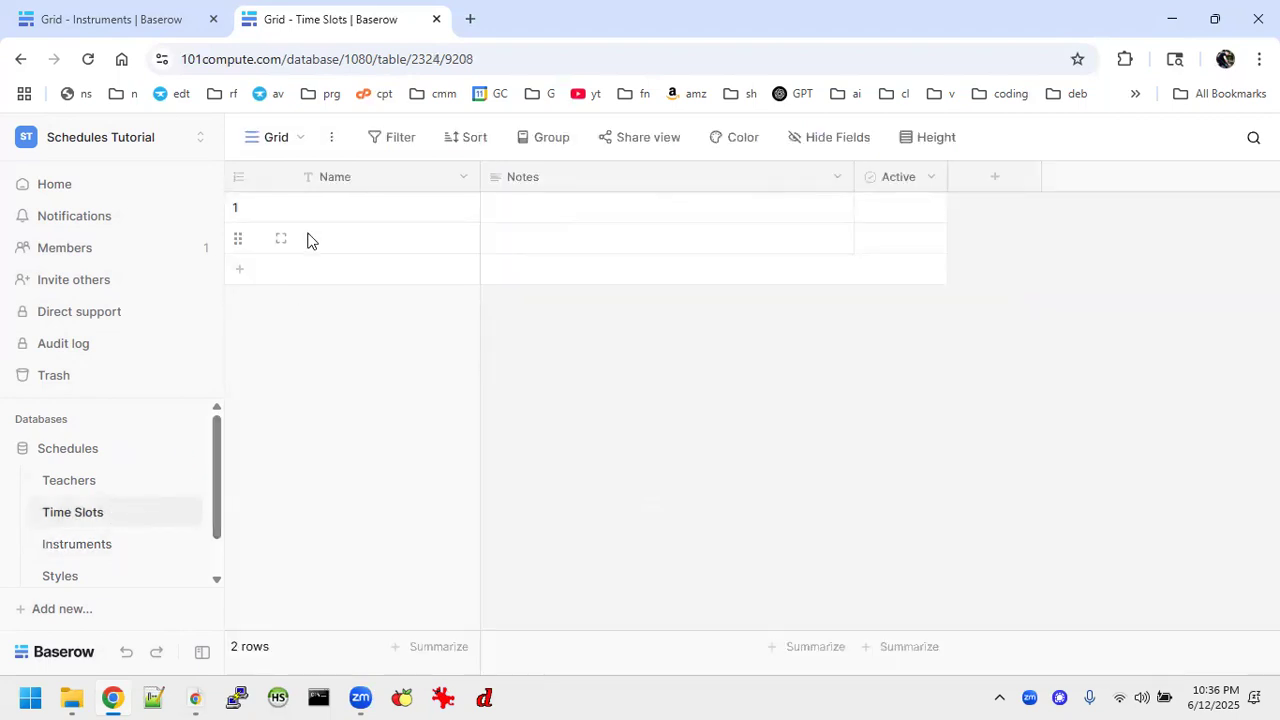
Paste the copied instrument names Guitar, Bass, Drums, Keyboard, Vocals, Ukulele and Banjo into the new Instruments table's Name field.
click(76, 548)
click(313, 218)
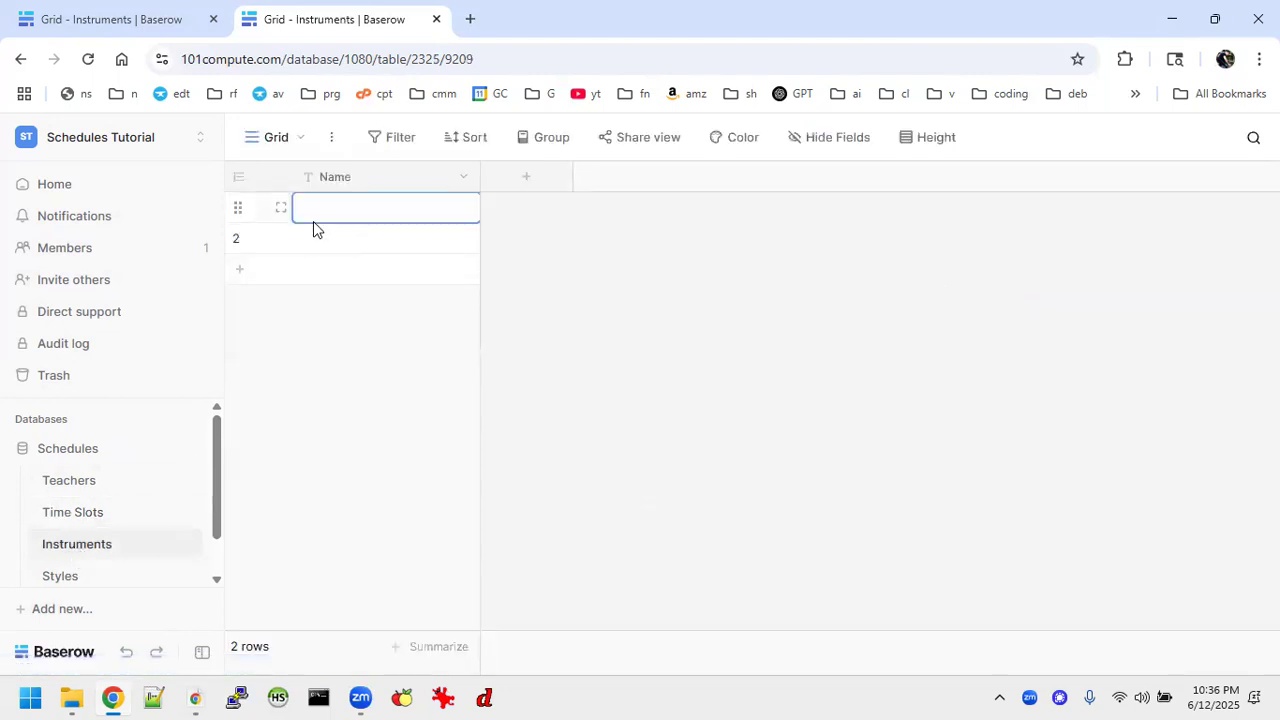
text(Drums Keyboard Vocals Ukulele Banjo)
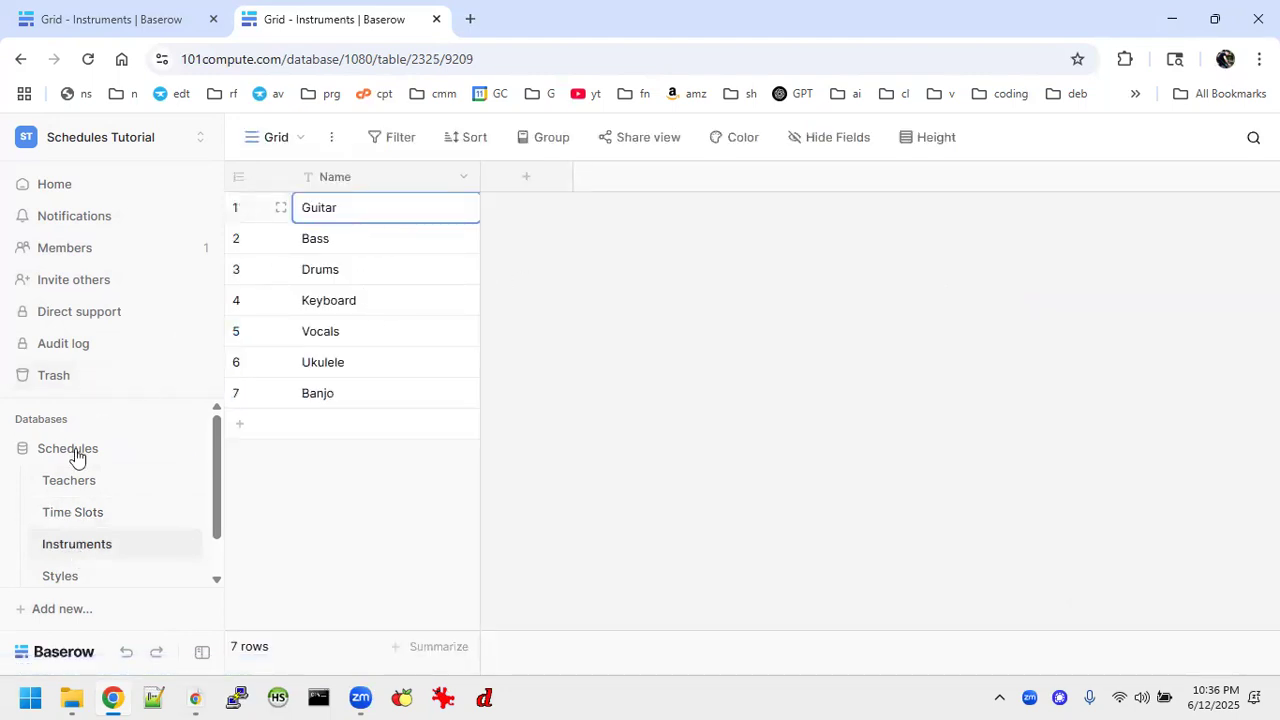
Open the new Time Slots table, then view the finished project's Time Slots table and select its first Day value.
click(80, 510)
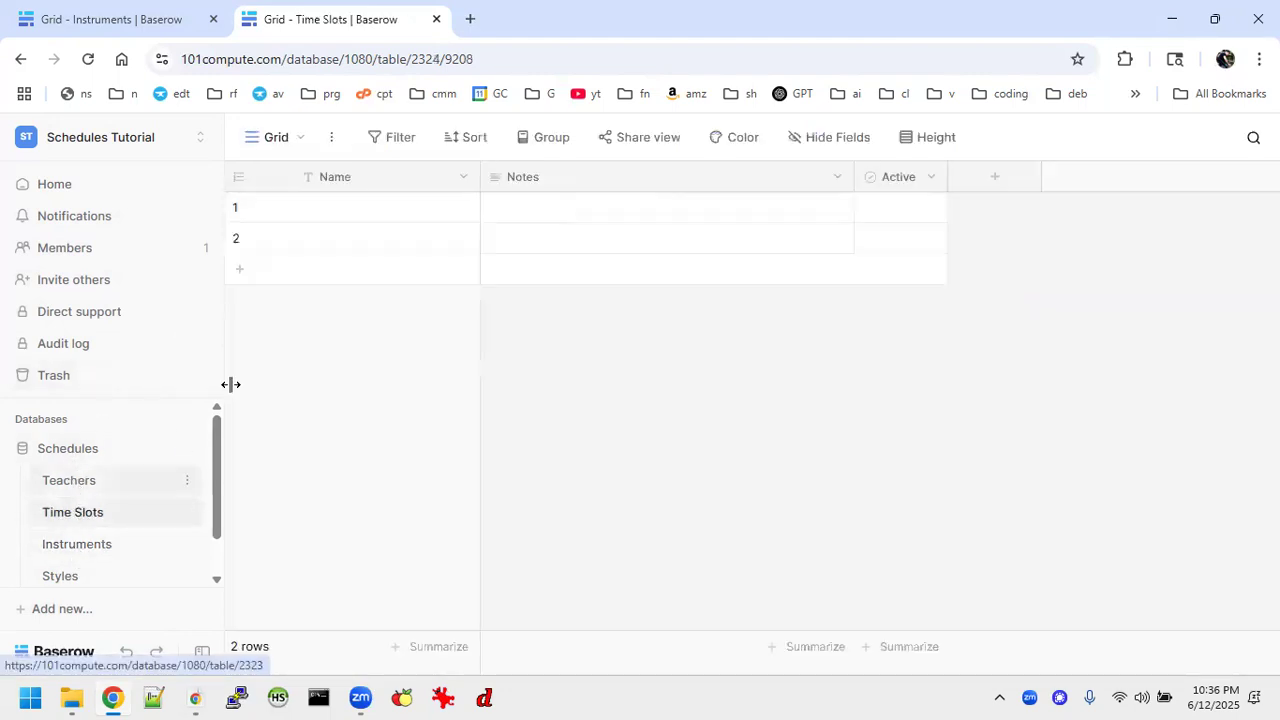
click(134, 17)
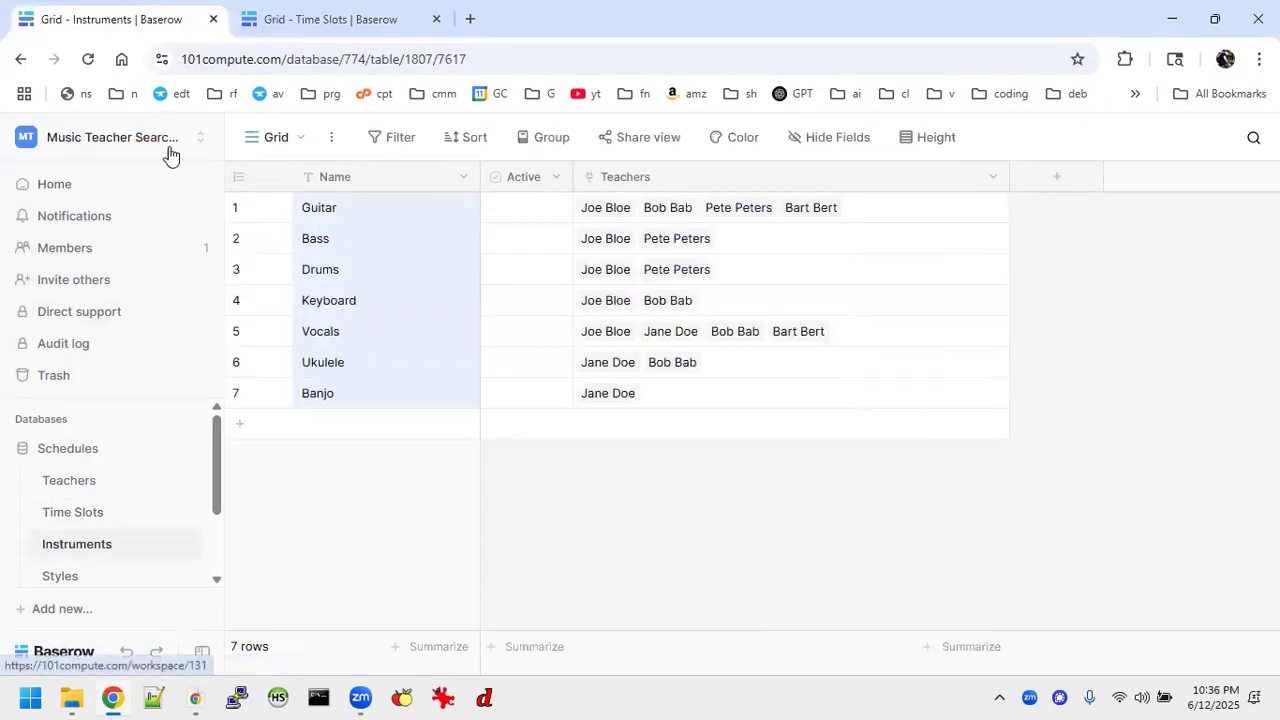
click(72, 514)
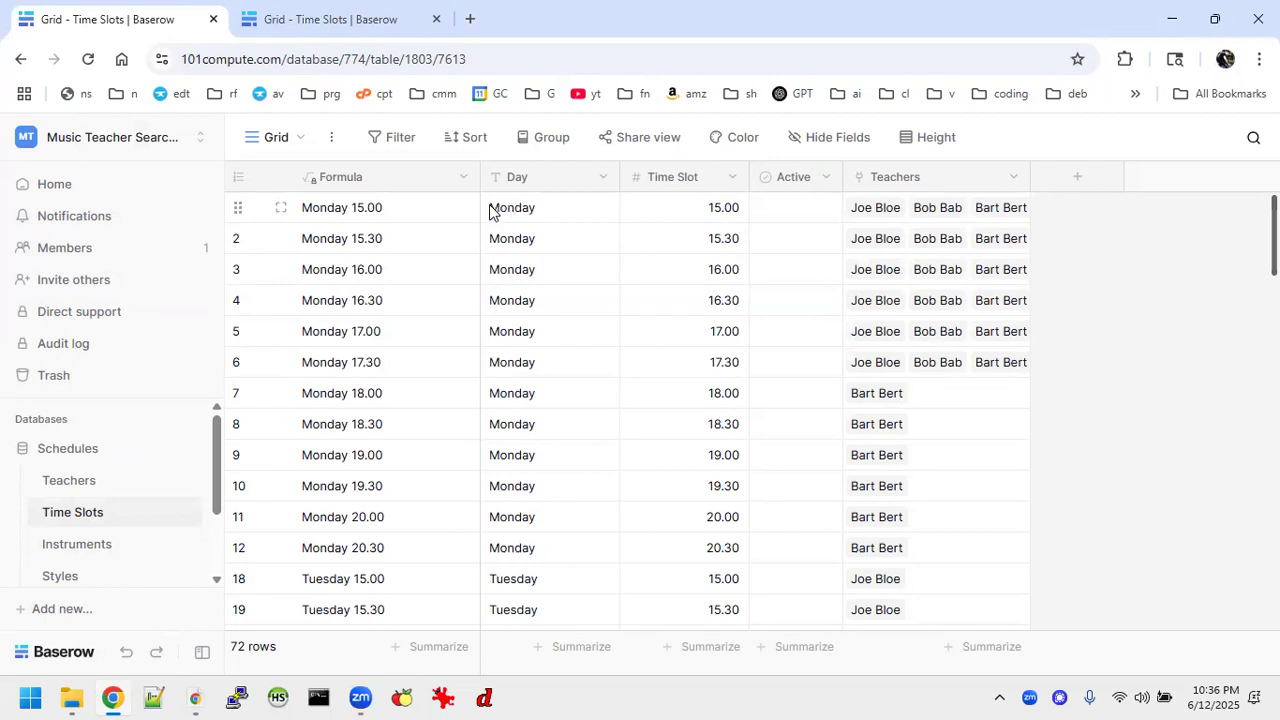
drag(489, 212, 555, 221)
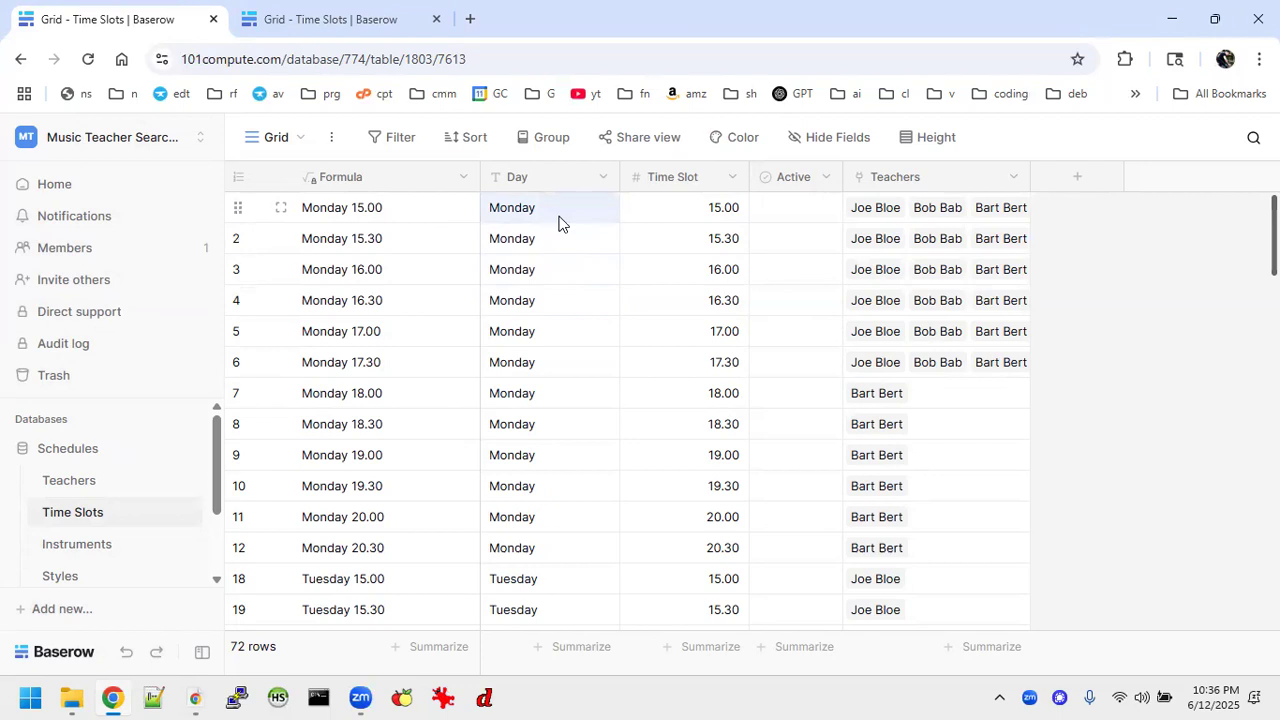
Examine Monday's time slots from 15.00 to 20.30 in the finished project's Time Slots table and compare its fields with the new table.
click(558, 222)
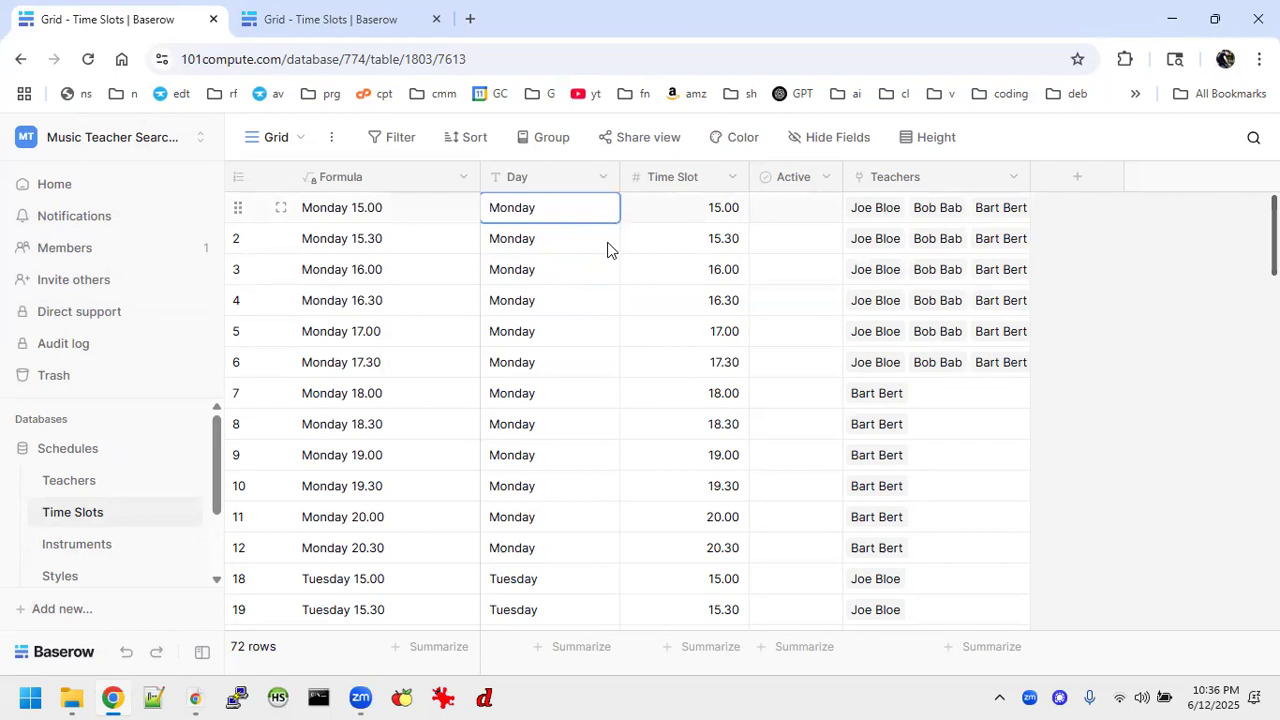
drag(710, 214, 738, 546)
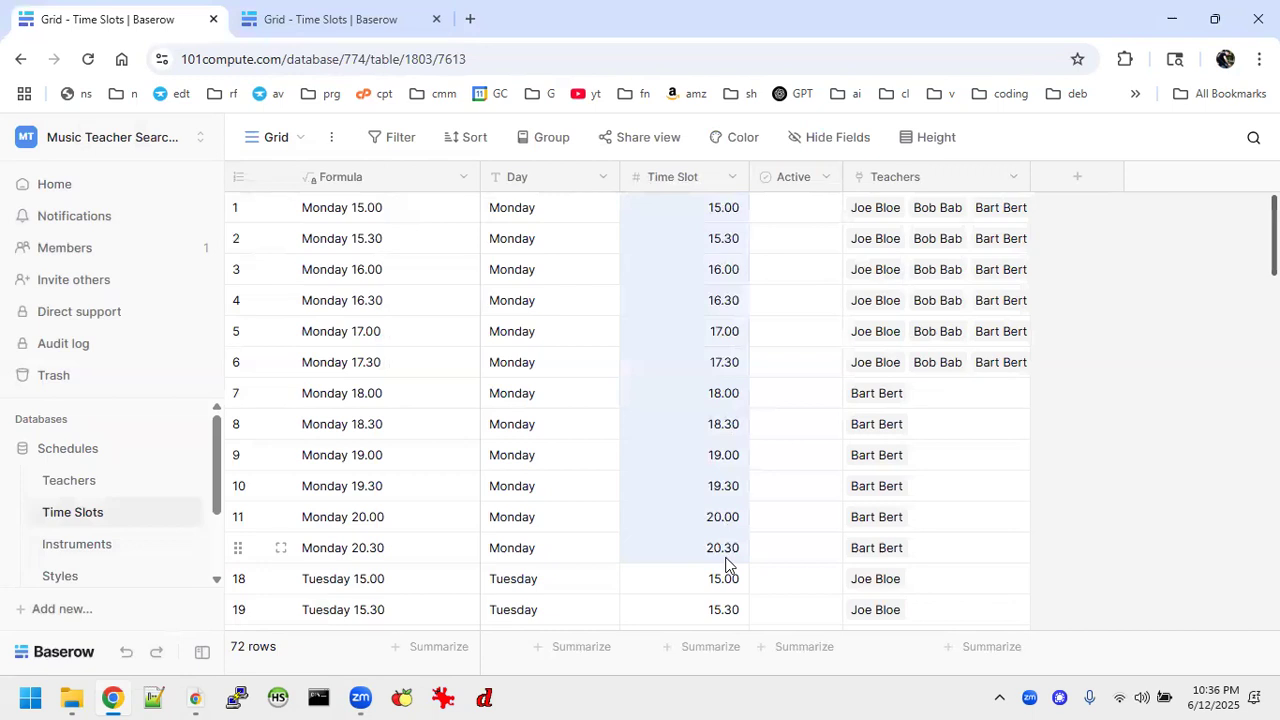
click(371, 20)
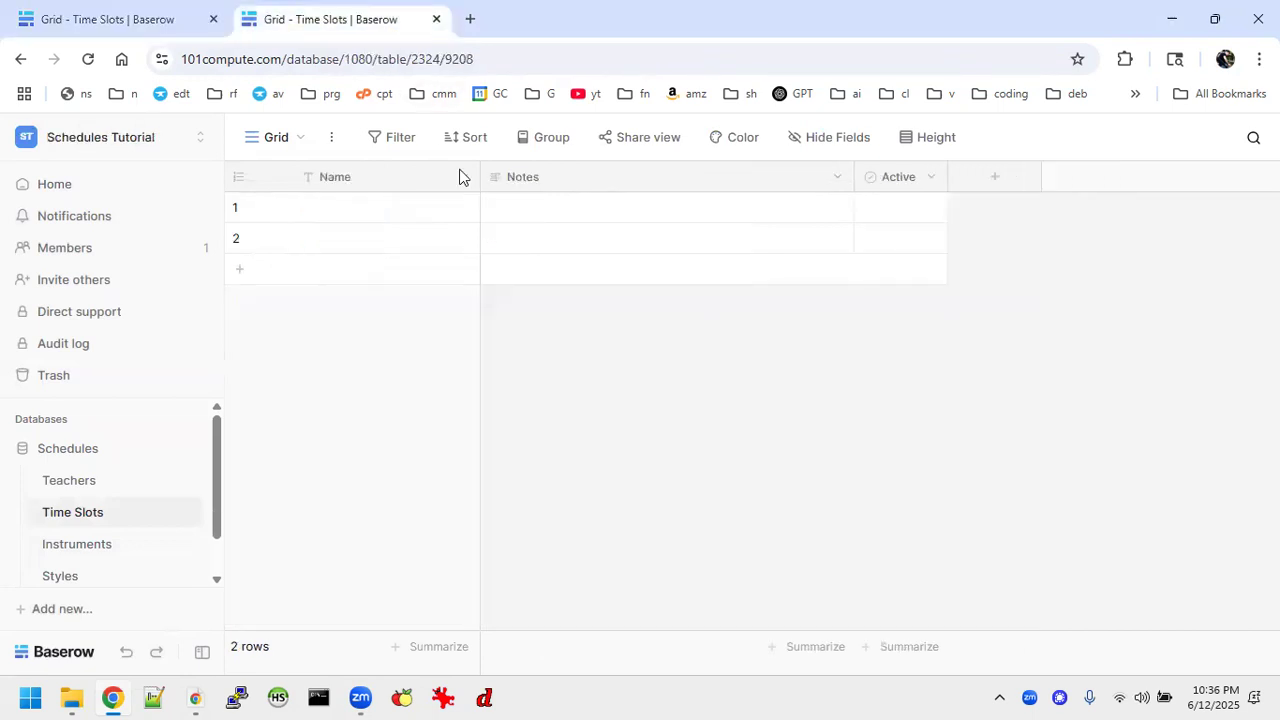
click(116, 19)
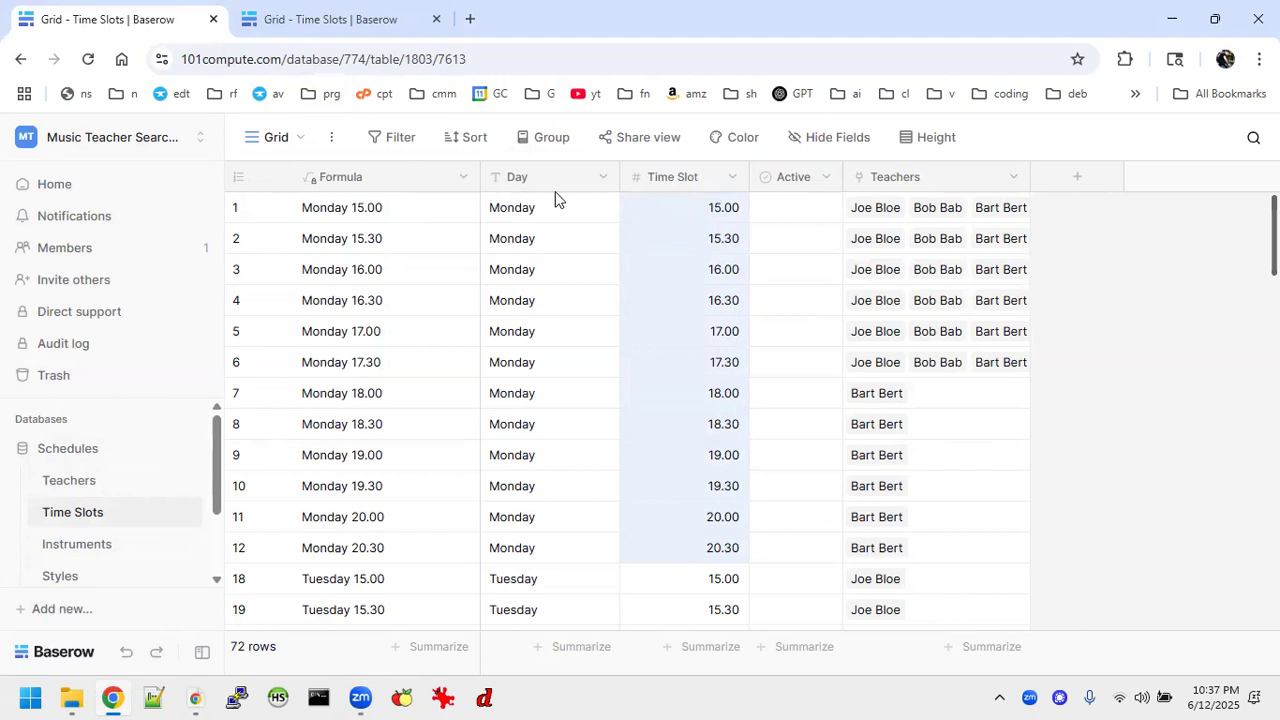
click(355, 20)
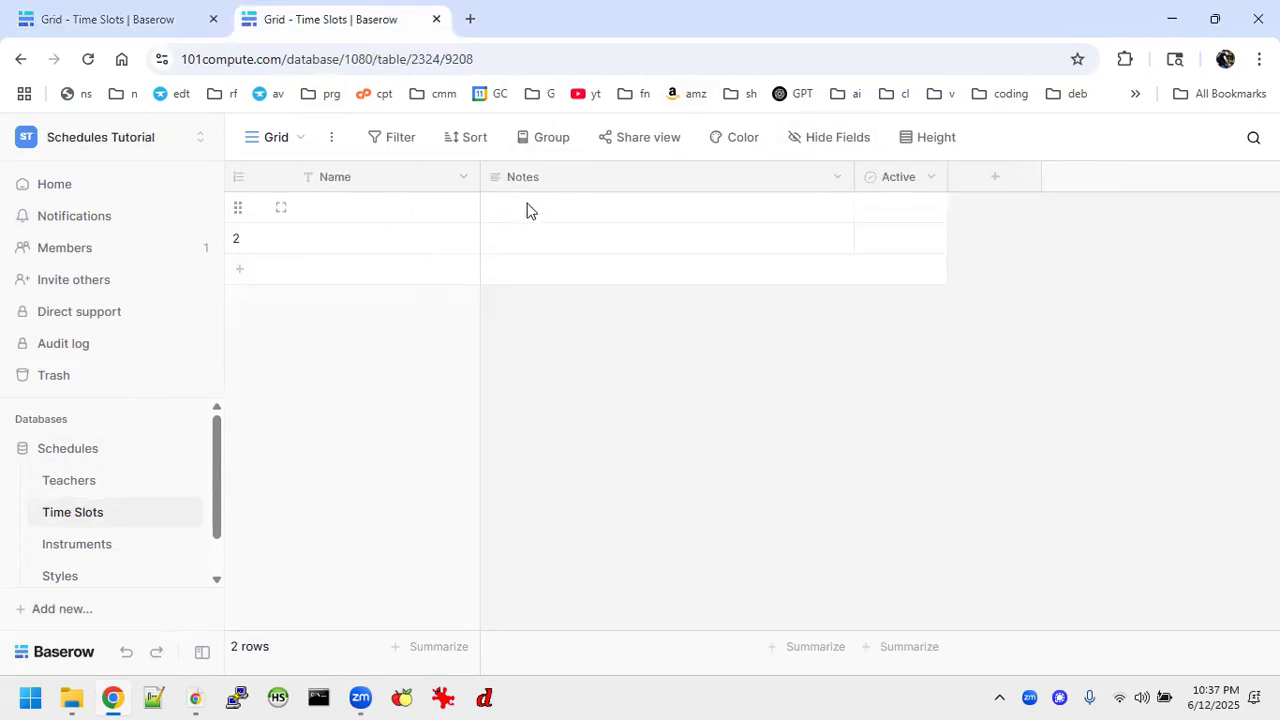
Delete the Notes and Active fields from the new Time Slots table.
click(837, 178)
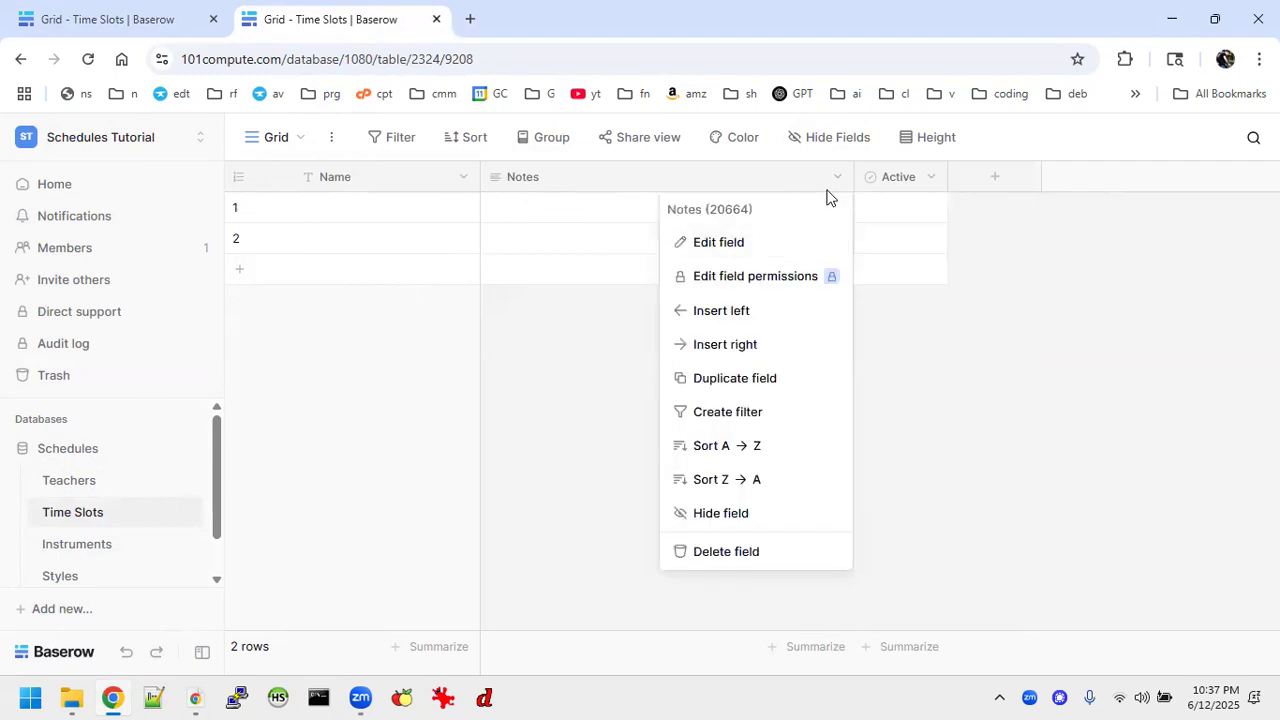
click(737, 553)
click(556, 178)
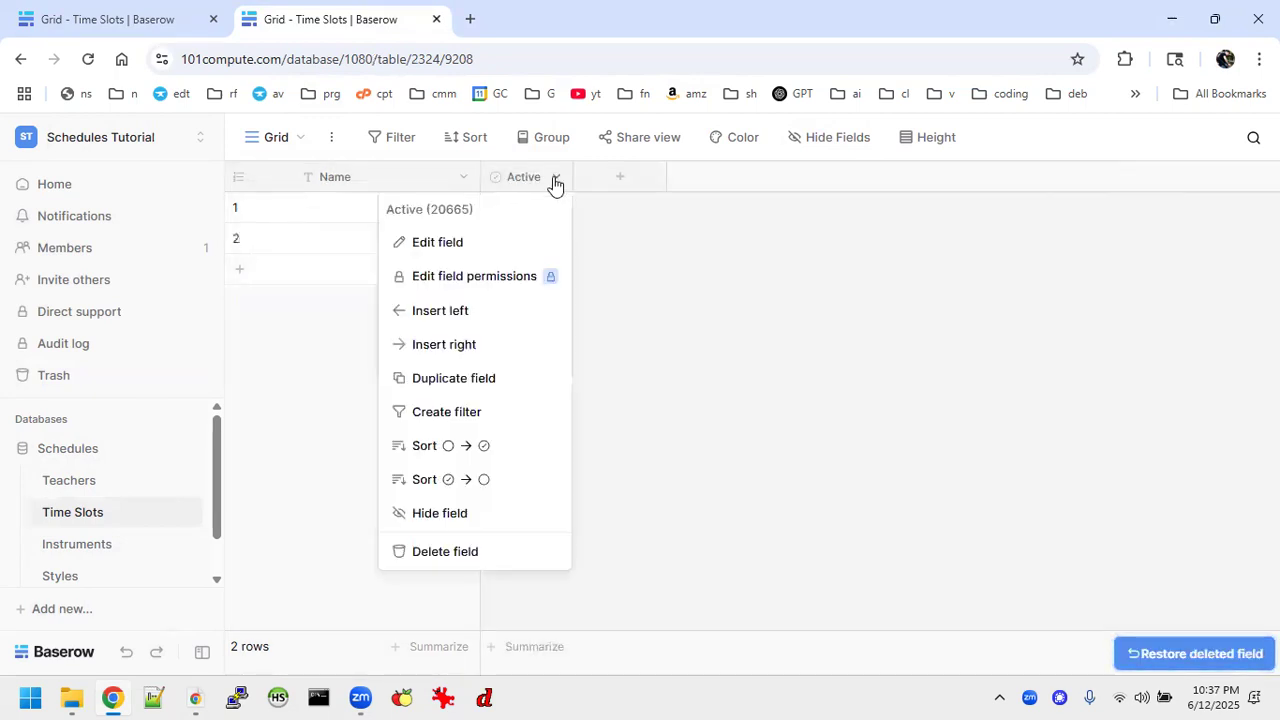
click(440, 560)
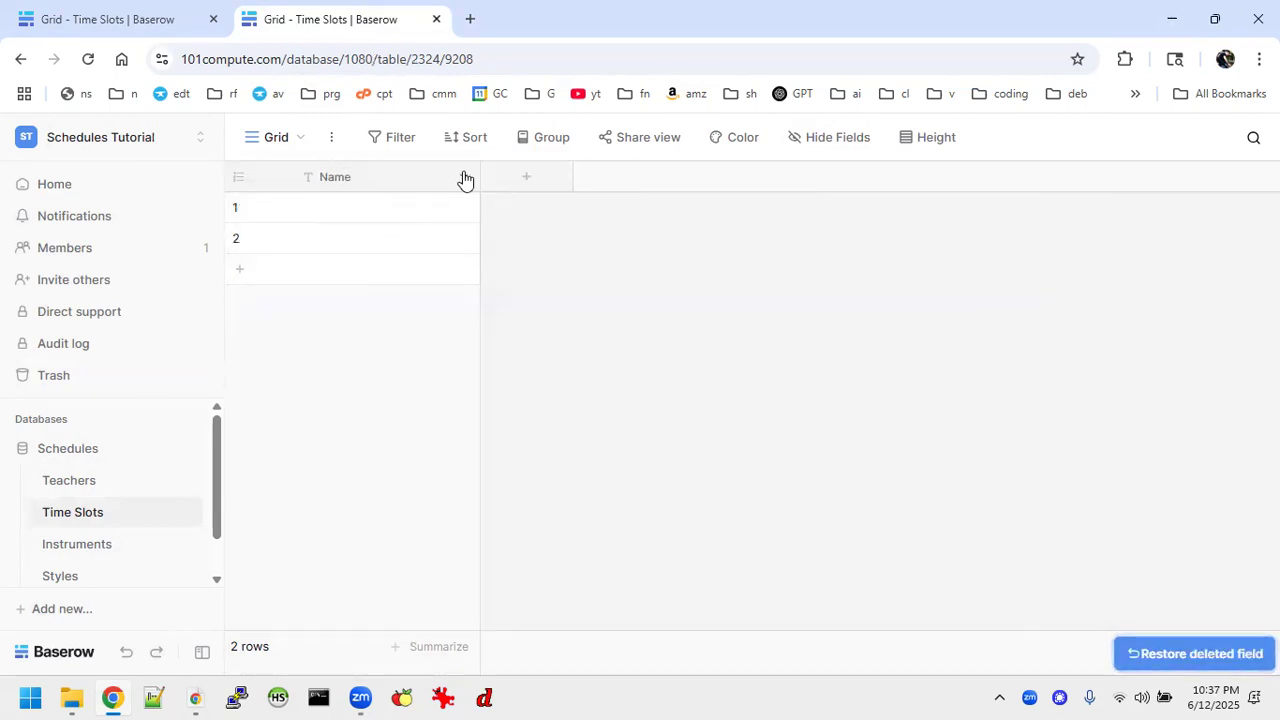
Change the Time Slots table's primary Name field to the Formula type and rename it Formula.
click(463, 177)
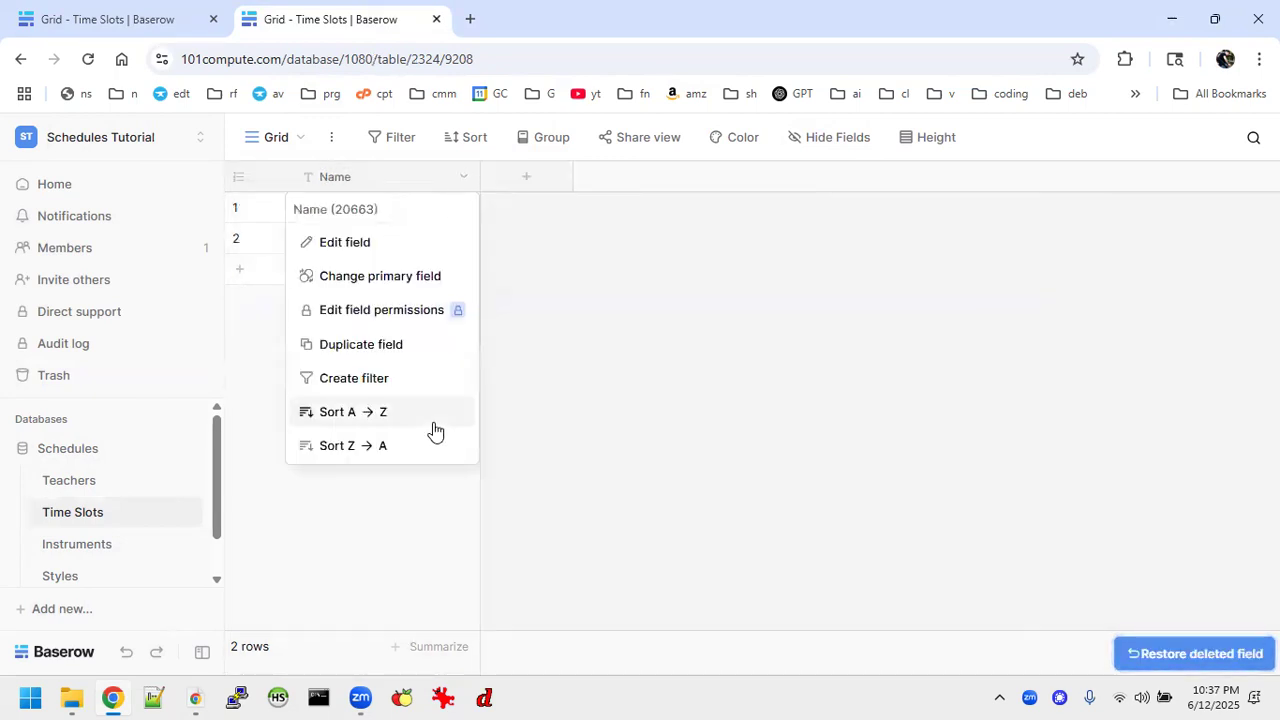
click(415, 177)
click(463, 180)
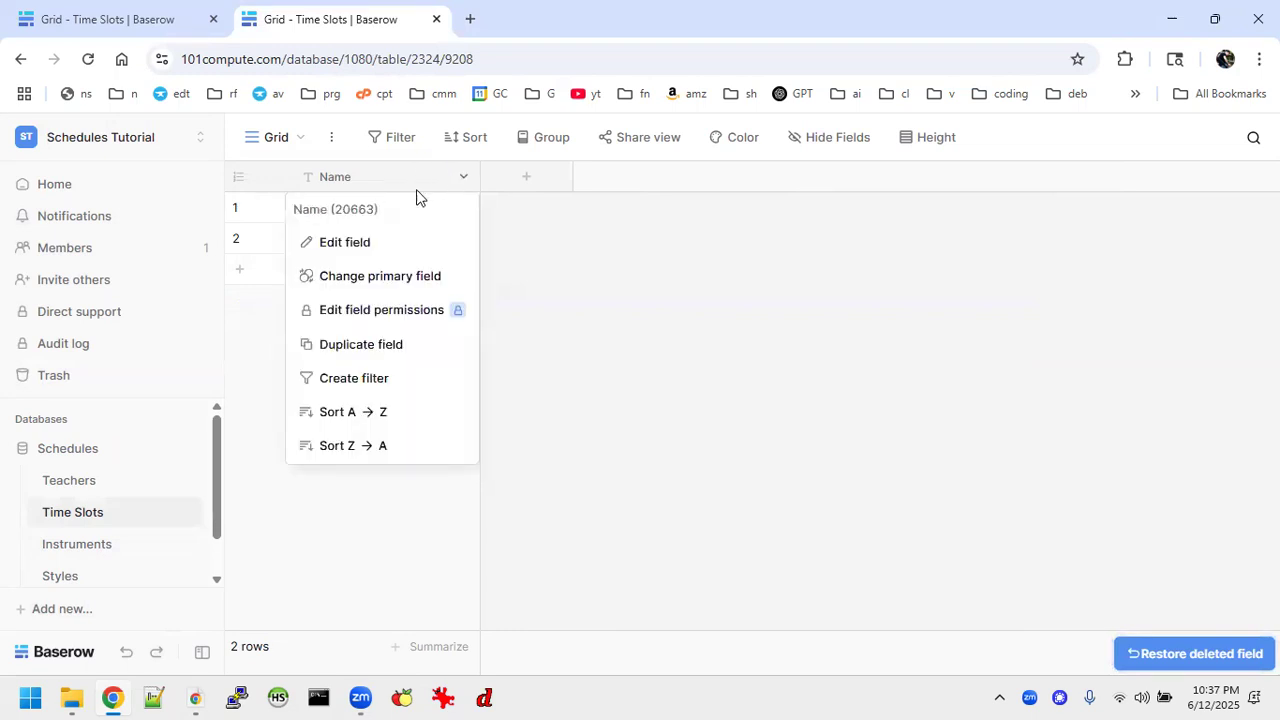
click(358, 244)
click(484, 346)
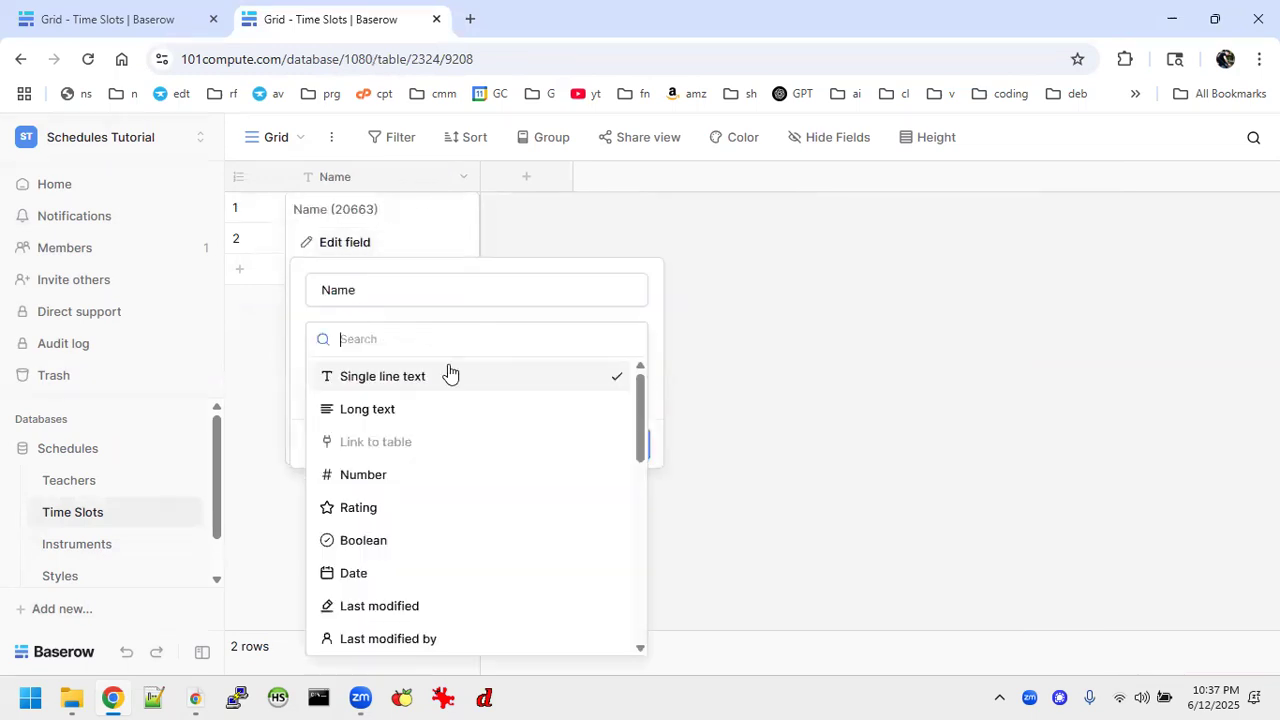
scroll(375, 562, down, 2)
scroll(375, 562, down, 5)
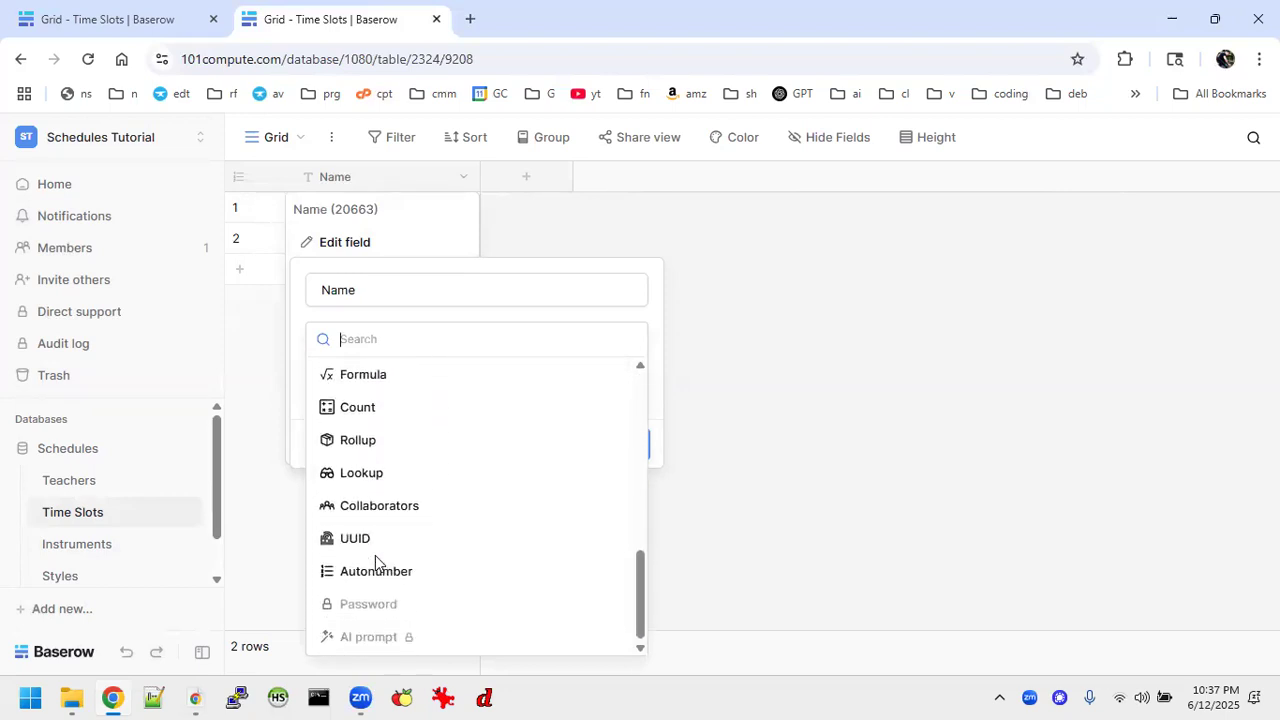
scroll(375, 562, up, 1)
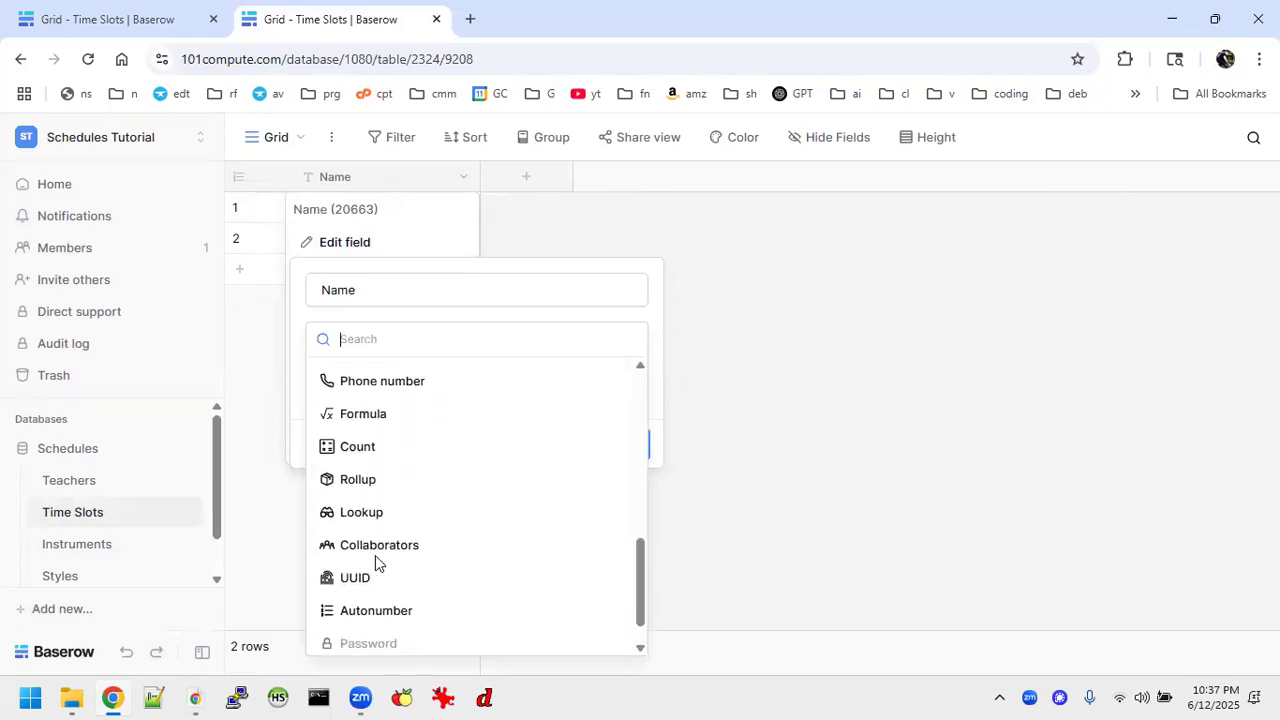
click(372, 432)
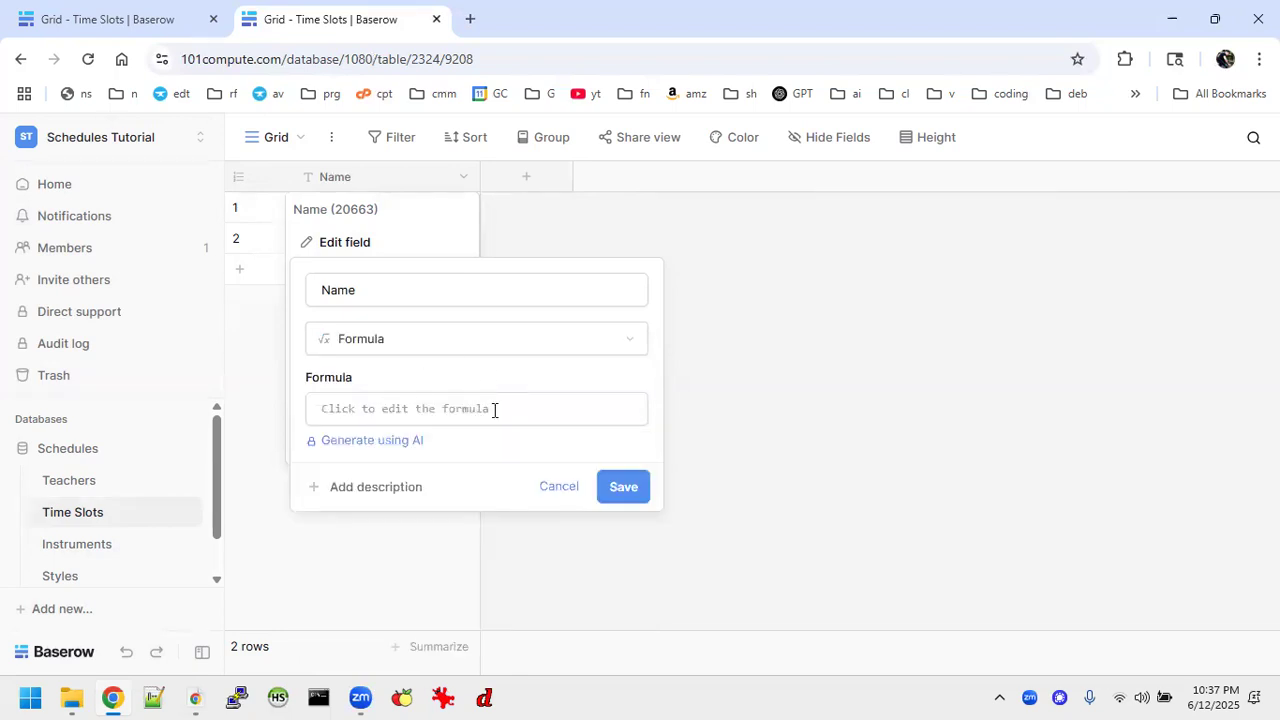
double_click(380, 290)
text(Formula)
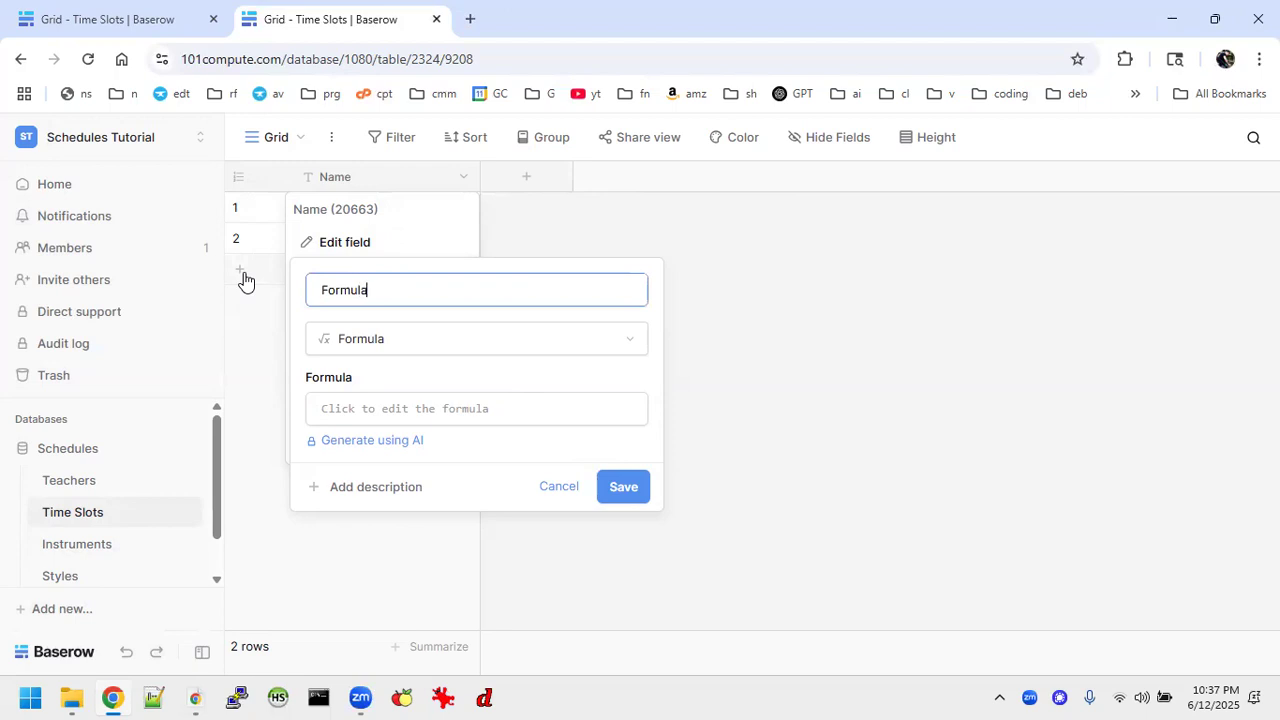
Try to save the Formula field without an expression, and again with an empty button() function.
key(Return)
click(625, 520)
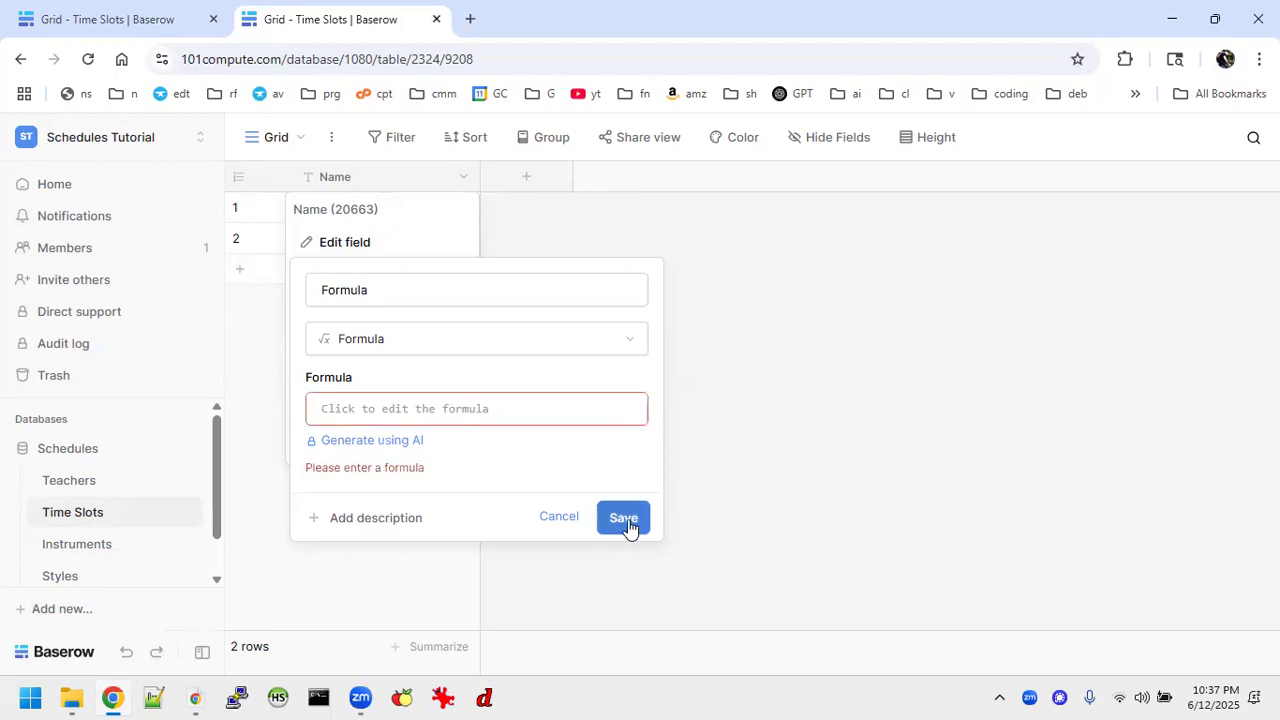
click(434, 408)
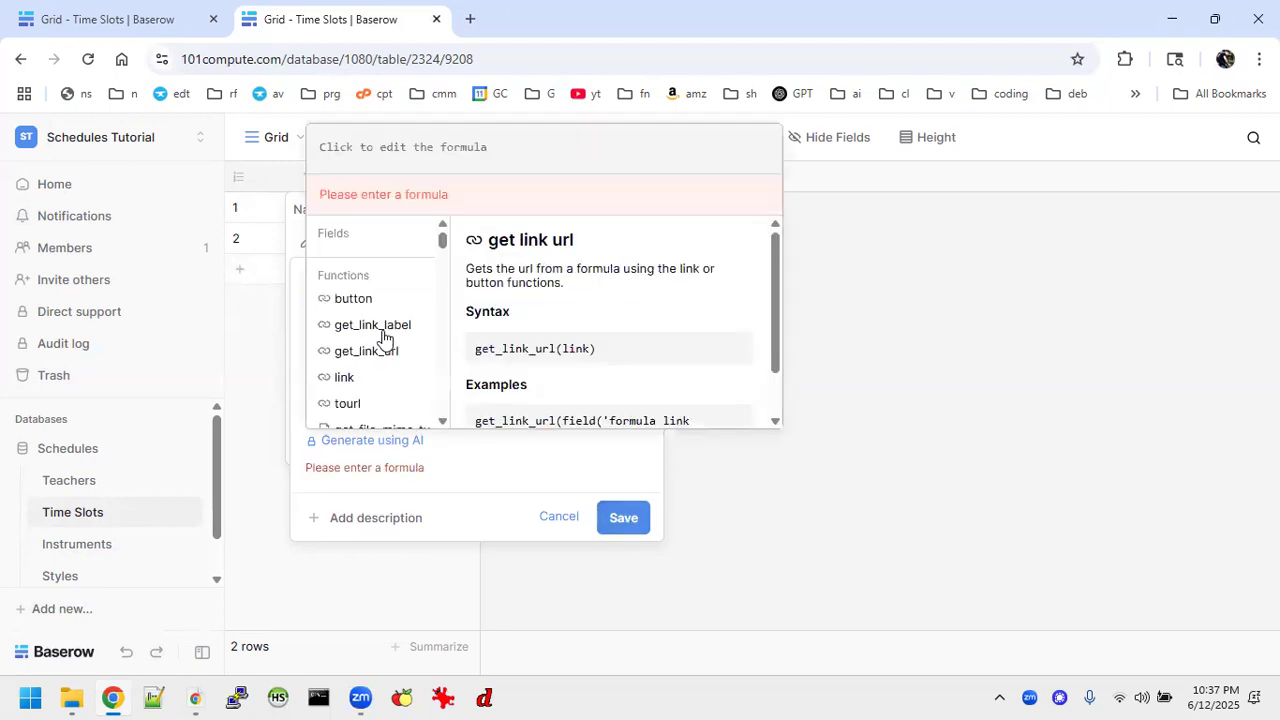
click(371, 300)
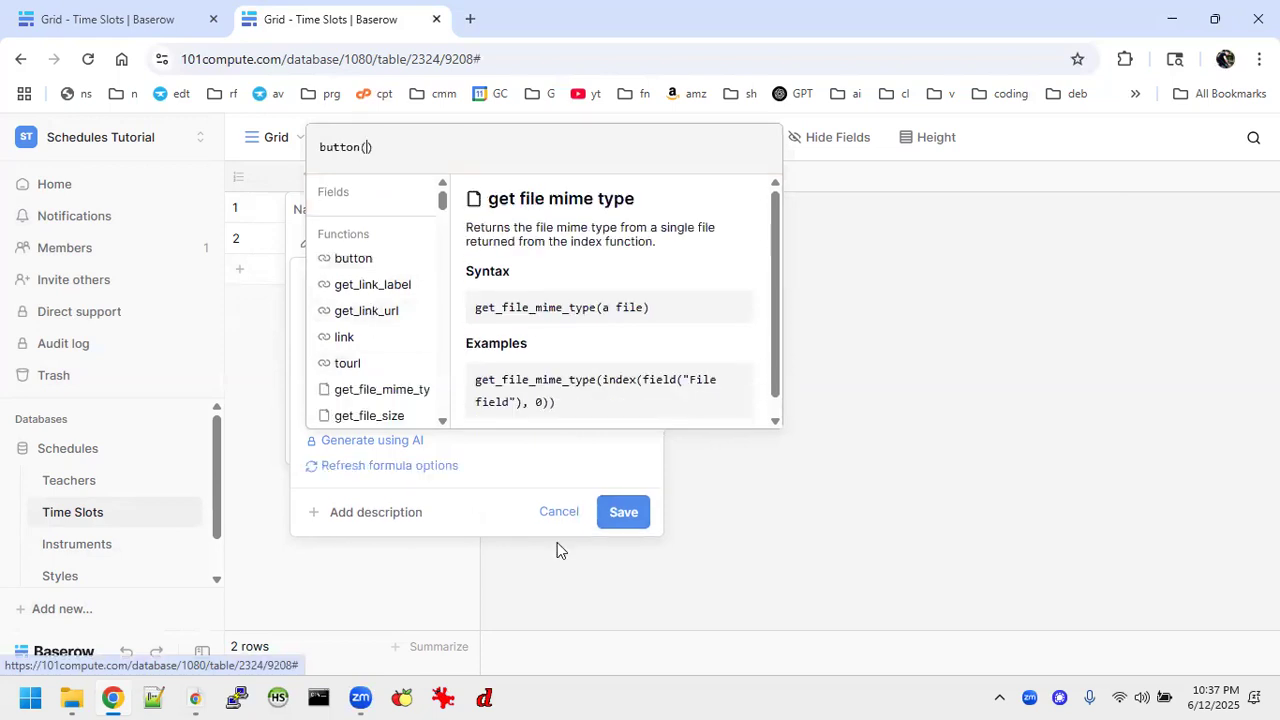
click(615, 517)
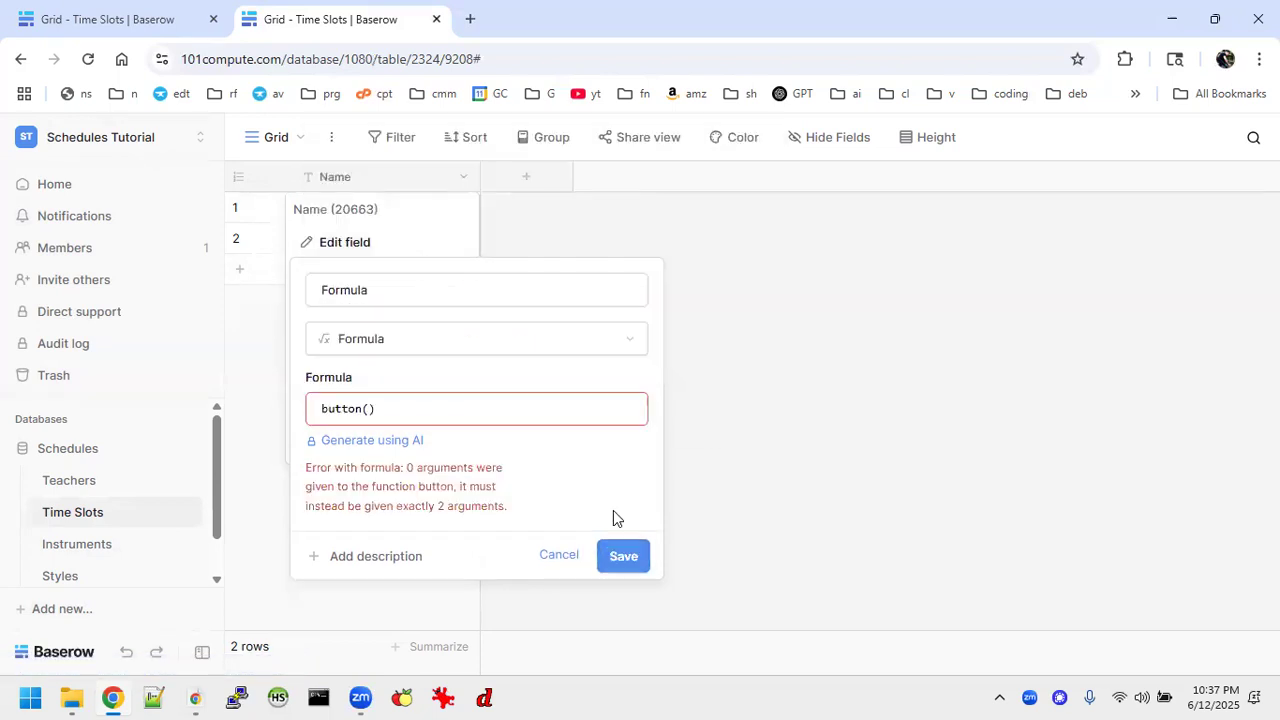
Find the totext function among the formula functions and insert it into the Formula field's expression.
click(412, 414)
scroll(360, 355, down, 2)
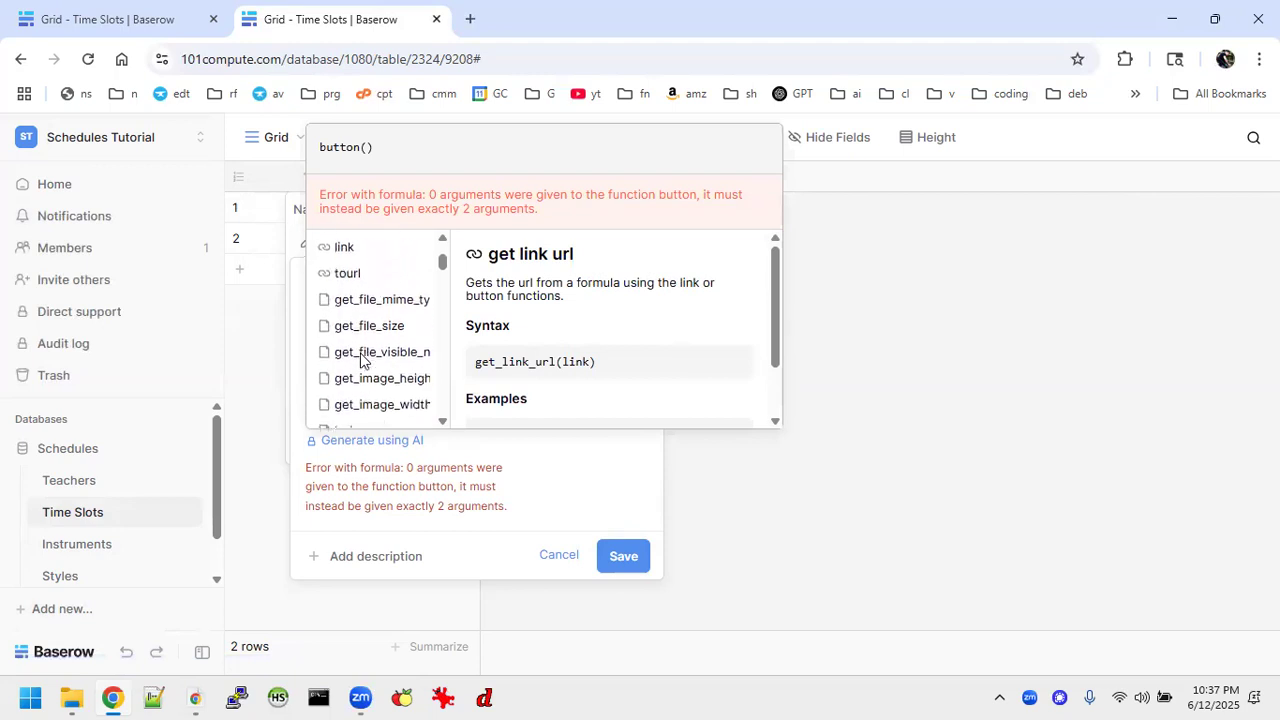
scroll(389, 283, down, 3)
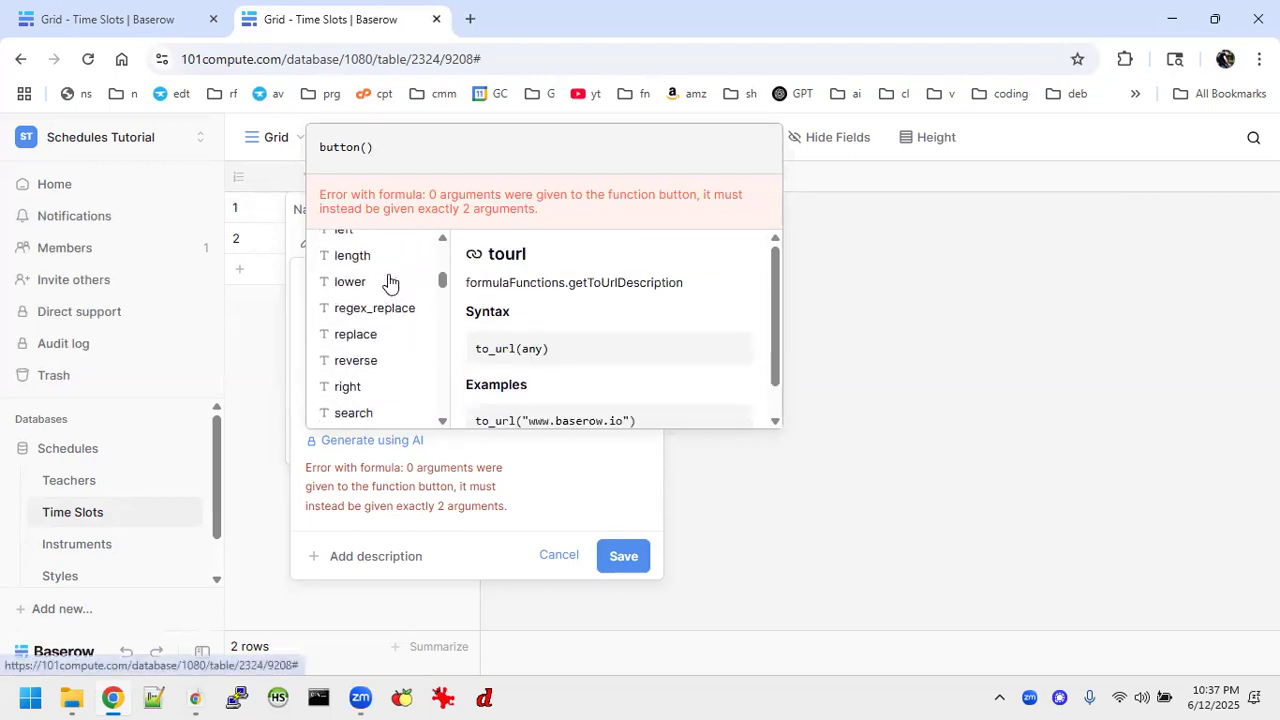
scroll(389, 283, down, 1)
scroll(389, 283, up, 3)
scroll(389, 283, down, 4)
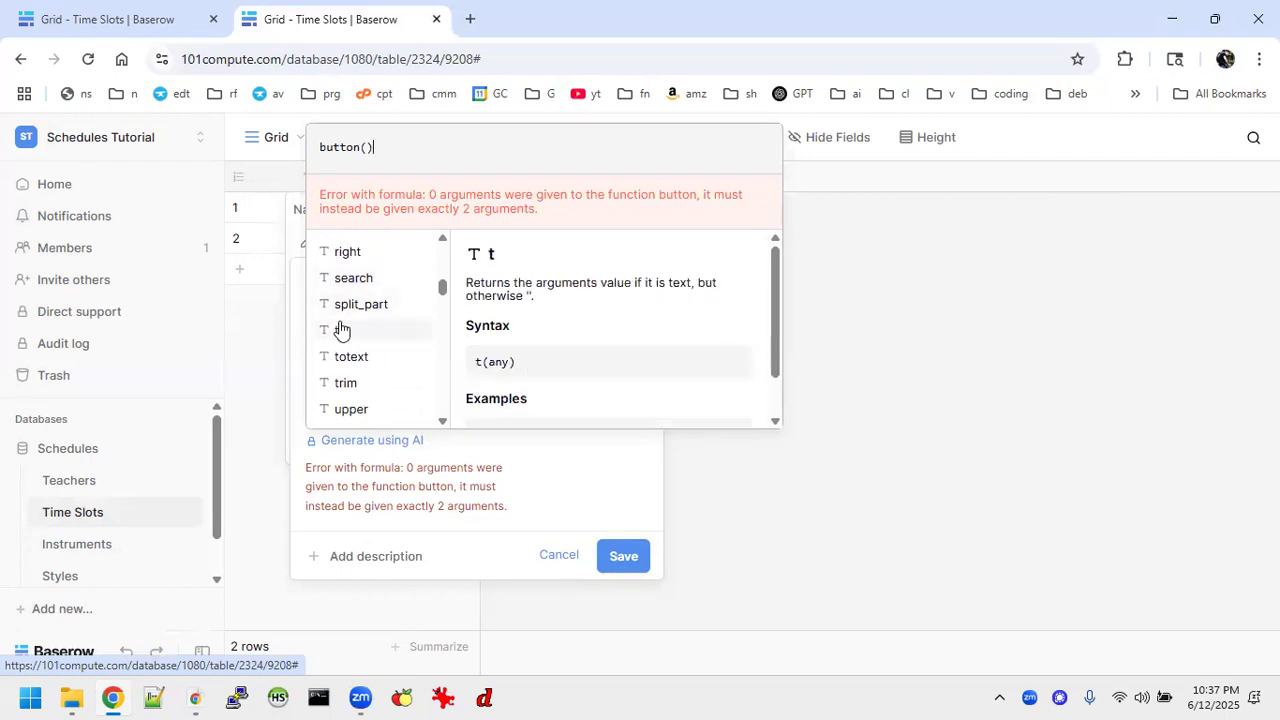
click(350, 356)
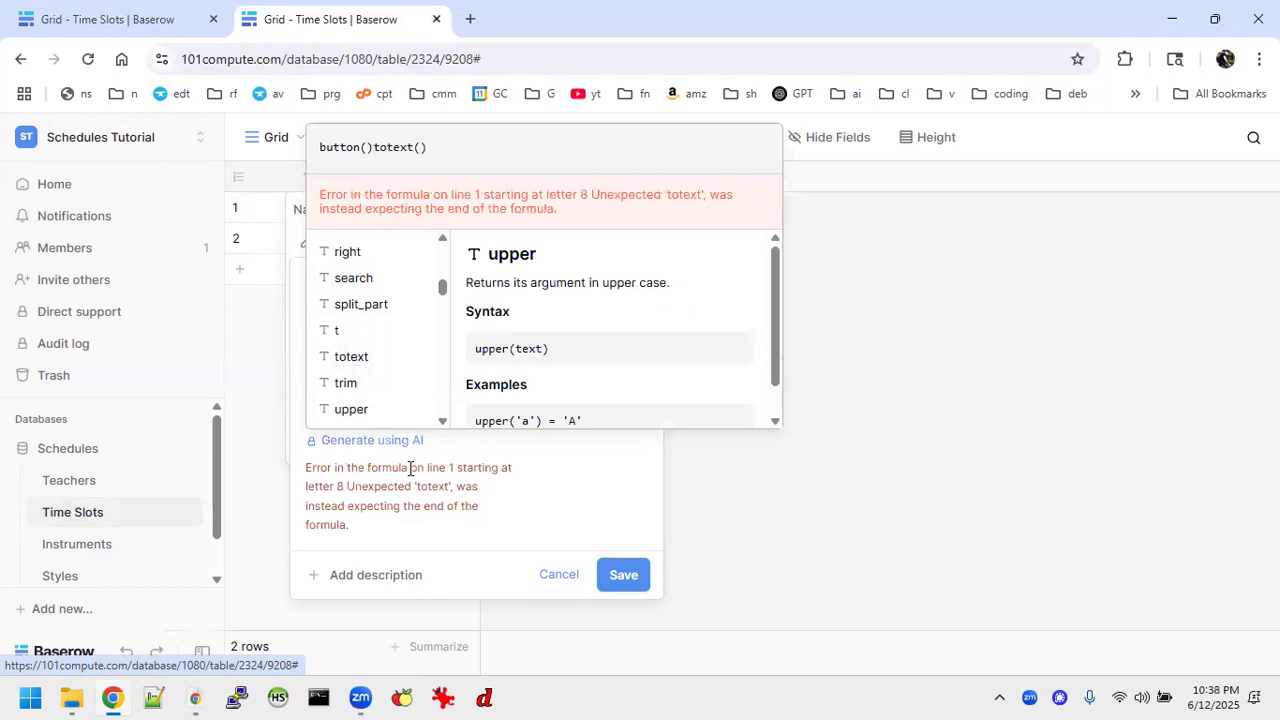
click(512, 486)
click(376, 410)
double_click(376, 410)
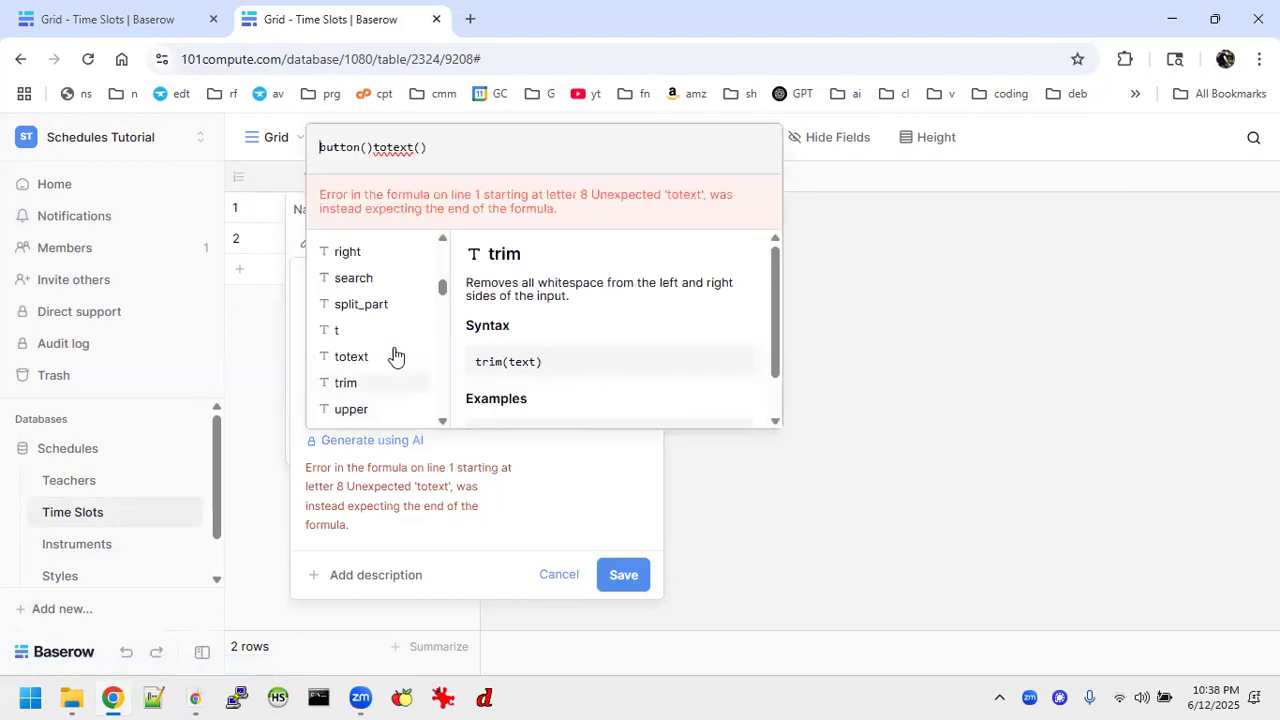
Remove button() from the expression, complete the formula as totext(1) and save the Formula field.
key(BackSpace)
key(BackSpace)
key(BackSpace)
key(BackSpace)
key(BackSpace)
key(BackSpace)
key(BackSpace)
key(BackSpace)
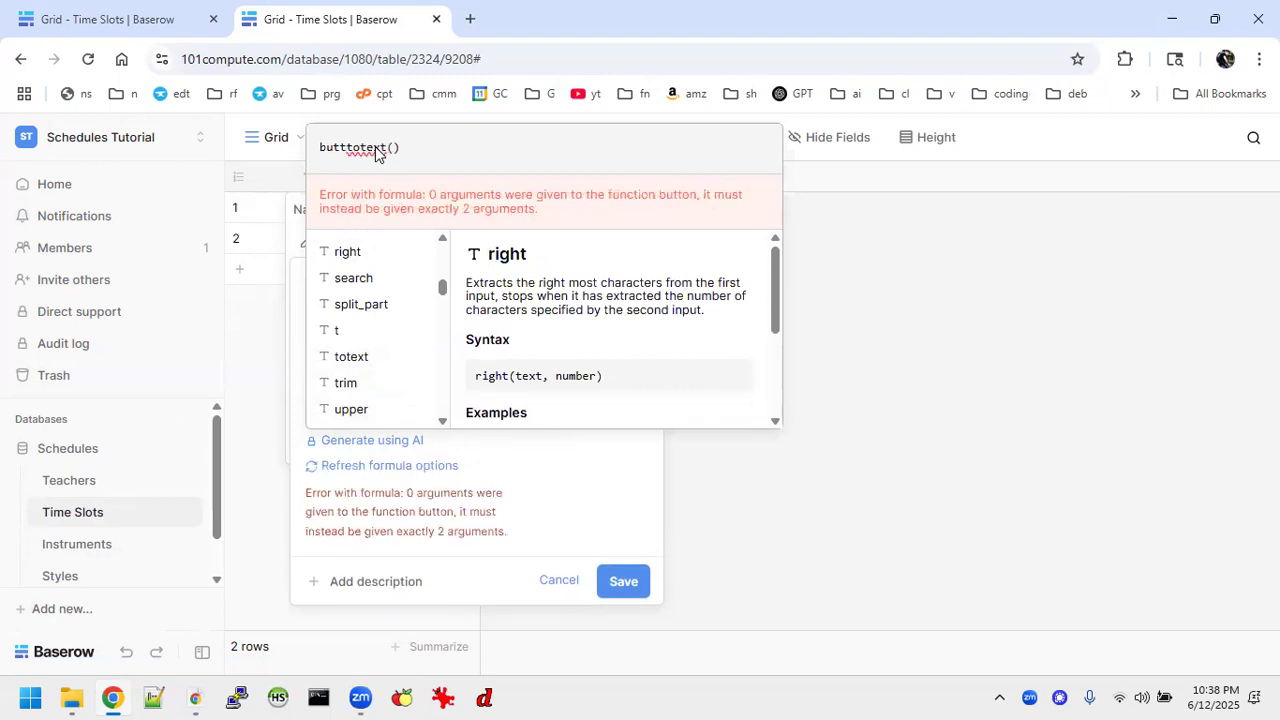
key(Right)
key(Right)
key(Right)
key(Right)
key(Right)
key(Right)
key(Right)
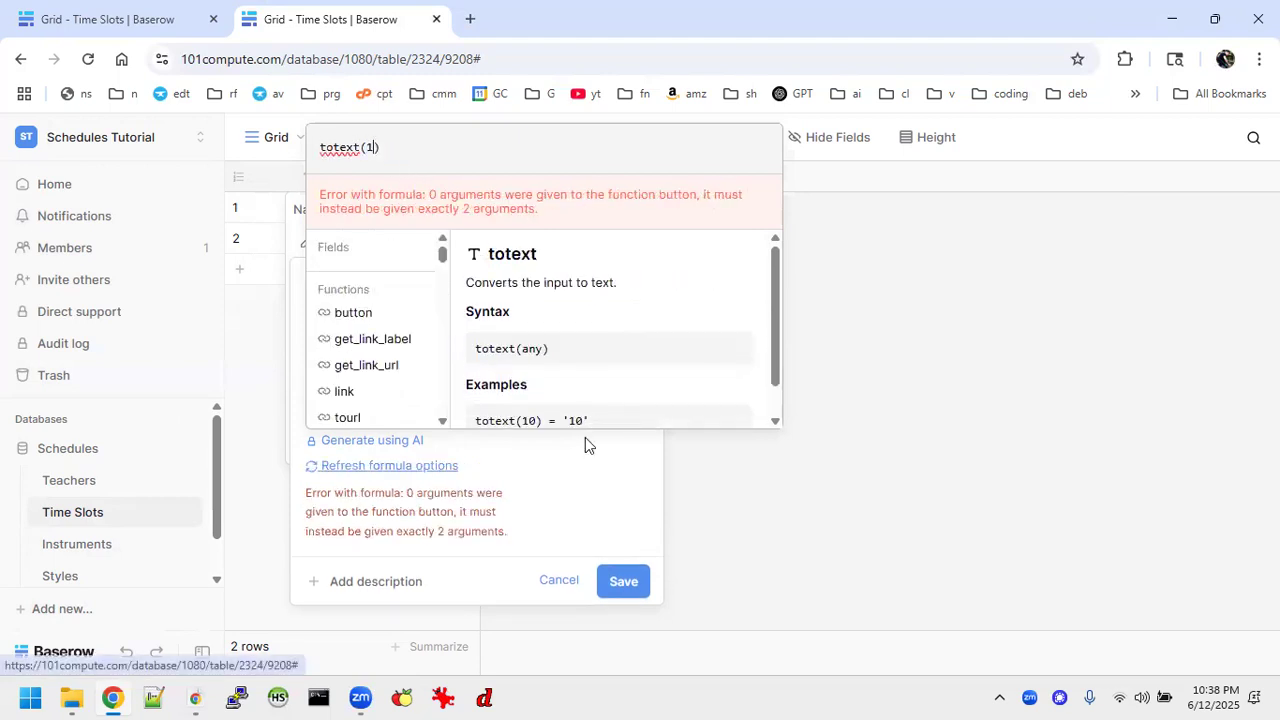
click(622, 582)
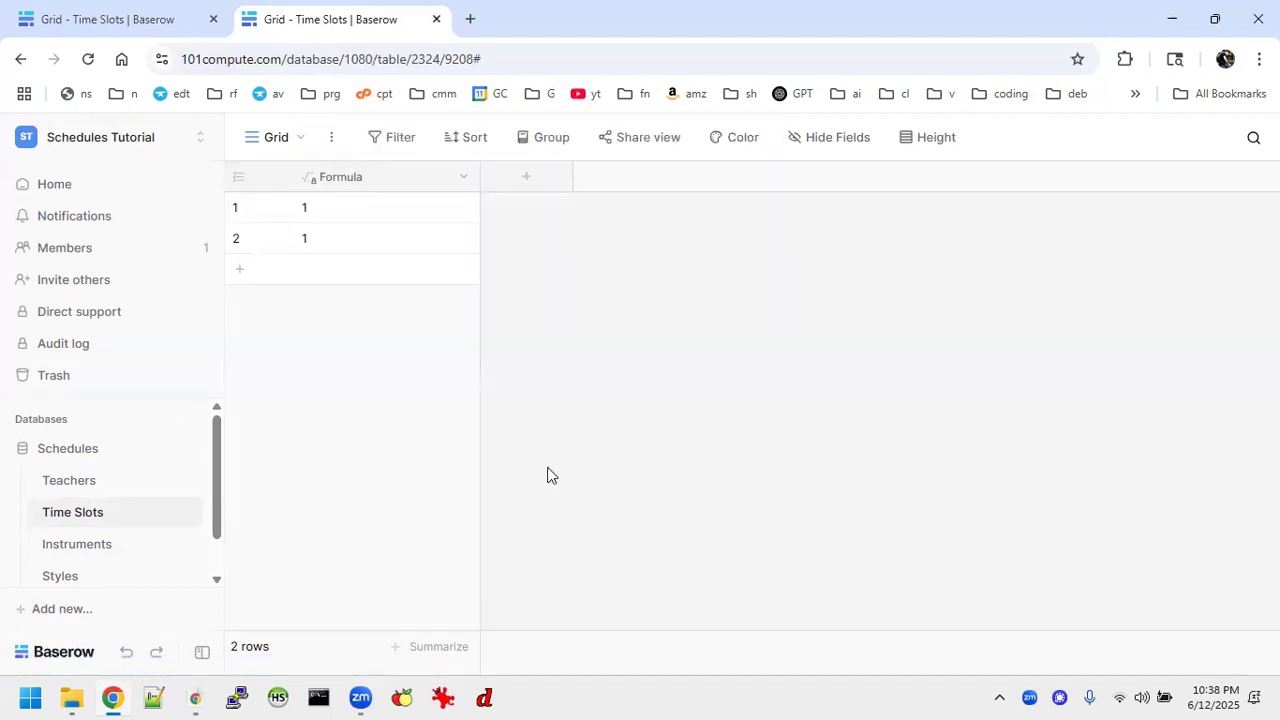
Add a single line text field named Day to the new Time Slots table, matching the finished project's table.
click(530, 187)
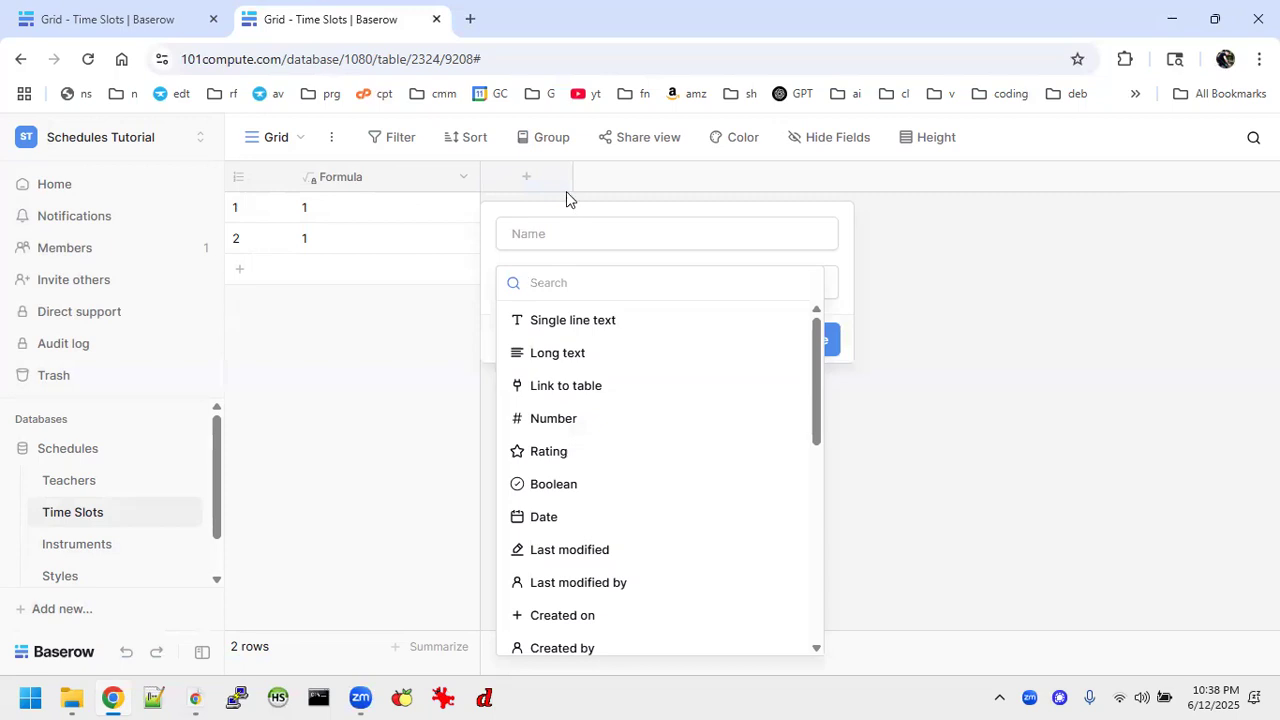
click(114, 17)
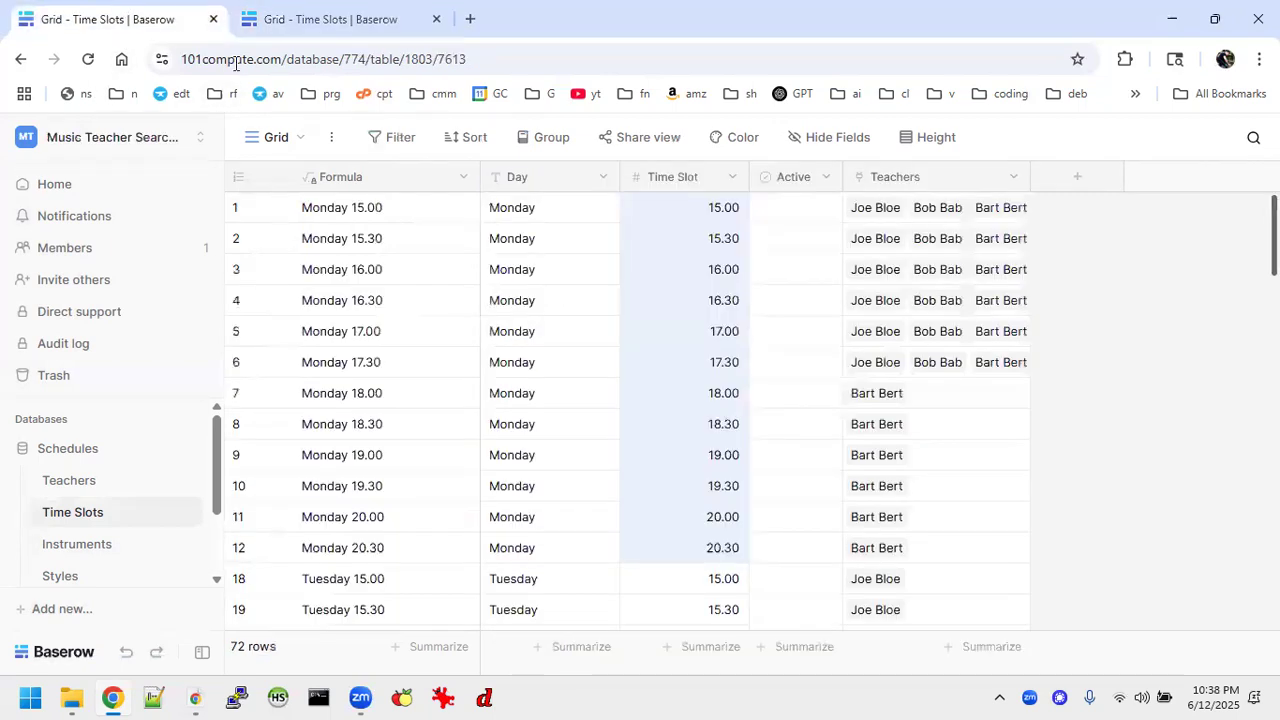
click(331, 19)
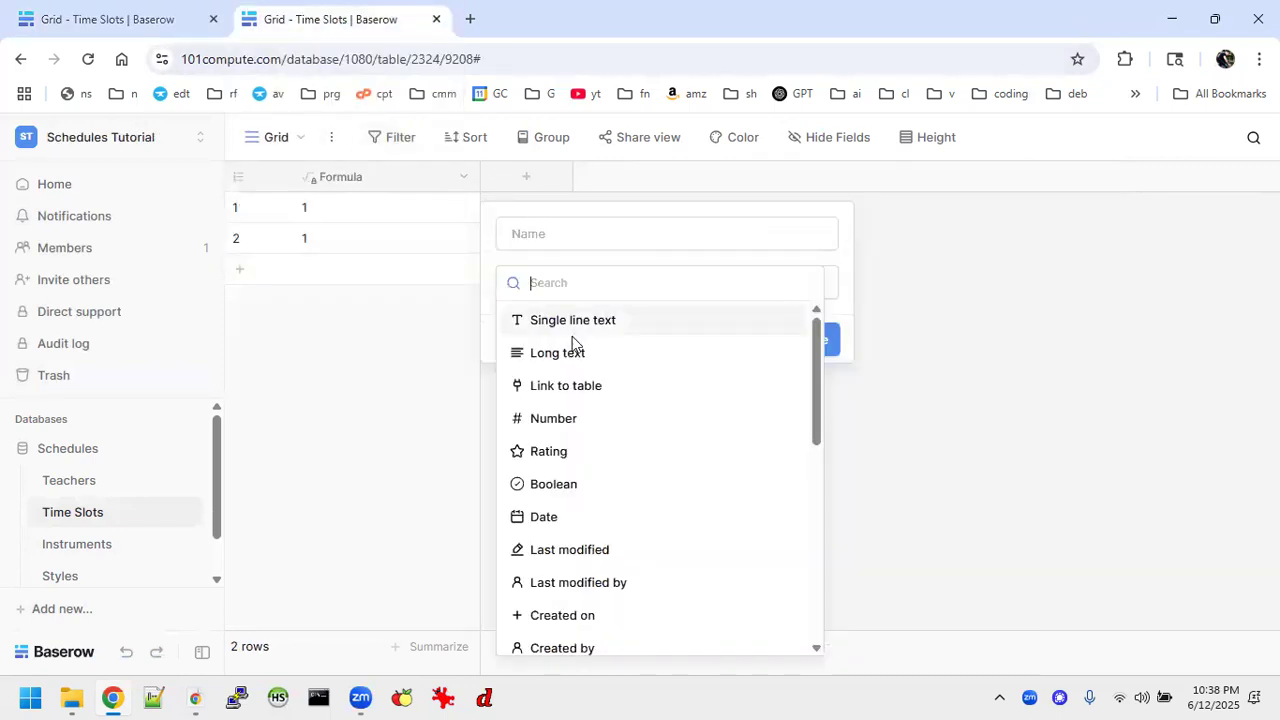
click(595, 325)
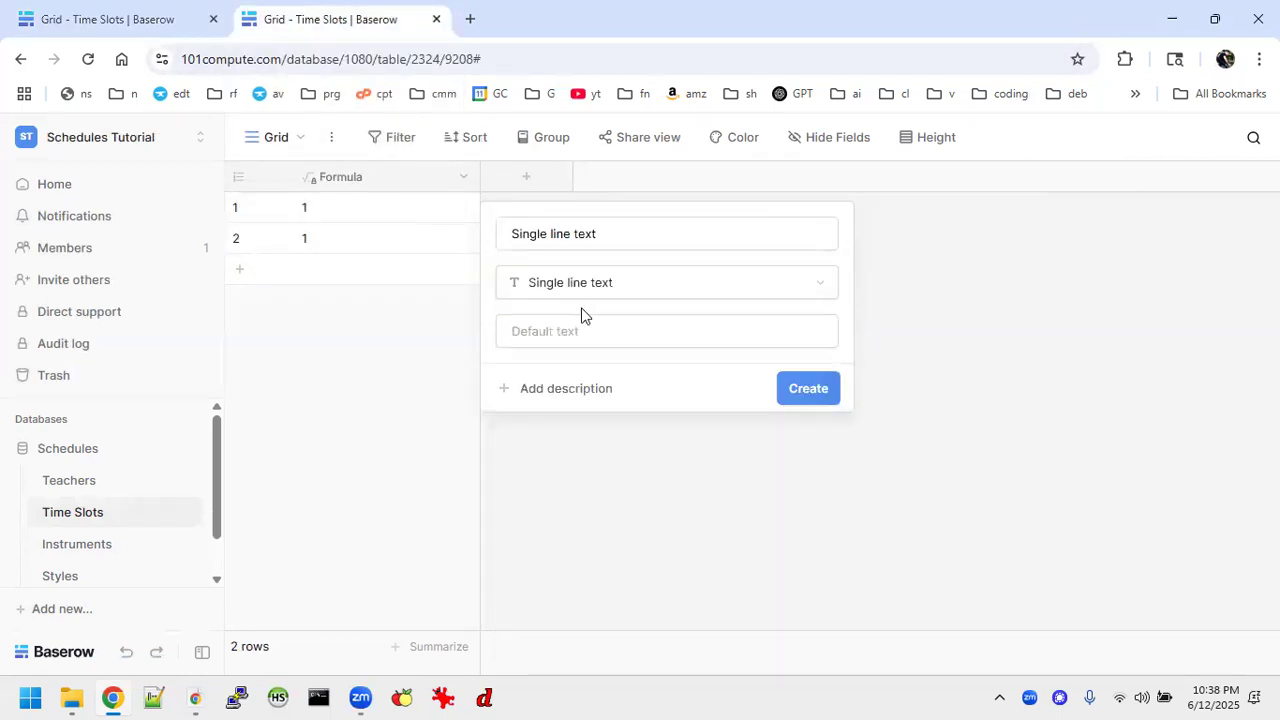
click(626, 290)
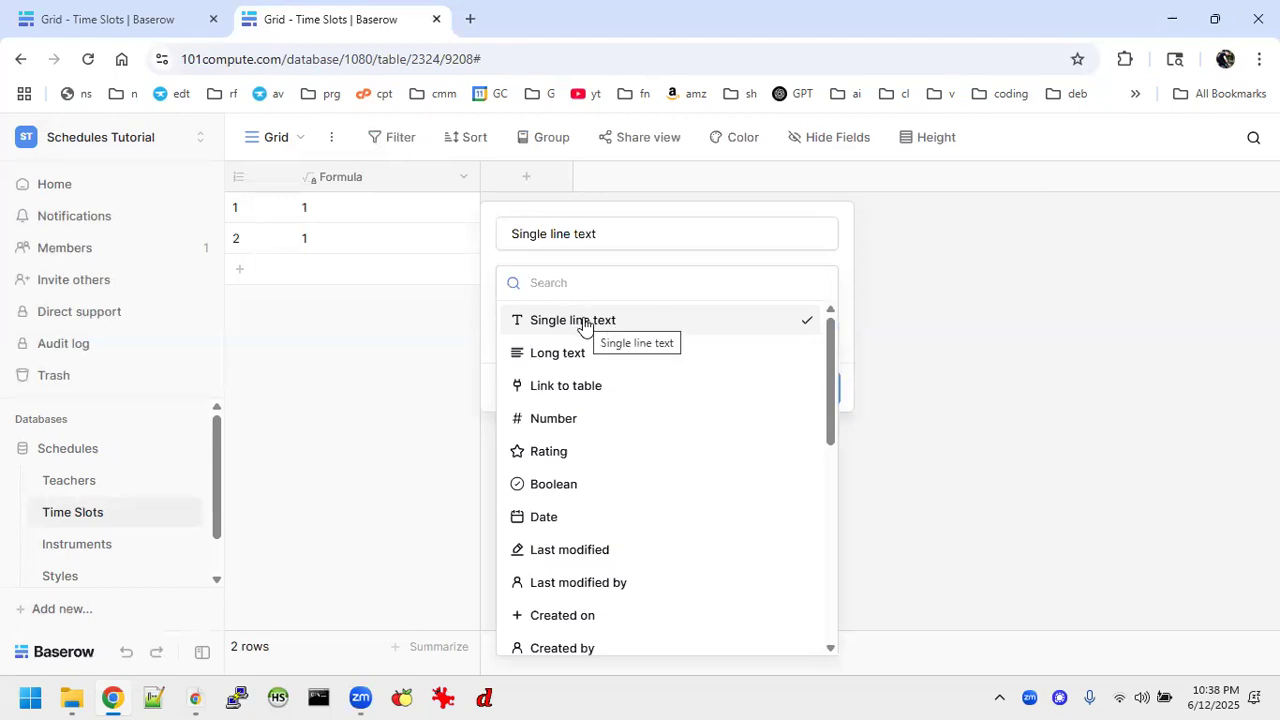
click(584, 322)
click(618, 240)
drag(618, 240, 450, 230)
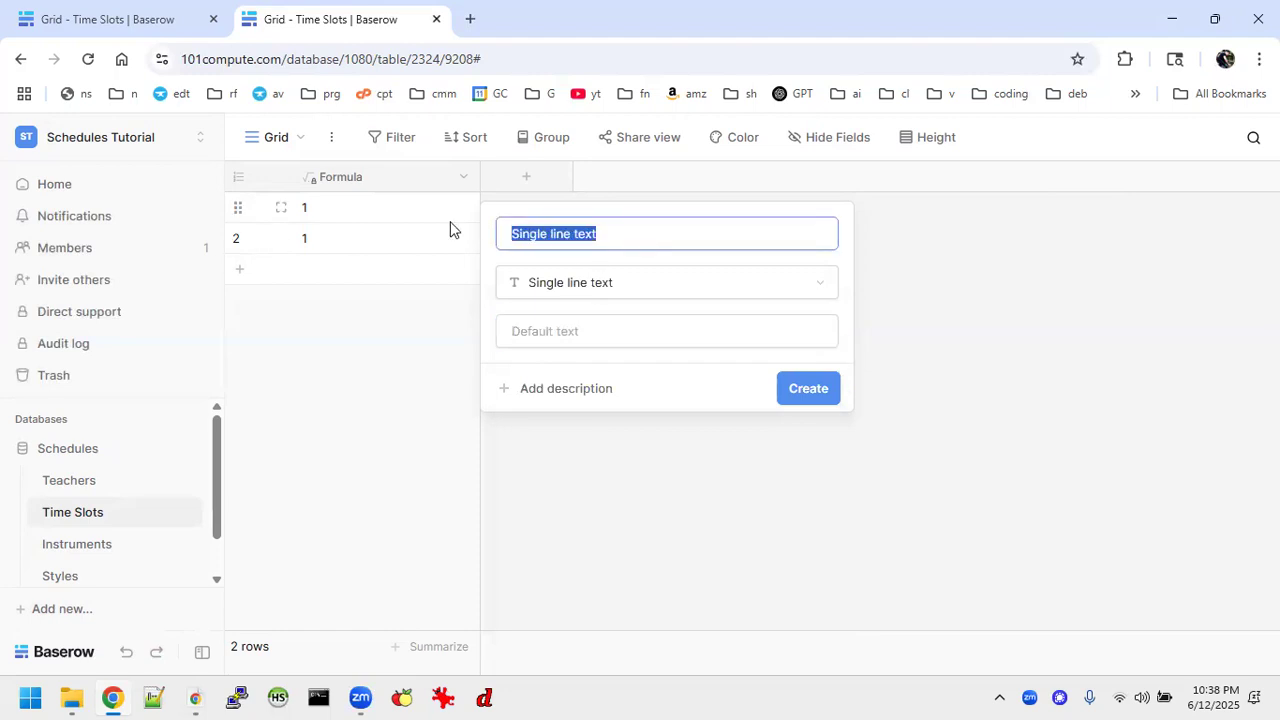
text(Day)
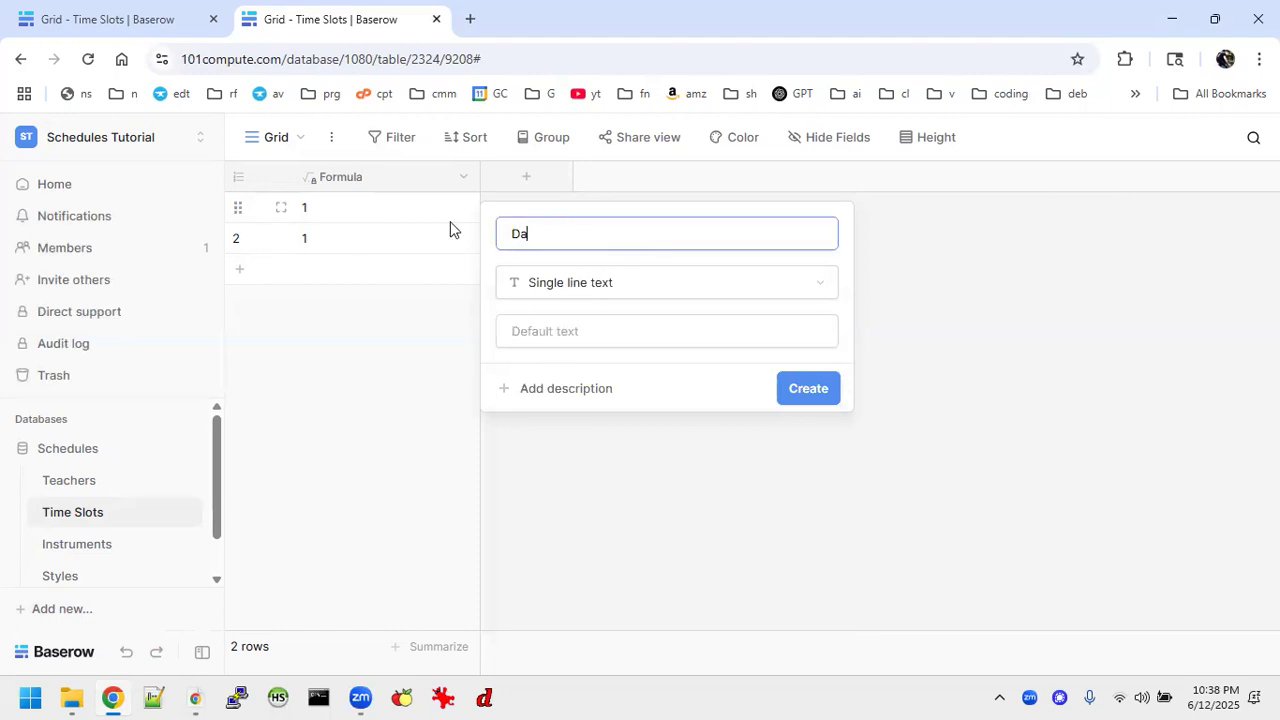
click(828, 387)
Add a Number field with 2 decimal places to the Time Slots table, keeping the name Number.
click(736, 187)
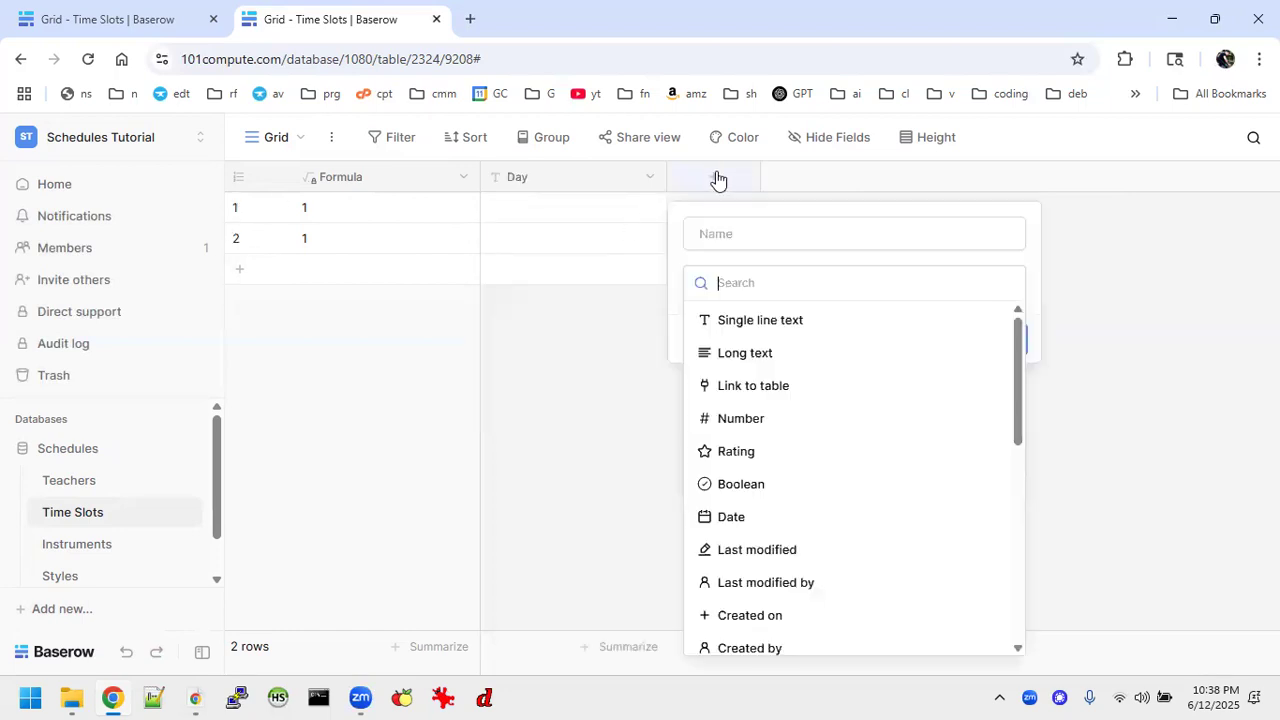
click(745, 417)
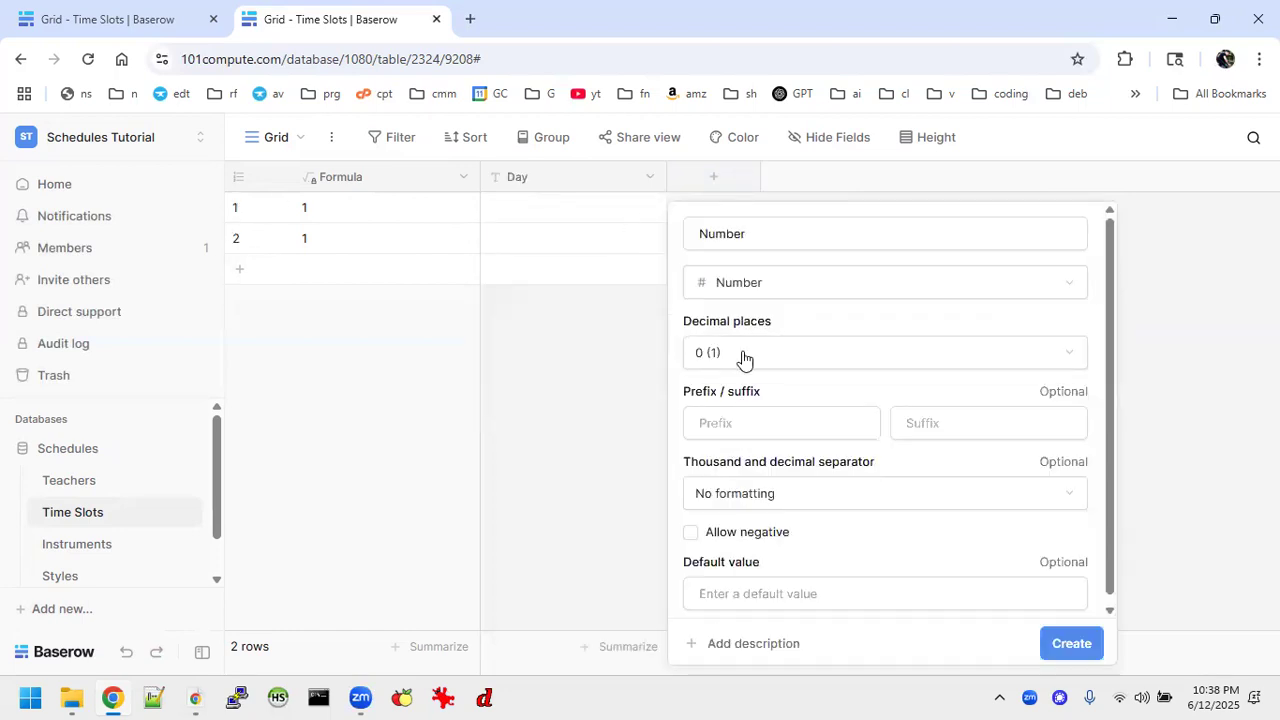
click(906, 360)
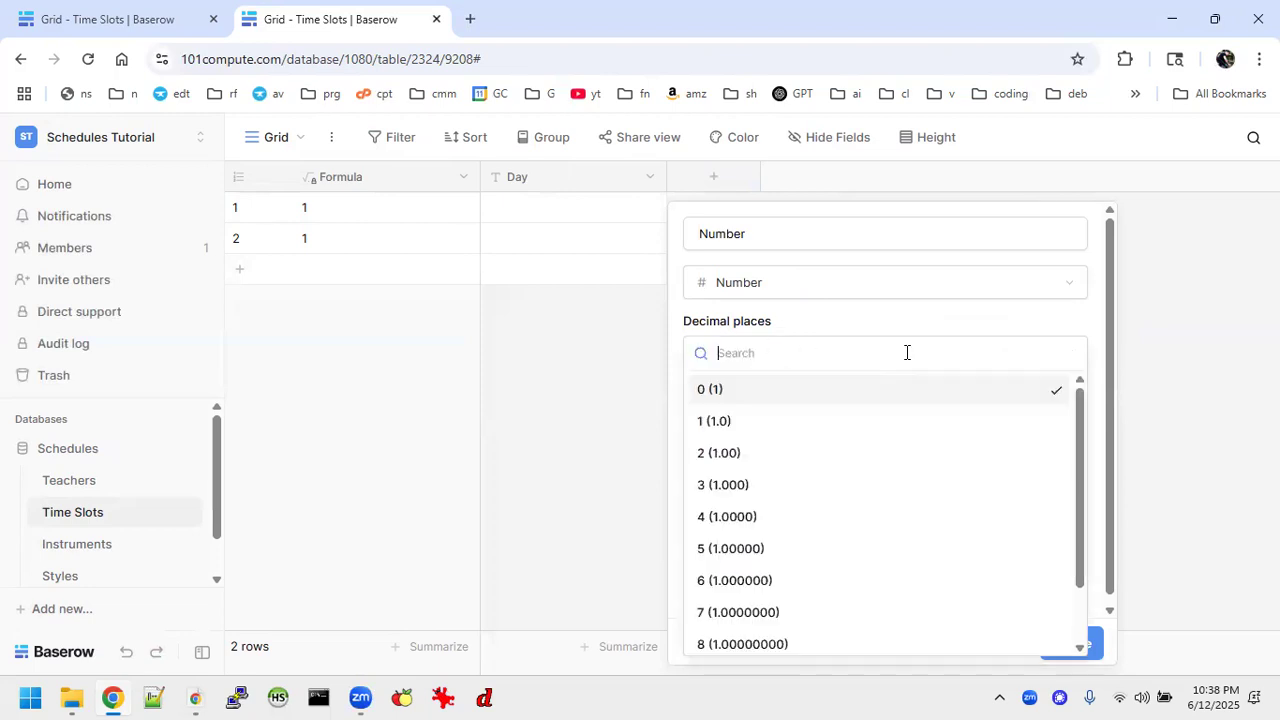
click(725, 453)
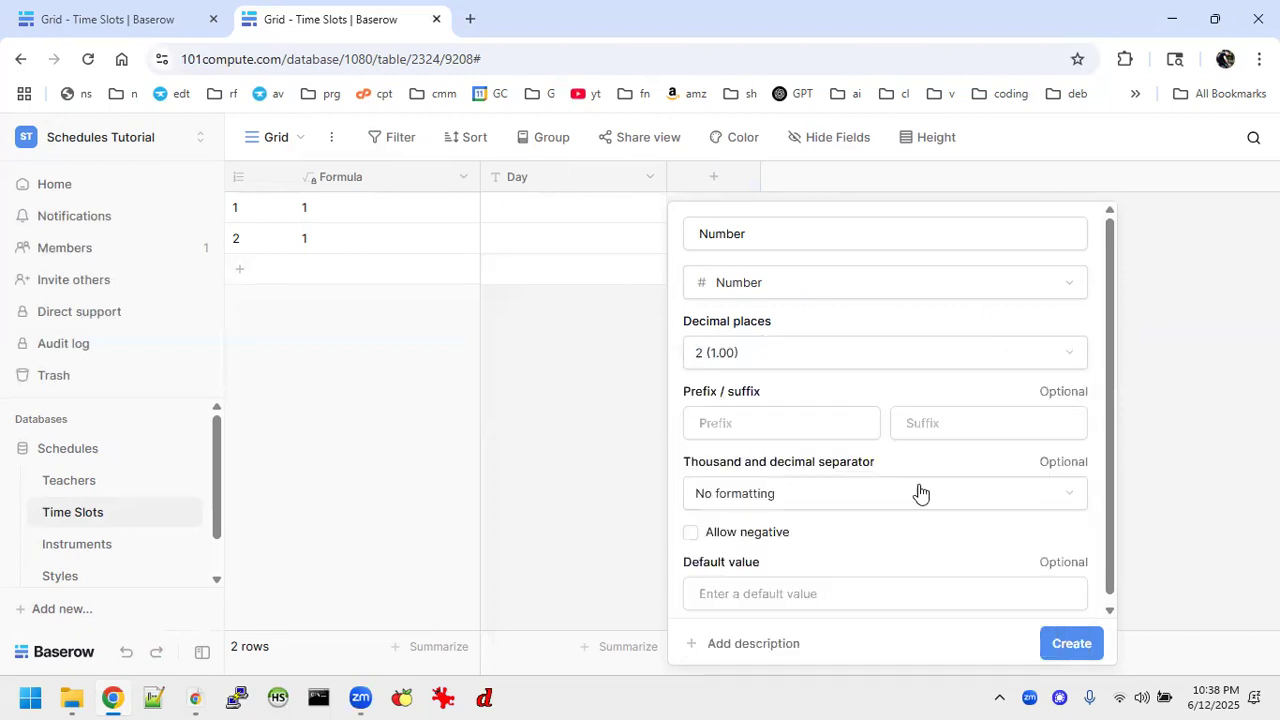
click(1068, 644)
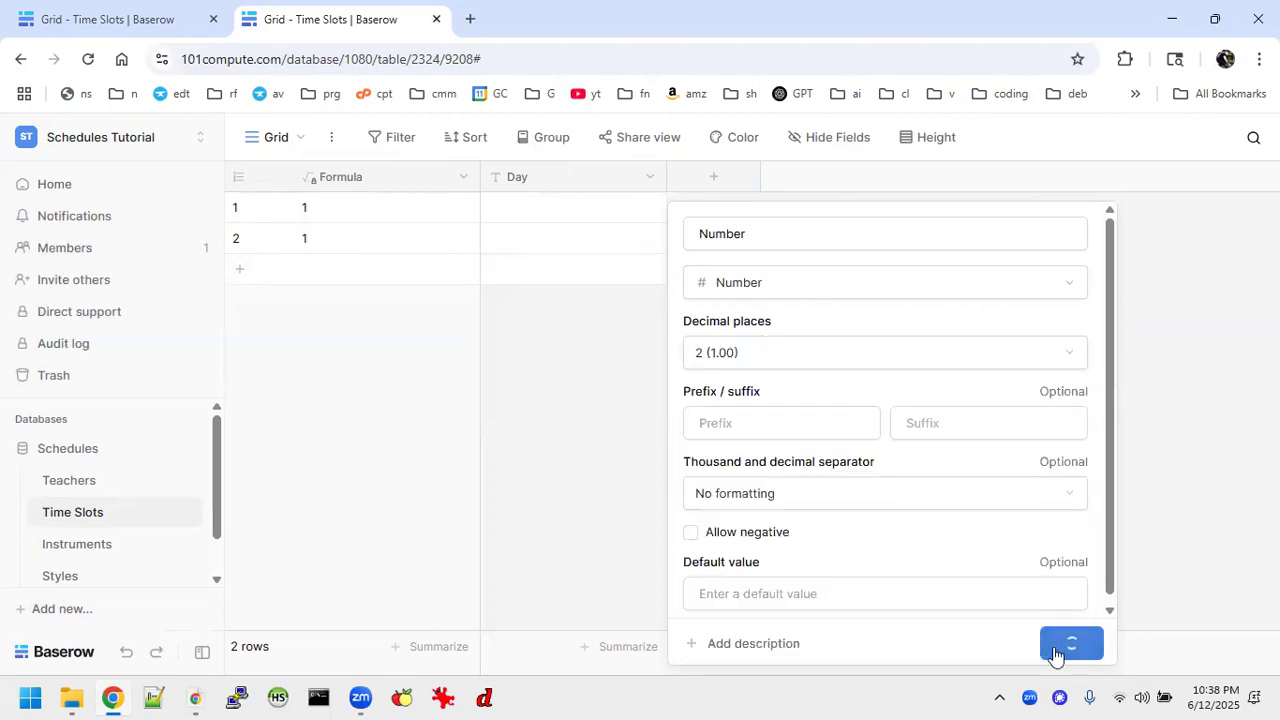
Fill the Number field with the half-hour times 15.00 to 20.30 from row 1, and again from a new row 13.
click(741, 208)
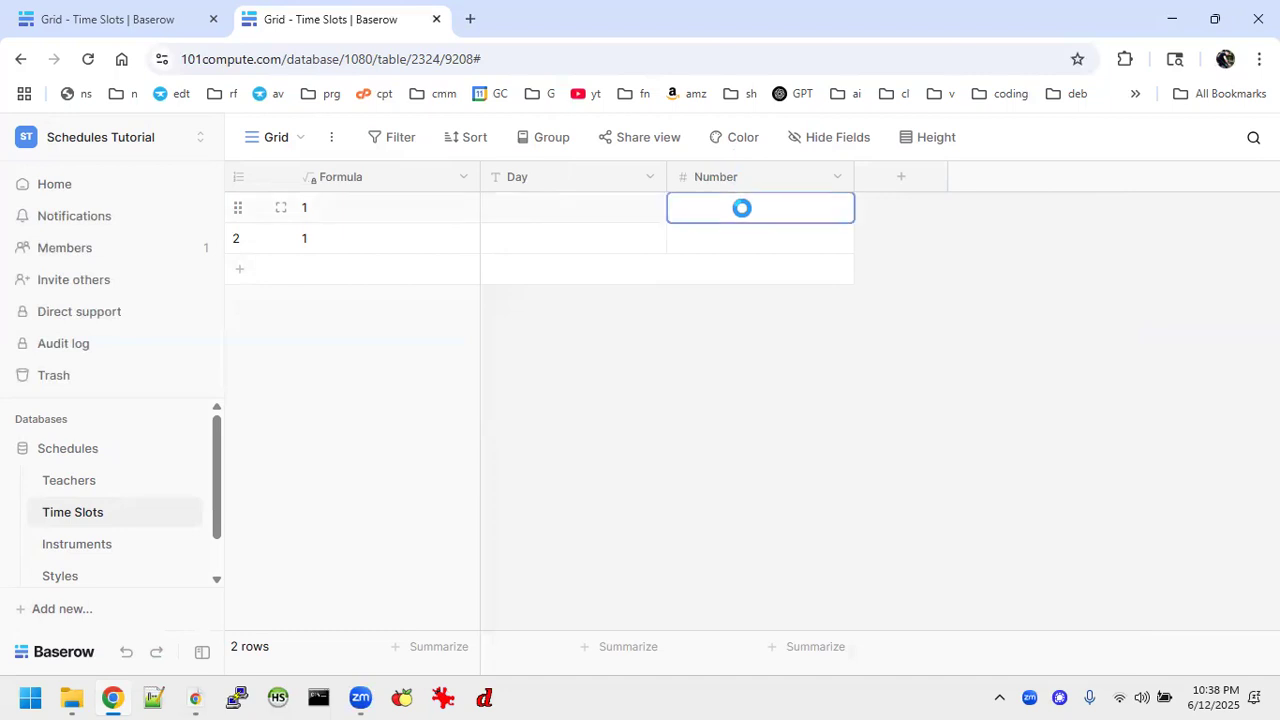
text(15.00 15.30 16.00 16.30 17.00 17.30 18.00 18.30 19.00 19.30 20.00 20.30)
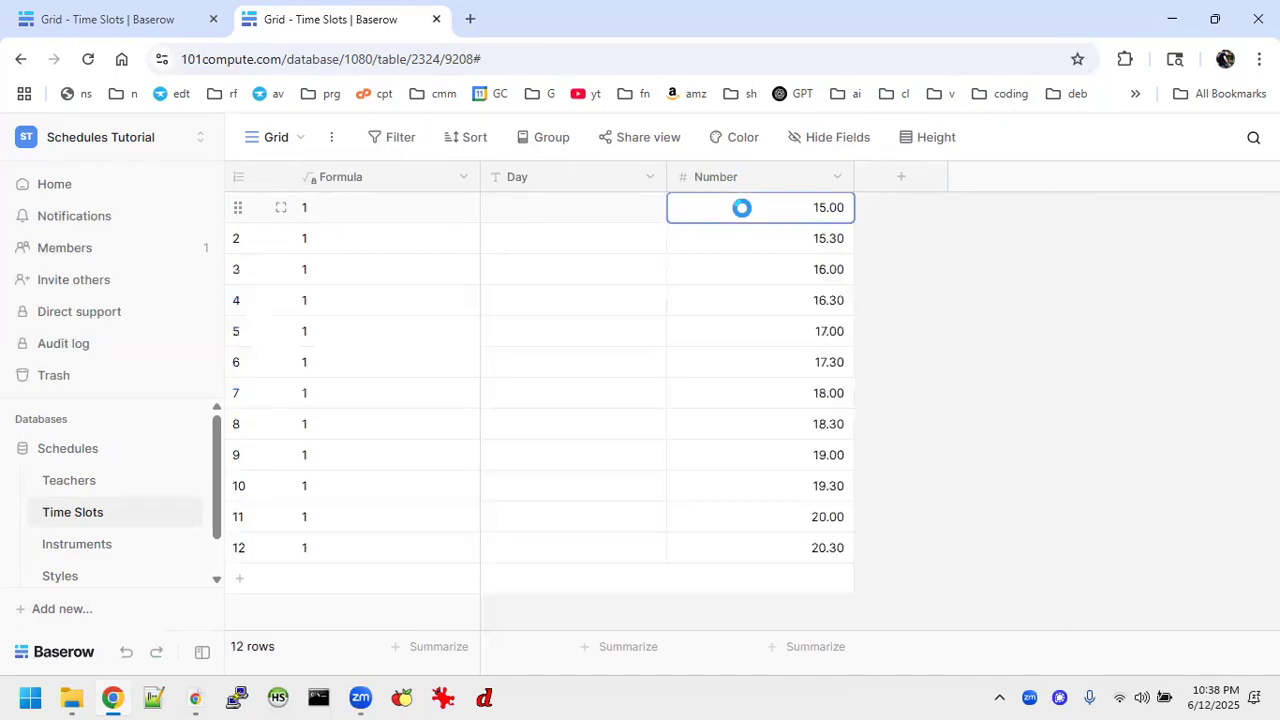
scroll(838, 546, down, 2)
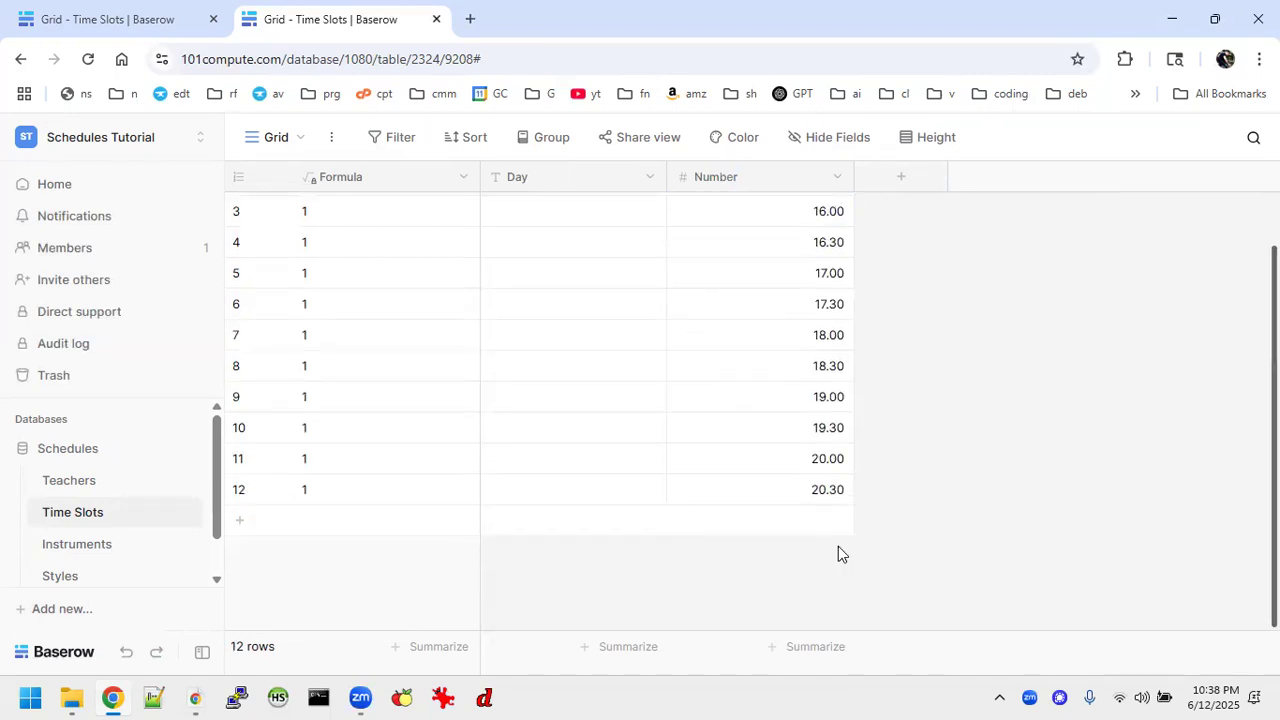
click(790, 522)
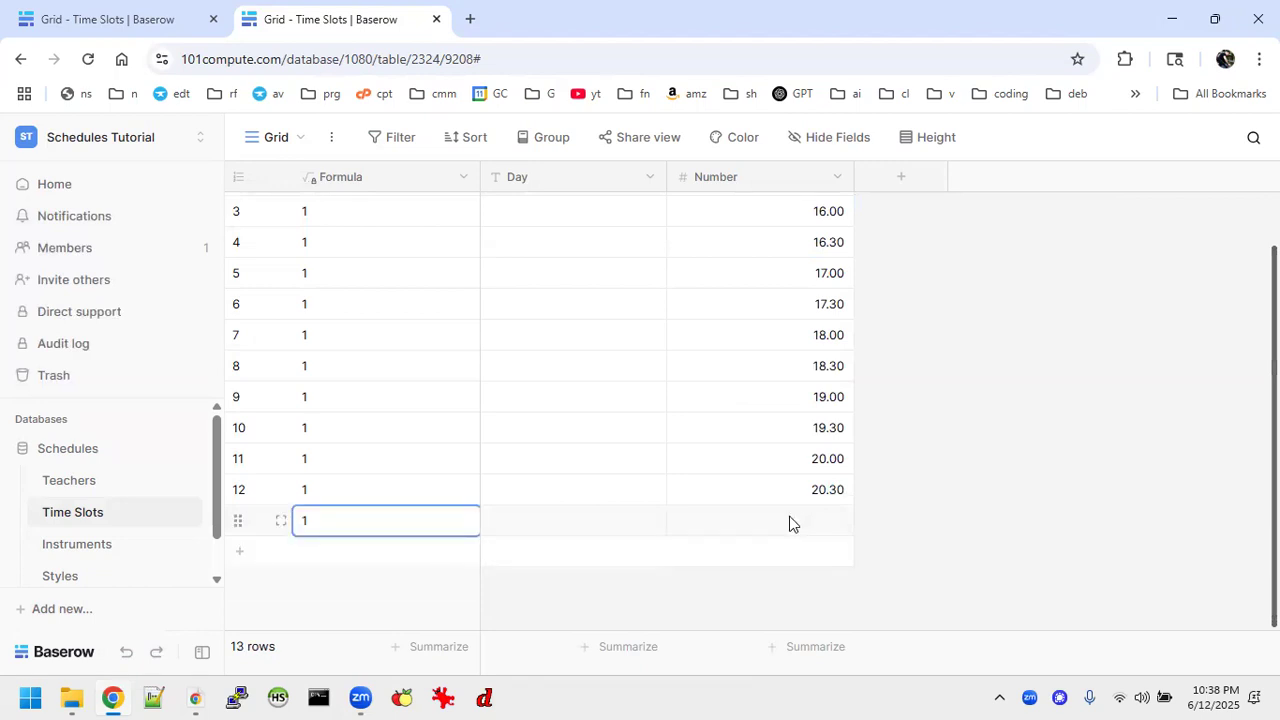
click(737, 518)
text(15.00 15.30 16.00 16.30 17.00 17.30 18.00 18.30 19.00 19.30 20.00 20.30)
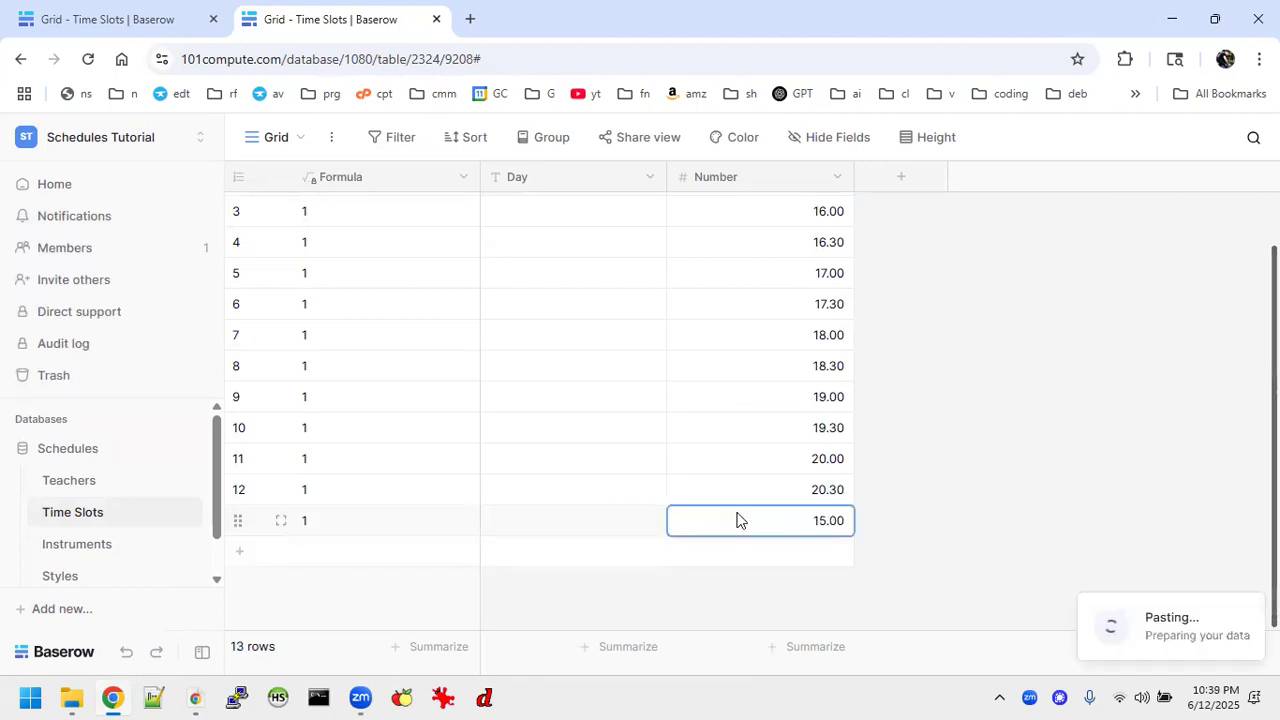
Add row 25 and paste a third set of times, 15.00 to 20.30, into the Number field from there.
scroll(737, 518, down, 4)
click(705, 520)
click(705, 518)
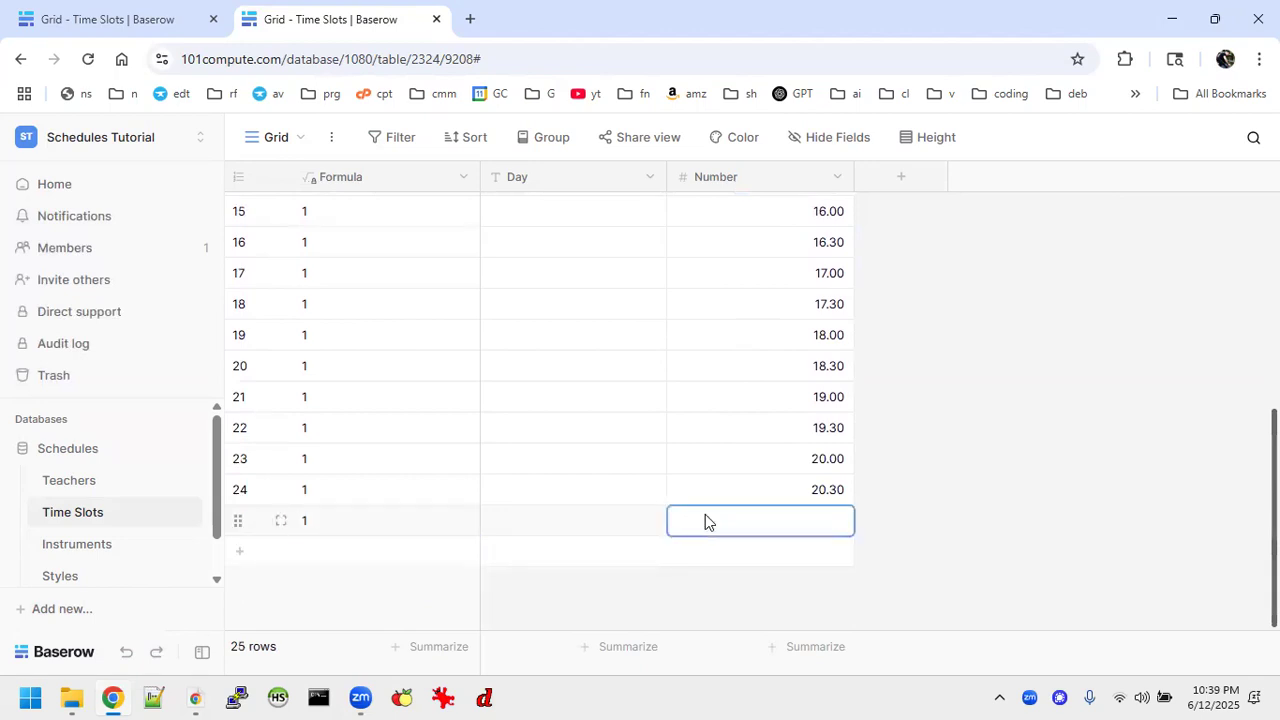
text(15.00 15.30 16.00 16.30 17.00 17.30 18.00 18.30 19.00 19.30 20.00 20.30)
scroll(768, 386, up, 5)
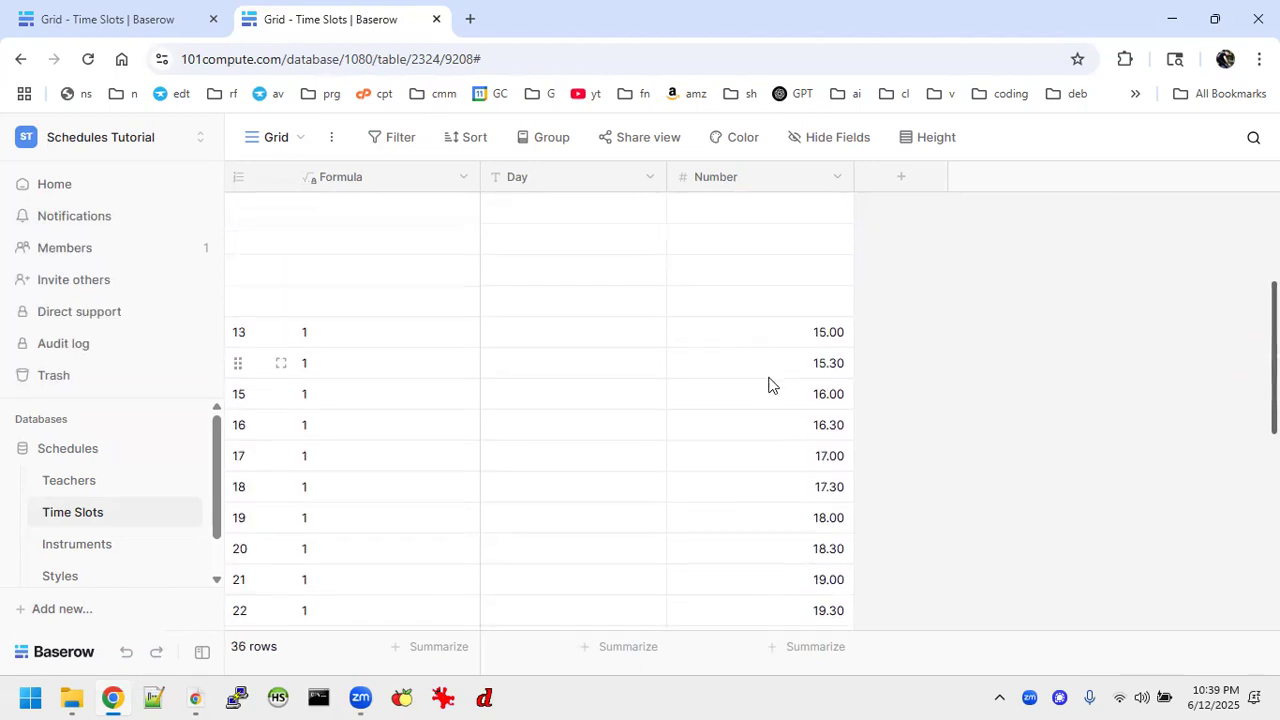
scroll(768, 386, down, 6)
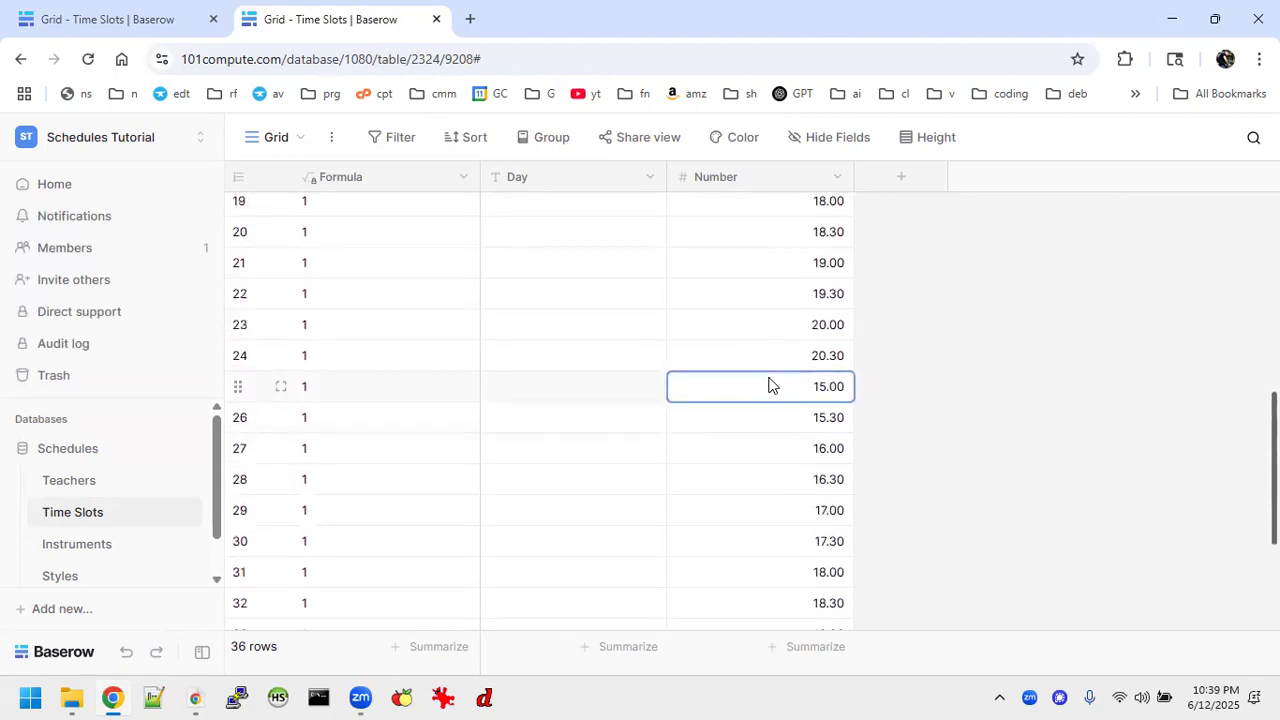
Add row 37 below the existing rows and paste a fourth 15.00 to 20.30 set into the Number field.
scroll(768, 386, down, 3)
right_click(766, 386)
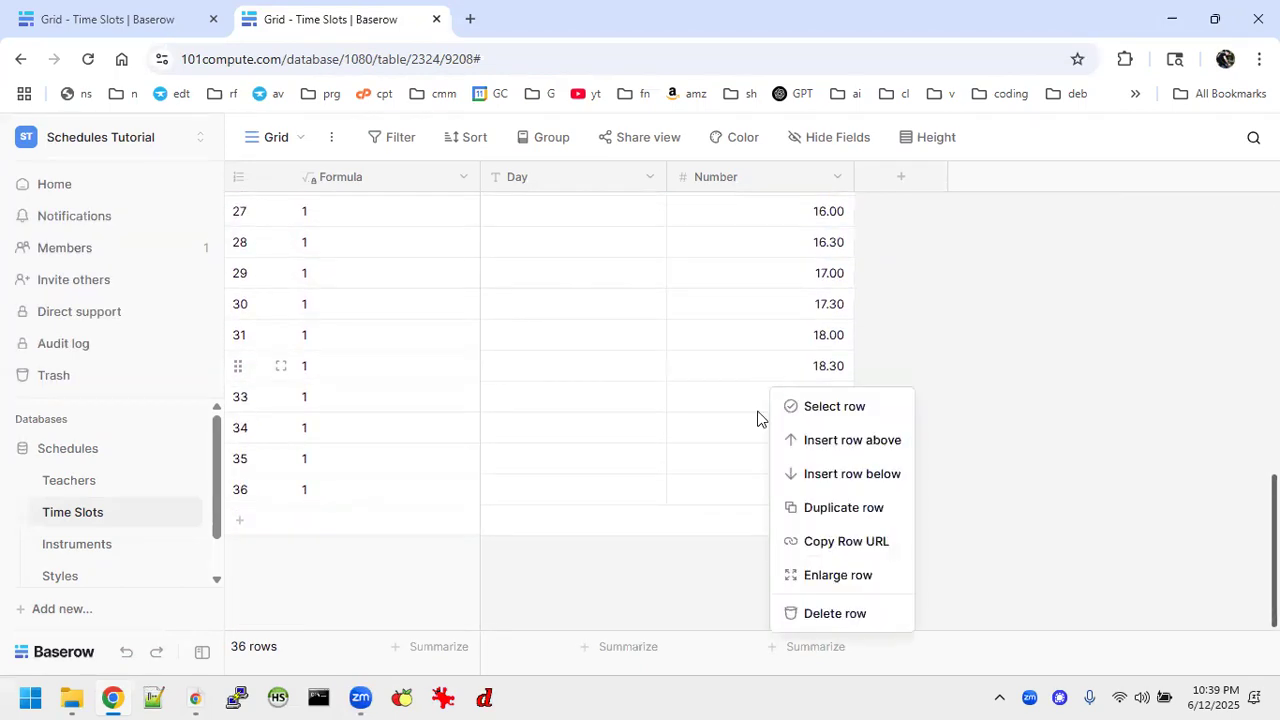
click(726, 537)
click(726, 520)
key(ctrl+v)
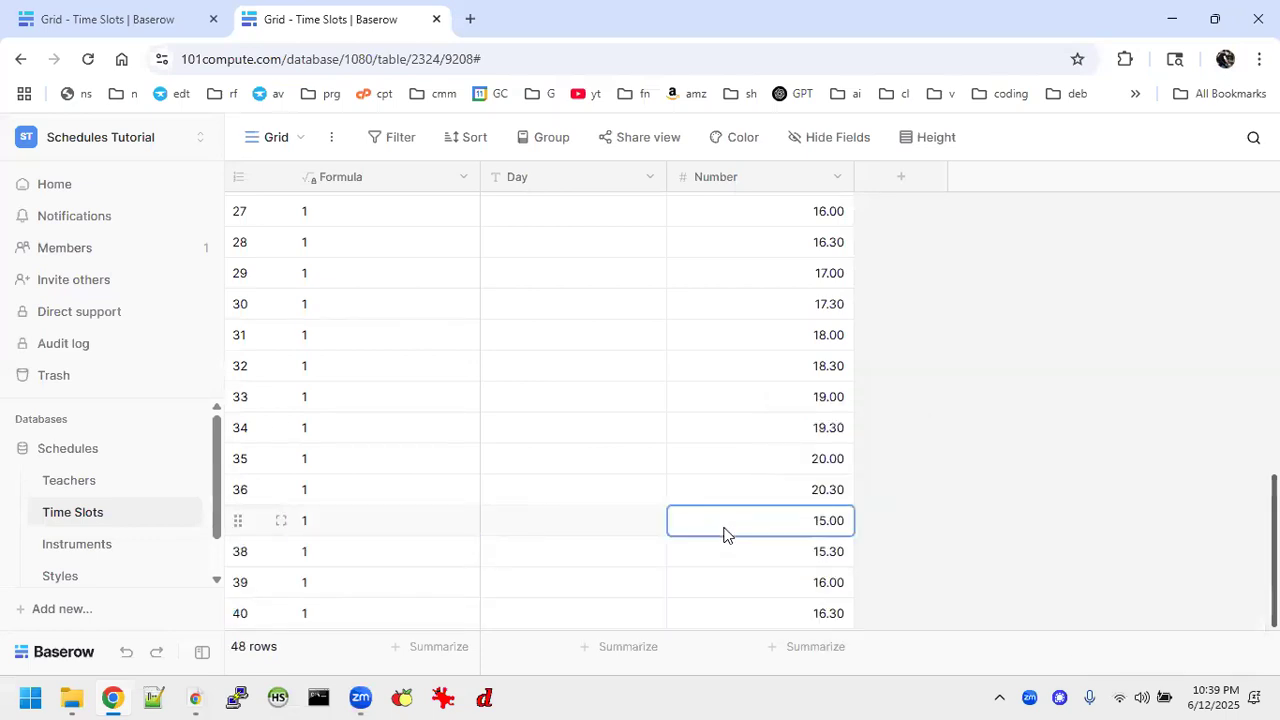
Paste the fifth and sixth sets of 15.00 to 20.30 times into the Number field from new rows 49 and 61.
scroll(726, 535, down, 4)
click(710, 528)
click(708, 528)
text(15.00 15.30 16.00 16.30 17.00 17.30 18.00 18.30 19.00 19.30 20.00 20.30)
scroll(709, 529, down, 4)
click(710, 528)
click(709, 528)
text(15.00 15.30 16.00 16.30 17.00 17.30 18.00 18.30 19.00 19.30 20.00 20.30)
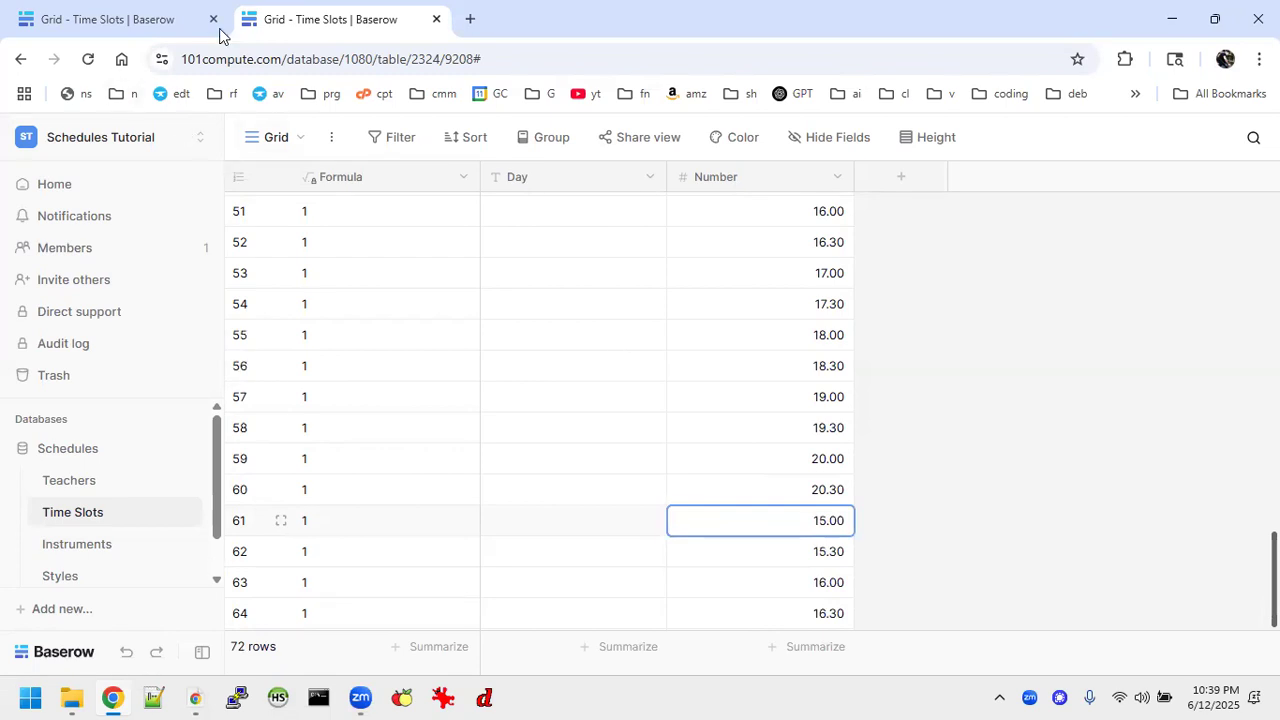
Copy the first Day value from the finished project's Time Slots table and enter Monday in row 1 of the tutorial table.
click(162, 33)
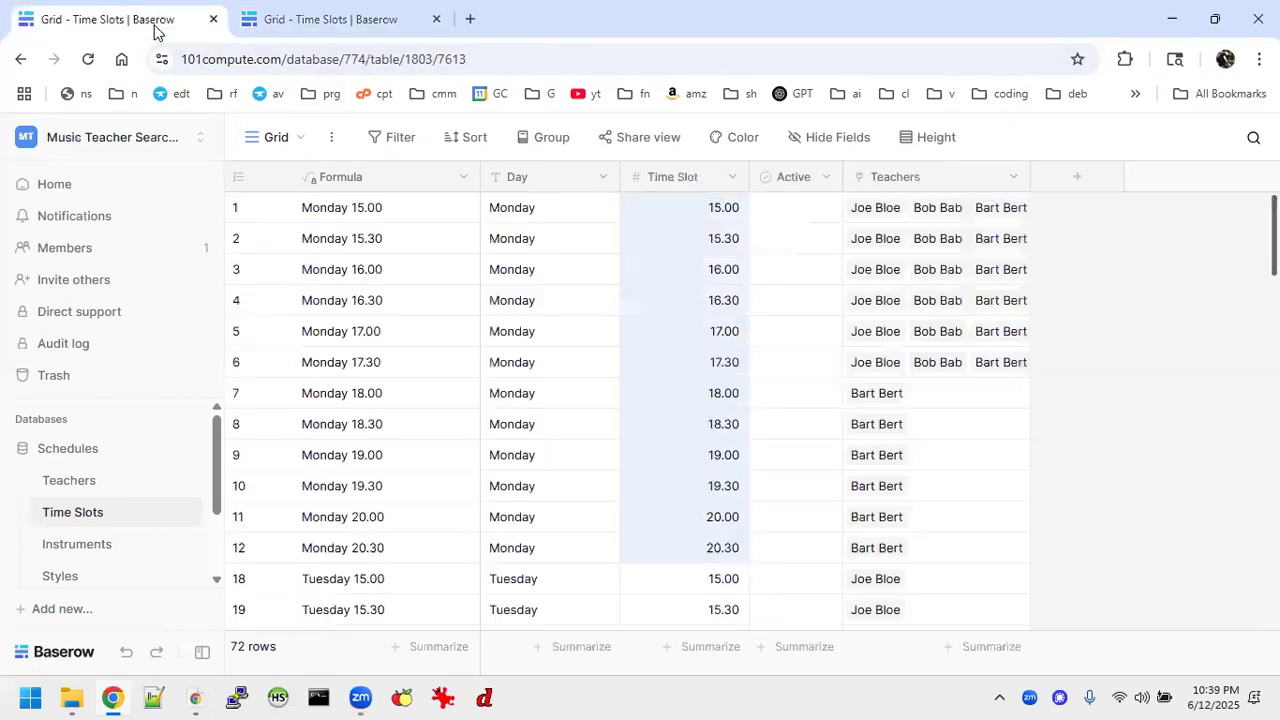
click(548, 220)
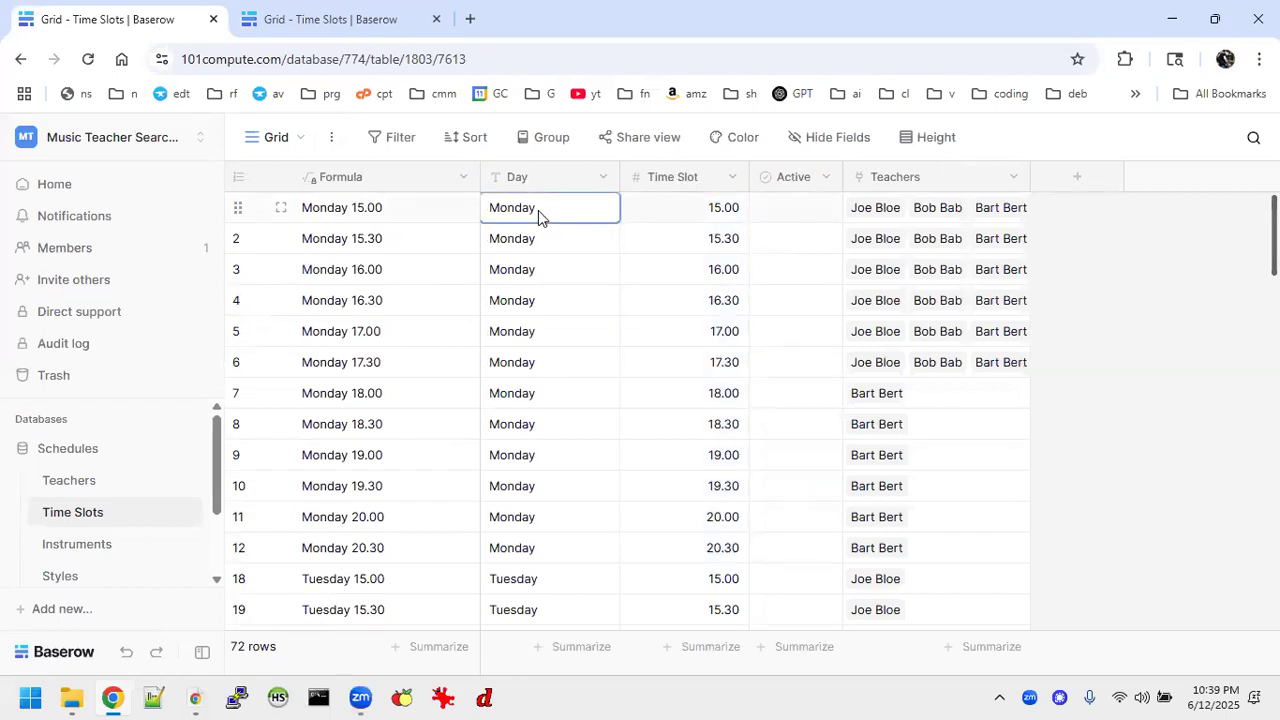
click(347, 8)
click(549, 208)
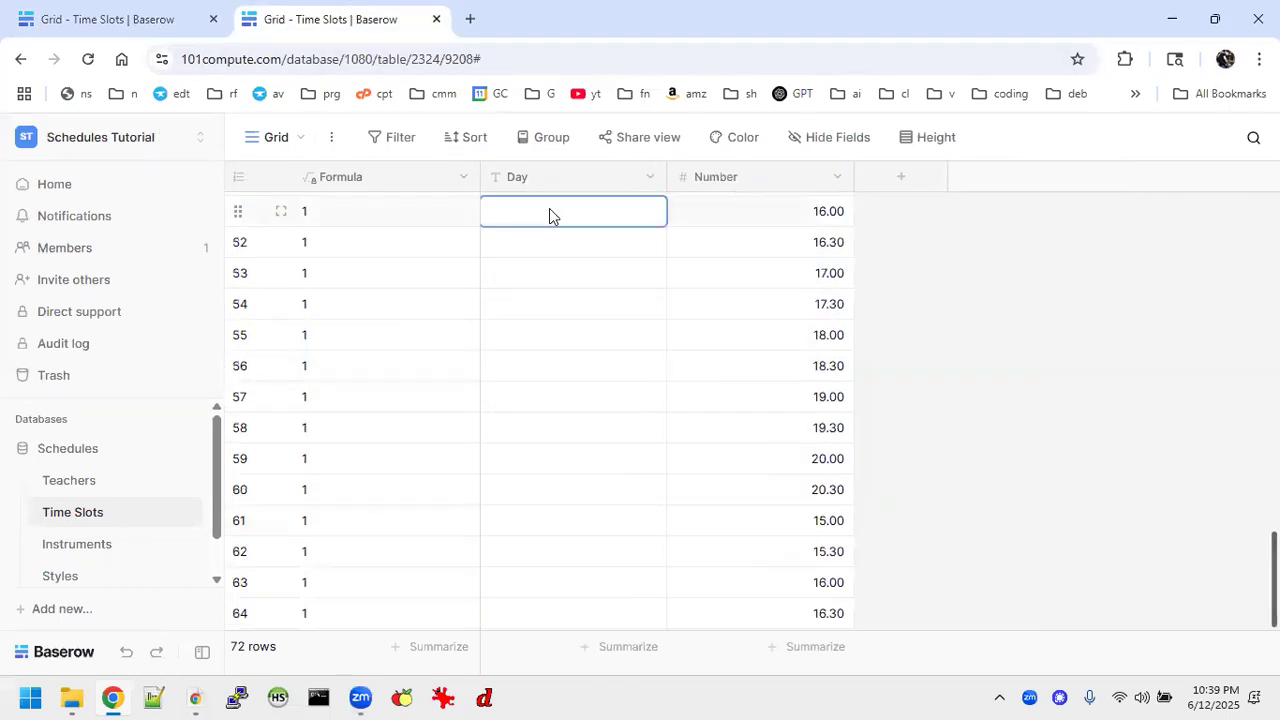
key(ctrl+Home)
click(536, 208)
text(Monday)
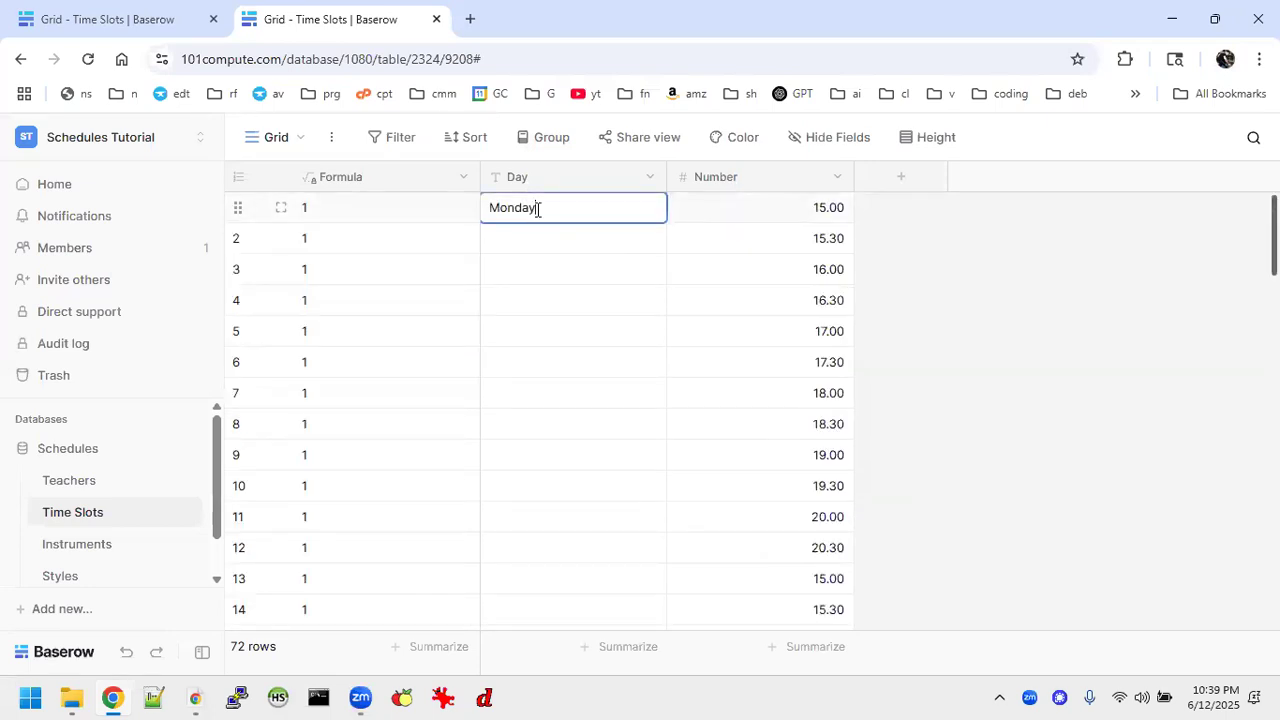
key(Tab)
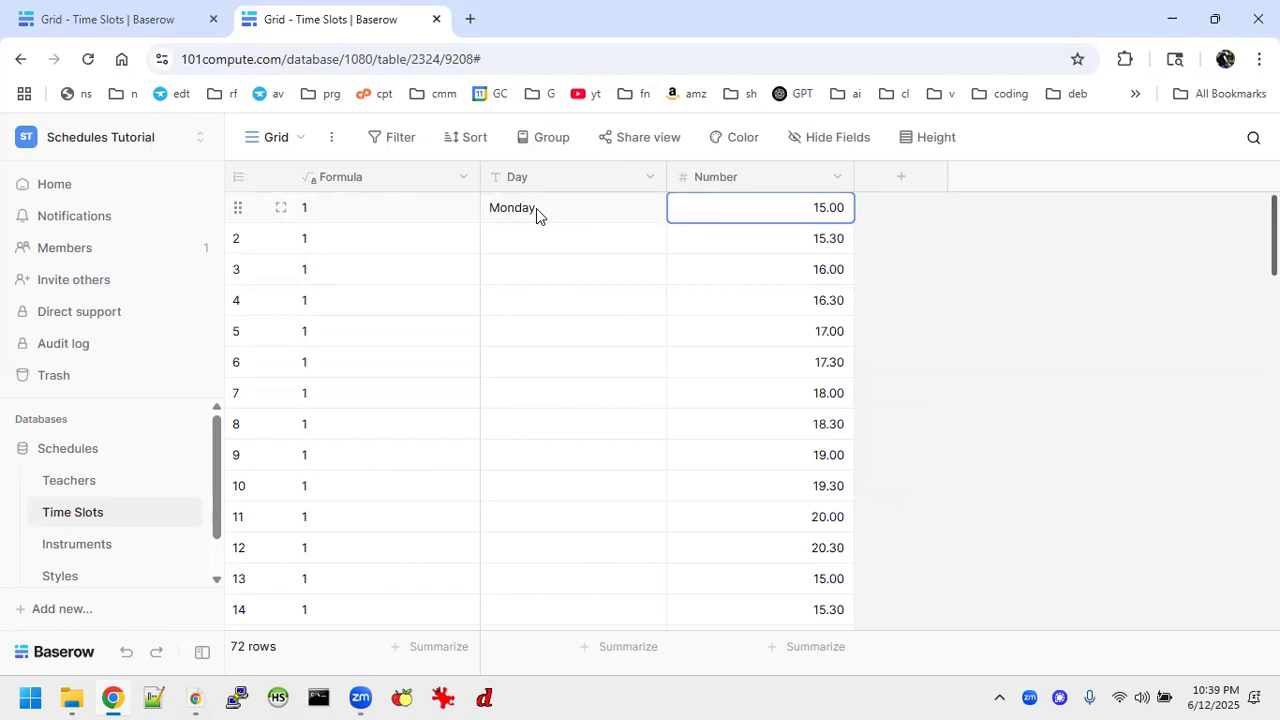
Enter Monday in the Day field of rows 2 to 6, removing the duplicated text in row 4.
click(529, 241)
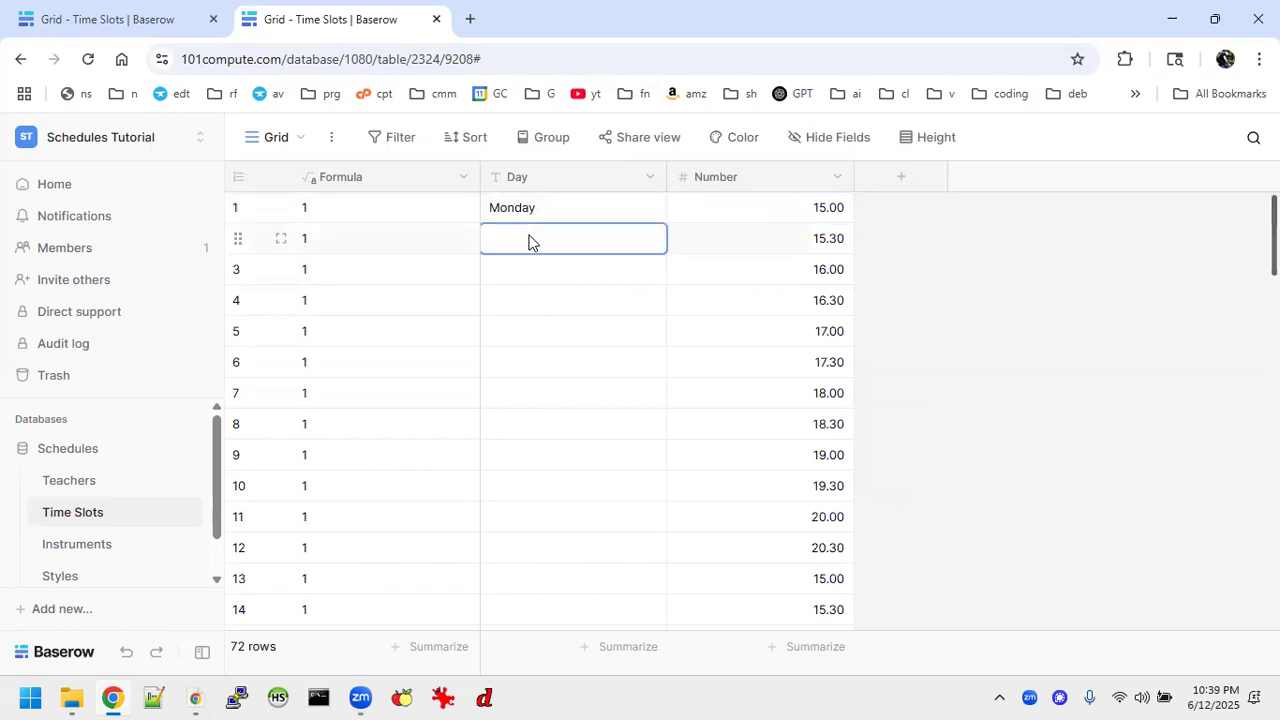
text(Monday)
key(Return)
text(Monday)
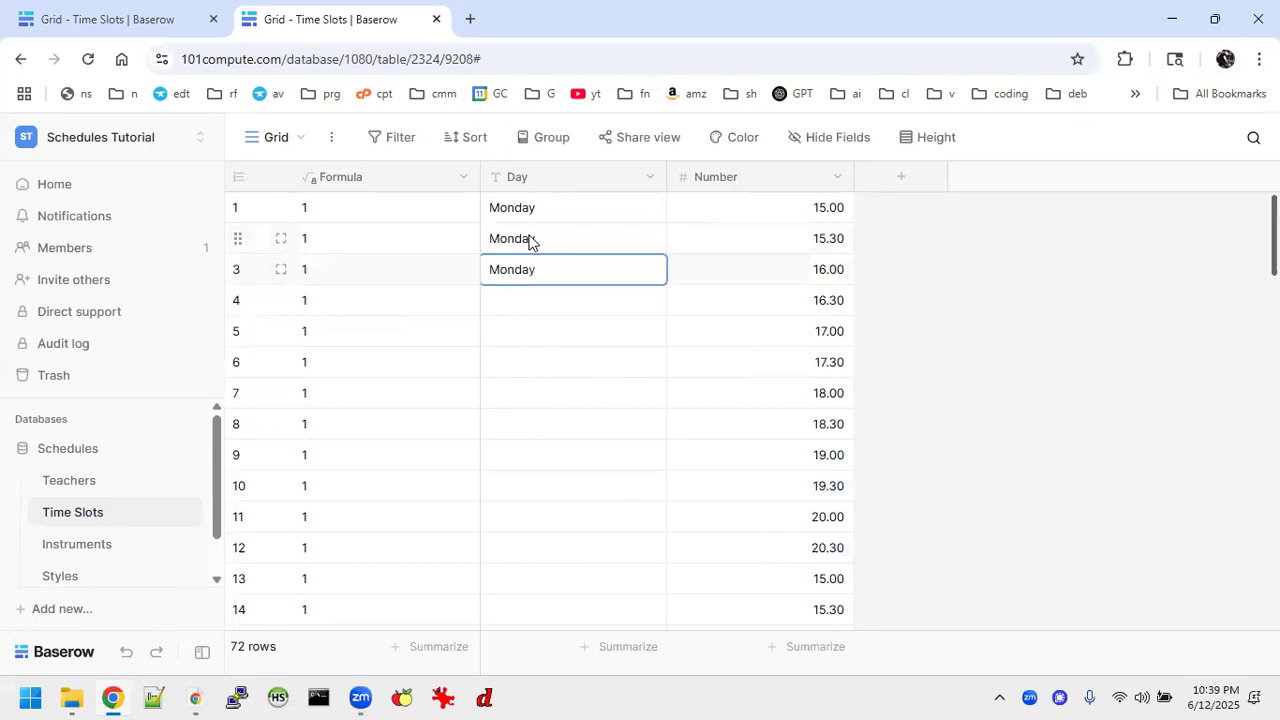
key(Return)
text(Monday)
text(Monday)
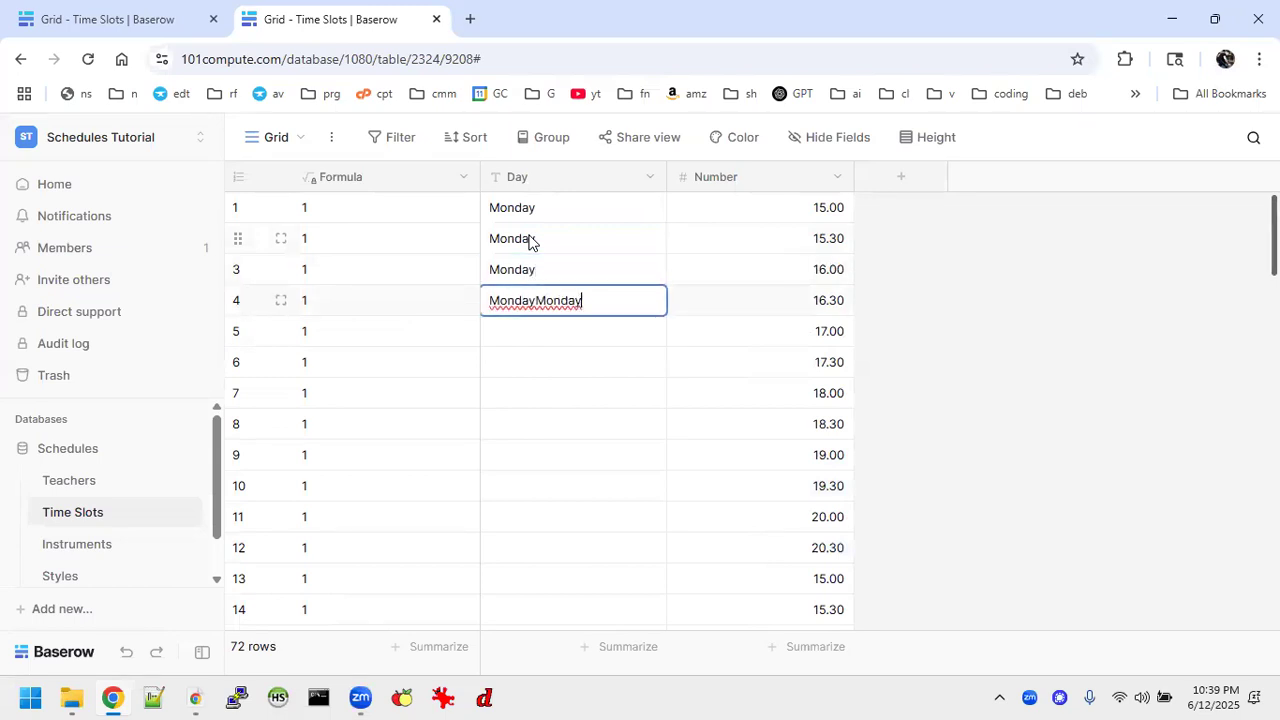
key(BackSpace)
key(BackSpace)
key(Return)
text(Monday)
key(Down)
text(Monday)
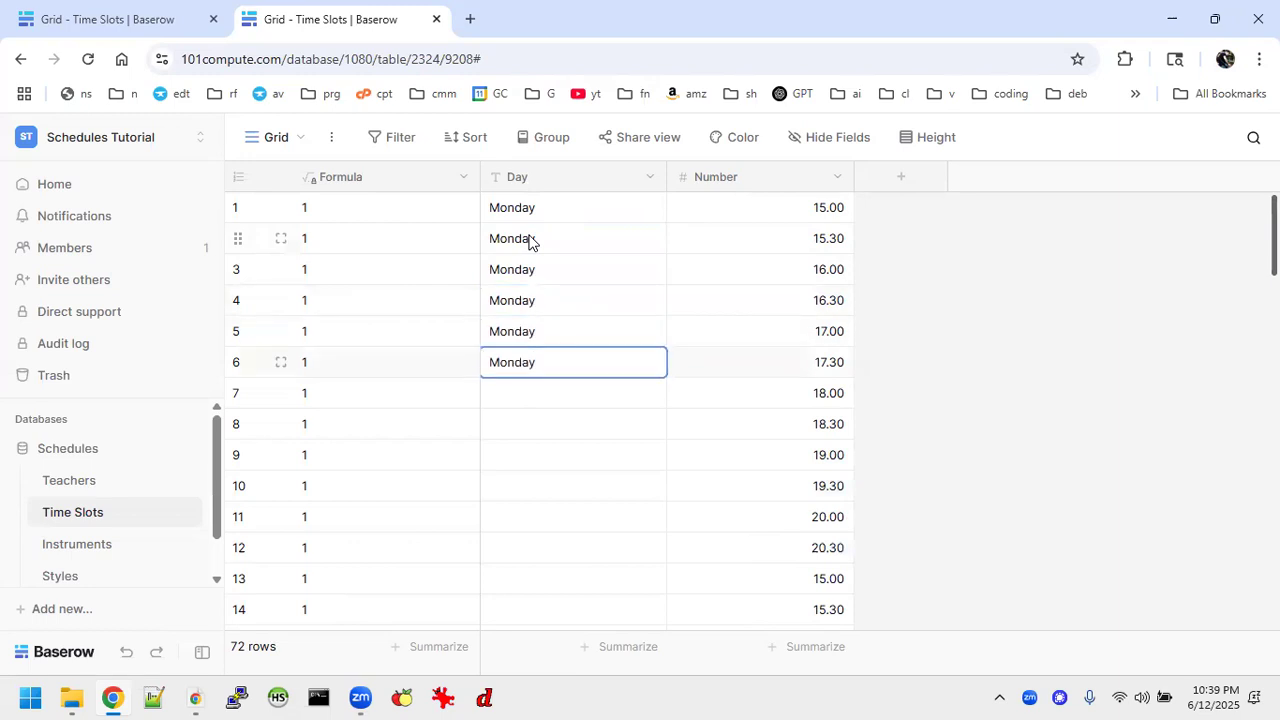
Enter Monday in the Day field of rows 7 to 12, completing the first set of times.
key(Down)
text(Monday)
key(Down)
text(Monday)
key(Down)
text(Monday)
key(Down)
text(Monday)
key(Down)
text(Monday)
key(Return)
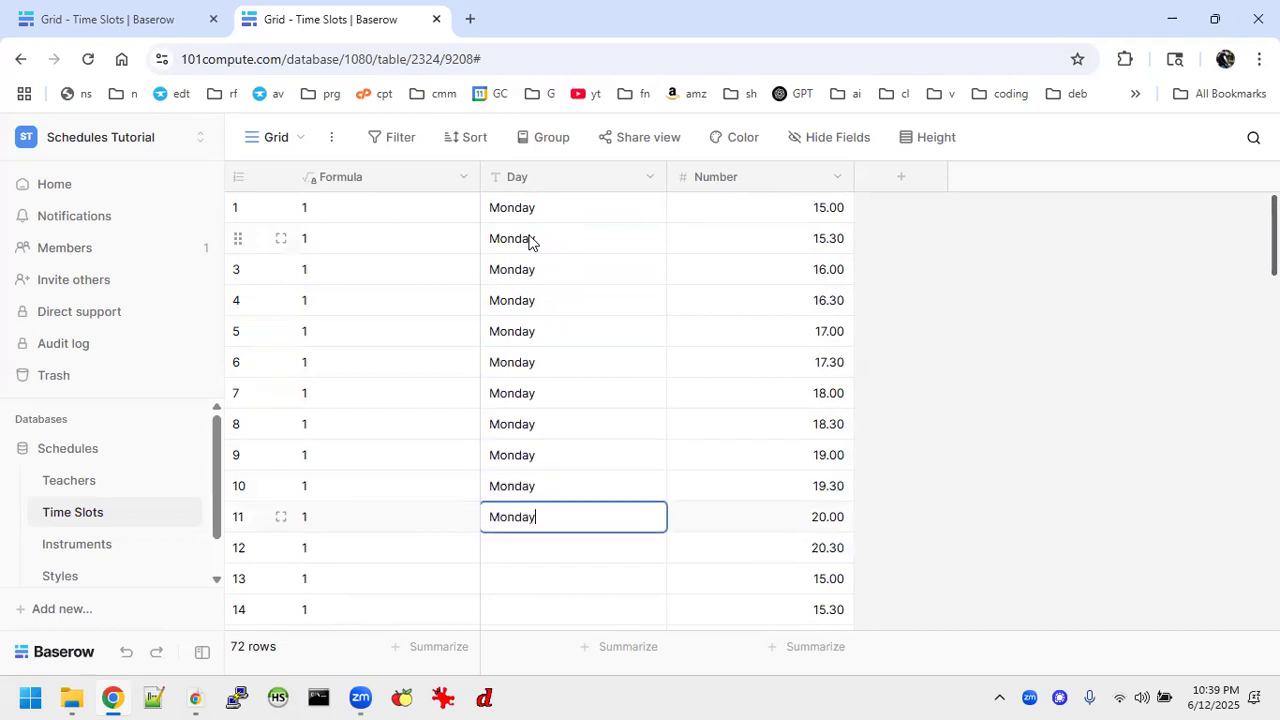
text(Monday)
key(BackSpace)
key(BackSpace)
key(BackSpace)
key(Return)
text(Monday)
key(Return)
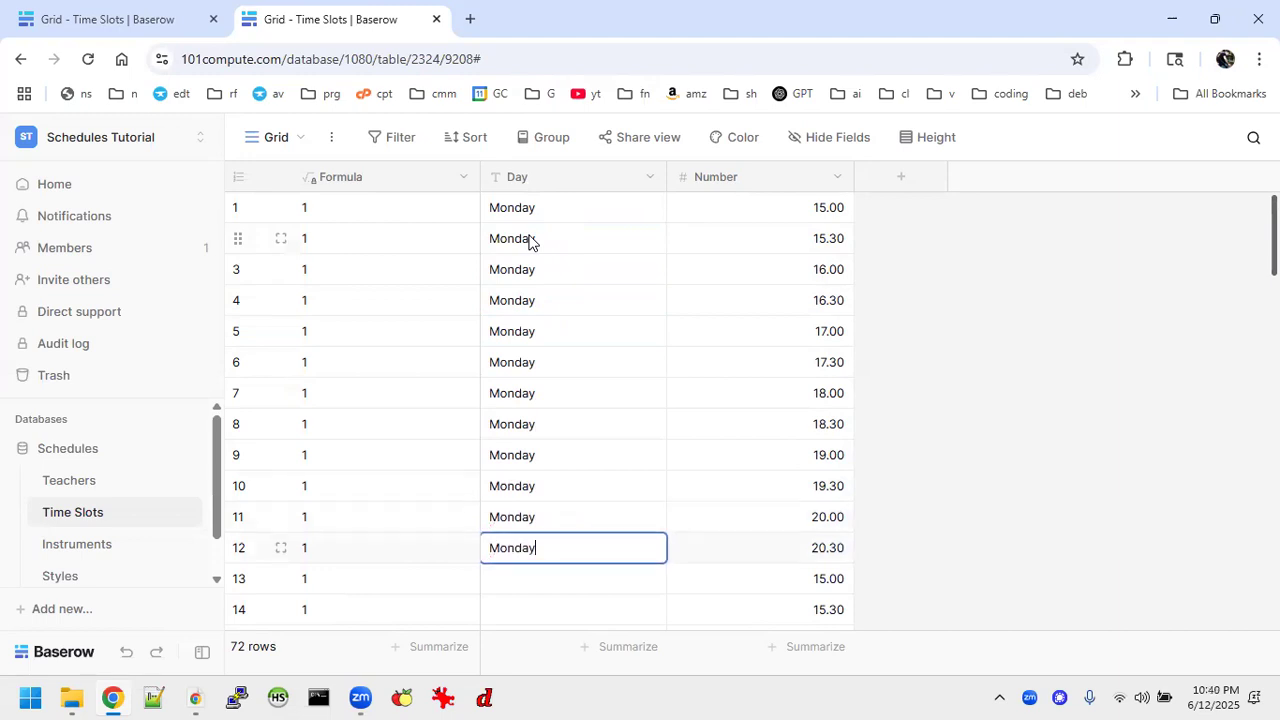
key(Return)
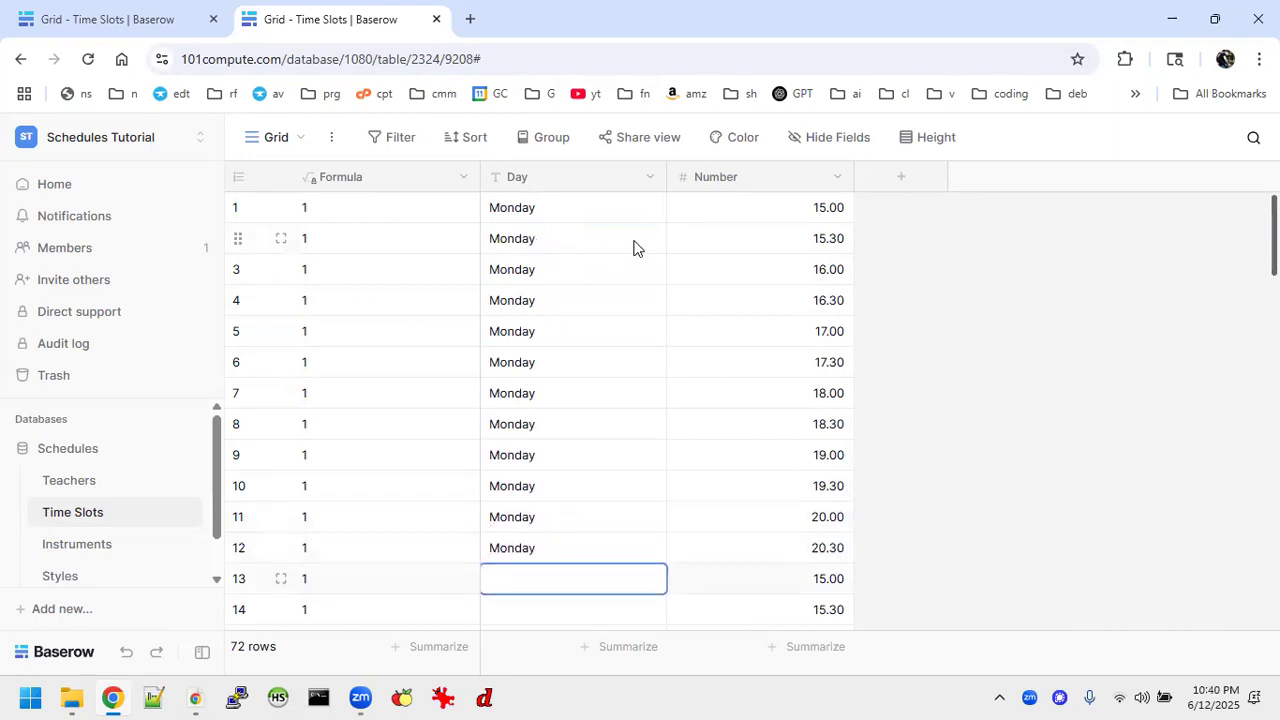
Copy the Tuesday to Saturday Day values from the finished project's table, paste them into the tutorial table from row 13, and check the rows.
click(80, 20)
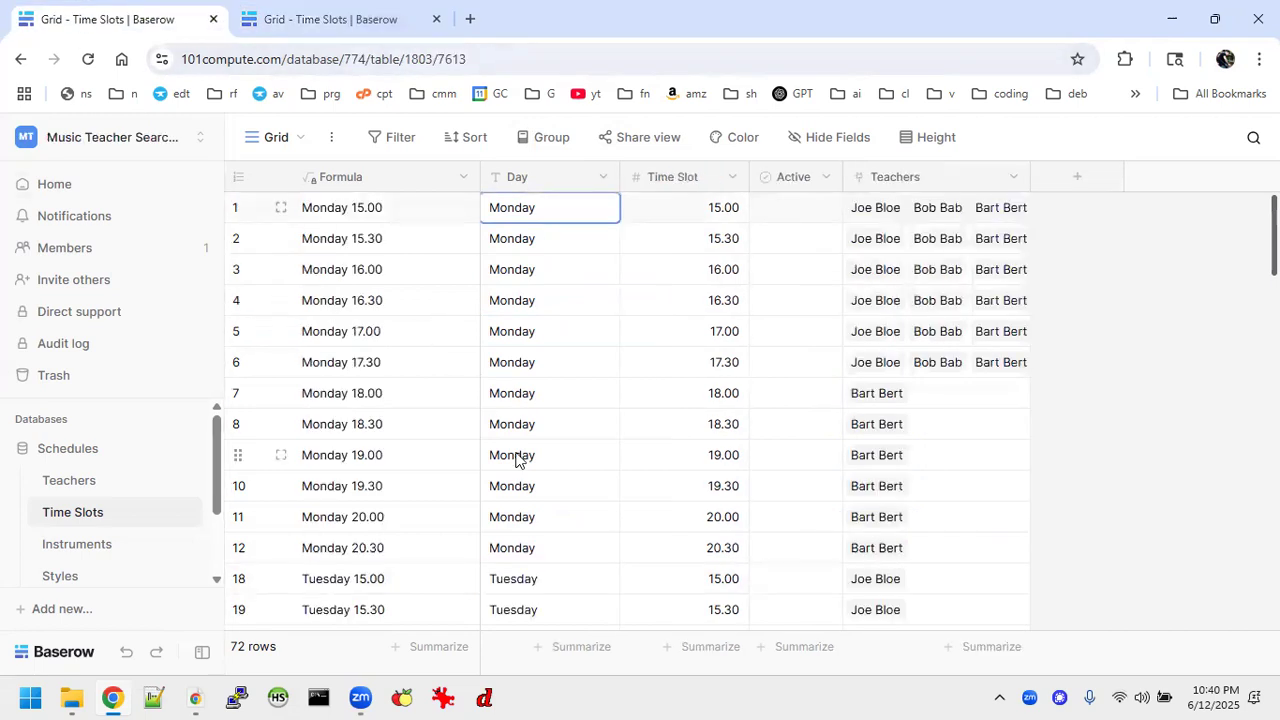
scroll(516, 457, down, 1)
drag(491, 494, 545, 505)
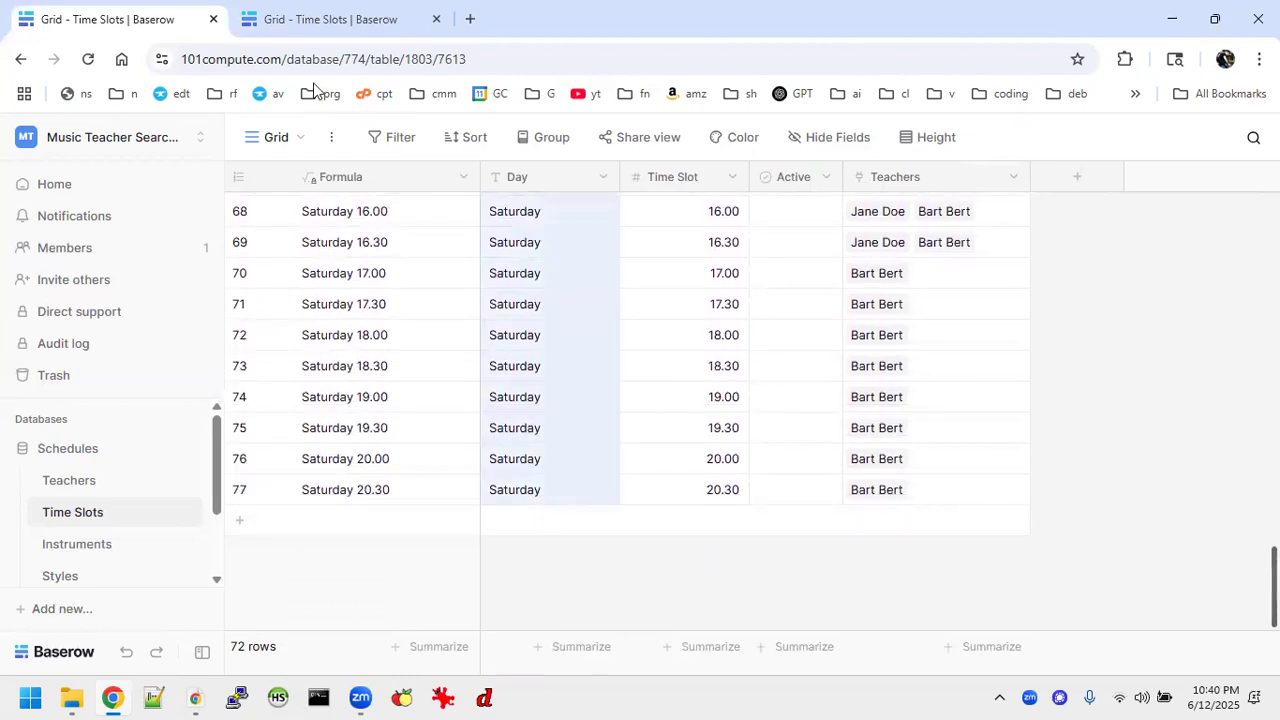
click(338, 20)
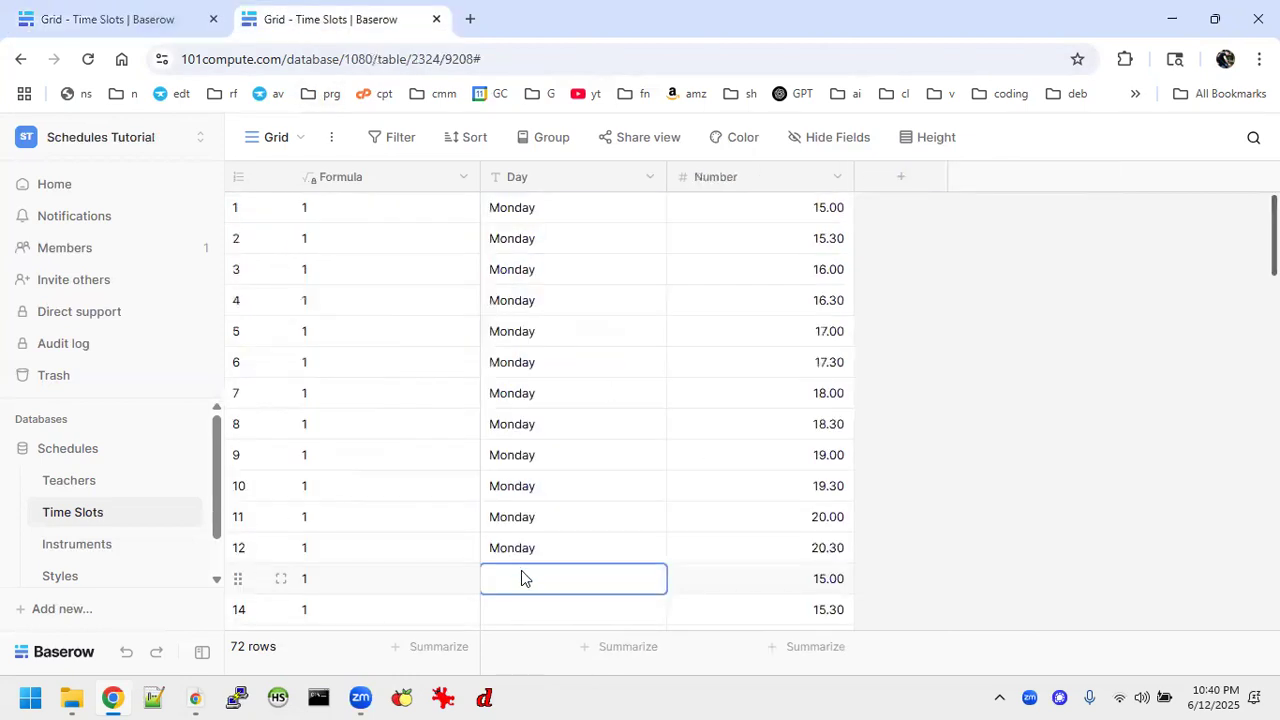
key(ctrl+v)
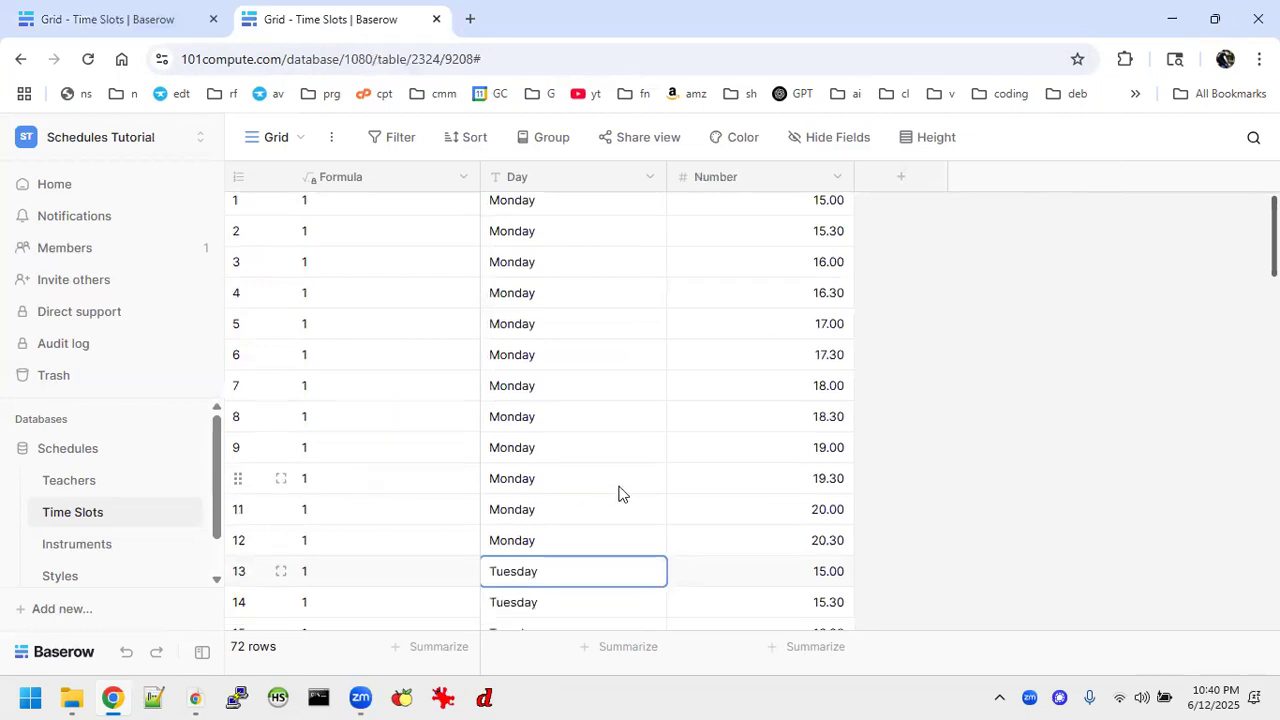
scroll(618, 493, down, 10)
scroll(618, 493, down, 5)
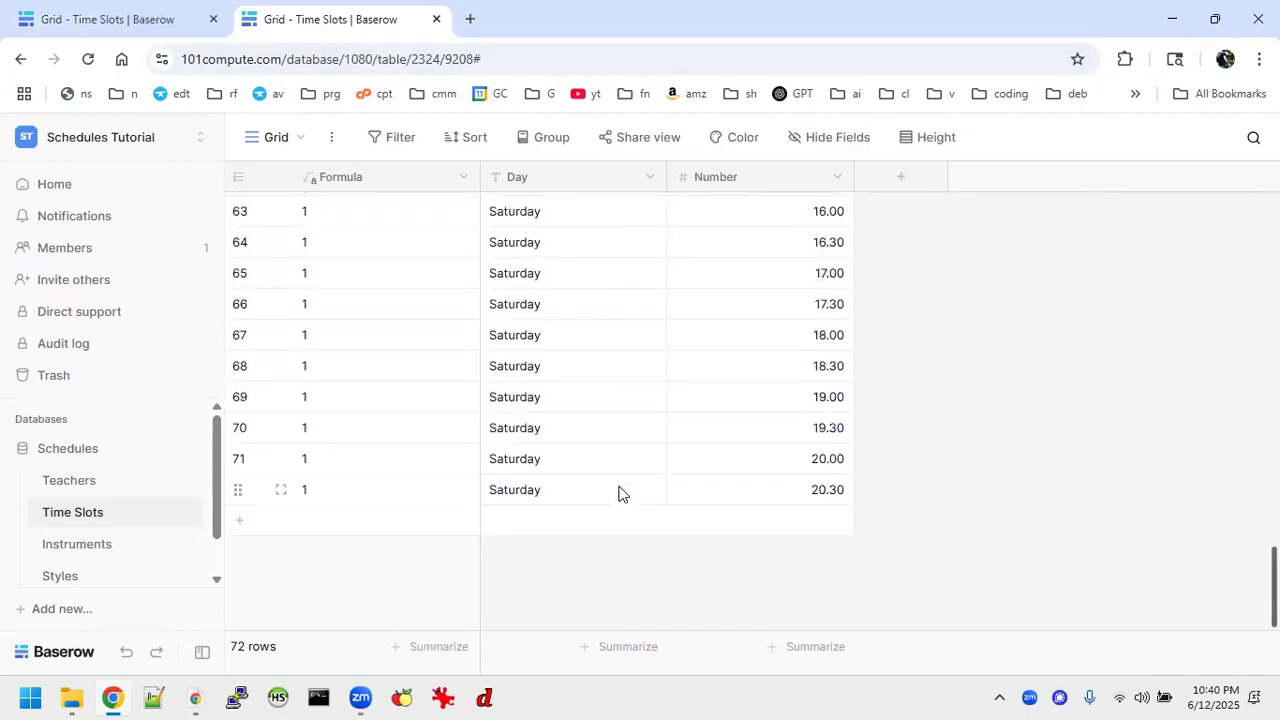
scroll(618, 493, up, 3)
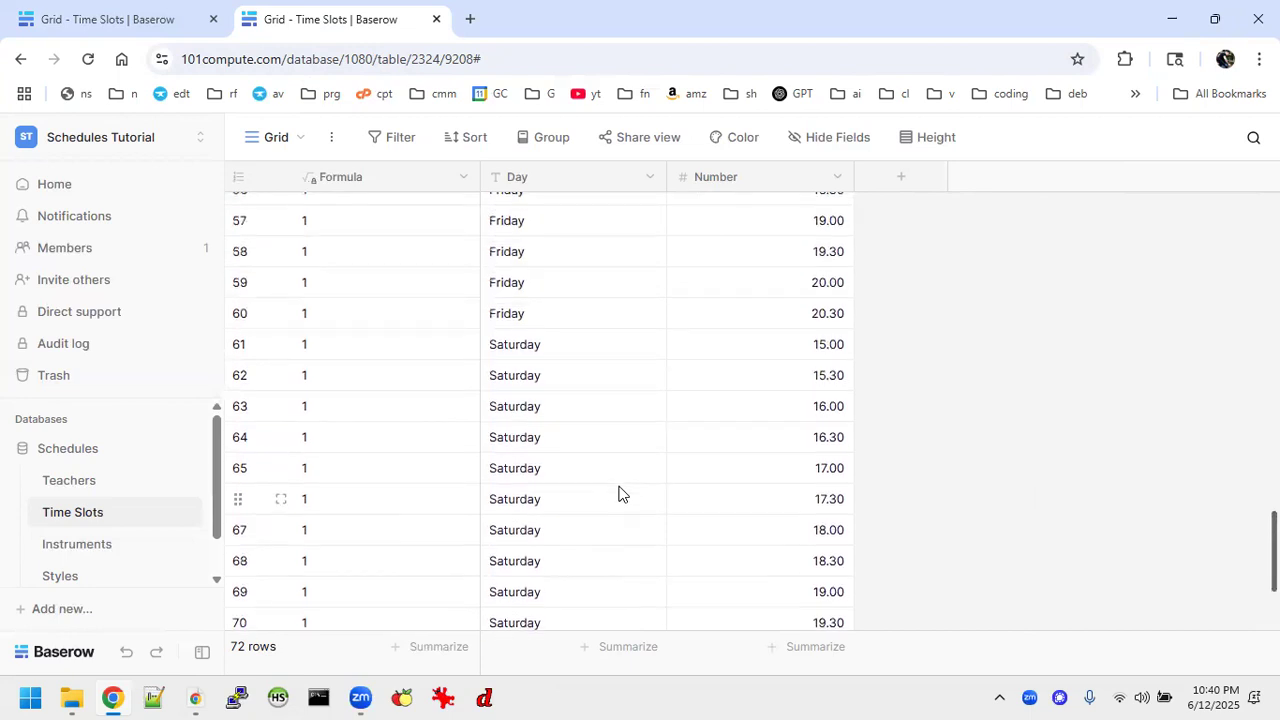
scroll(805, 400, up, 15)
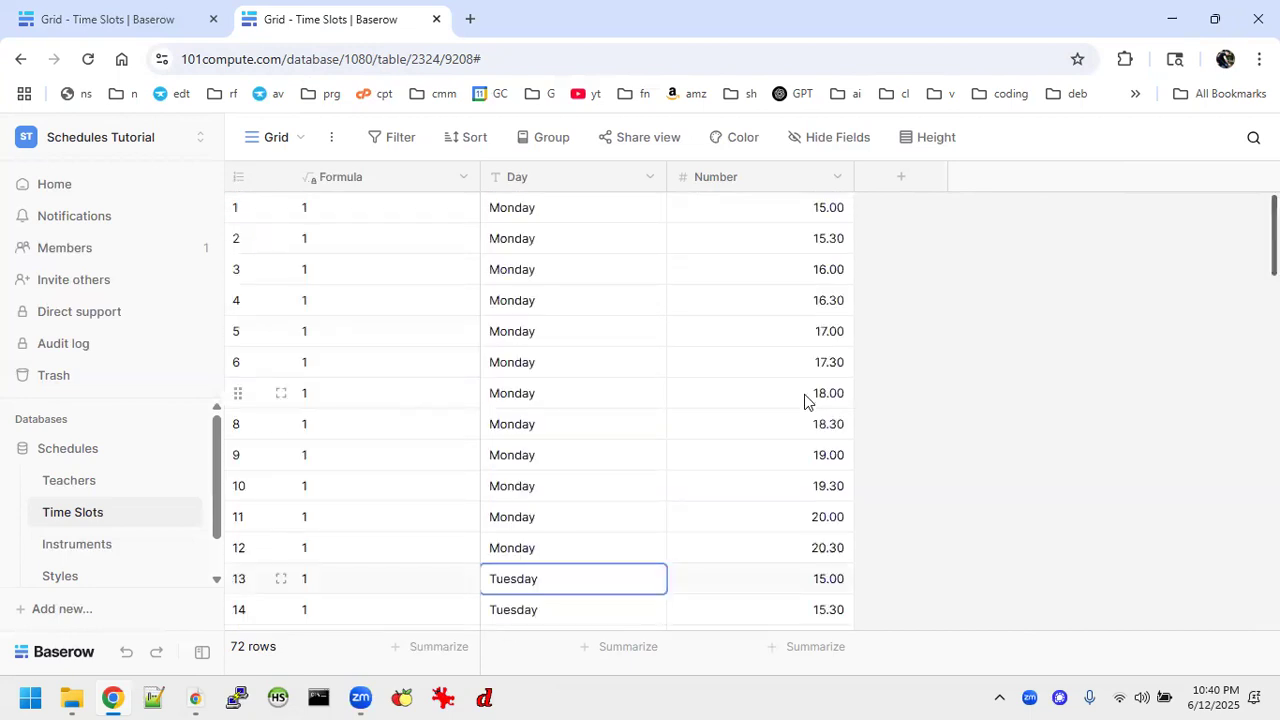
Switch to the finished project's Time Slots table and open its Formula field's expression for editing.
scroll(805, 400, down, 20)
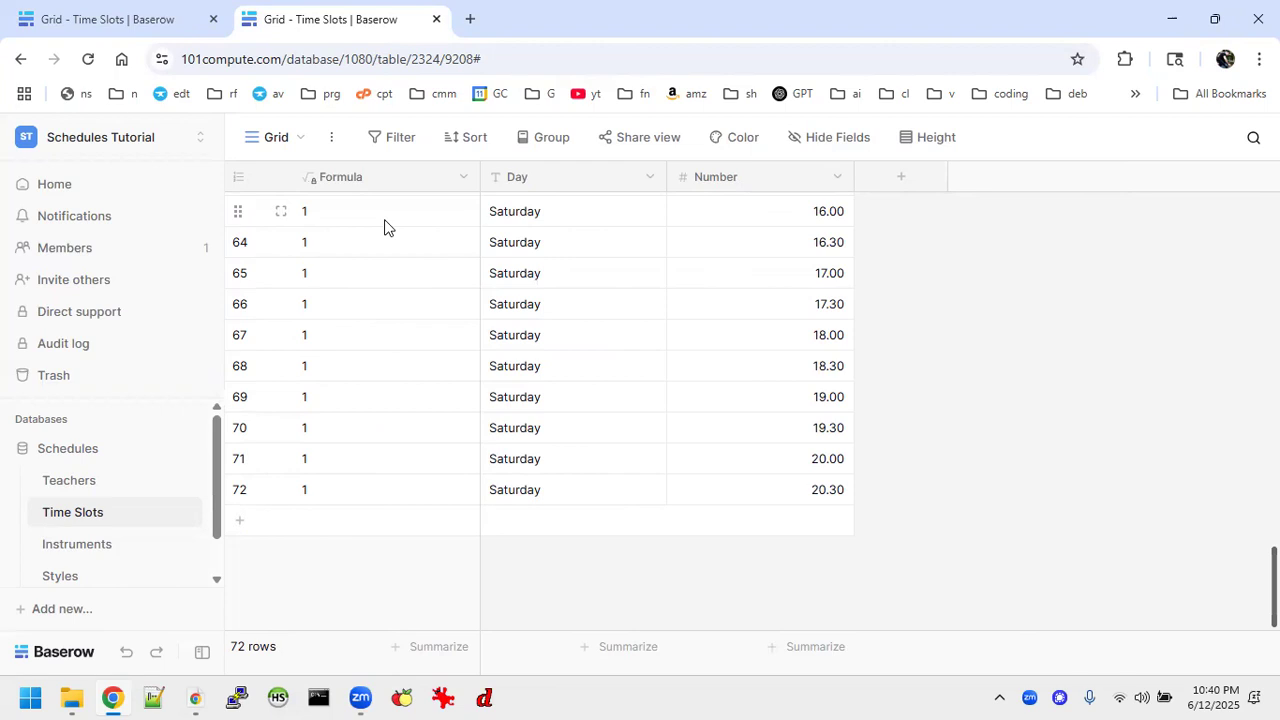
click(119, 18)
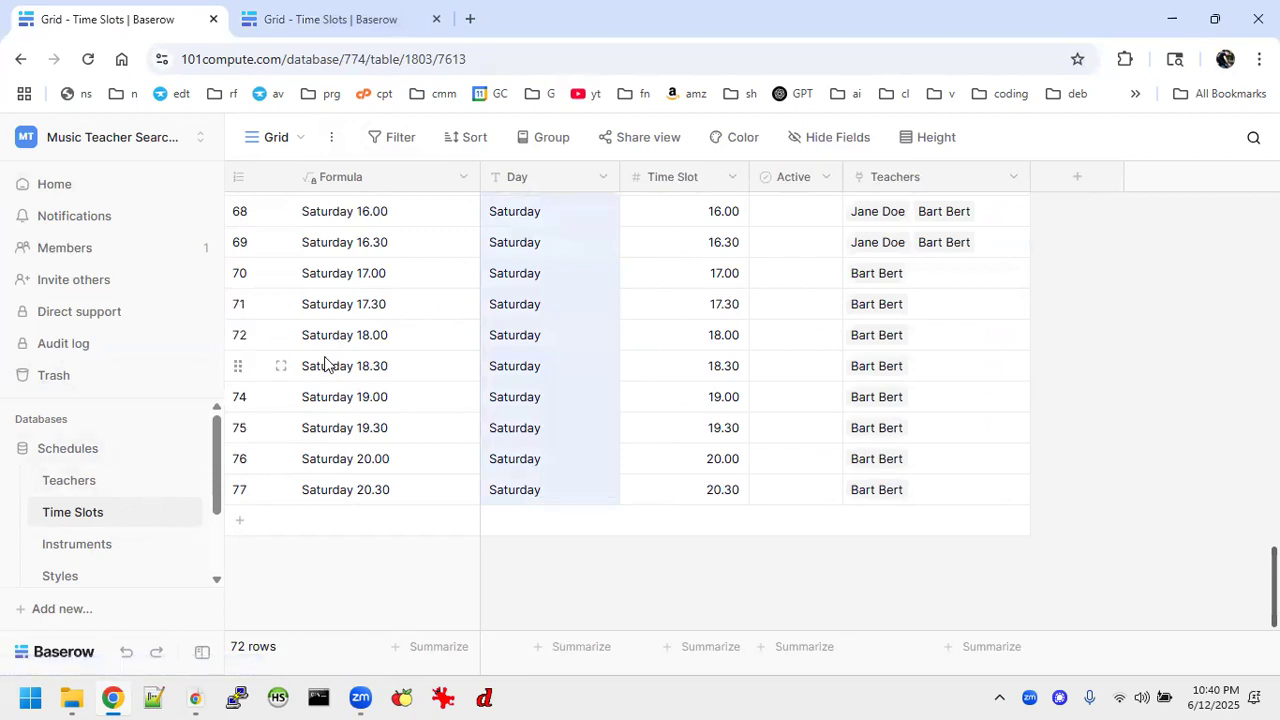
click(84, 505)
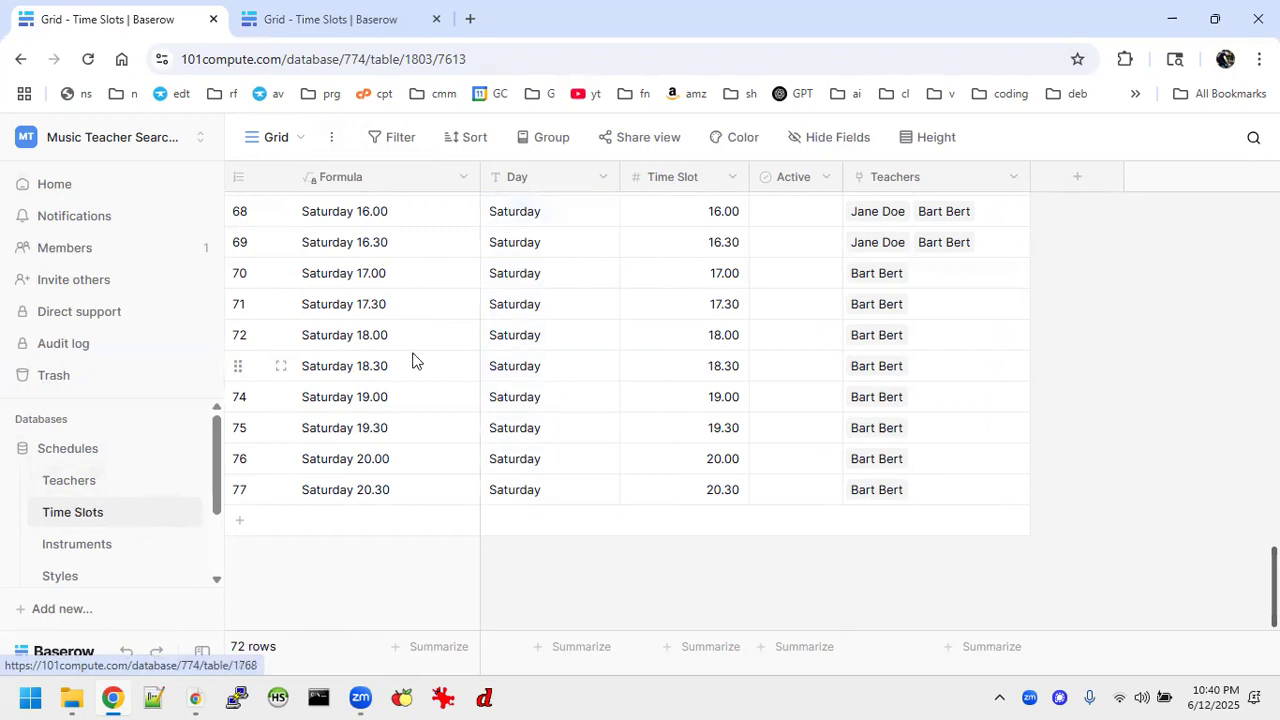
click(462, 181)
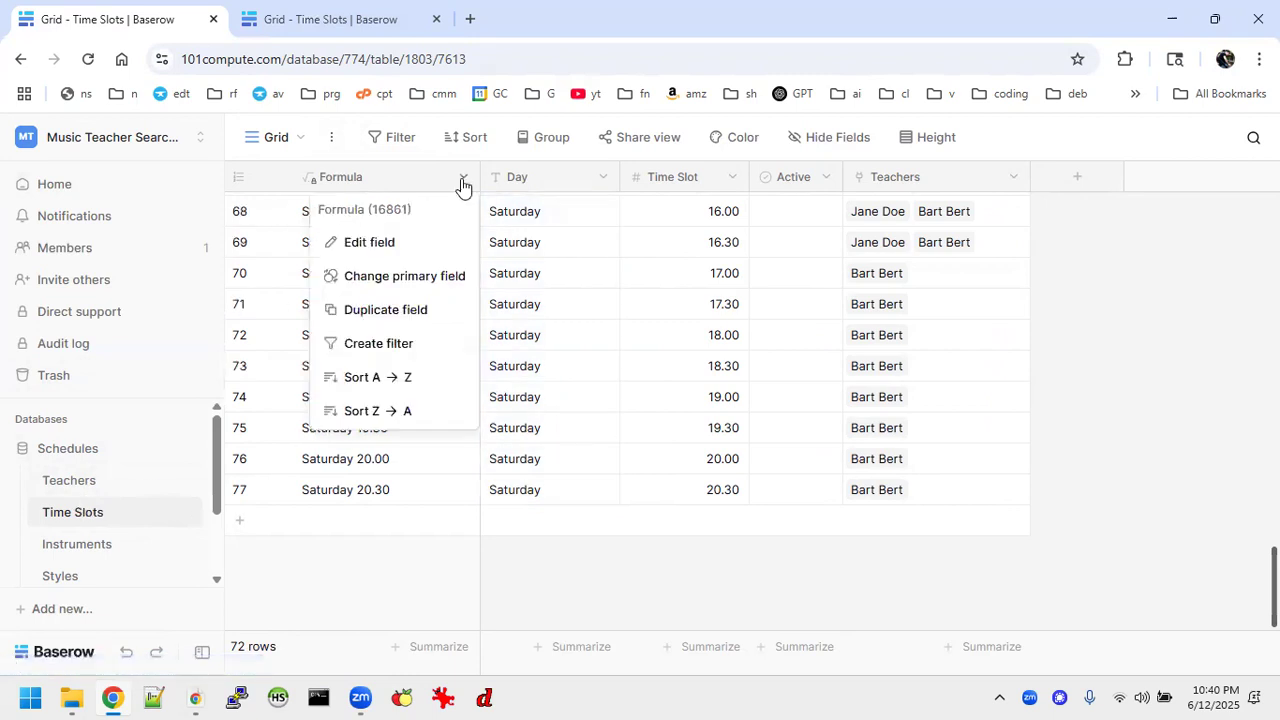
click(396, 245)
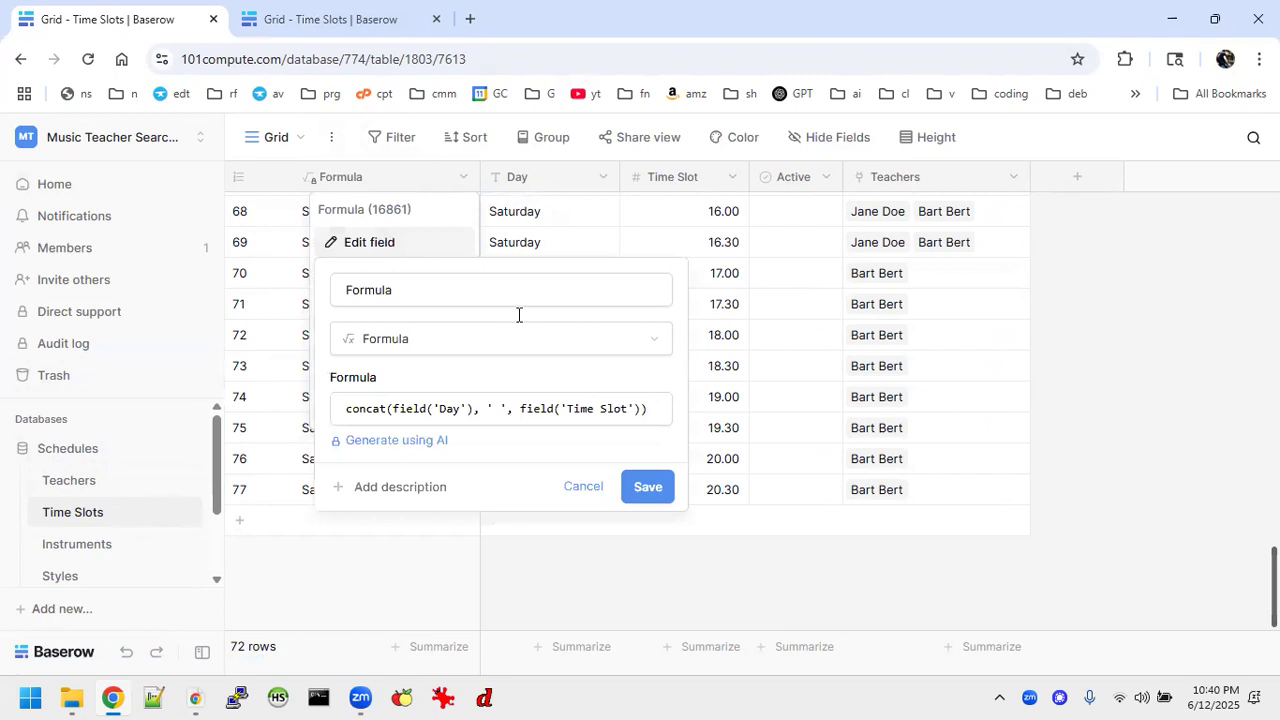
click(347, 408)
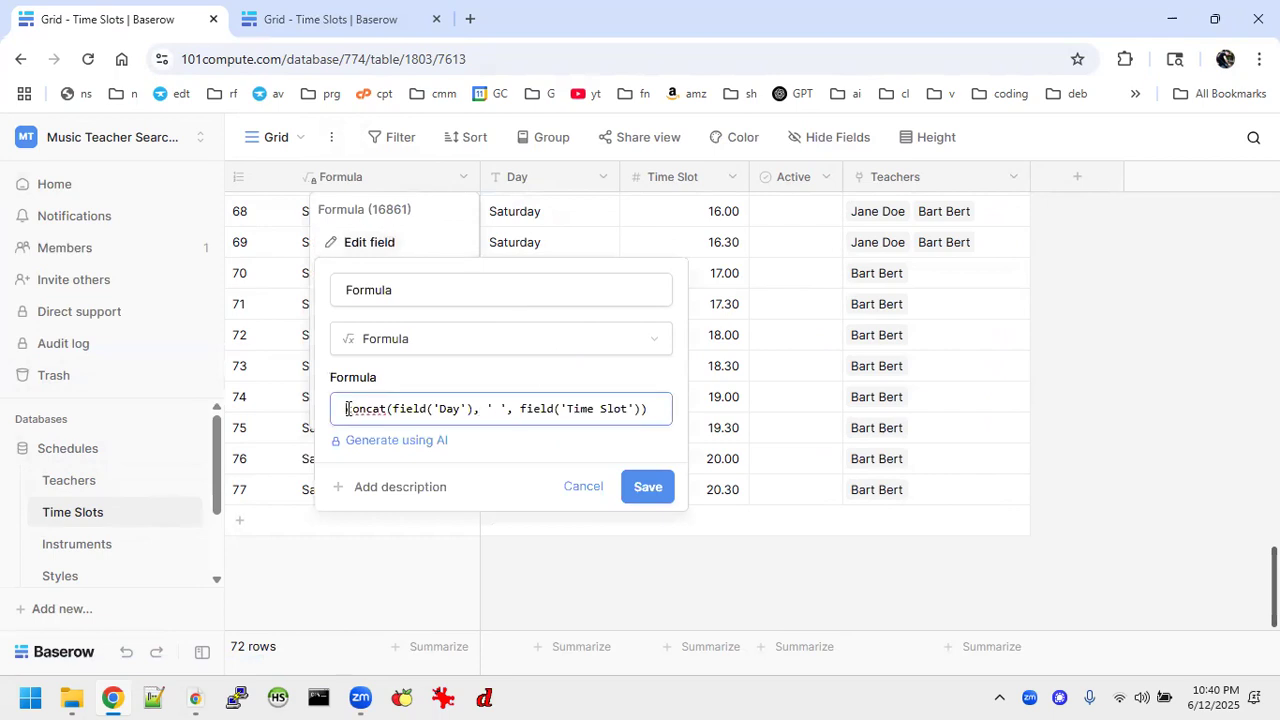
Try inserting the concat function from the function list into the finished project's formula and remove the added text.
scroll(385, 390, down, 5)
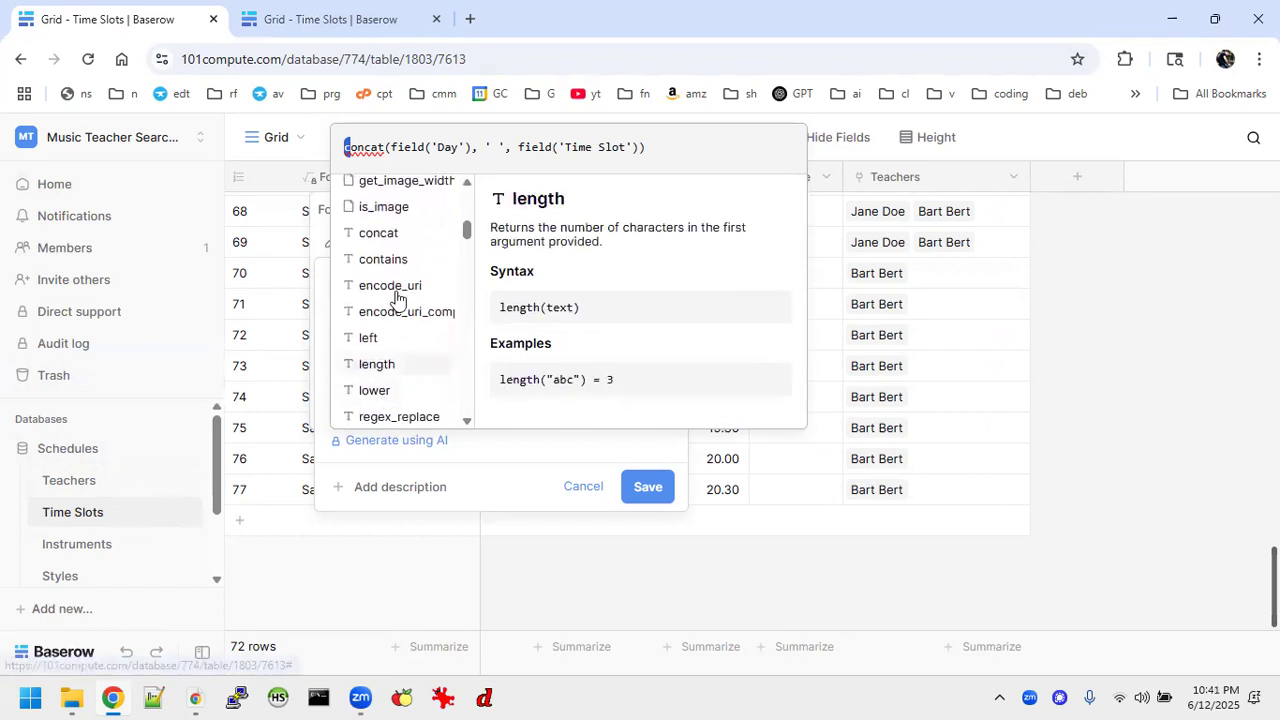
click(378, 232)
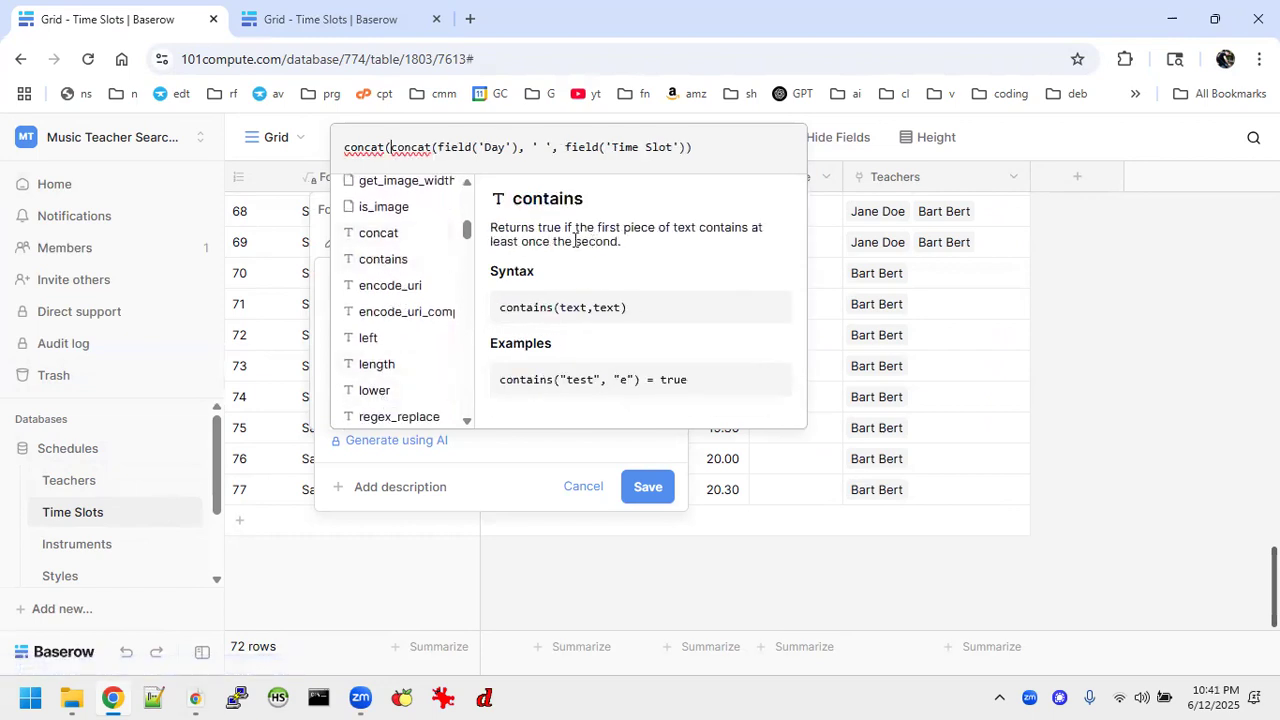
click(378, 232)
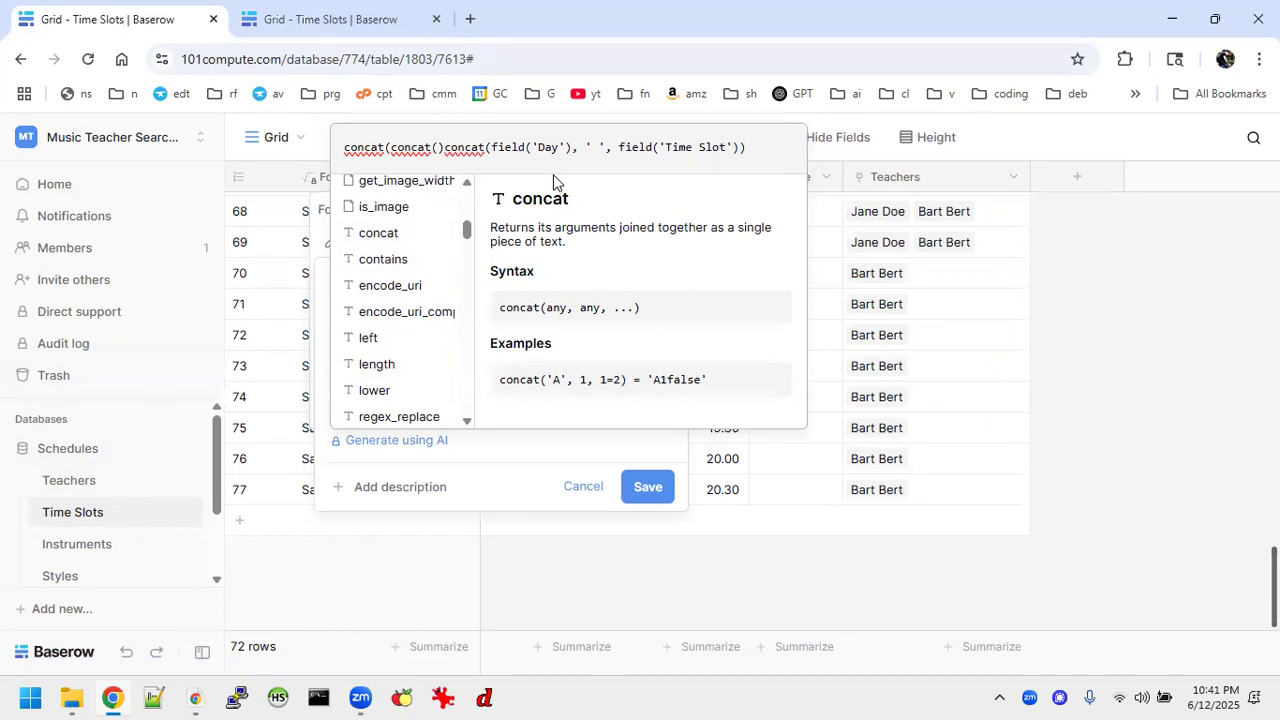
key(BackSpace)
key(BackSpace)
key(BackSpace)
key(BackSpace)
key(BackSpace)
key(BackSpace)
key(BackSpace)
key(BackSpace)
key(BackSpace)
key(BackSpace)
key(BackSpace)
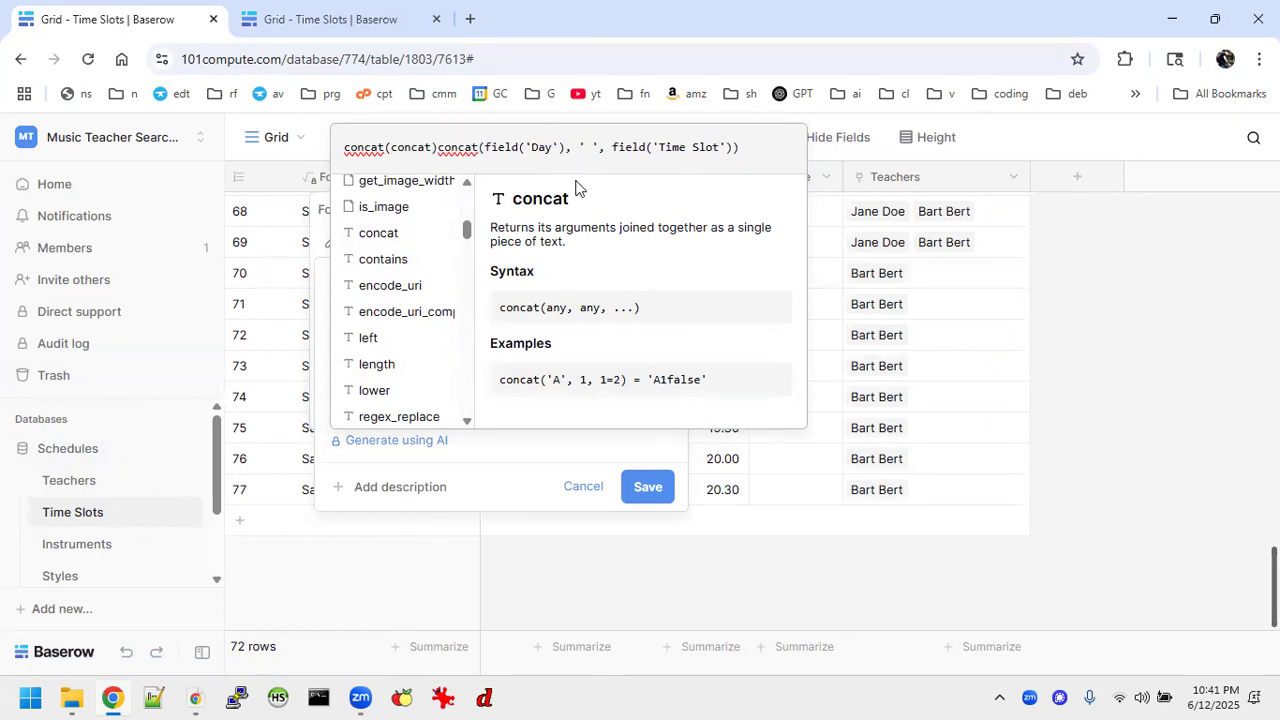
key(BackSpace)
key(BackSpace)
key(BackSpace)
key(BackSpace)
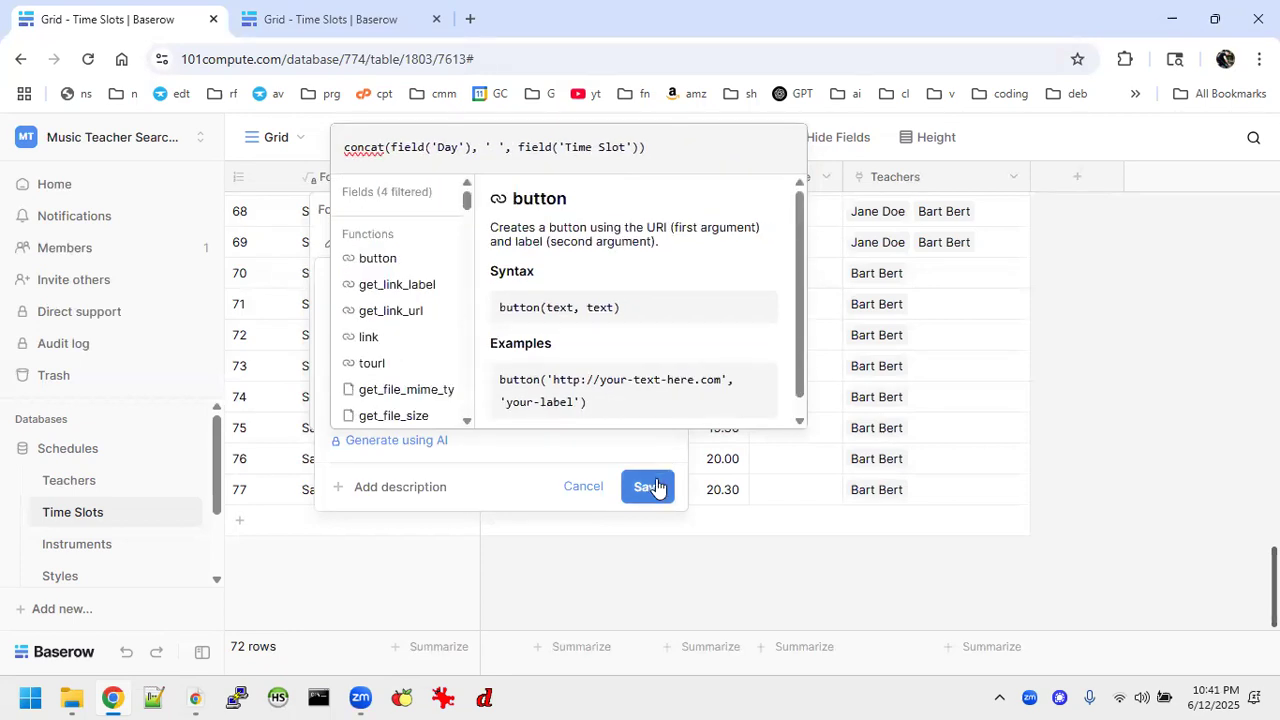
Copy the whole concat expression from the finished project's Formula field and close the field settings without saving.
click(671, 152)
drag(671, 152, 294, 152)
key(ctrl+c)
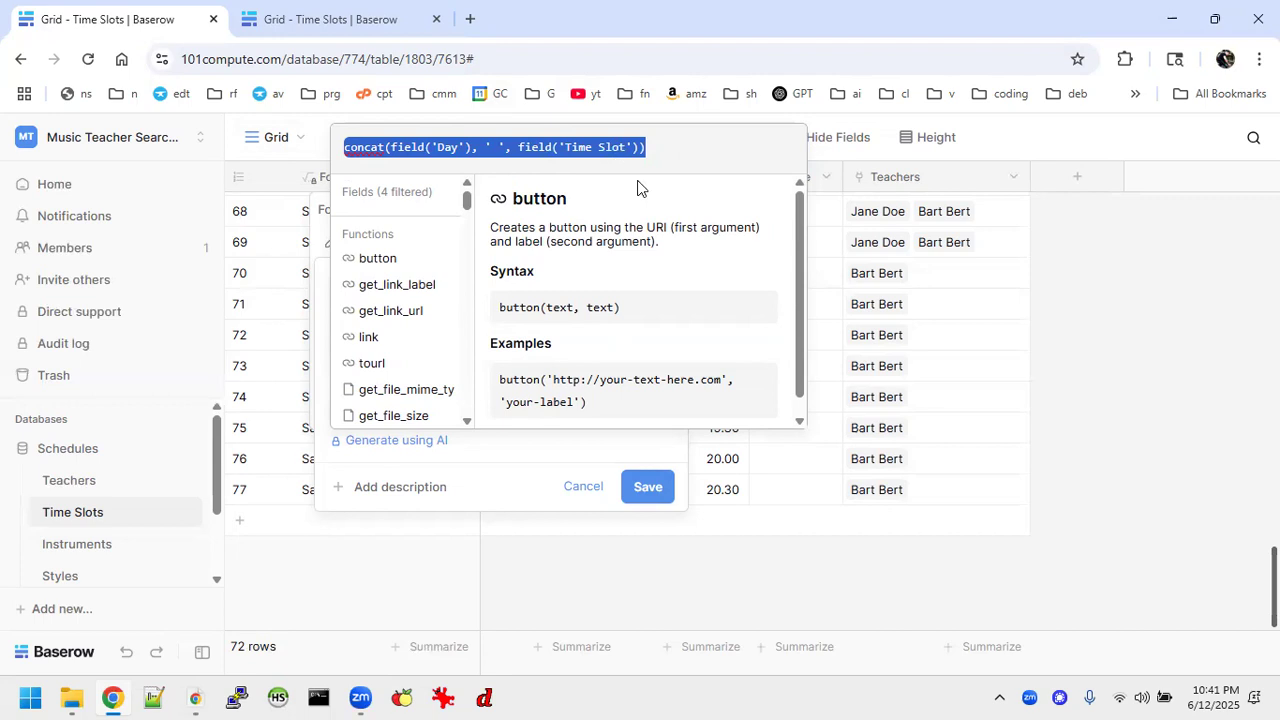
click(584, 486)
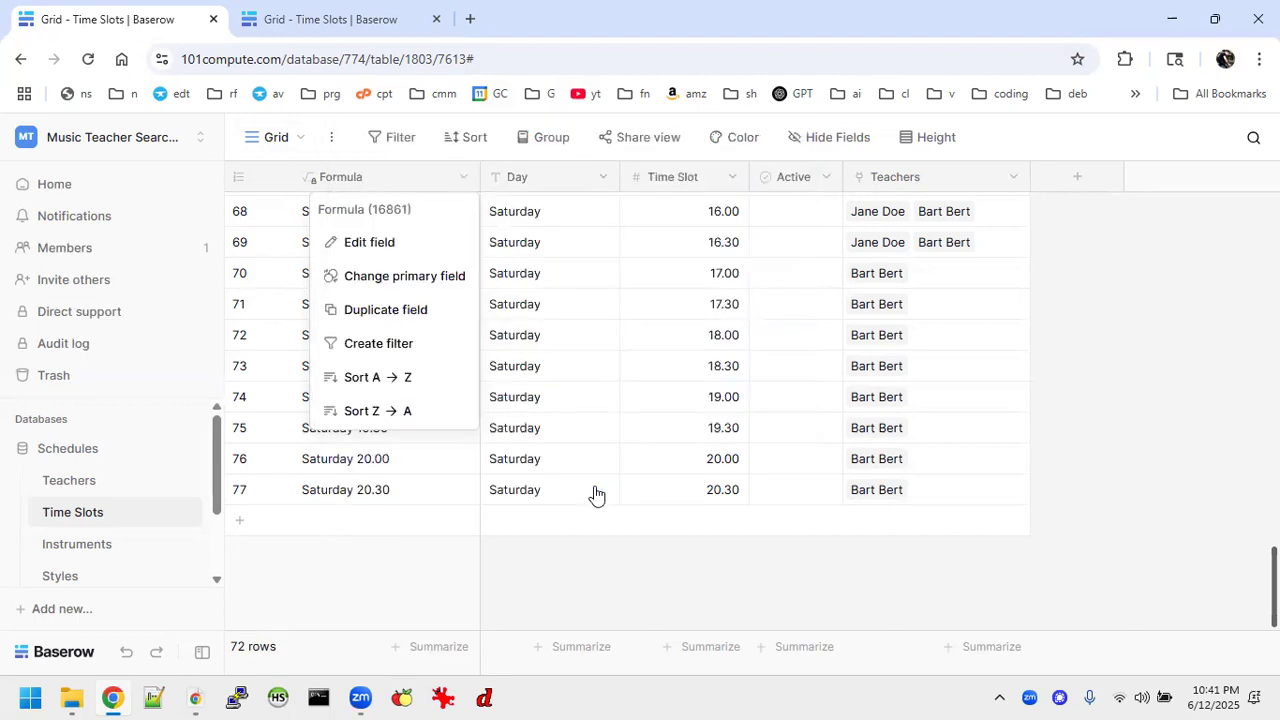
Try to replace the tutorial table's Formula expression with concat(field('Day'), ' ', field('Time Slot')).
click(313, 20)
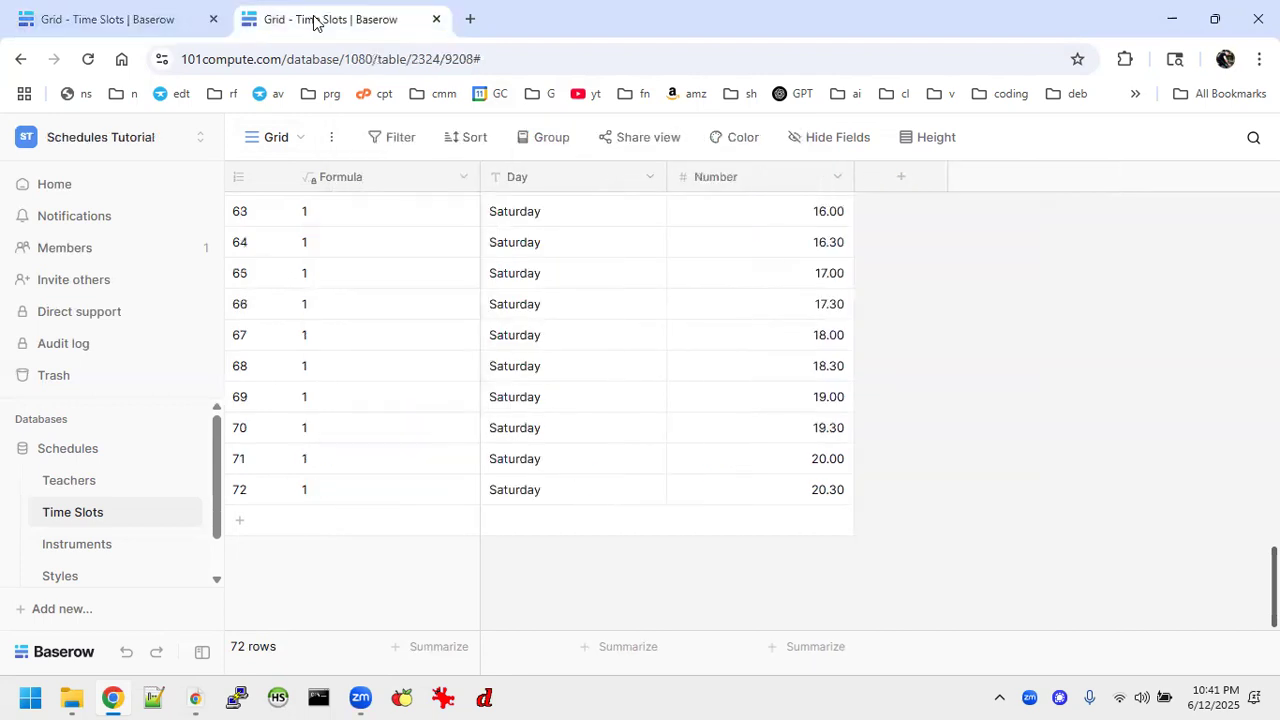
click(460, 177)
click(389, 251)
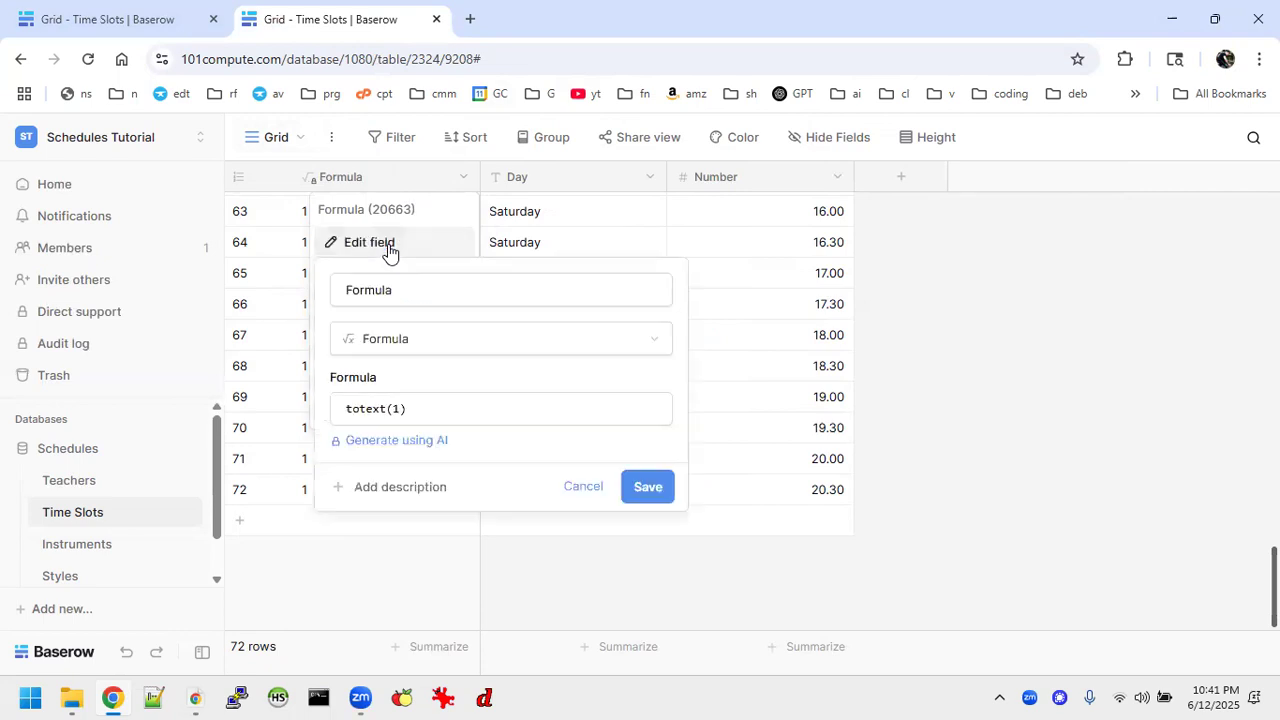
drag(431, 408, 266, 399)
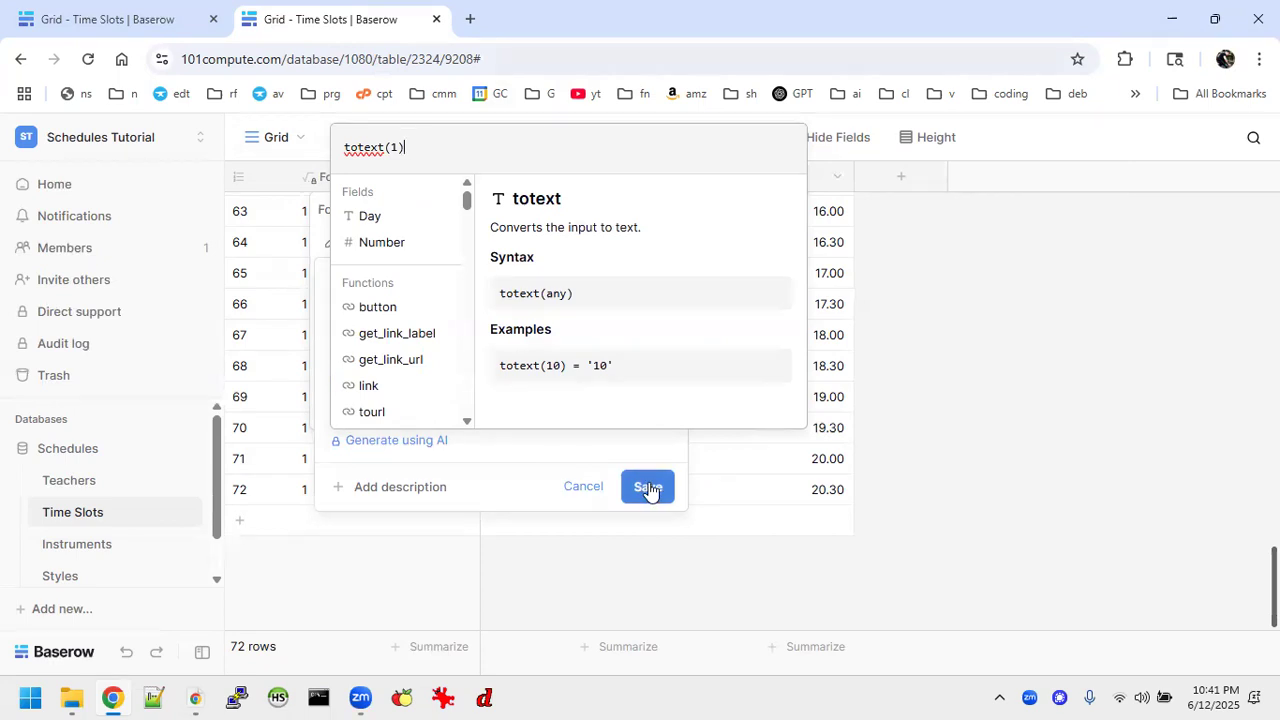
key(BackSpace)
key(BackSpace)
key(BackSpace)
key(BackSpace)
key(BackSpace)
key(BackSpace)
key(BackSpace)
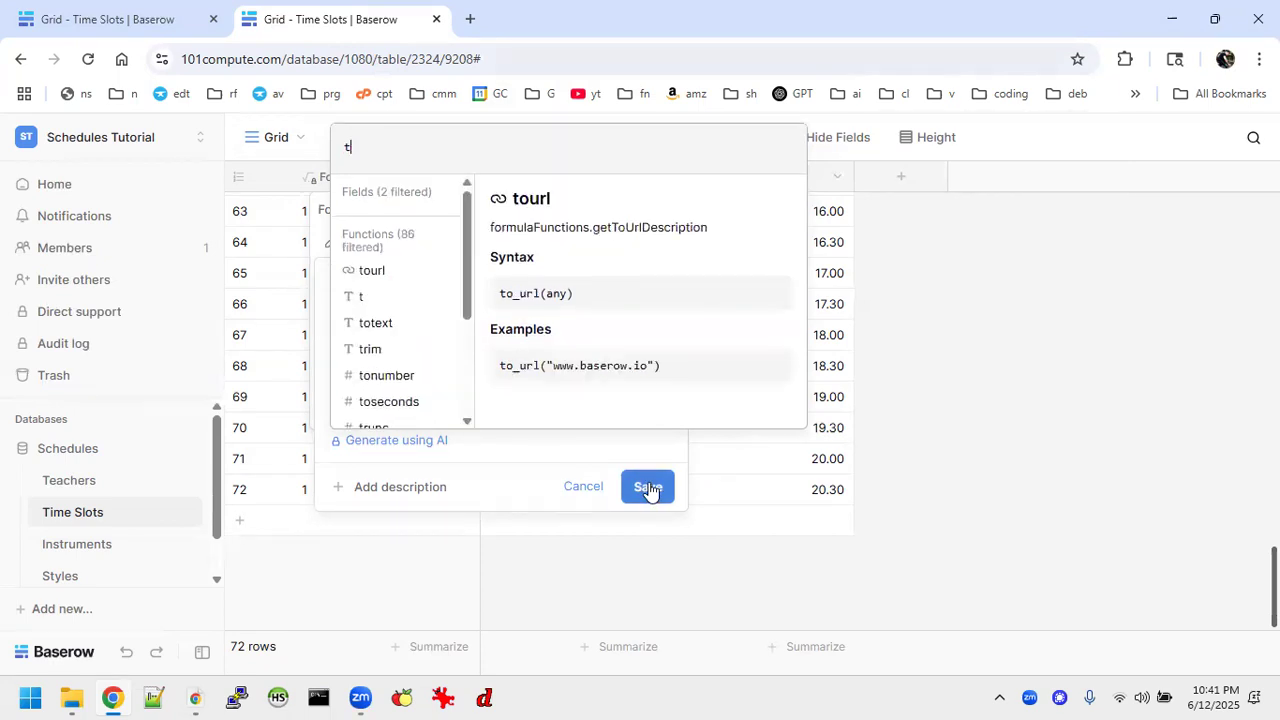
key(ctrl+v)
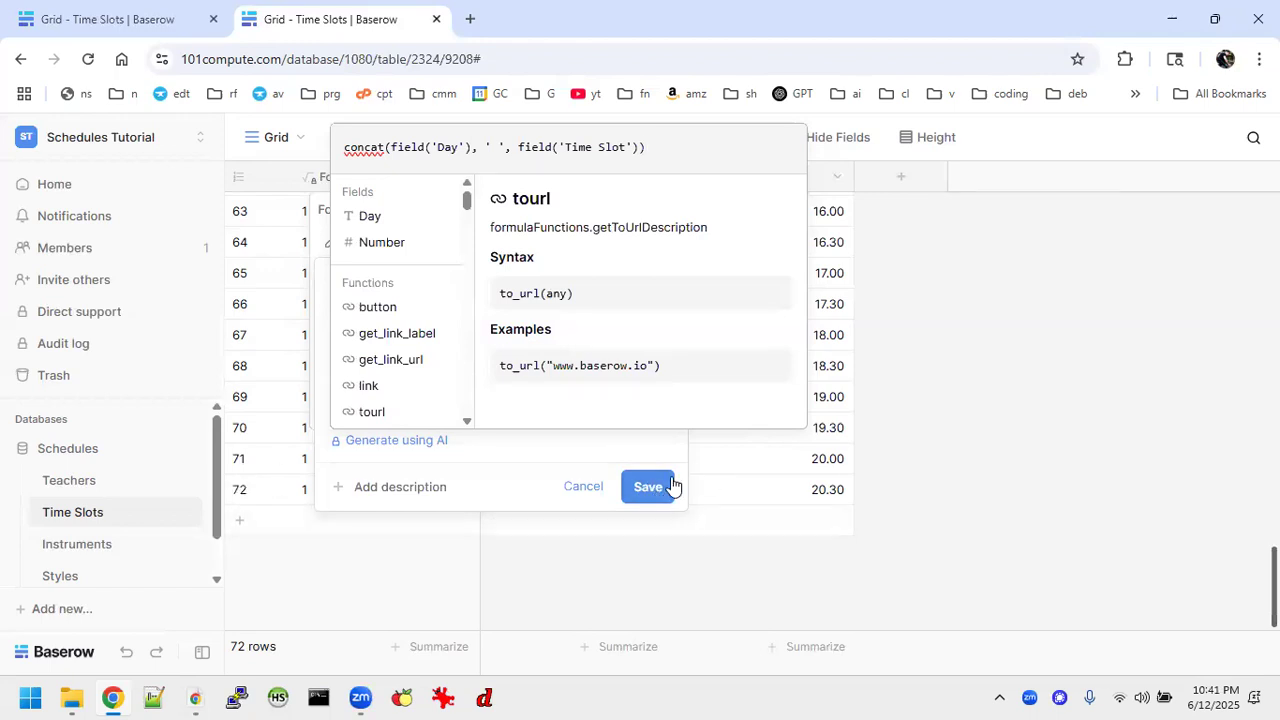
click(626, 489)
click(643, 512)
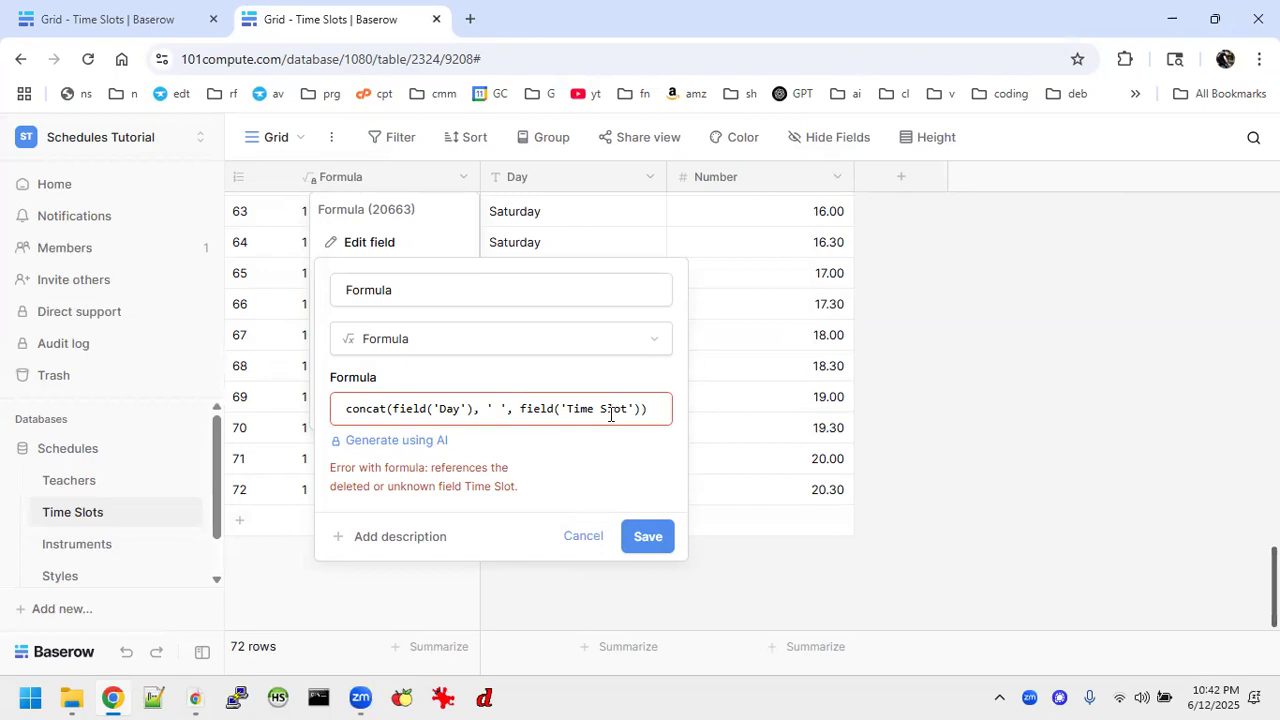
click(582, 540)
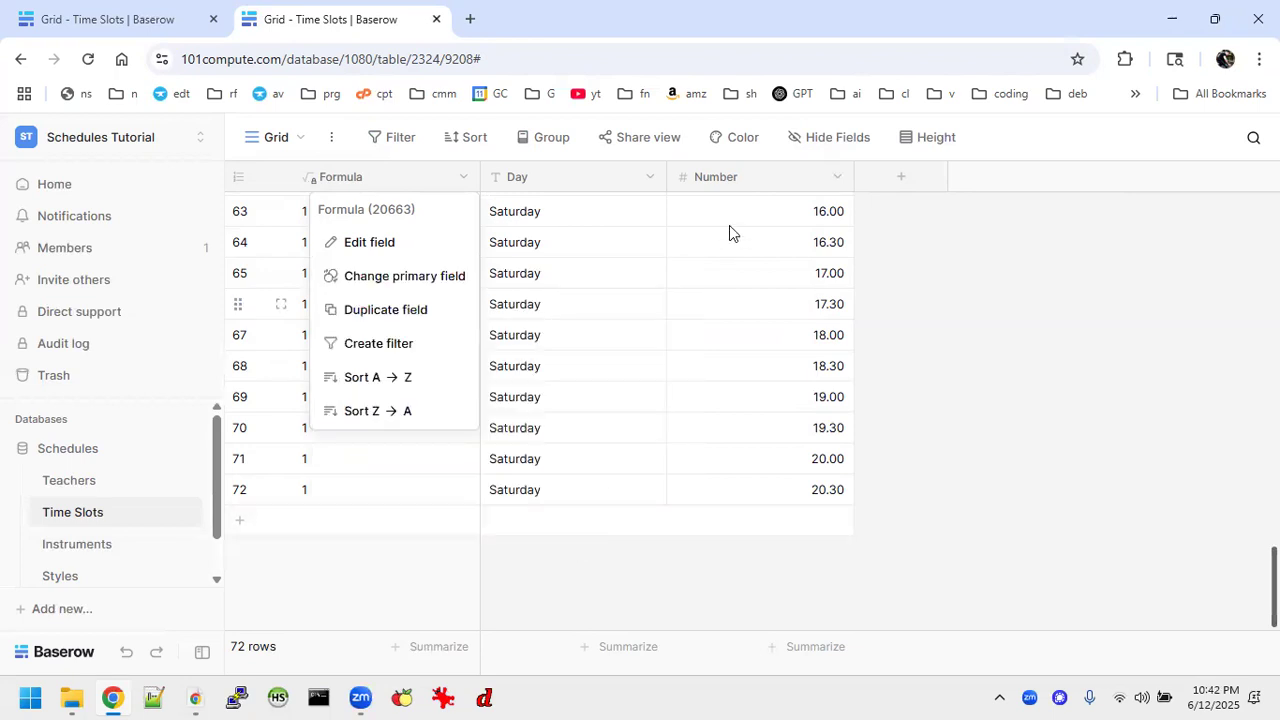
Rename the Number field of the tutorial's Time Slots table to Time Slot.
click(818, 179)
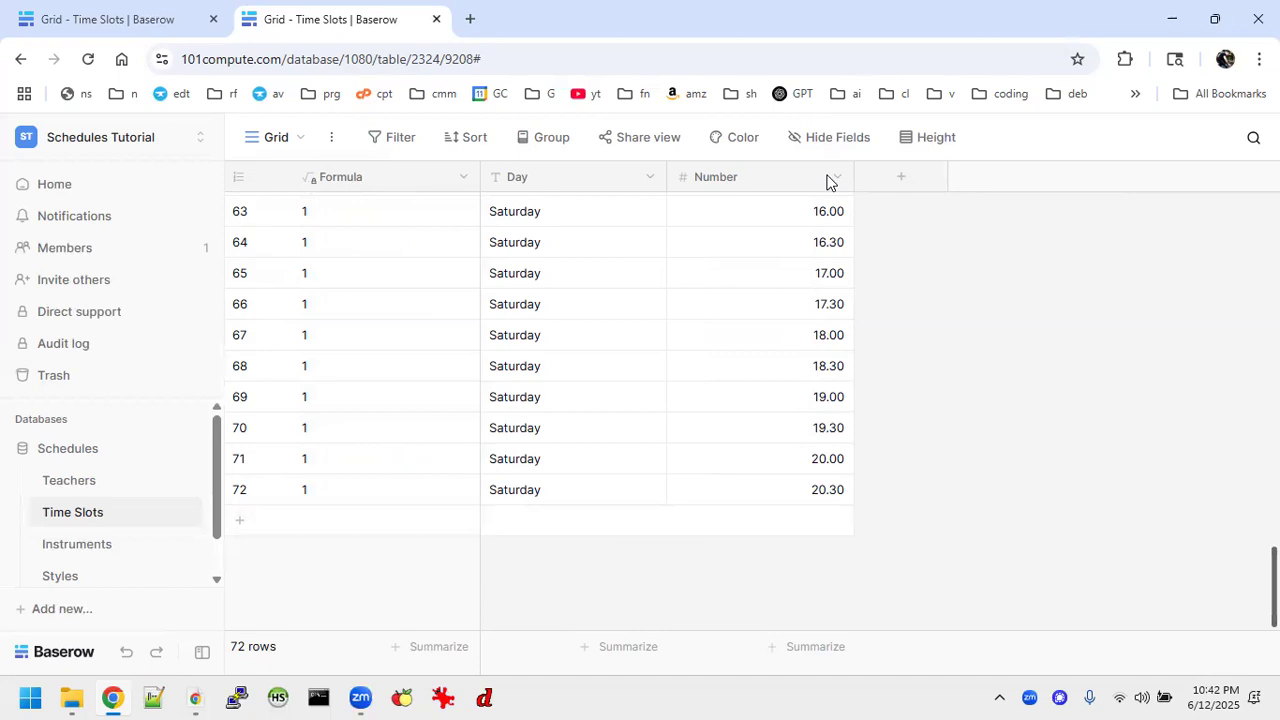
click(834, 178)
click(735, 246)
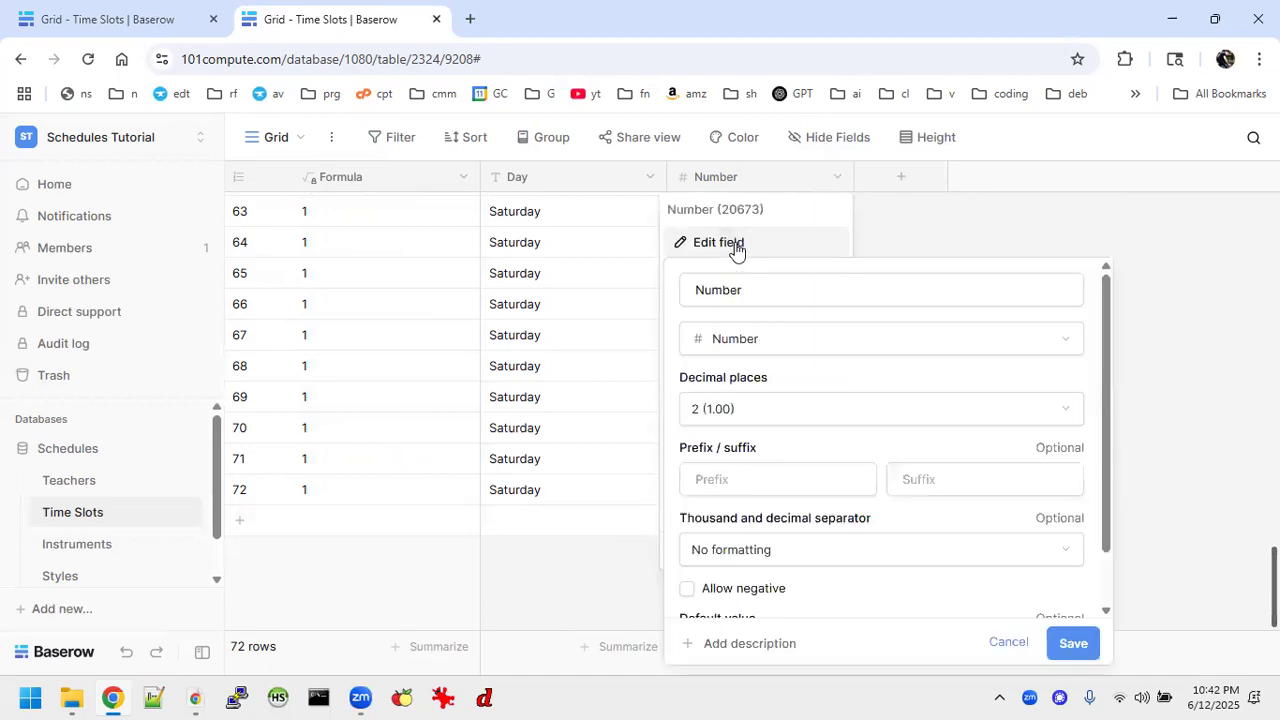
click(760, 289)
key(ctrl+a)
text(Time S)
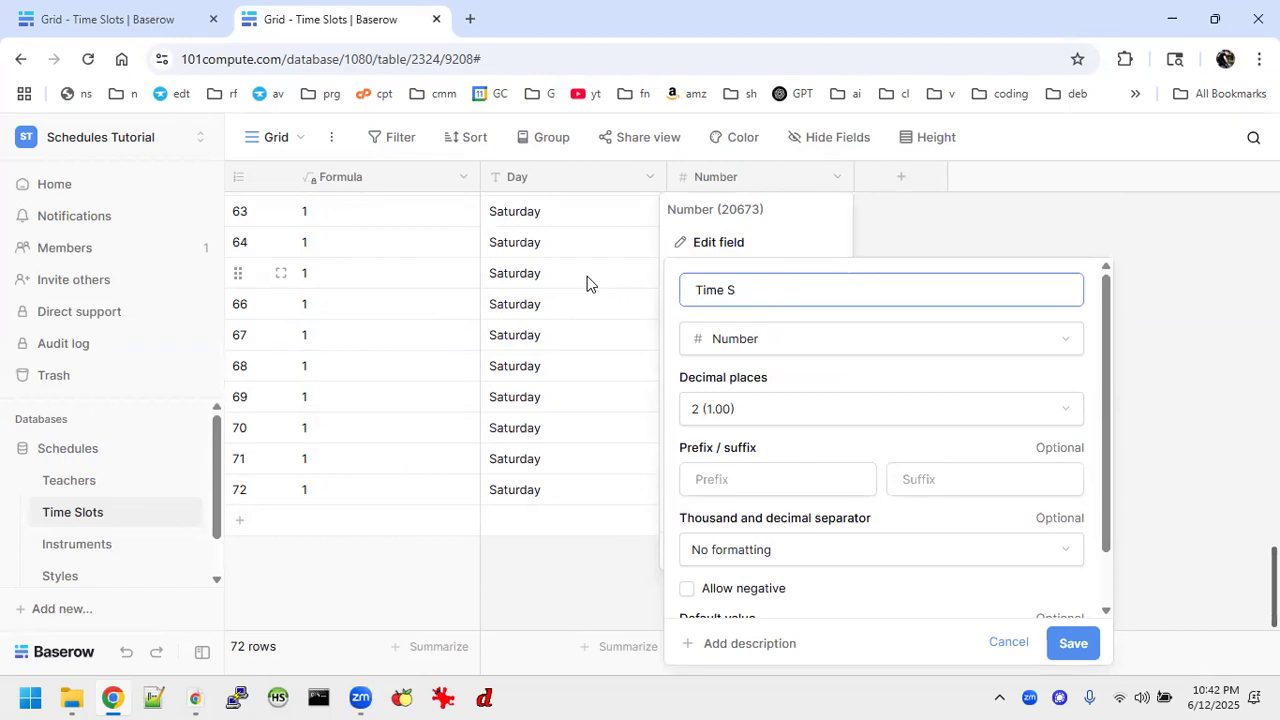
key(Return)
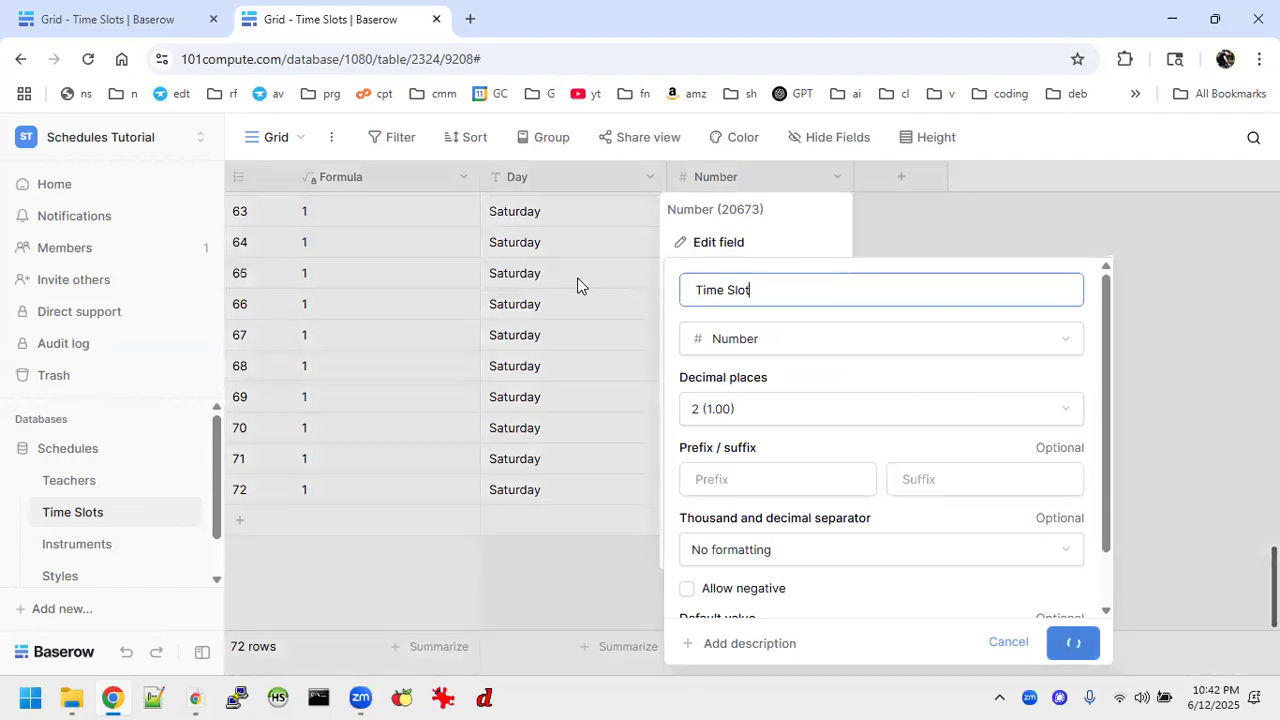
Set the tutorial table's Formula field to concat(field('Day'), ' ', field('Time Slot')) and check the rows.
click(463, 178)
click(385, 250)
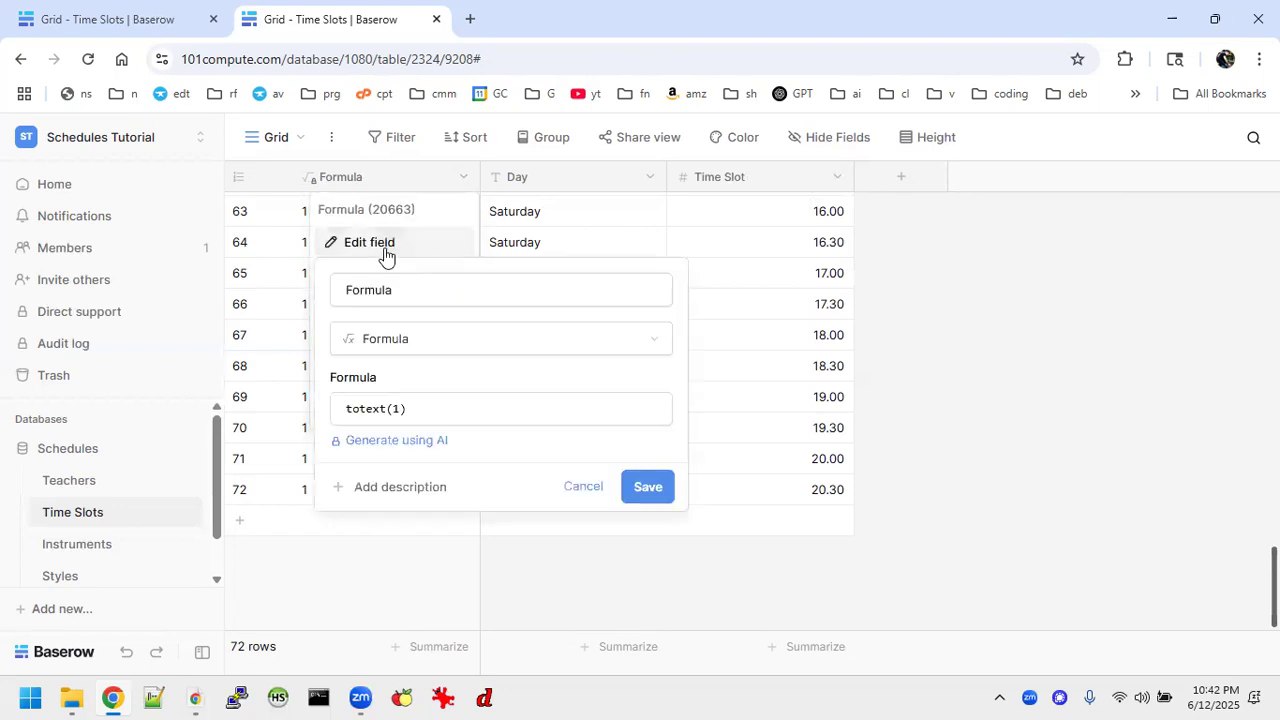
click(487, 418)
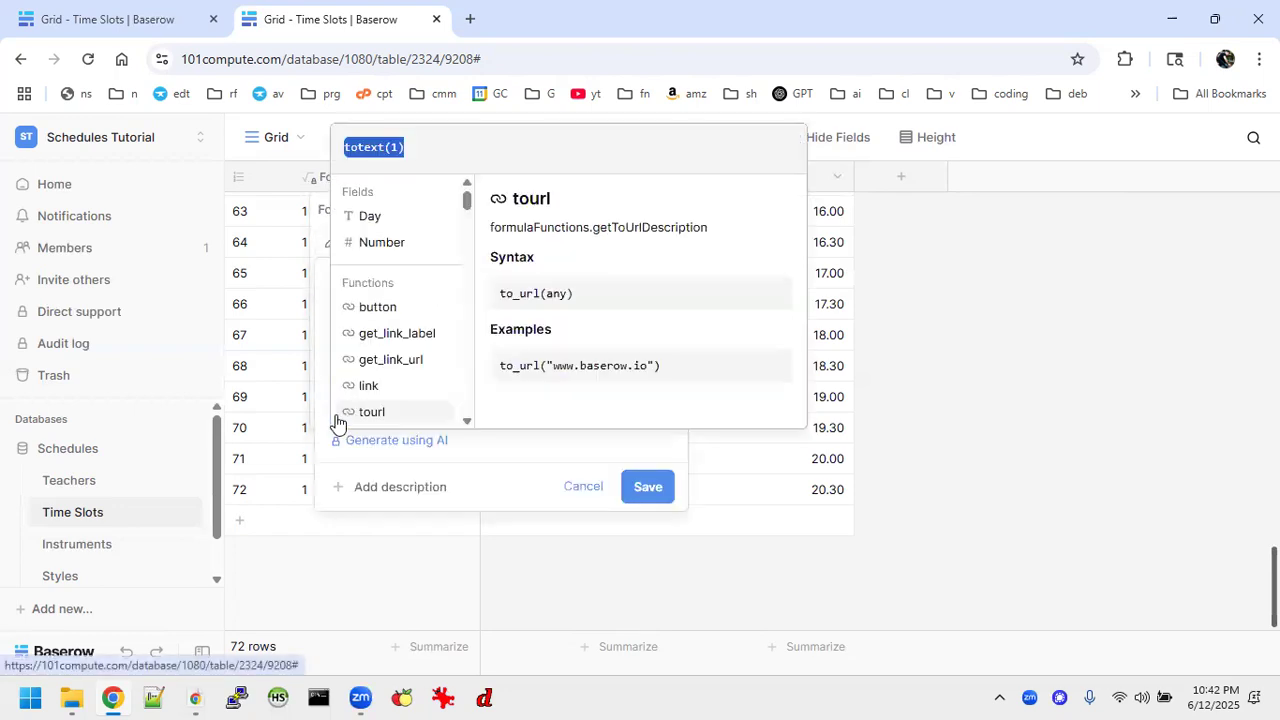
text(concat(field('Day'), ' ', field('Time Slot')))
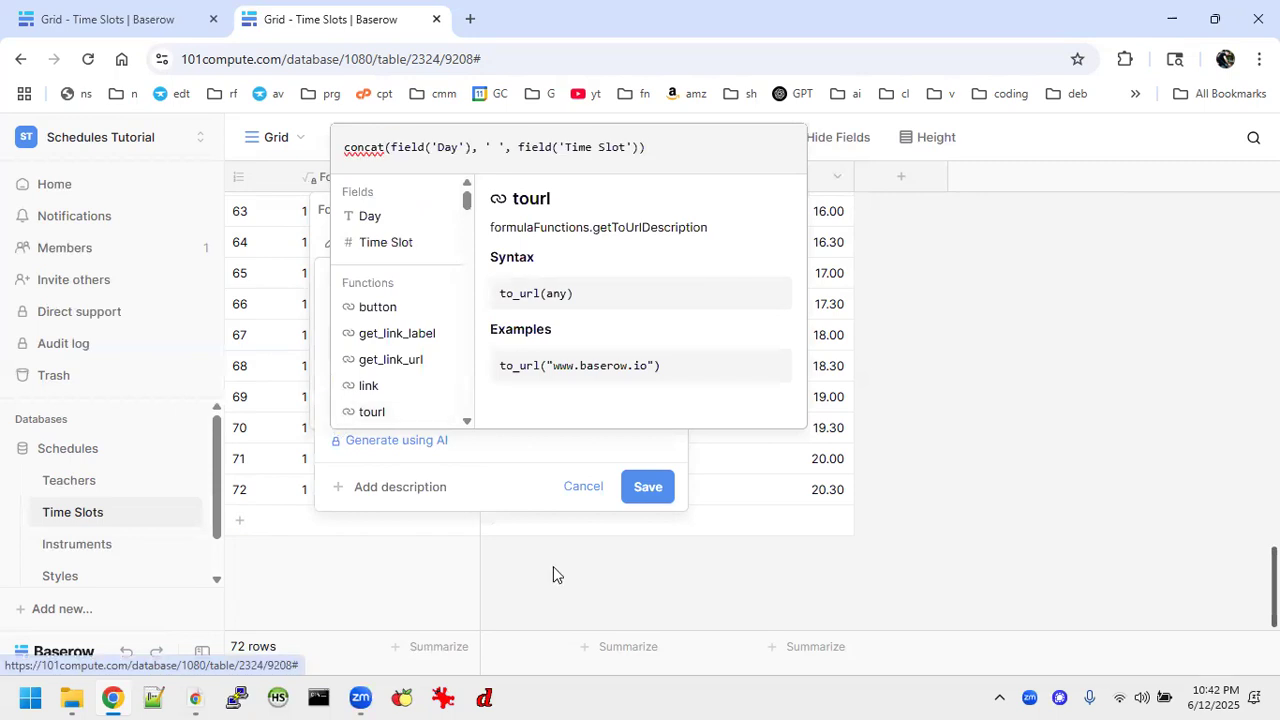
click(656, 467)
click(655, 477)
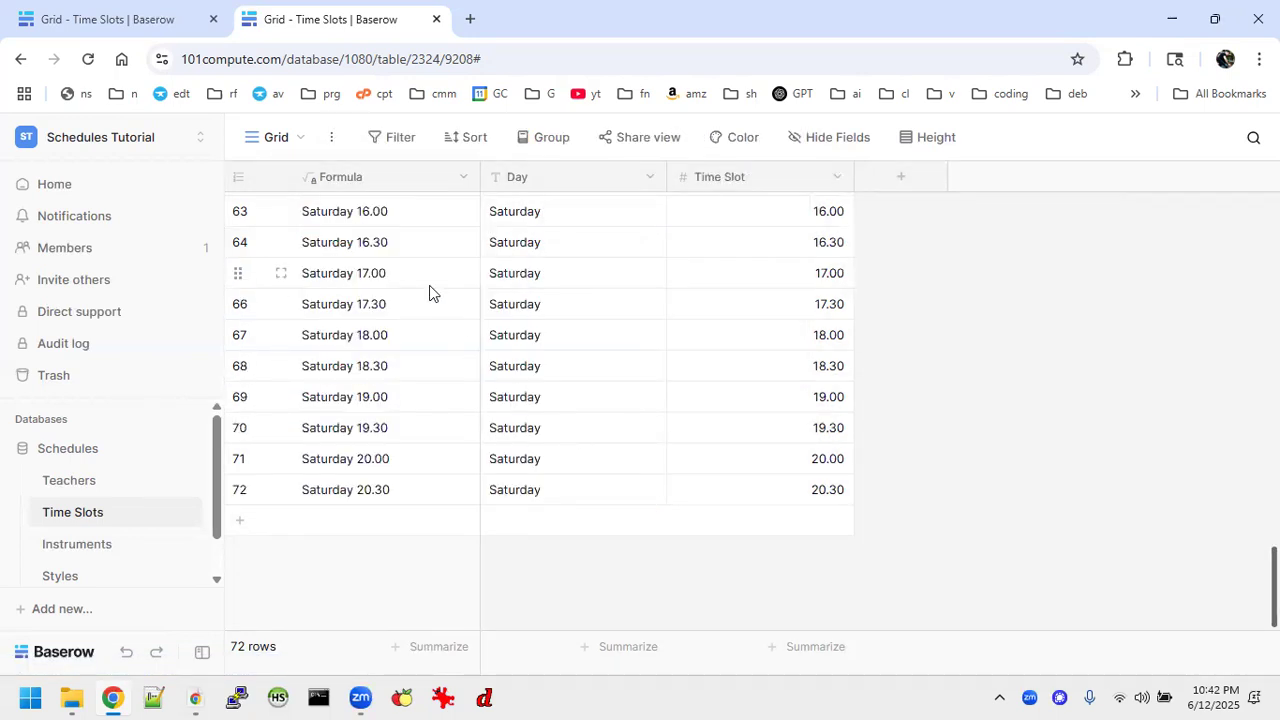
scroll(429, 292, up, 15)
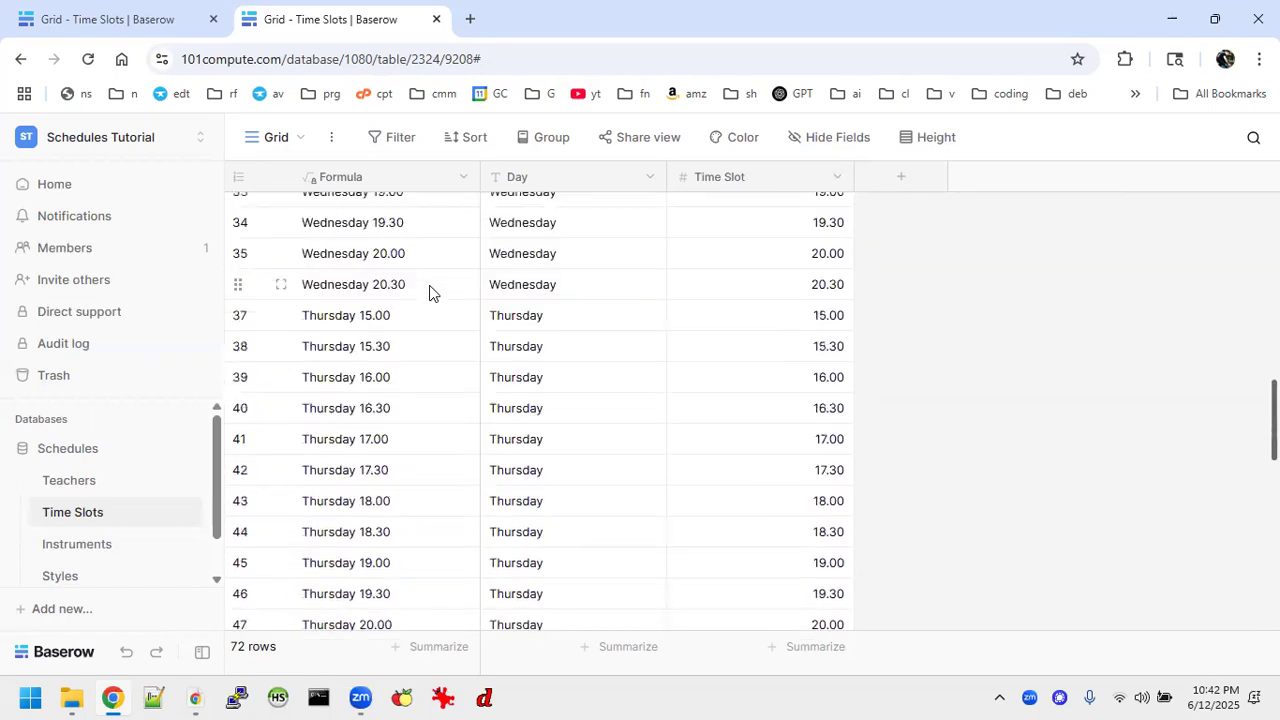
scroll(617, 271, up, 4)
scroll(617, 271, down, 9)
scroll(617, 271, down, 10)
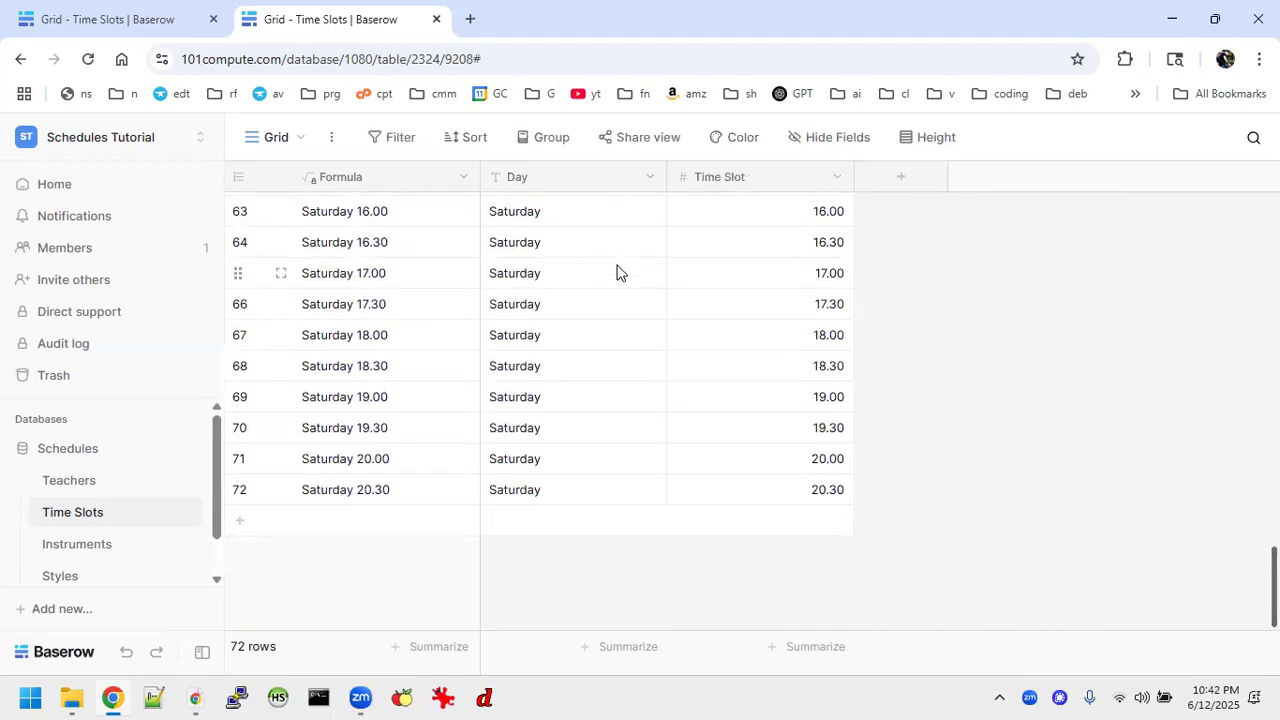
scroll(617, 271, up, 10)
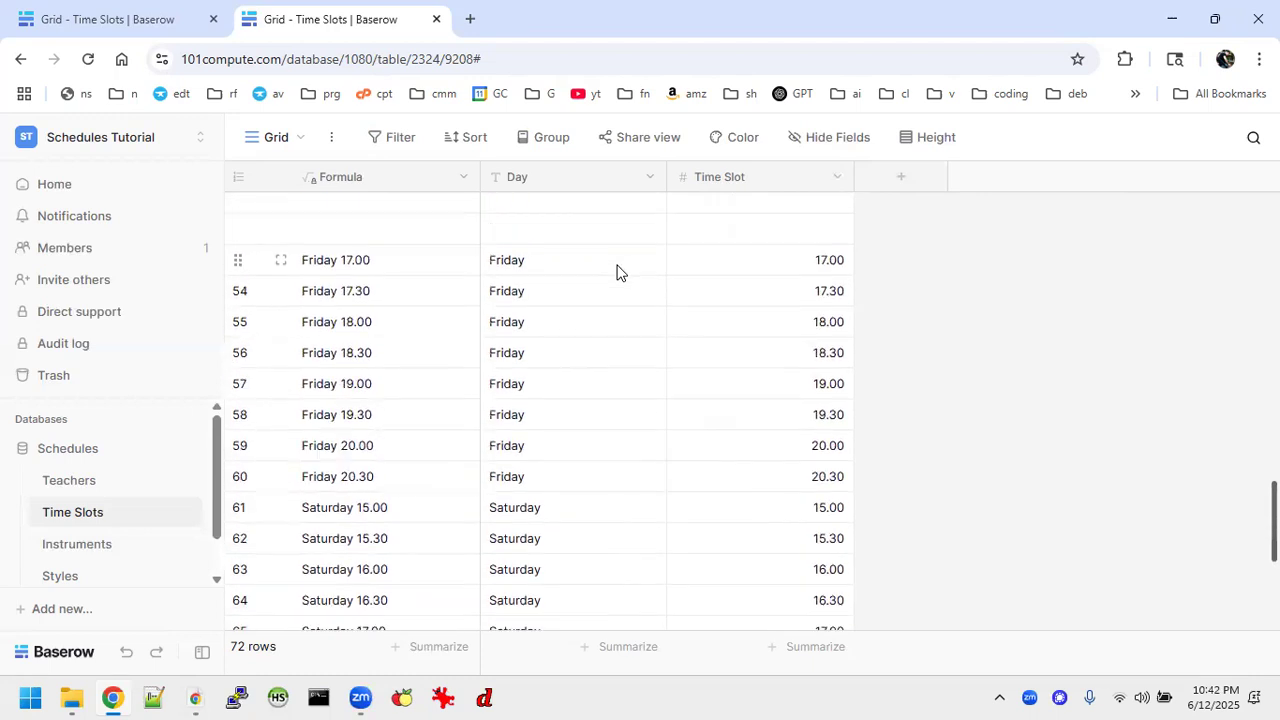
scroll(617, 271, down, 10)
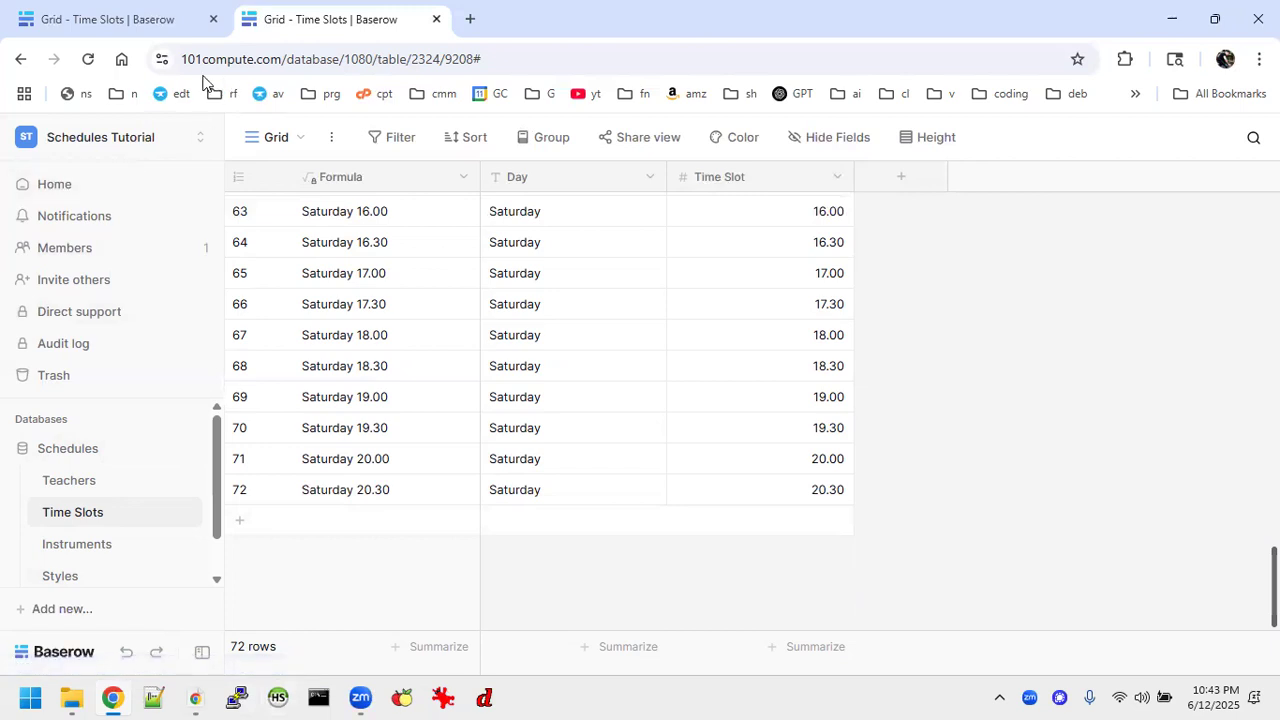
Open the finished project's Teachers table and examine its fields across to Photo and Notes.
click(85, 19)
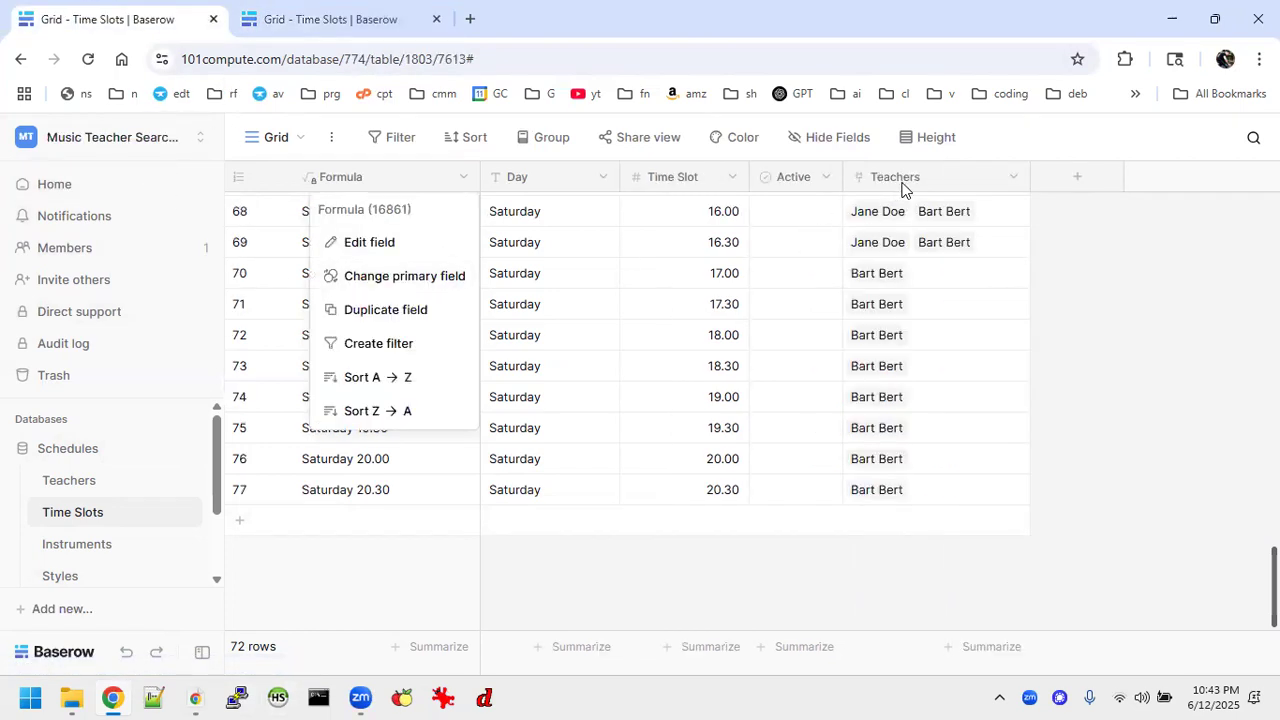
click(114, 481)
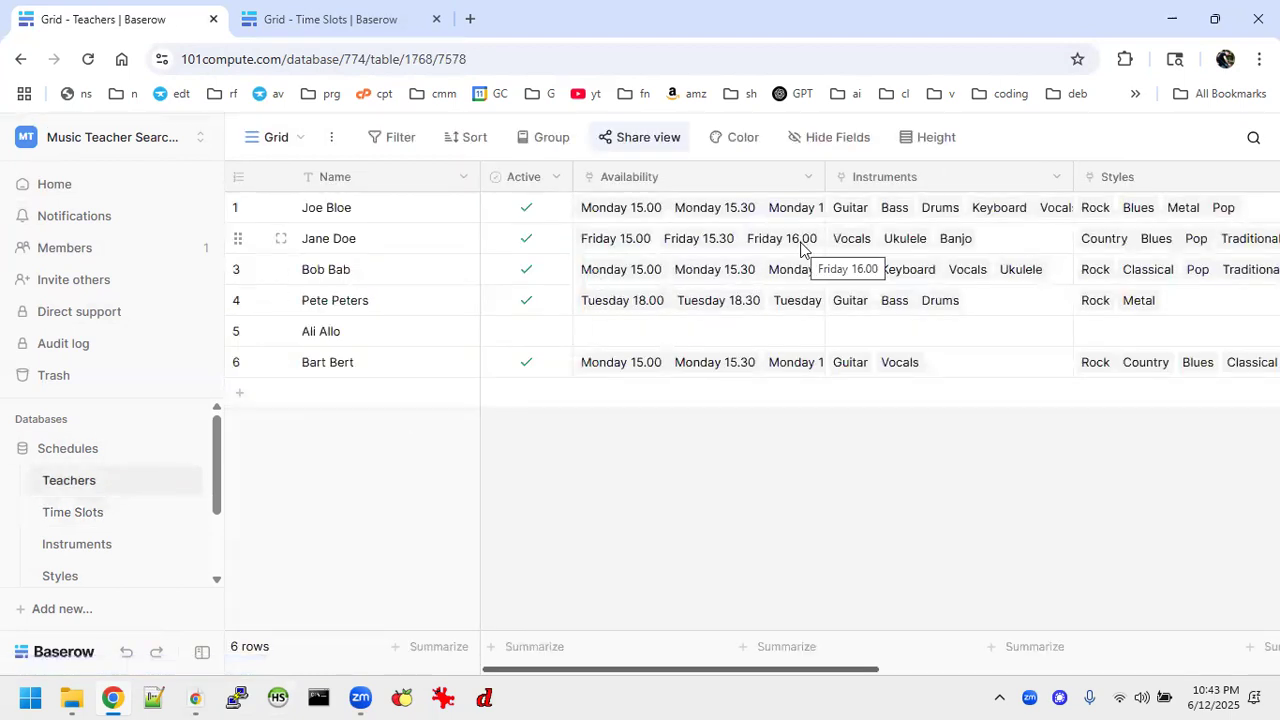
scroll(800, 249, right, 5)
scroll(800, 249, right, 3)
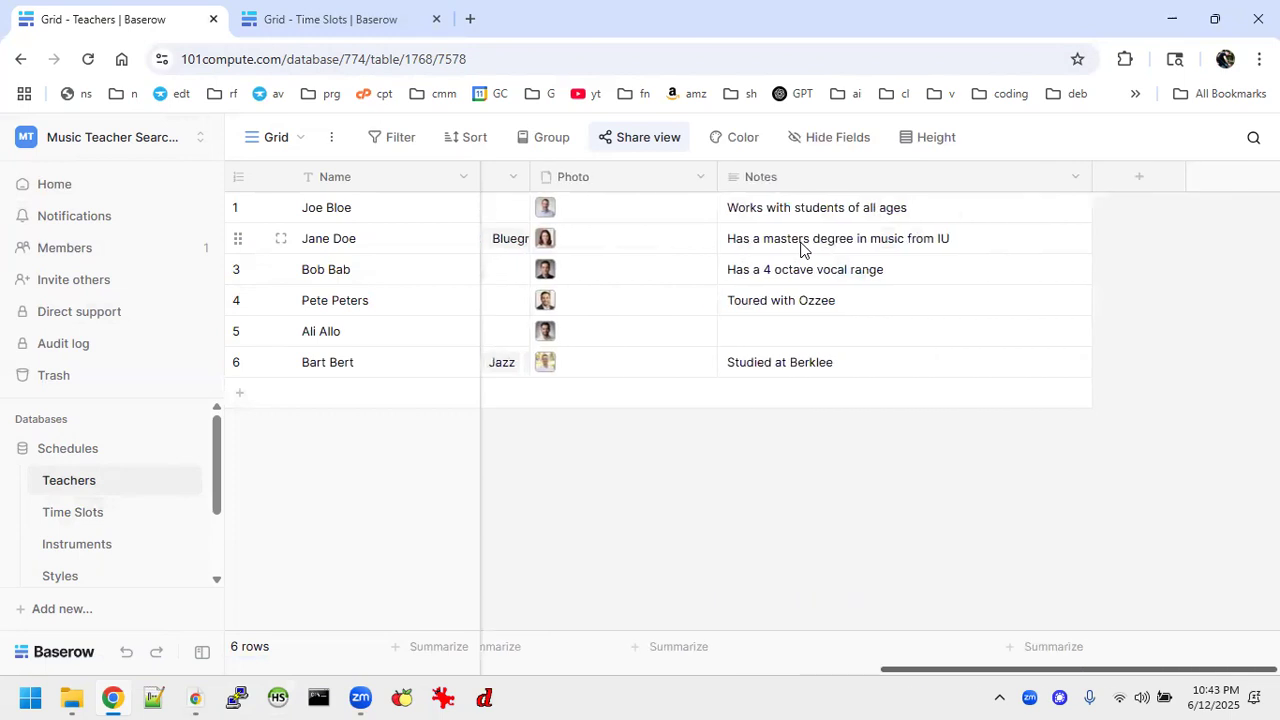
Copy all six teacher names from the finished Teachers table into the Name field of the tutorial's Teachers table.
scroll(800, 249, left, 8)
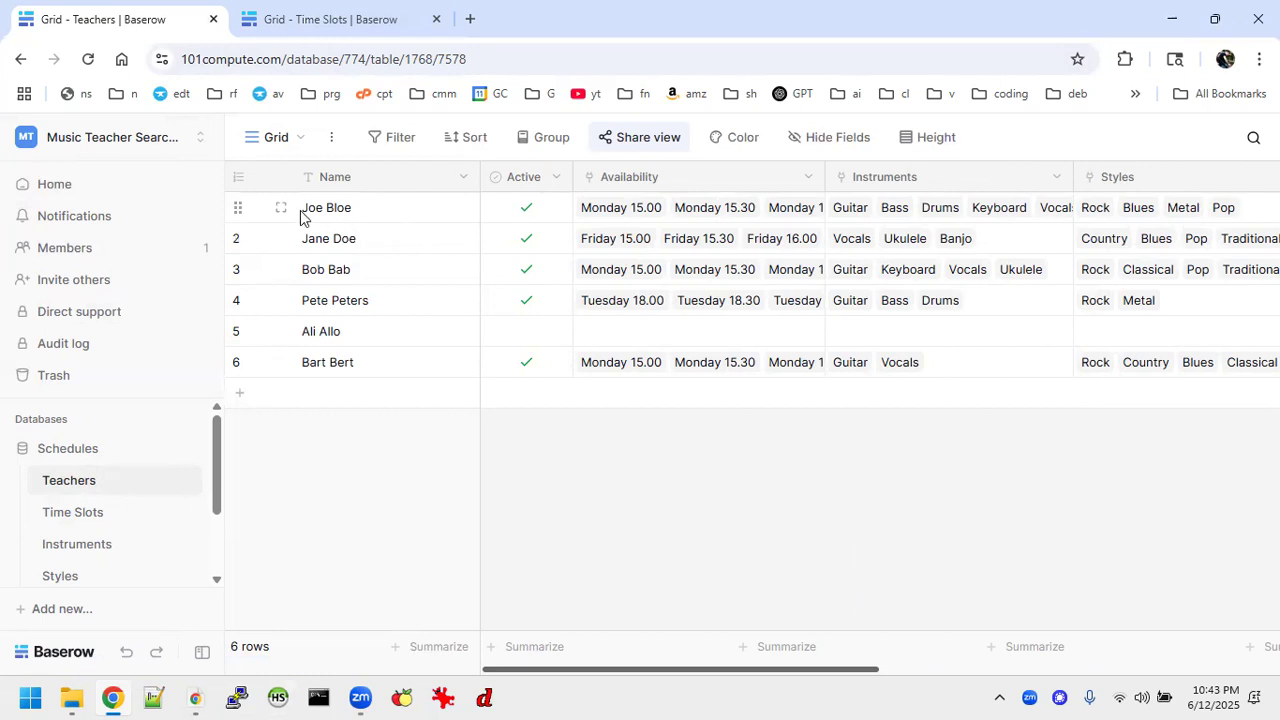
drag(301, 214, 385, 372)
key(ctrl+c)
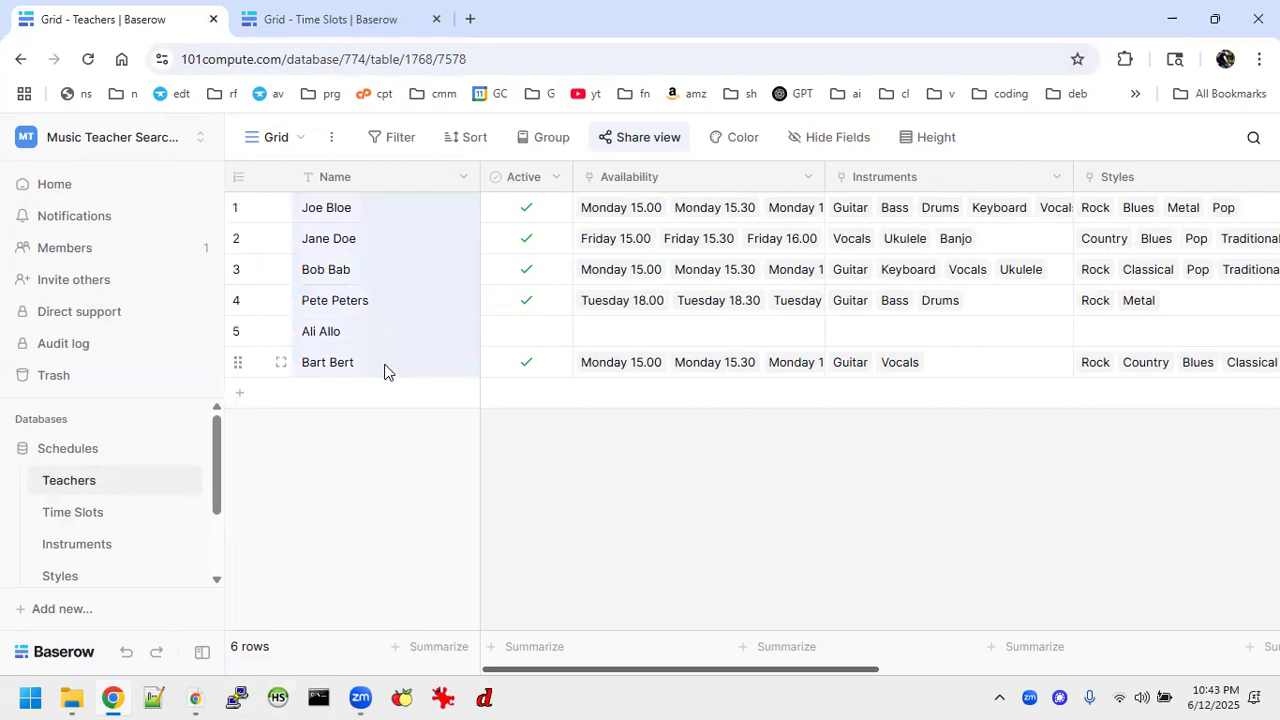
click(285, 15)
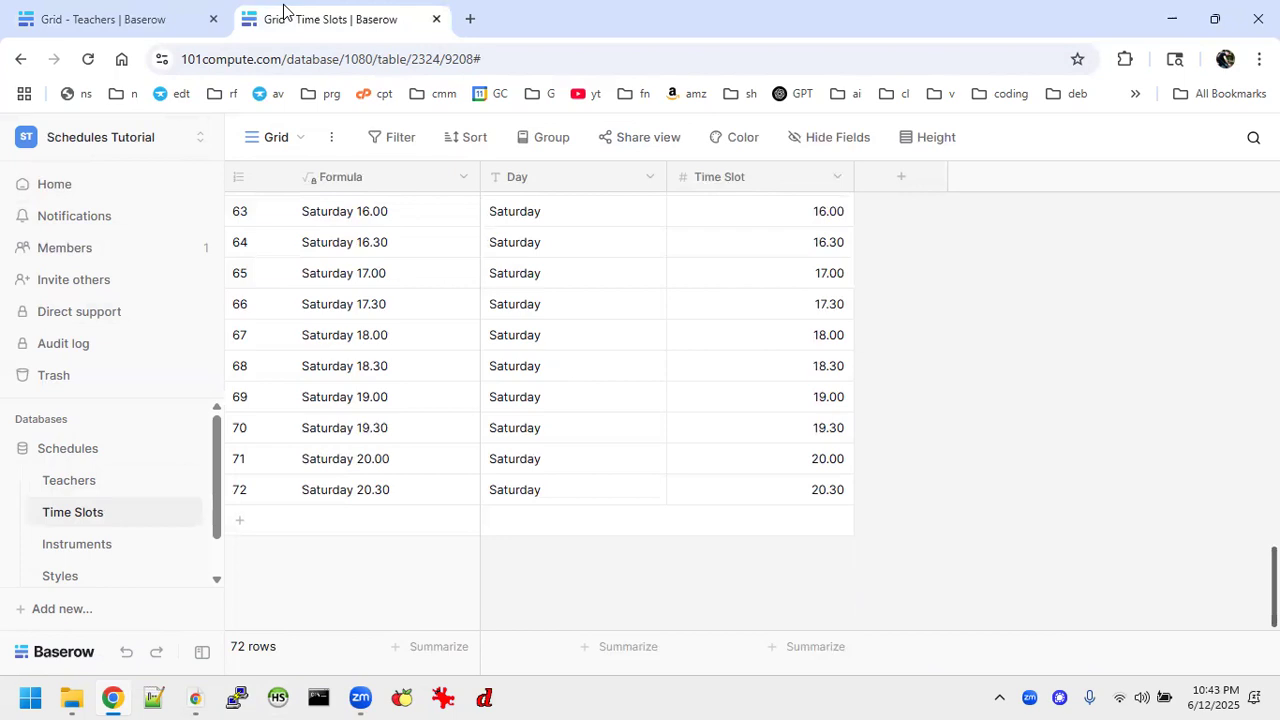
click(84, 484)
click(343, 212)
key(ctrl+v)
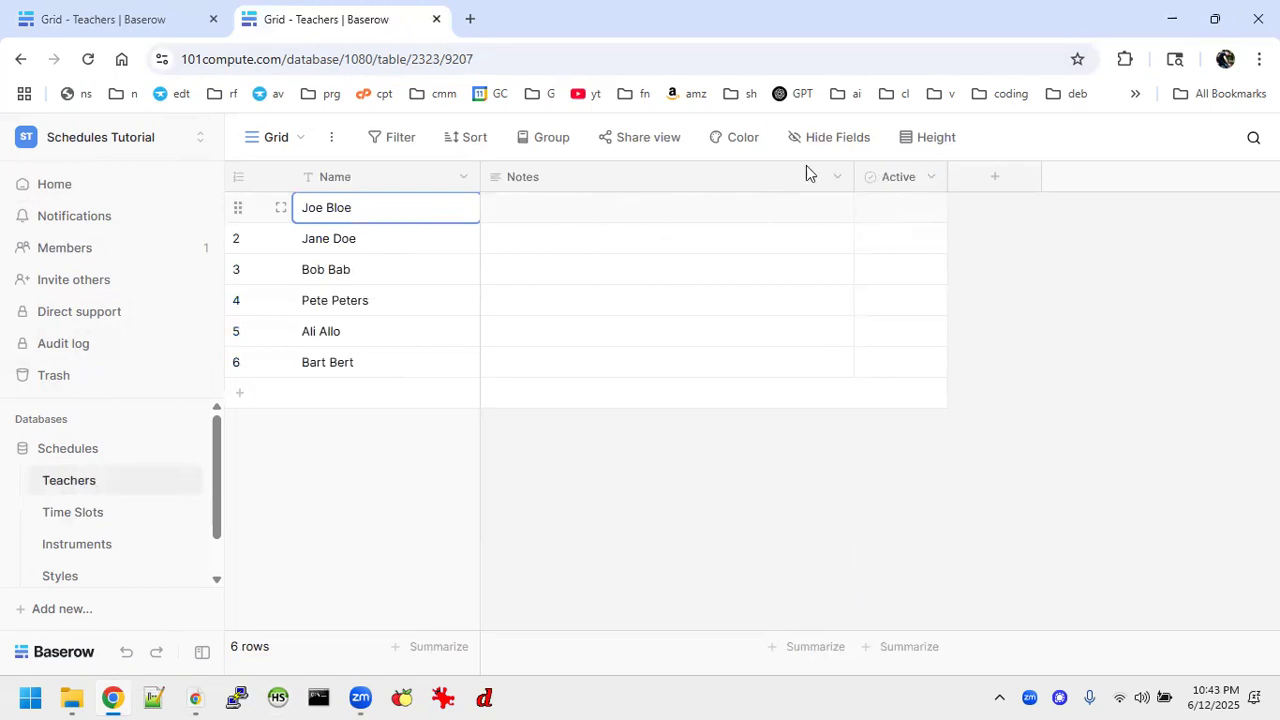
Copy the Active values of all six teachers from the finished table into the tutorial table's Active field.
click(158, 28)
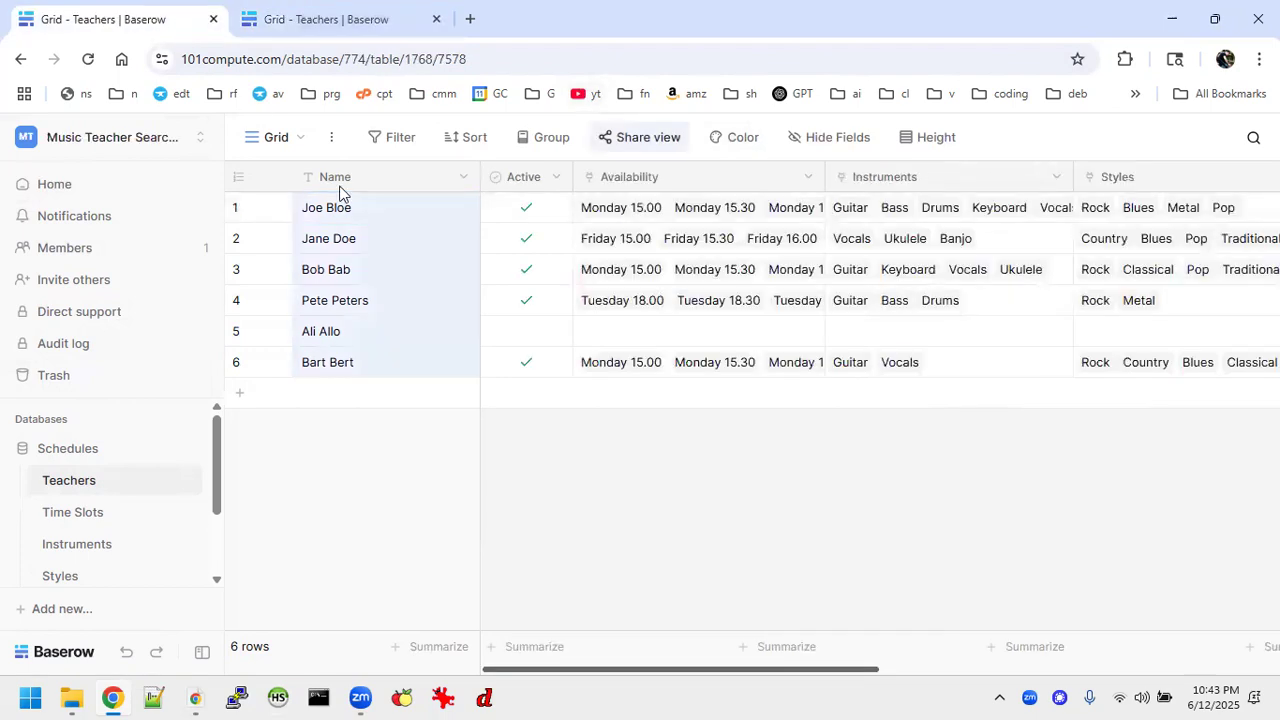
scroll(735, 249, right, 5)
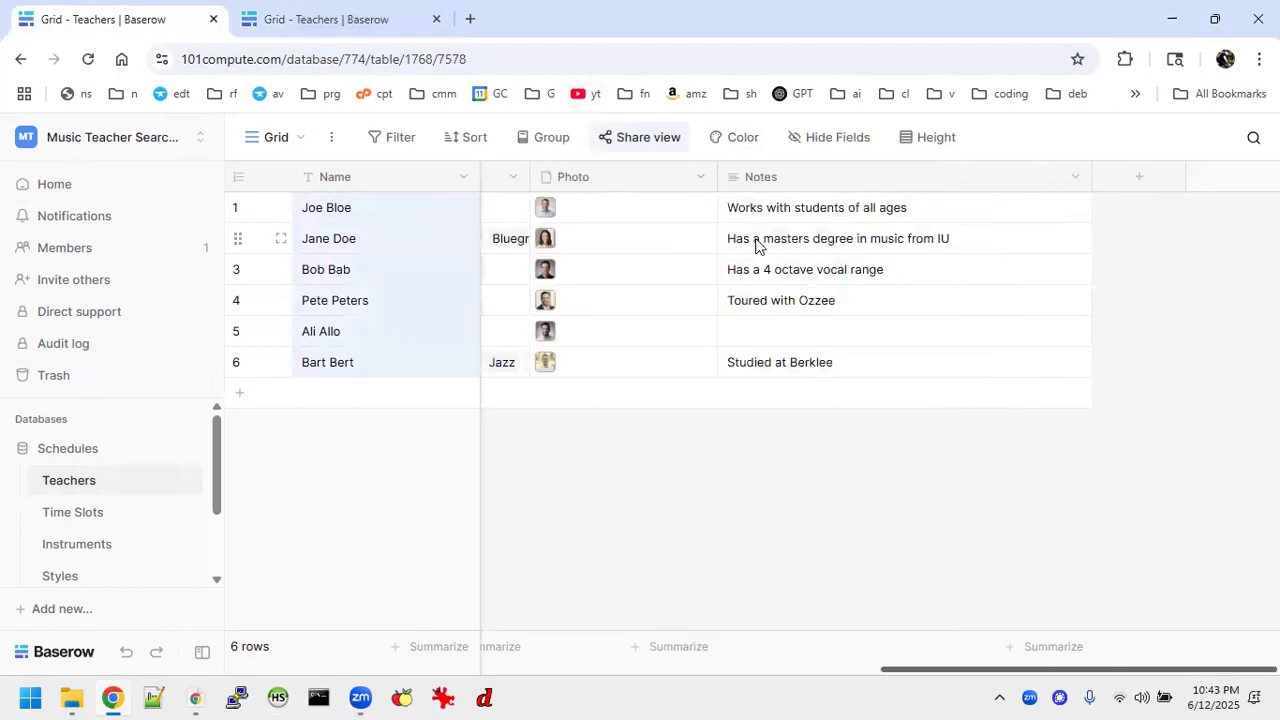
scroll(710, 253, left, 4)
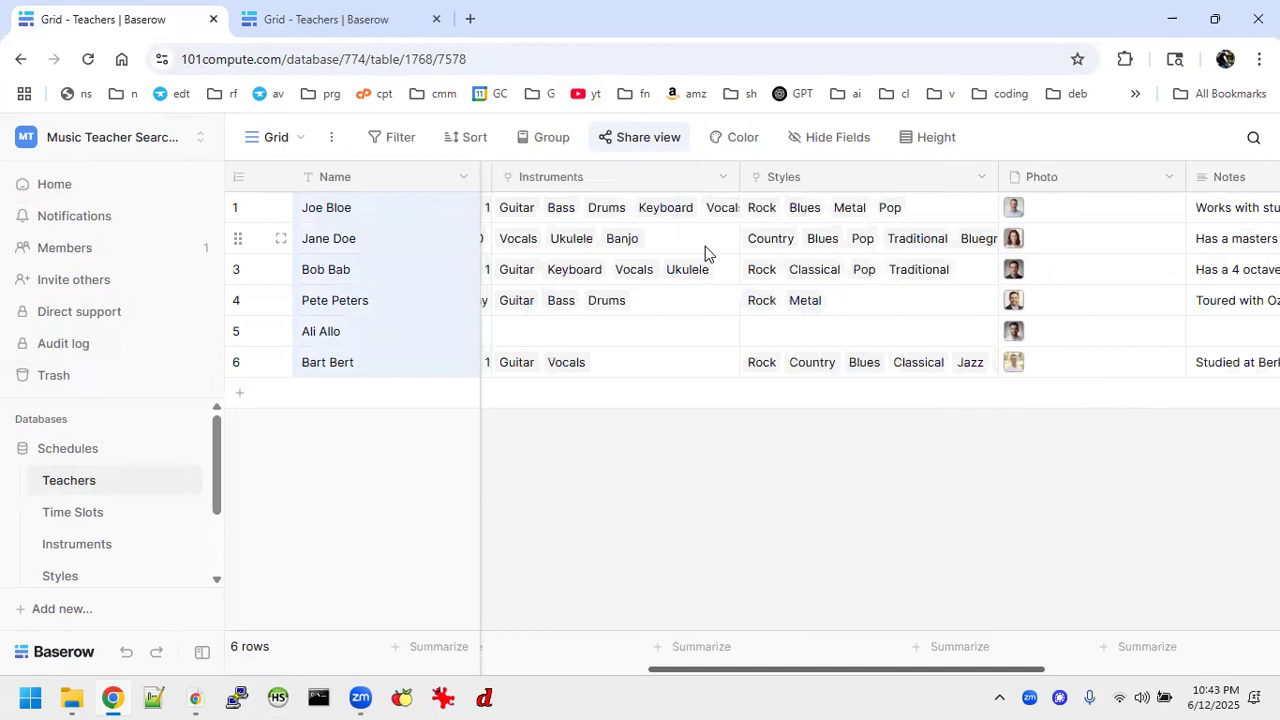
scroll(705, 246, right, 5)
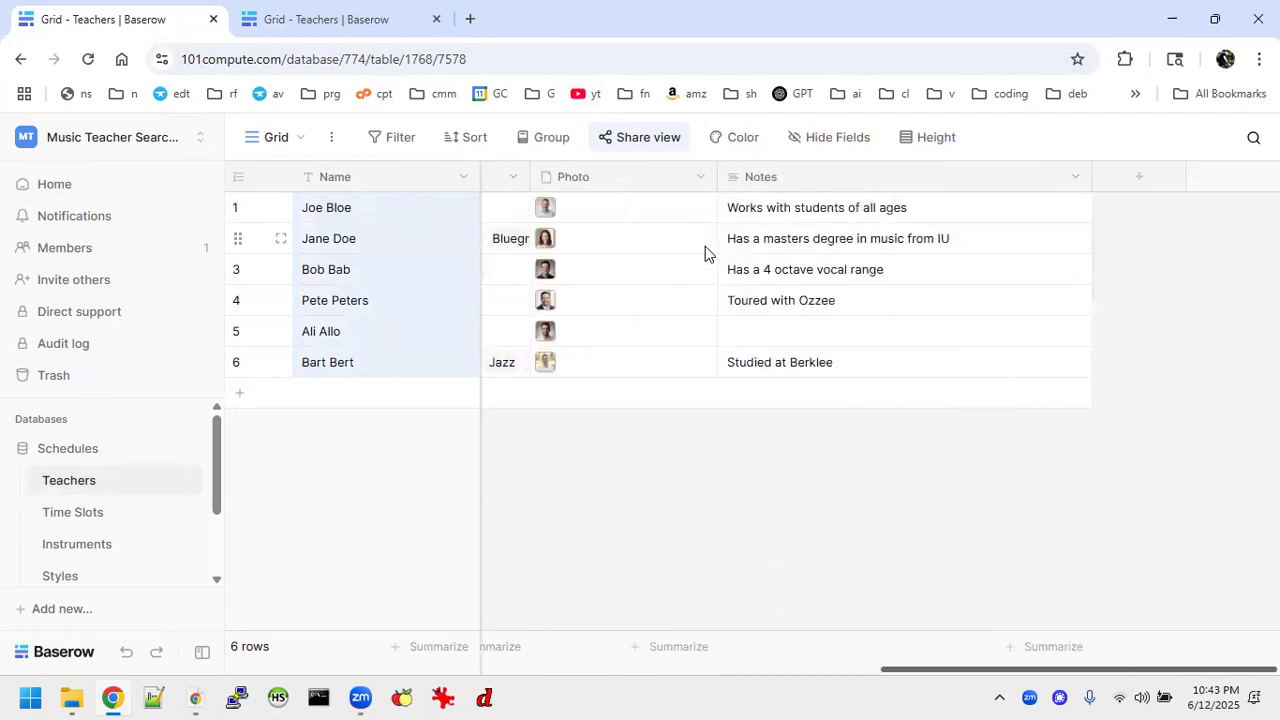
scroll(705, 246, left, 5)
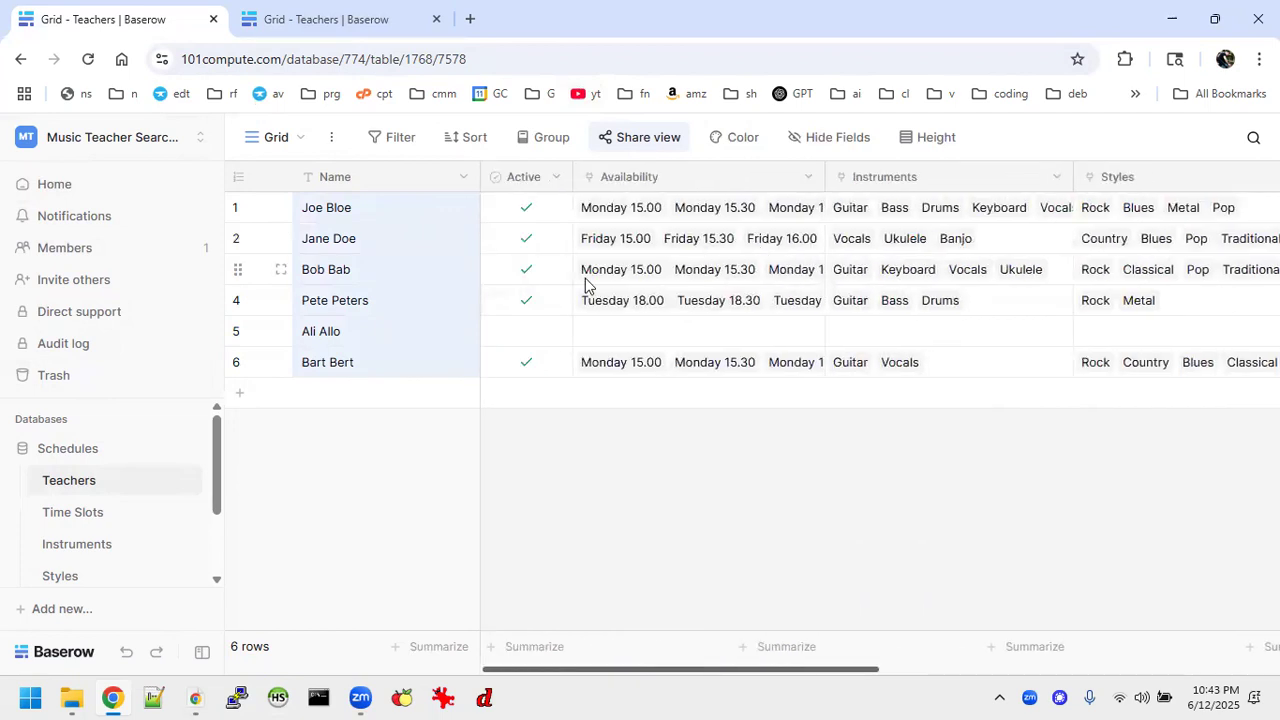
drag(520, 210, 545, 362)
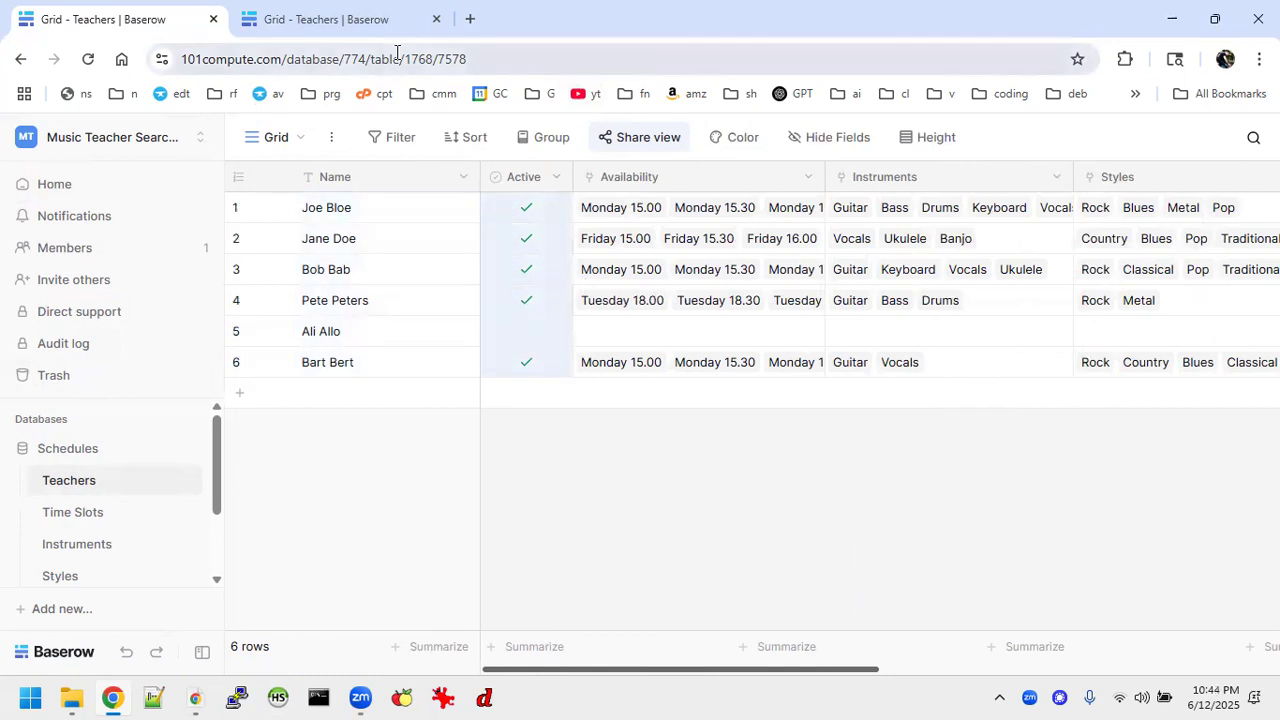
click(373, 30)
click(883, 212)
key(ctrl+v)
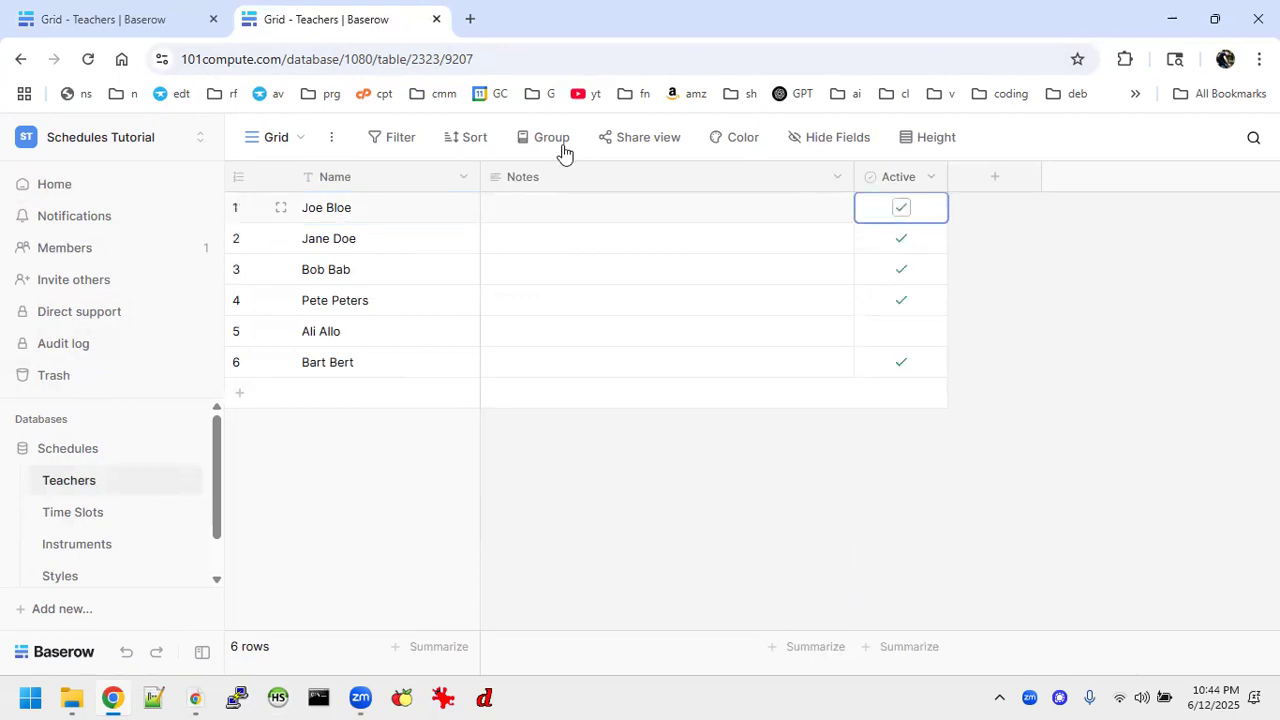
Copy the Notes entries of all six teachers from the finished table into the tutorial table's Notes field.
click(120, 20)
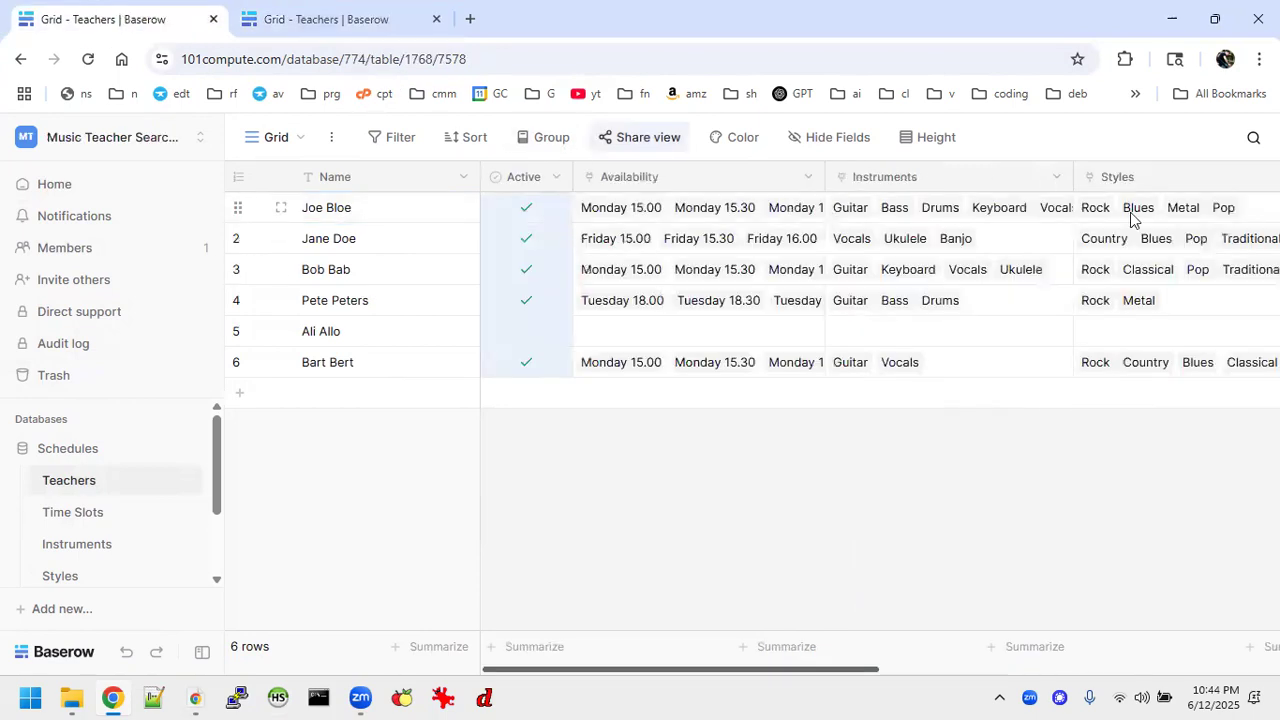
scroll(1125, 228, right, 10)
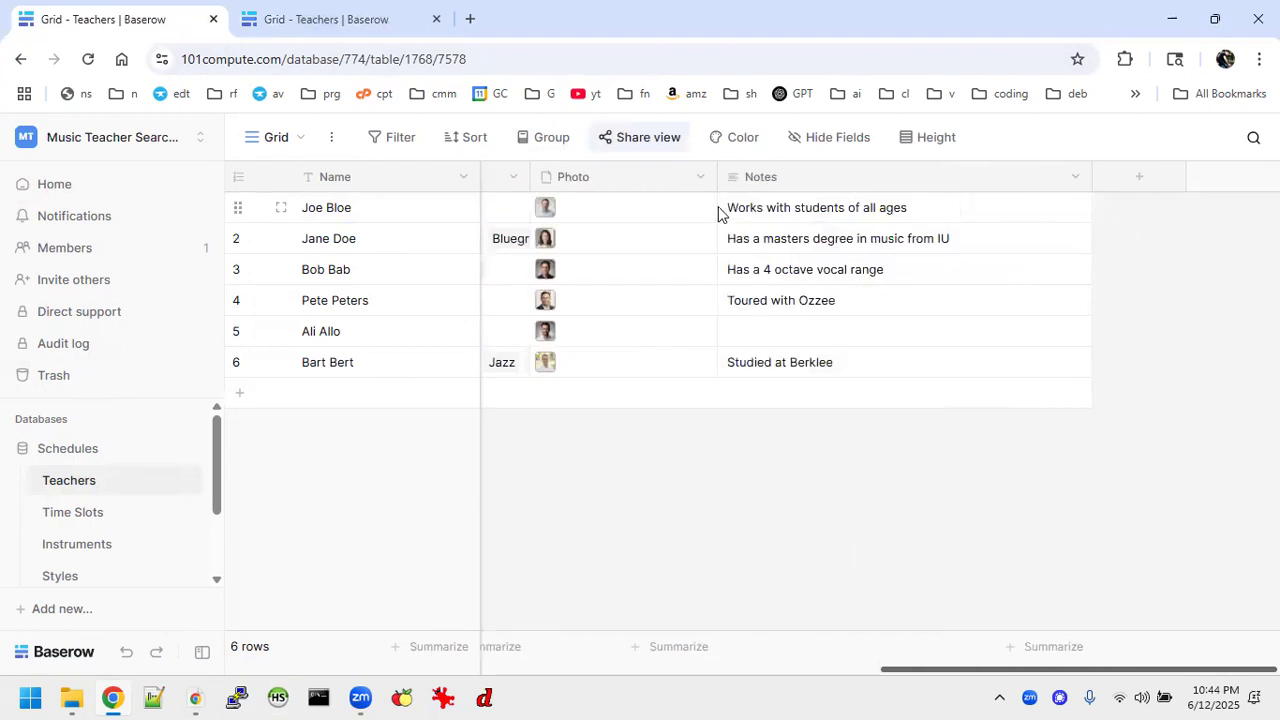
drag(723, 211, 836, 370)
key(ctrl+c)
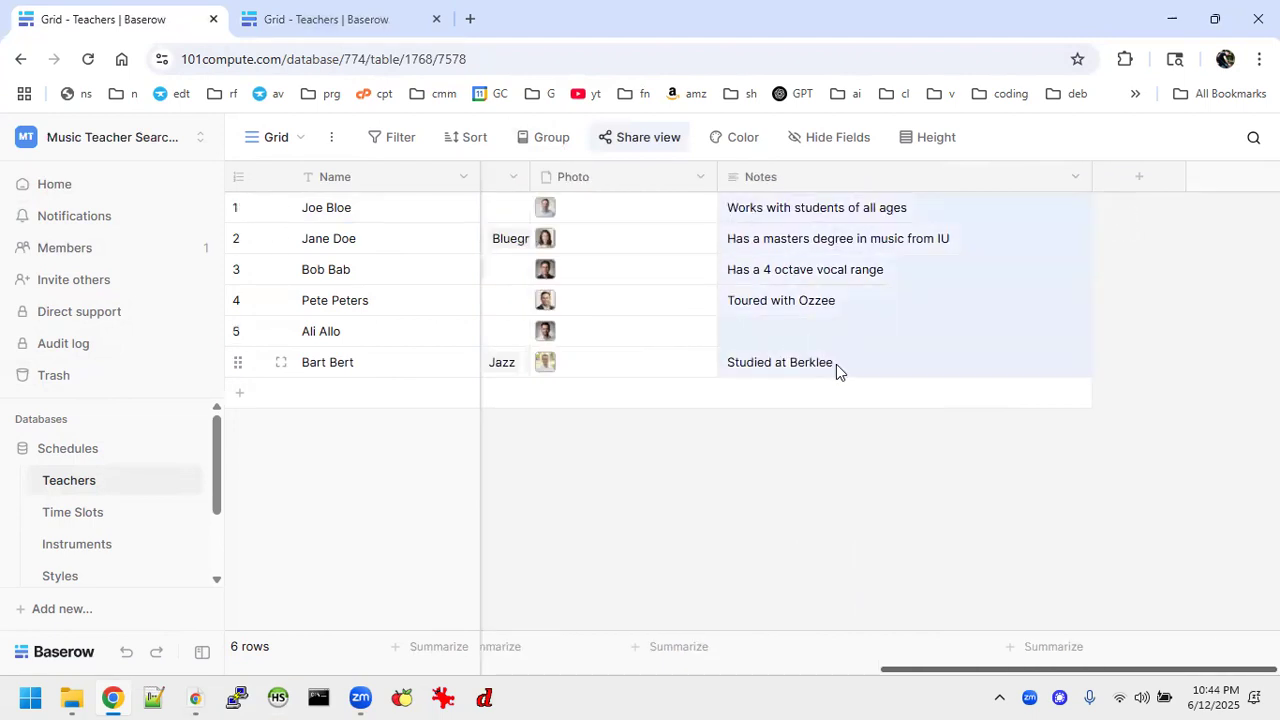
click(330, 19)
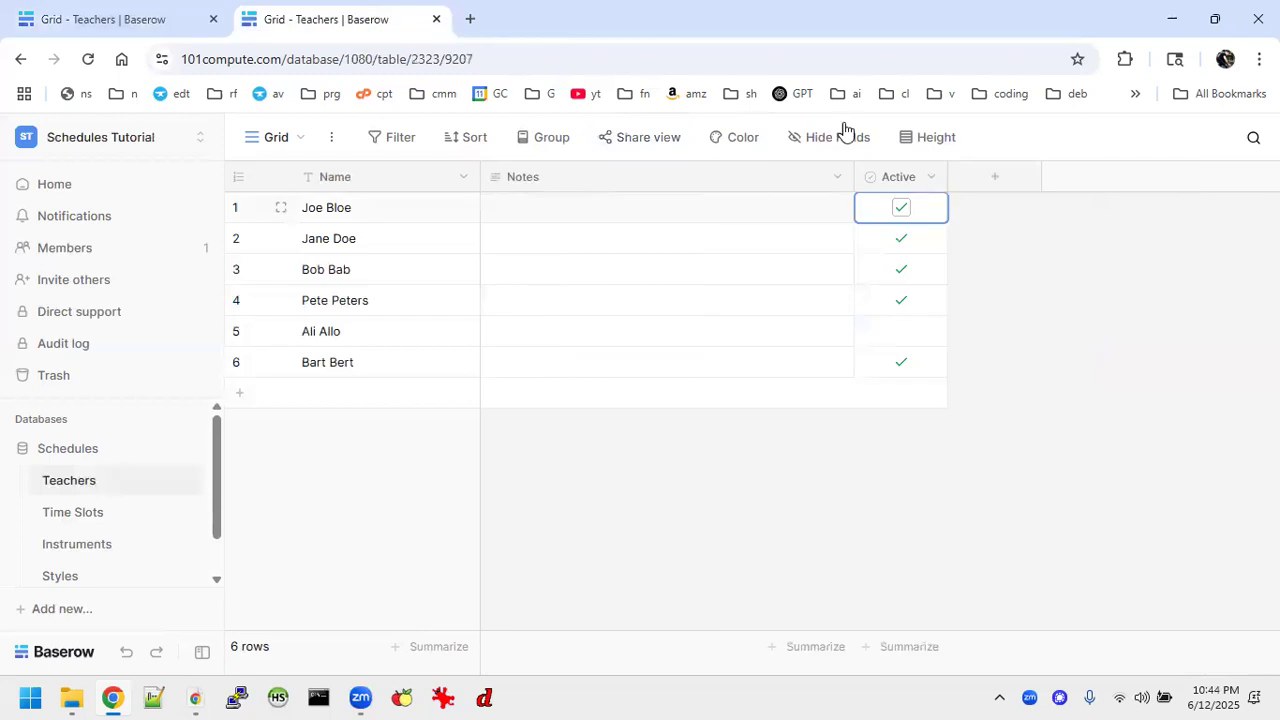
click(603, 208)
key(ctrl+v)
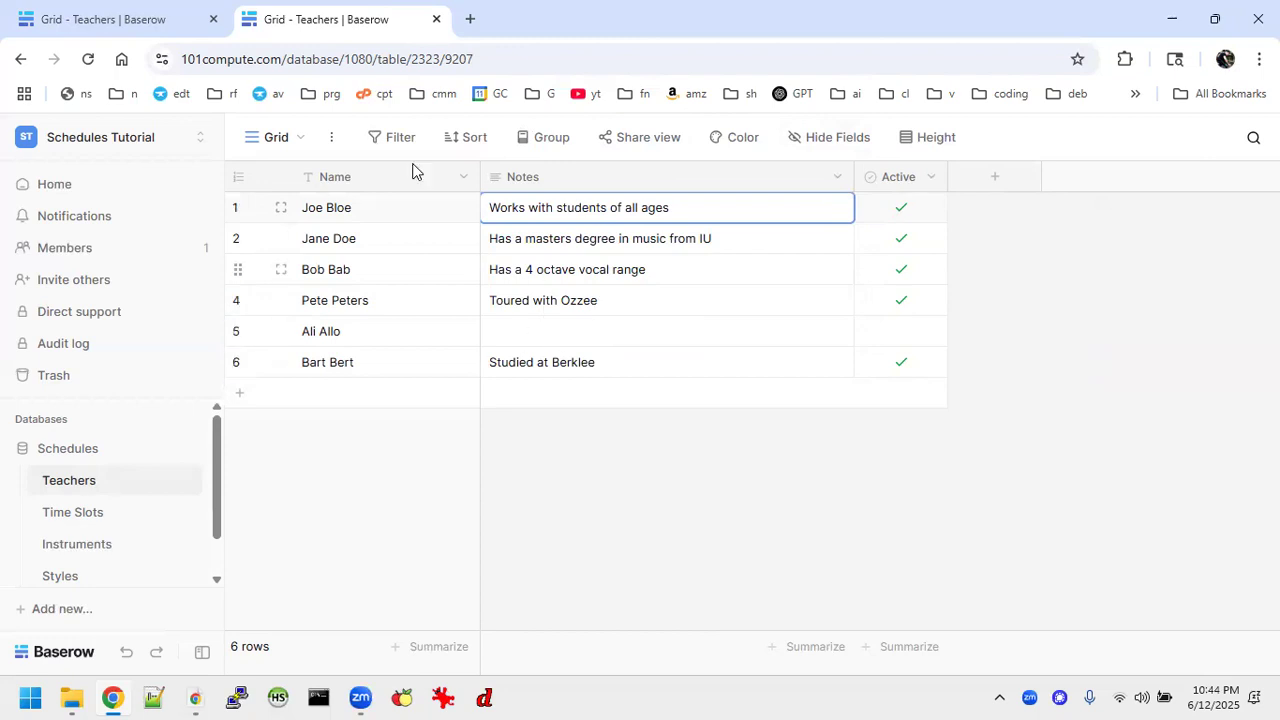
Examine the settings of the Availability field in the finished Teachers table, leaving them as they are.
click(125, 15)
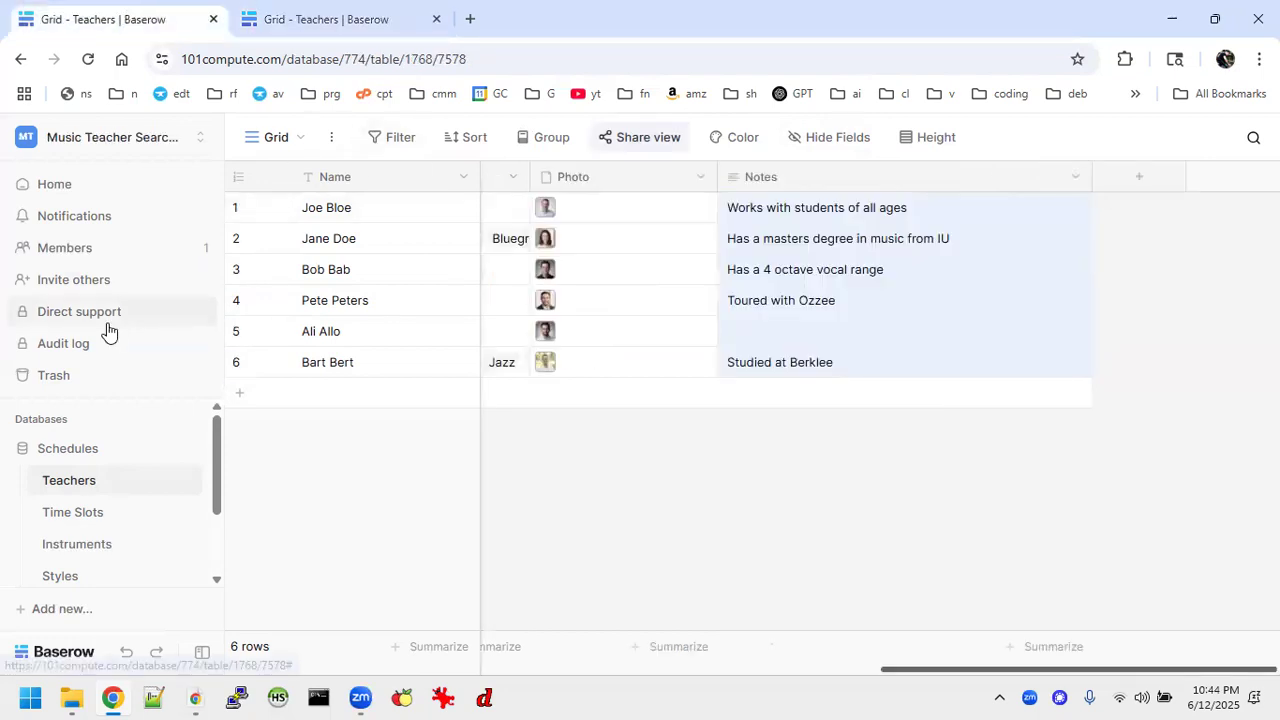
scroll(304, 283, right, 5)
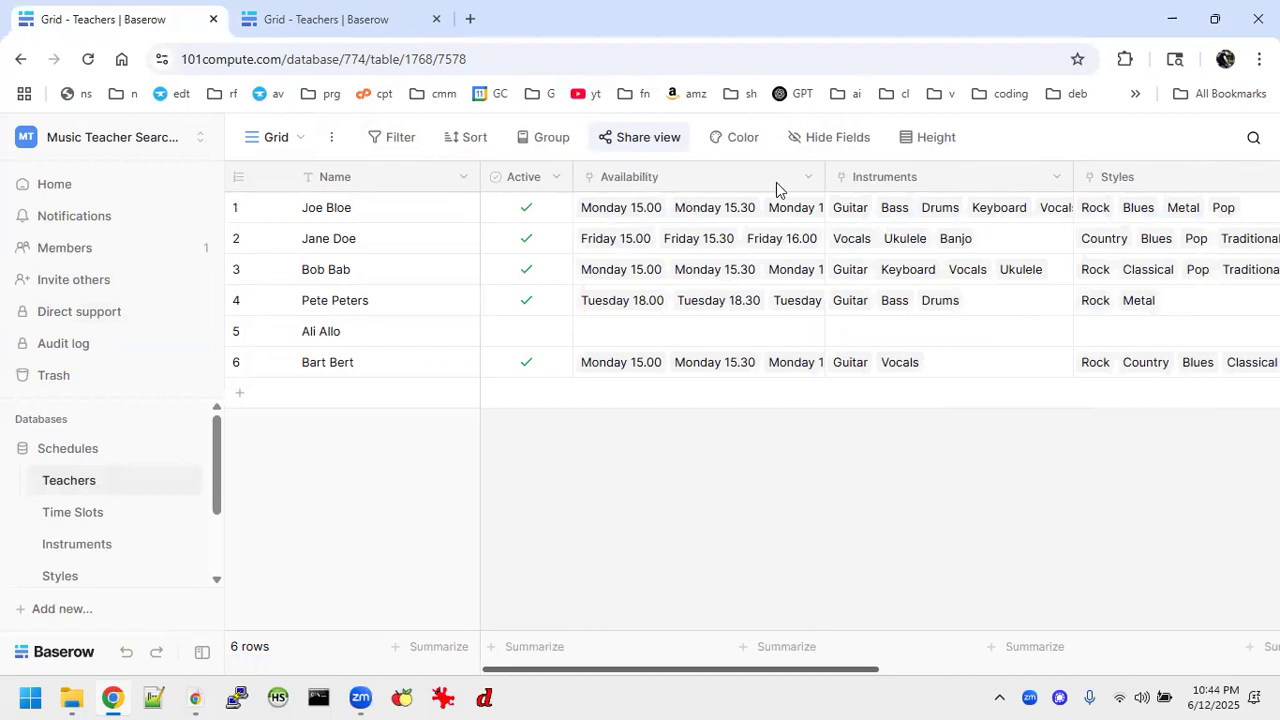
click(806, 178)
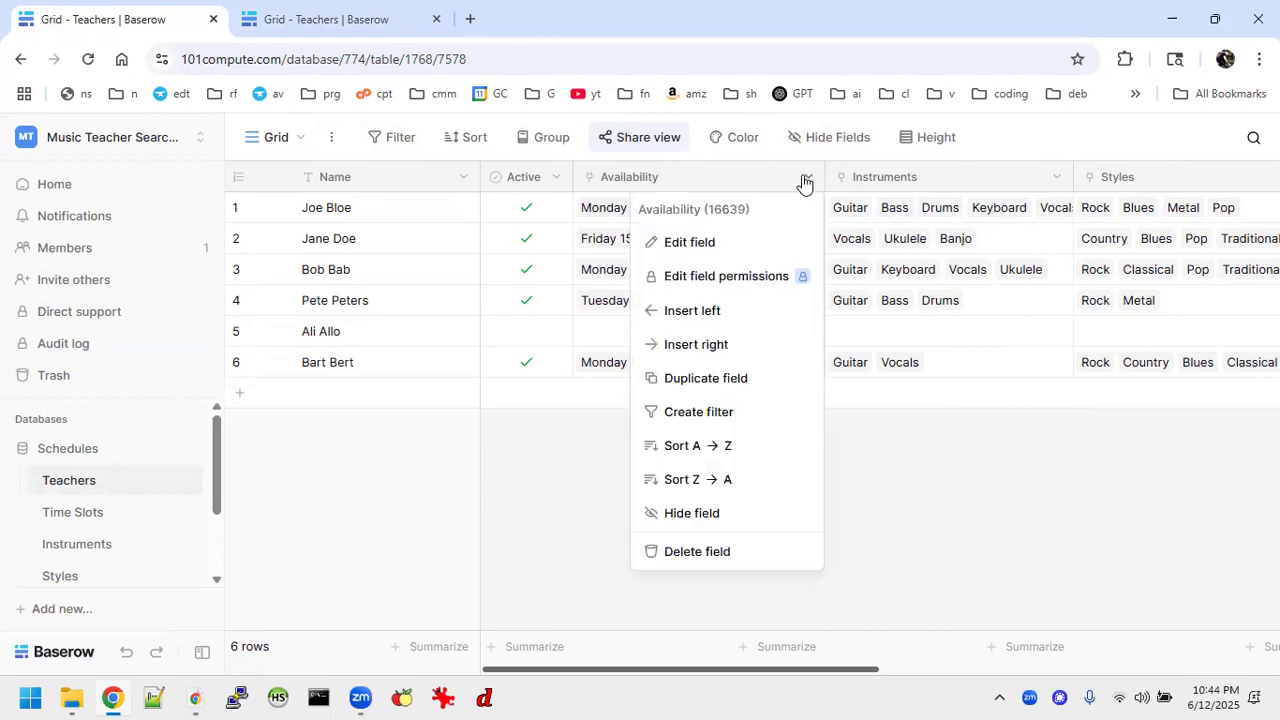
click(707, 244)
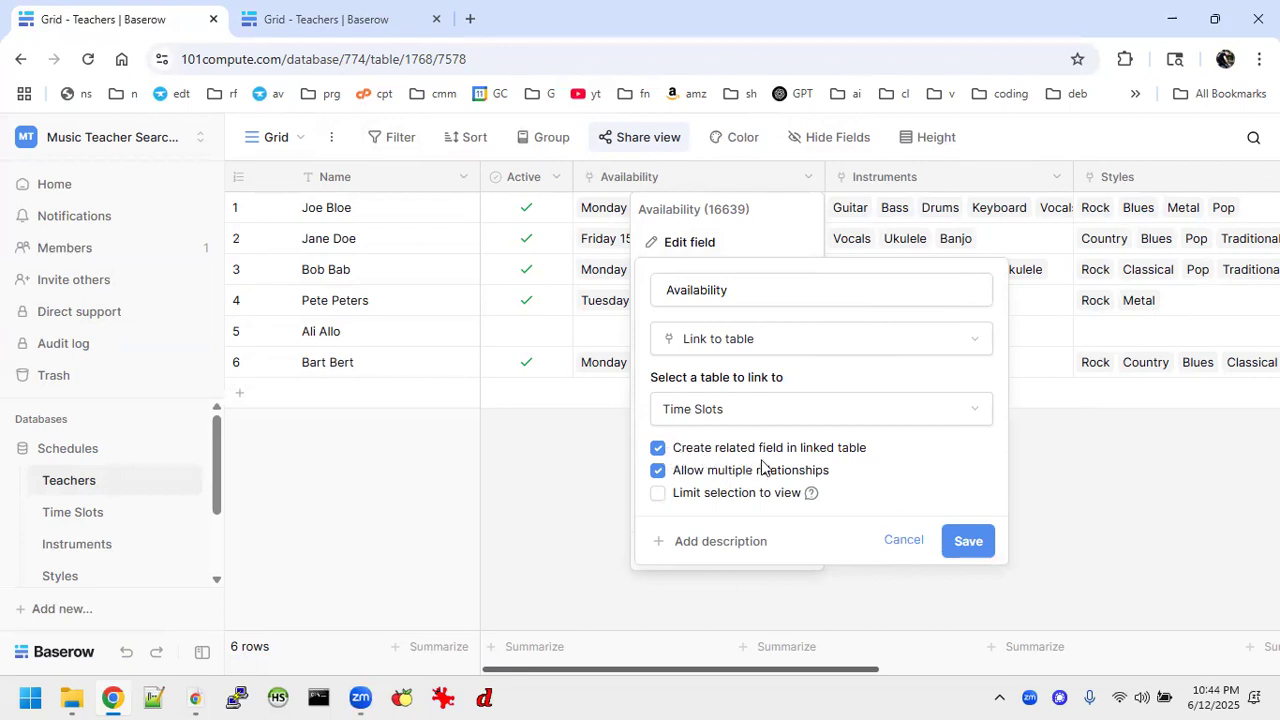
click(905, 540)
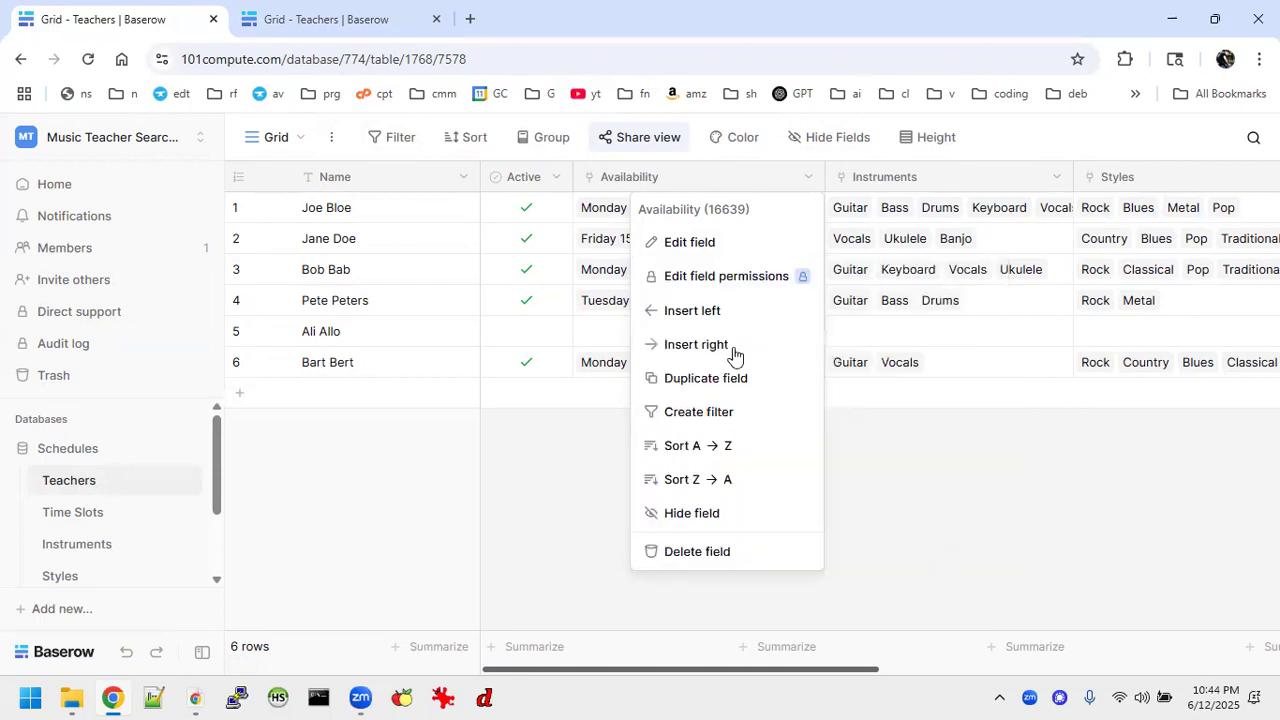
click(518, 458)
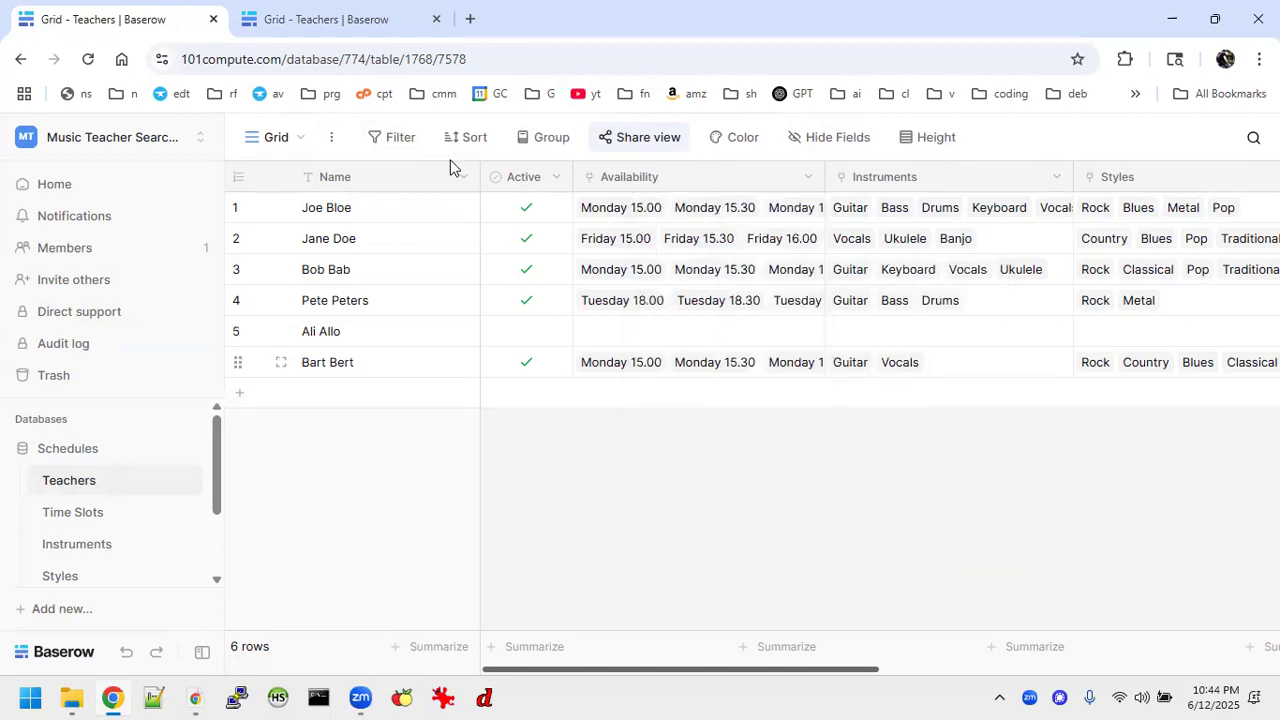
Add a Link to table field named Availability to the tutorial's Teachers table, linked to Time Slots.
mouse_move(358, 15)
click(368, 28)
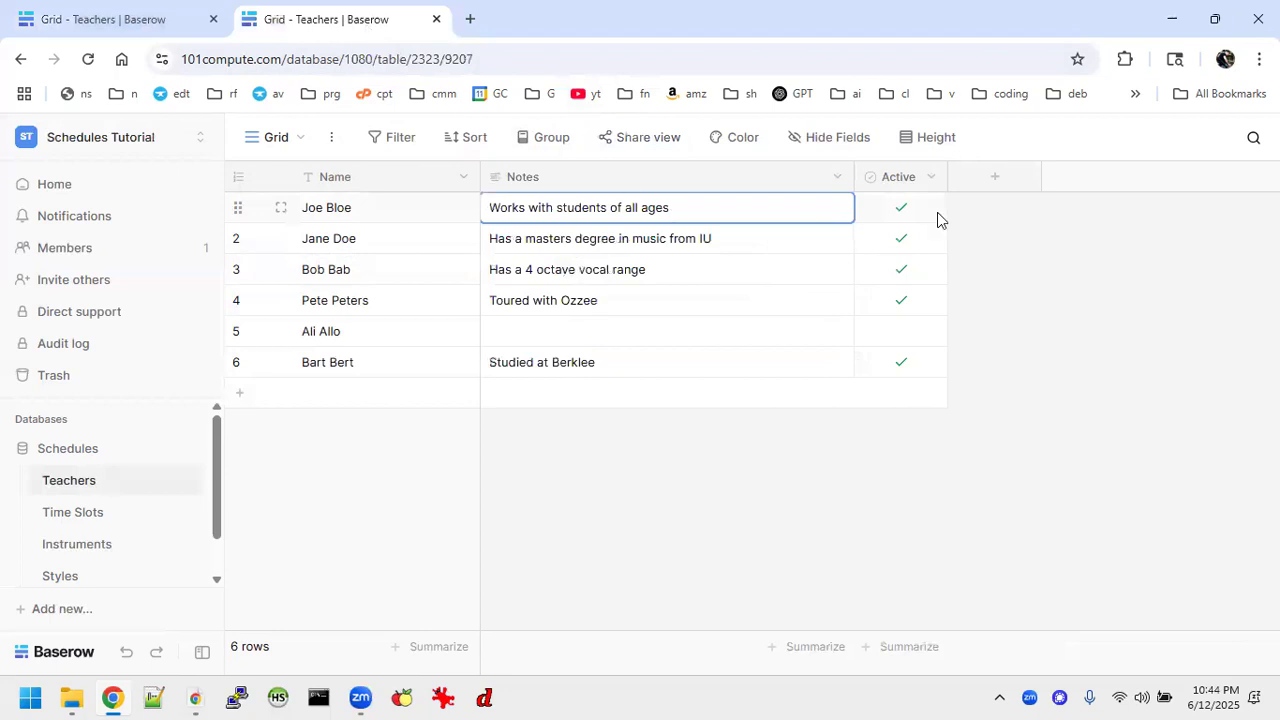
click(990, 185)
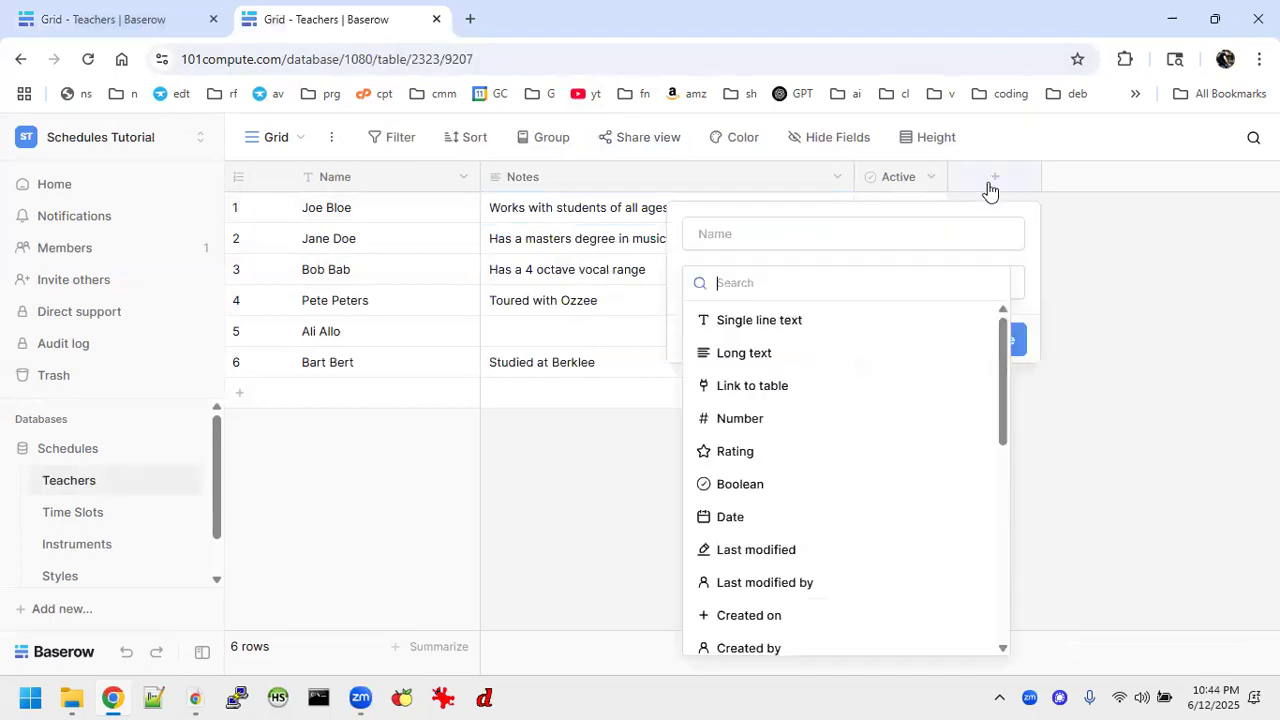
click(810, 390)
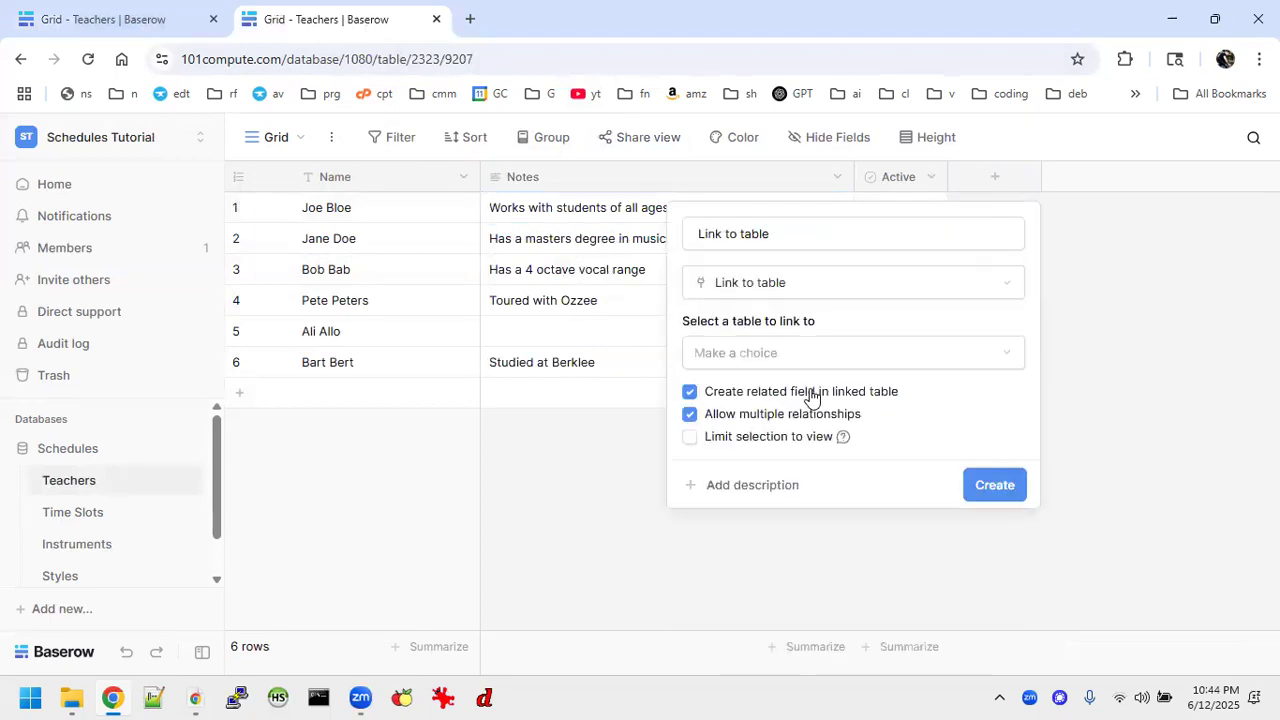
triple_click(789, 248)
key(BackSpace)
text(Availabilithy)
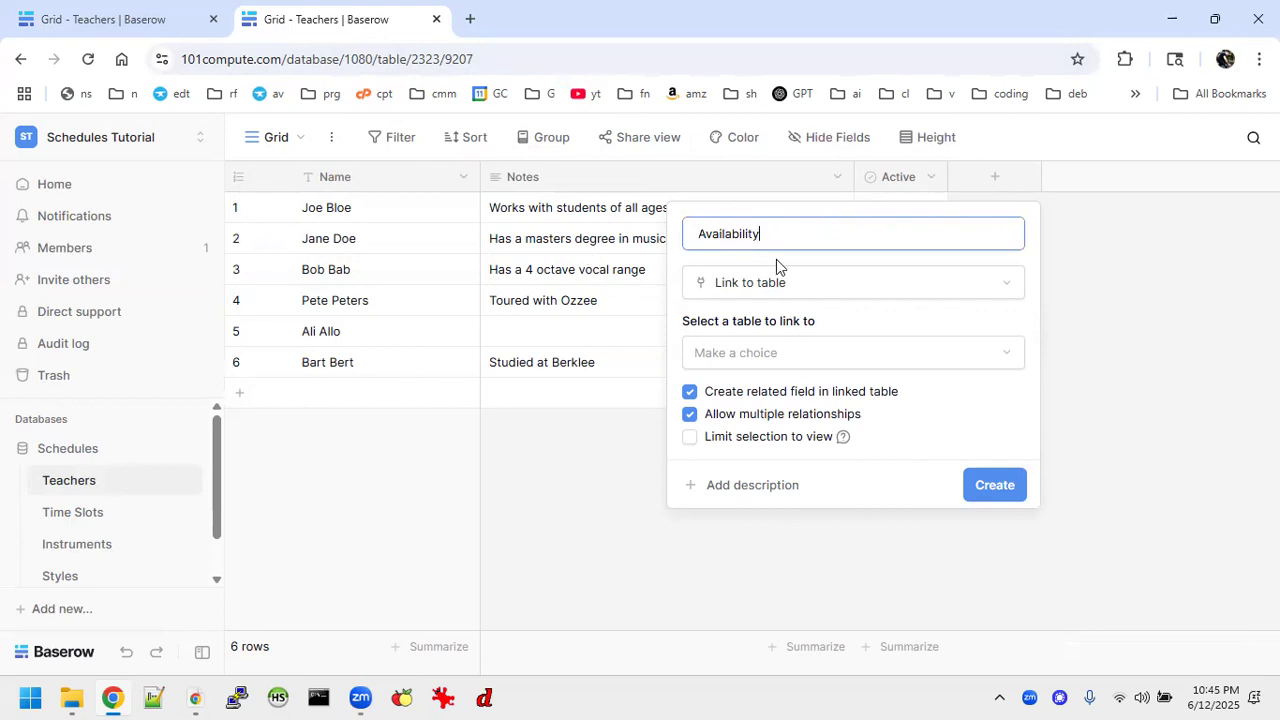
click(760, 353)
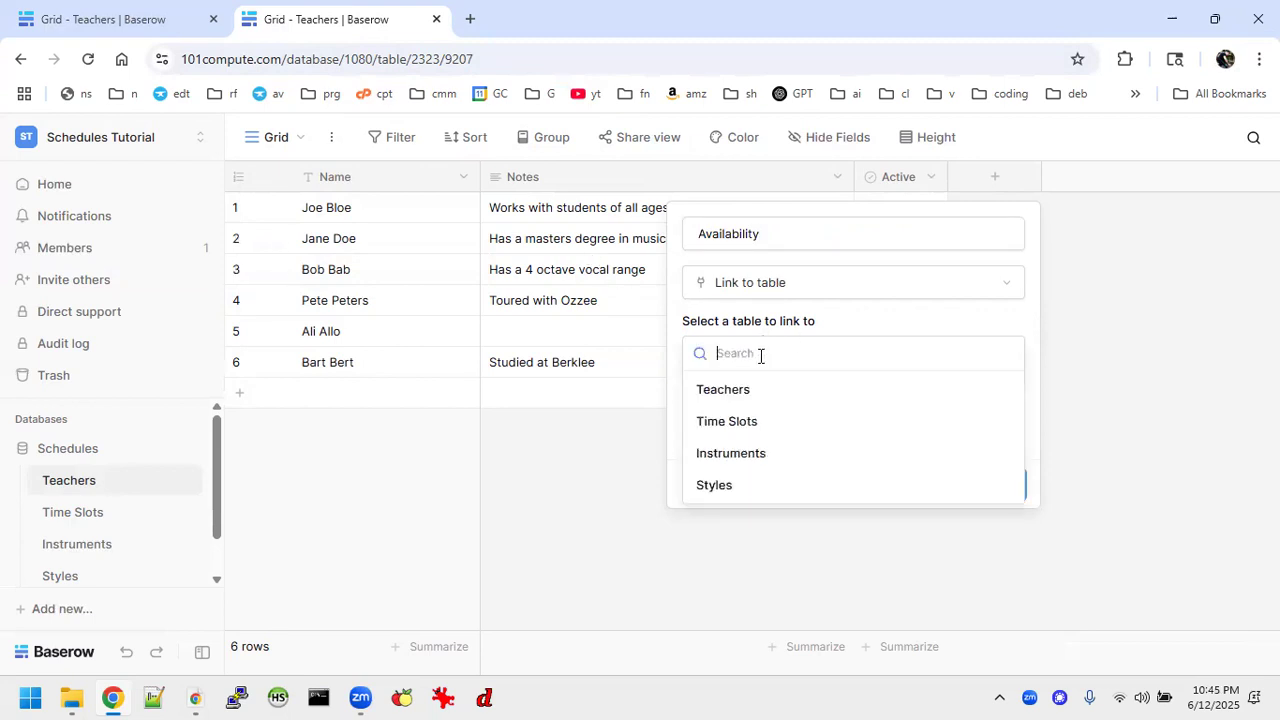
click(740, 424)
click(995, 486)
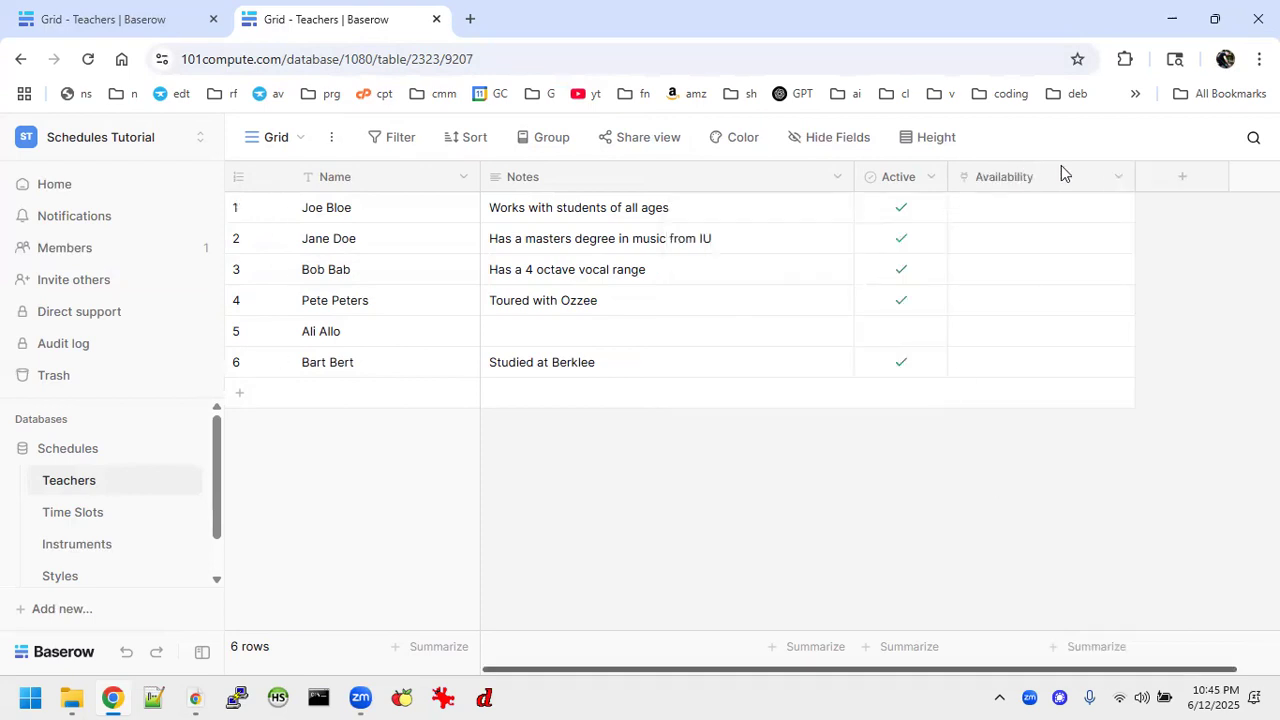
Add a Link to table field named Instruments to the tutorial's Teachers table, linked to the Instruments table.
click(1182, 186)
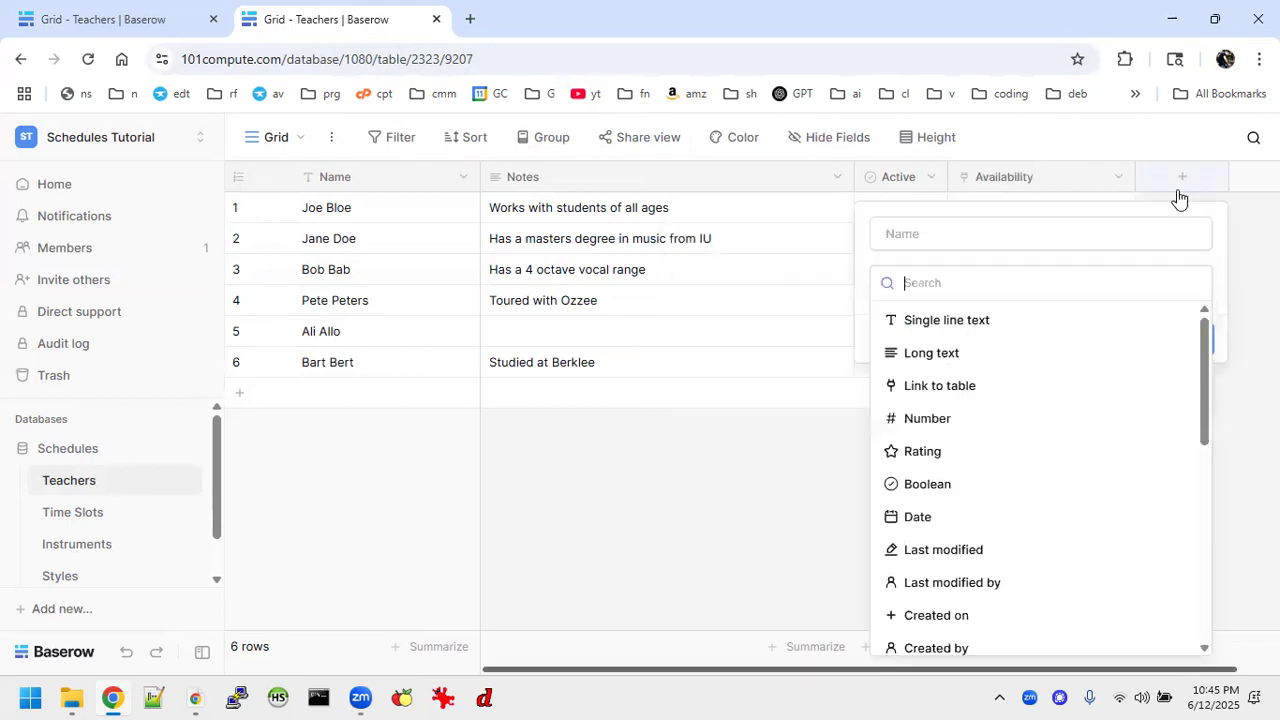
click(945, 388)
drag(968, 234, 754, 218)
text(Instruments)
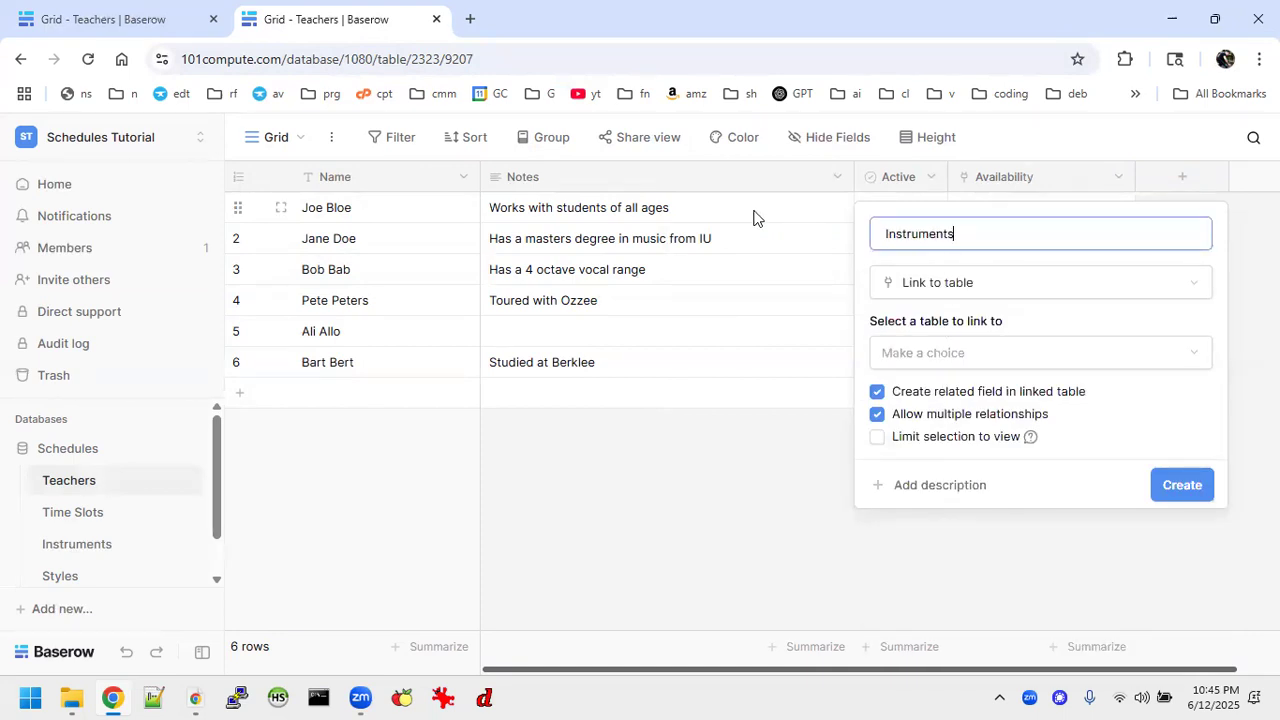
click(1015, 352)
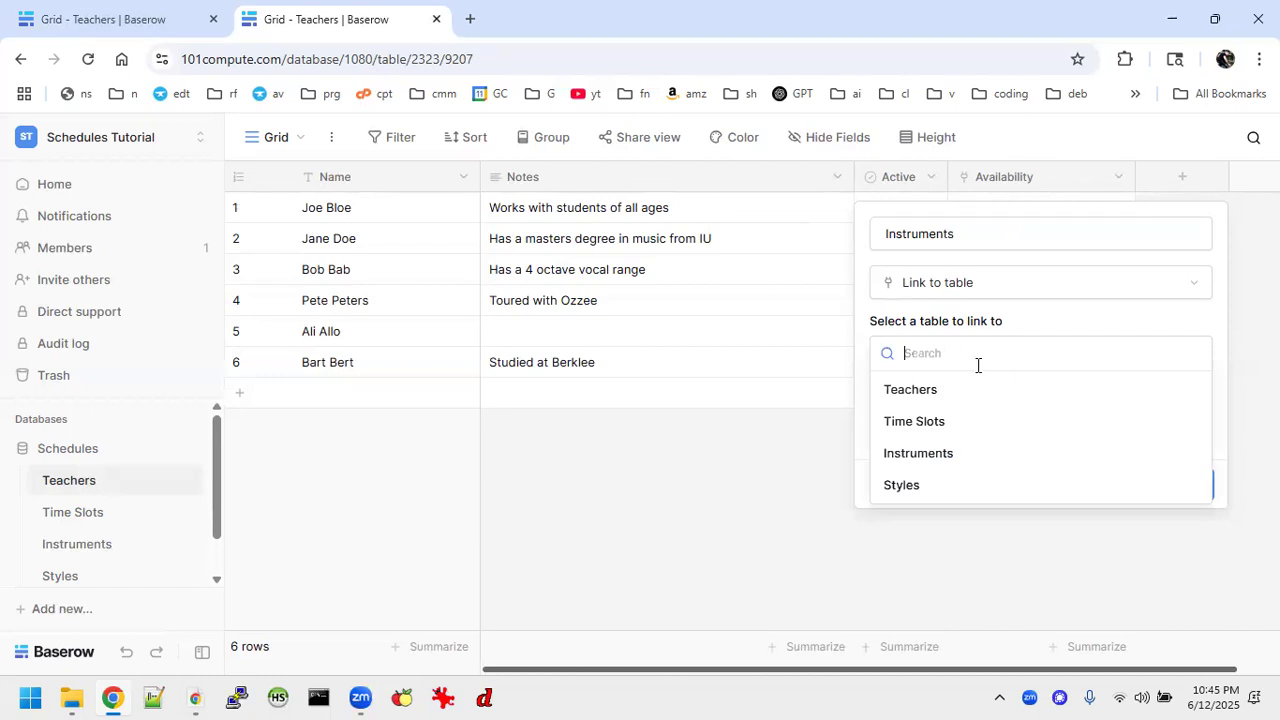
click(920, 451)
click(1182, 484)
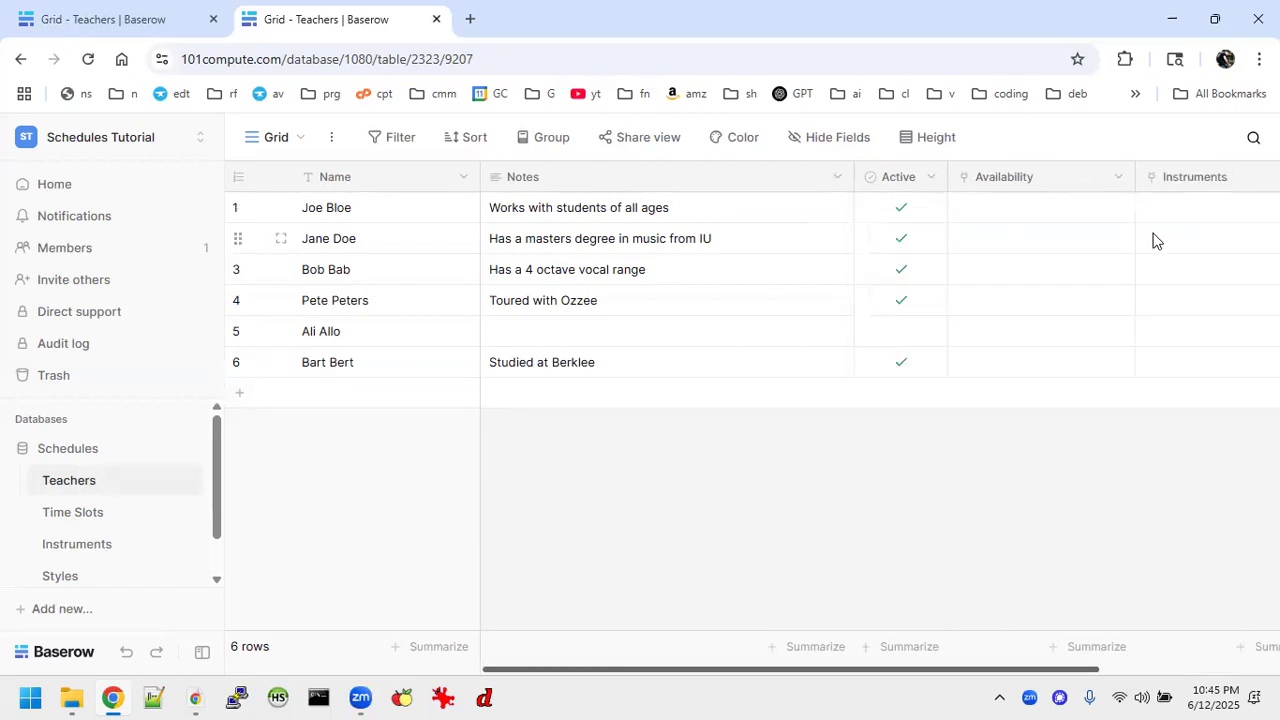
Add a Link to table field named Styles to the tutorial's Teachers table, linked to the Styles table.
click(1134, 180)
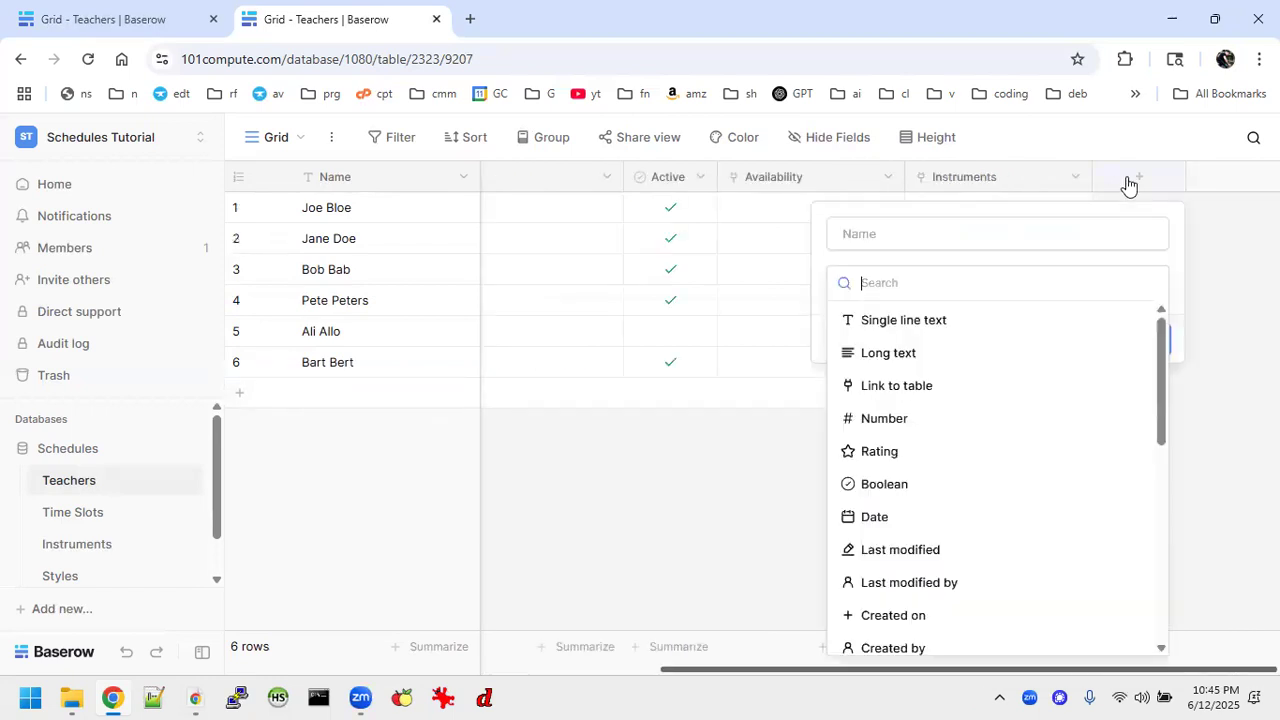
key(BackSpace)
key(BackSpace)
text(Style)
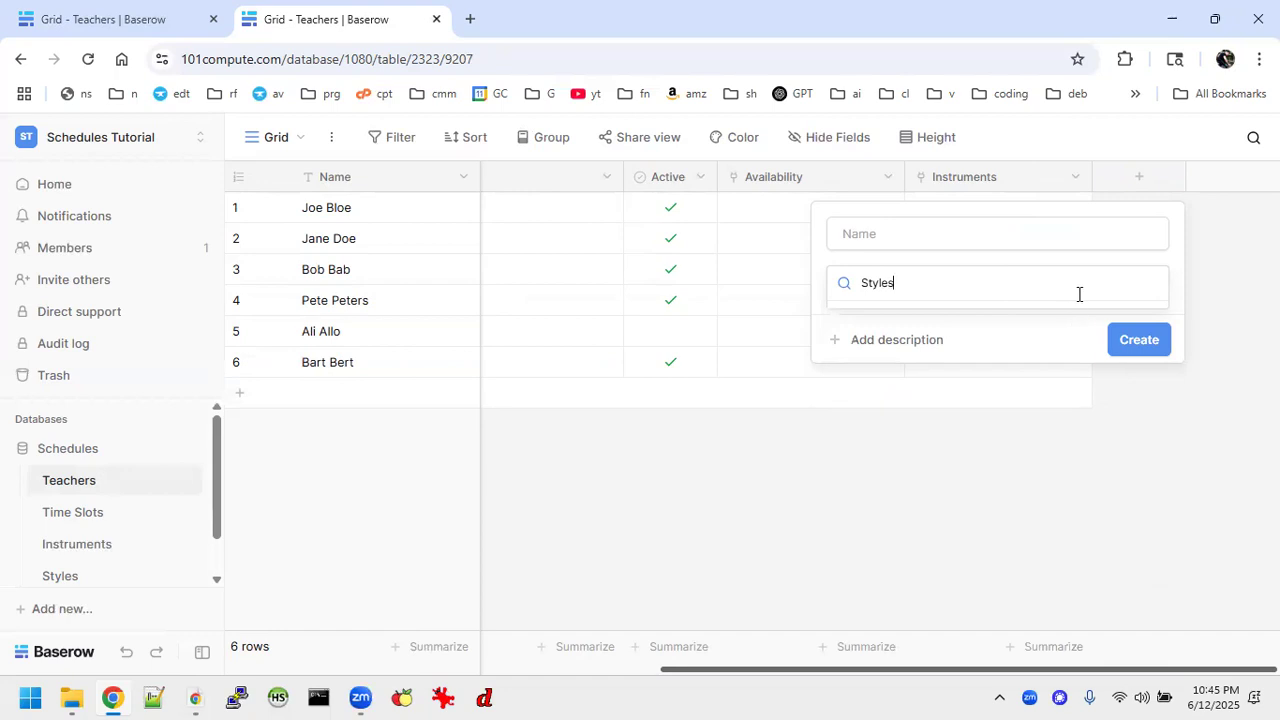
text(s)
key(ctrl+a)
key(BackSpace)
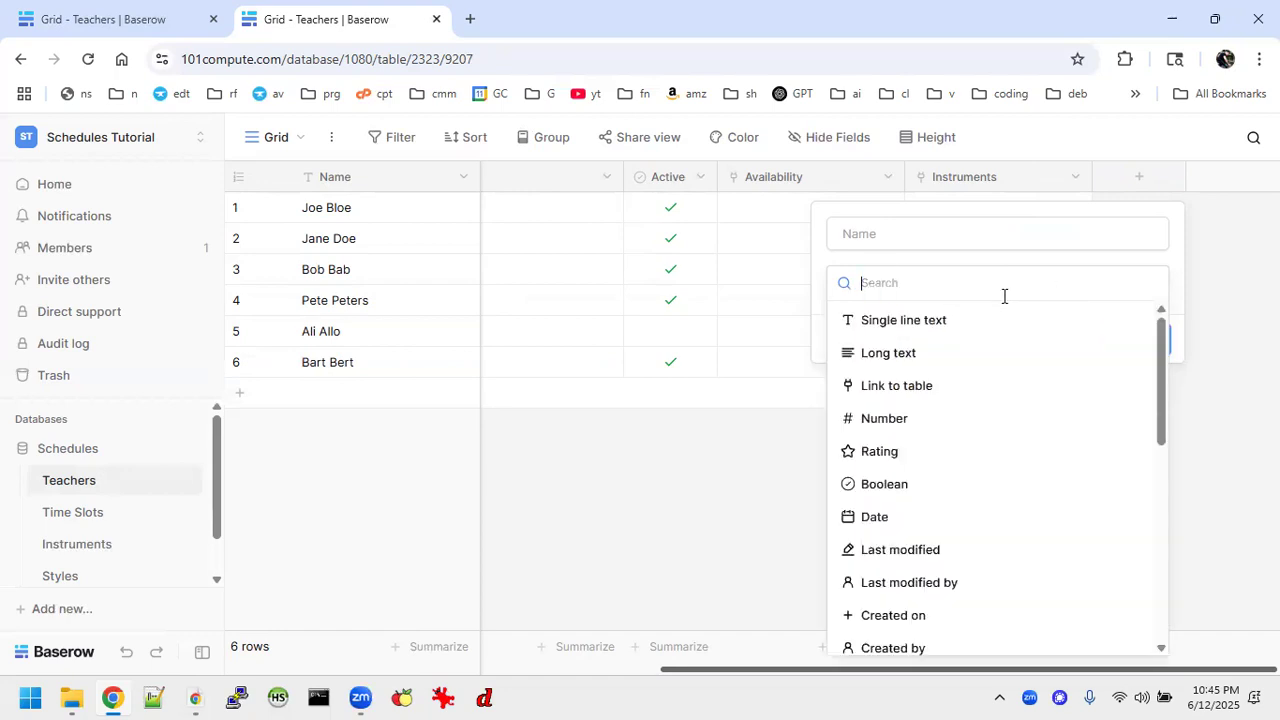
click(896, 386)
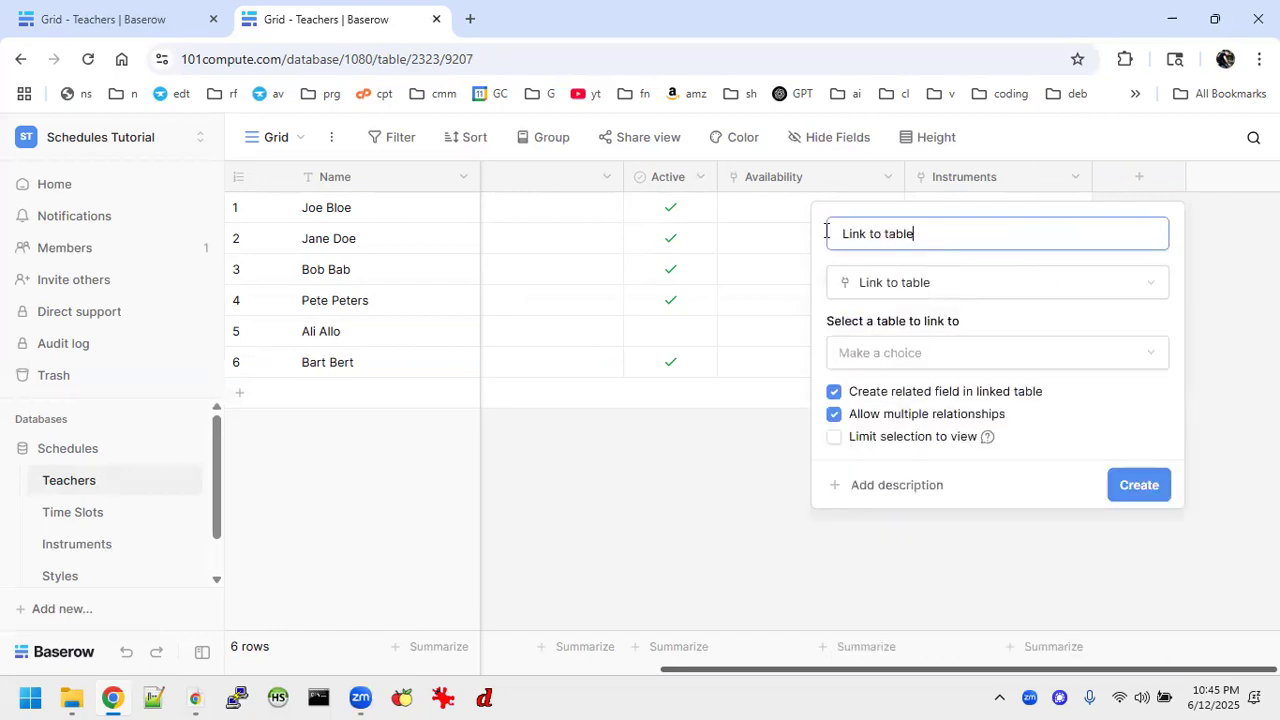
text(Styles)
click(935, 355)
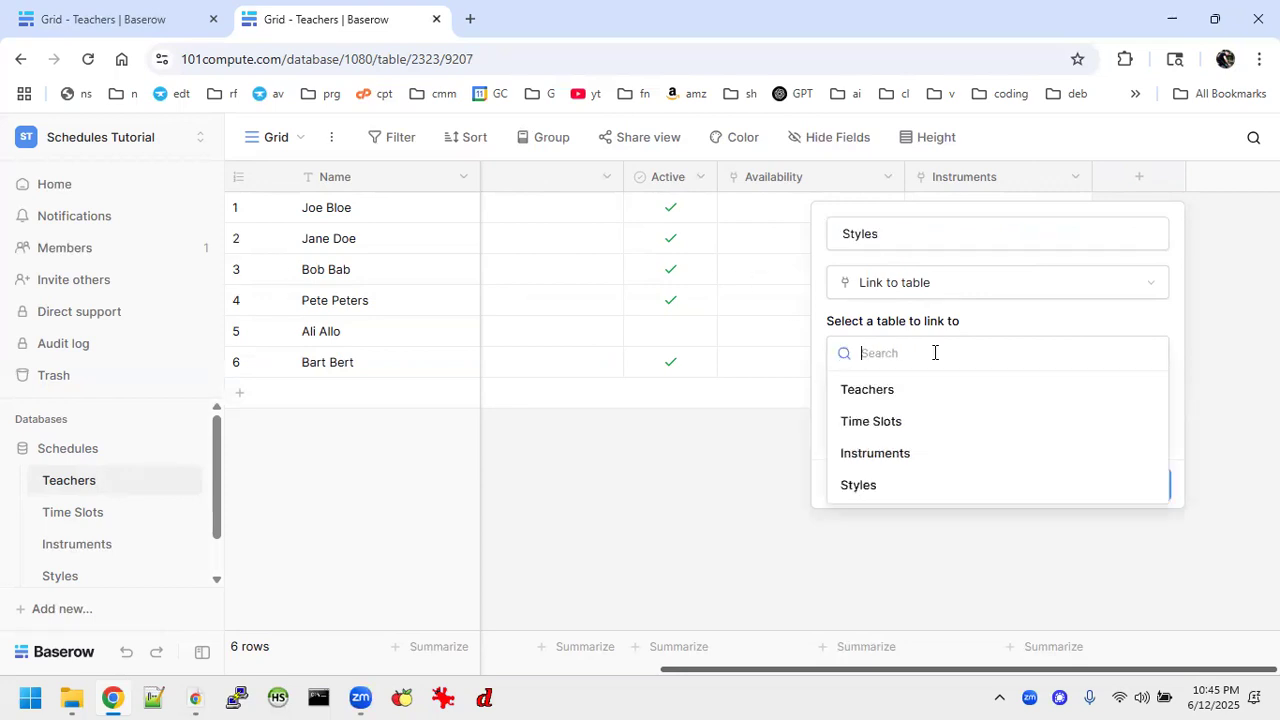
click(866, 486)
click(1139, 484)
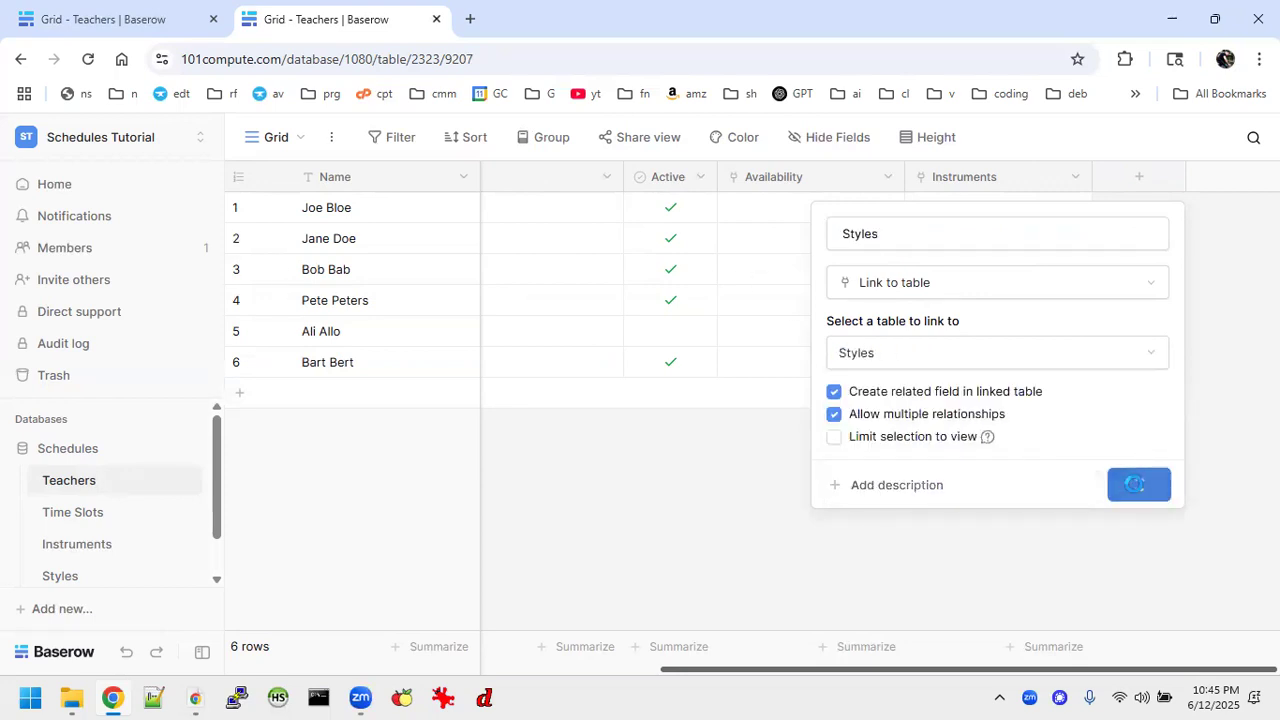
Add a File field named Image to the tutorial's Teachers table, after the Styles field.
scroll(1070, 245, right, 2)
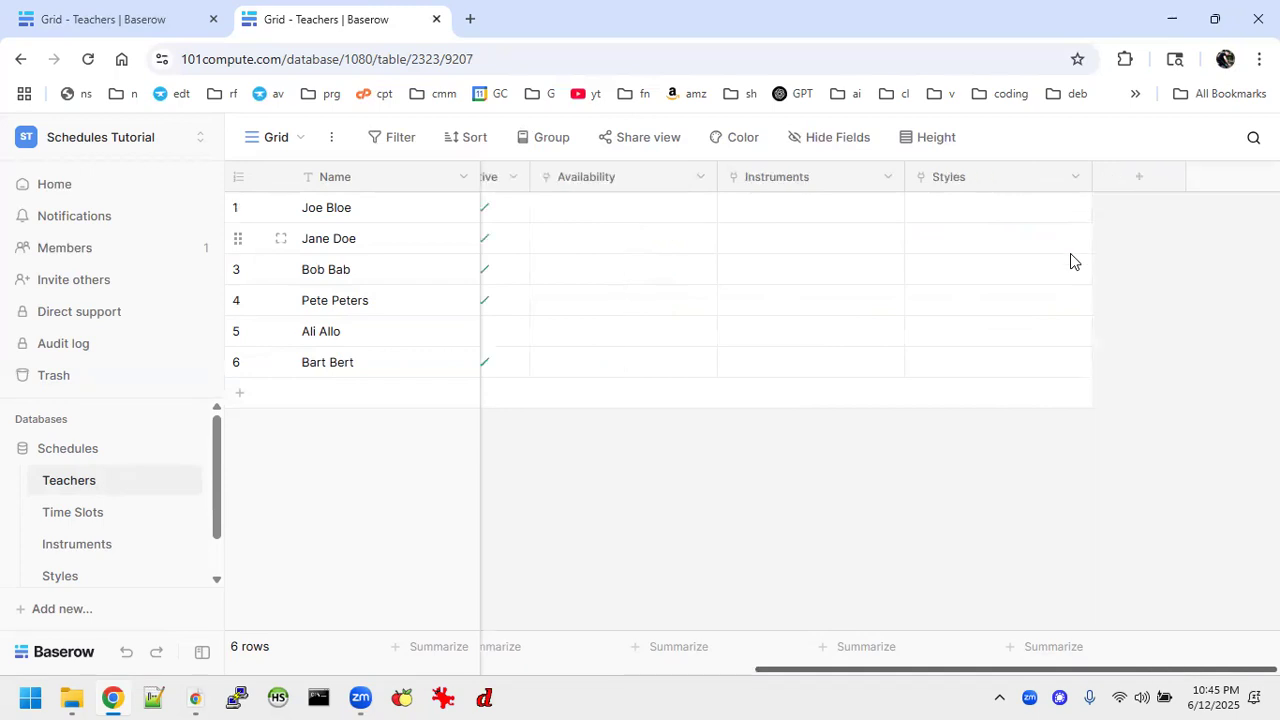
click(1142, 177)
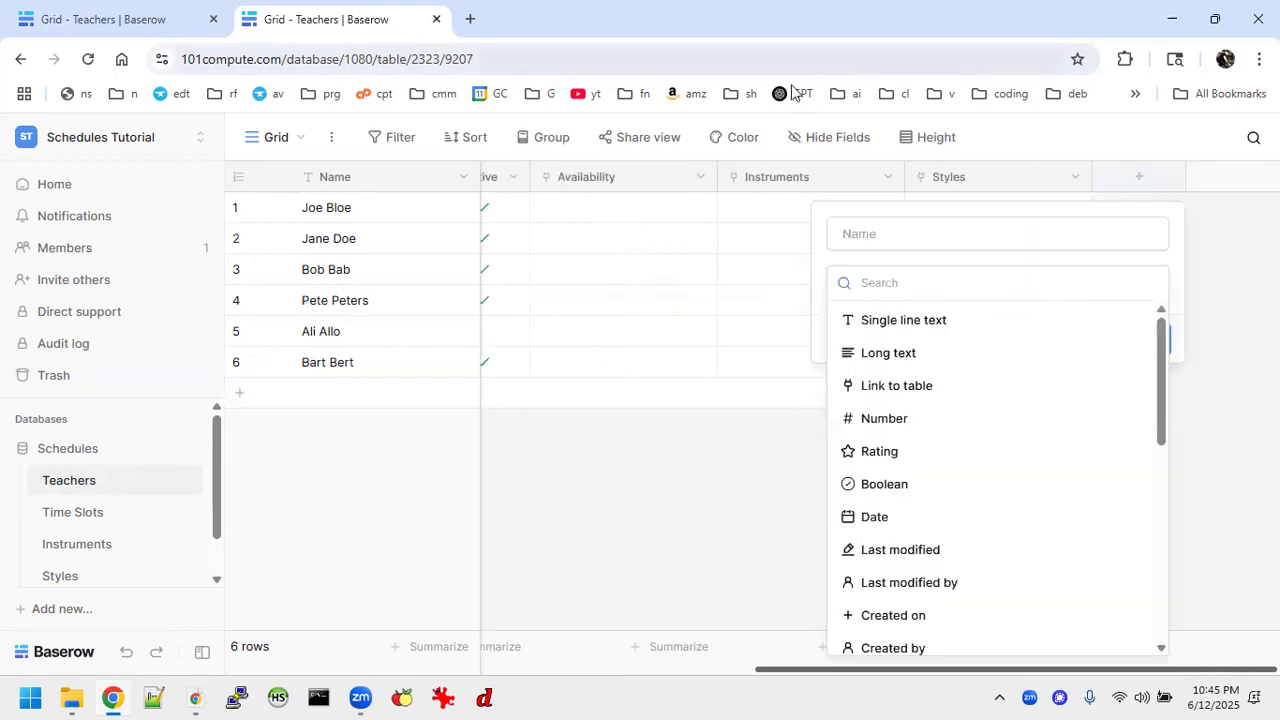
scroll(956, 393, down, 4)
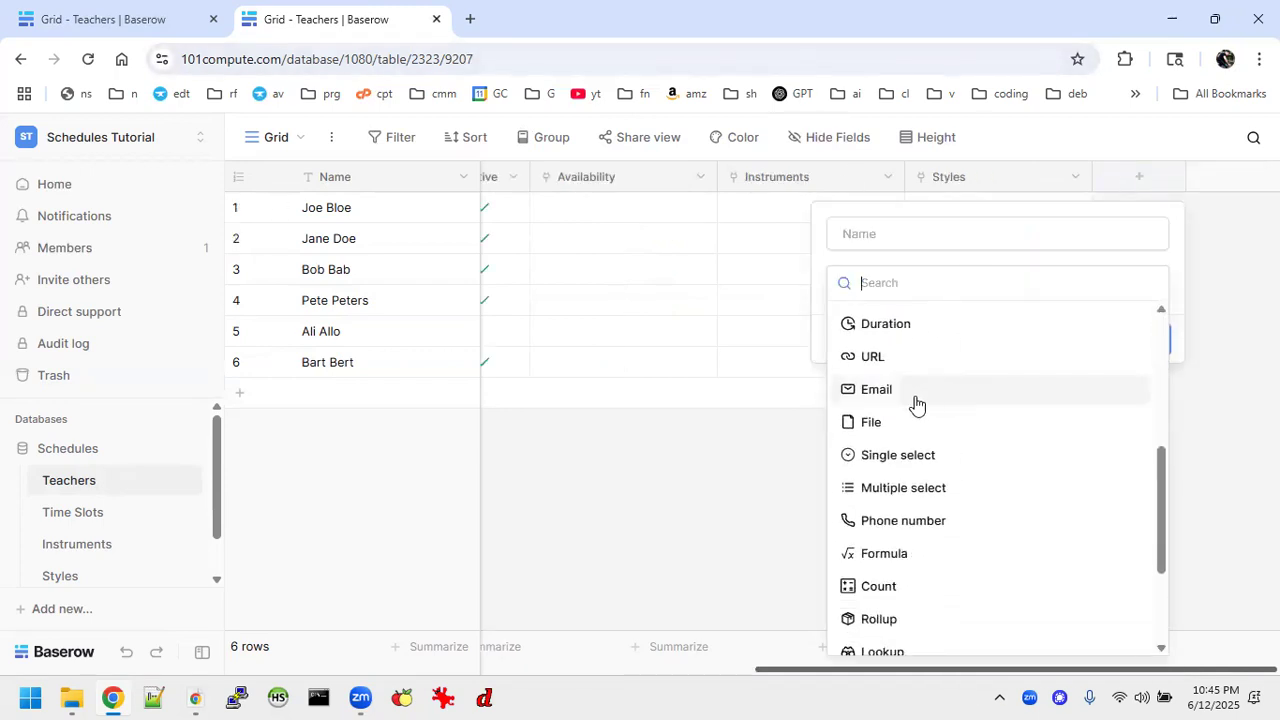
click(881, 422)
double_click(935, 236)
text(Image)
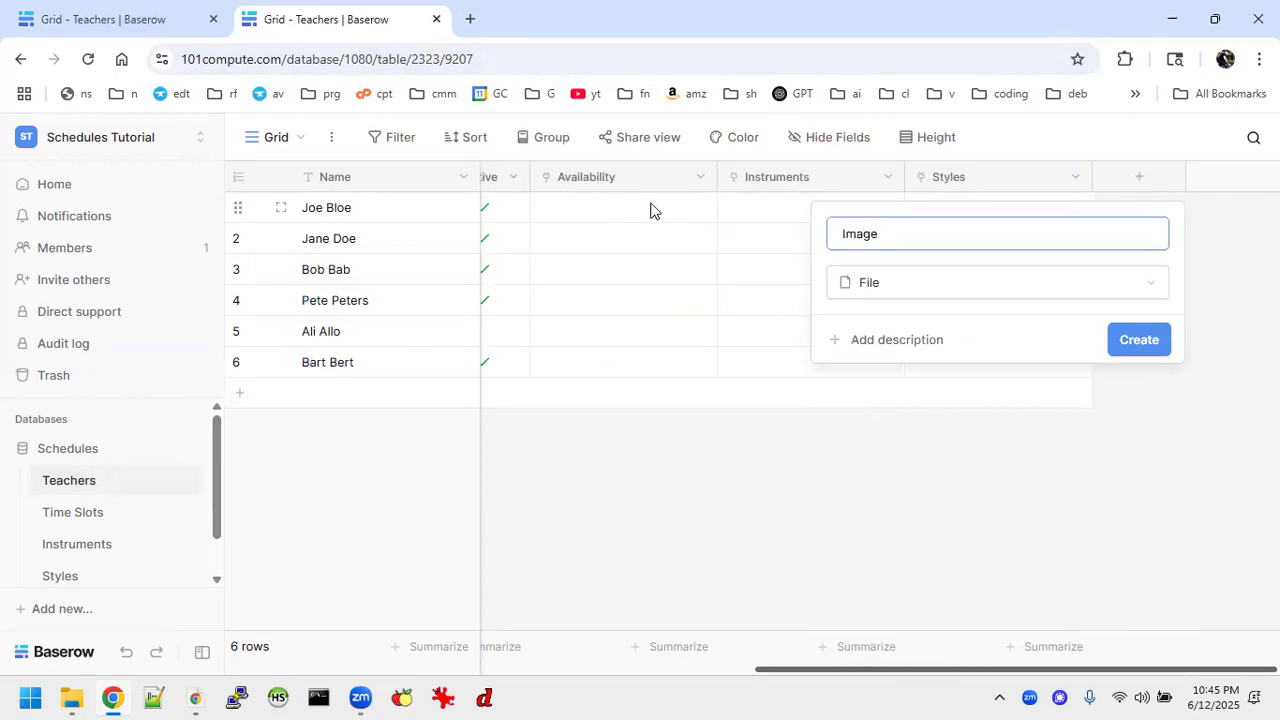
click(1139, 339)
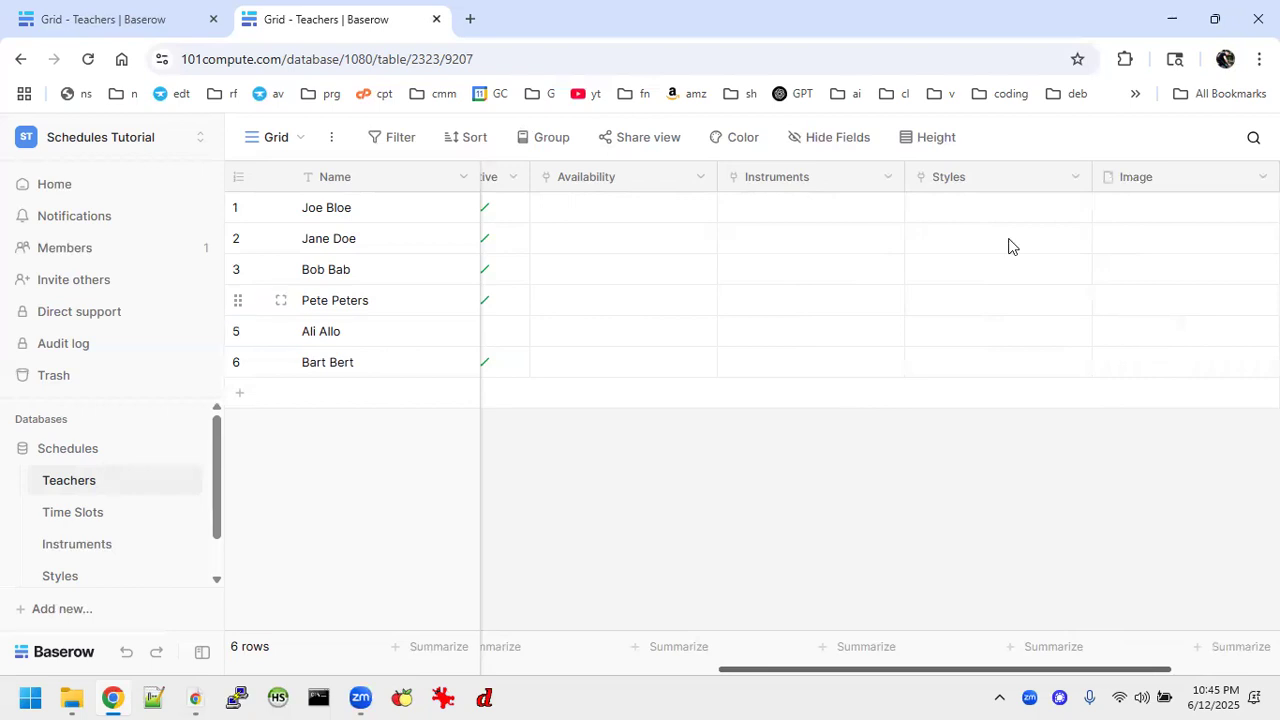
Copy all six teachers' Availability, Instruments, Styles and Photo entries from the finished table into the tutorial's Availability, Instruments, Styles and Image fields.
click(105, 24)
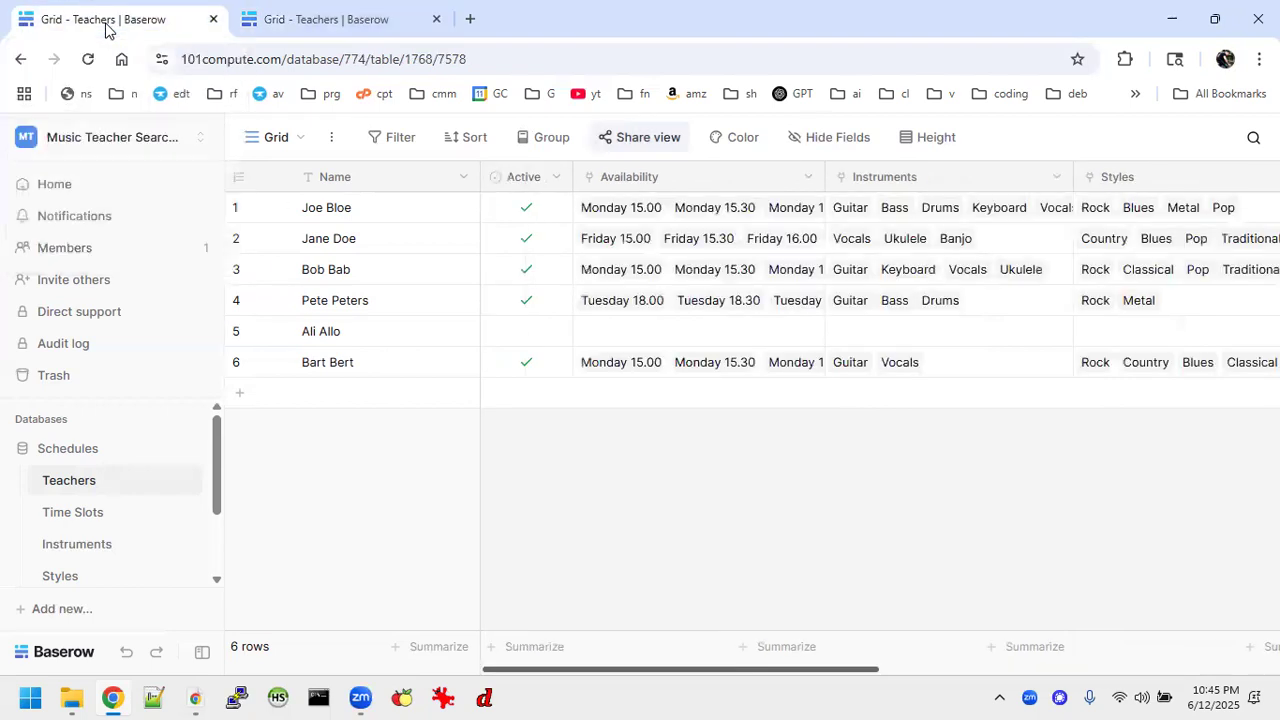
drag(577, 207, 1082, 360)
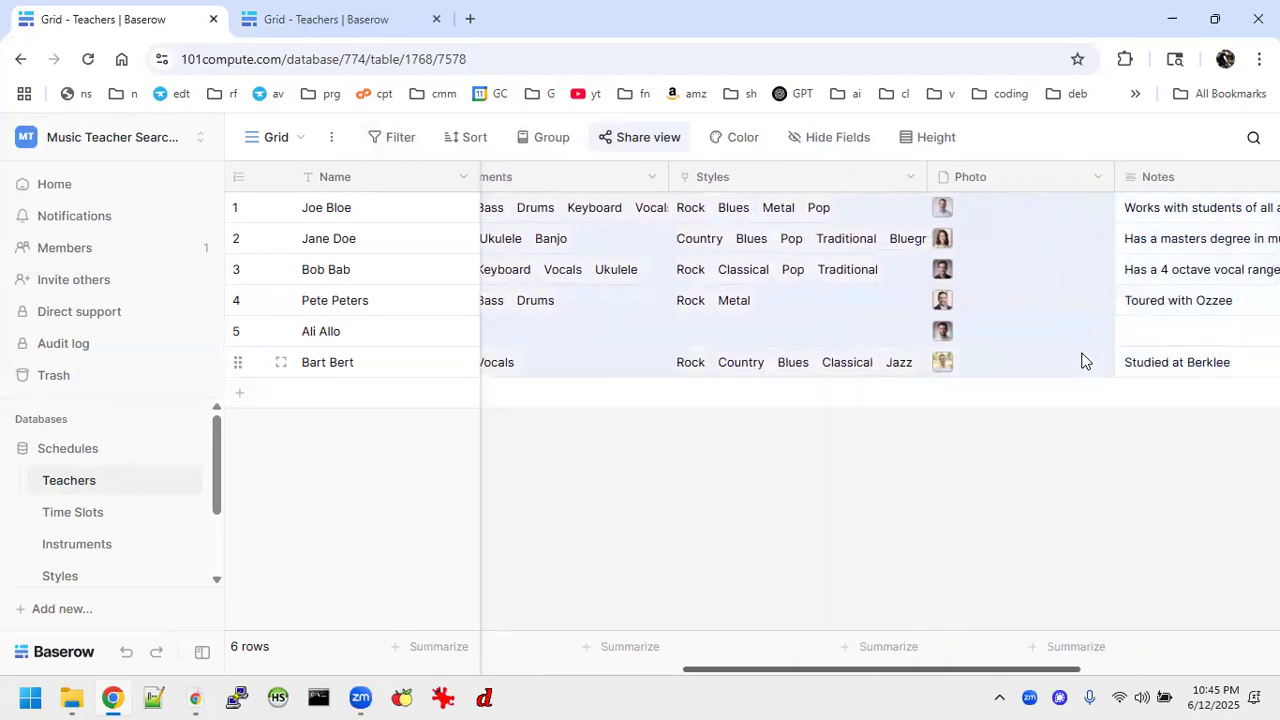
click(381, 28)
scroll(686, 206, left, 5)
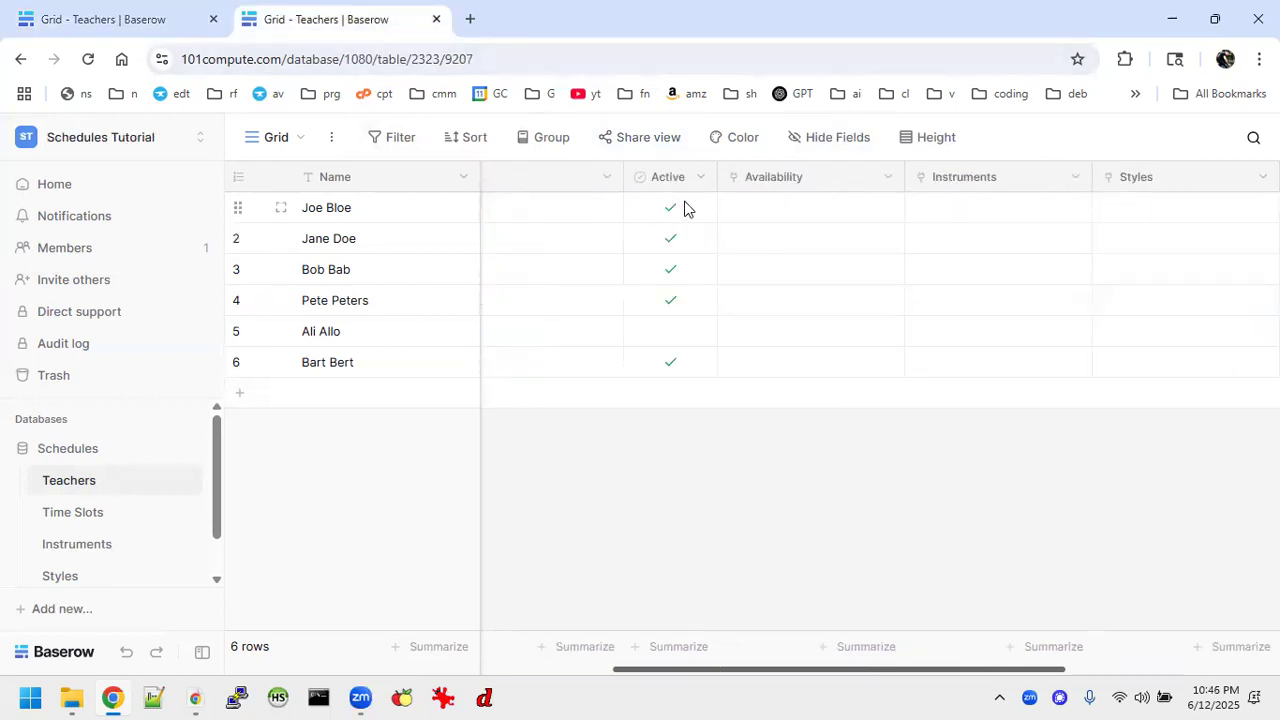
click(983, 236)
click(985, 214)
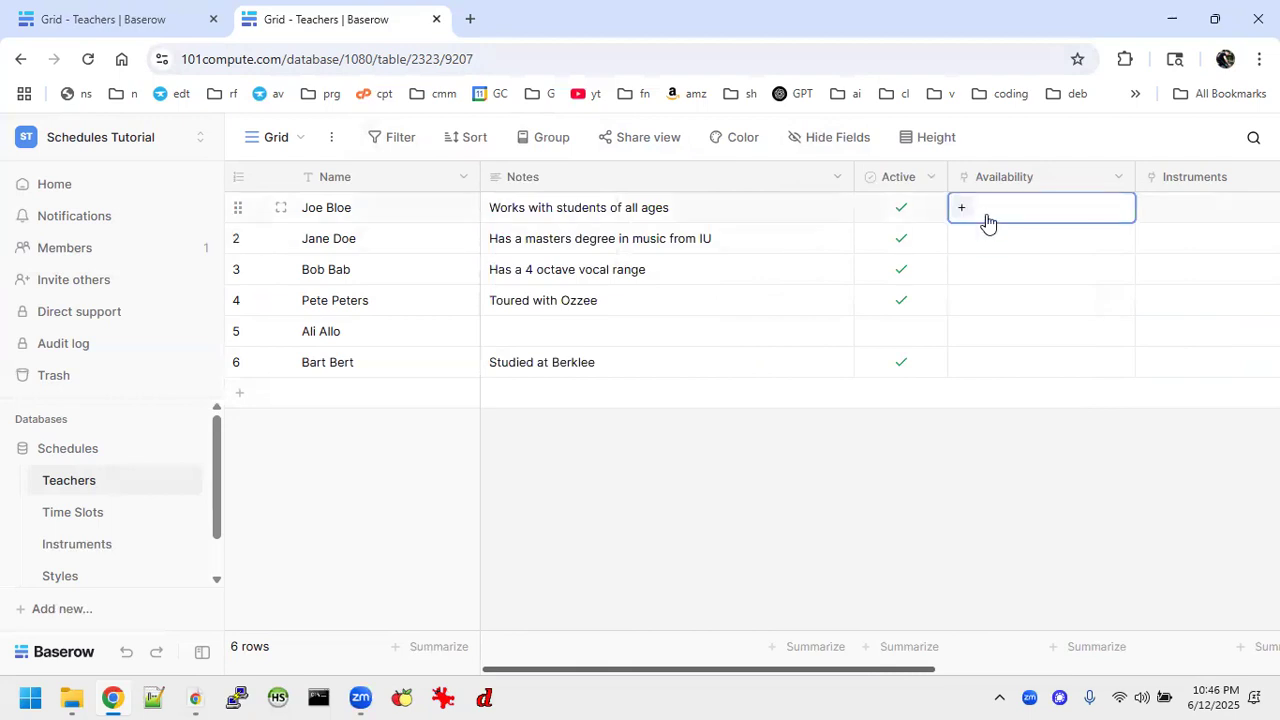
key(ctrl+v)
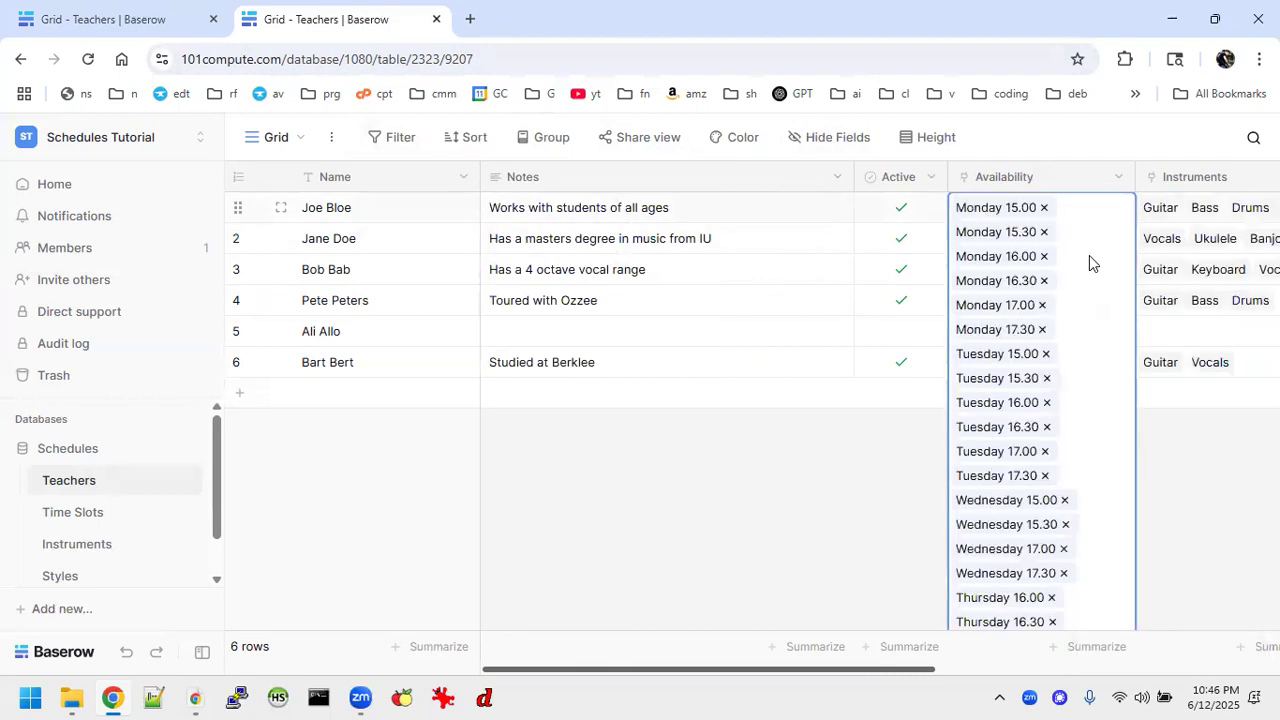
scroll(1089, 255, right, 3)
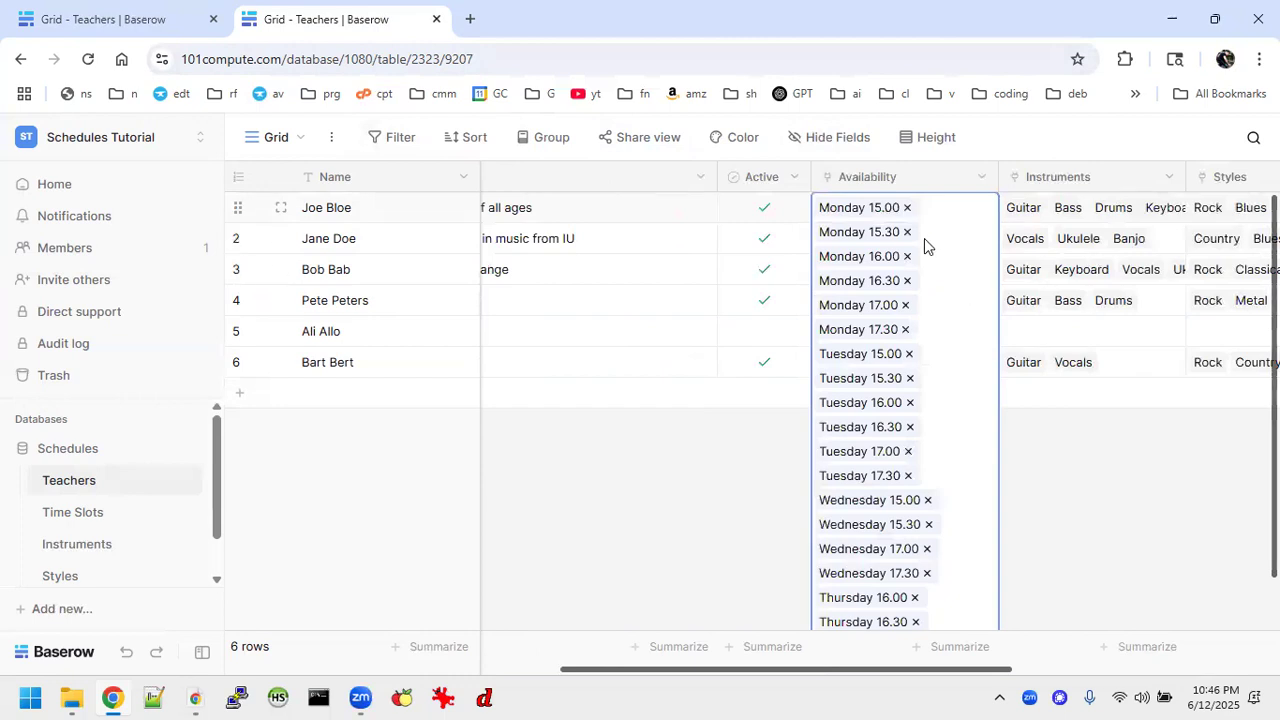
click(1128, 498)
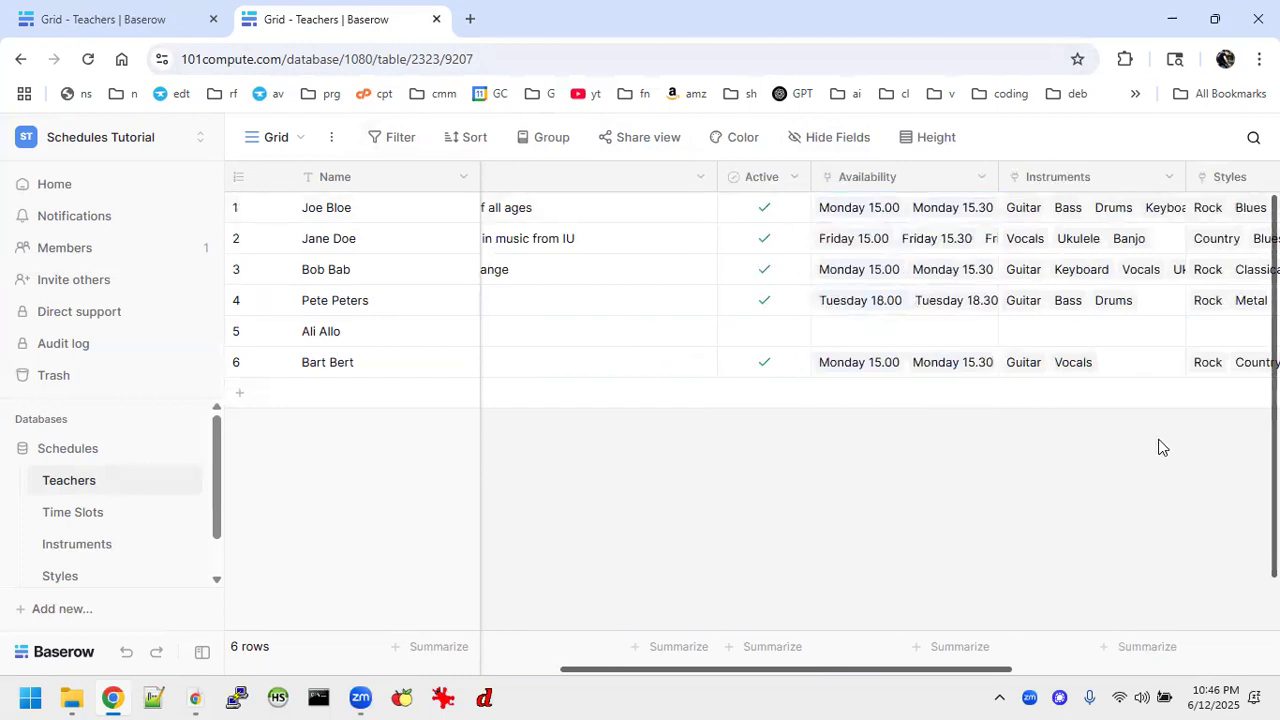
scroll(1158, 447, right, 5)
scroll(1158, 447, left, 6)
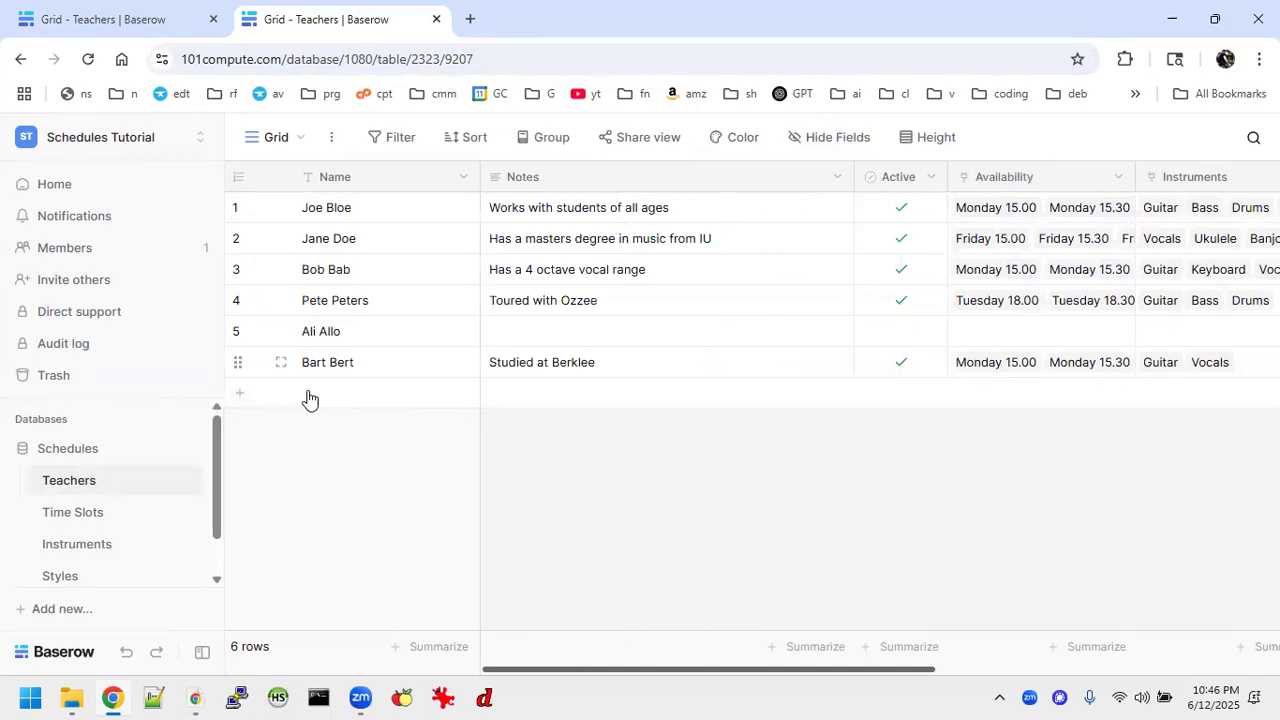
Check the related Teachers field in the Time Slots, Instruments and Styles tables against the links in the Teachers table.
click(83, 514)
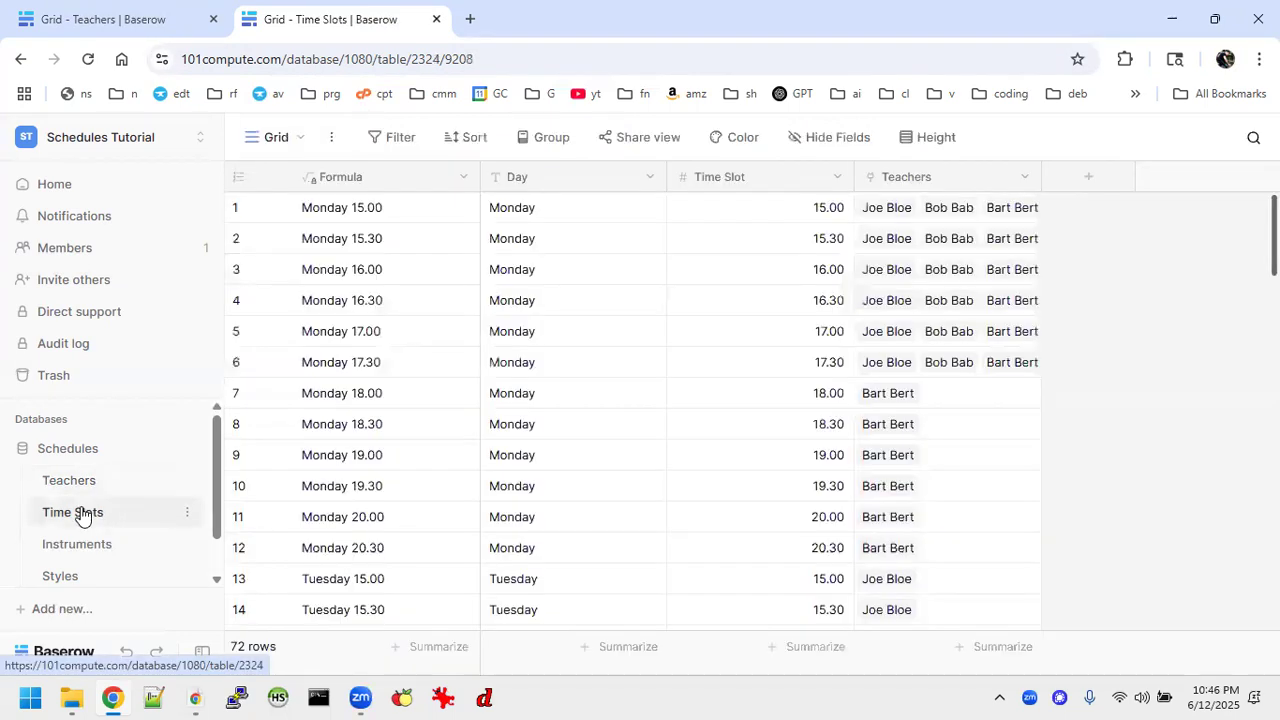
scroll(82, 514, down, 1)
click(83, 497)
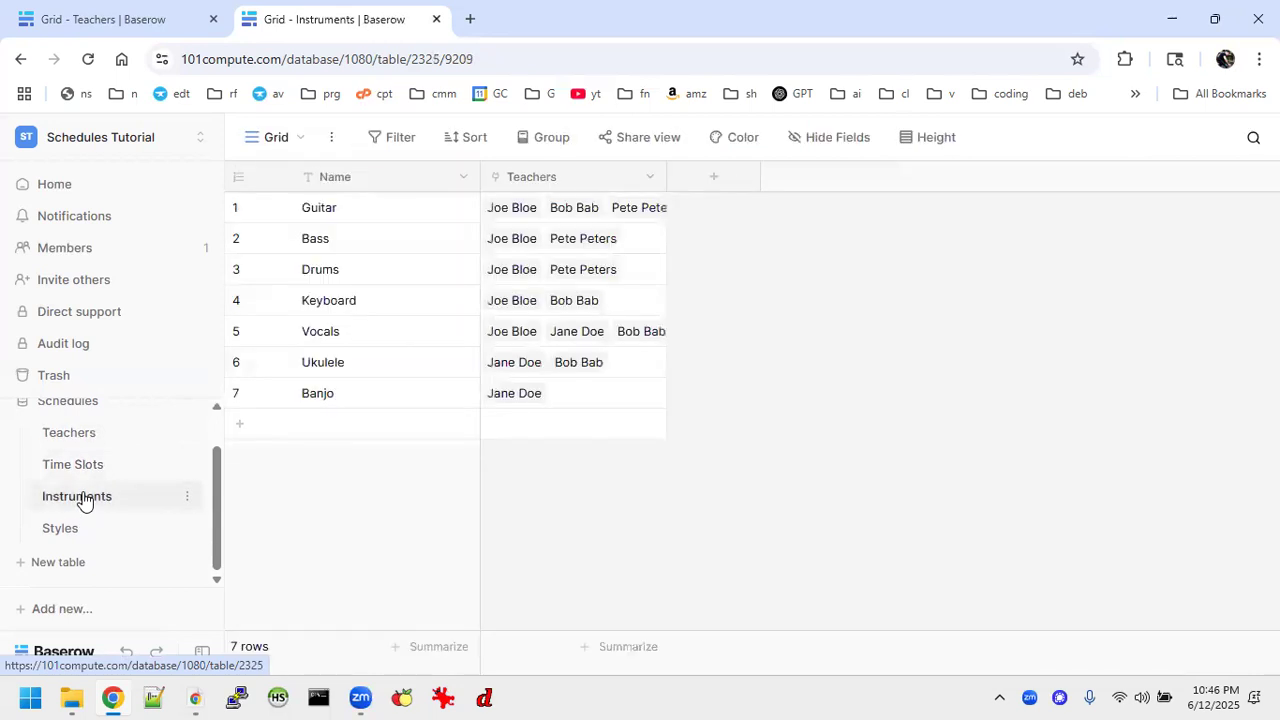
click(63, 526)
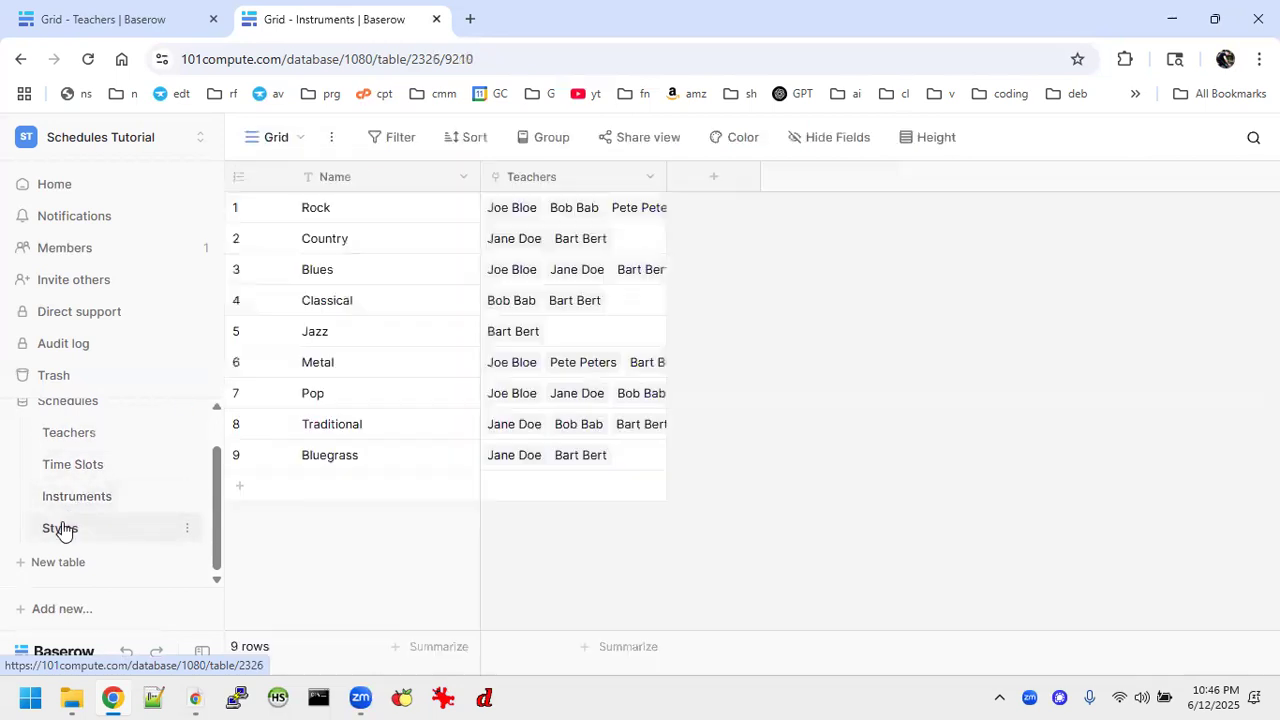
click(78, 444)
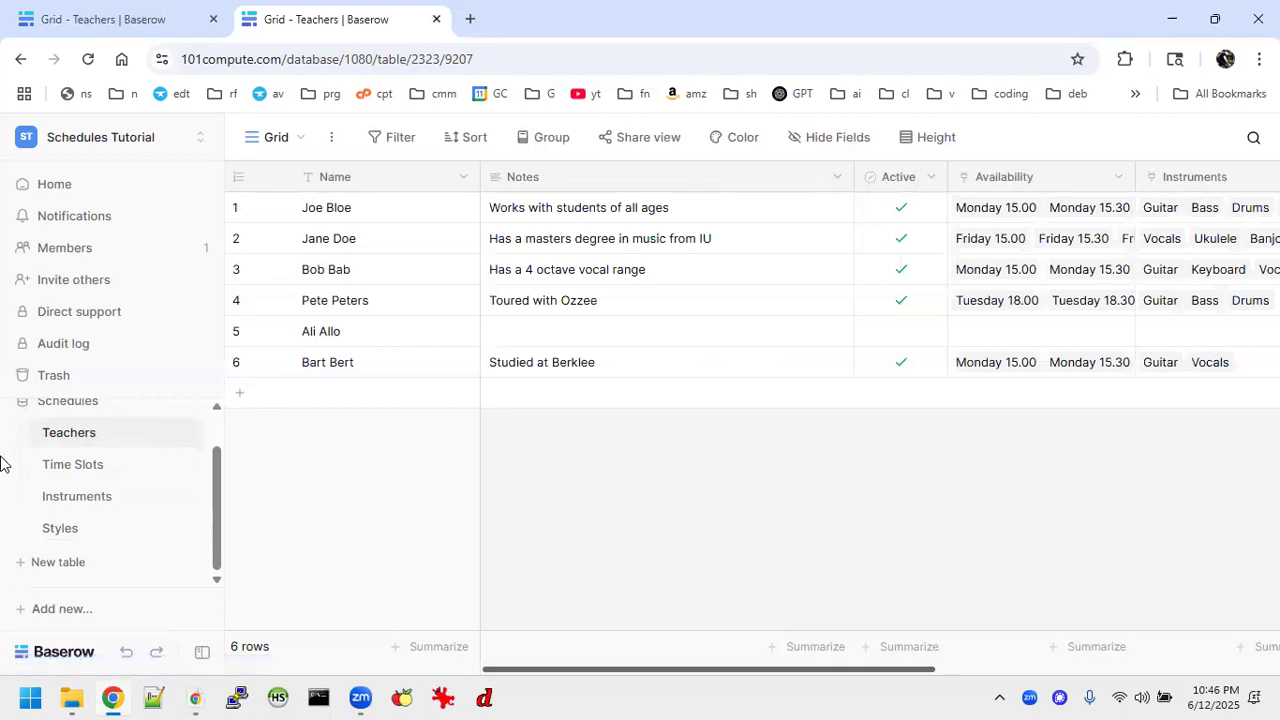
click(76, 468)
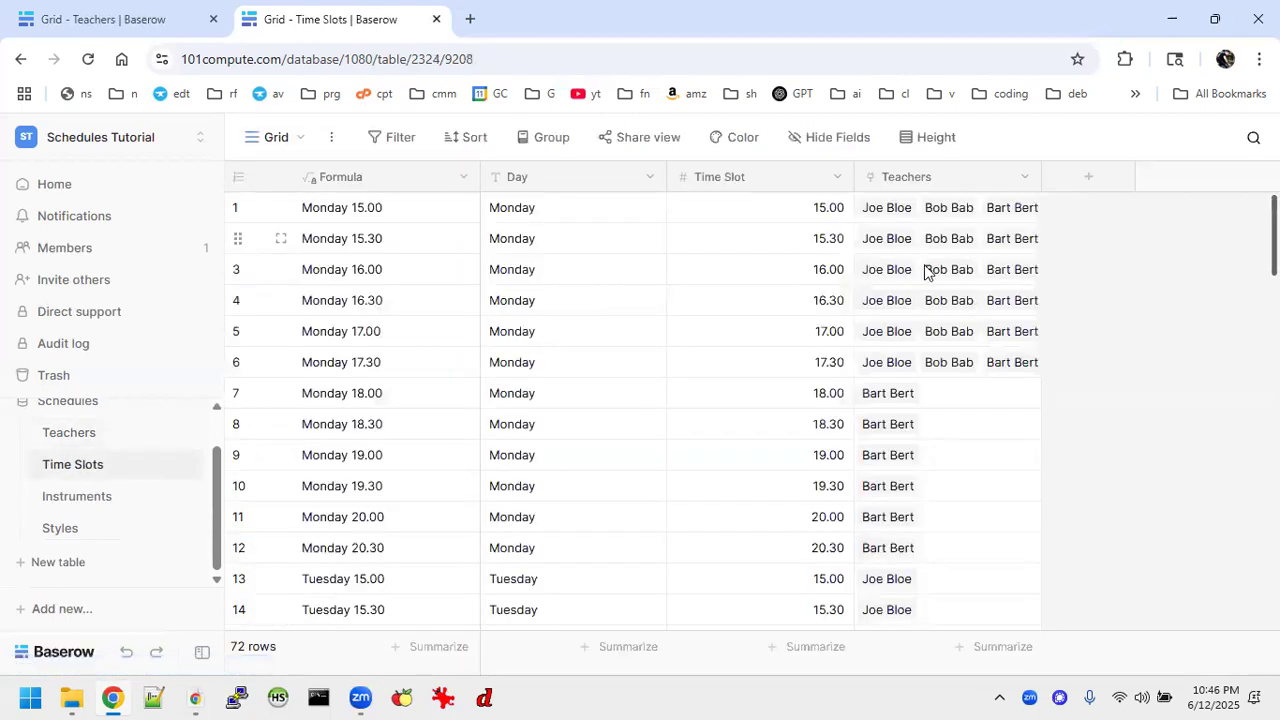
click(110, 434)
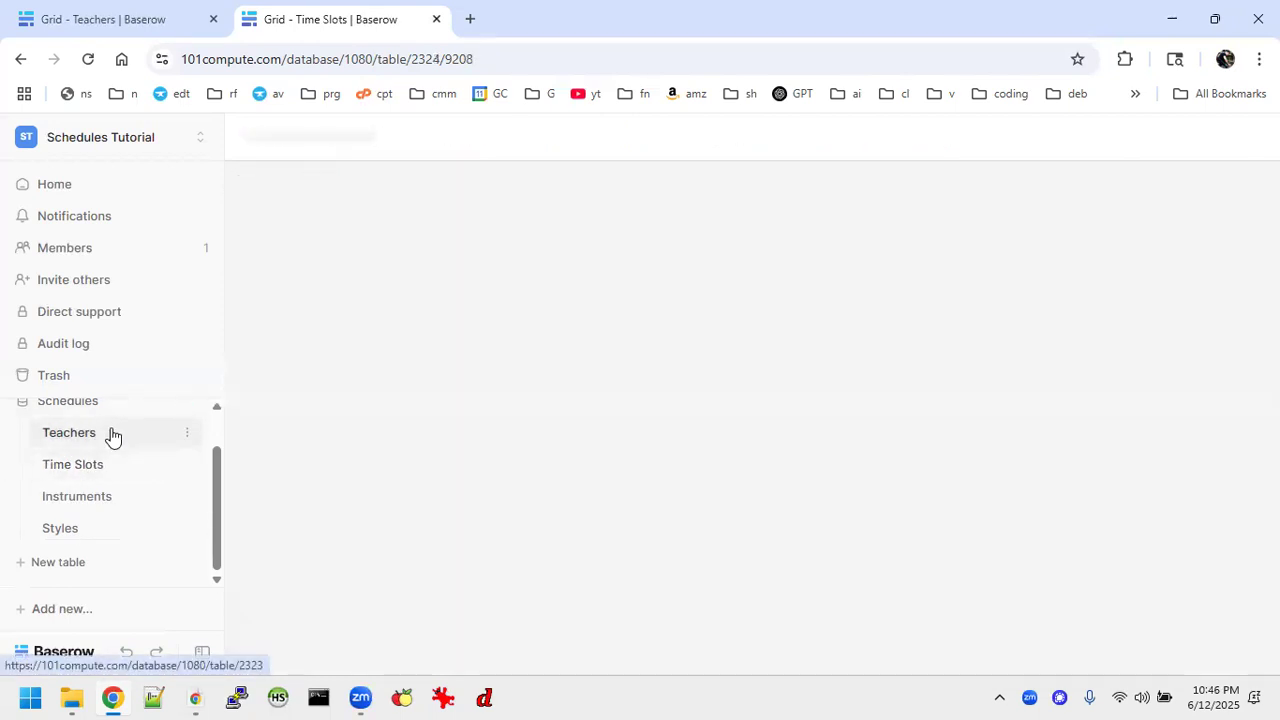
Examine which teachers are linked to the weekday time slots, instruments and styles, and review the linked fields and images in Teachers.
click(104, 472)
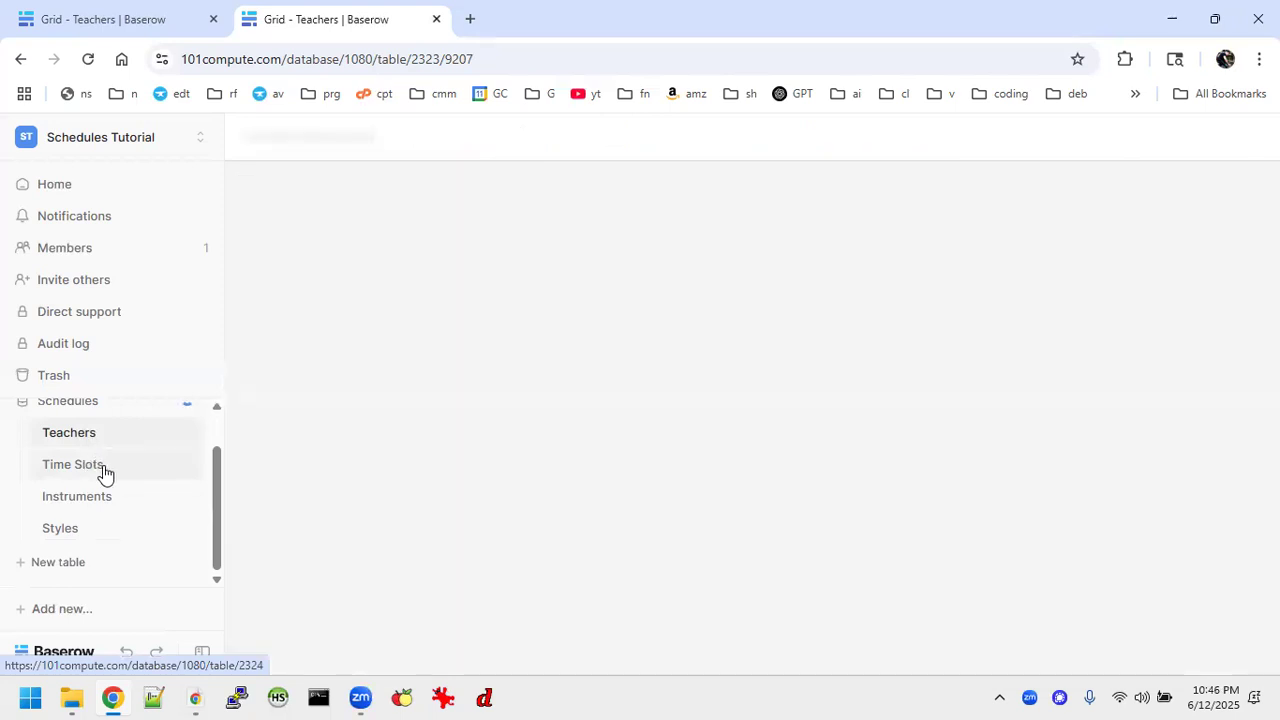
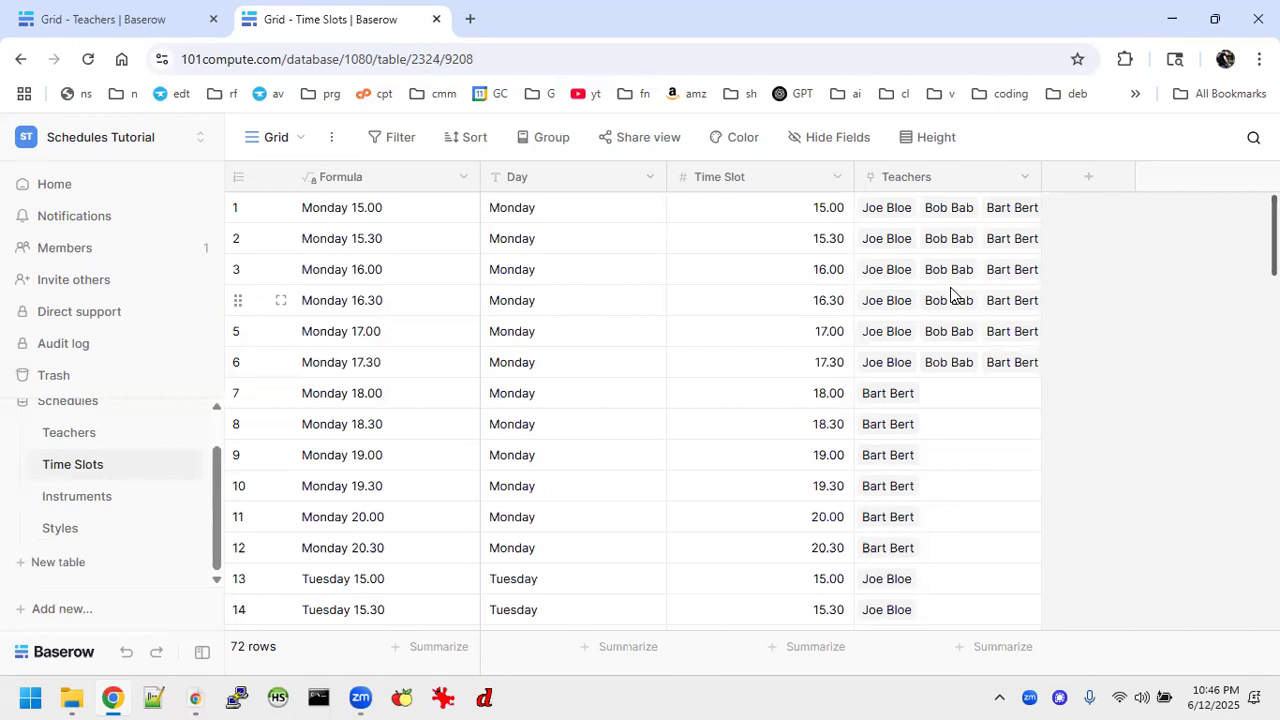
scroll(950, 294, down, 6)
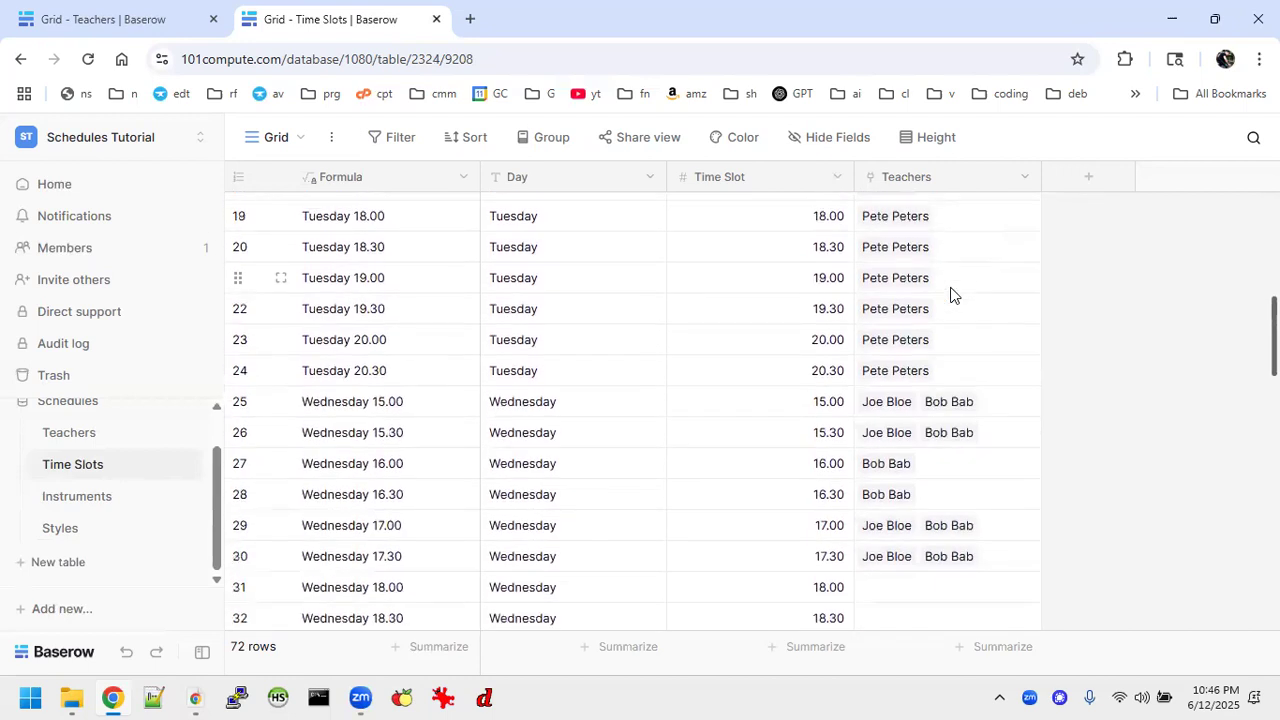
scroll(950, 294, down, 4)
scroll(950, 294, down, 3)
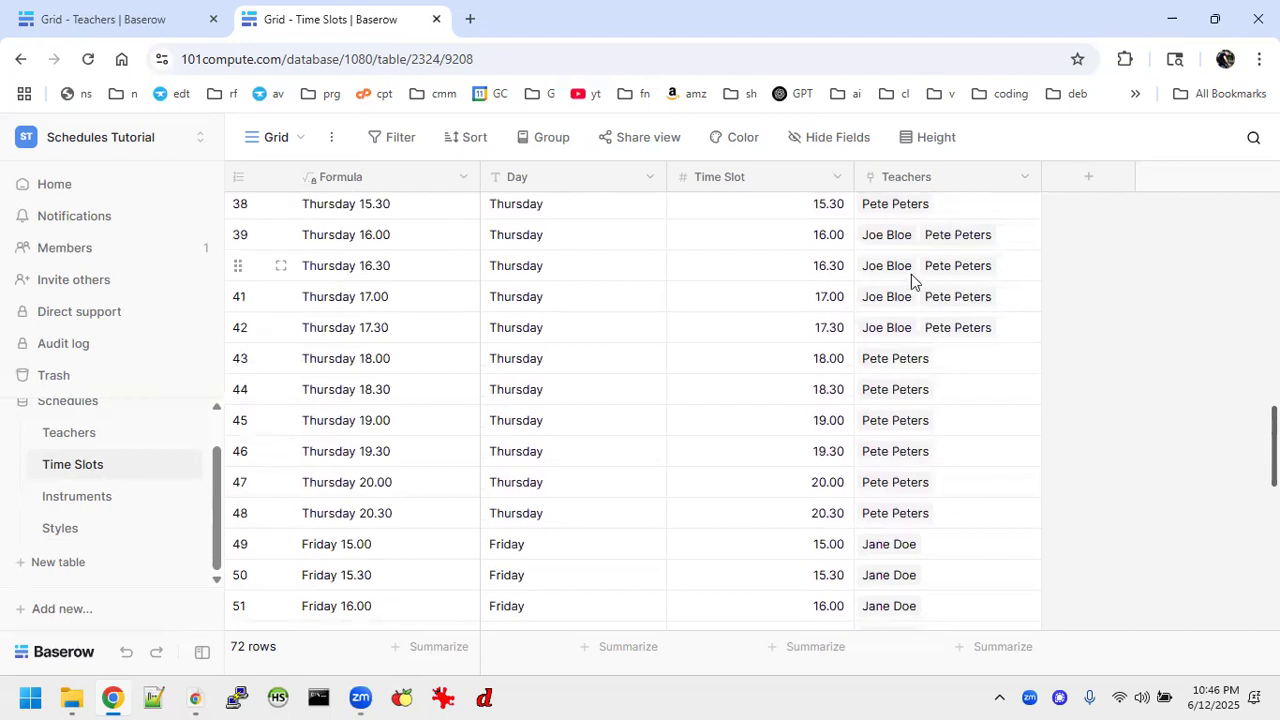
scroll(884, 290, up, 3)
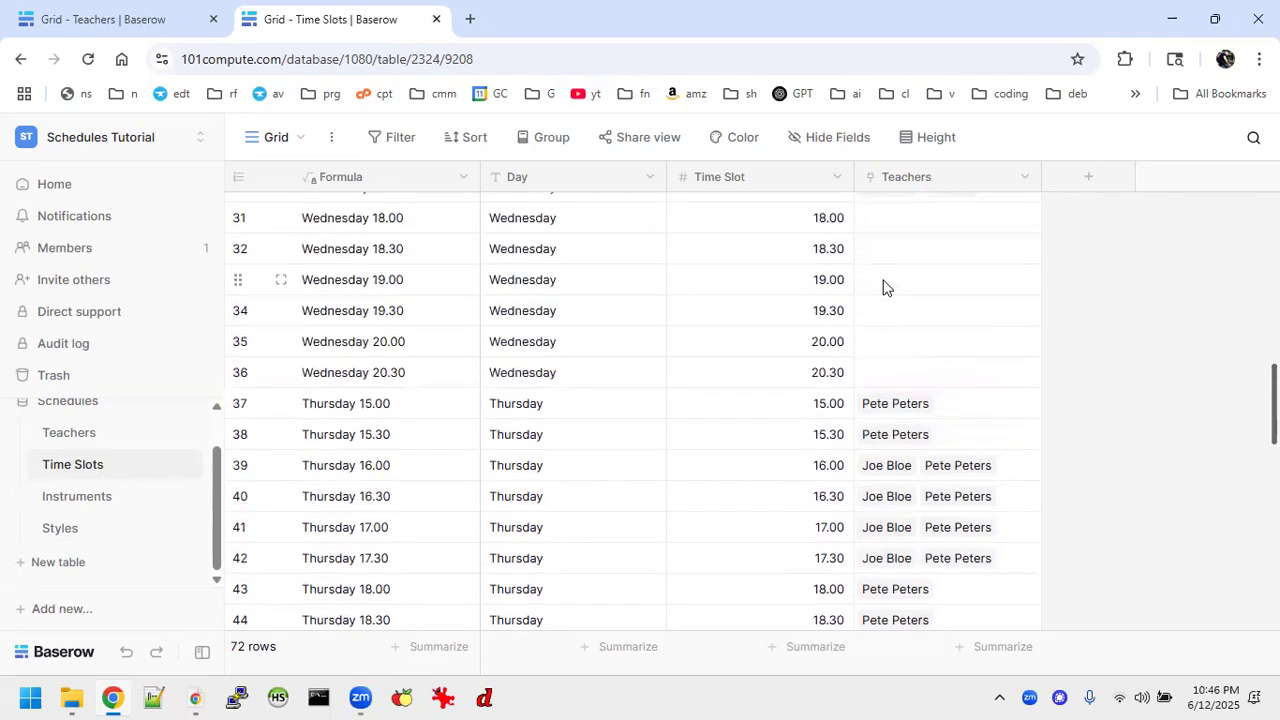
scroll(905, 452, down, 3)
scroll(905, 449, up, 1)
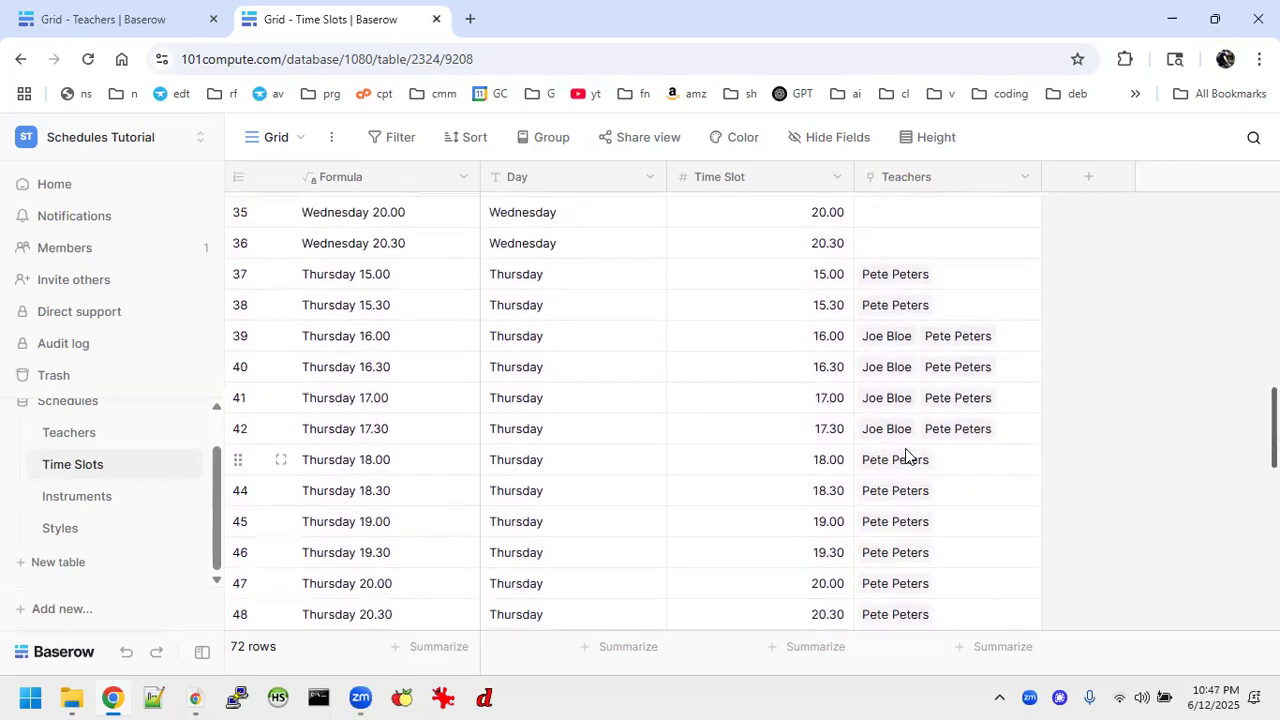
click(80, 498)
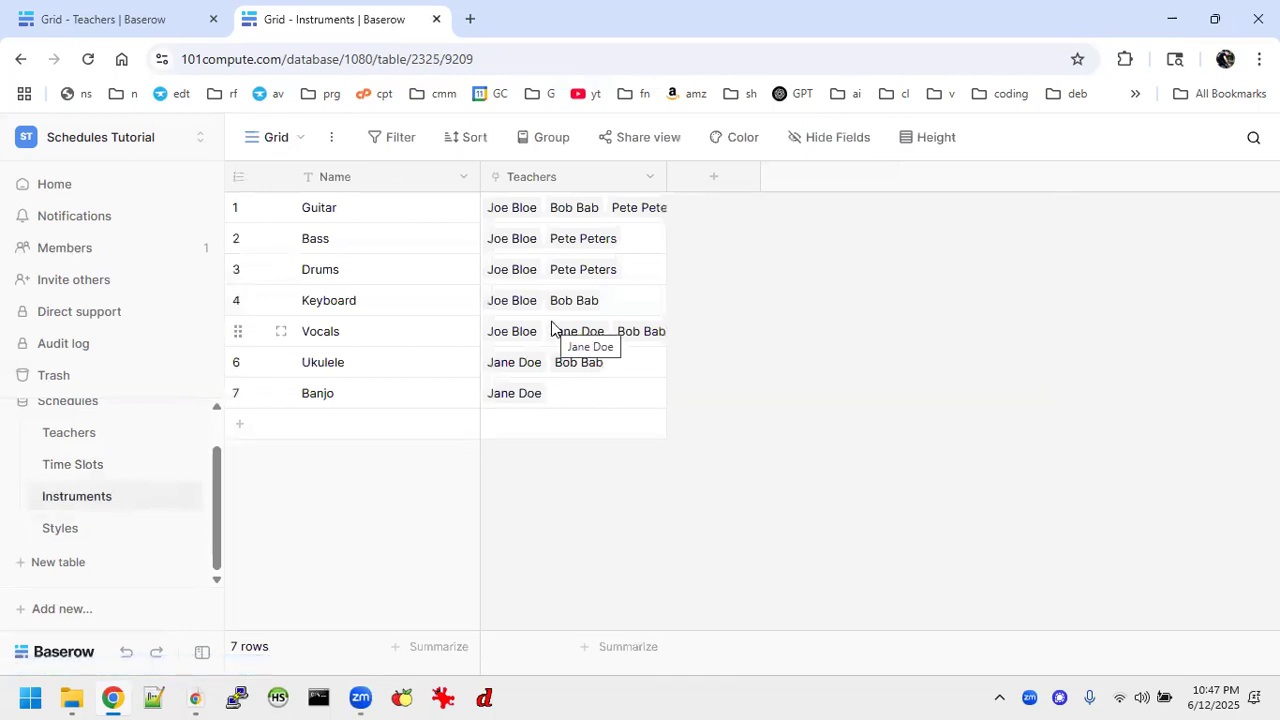
click(62, 526)
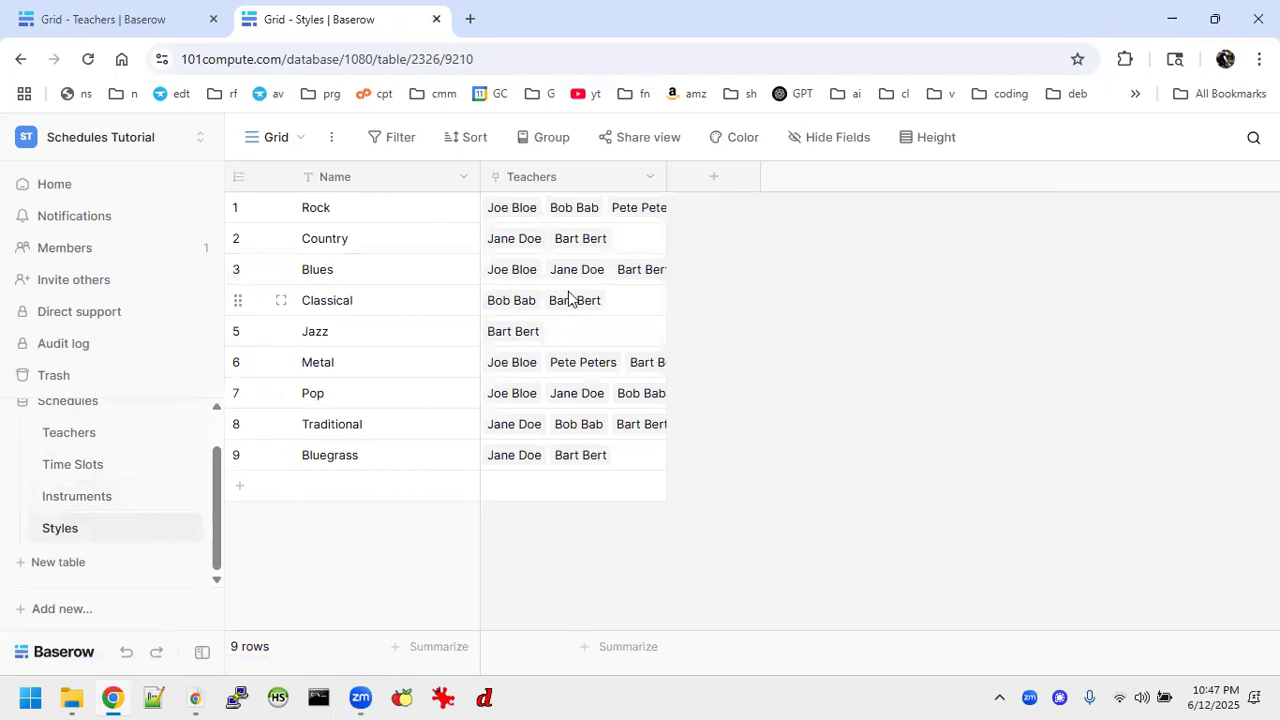
click(74, 432)
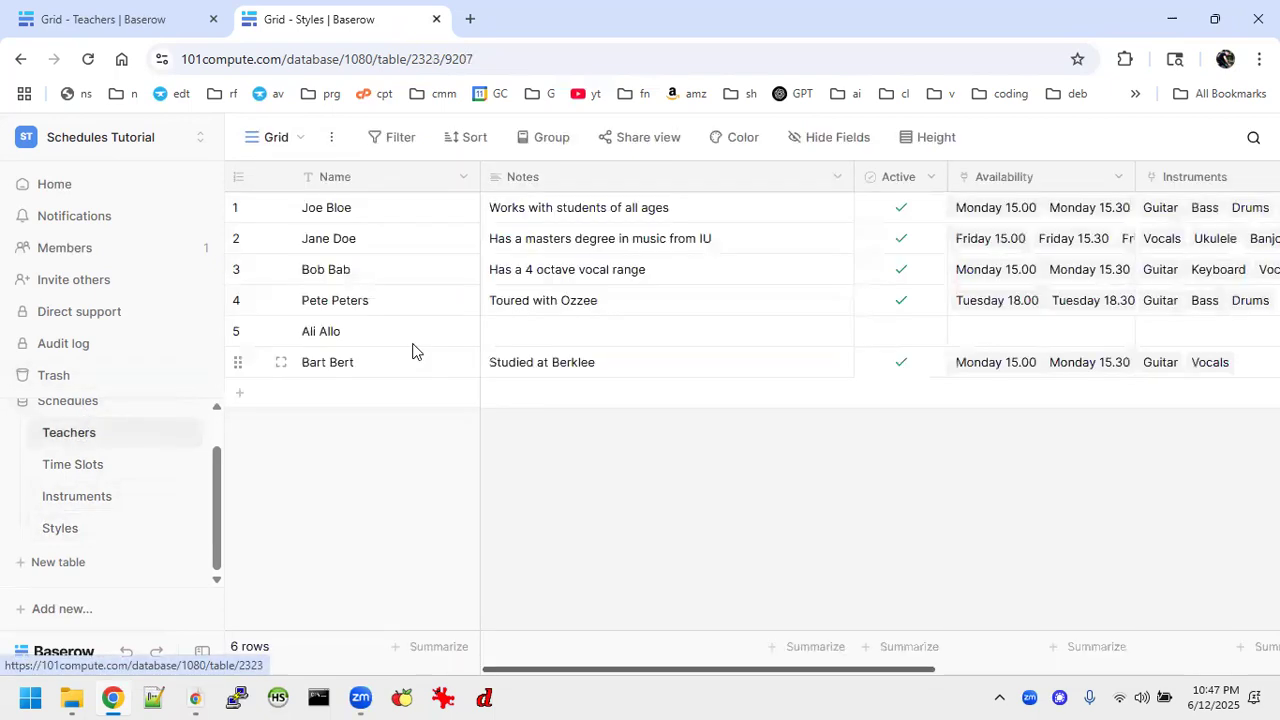
scroll(1040, 240, right, 4)
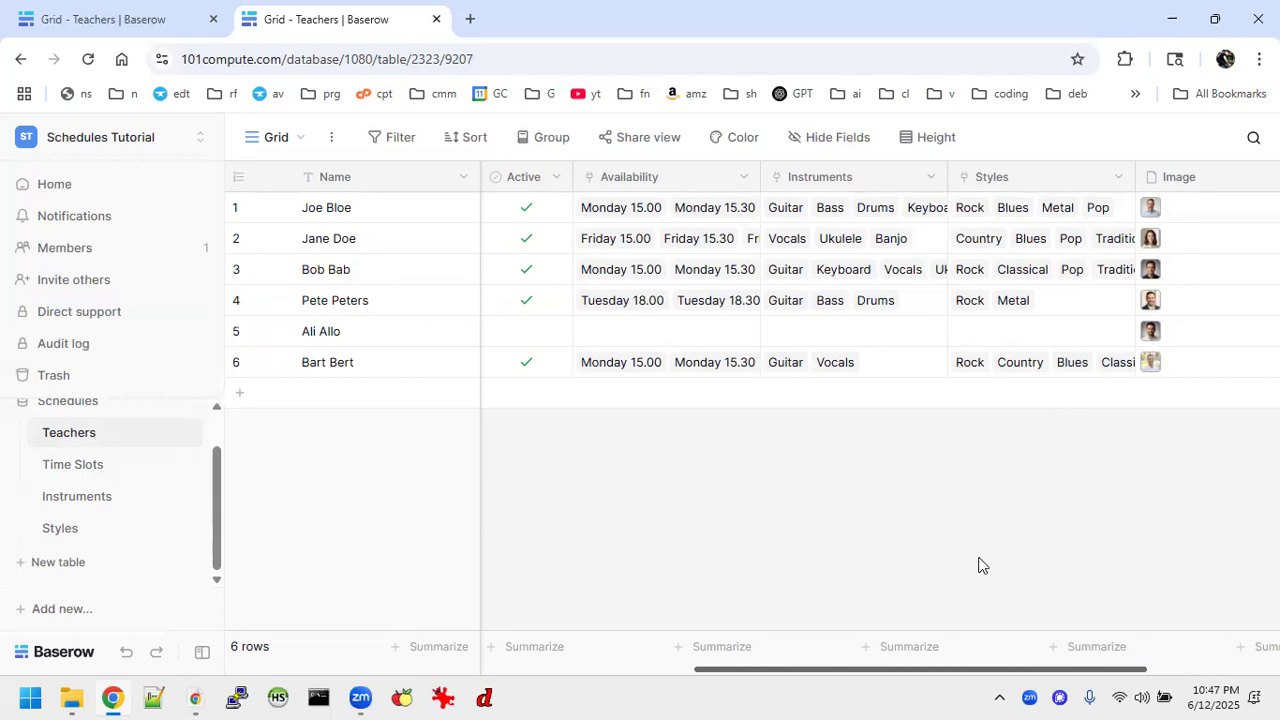
Examine the finished workspace's Schedules application pages and database tables, and view the sharing options of its Teachers grid.
scroll(836, 371, left, 4)
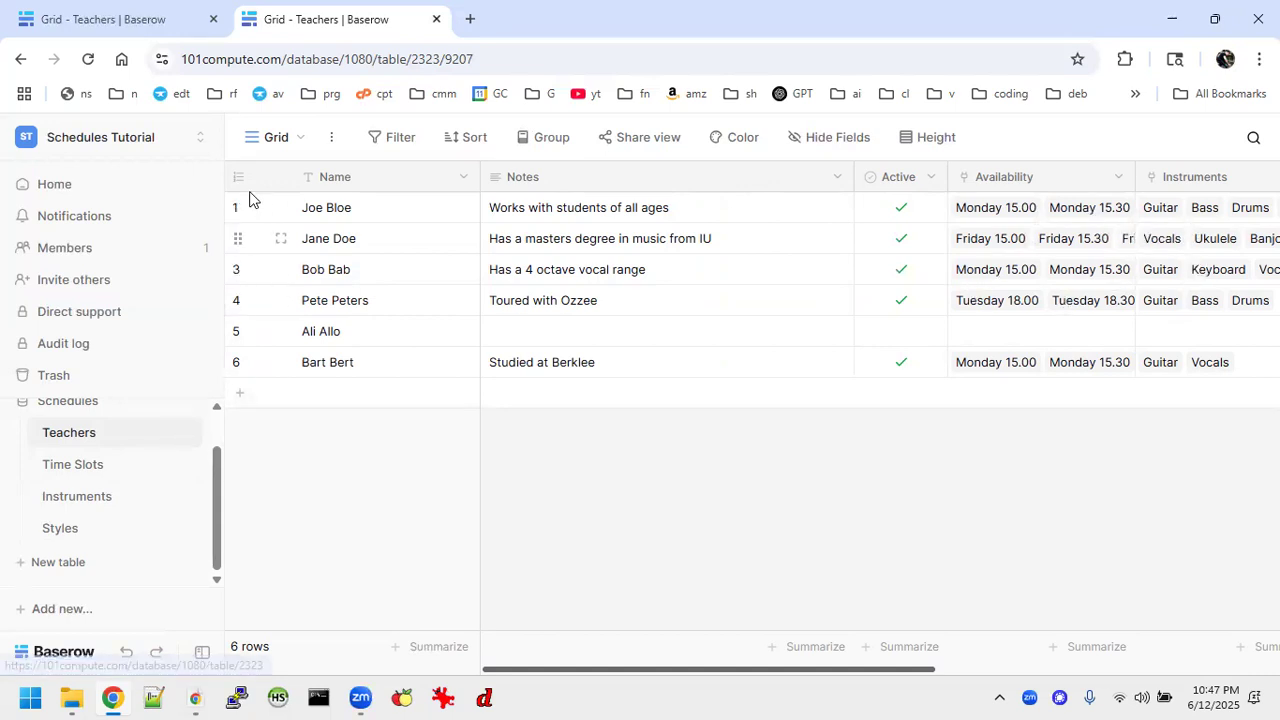
click(97, 8)
scroll(97, 465, down, 1)
scroll(97, 465, down, 1)
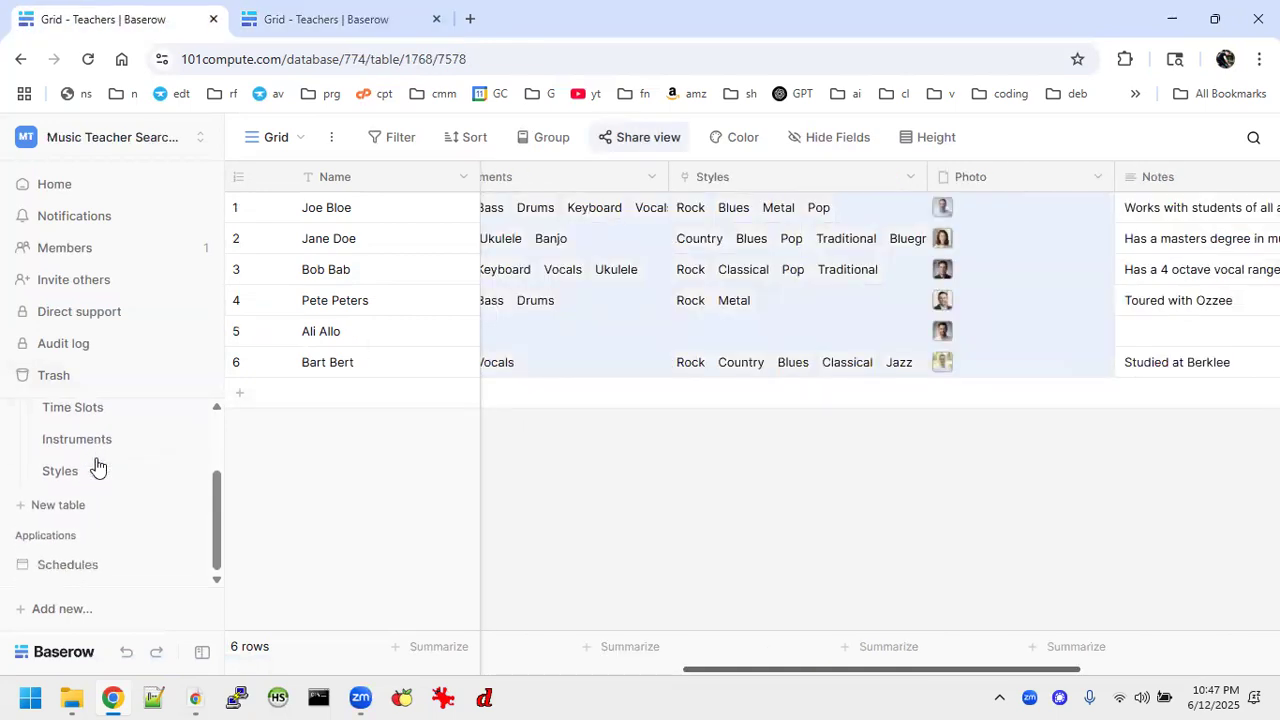
click(65, 566)
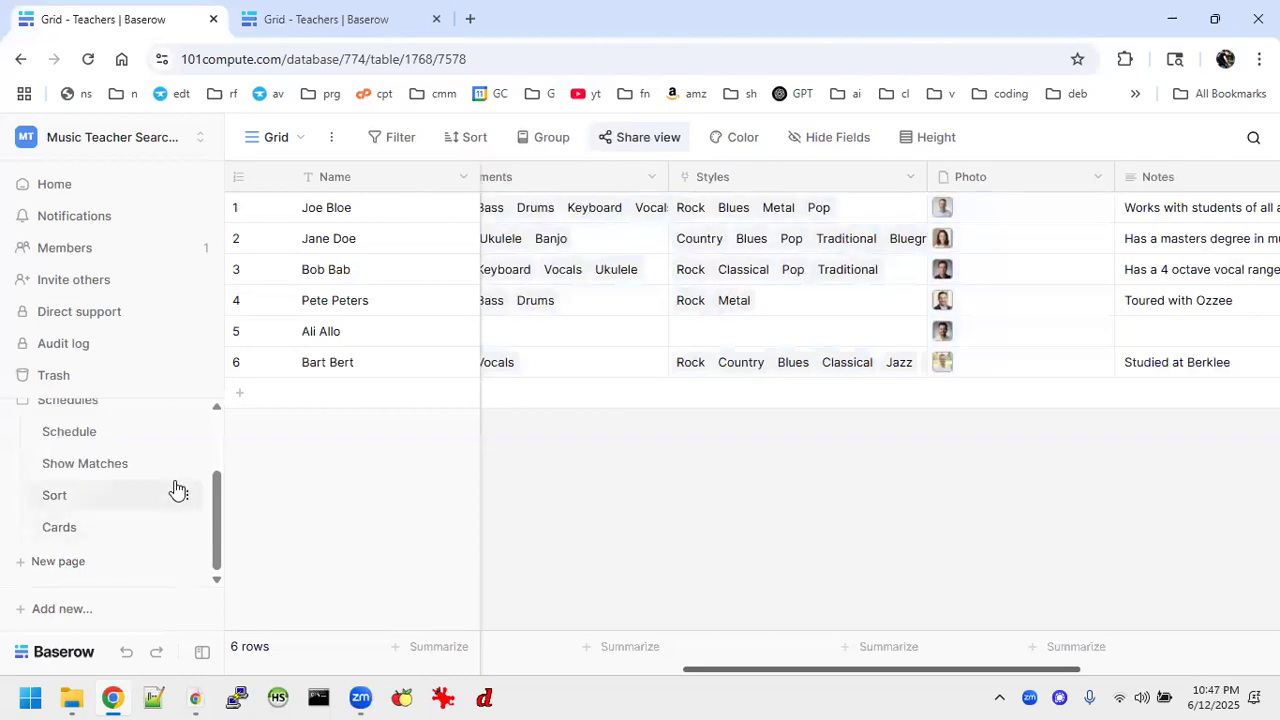
scroll(168, 486, up, 2)
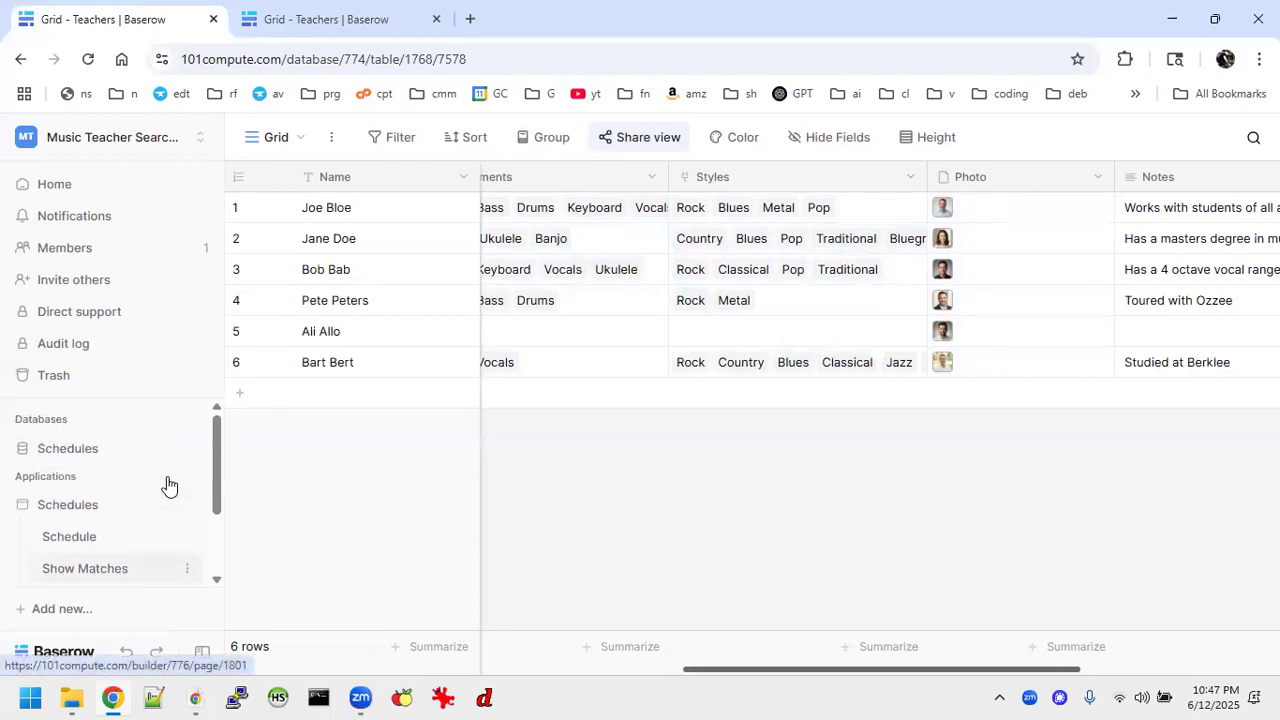
click(100, 451)
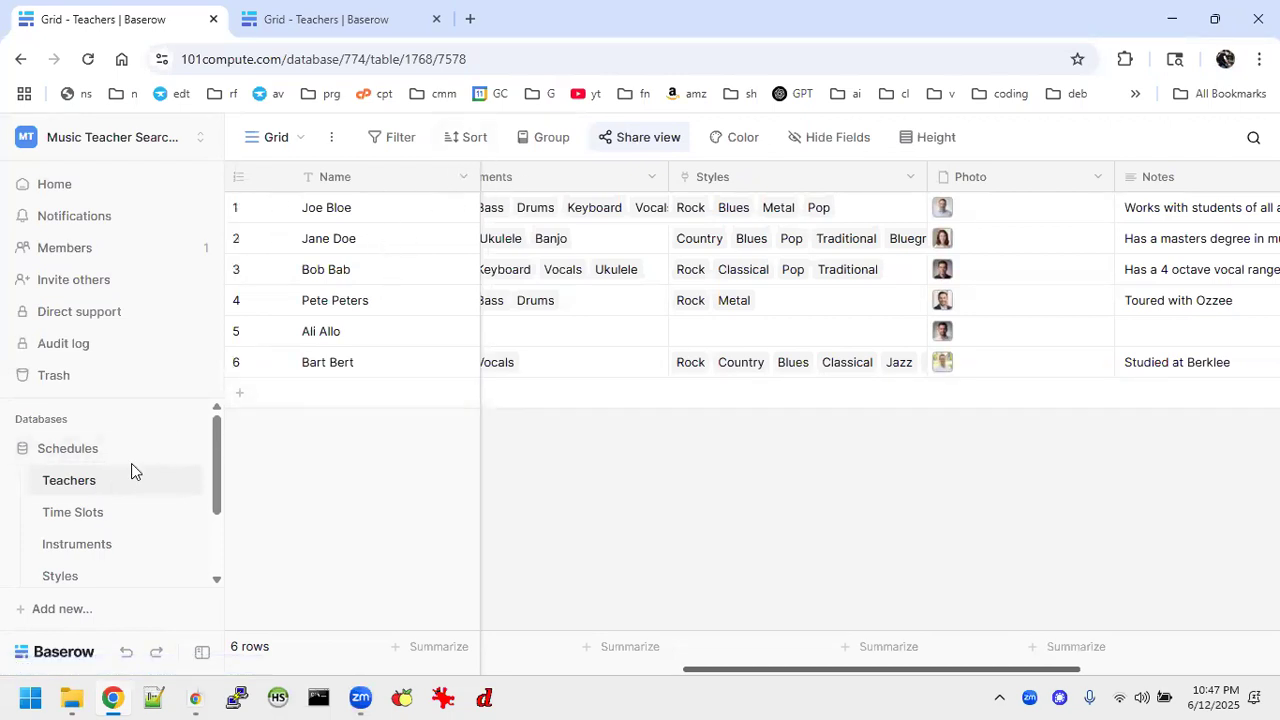
scroll(131, 463, down, 2)
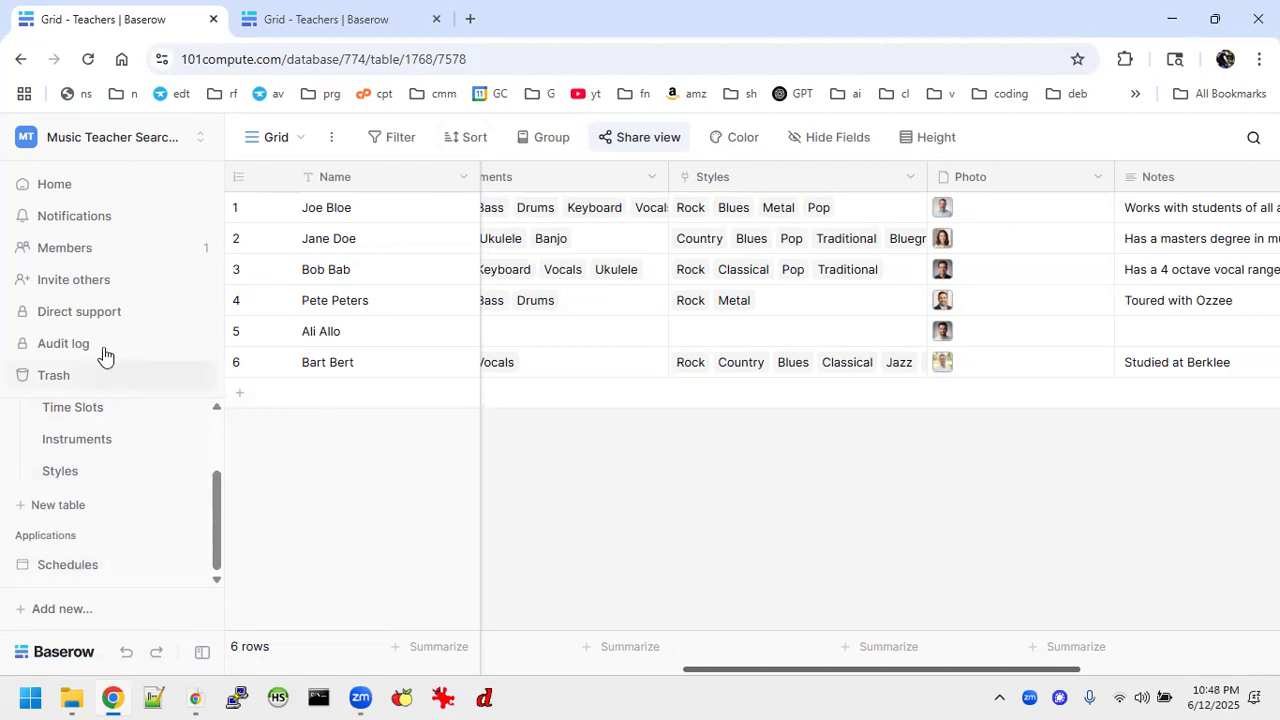
scroll(120, 434, up, 2)
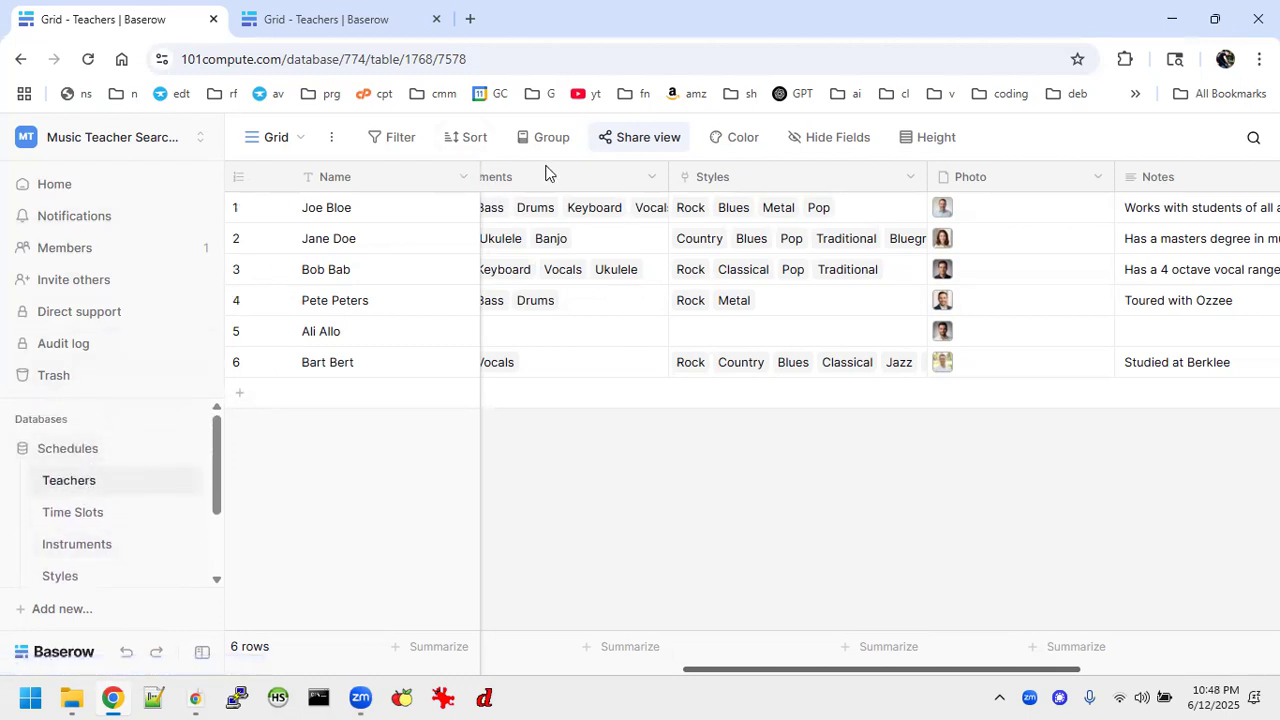
click(640, 137)
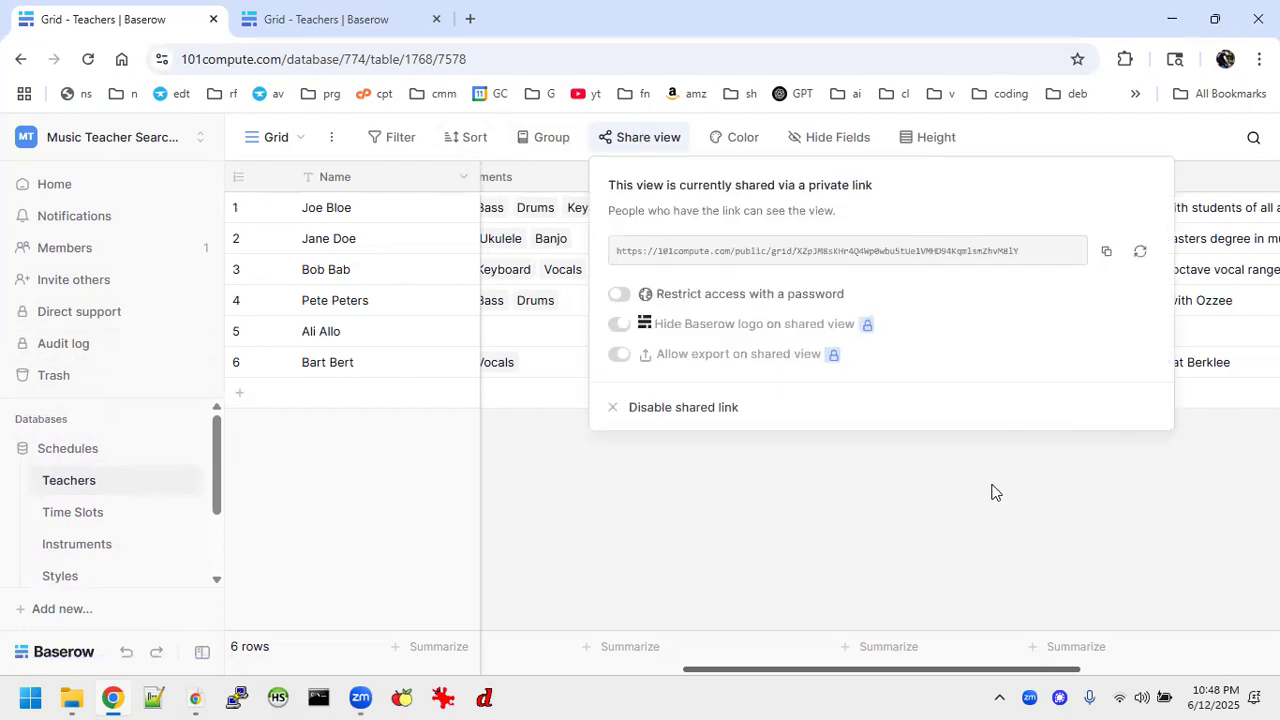
click(978, 520)
scroll(733, 391, left, 5)
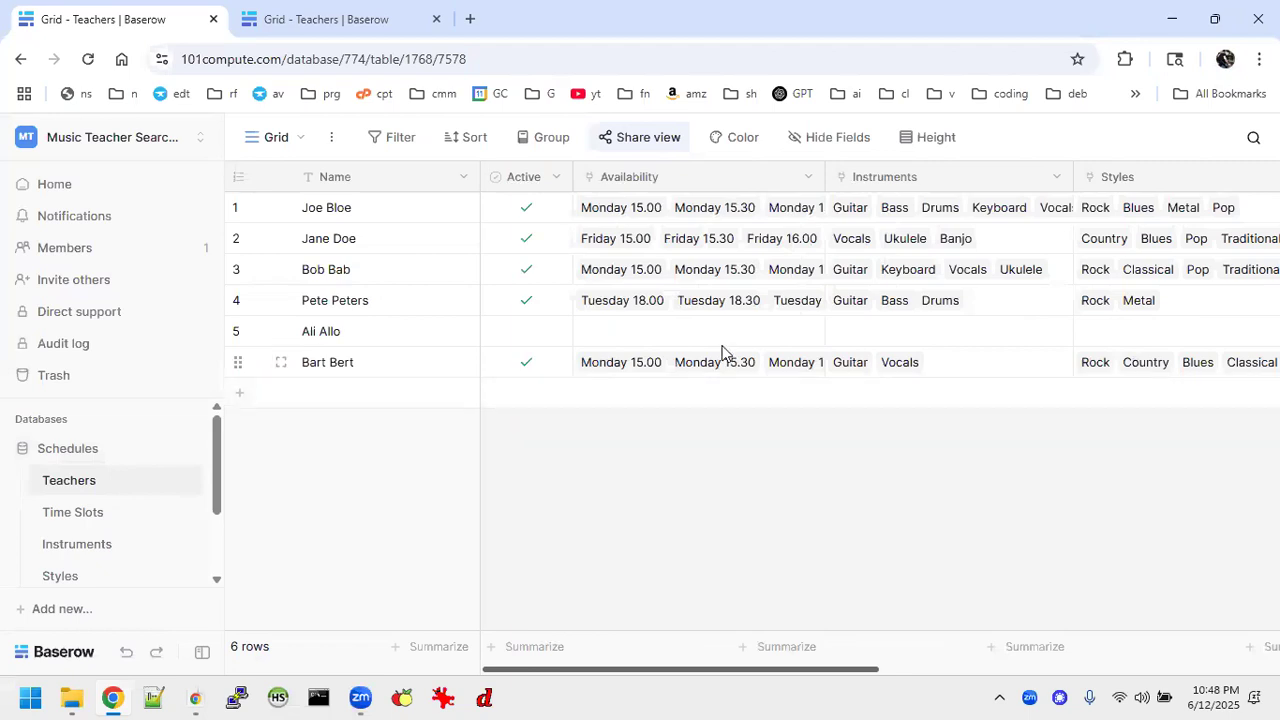
Create a private share link for the tutorial's Teachers grid view and copy its URL.
click(337, 21)
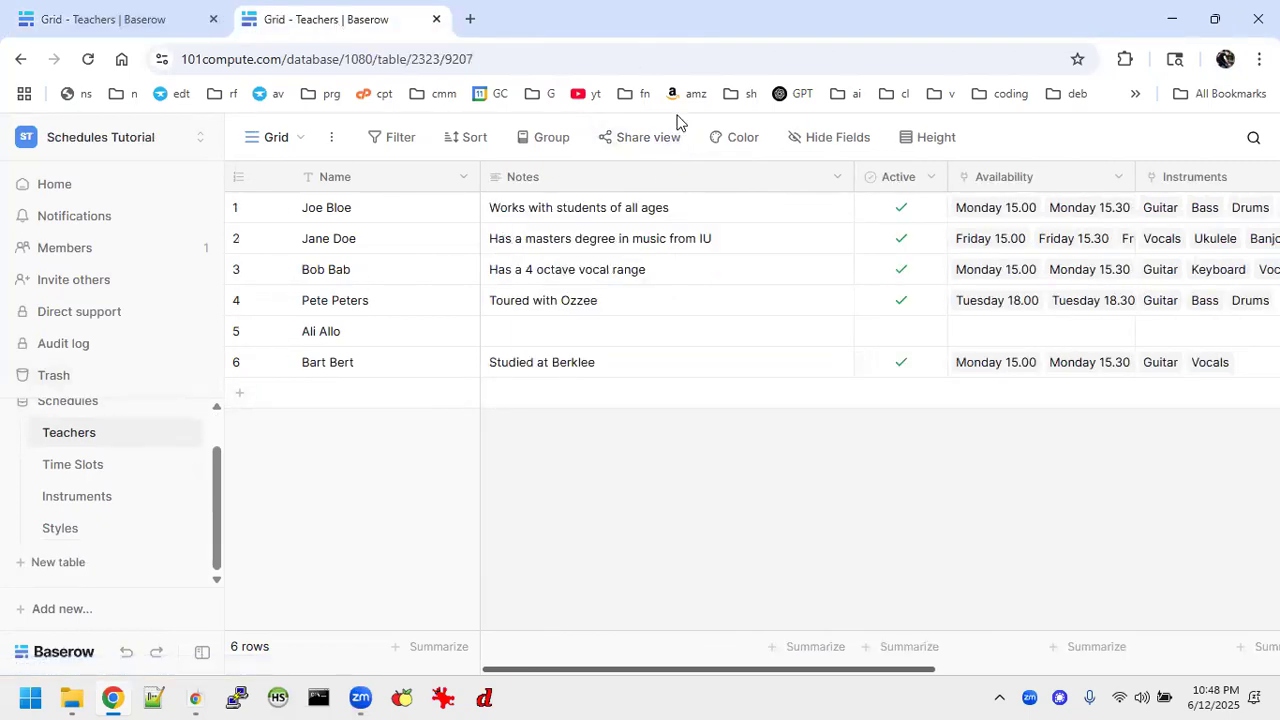
click(612, 138)
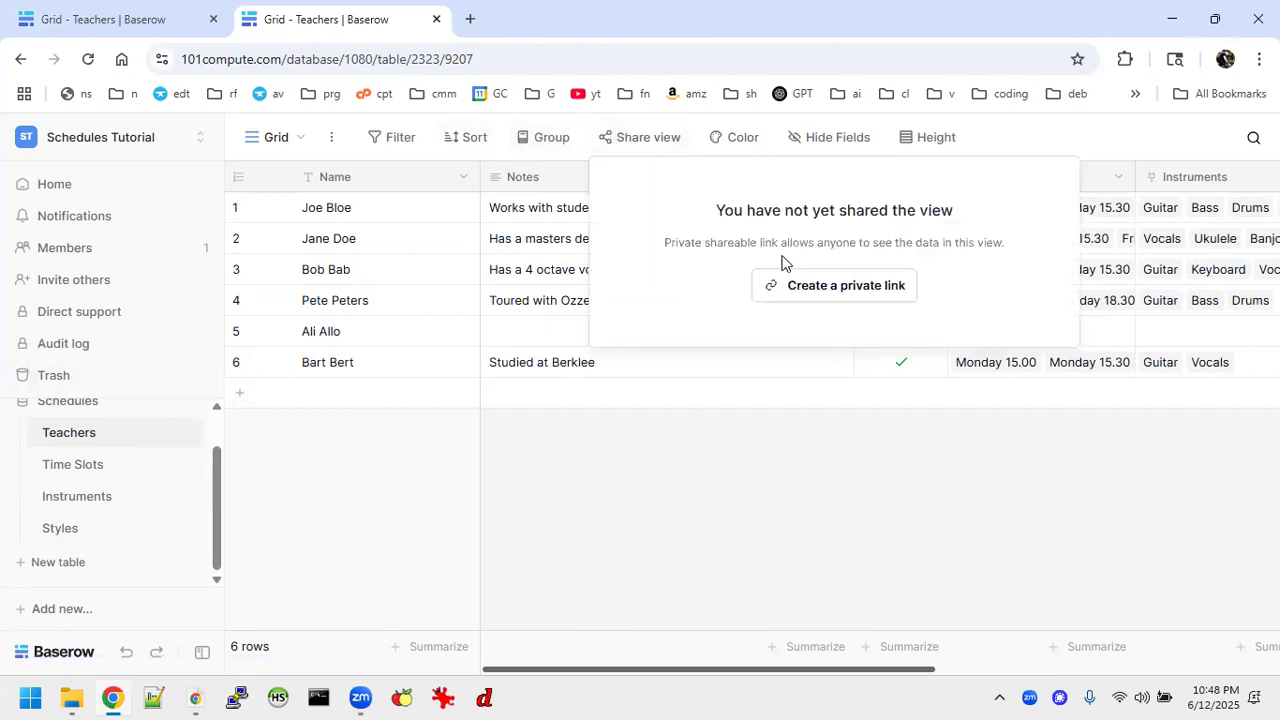
click(822, 286)
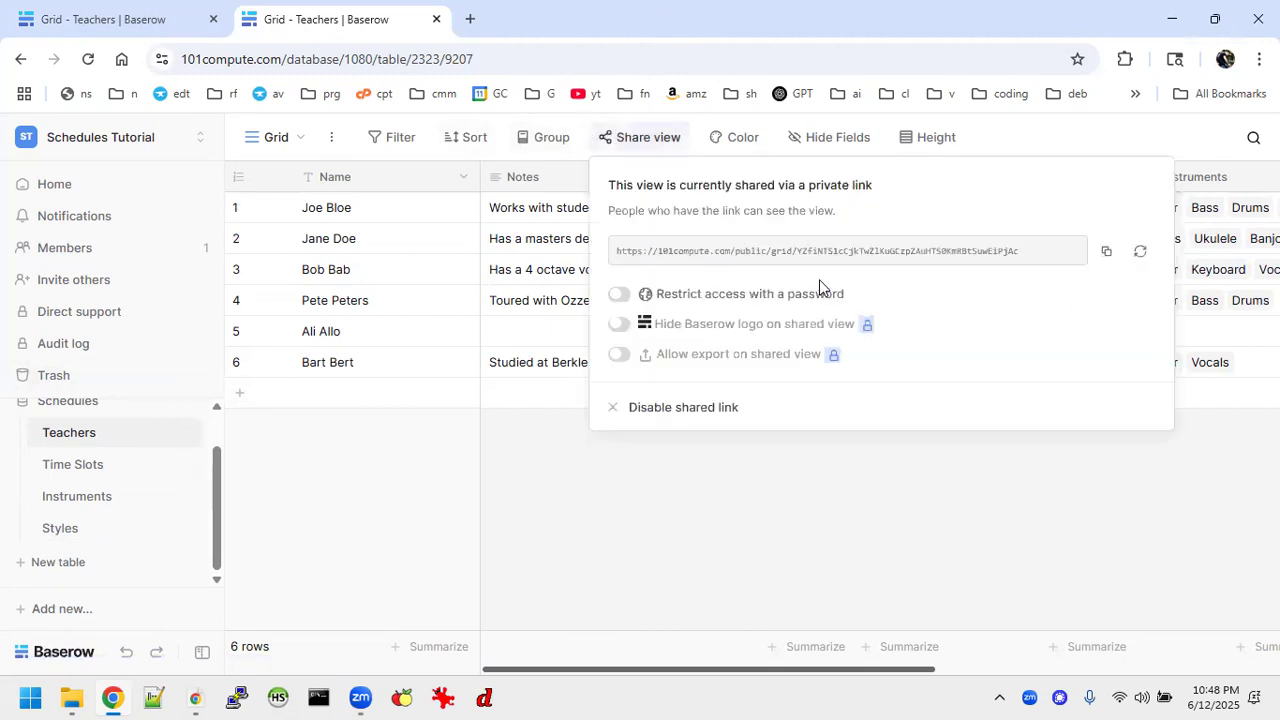
click(1106, 251)
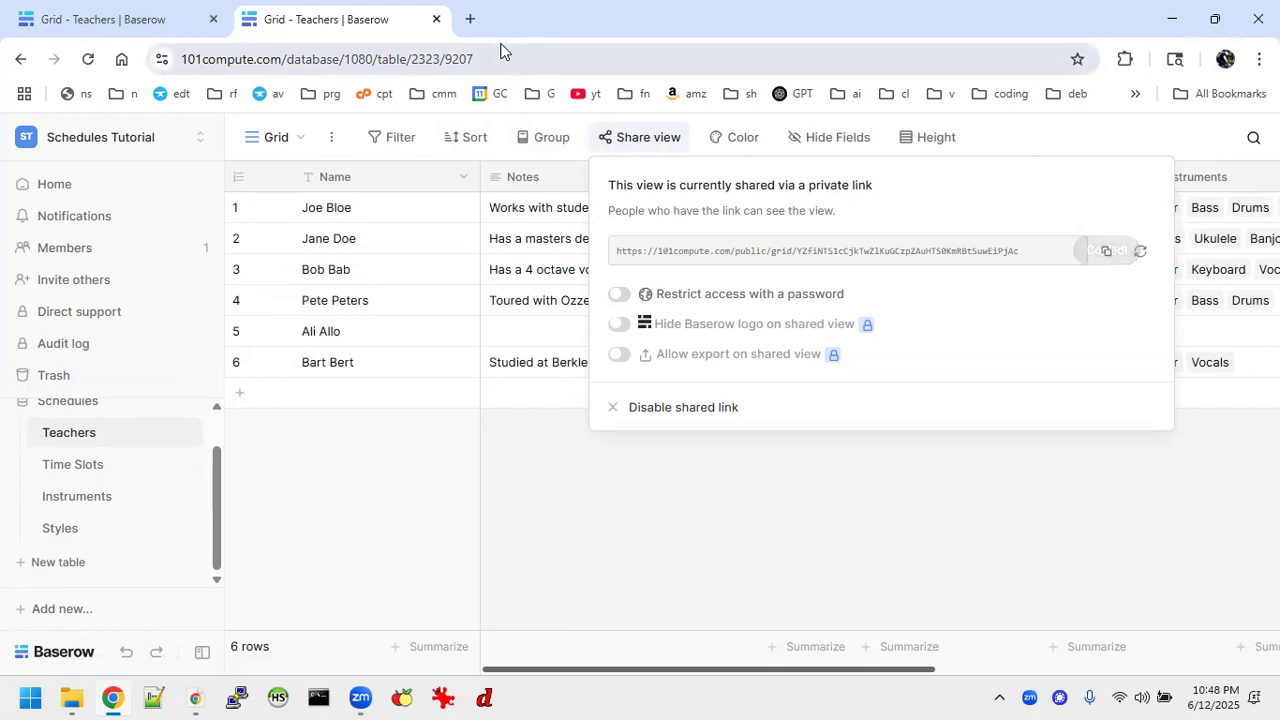
Open the copied grid link in a new browser tab to view the public Teachers grid, and close that tab.
click(470, 19)
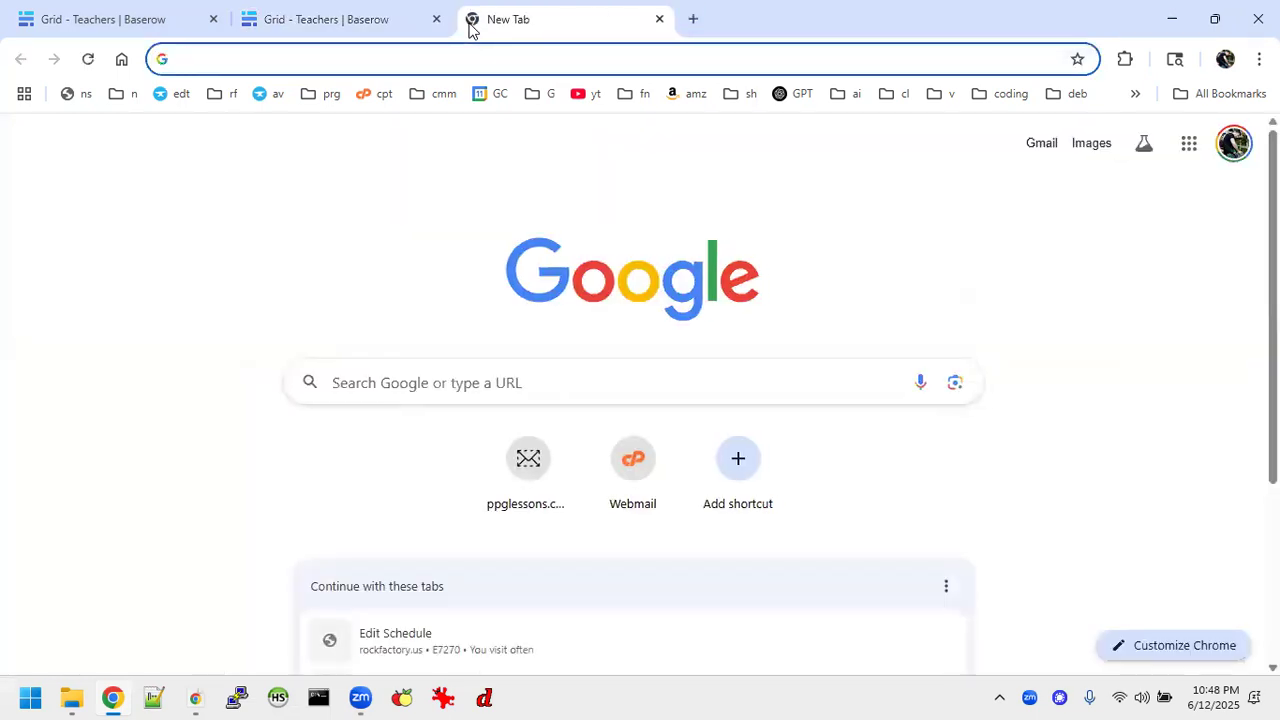
click(466, 54)
key(ctrl+v)
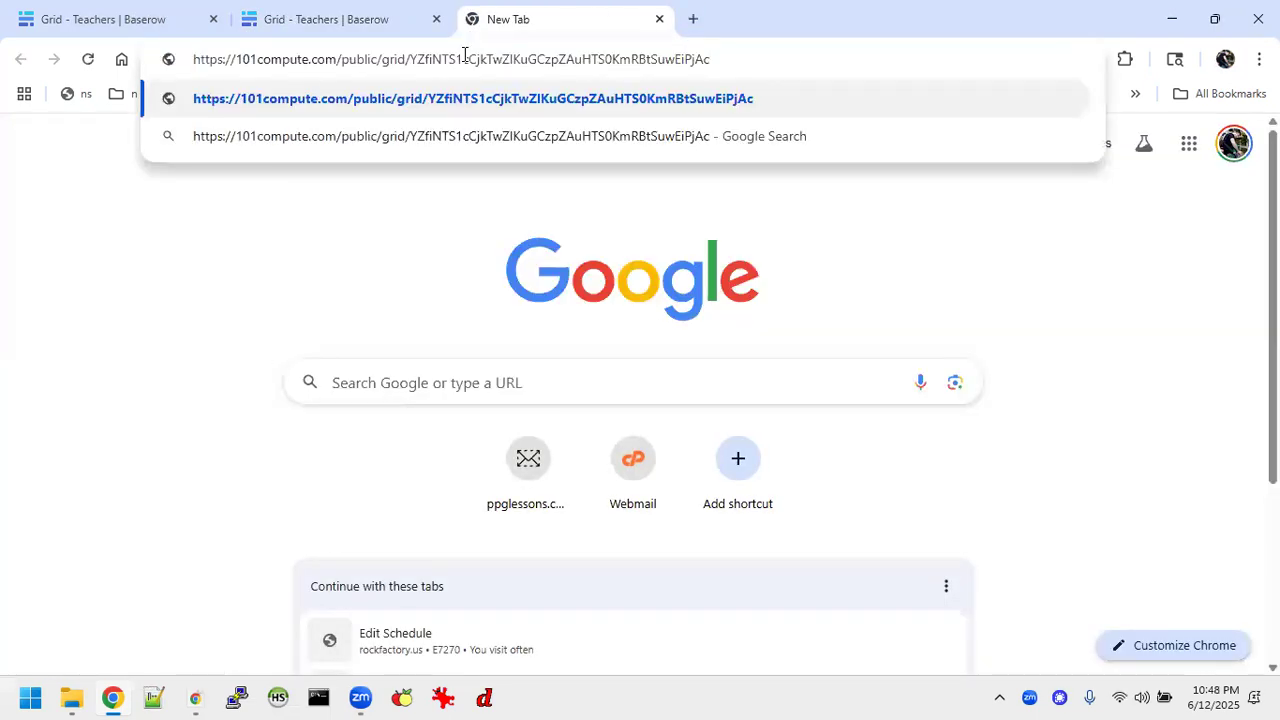
key(Return)
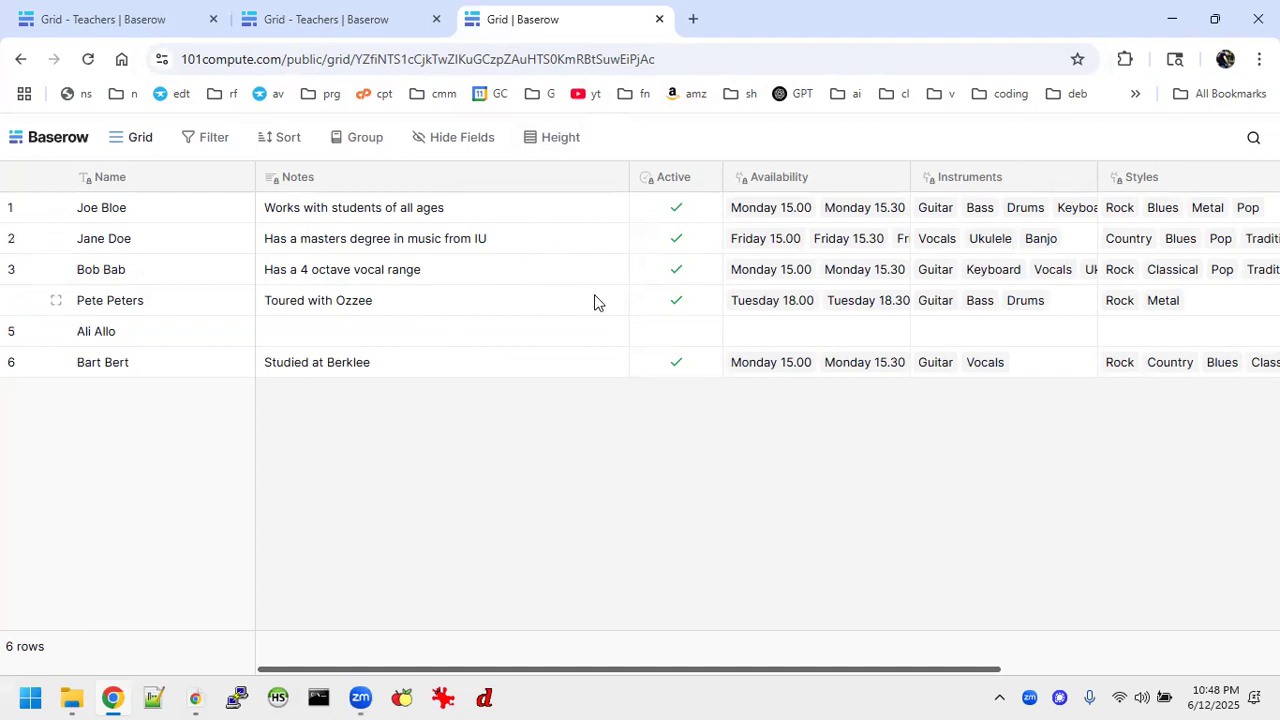
click(660, 20)
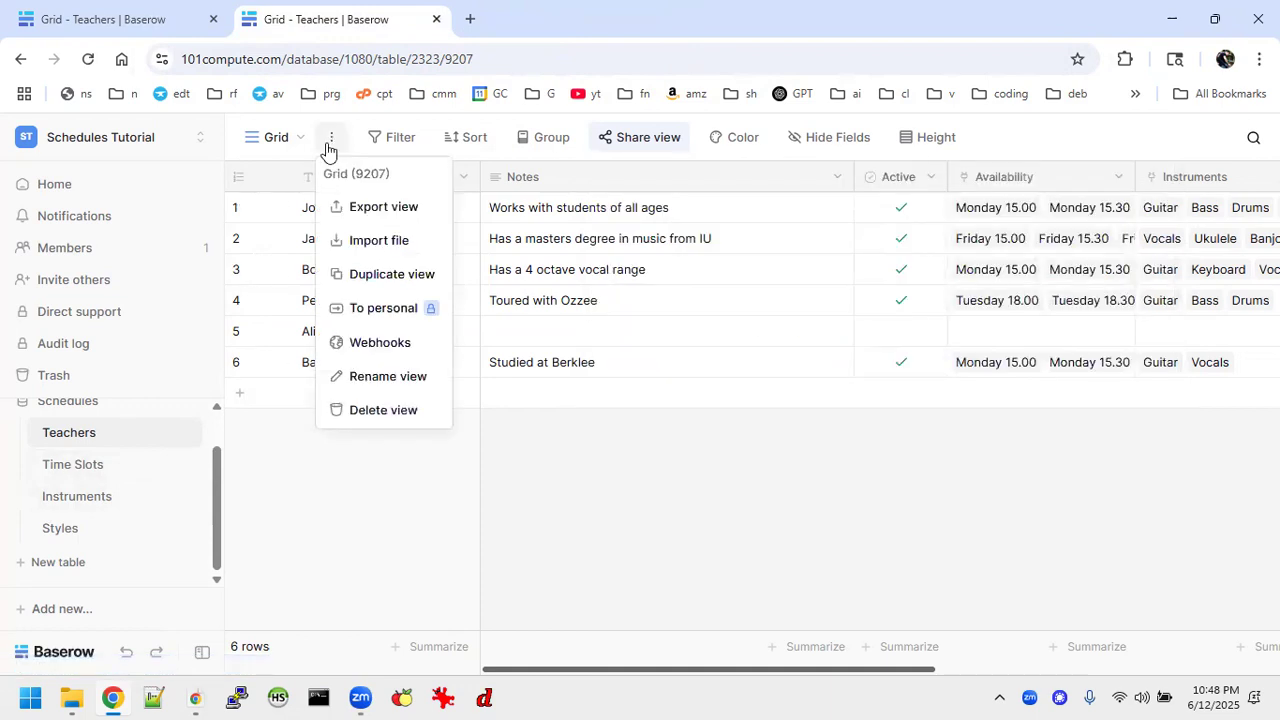
Add a collaborative gallery view named Gallery to the tutorial's Teachers table.
click(277, 140)
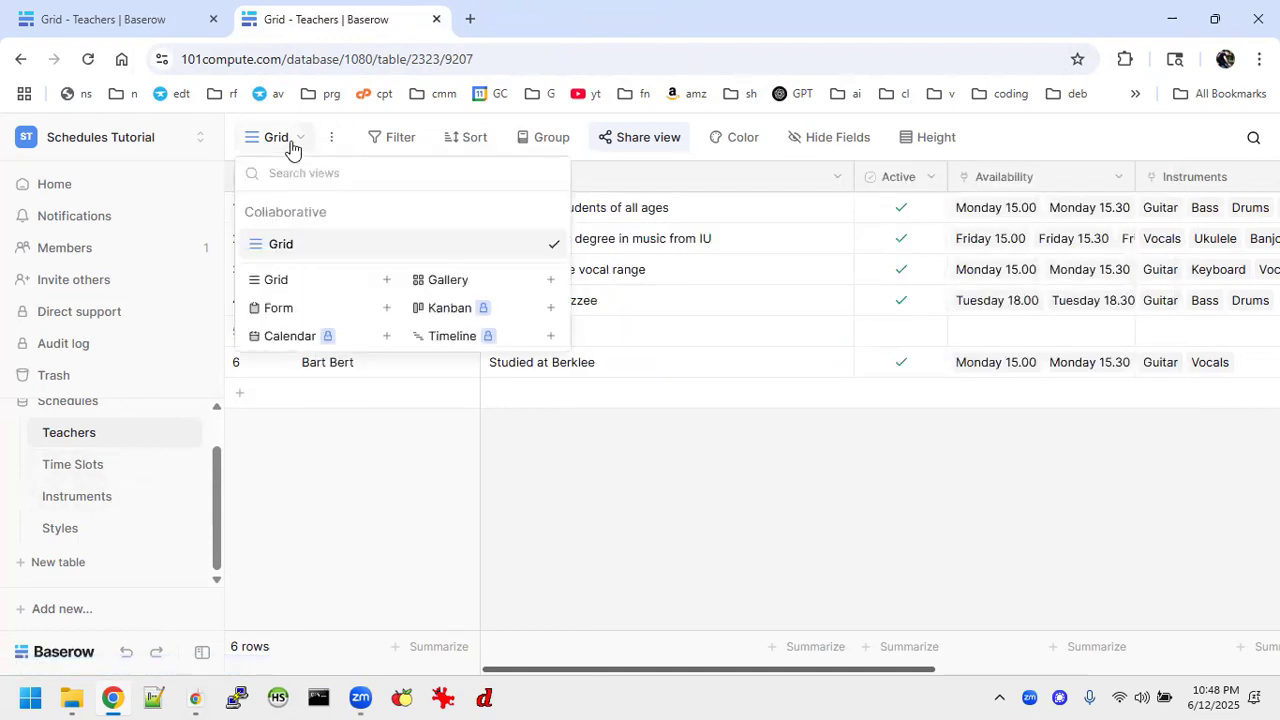
click(457, 283)
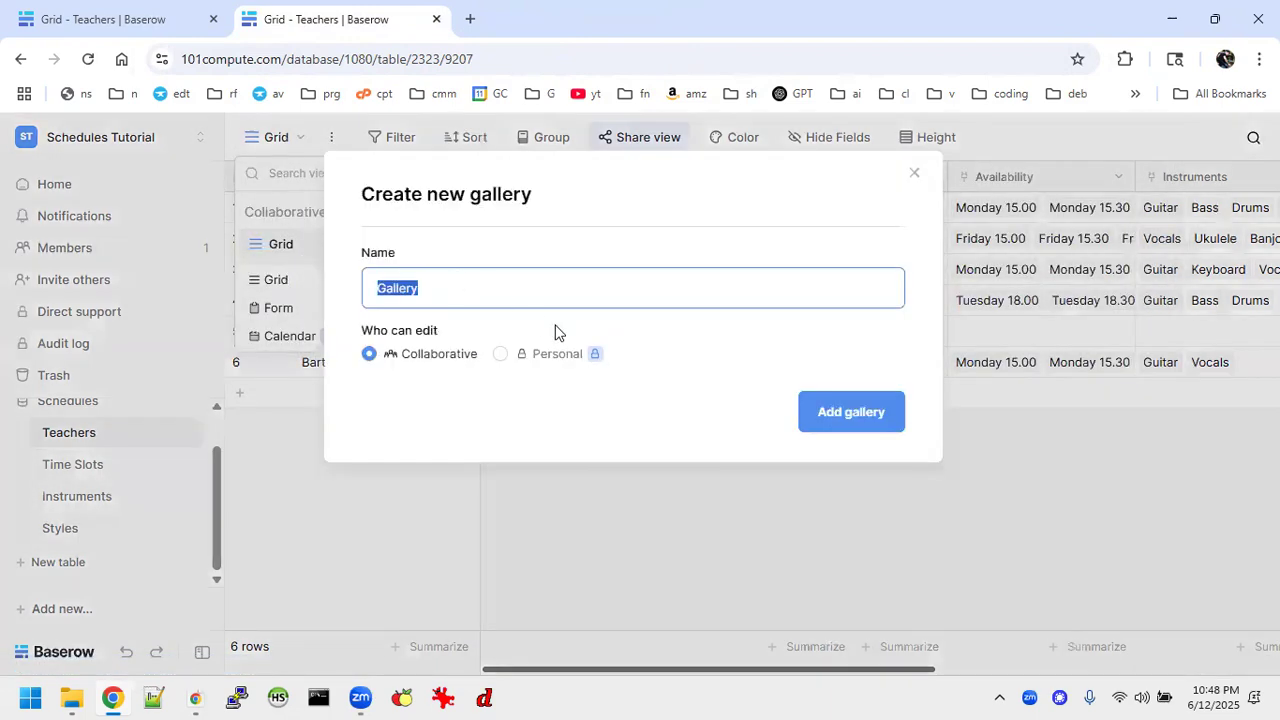
click(803, 420)
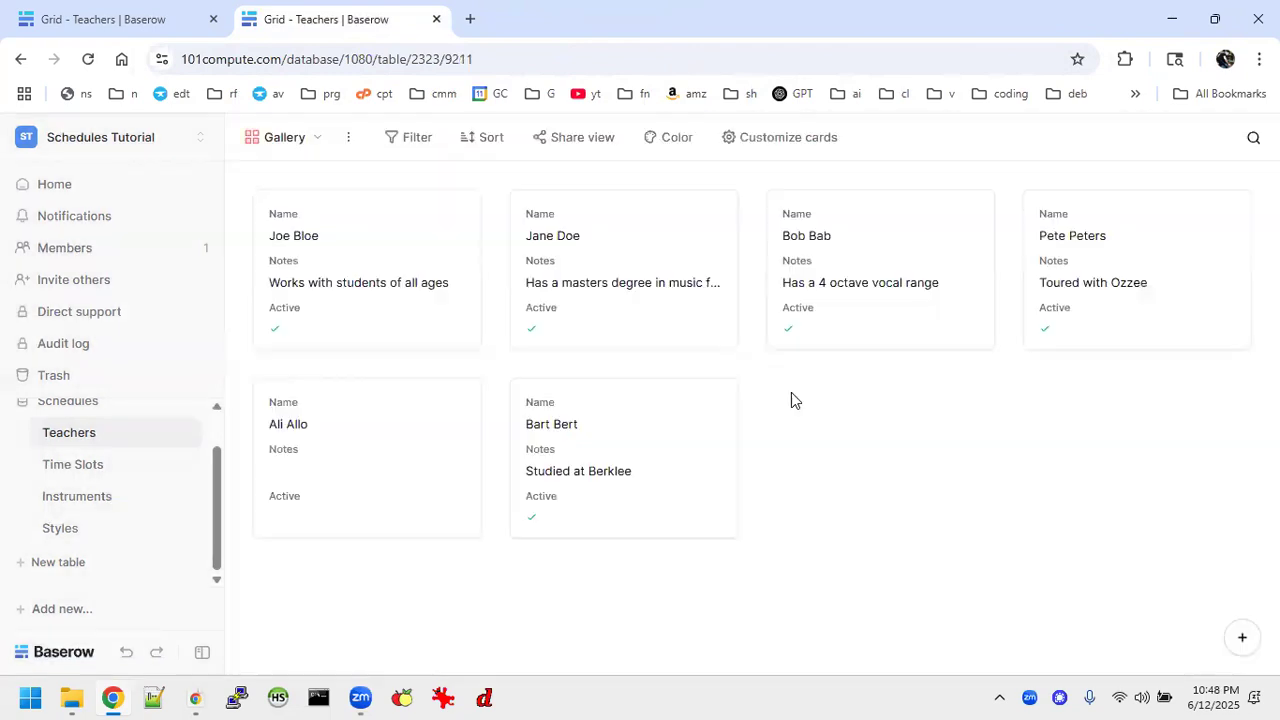
Create a private share link for the Teachers gallery view and copy its URL.
click(585, 149)
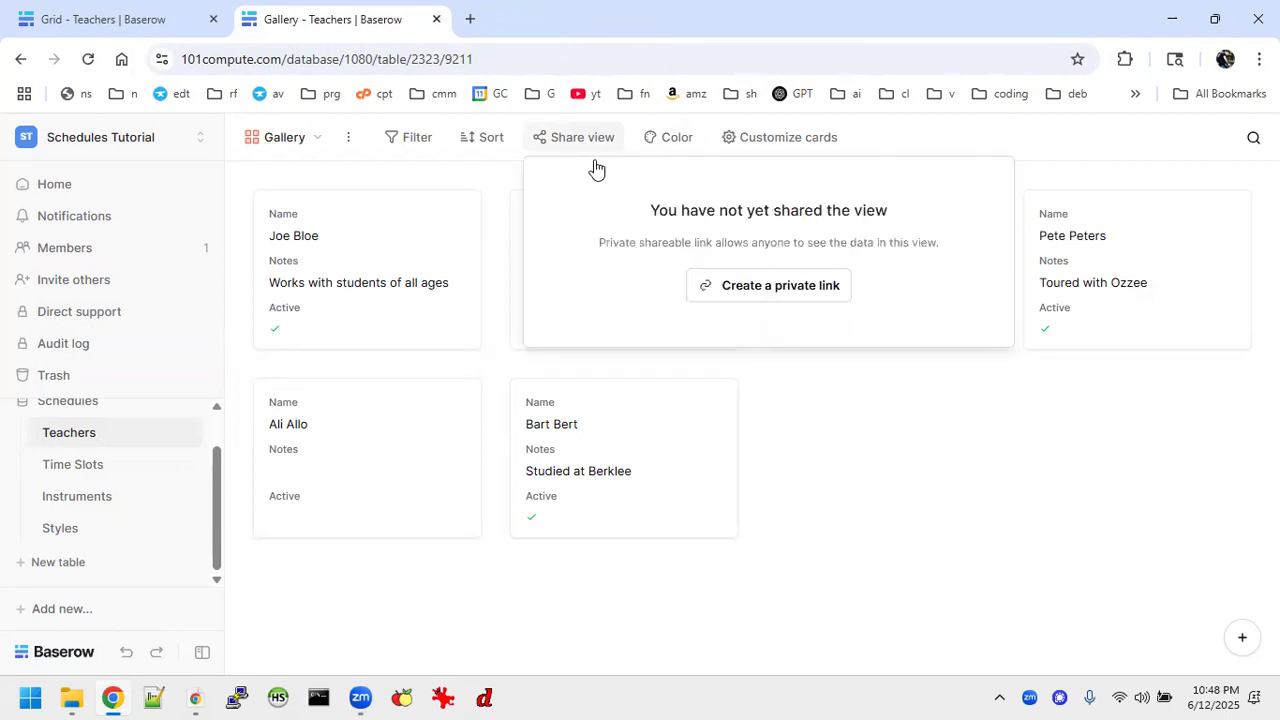
click(772, 288)
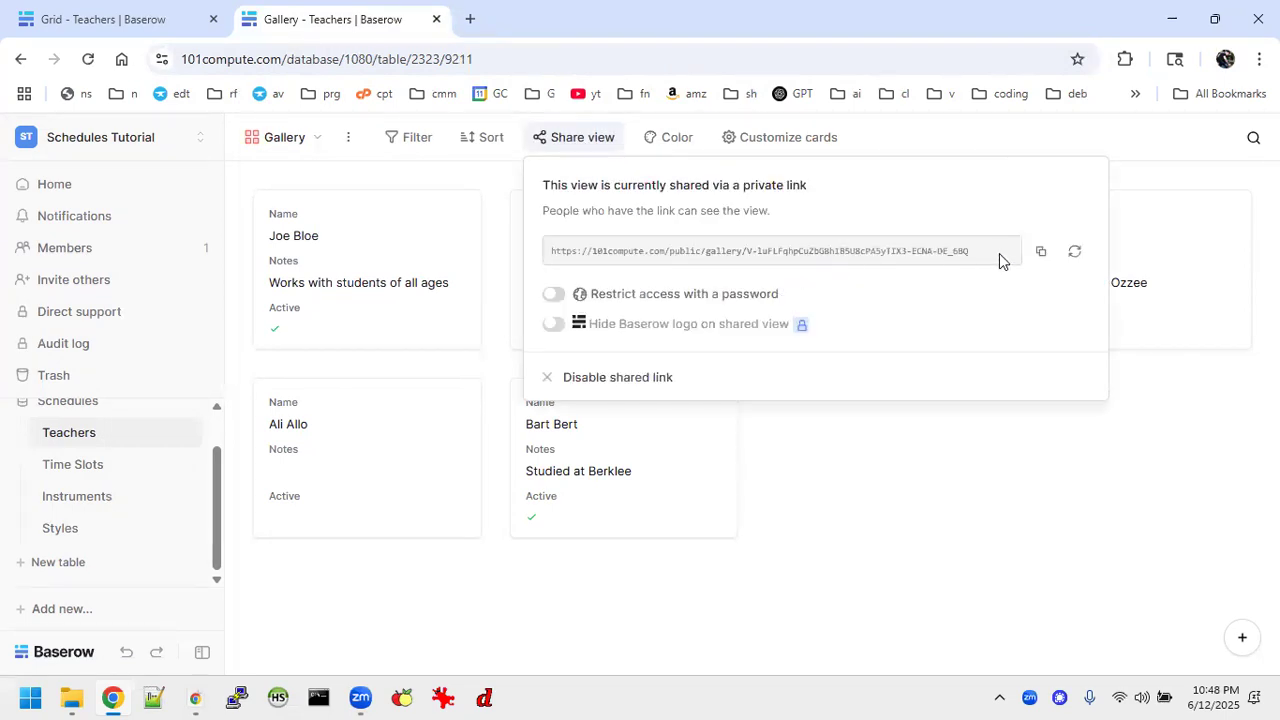
click(1041, 251)
Open the copied gallery link in a new browser tab to view the public teacher cards, and return to the tutorial's gallery.
click(470, 19)
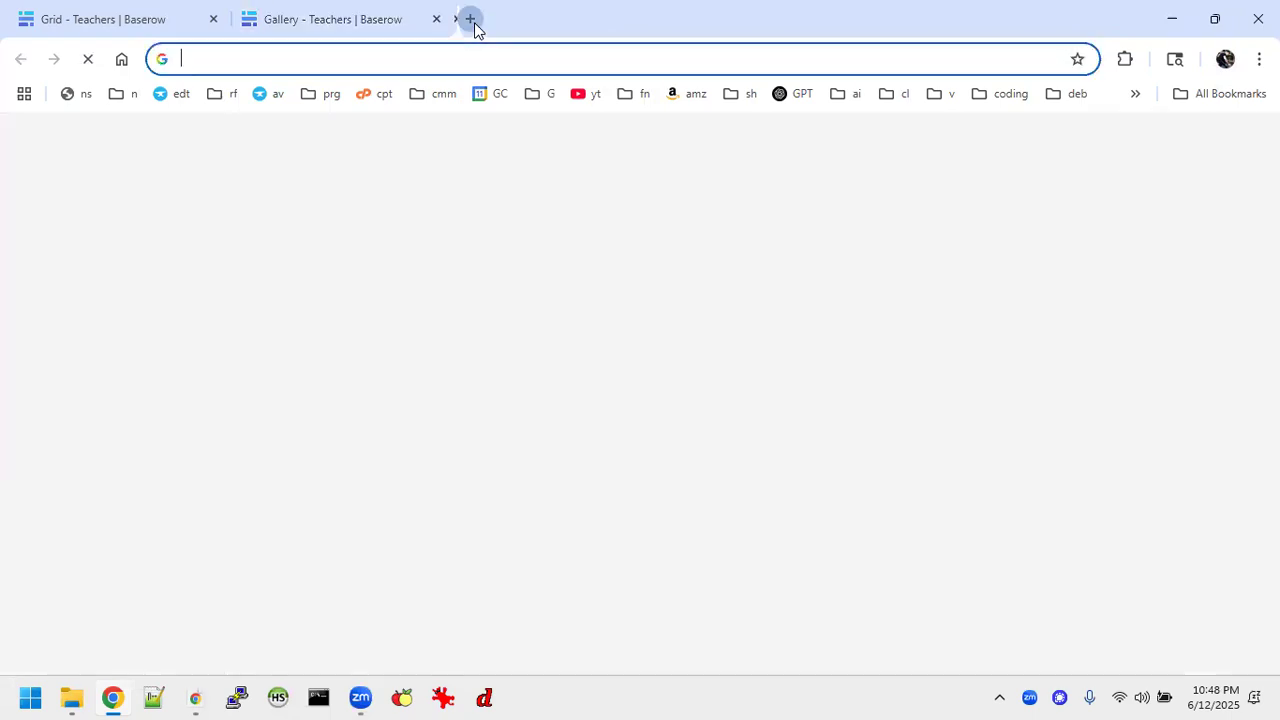
key(ctrl+v)
key(Return)
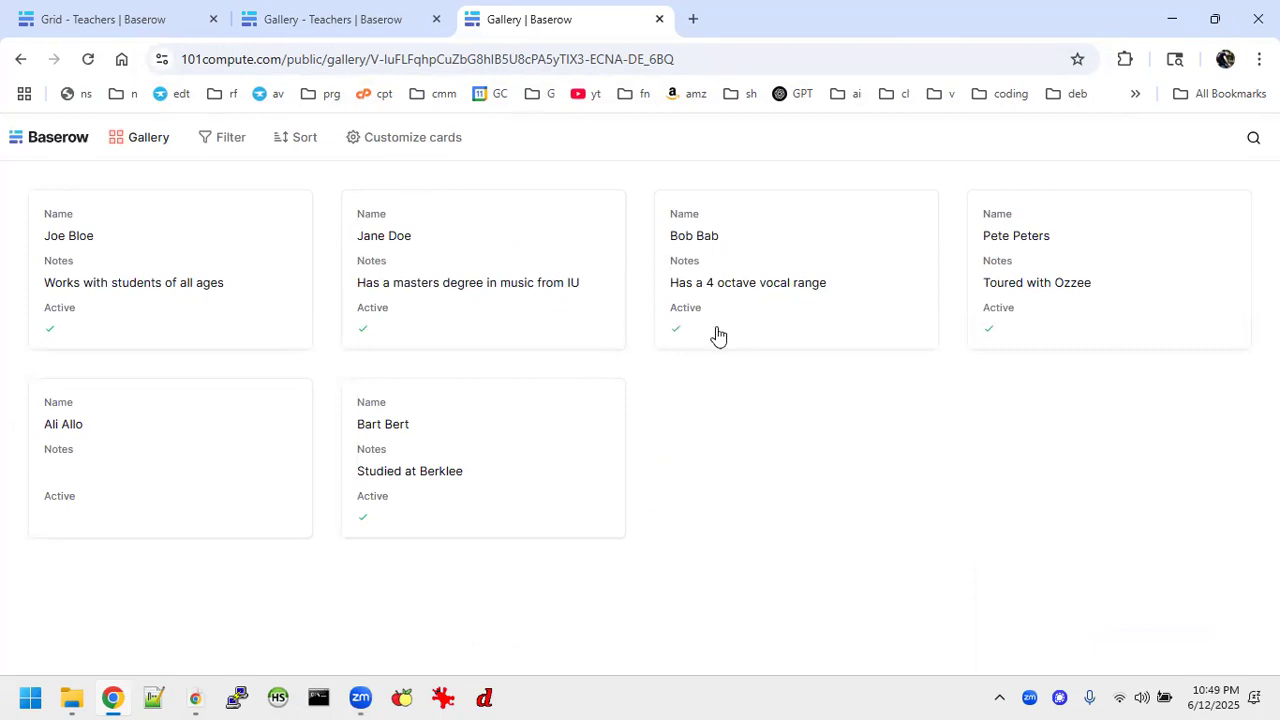
click(660, 20)
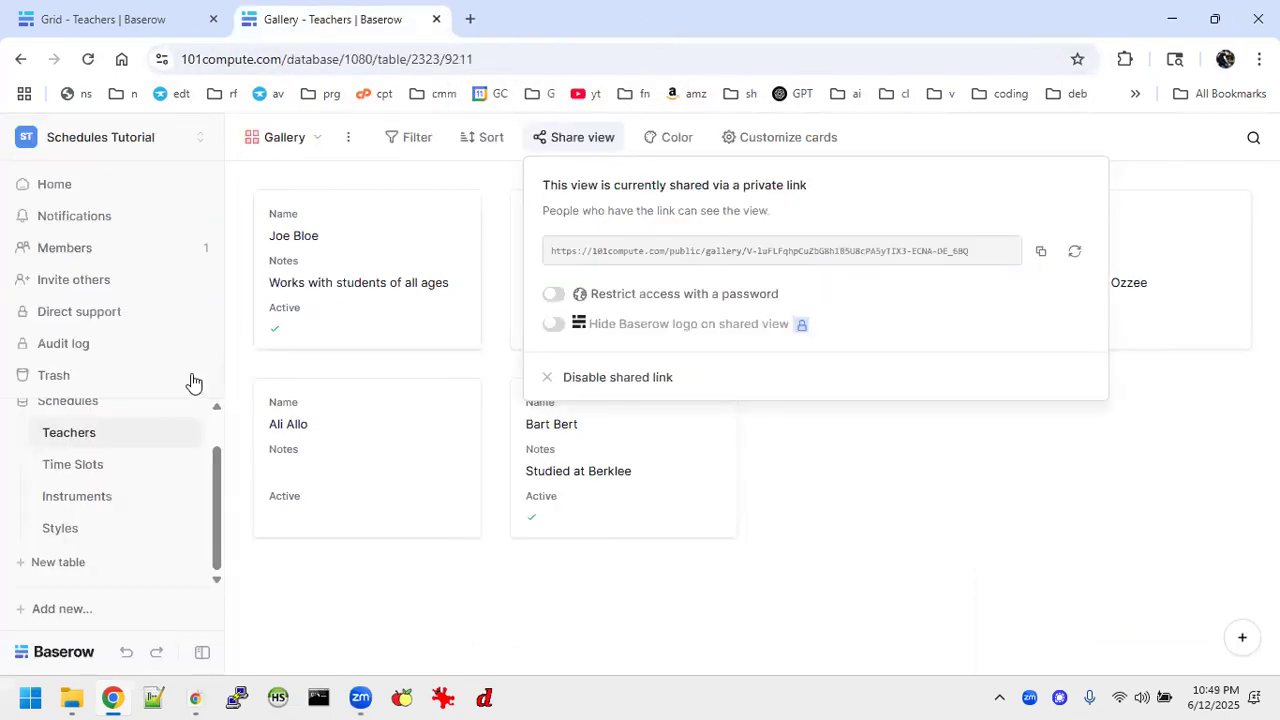
click(1029, 508)
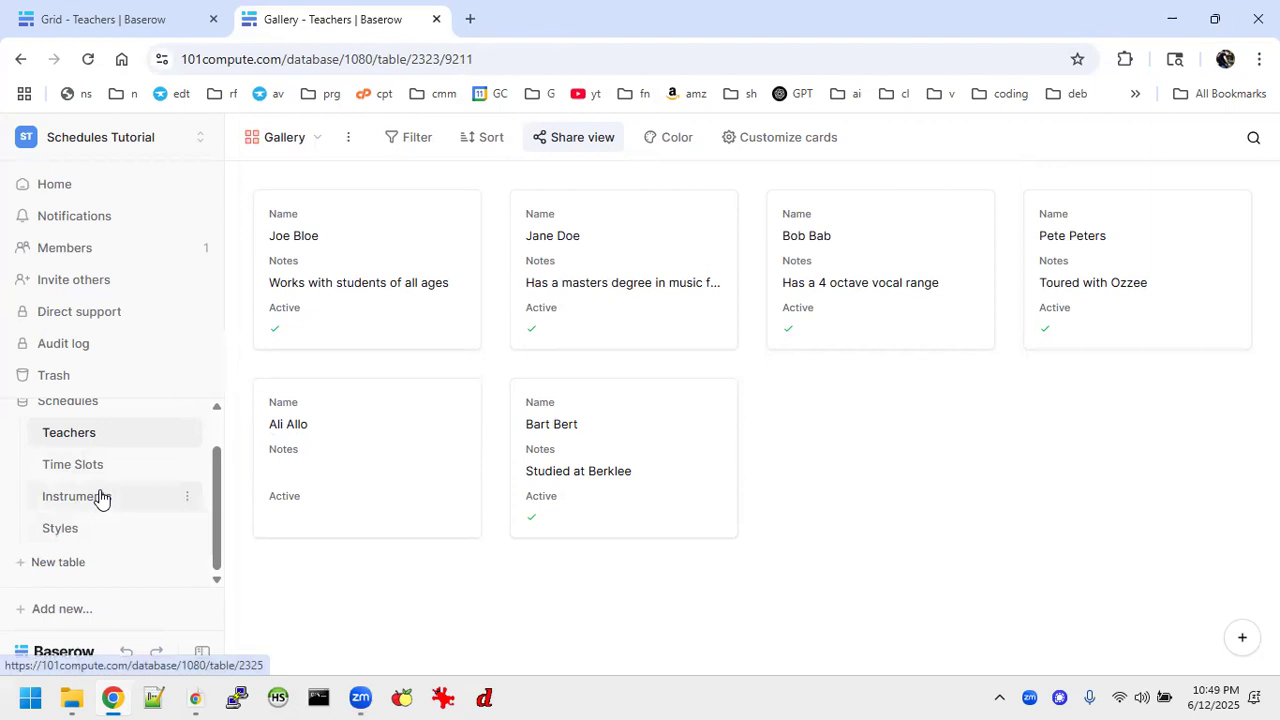
Add an application named Schedules to the Schedules Tutorial workspace and delete its default Examples page.
scroll(100, 496, up, 2)
scroll(100, 496, down, 2)
scroll(96, 467, up, 2)
scroll(96, 467, down, 2)
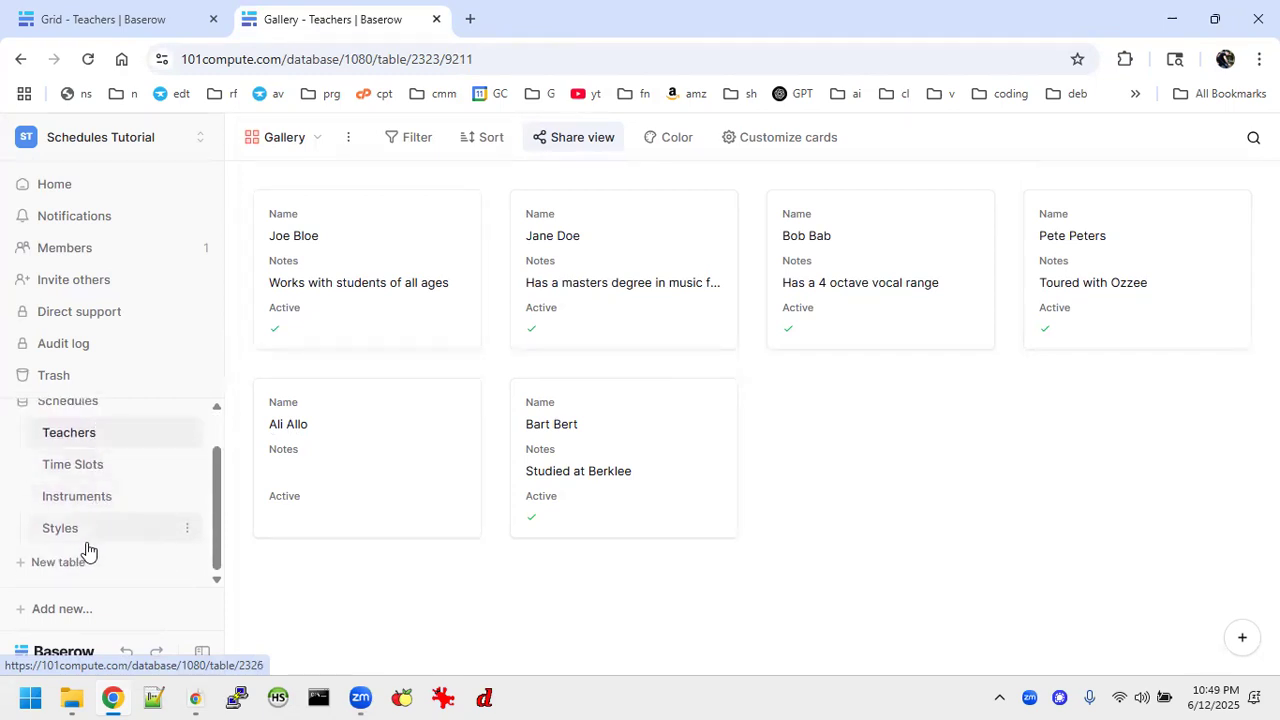
click(62, 609)
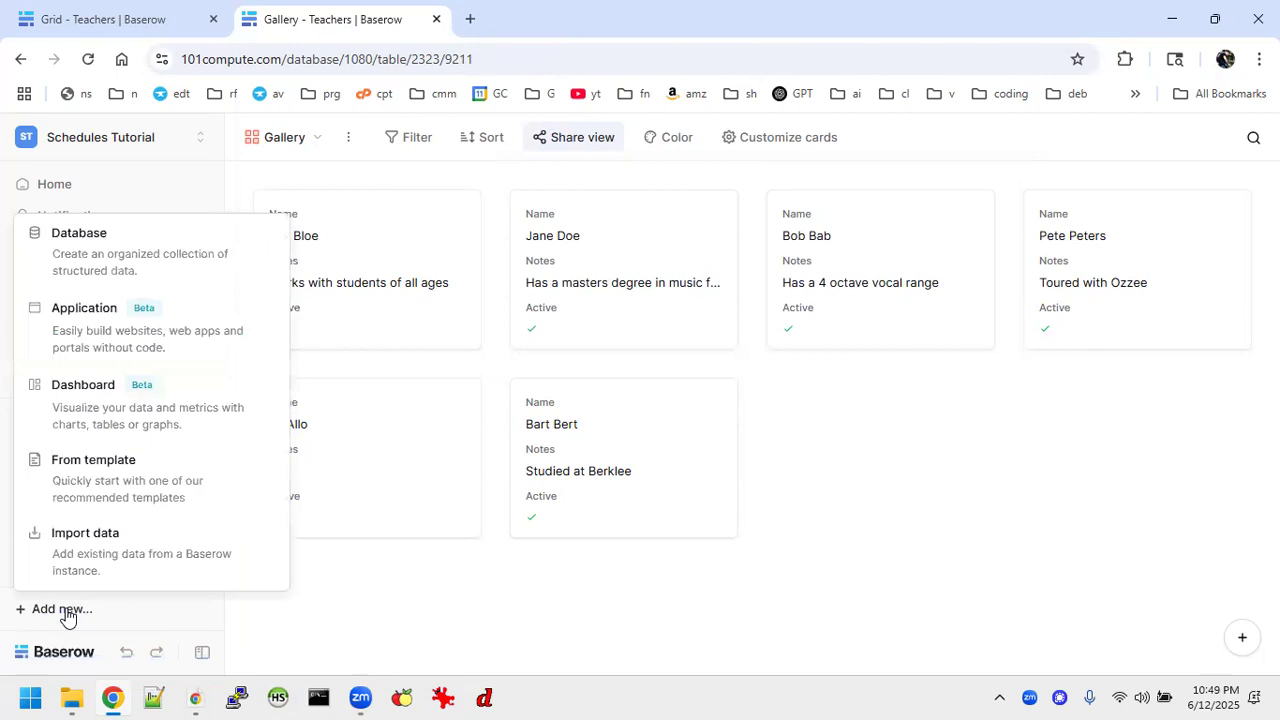
click(86, 310)
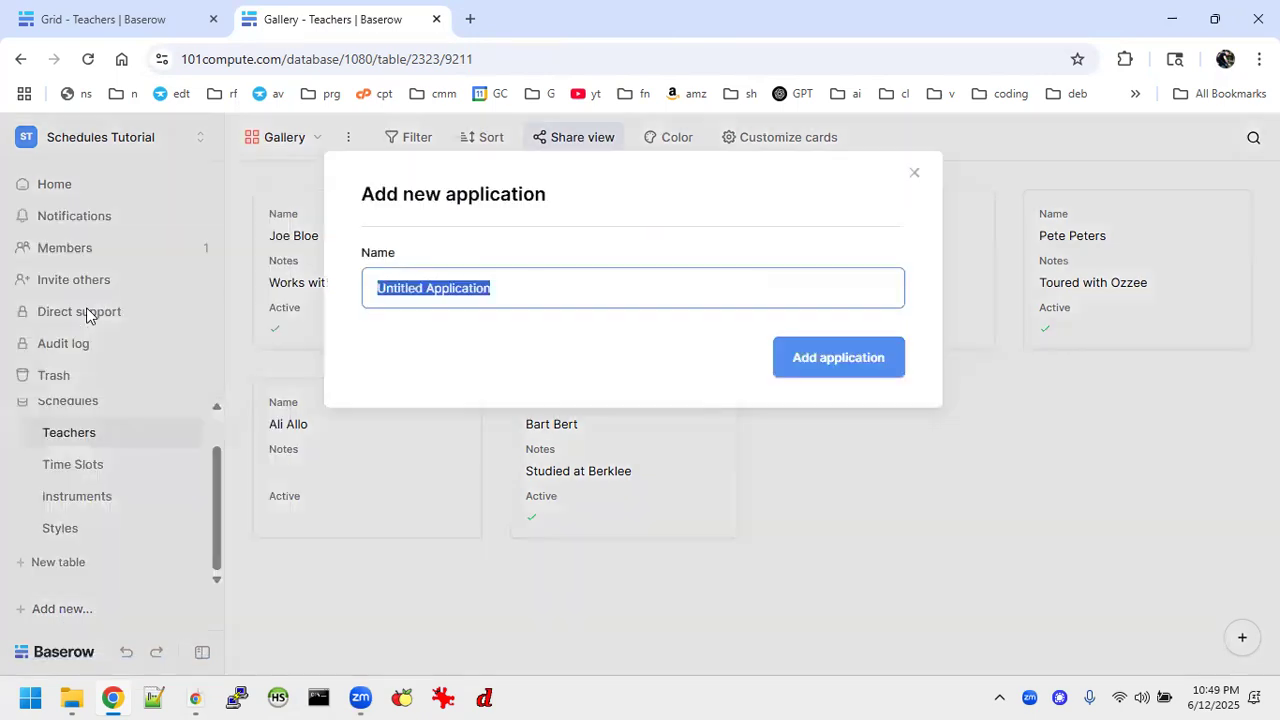
key(BackSpace)
text(Schedu)
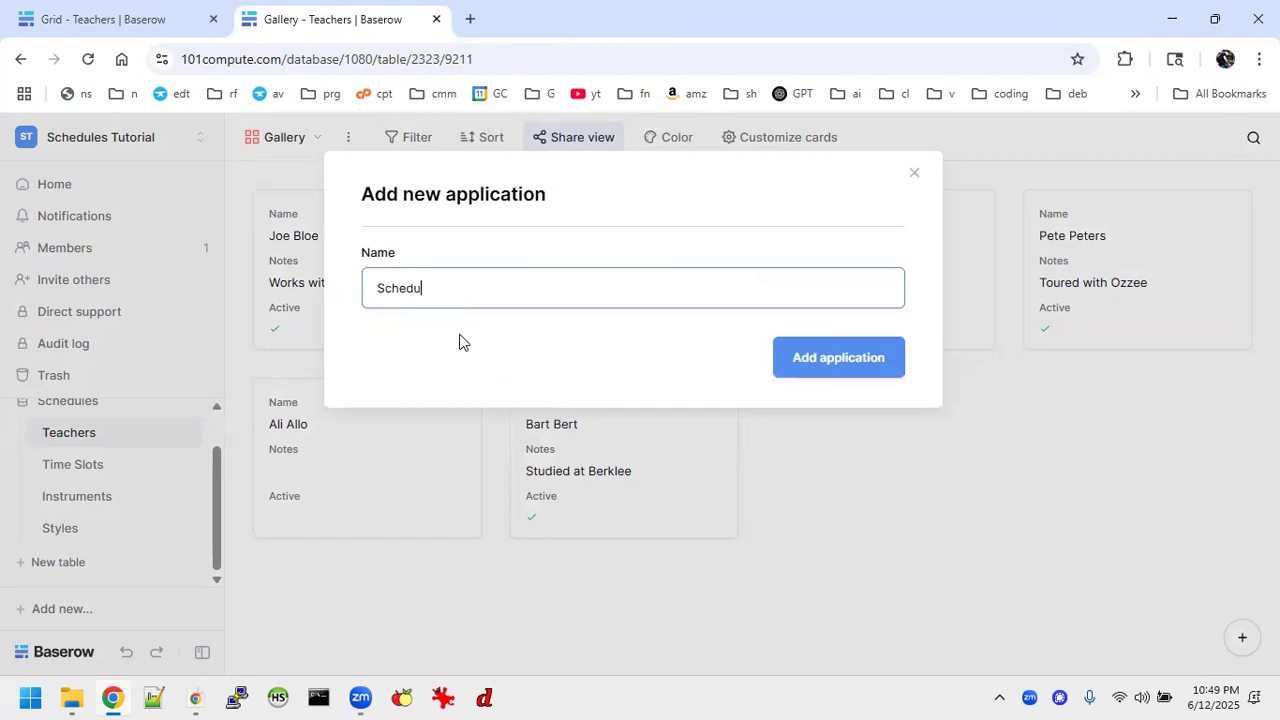
text(les)
key(Return)
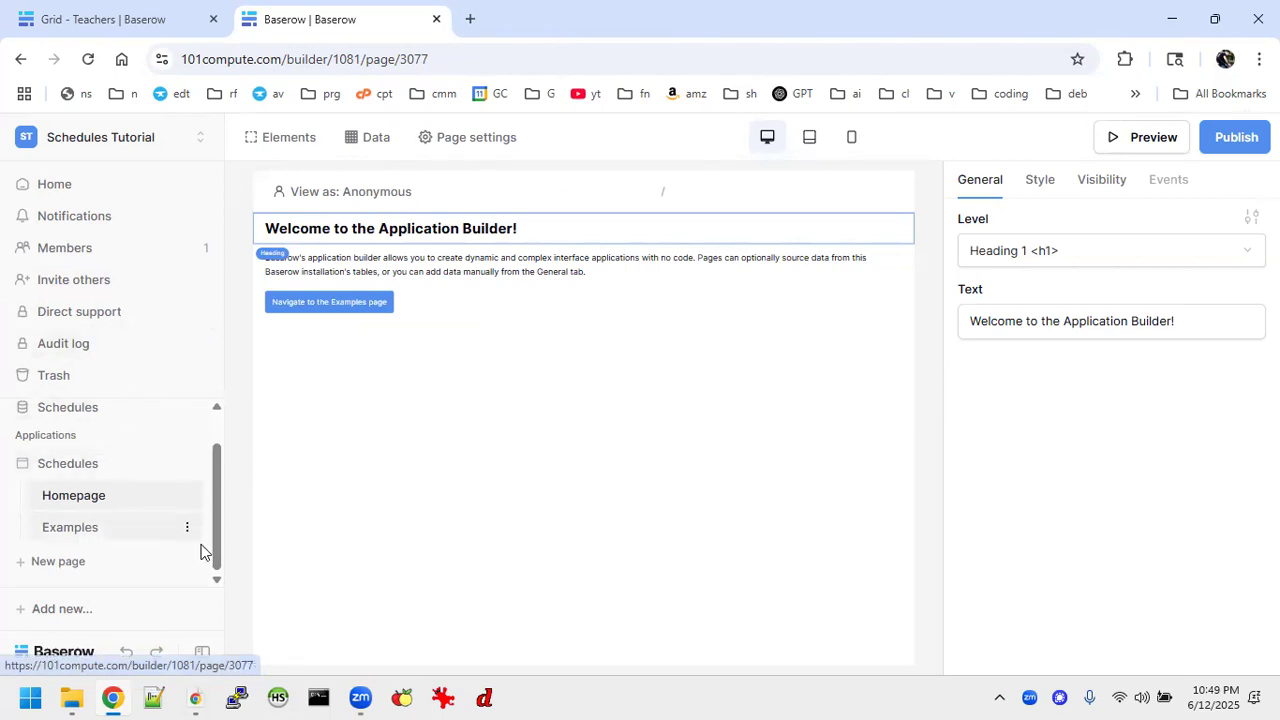
click(186, 527)
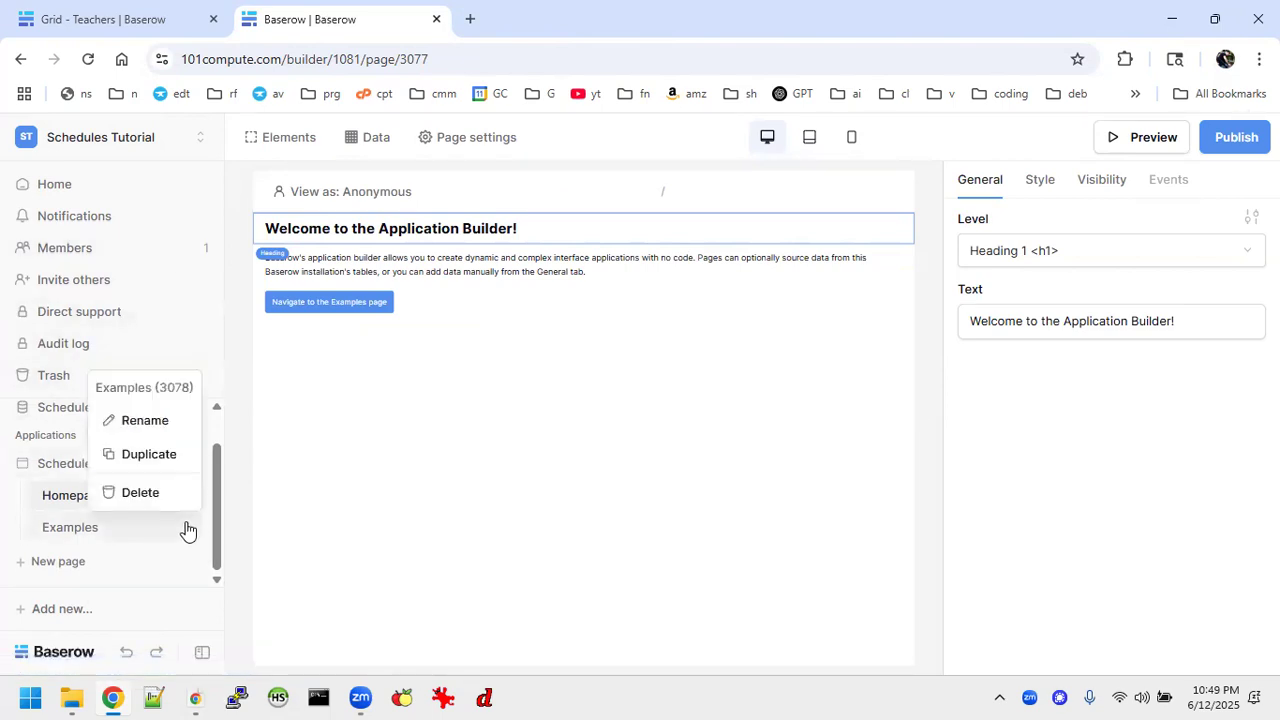
click(165, 494)
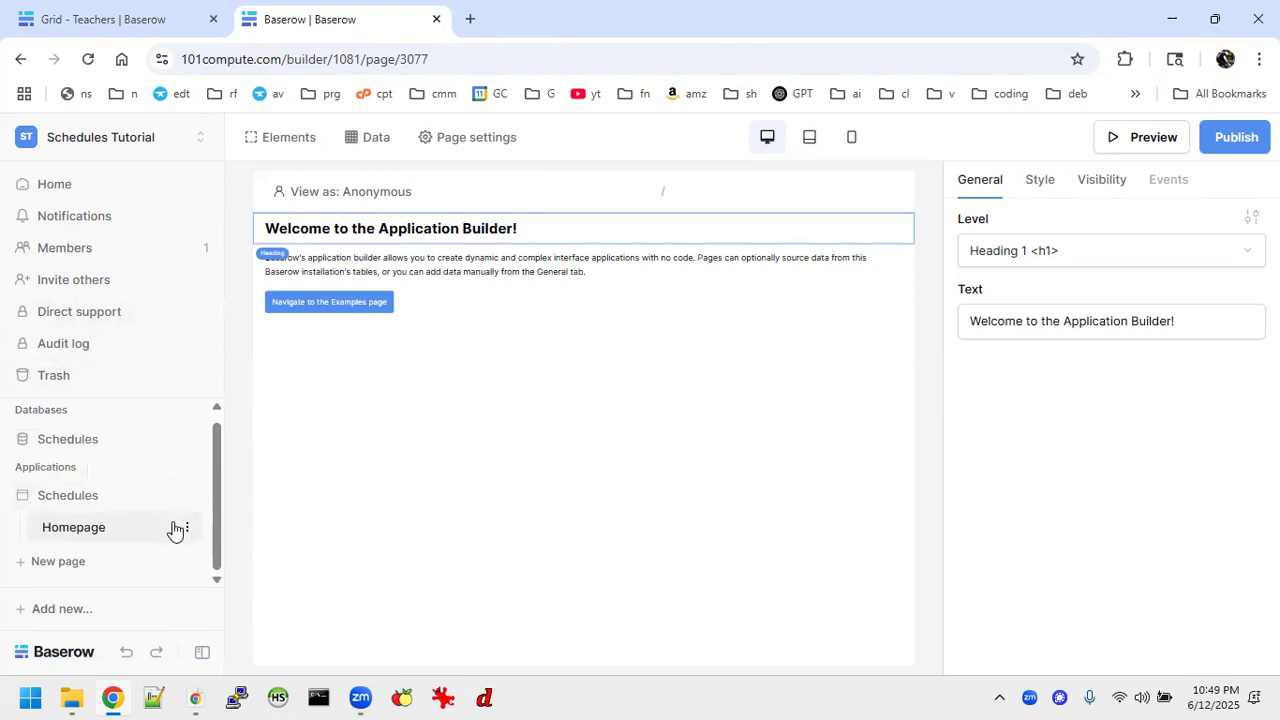
Check the page list of the finished example's Schedules application, and delete the default Homepage from the tutorial's Schedules application.
click(111, 22)
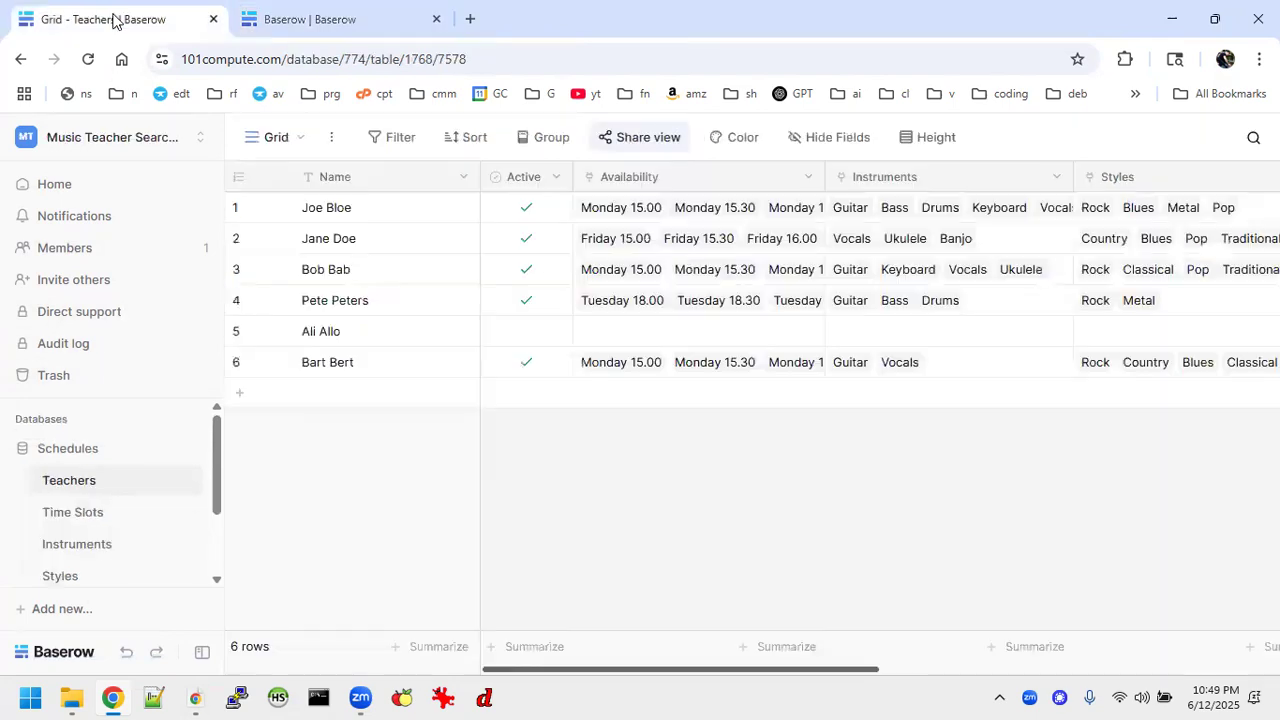
scroll(87, 482, down, 2)
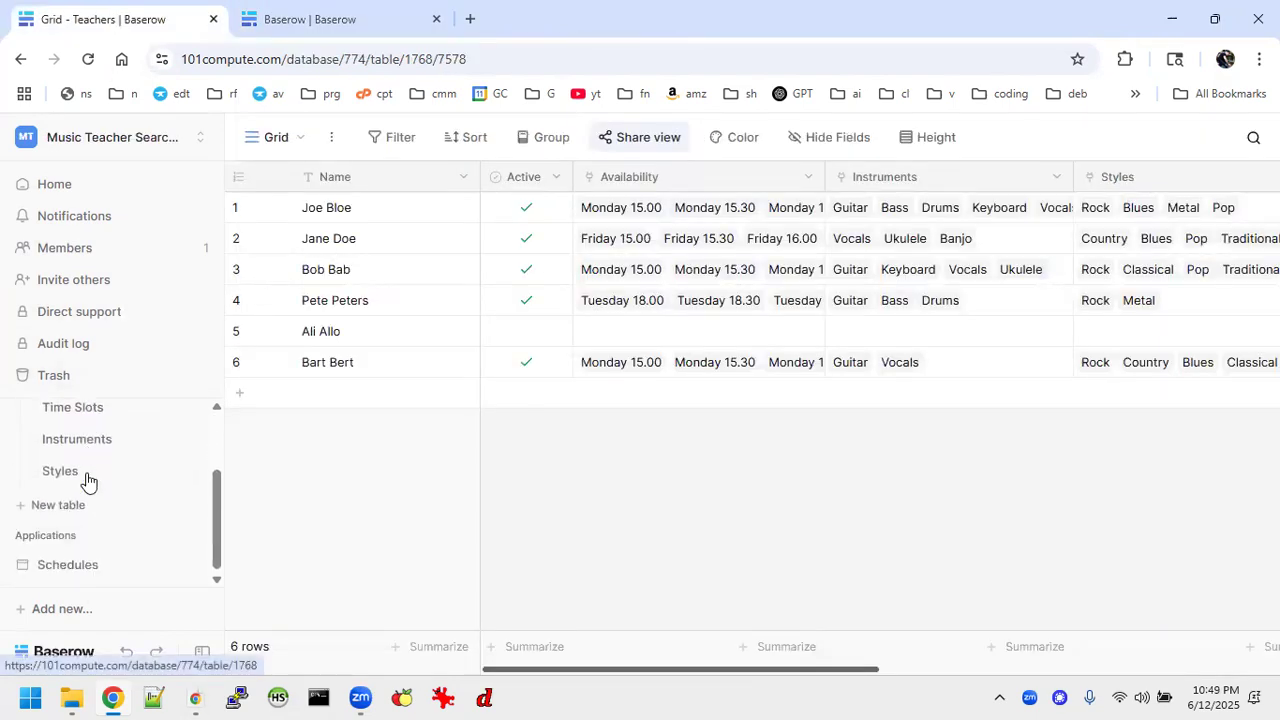
click(60, 566)
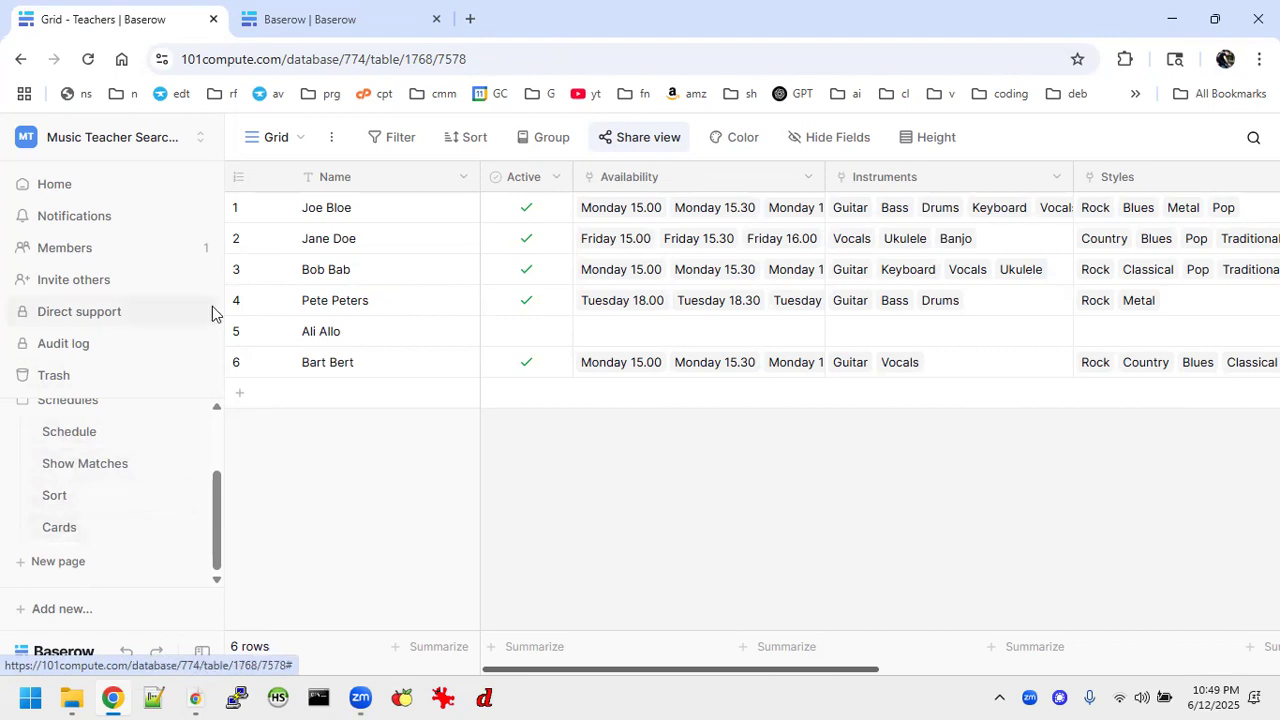
click(311, 28)
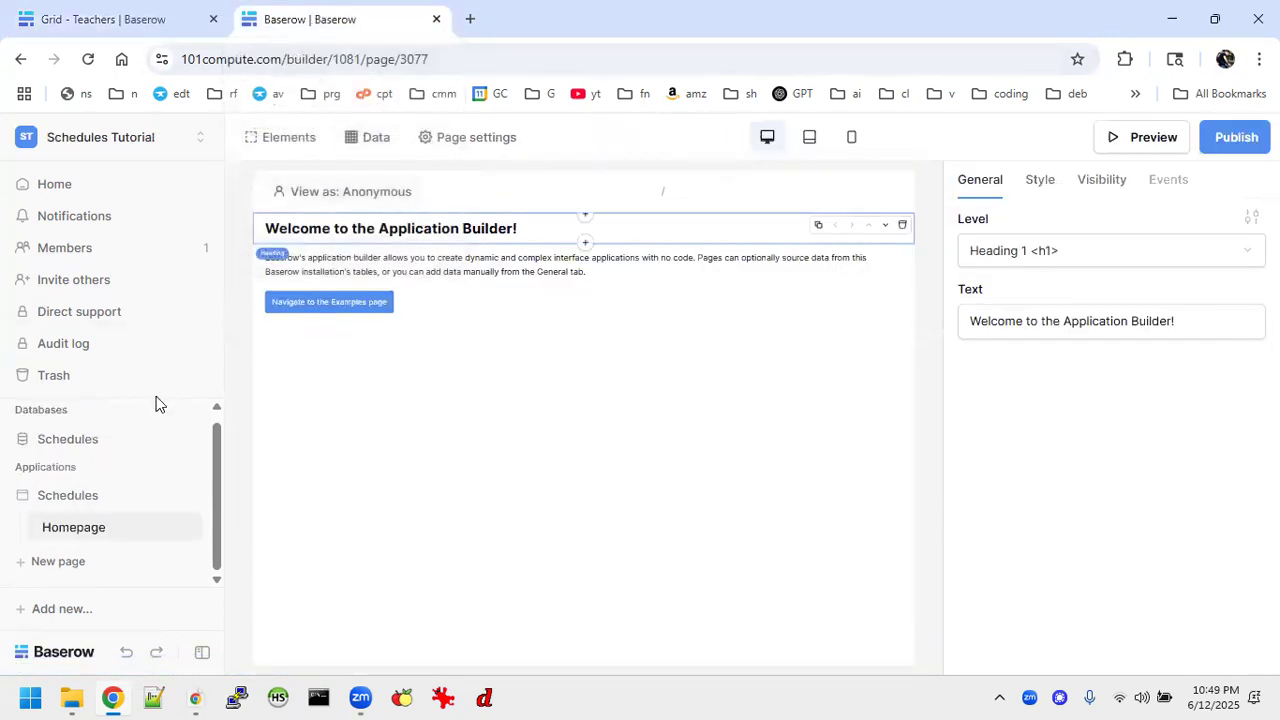
click(186, 528)
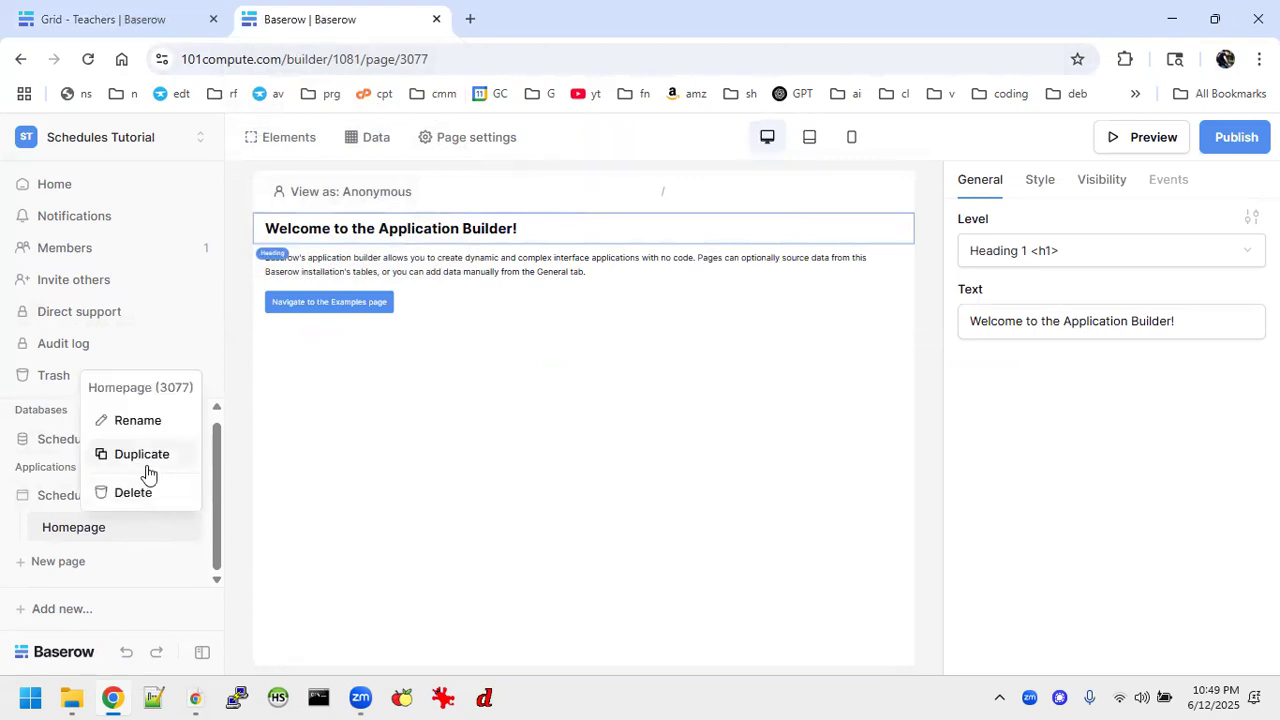
click(138, 493)
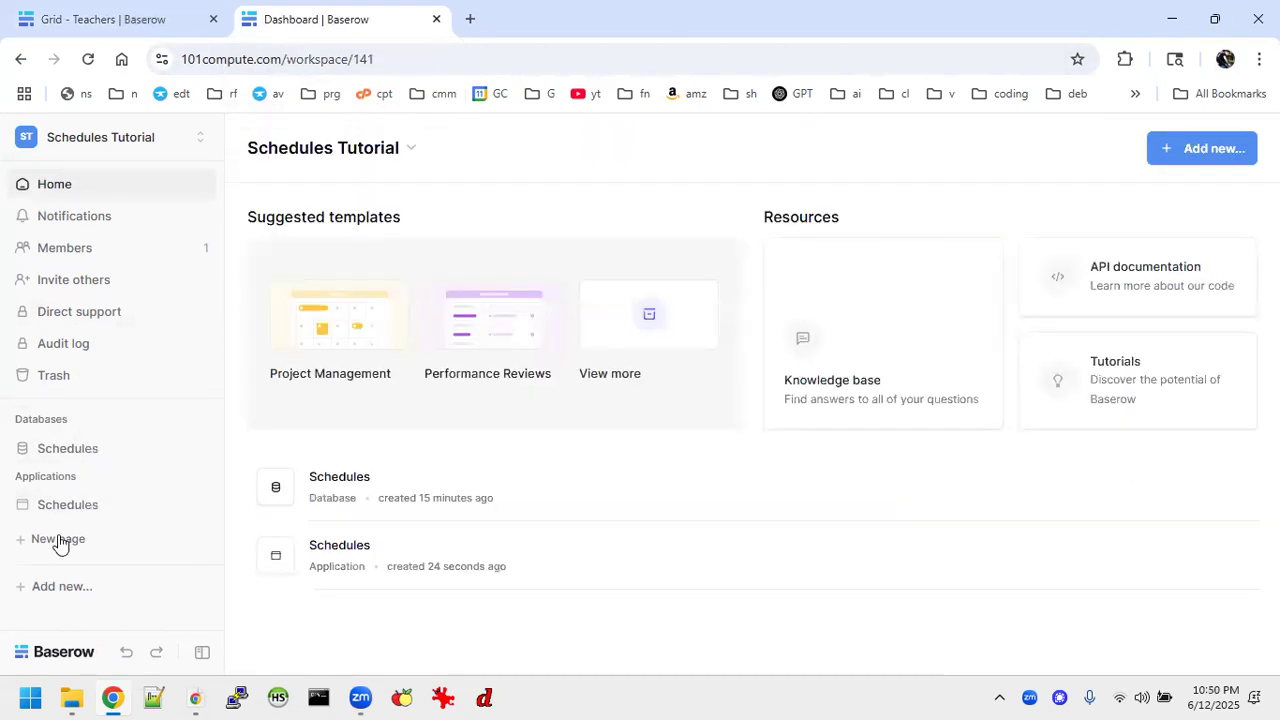
Add a page named Schedule with the path /schedule to the tutorial's Schedules application.
click(58, 540)
text(Schedule)
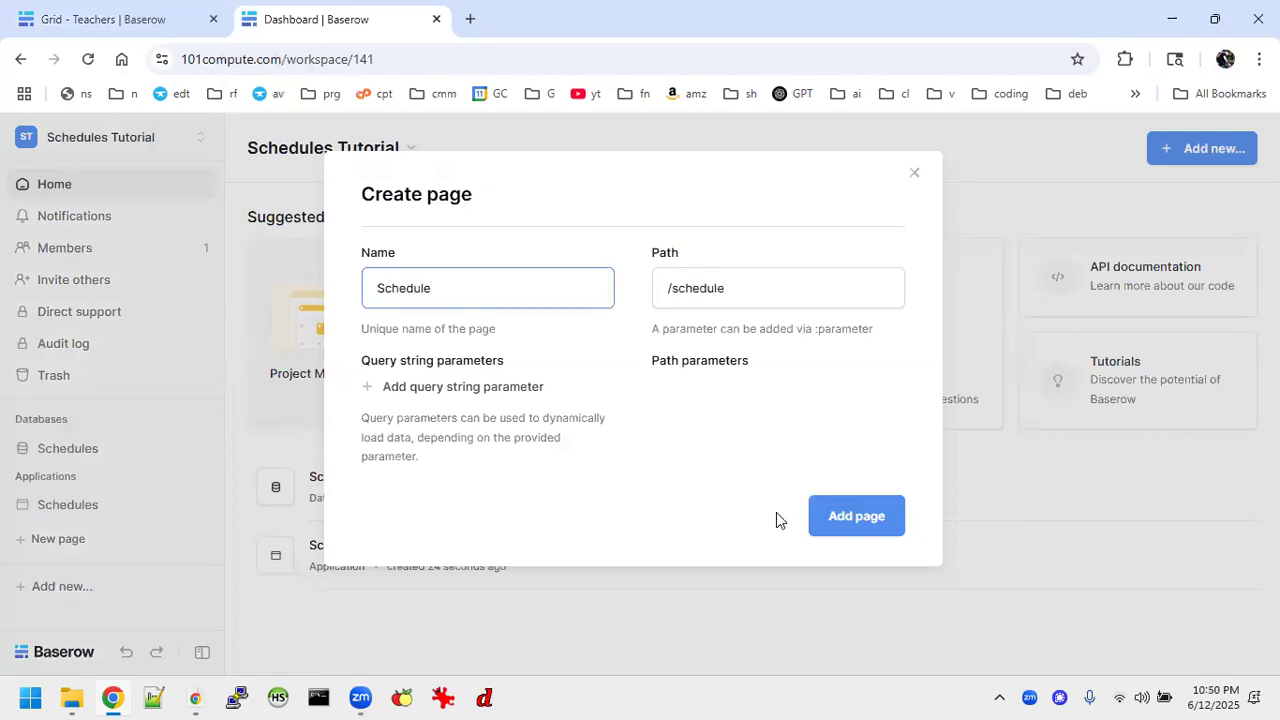
click(850, 515)
Check the finished example's pages and add a Show Matches page with the path /show-matches and no query string parameters to the tutorial application.
click(137, 20)
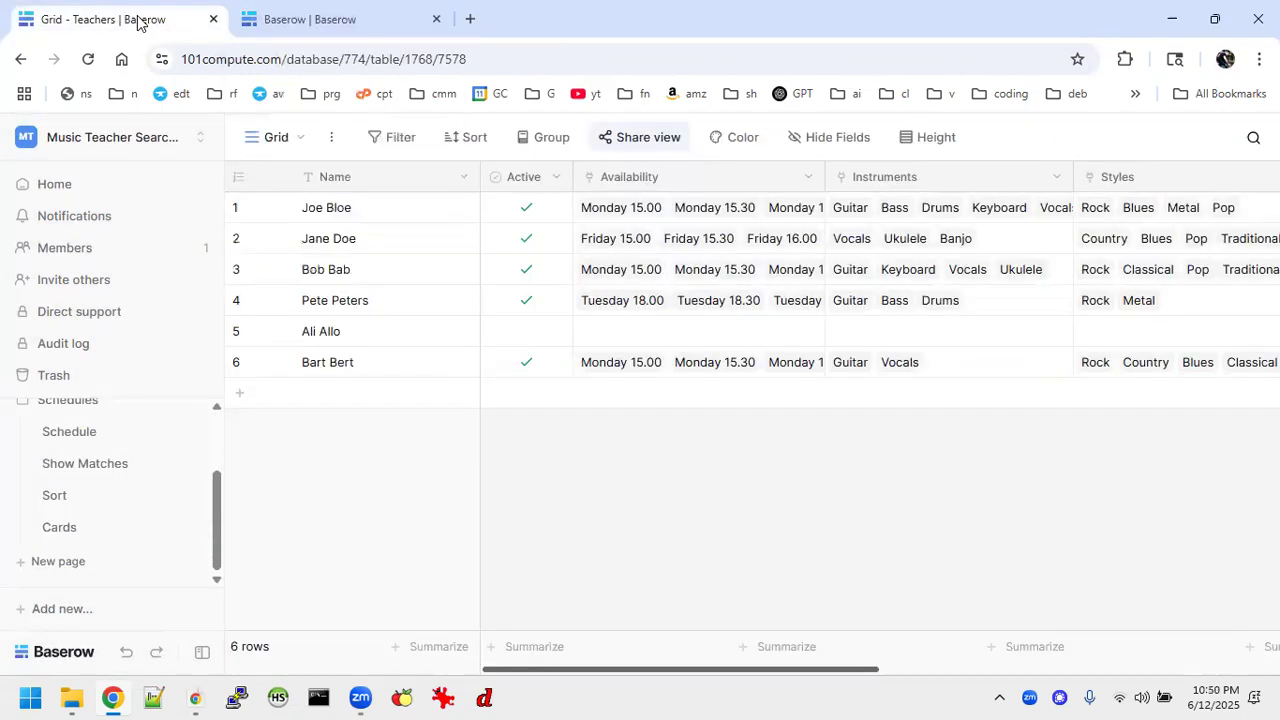
click(313, 24)
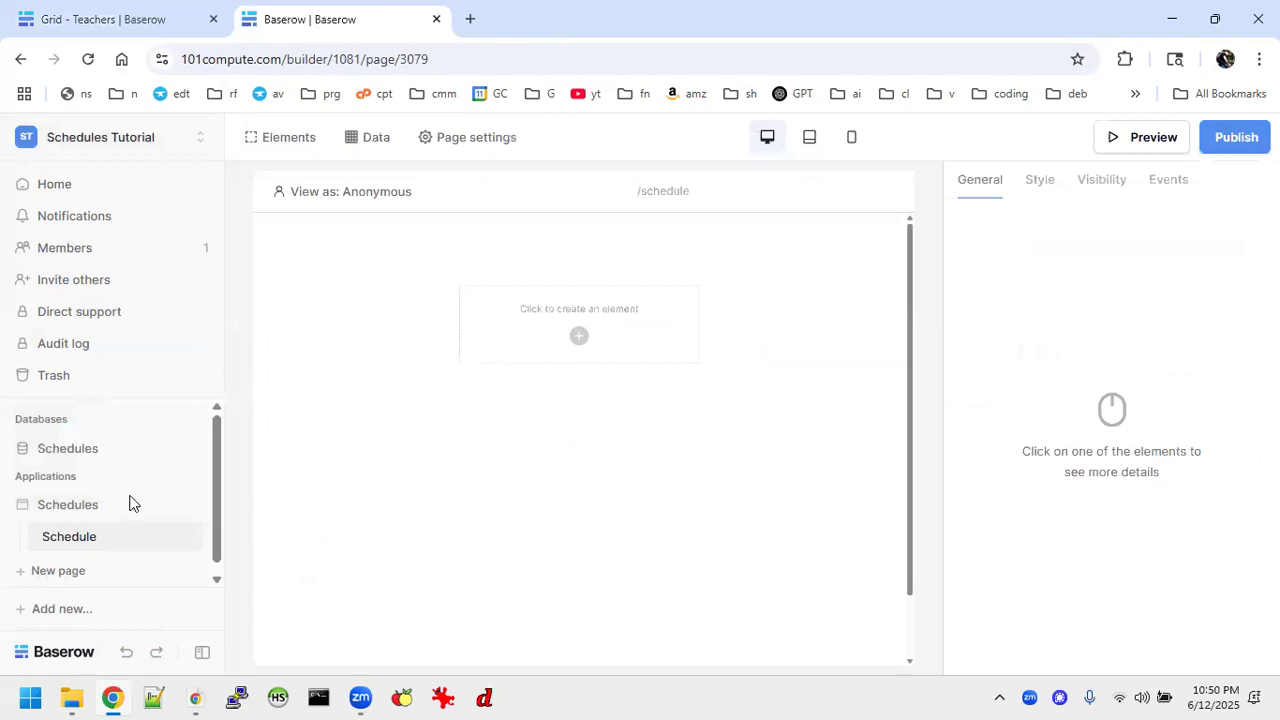
click(57, 574)
text(Show )
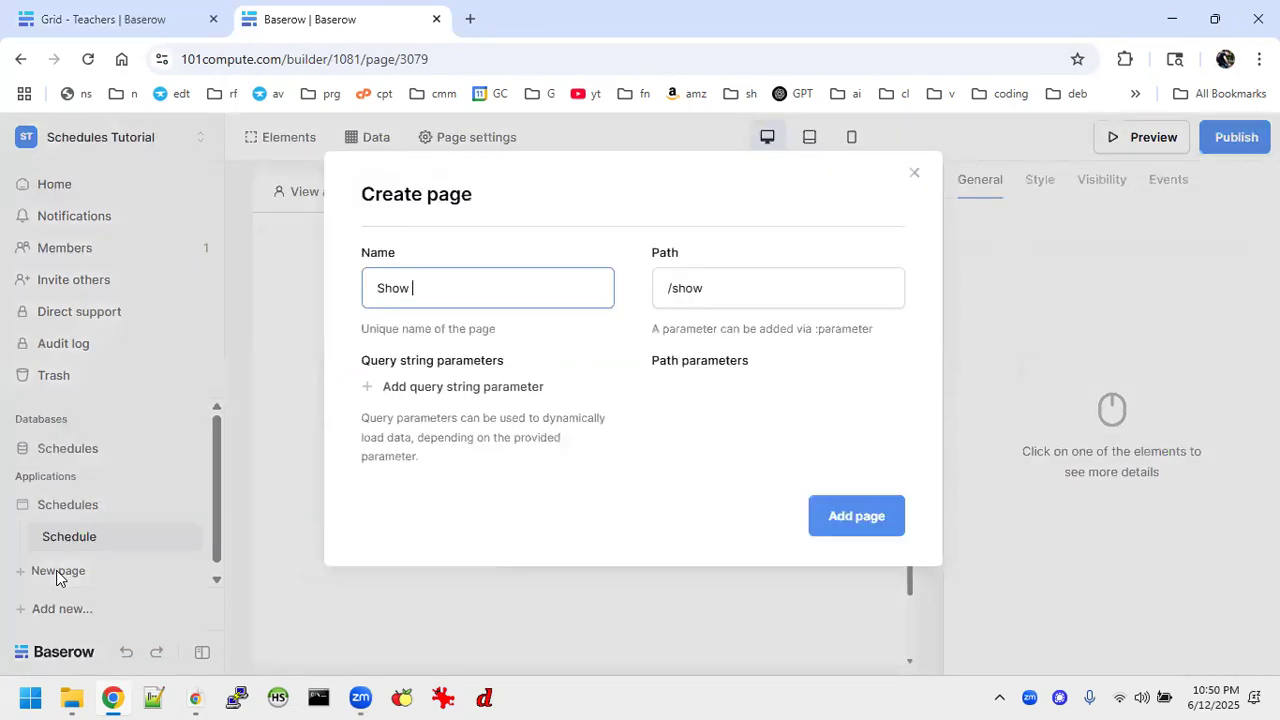
text(Matches)
key(Return)
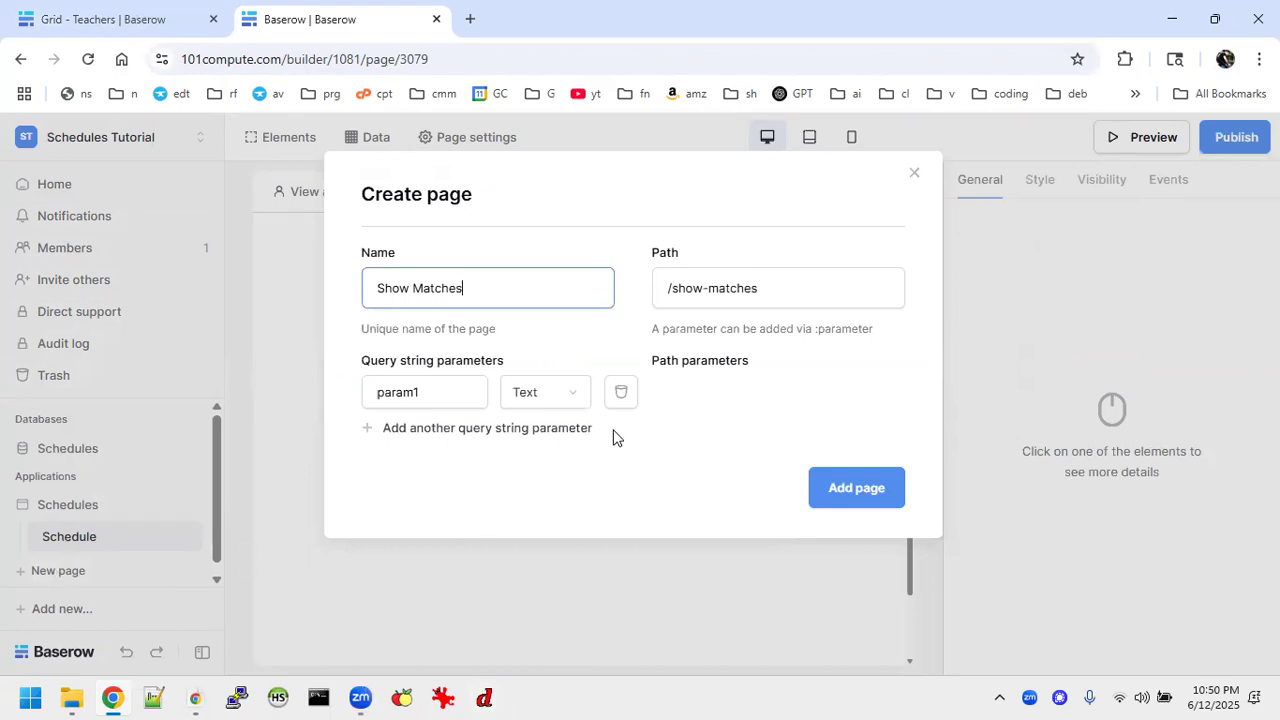
click(620, 398)
click(866, 528)
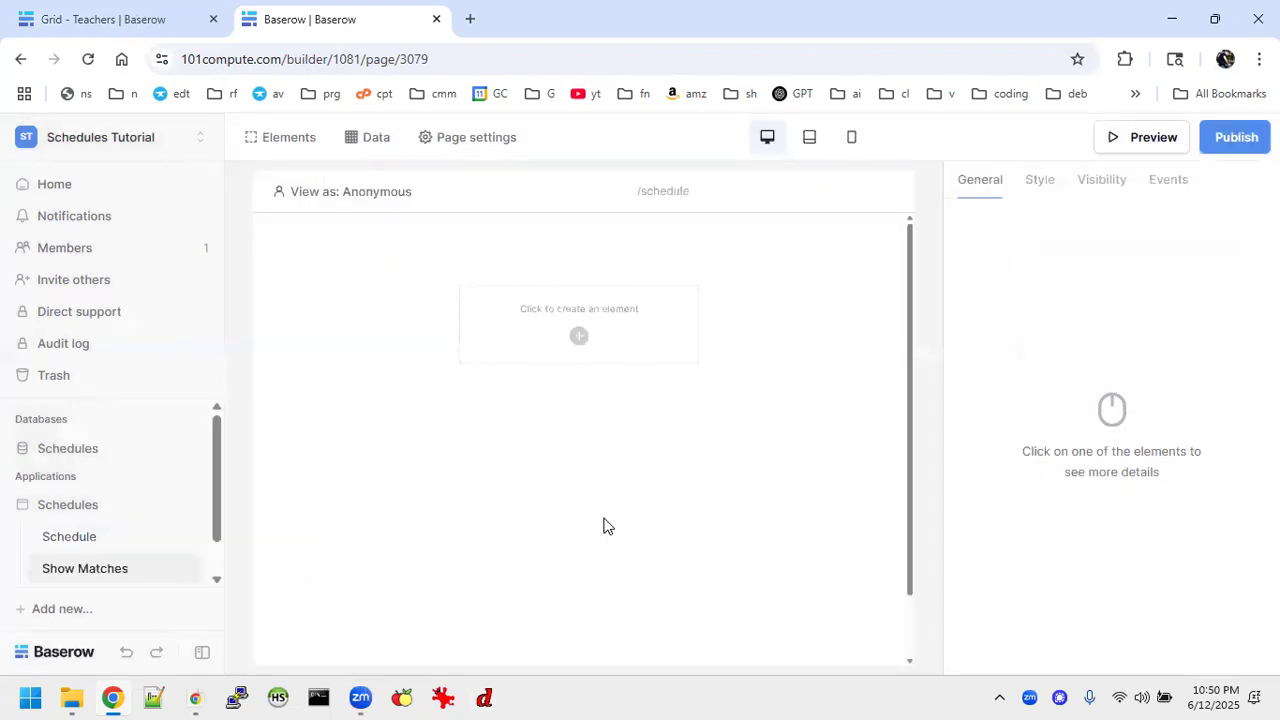
Add a page named Sort with the path /sort to the Schedules application.
scroll(175, 491, down, 1)
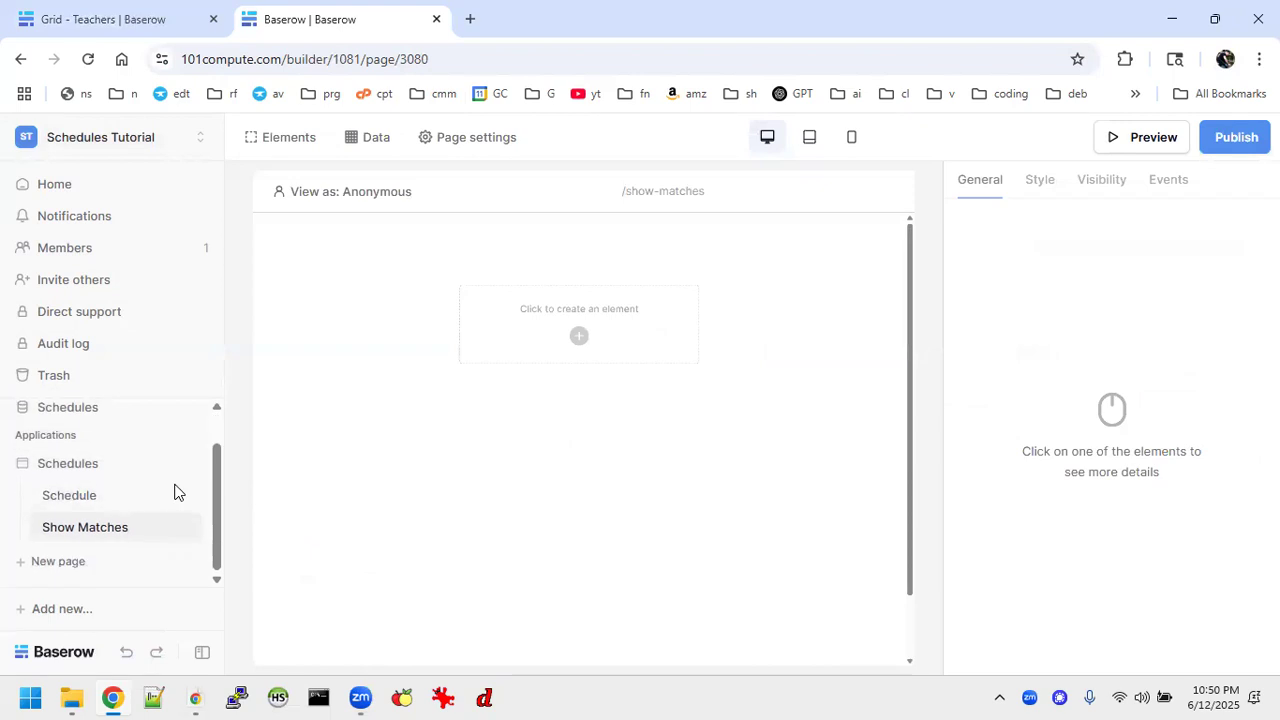
click(70, 561)
text(Sort)
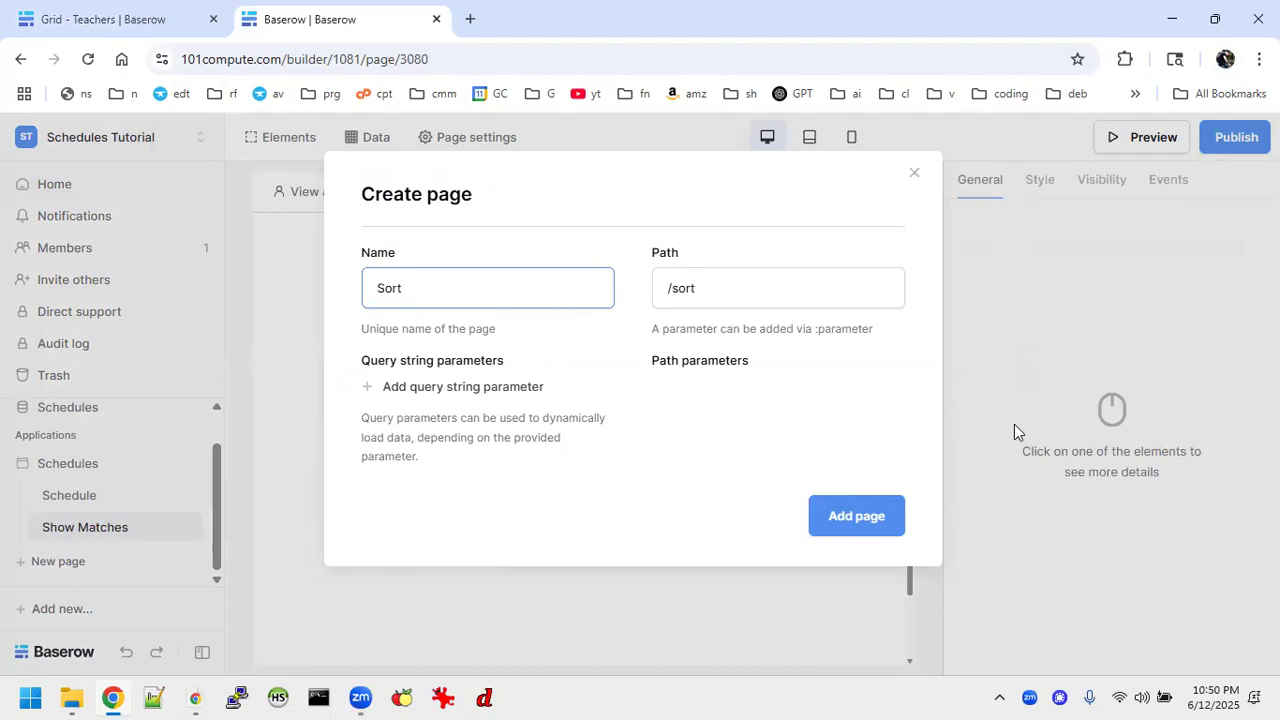
click(897, 532)
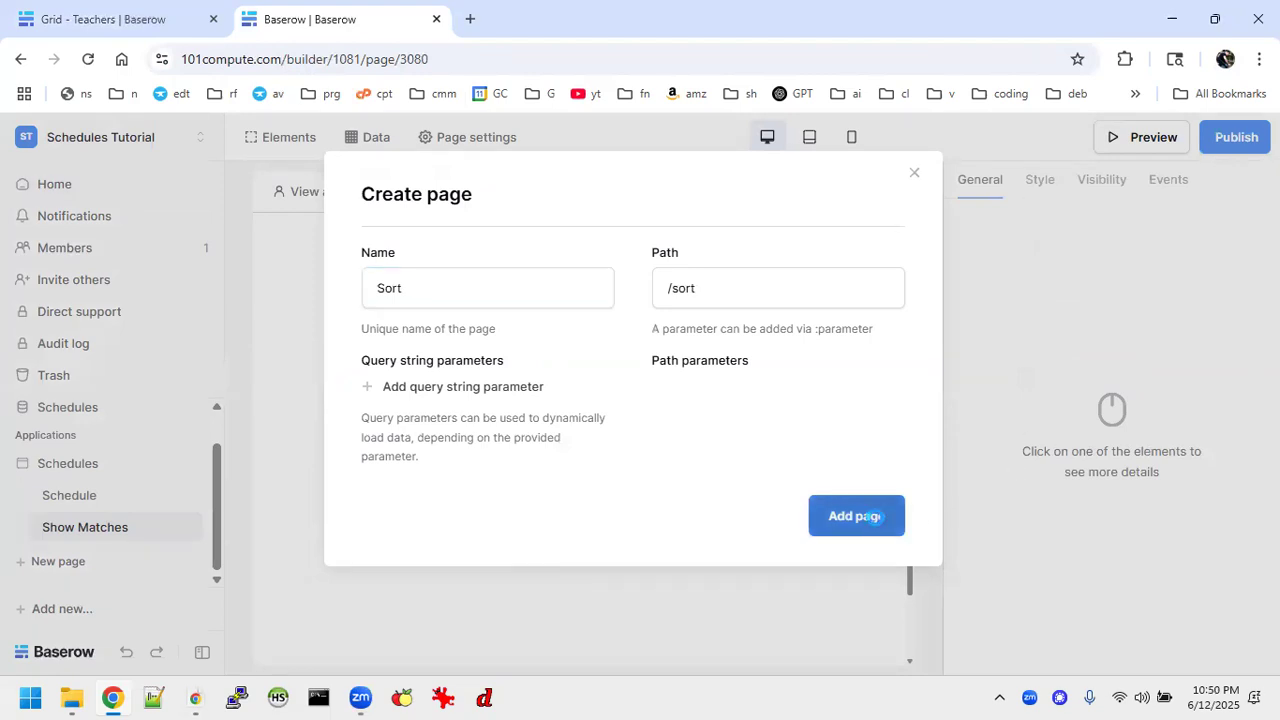
Add a page named Cards with the path /cards to the Schedules application.
scroll(135, 495, down, 1)
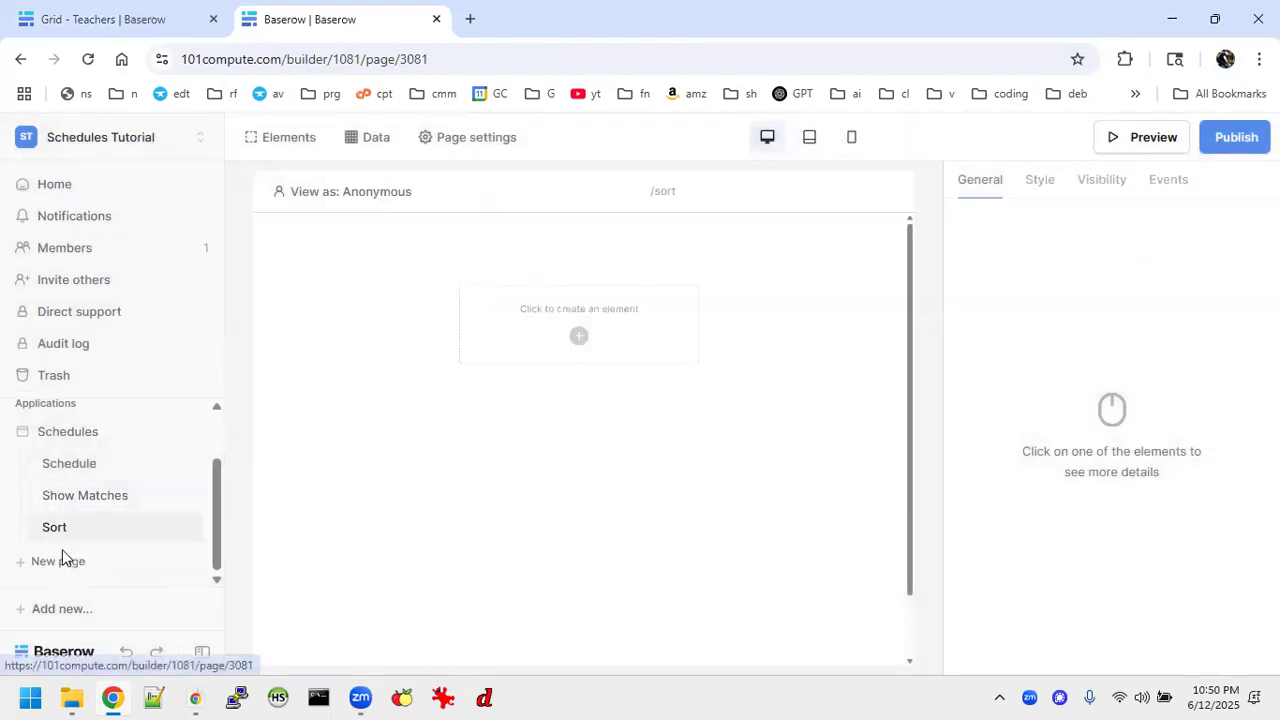
click(62, 561)
text(Cardfs)
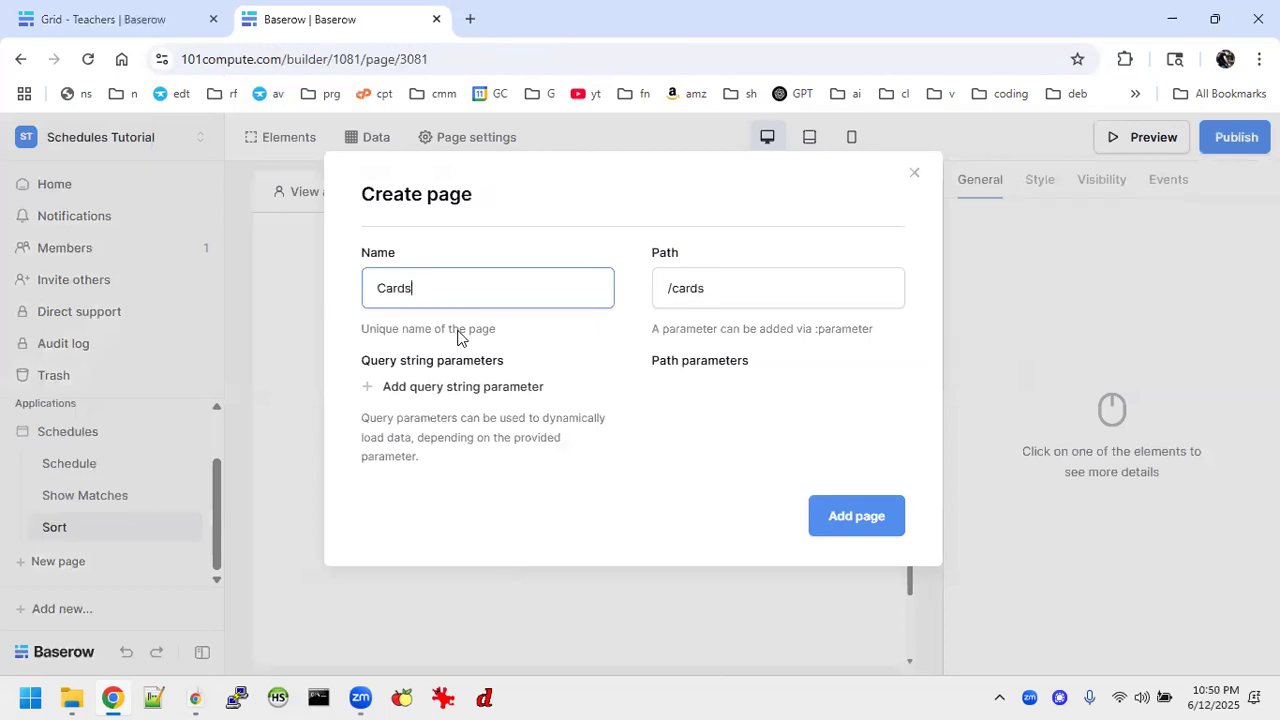
click(850, 515)
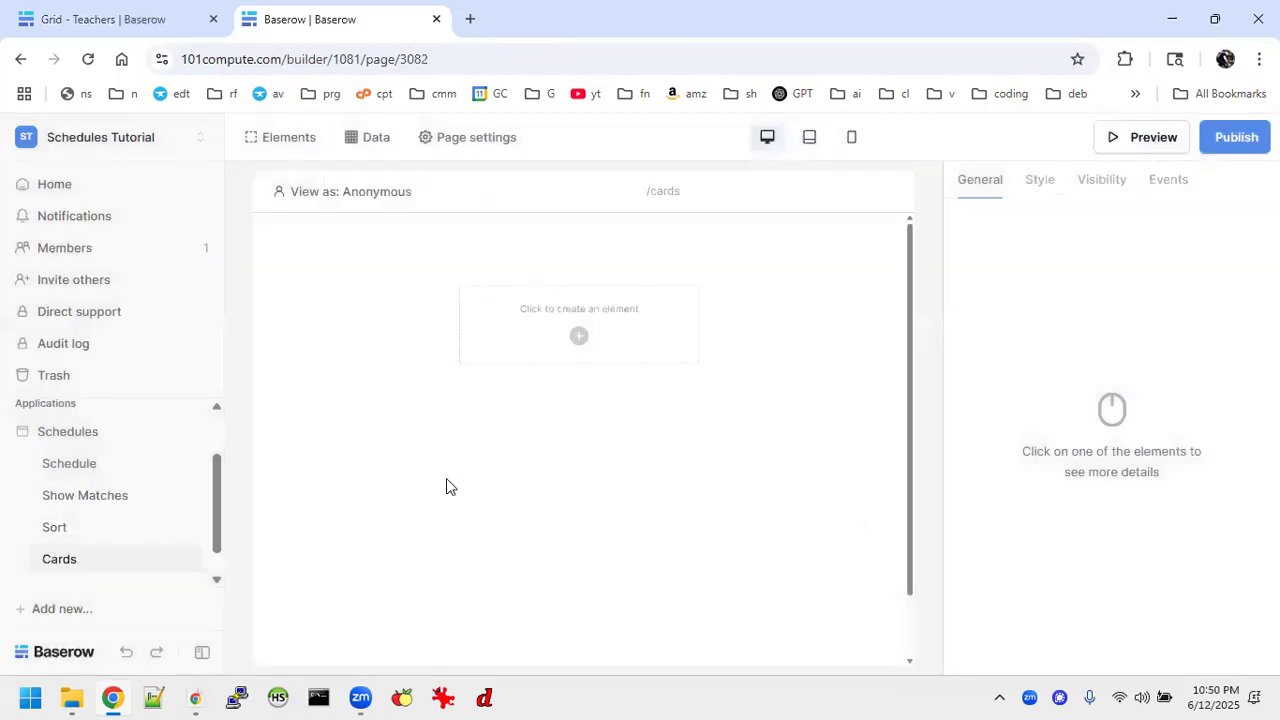
Add an IFrame element to the Sort page and set its height to 600 px.
click(84, 527)
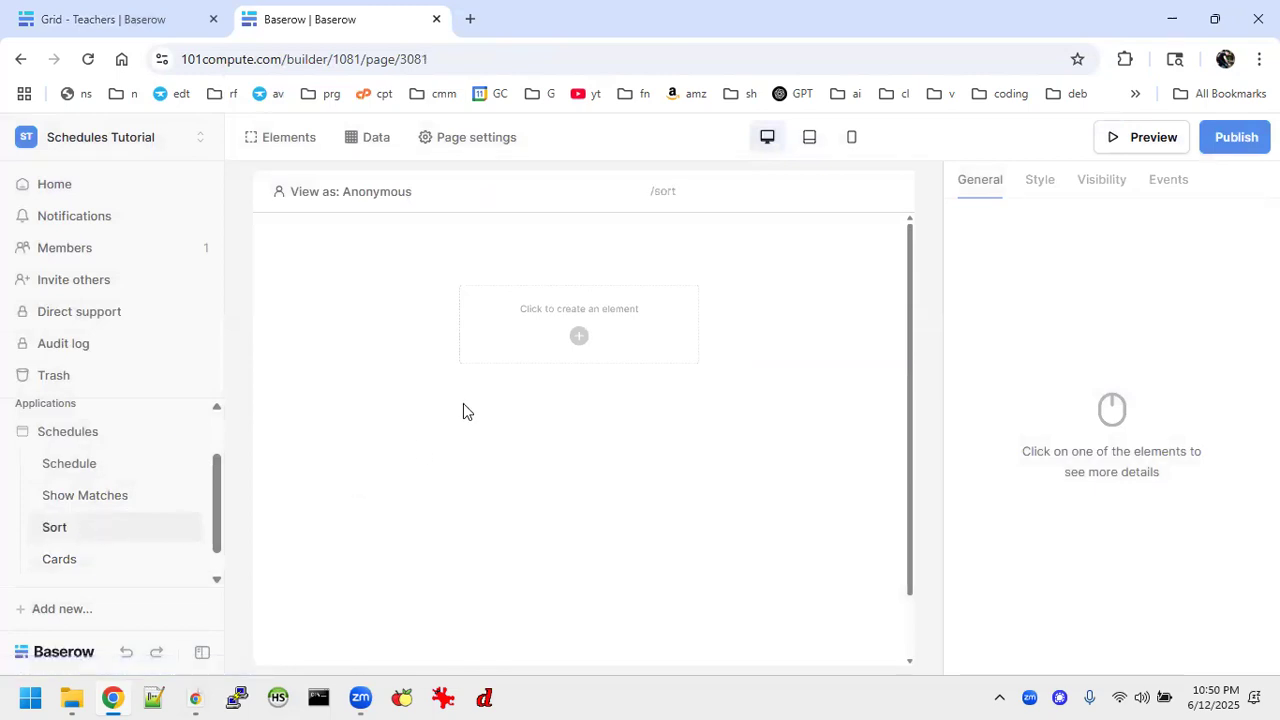
click(580, 337)
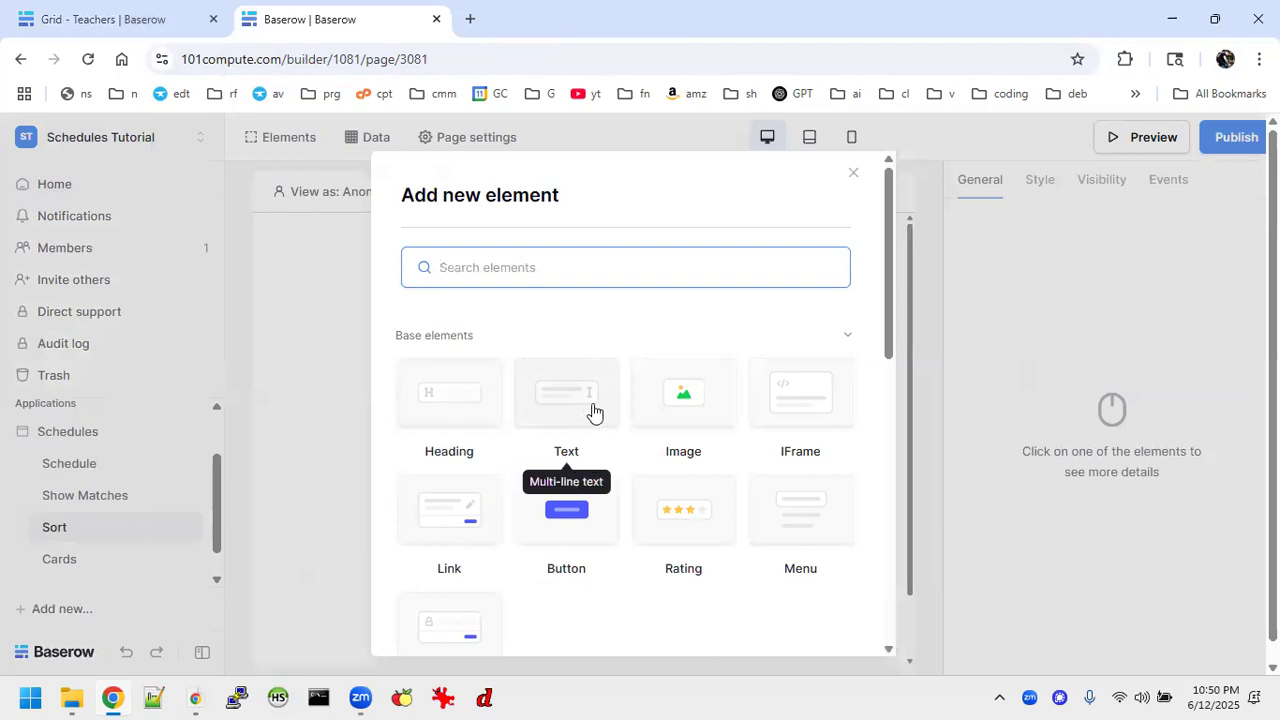
click(786, 398)
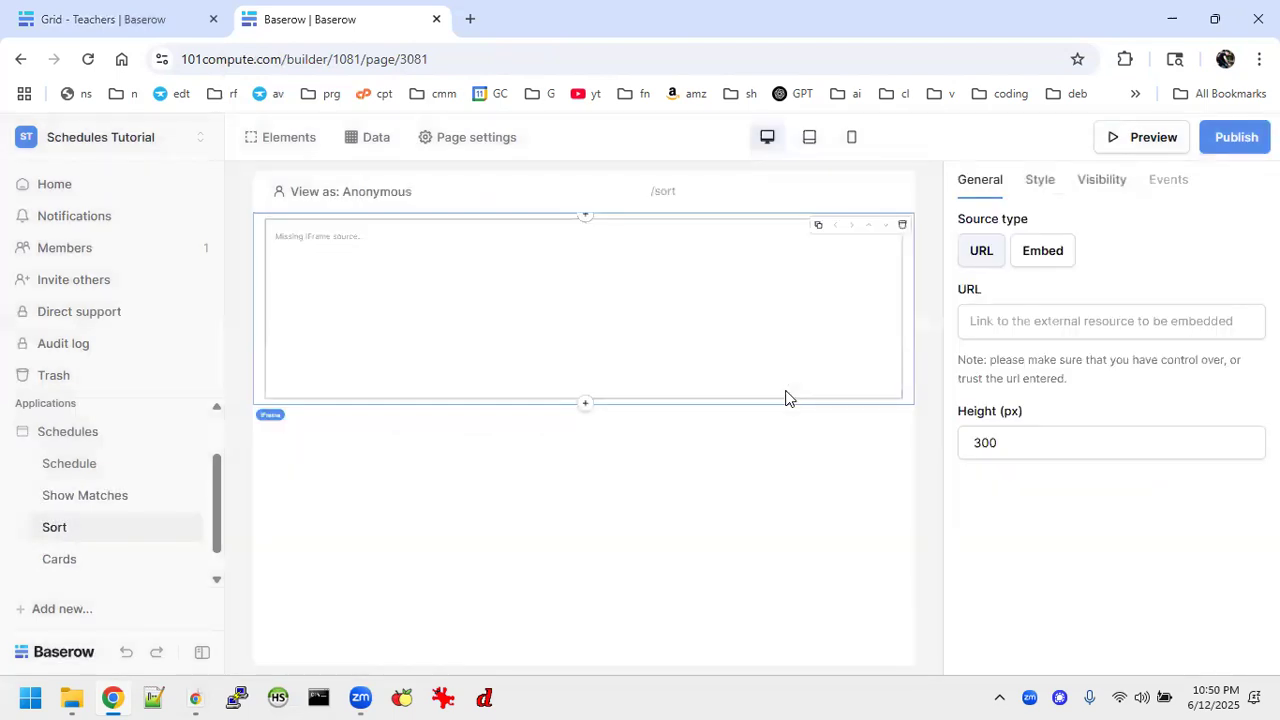
click(1061, 447)
text(60)
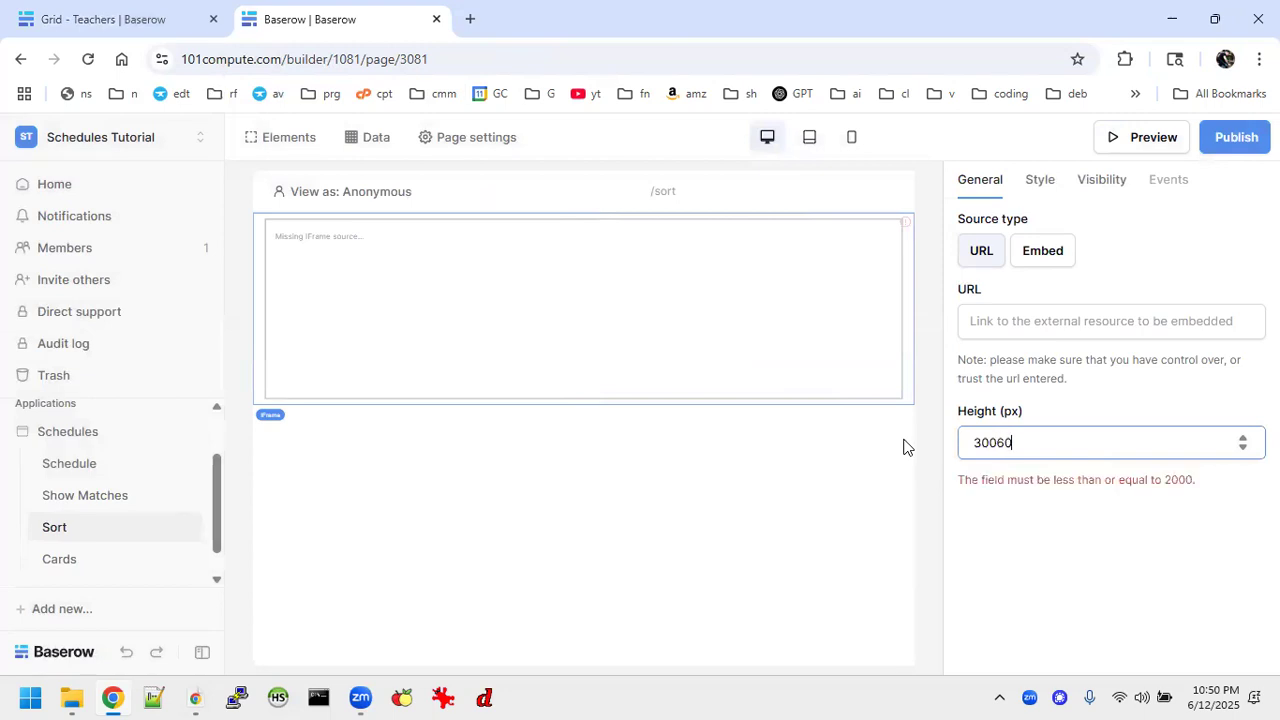
key(BackSpace)
key(BackSpace)
key(BackSpace)
key(BackSpace)
key(BackSpace)
text(600)
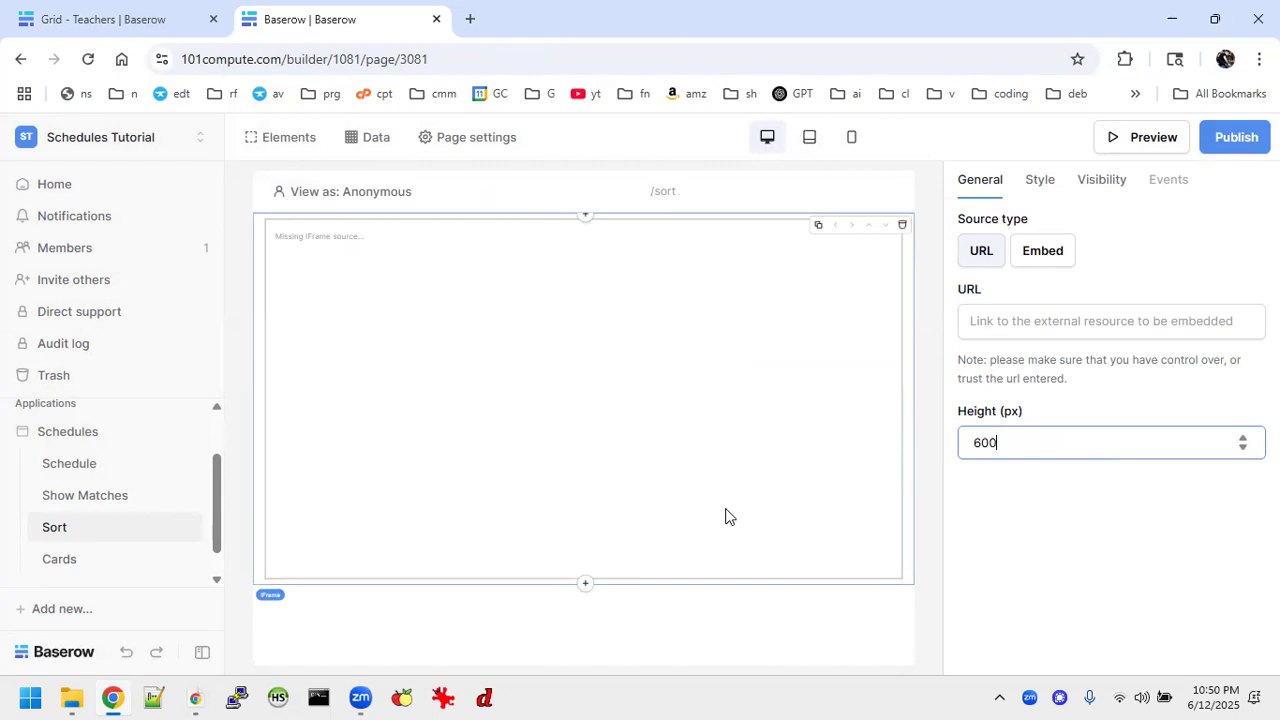
Add an IFrame element to the Cards page and set its height to 600 px.
click(87, 563)
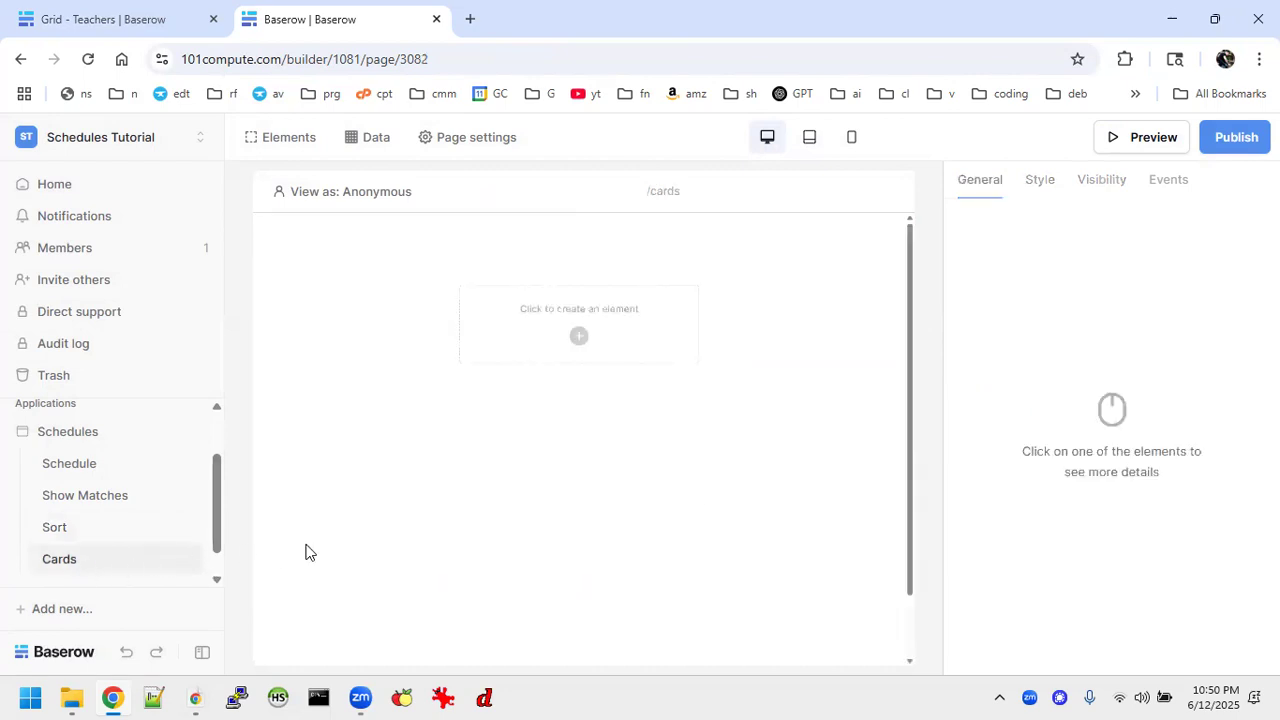
click(572, 360)
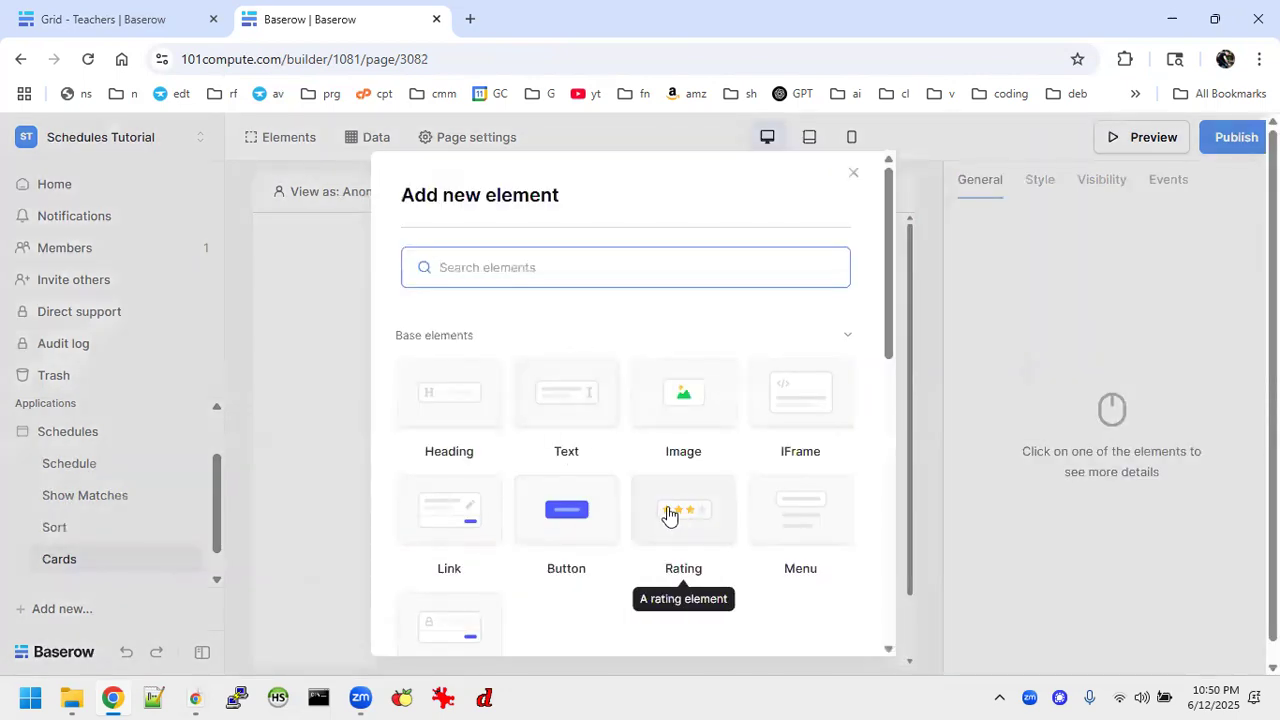
scroll(671, 509, down, 2)
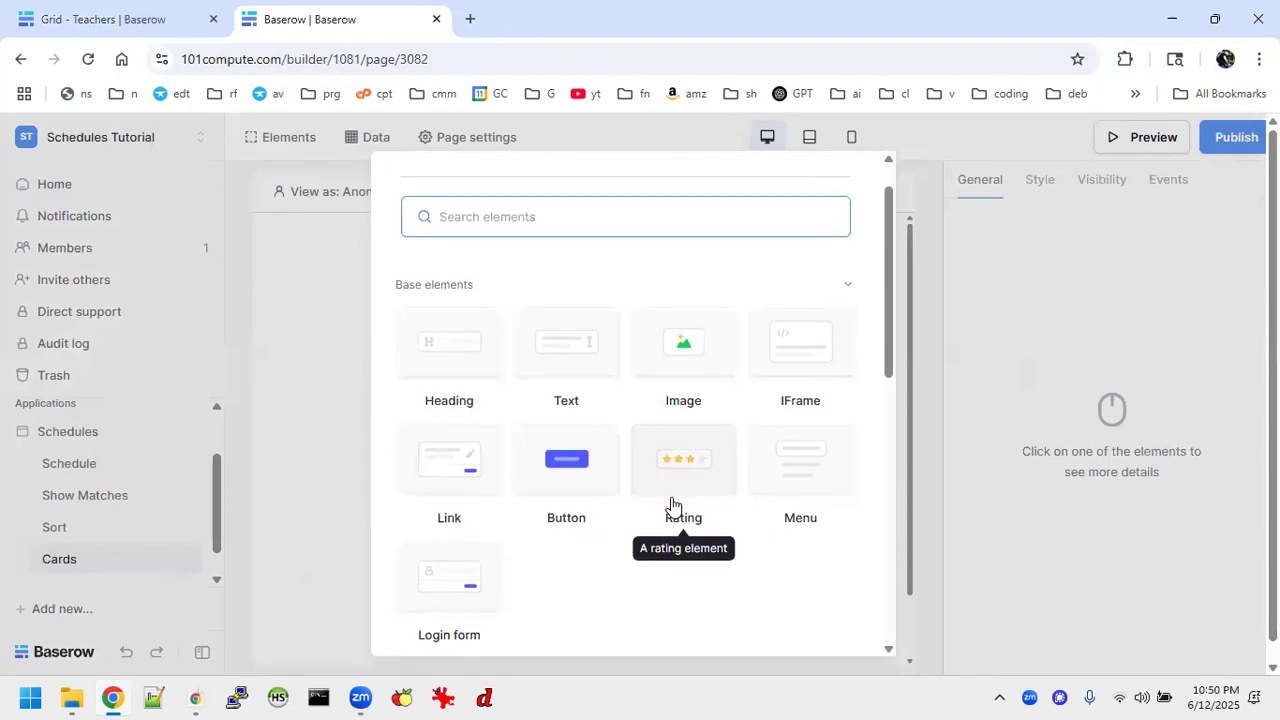
click(836, 359)
click(1014, 439)
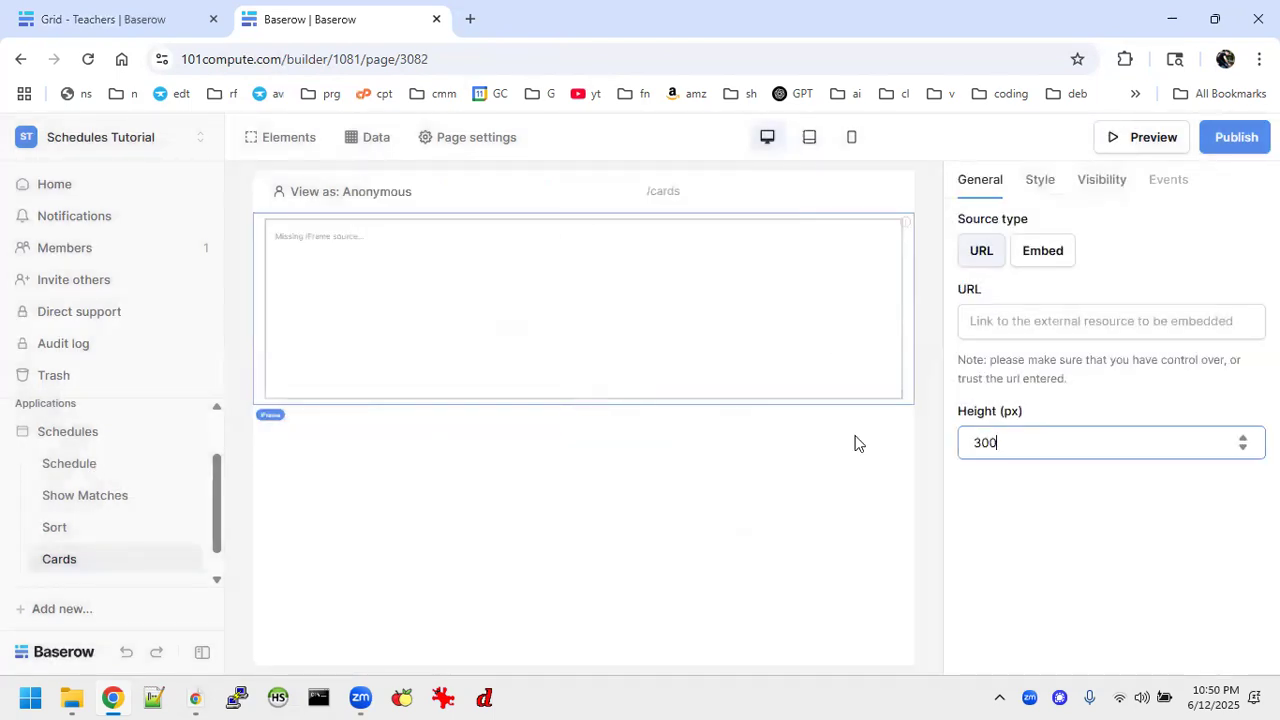
key(BackSpace)
key(BackSpace)
key(BackSpace)
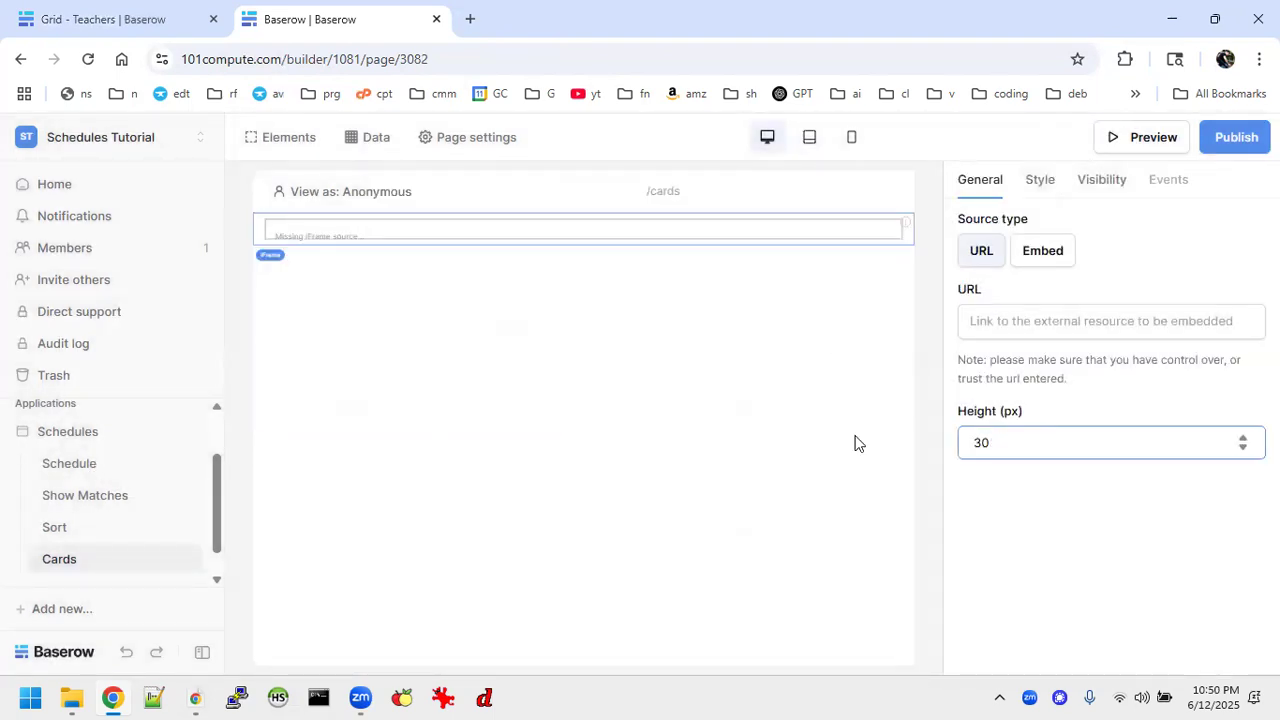
text(600)
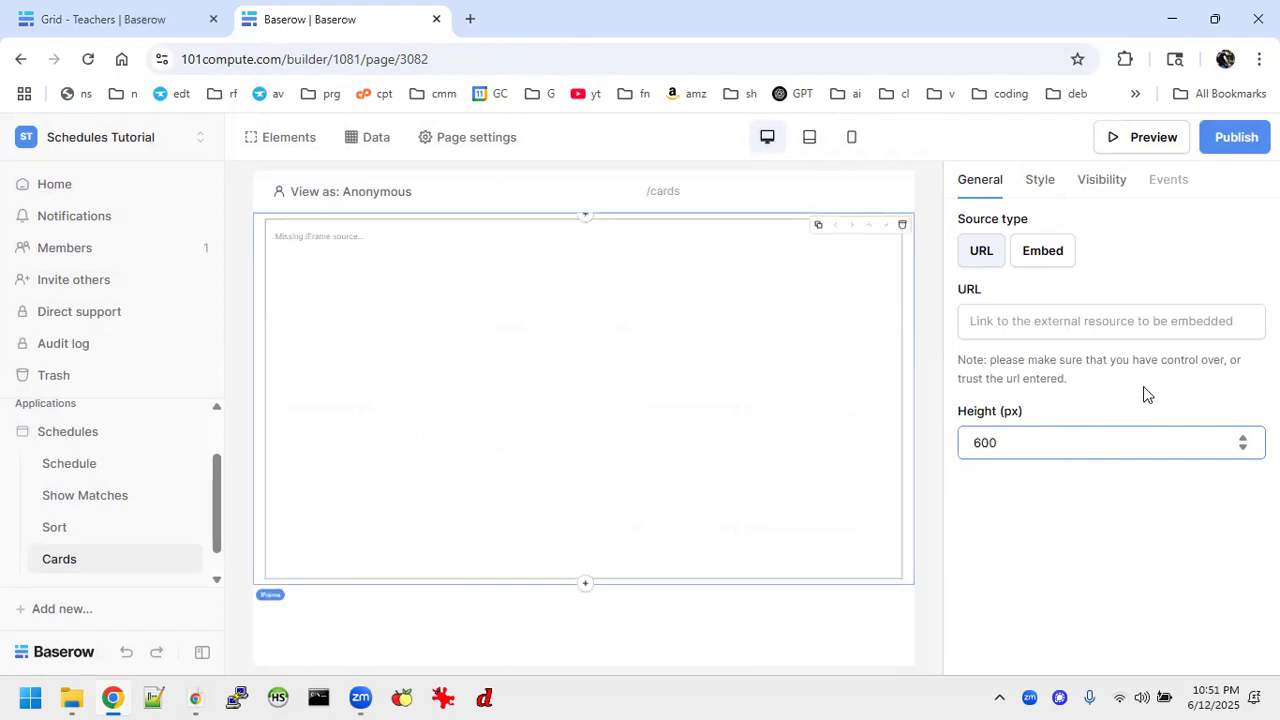
Set the Cards page IFrame's URL to the copied share link of the Teachers gallery view.
click(1004, 320)
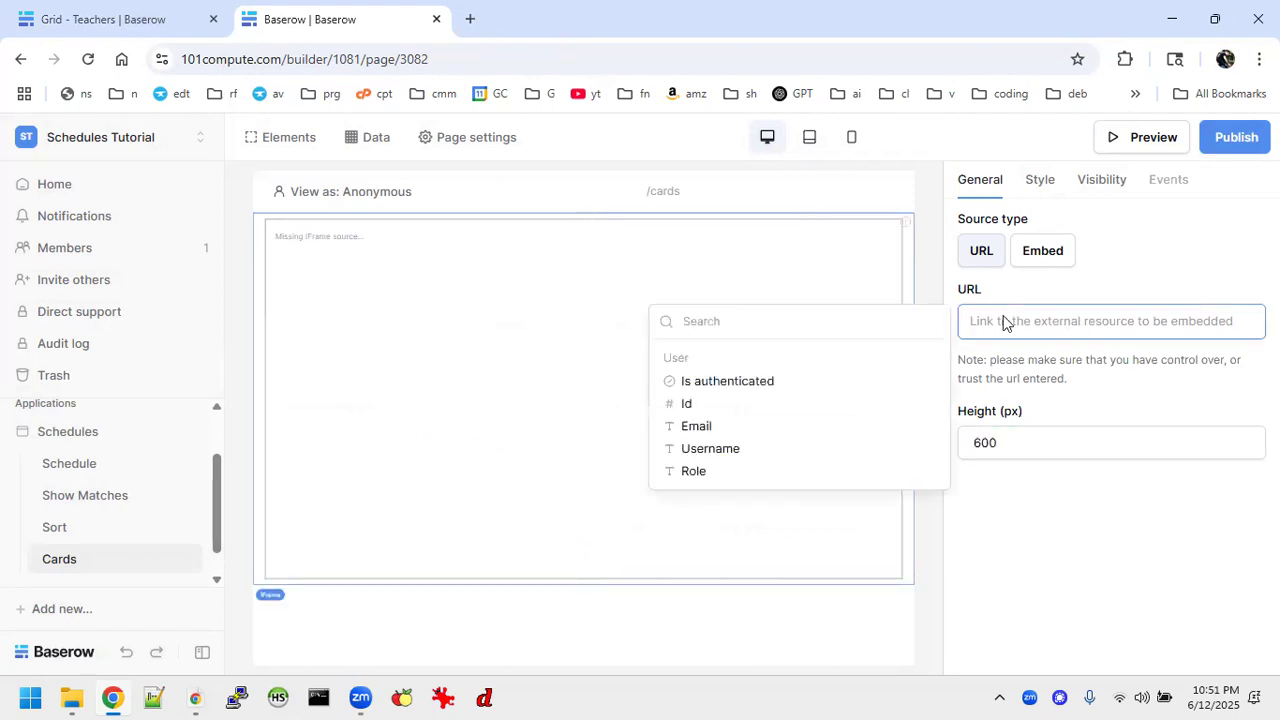
text(https://101compute.com/public/gallery/V-luFLFqhpCuZbG8hIB5U8cPA5yTIX3-ECNA-DE_6BQ)
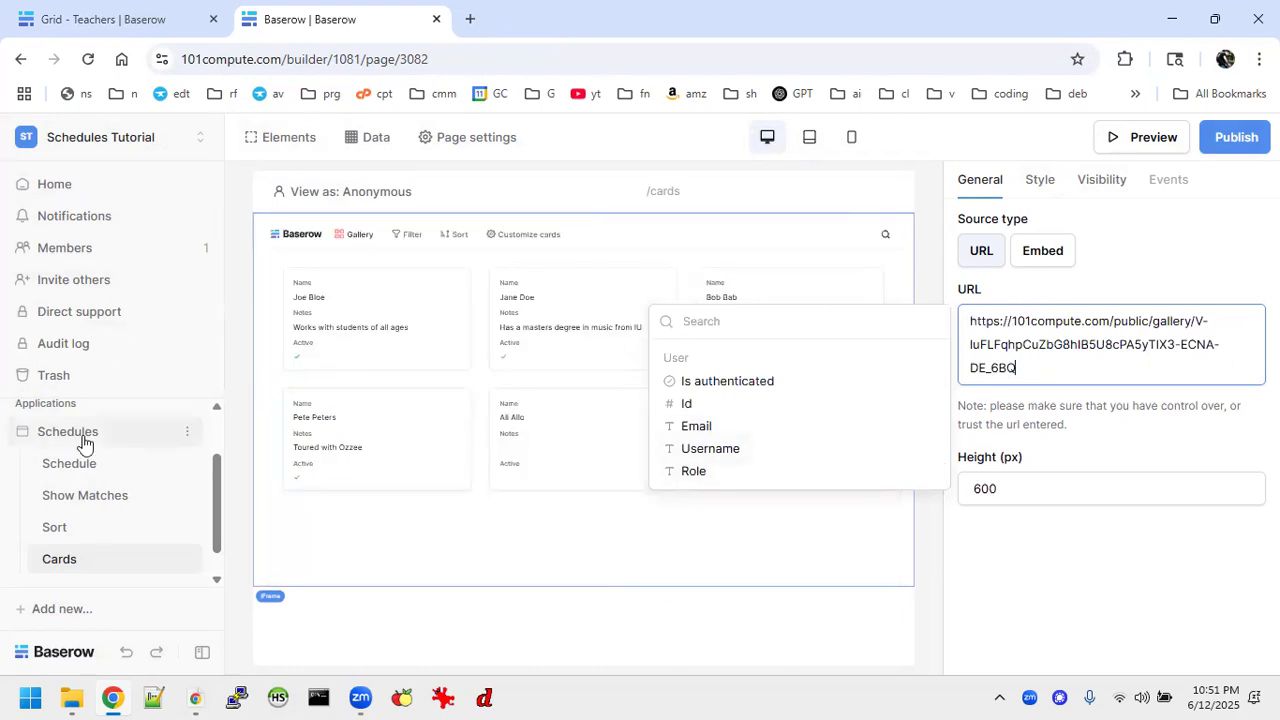
click(1020, 616)
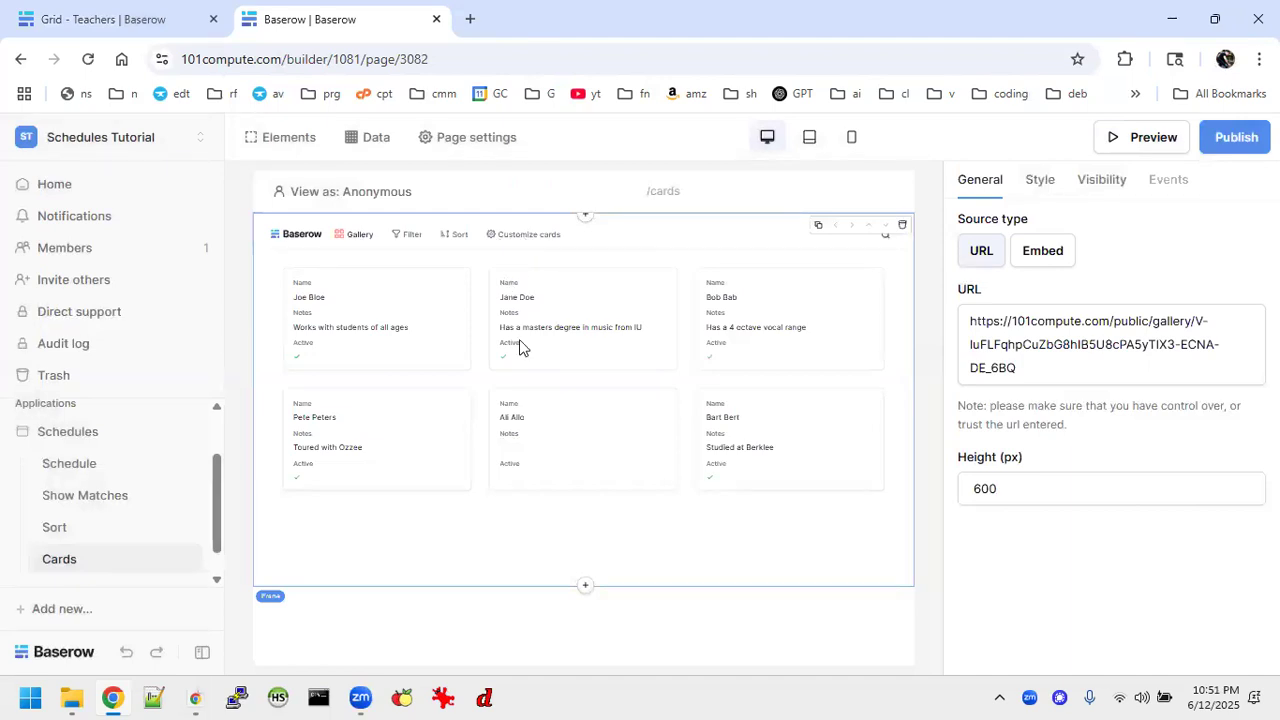
Open the Grid view of the Teachers table in the Schedules database and copy its share link.
click(60, 532)
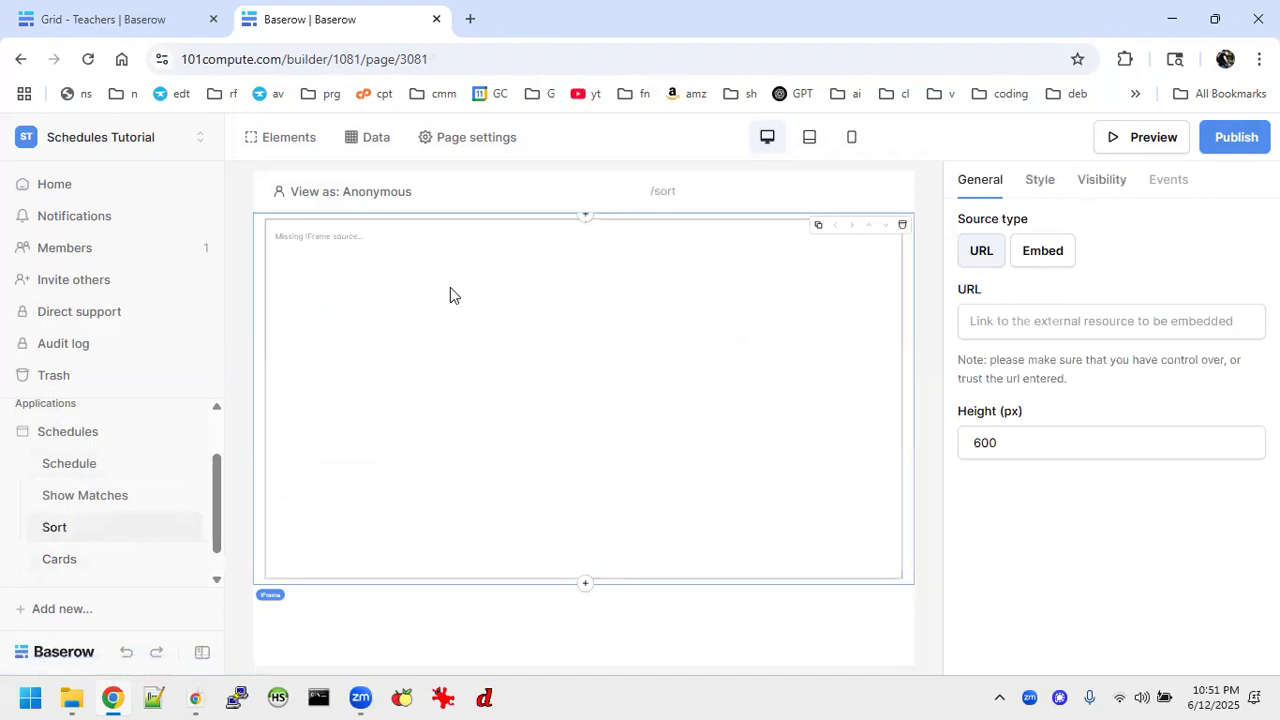
scroll(150, 478, up, 2)
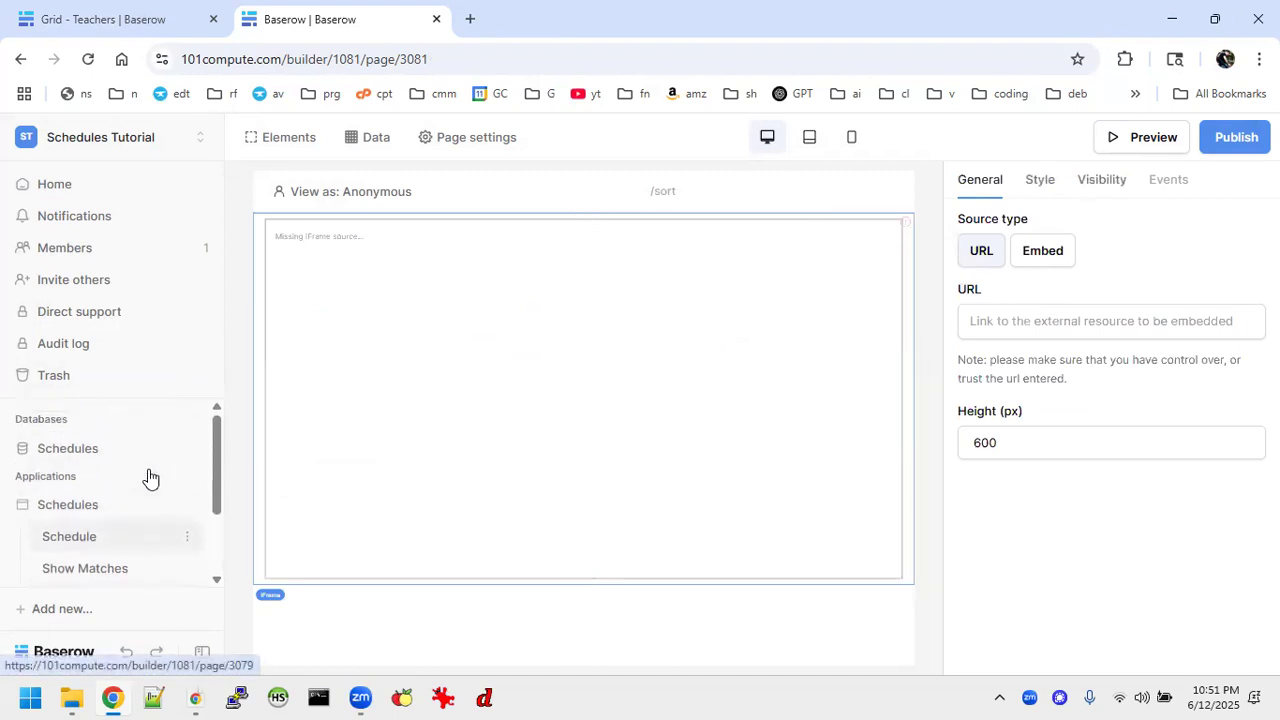
click(63, 455)
scroll(103, 542, down, 1)
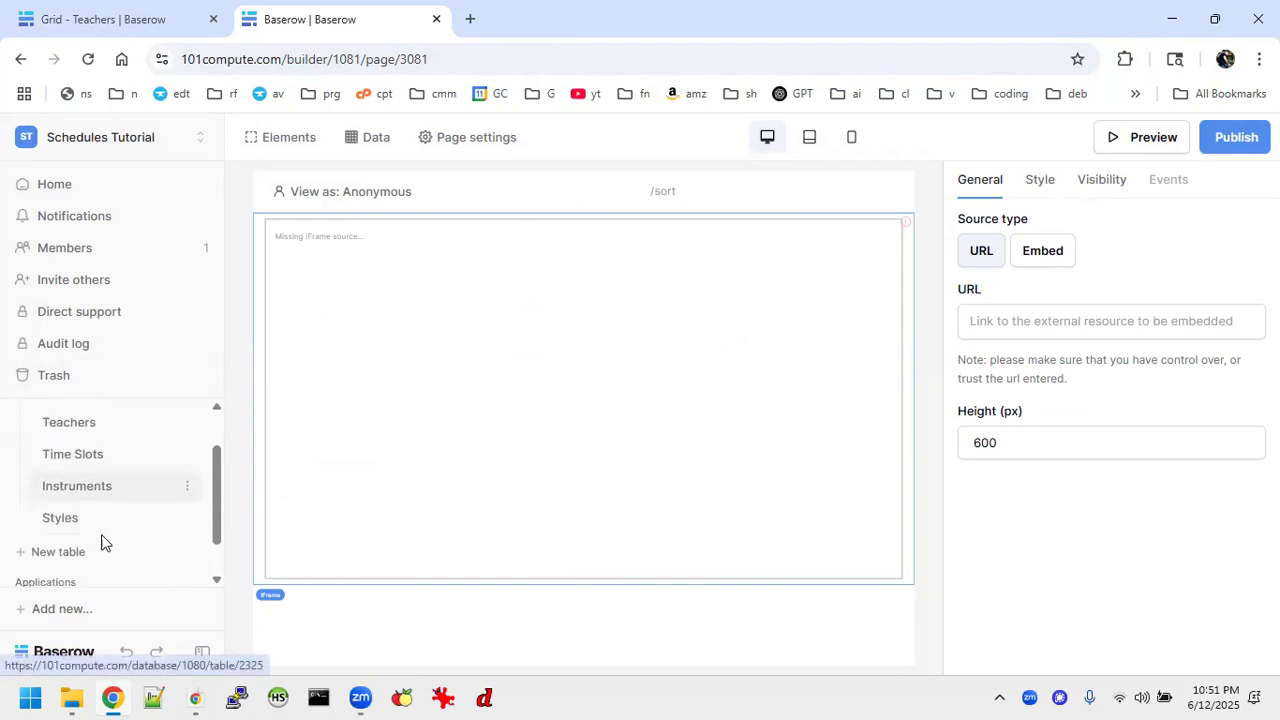
click(78, 418)
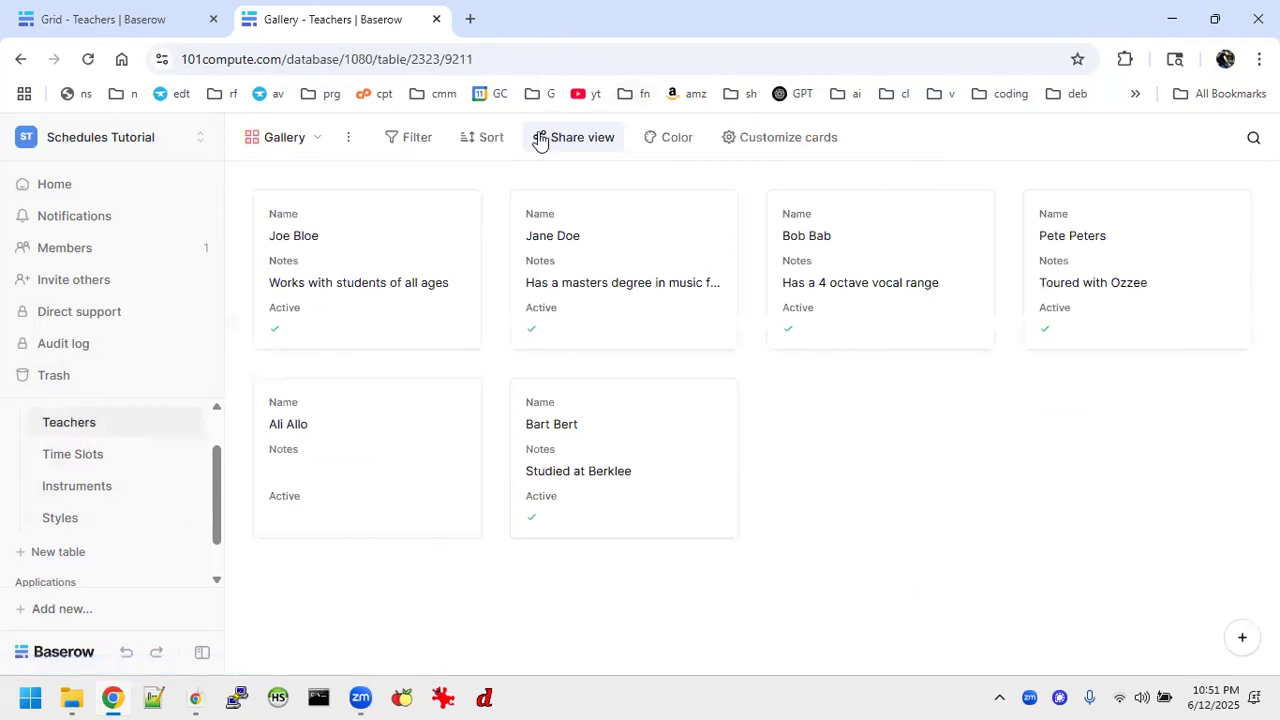
click(295, 145)
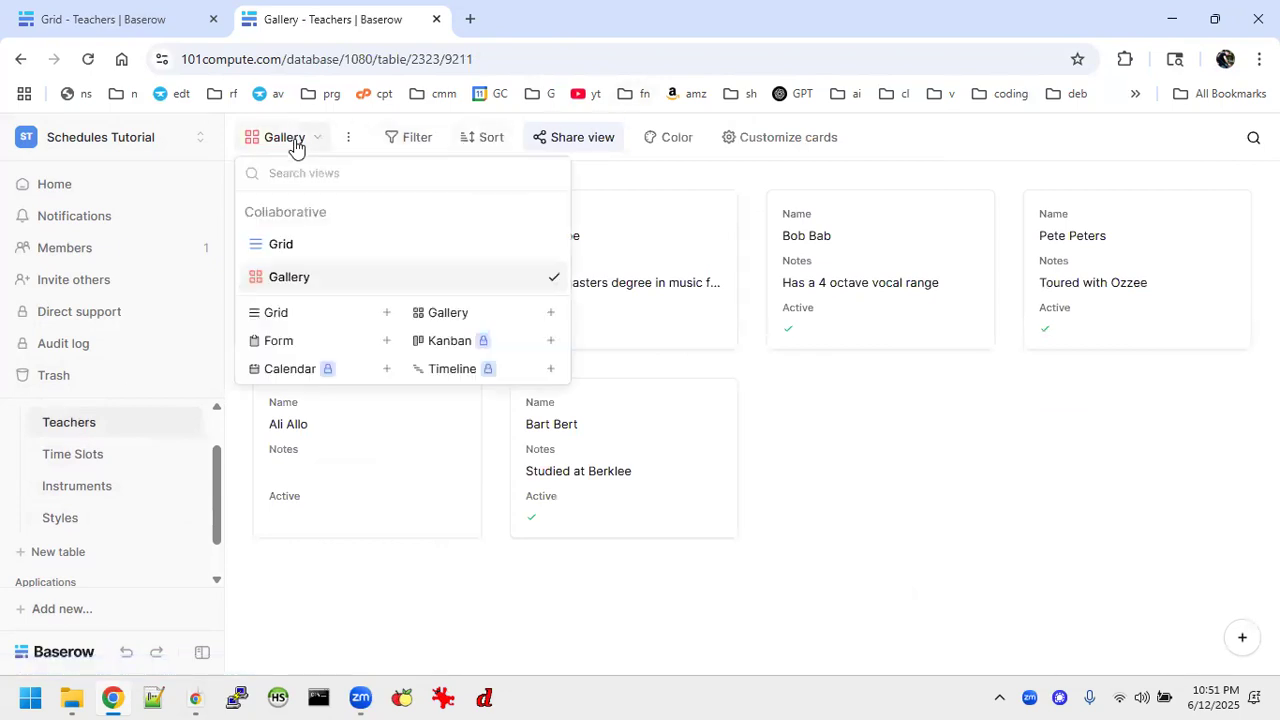
click(300, 246)
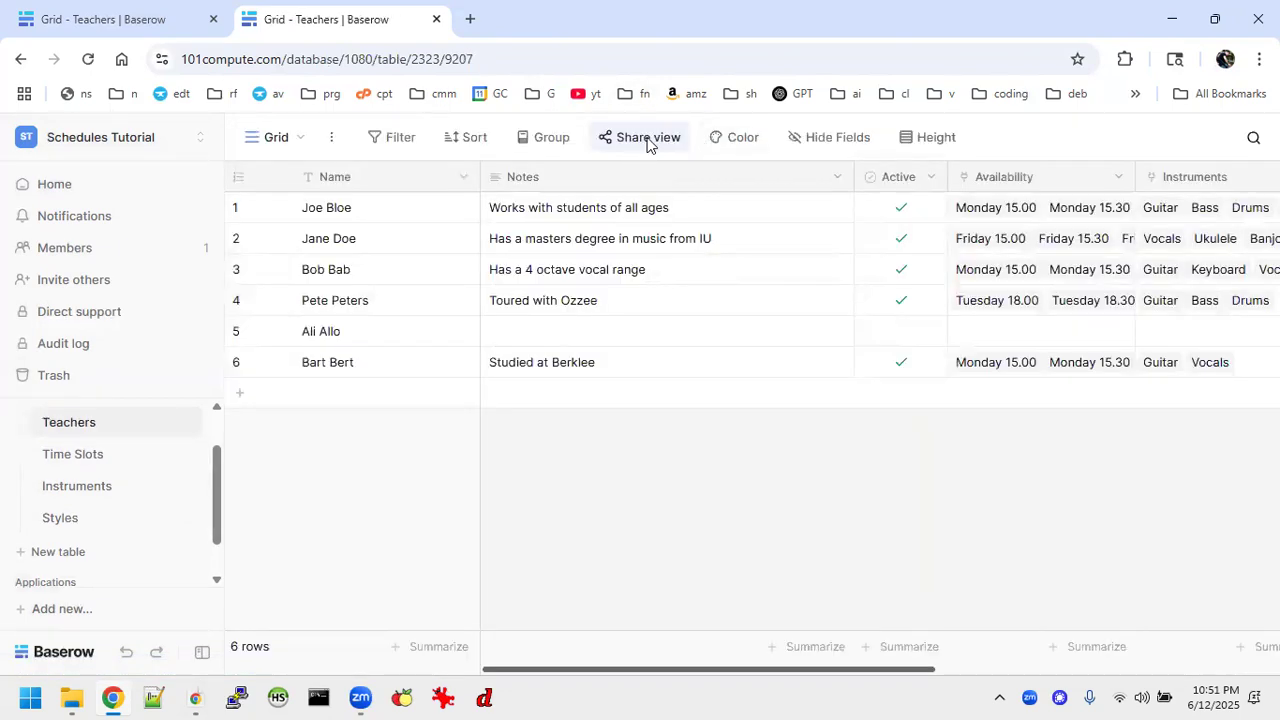
click(646, 141)
click(1106, 251)
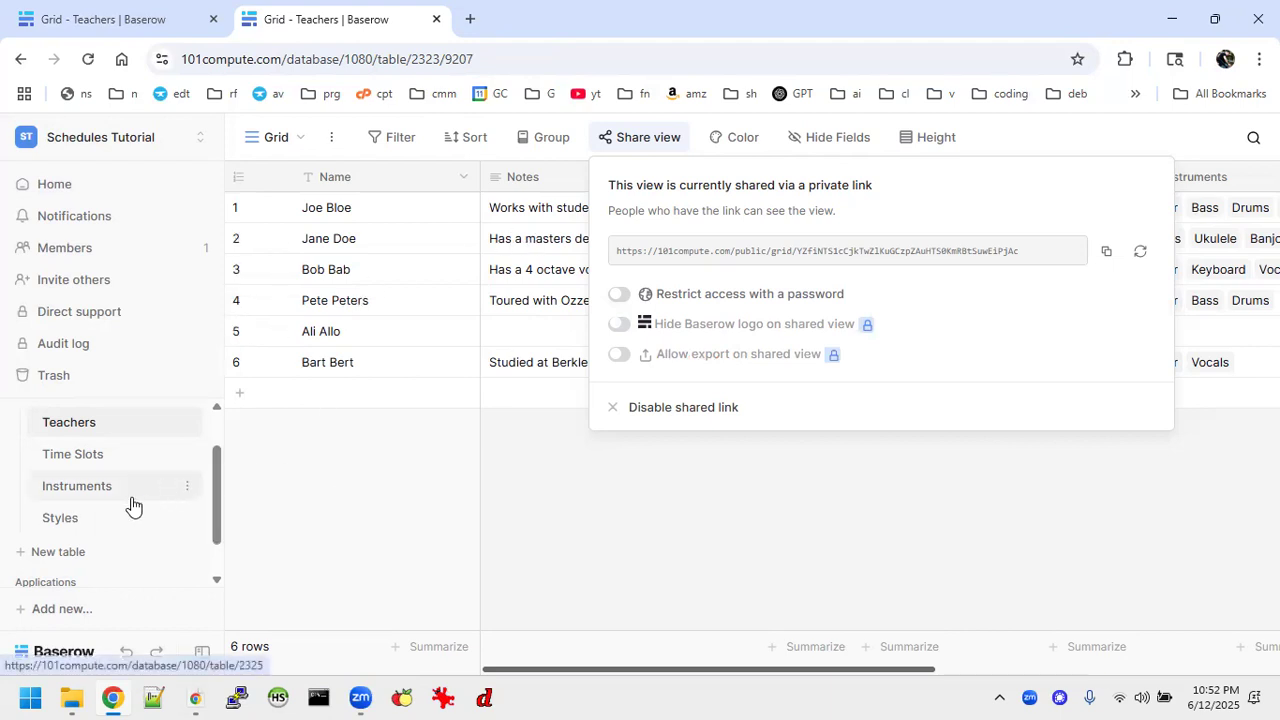
Set the Sort page IFrame's URL to the copied share link of the Teachers grid view.
scroll(133, 506, up, 1)
scroll(133, 506, down, 2)
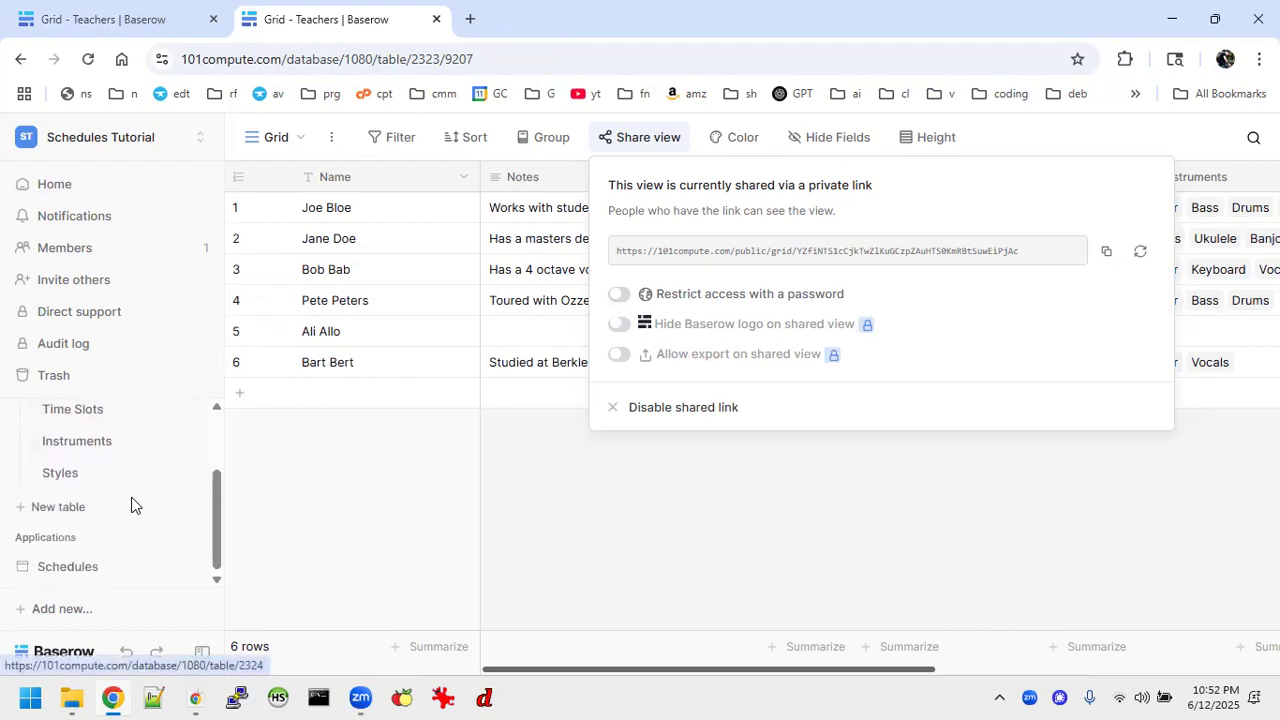
scroll(132, 505, up, 2)
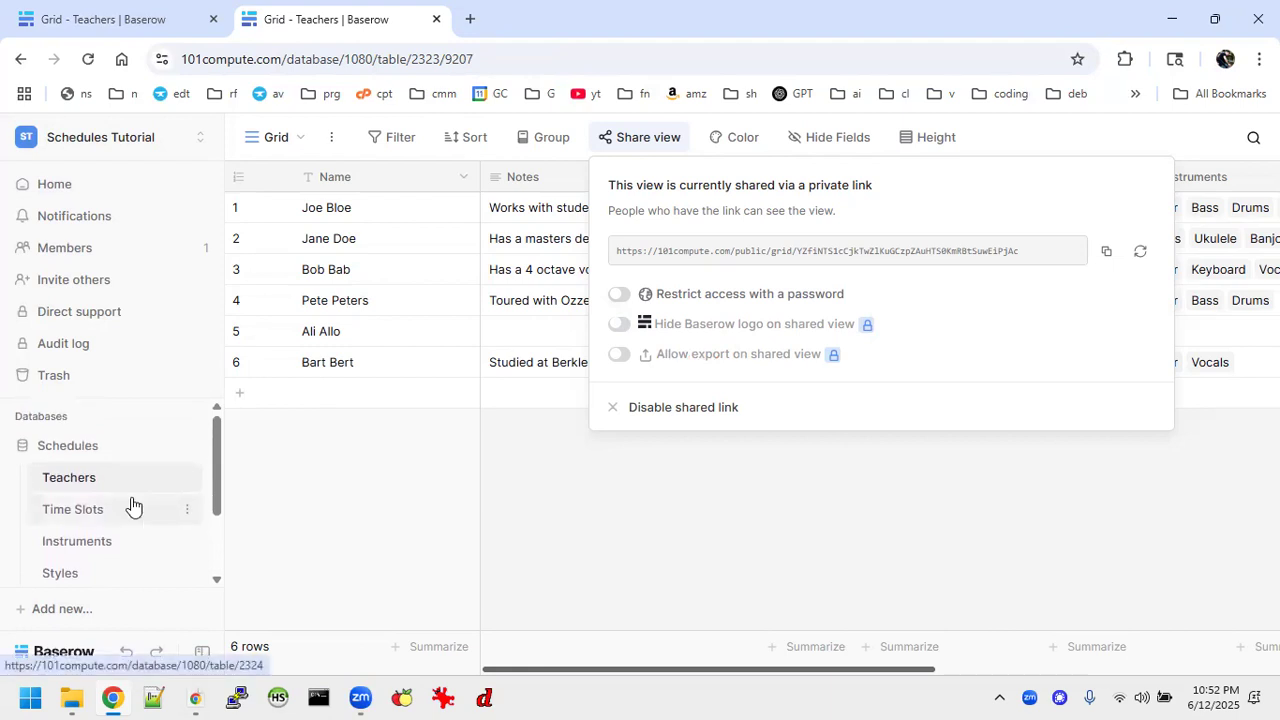
scroll(133, 506, down, 2)
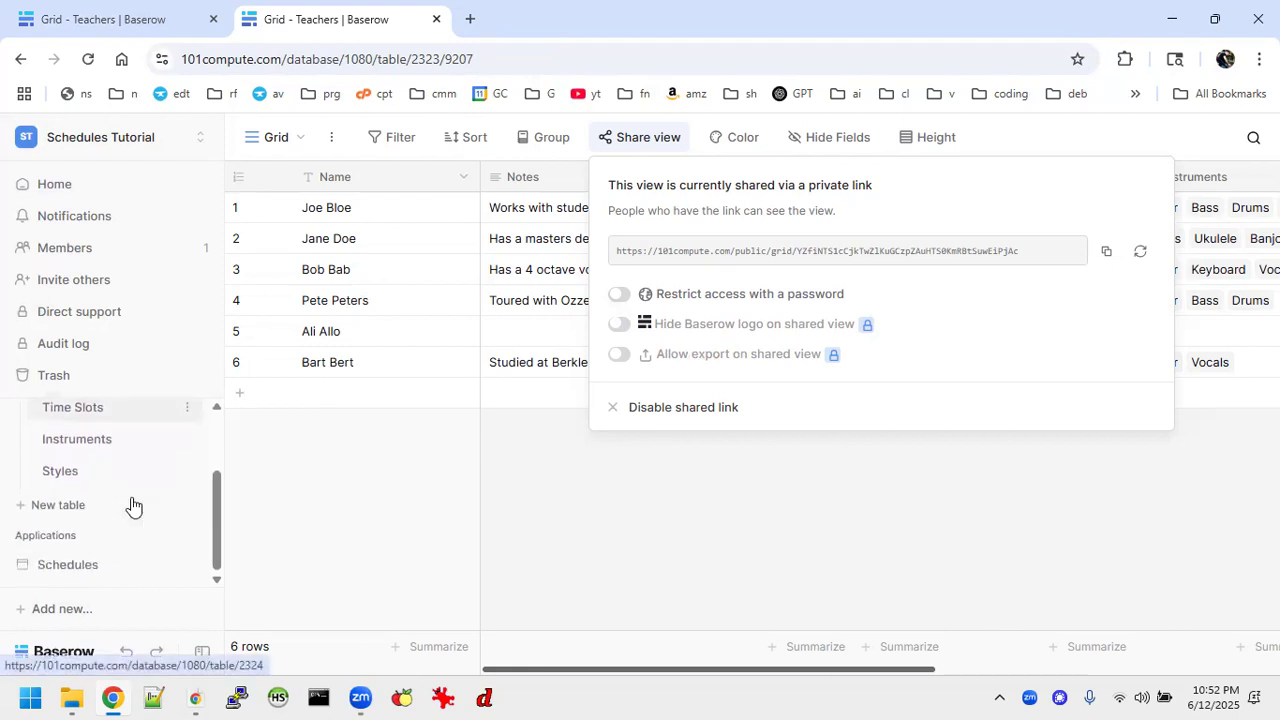
click(328, 528)
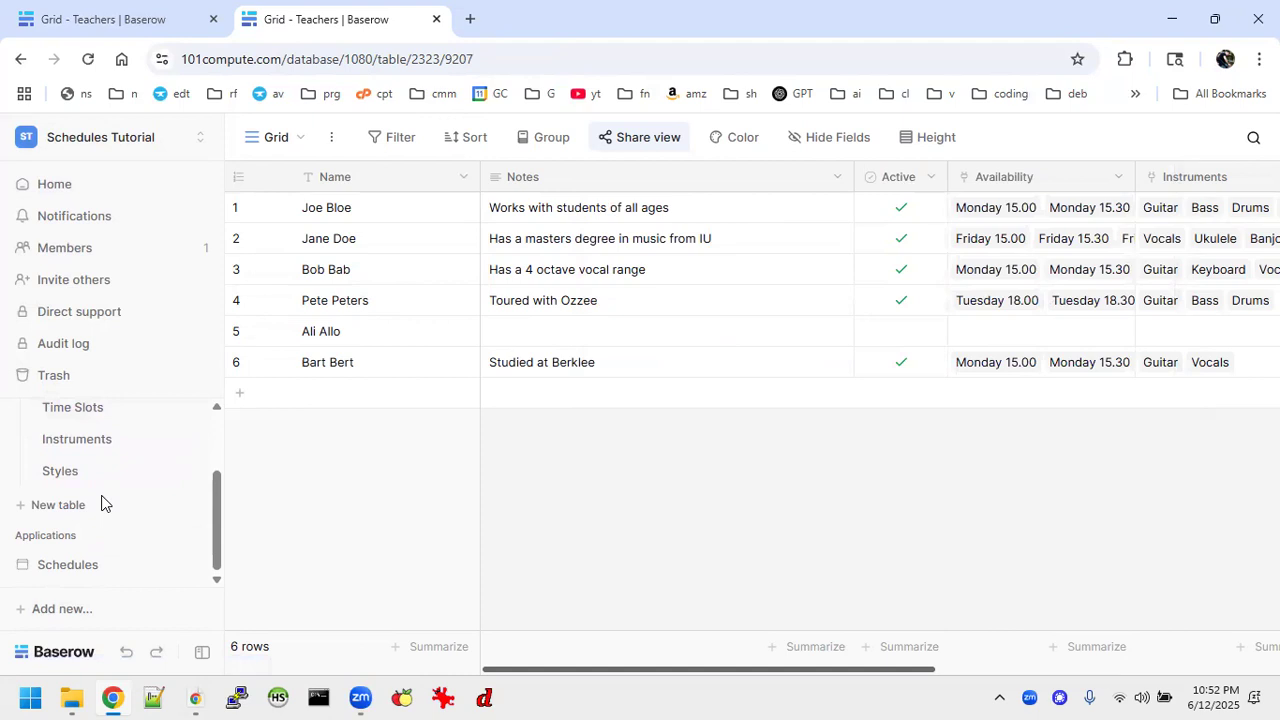
click(78, 564)
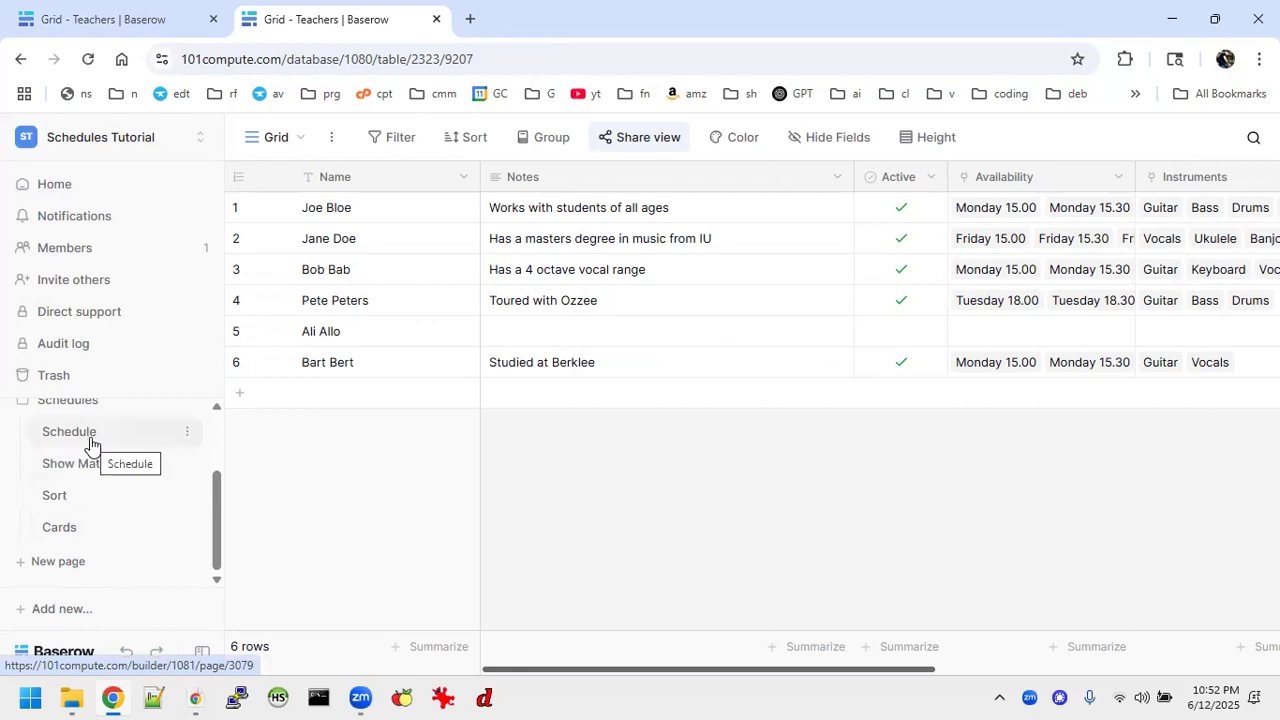
click(60, 496)
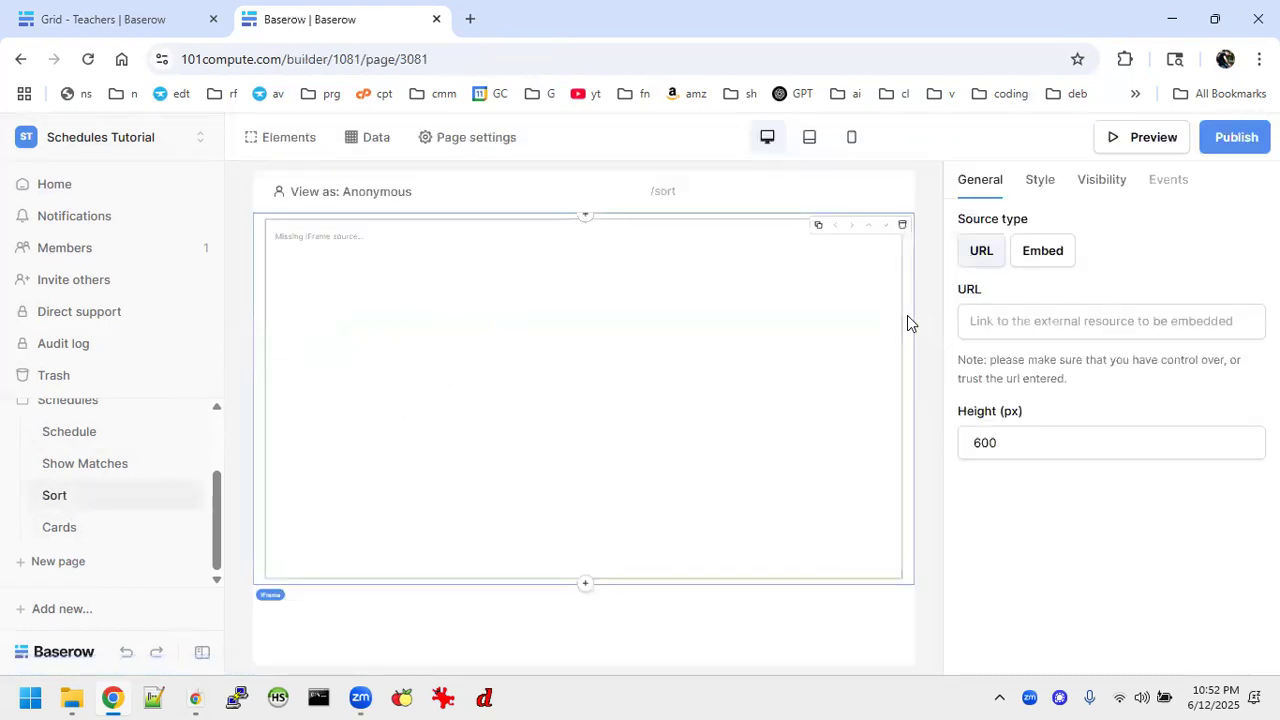
click(1026, 320)
key(ctrl+v)
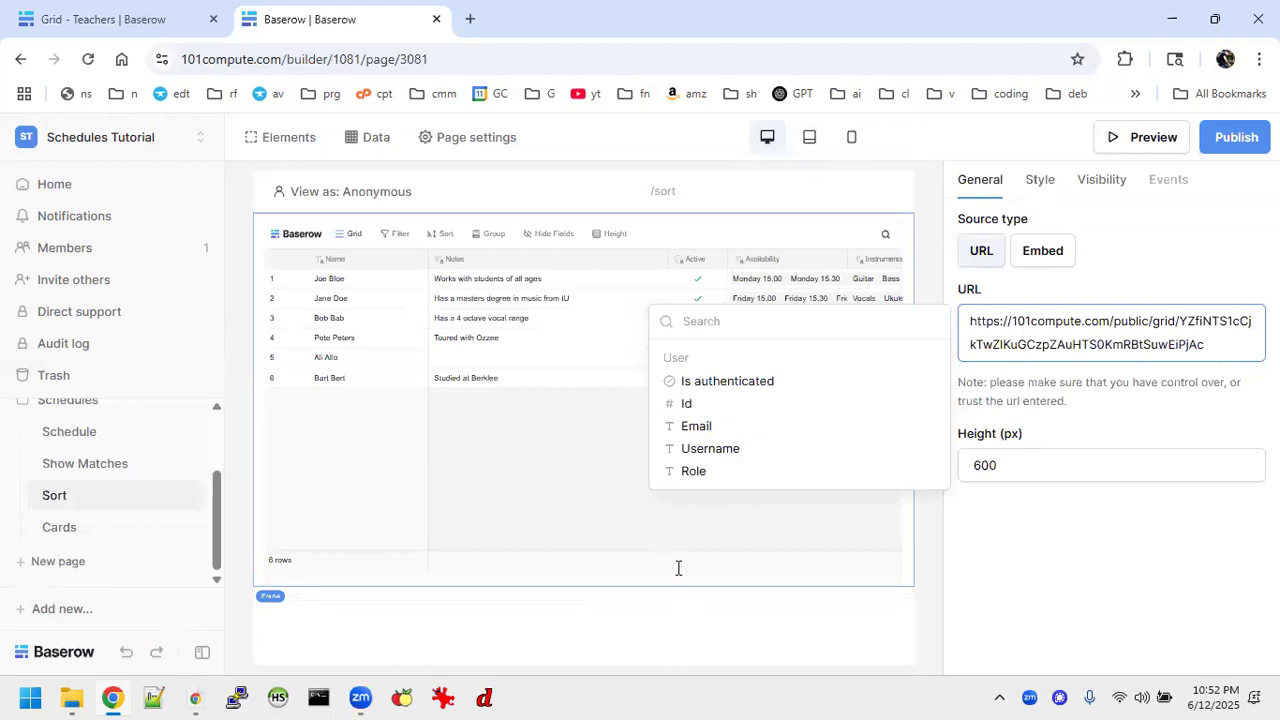
click(673, 620)
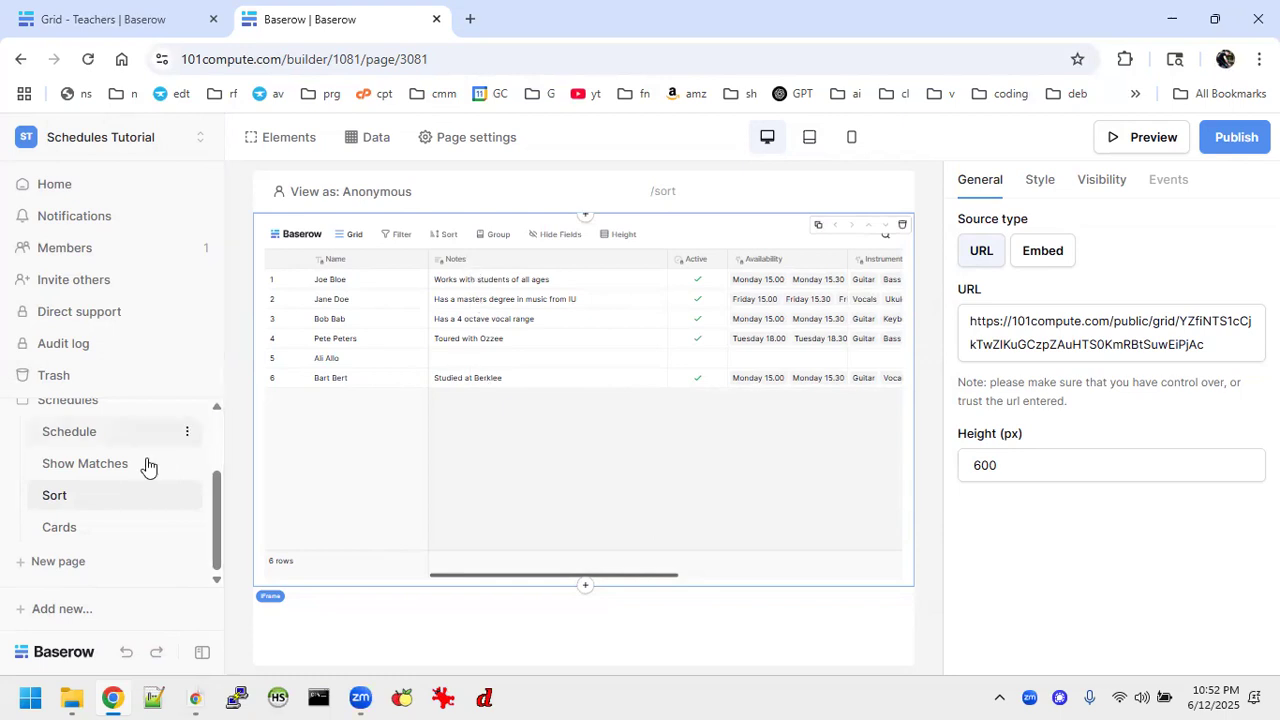
Open the Show Matches page of the Schedules application for editing.
scroll(140, 462, up, 2)
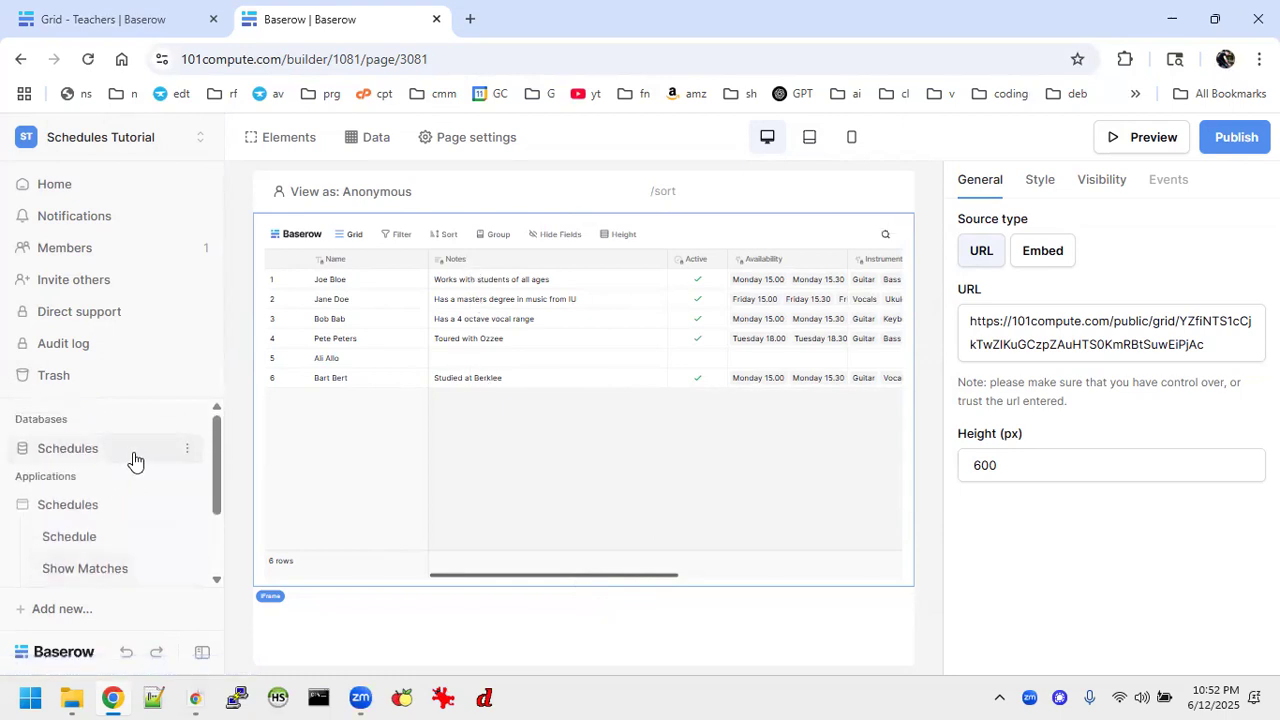
scroll(135, 461, down, 2)
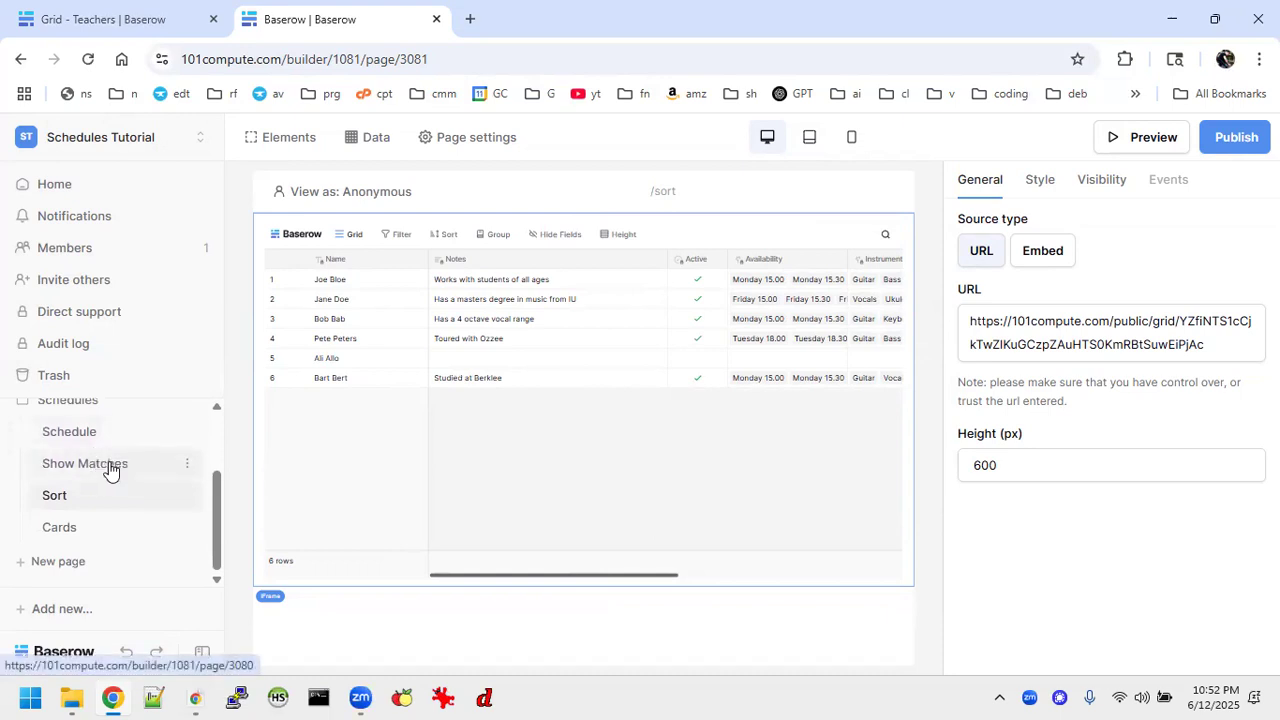
click(105, 464)
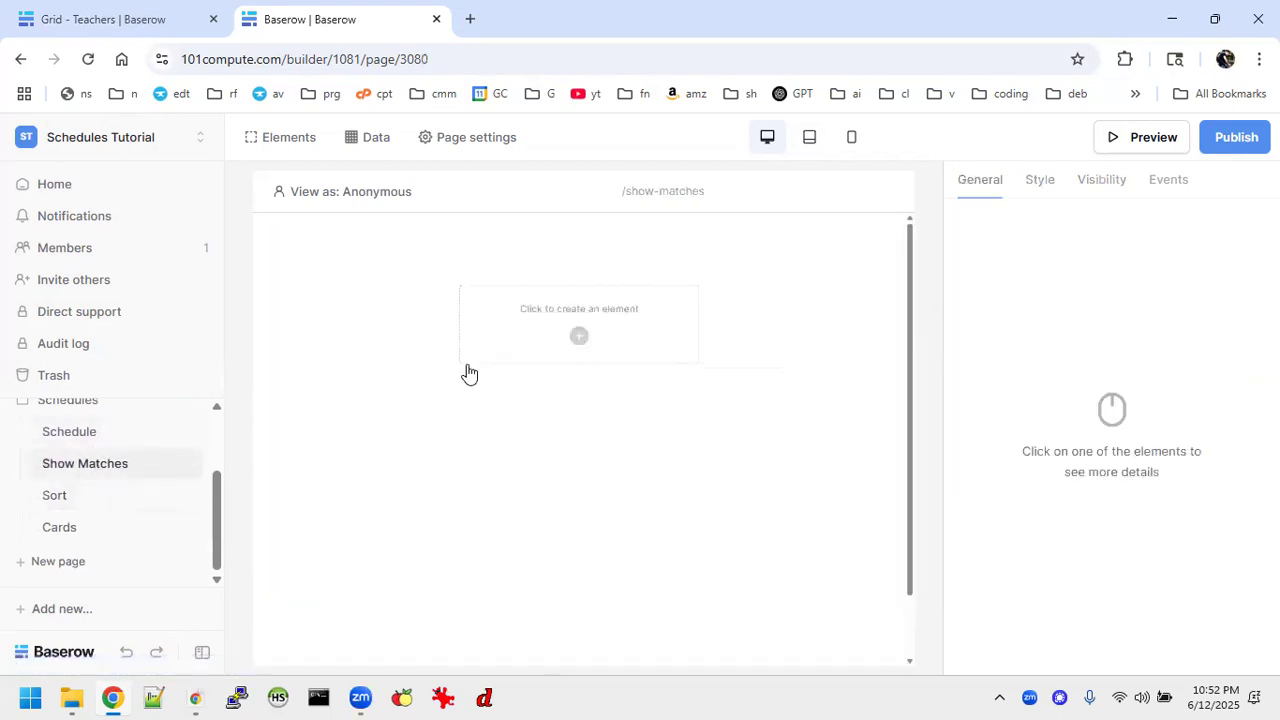
Examine the multi-page header on the finished example's Show Matches page, including its menu, banner image and parent container.
click(71, 14)
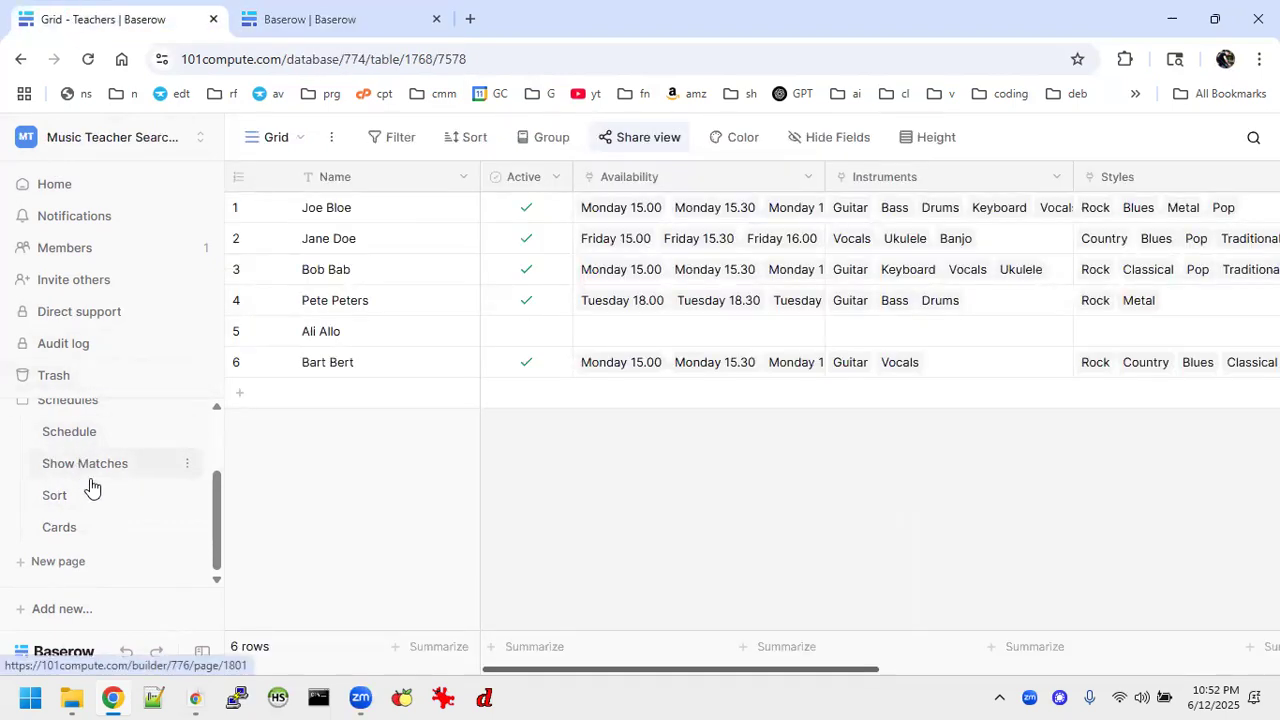
scroll(90, 487, up, 2)
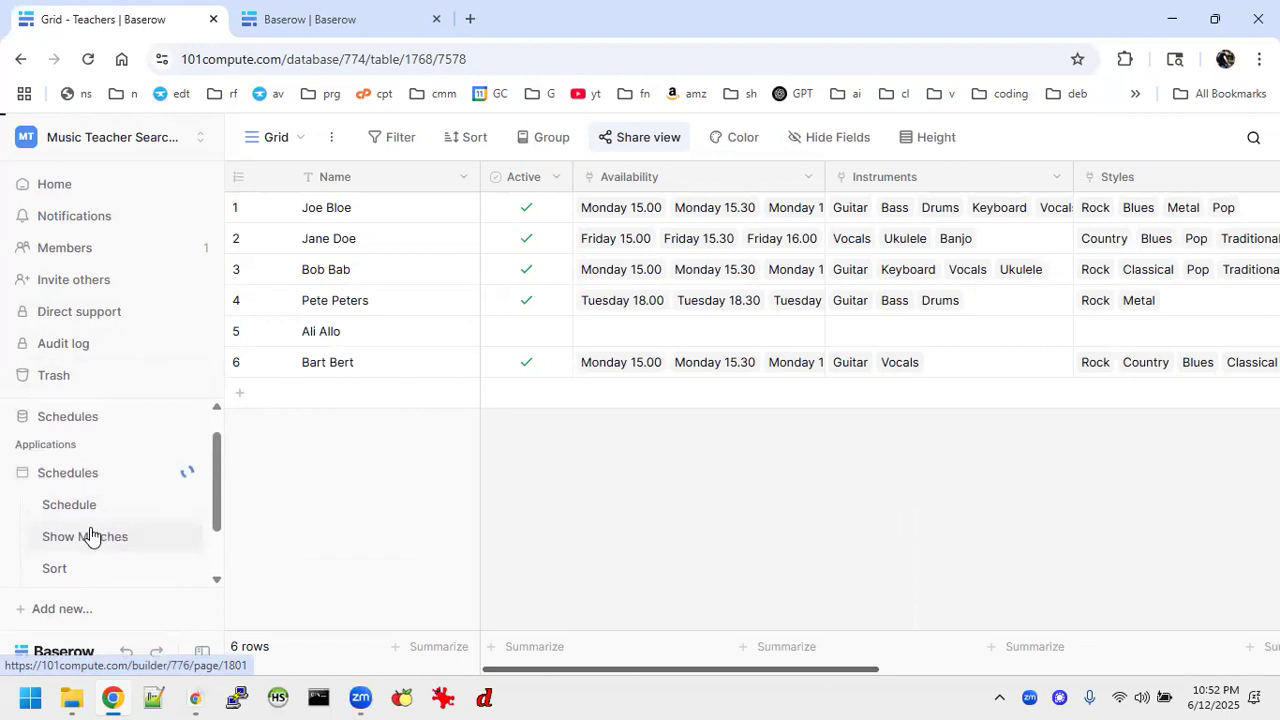
click(90, 536)
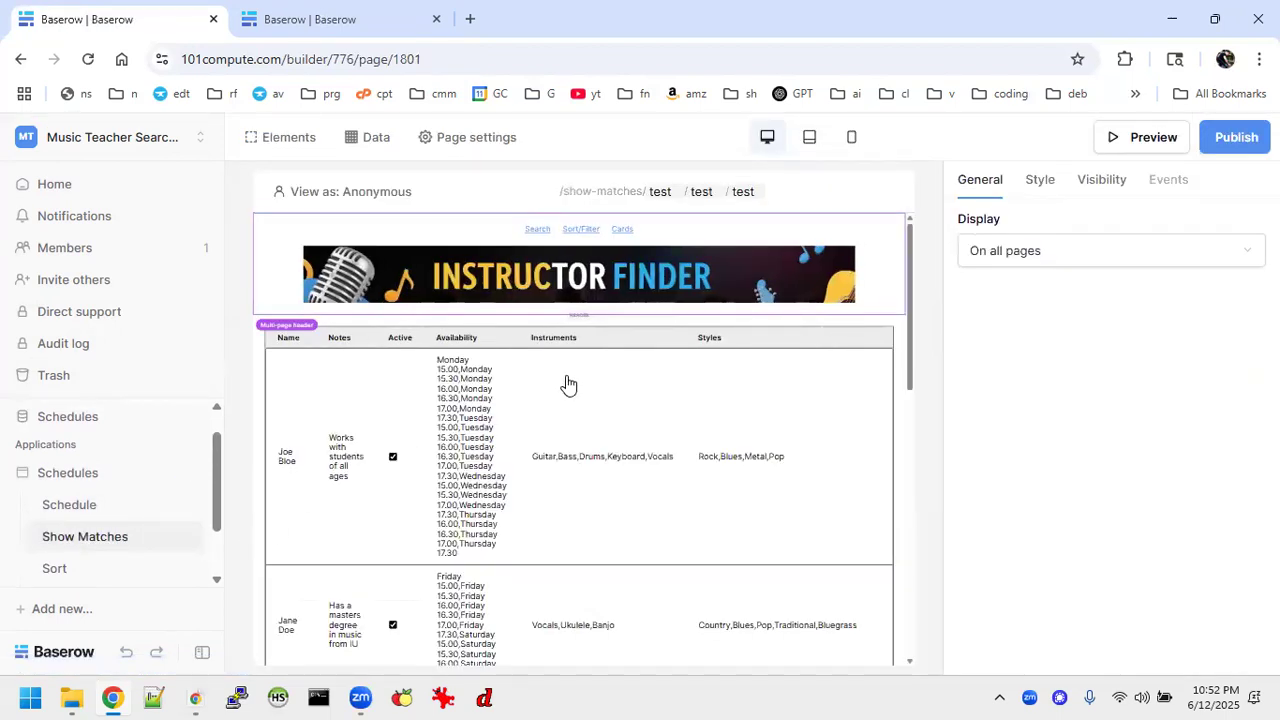
click(890, 297)
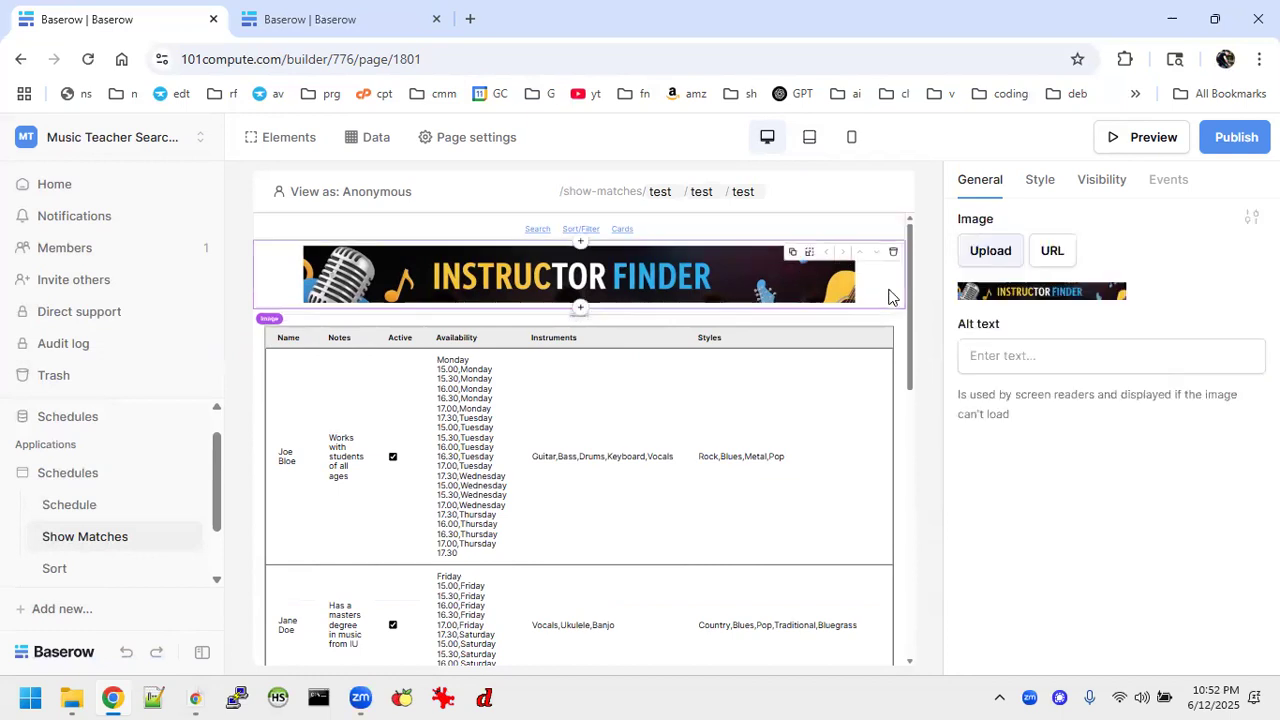
click(877, 230)
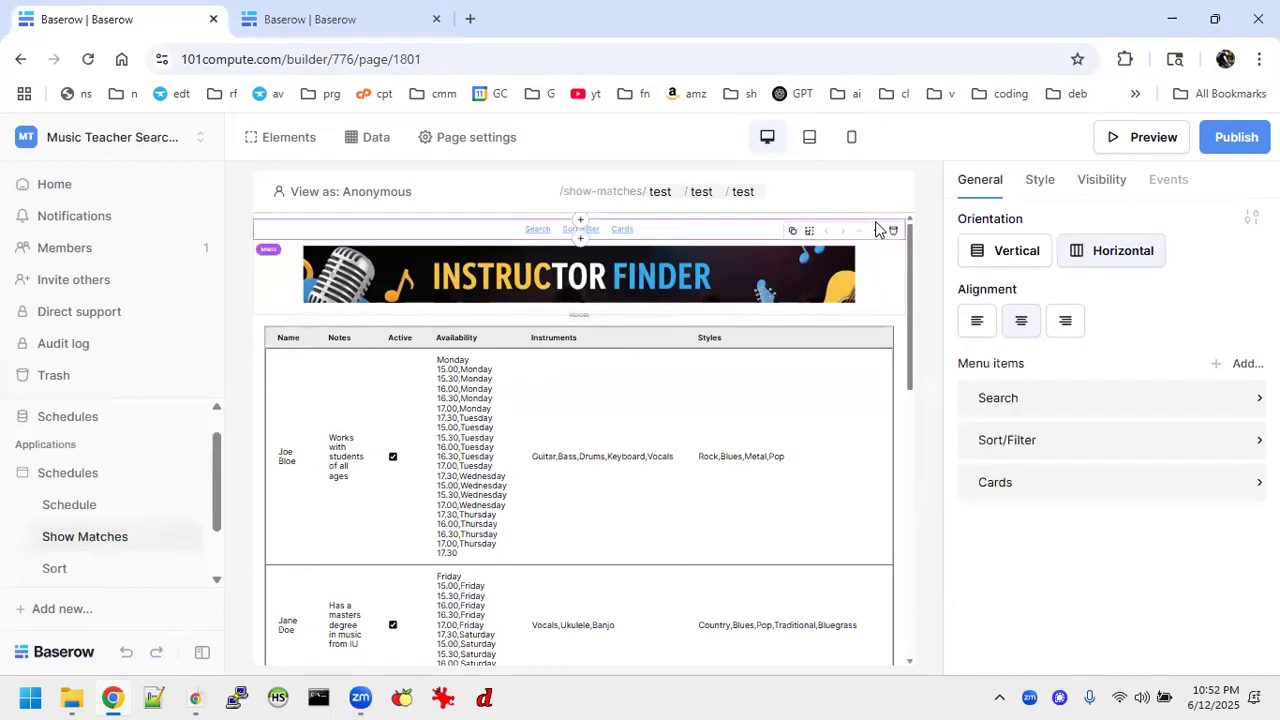
right_click(895, 318)
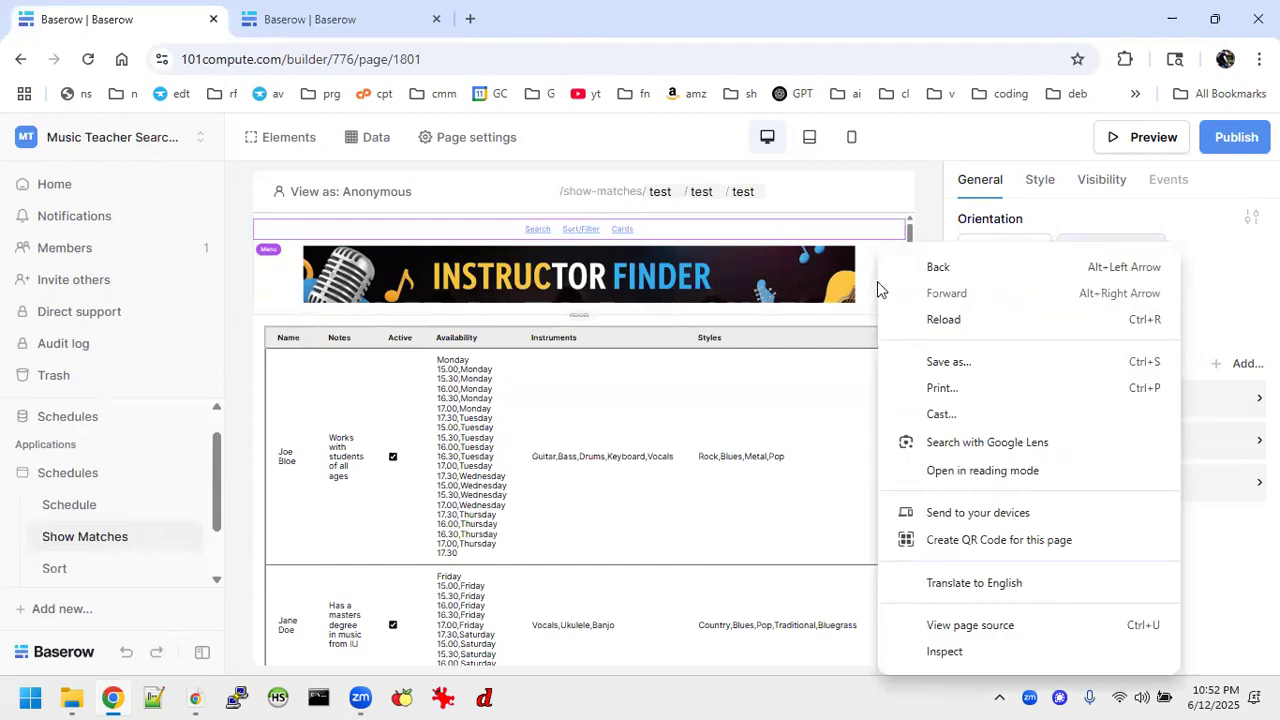
click(879, 287)
click(890, 278)
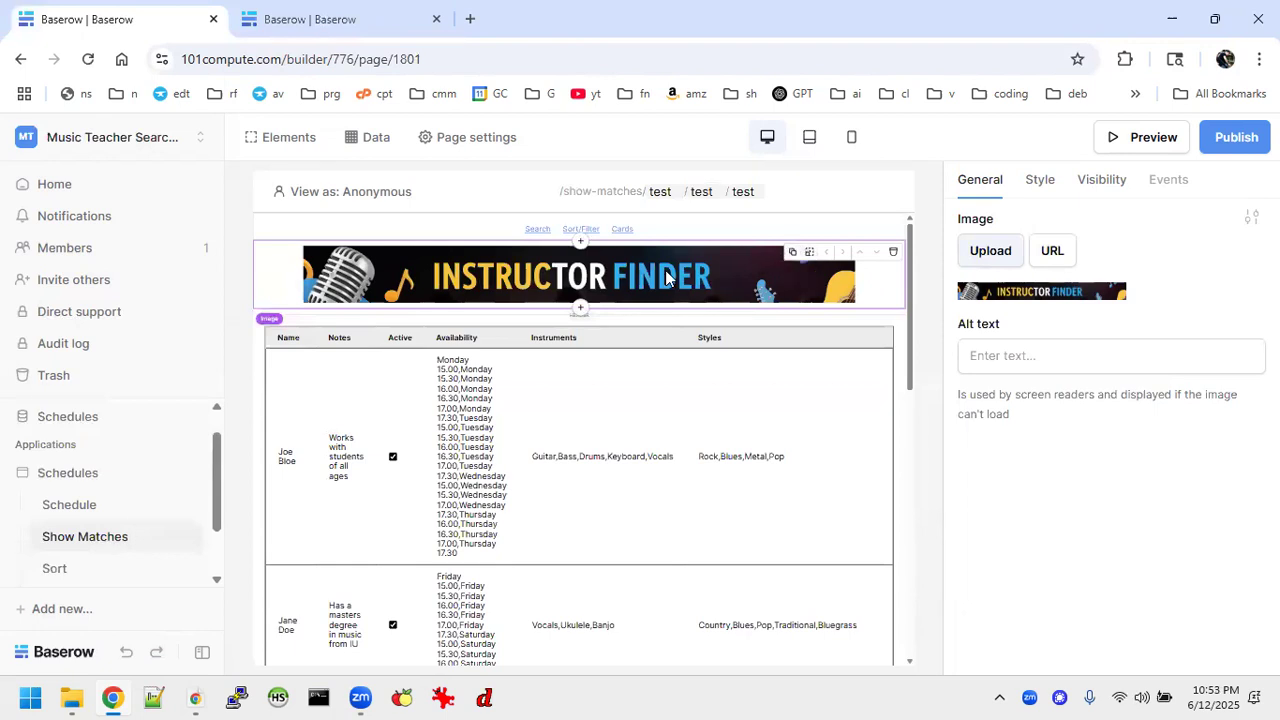
click(809, 254)
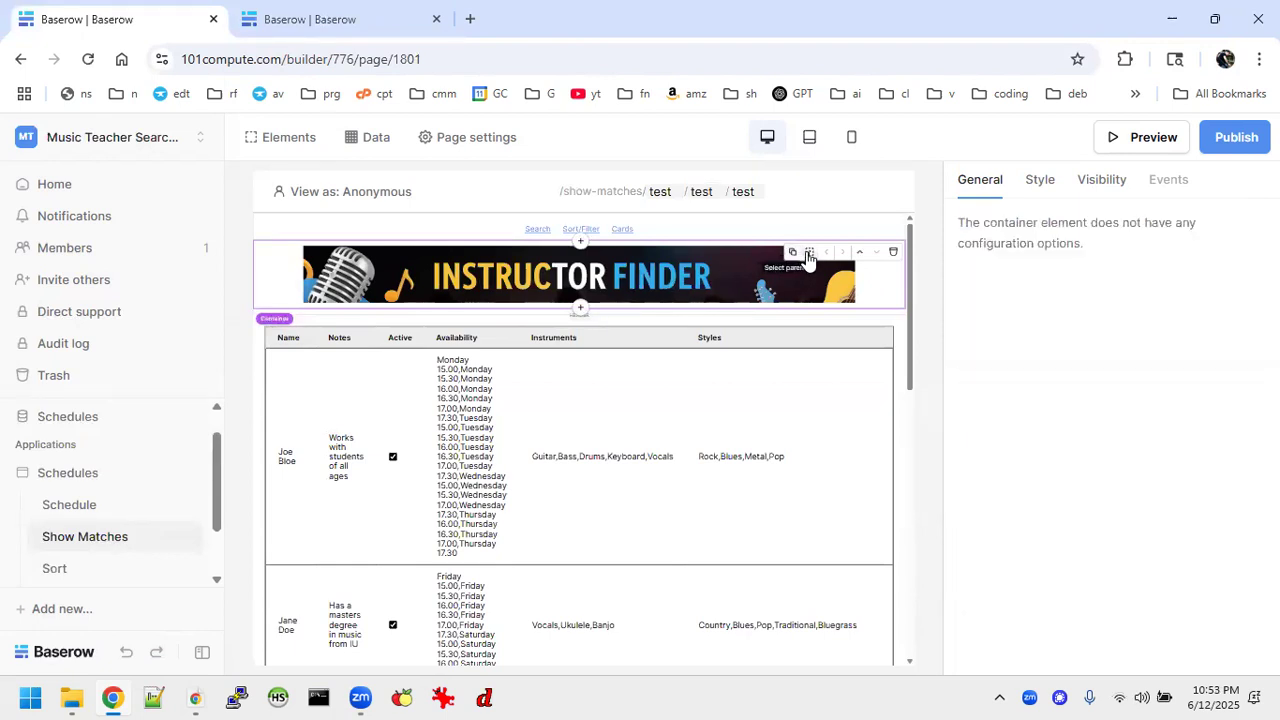
click(809, 256)
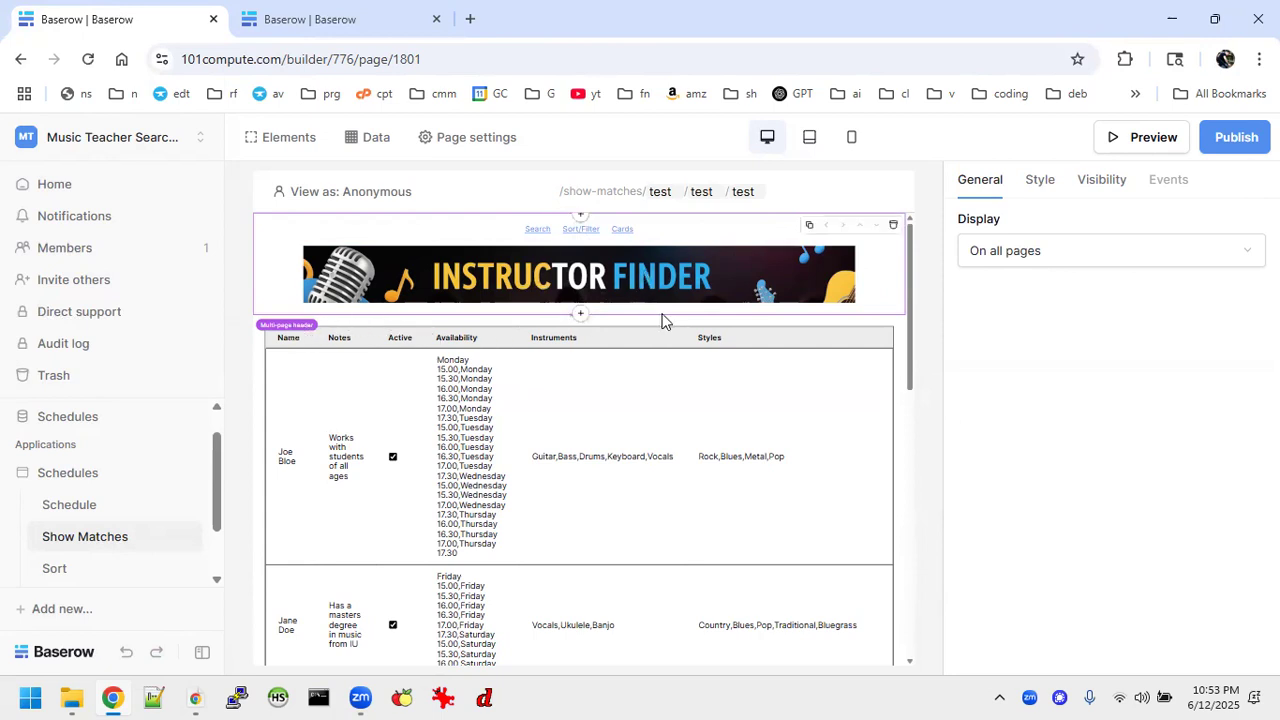
click(699, 314)
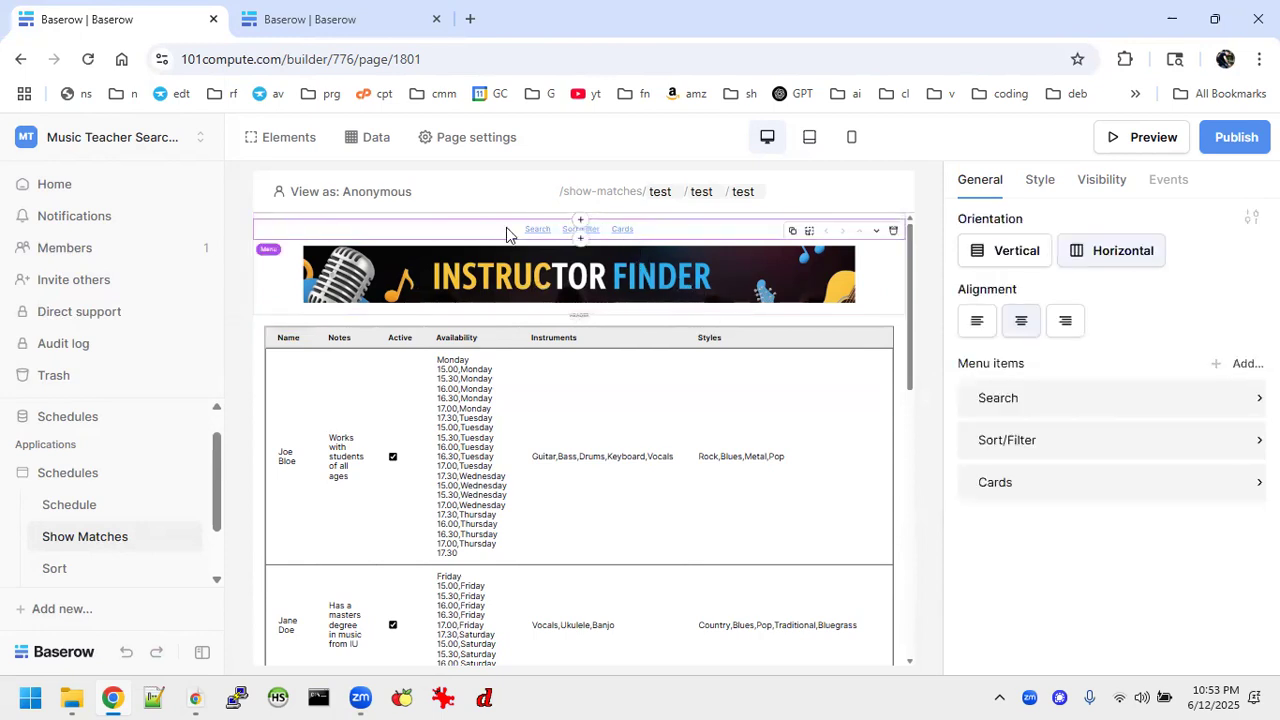
click(554, 269)
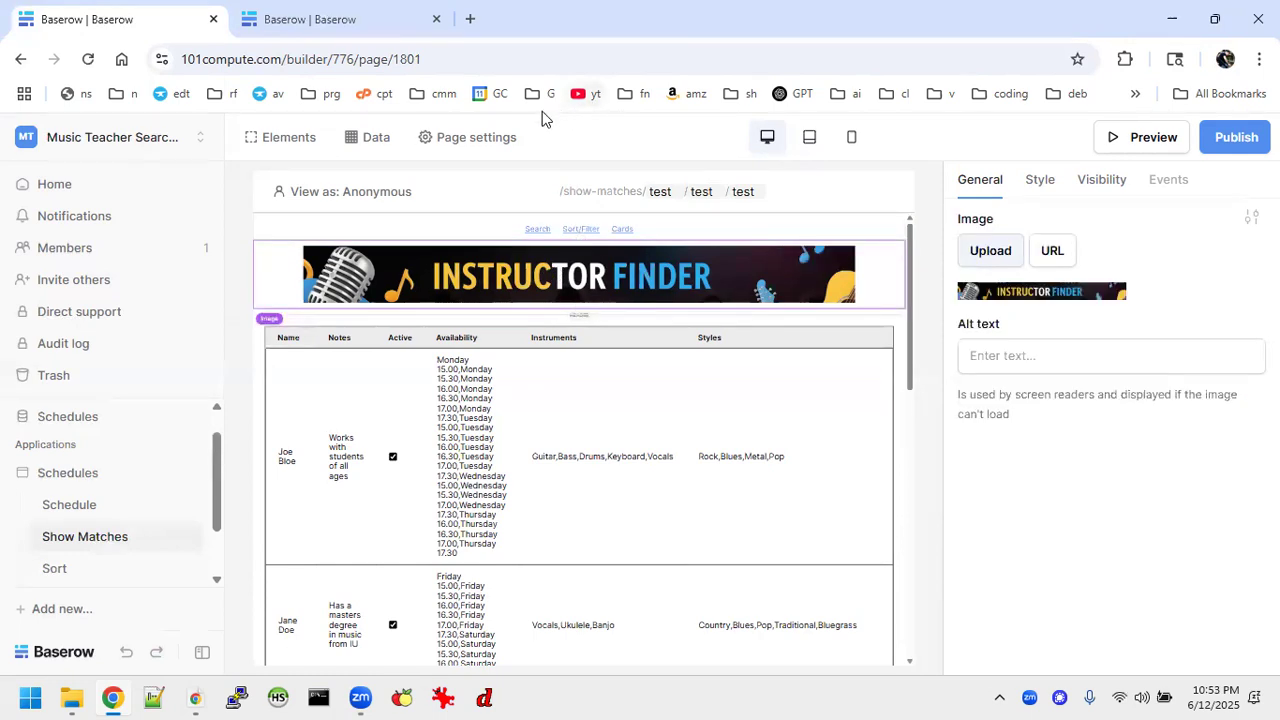
Add a multi-page header to the Show Matches page in Schedules Tutorial and place a Menu element inside it.
click(337, 20)
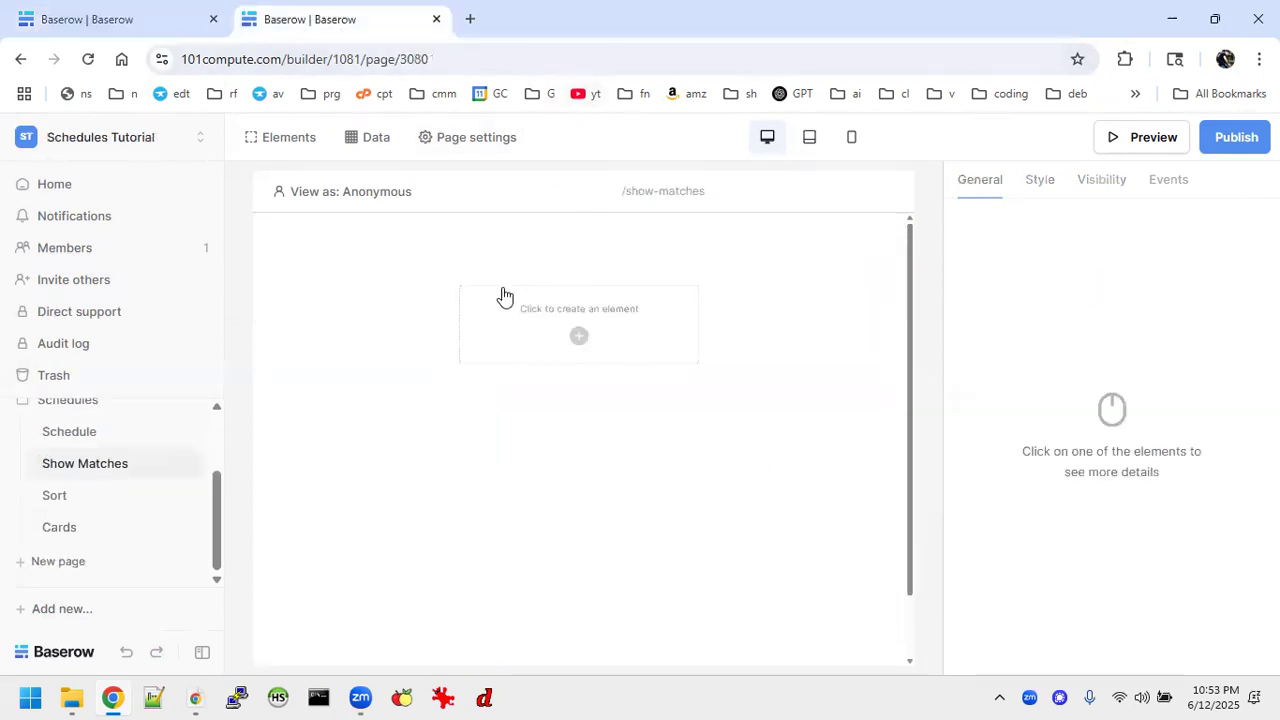
click(580, 336)
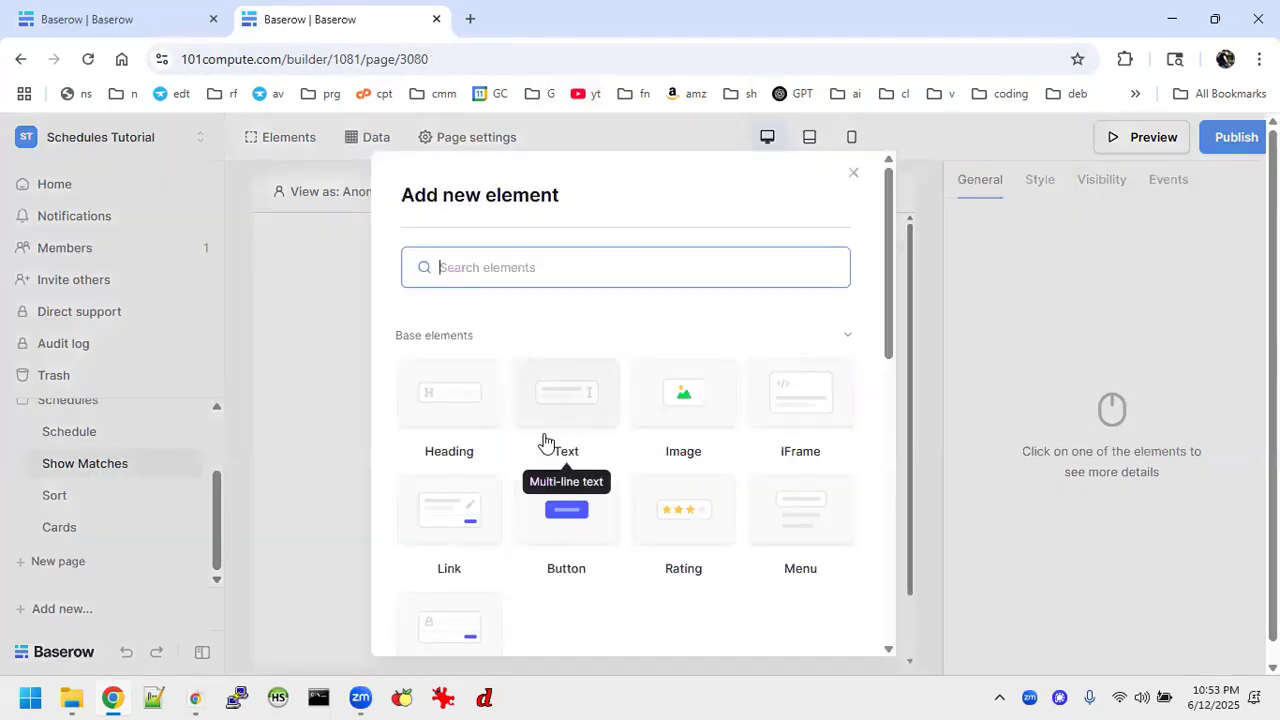
scroll(545, 441, down, 5)
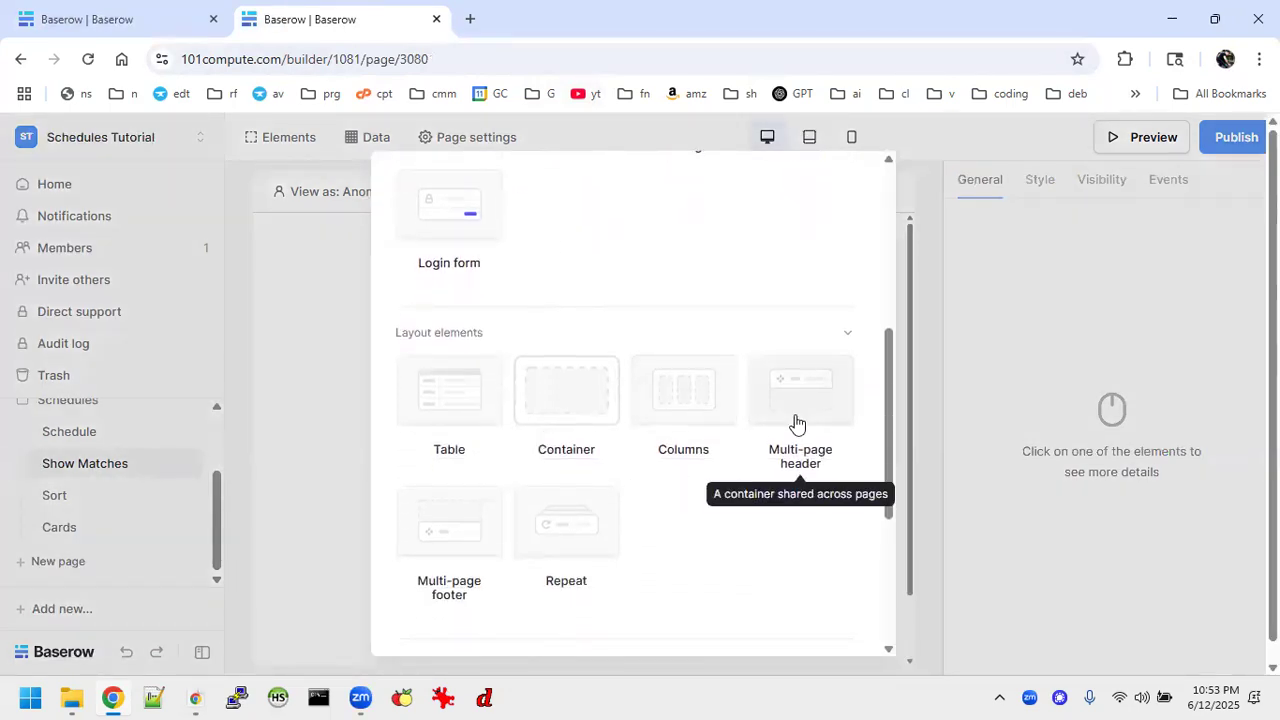
click(797, 424)
click(581, 259)
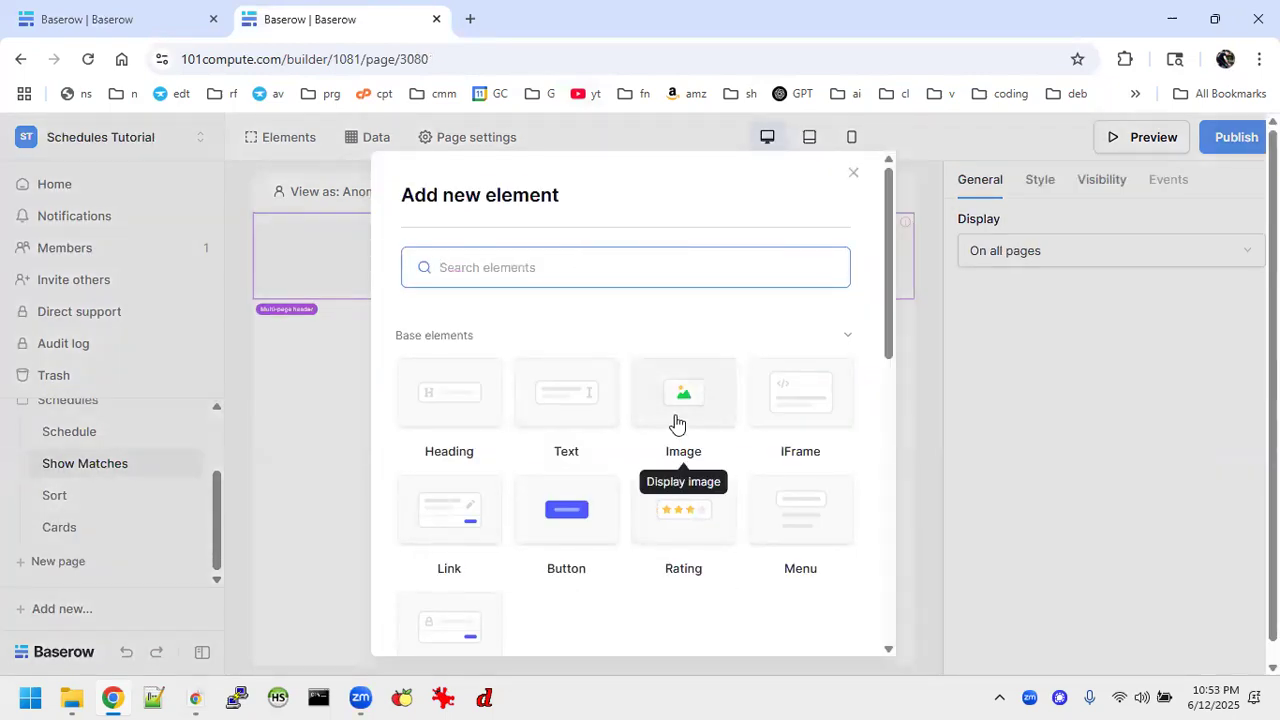
scroll(677, 424, down, 2)
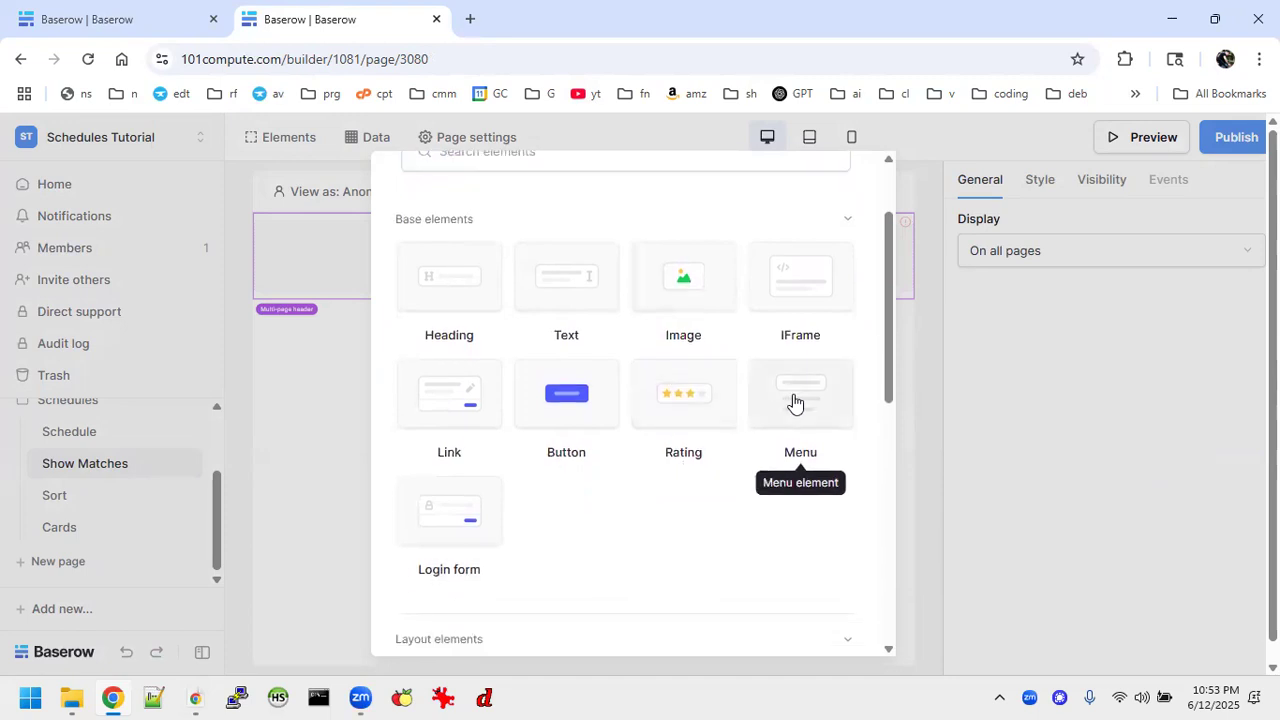
click(793, 398)
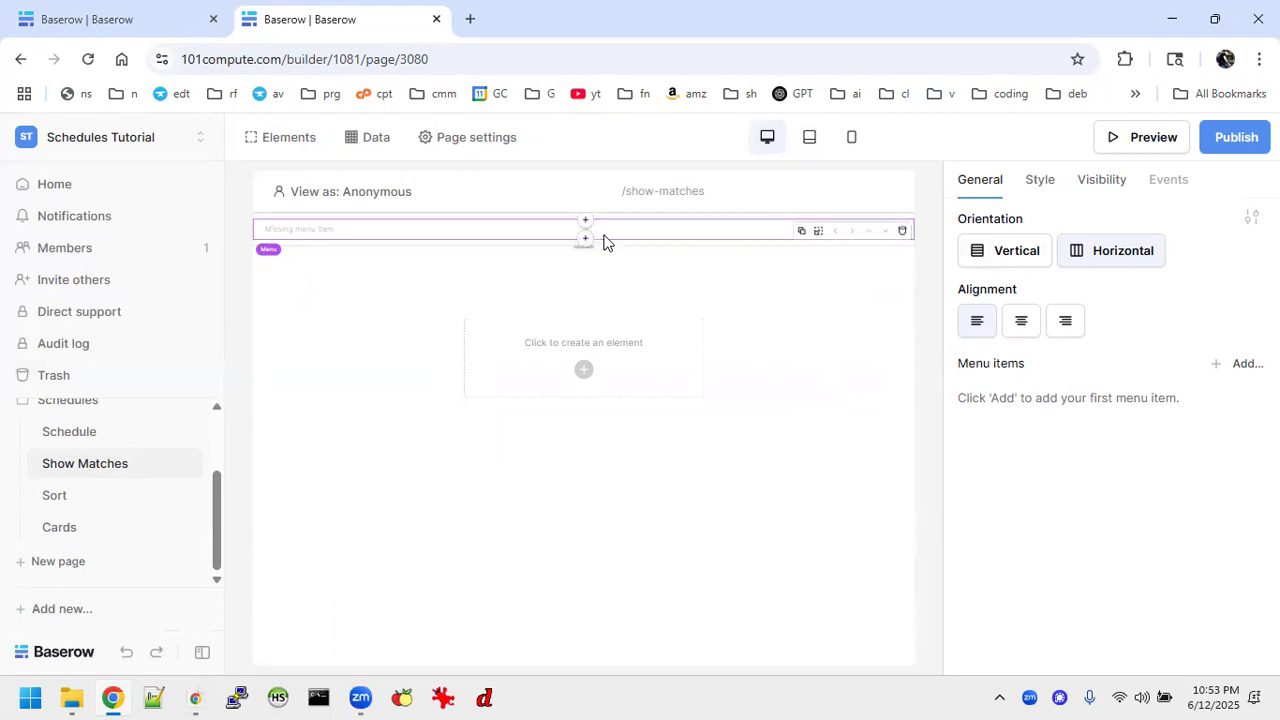
Add an Image element below the menu in the multi-page header and open the file chooser for uploading from the device.
click(585, 238)
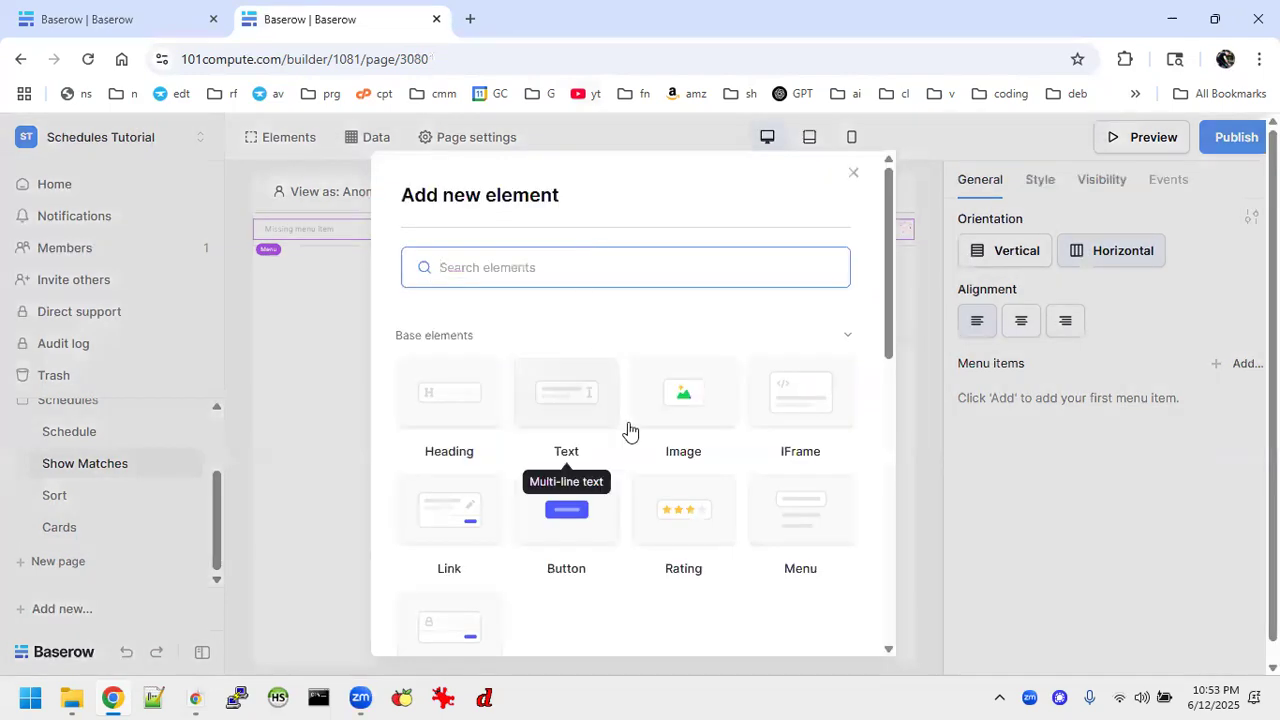
click(700, 420)
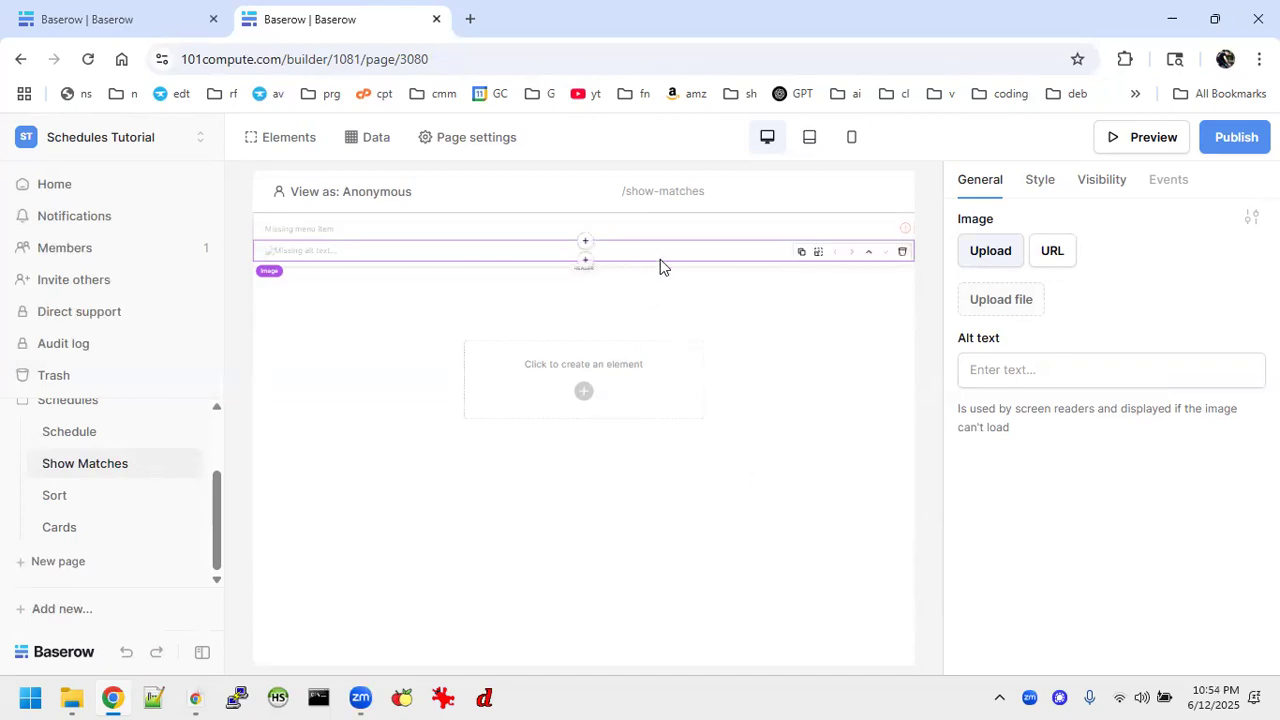
click(999, 303)
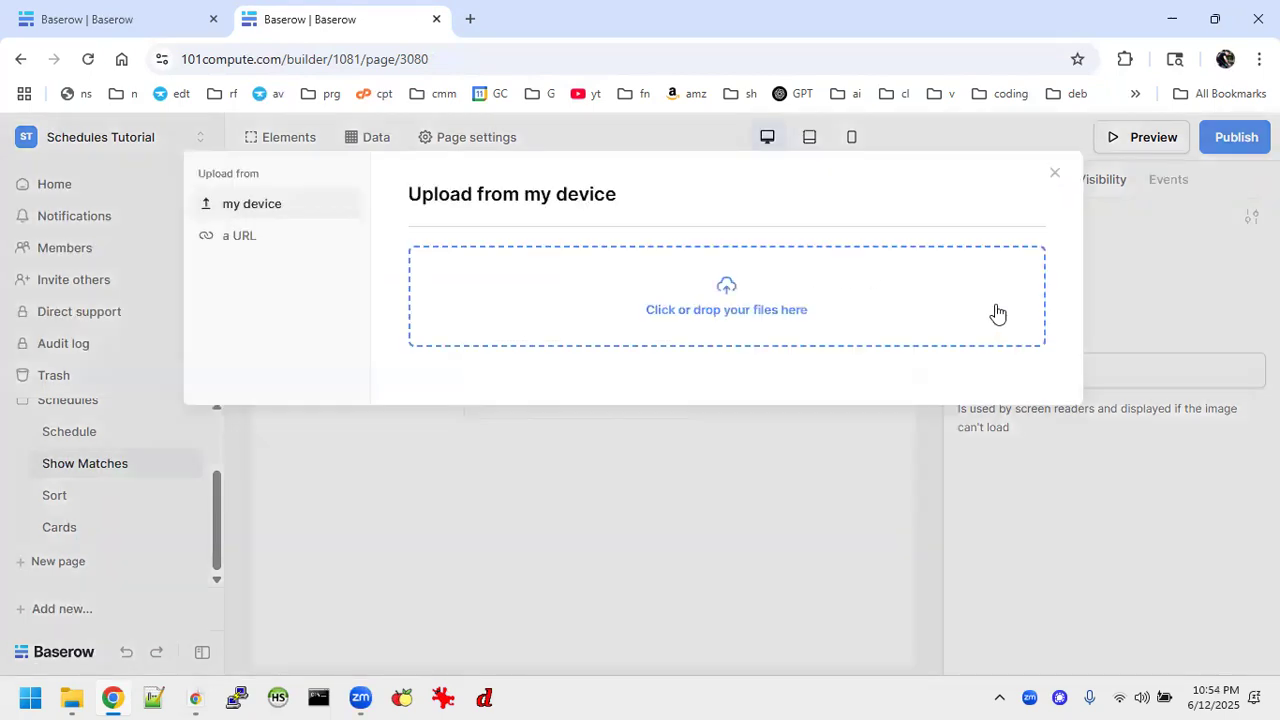
click(707, 309)
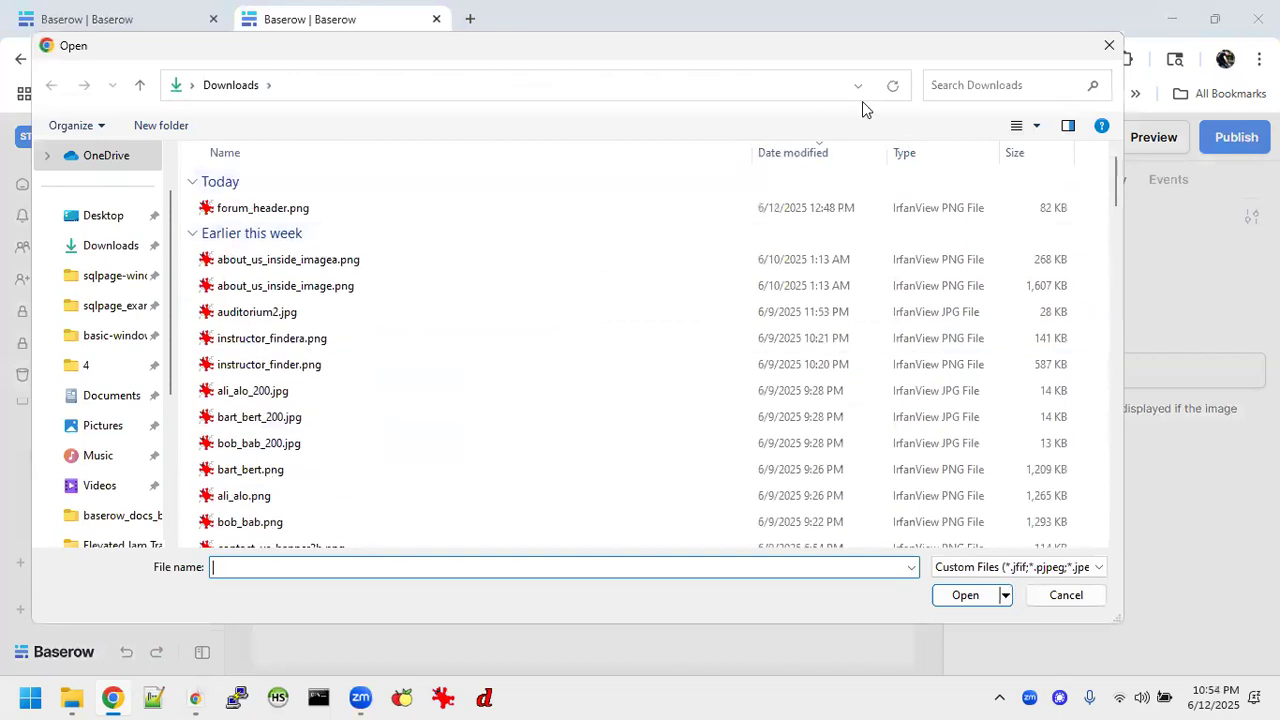
Search the Downloads folder for *.jpg files and look through them for the header banner image.
click(963, 84)
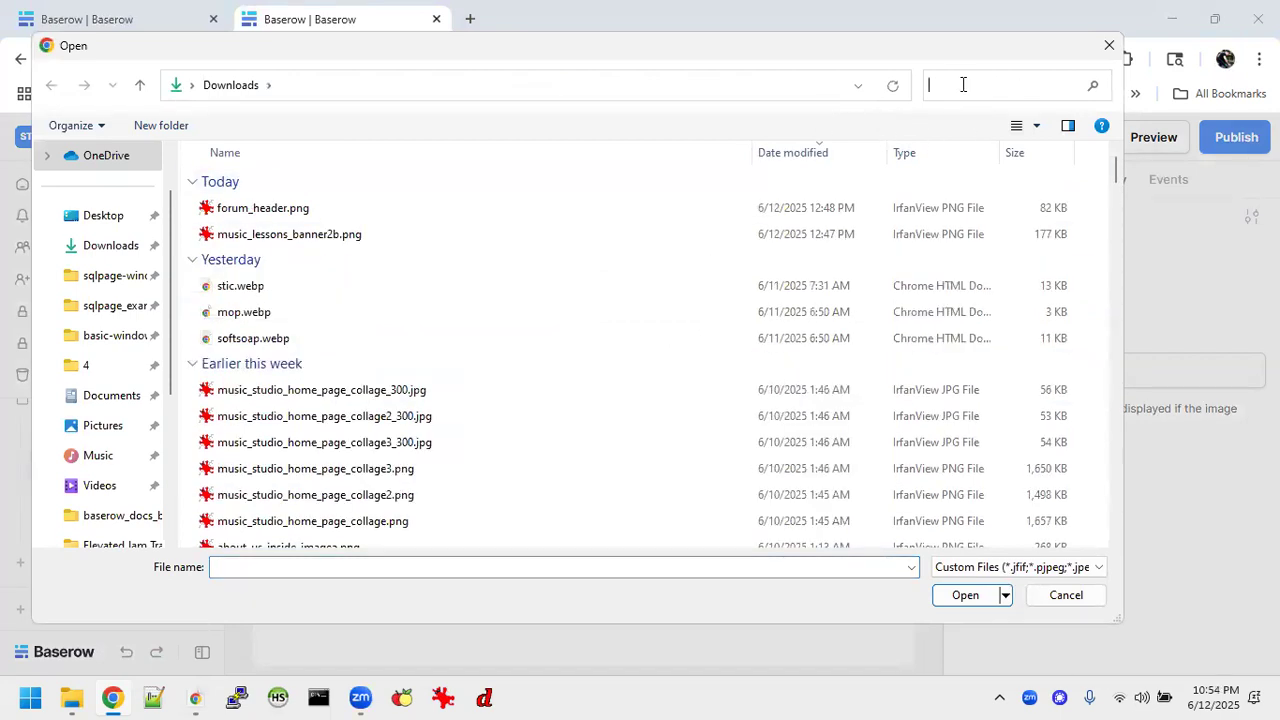
text(8>)
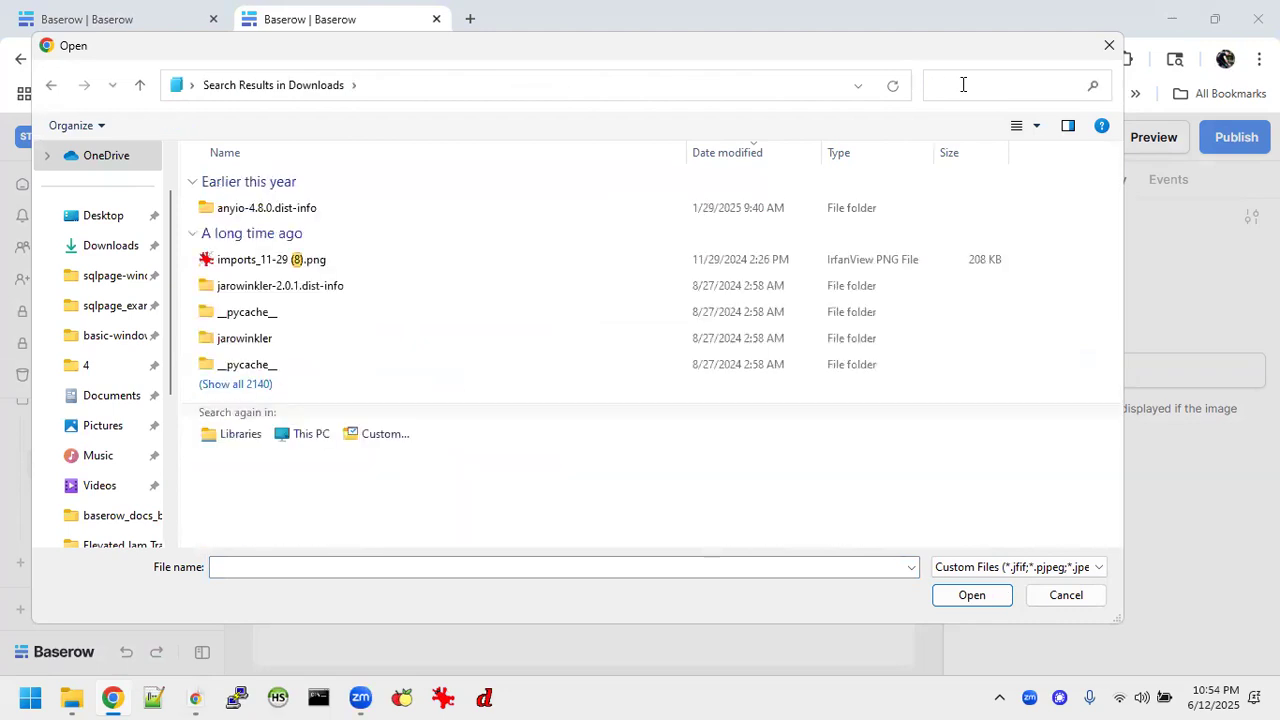
text(*.)
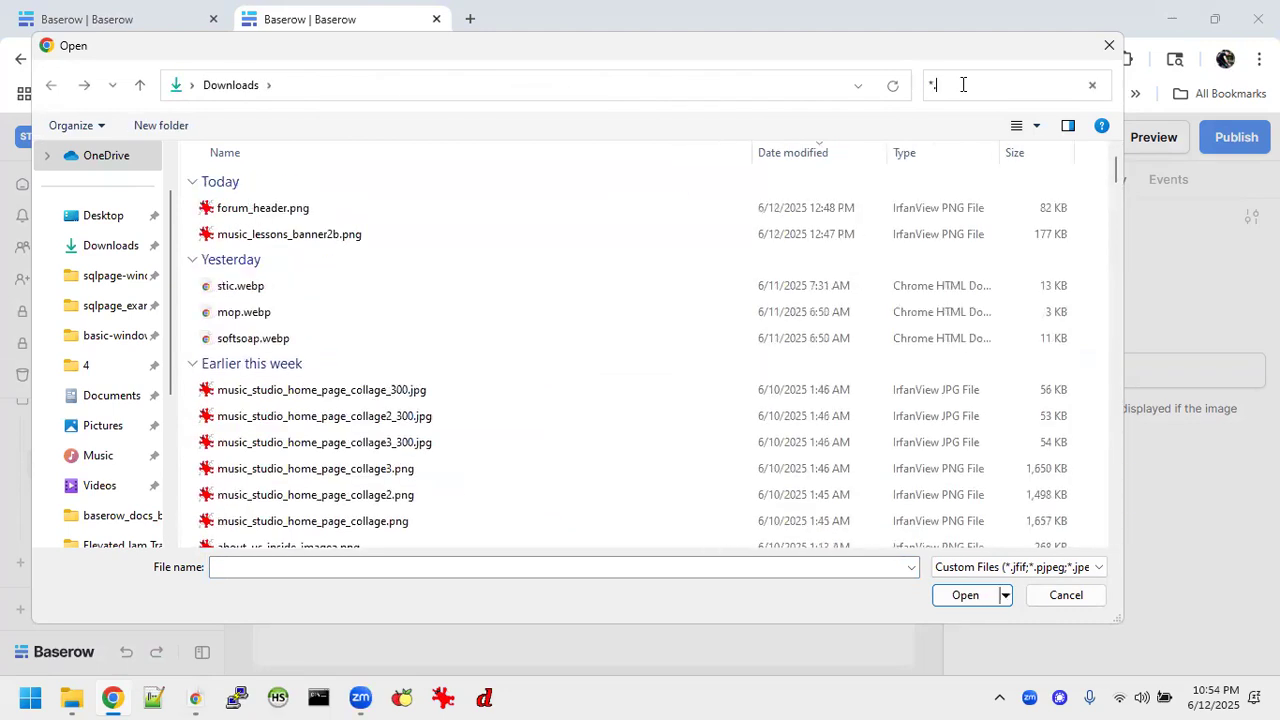
text(jpg)
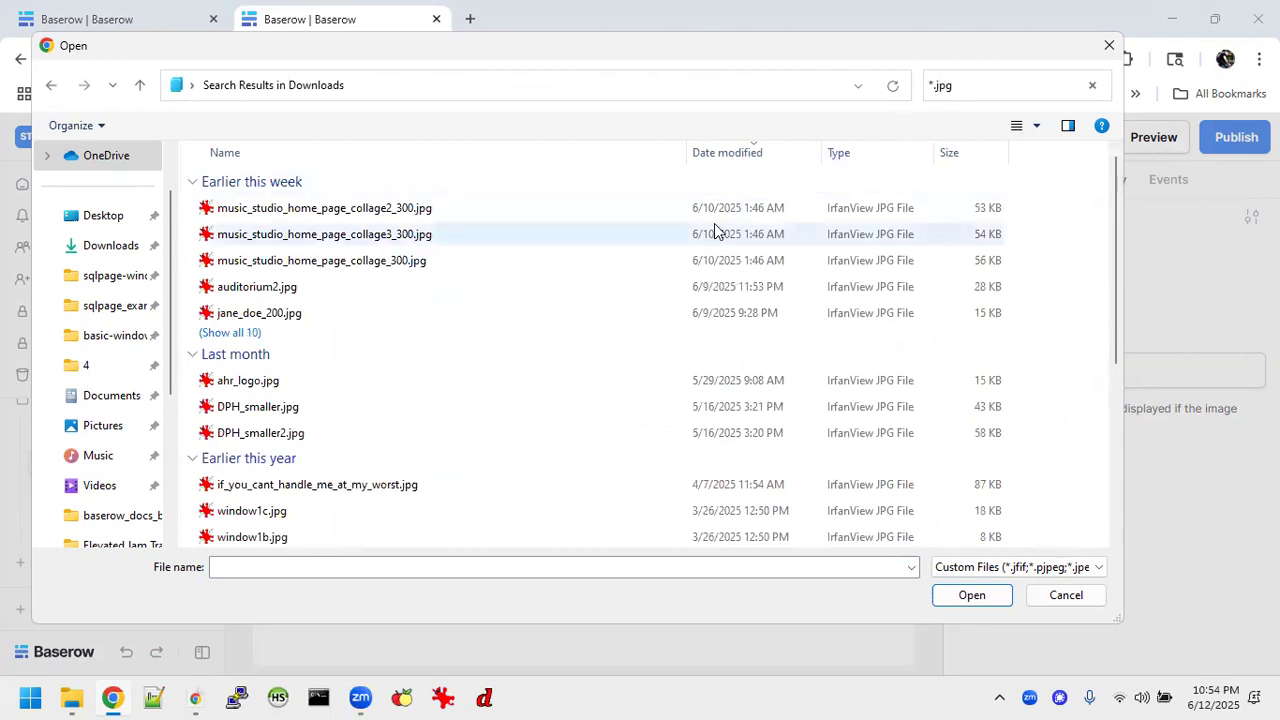
scroll(598, 326, down, 5)
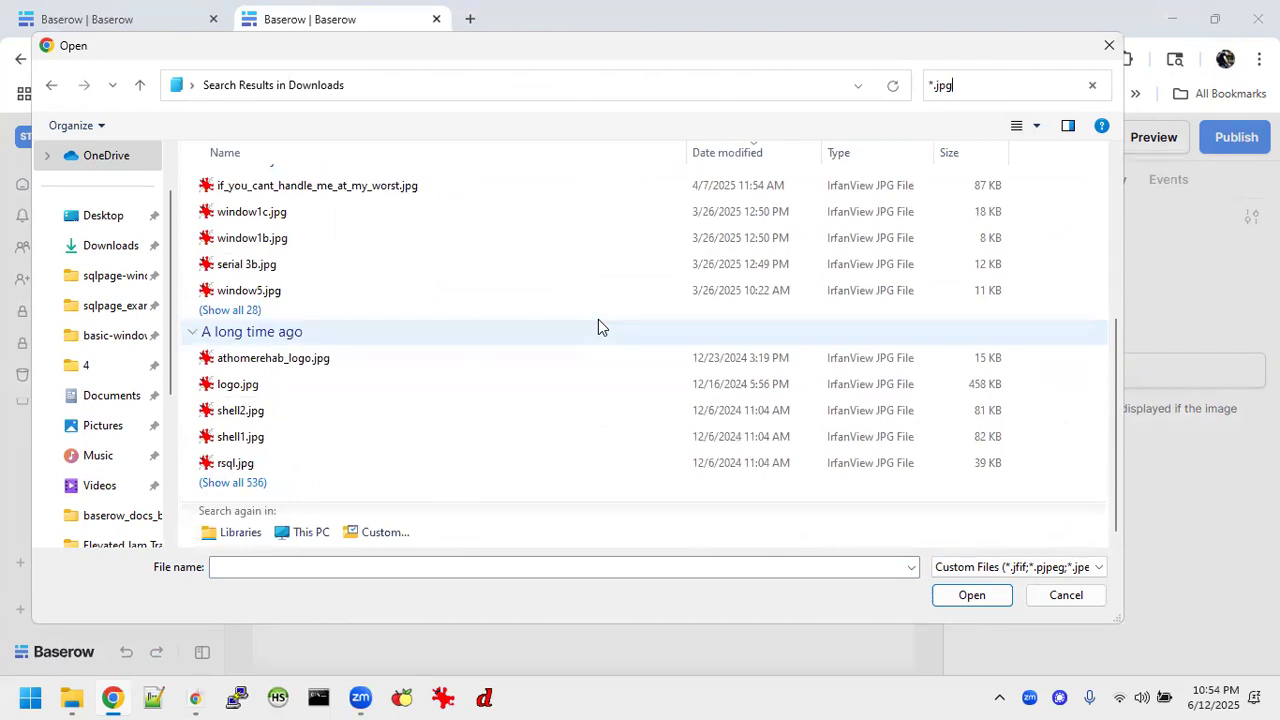
click(228, 310)
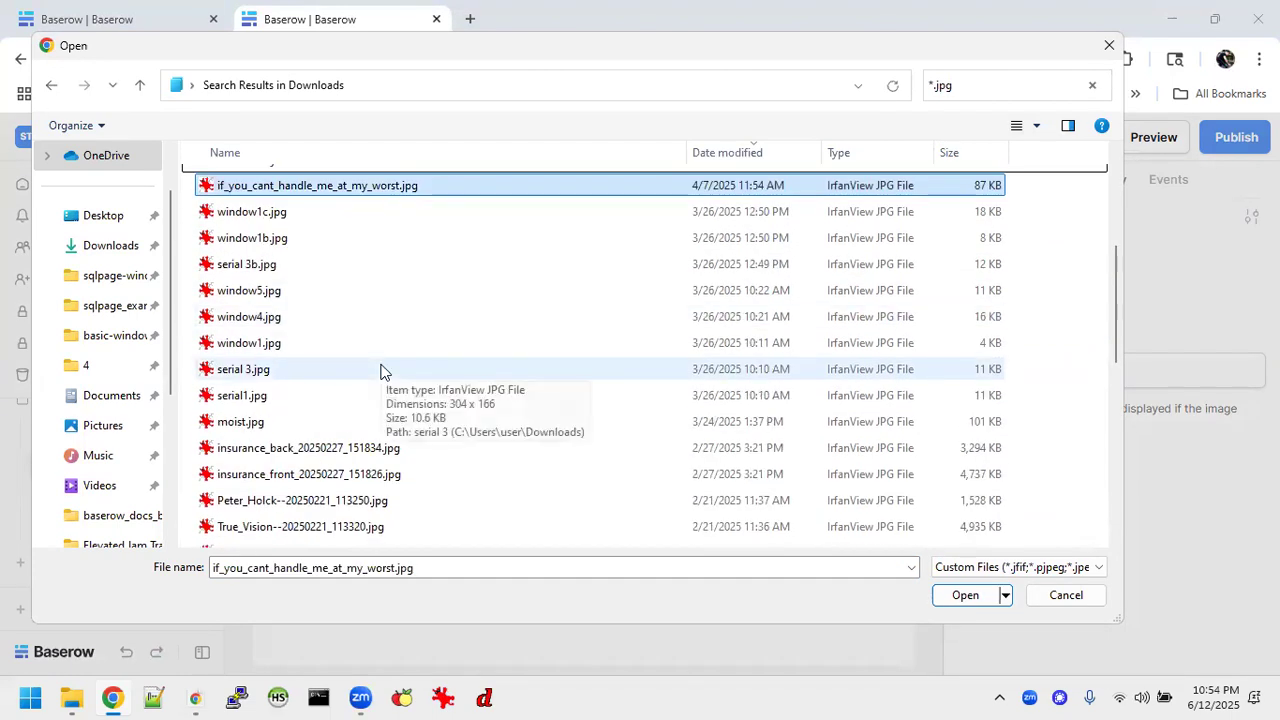
scroll(380, 371, up, 4)
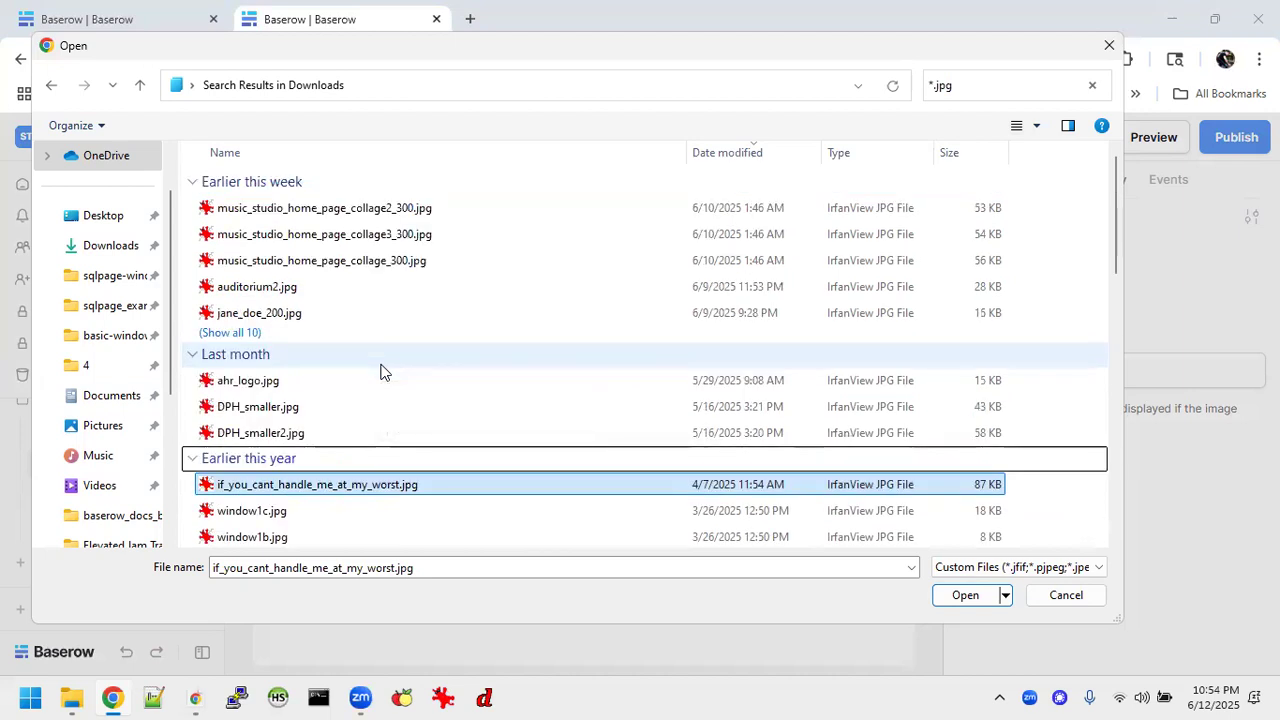
click(245, 332)
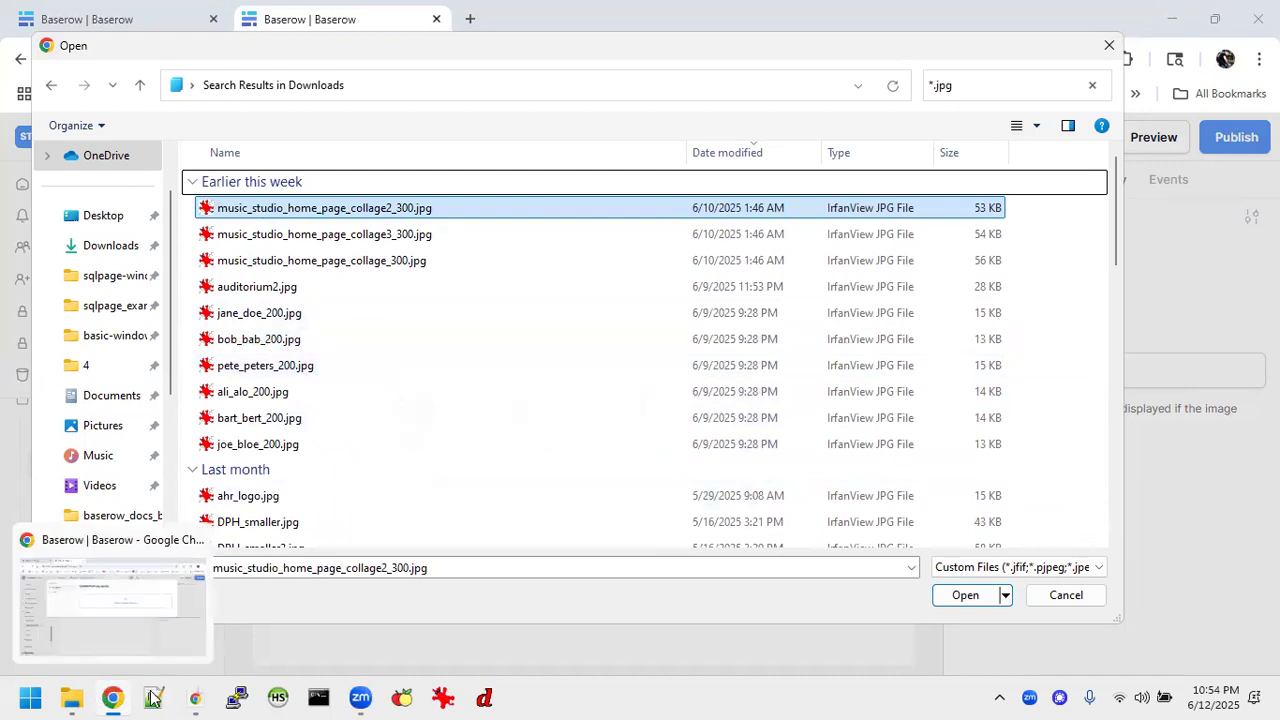
click(1109, 44)
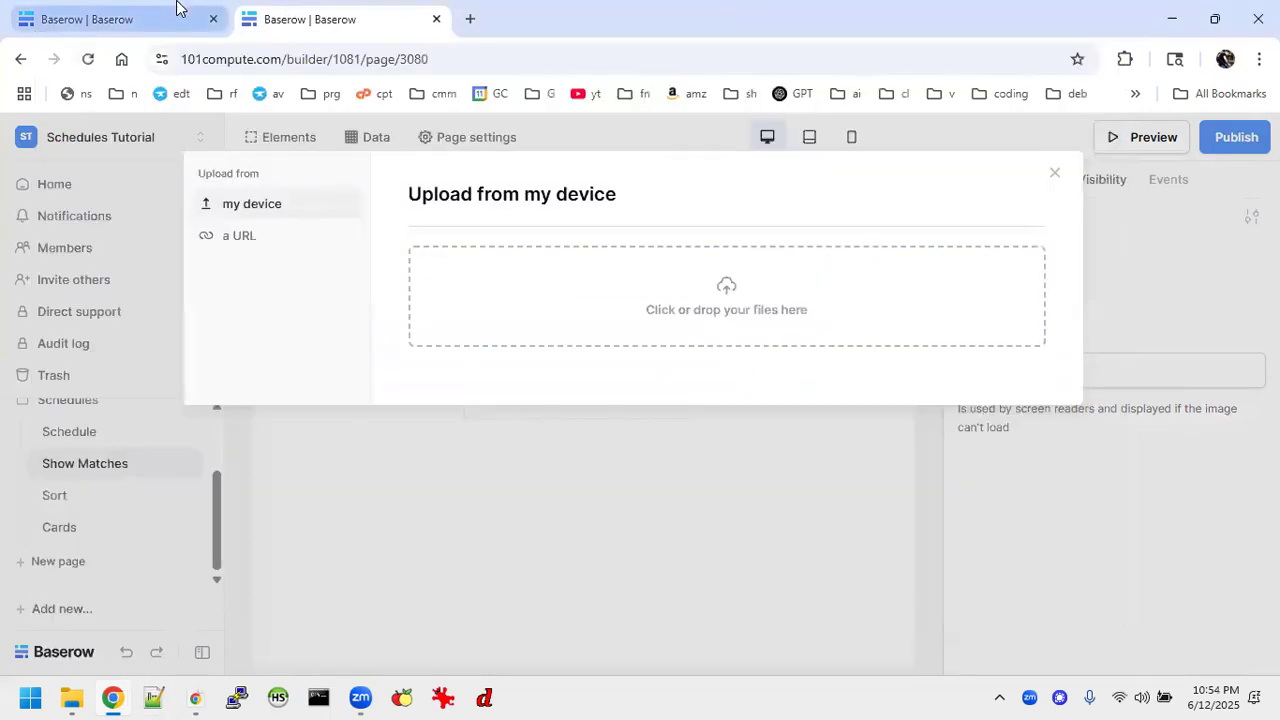
Remove the banner image from the finished example's header and open its published site at teachers.101compute.com.
click(176, 8)
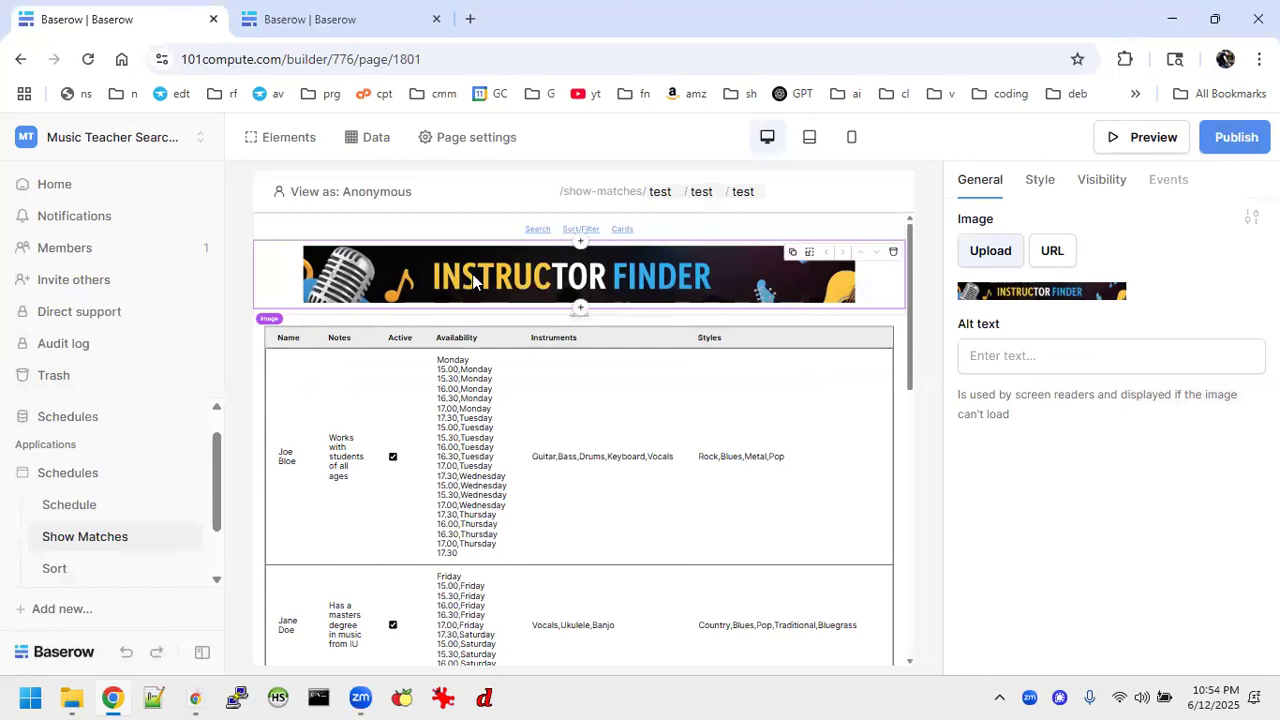
click(1028, 299)
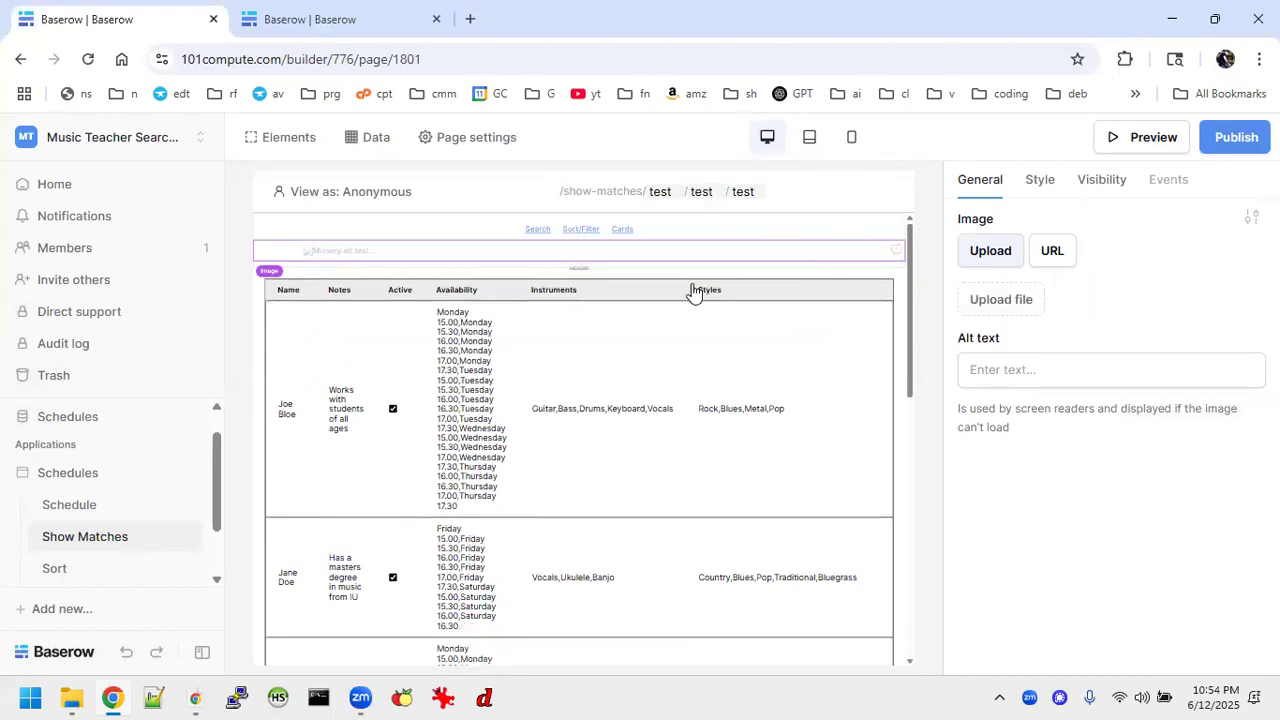
click(1225, 142)
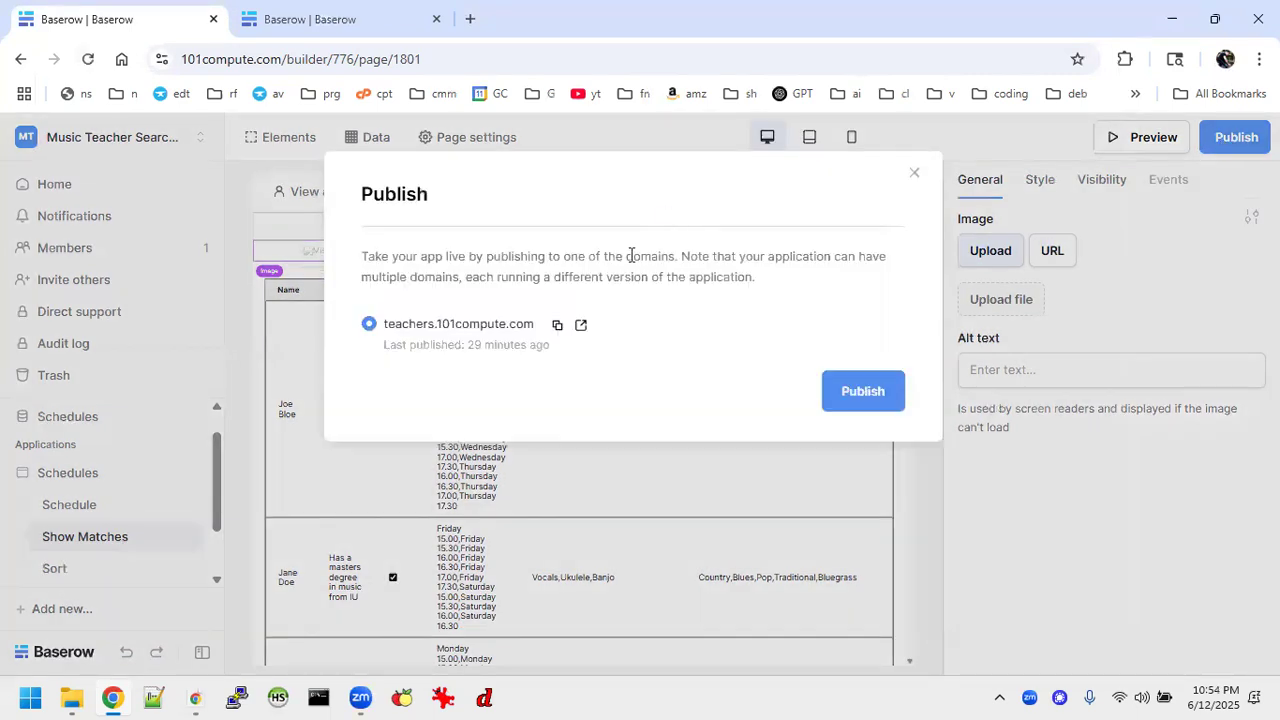
click(580, 326)
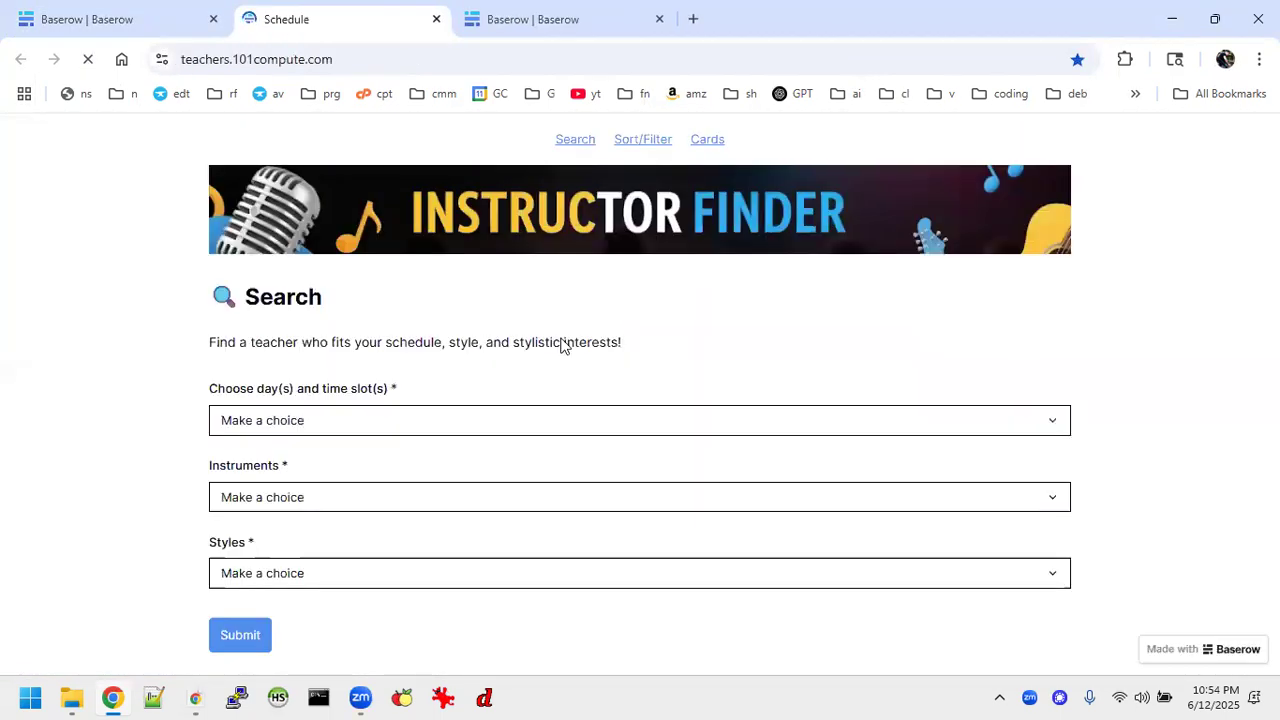
Save the Instructor Finder banner image from the published site to Downloads as search_header.png.
right_click(537, 220)
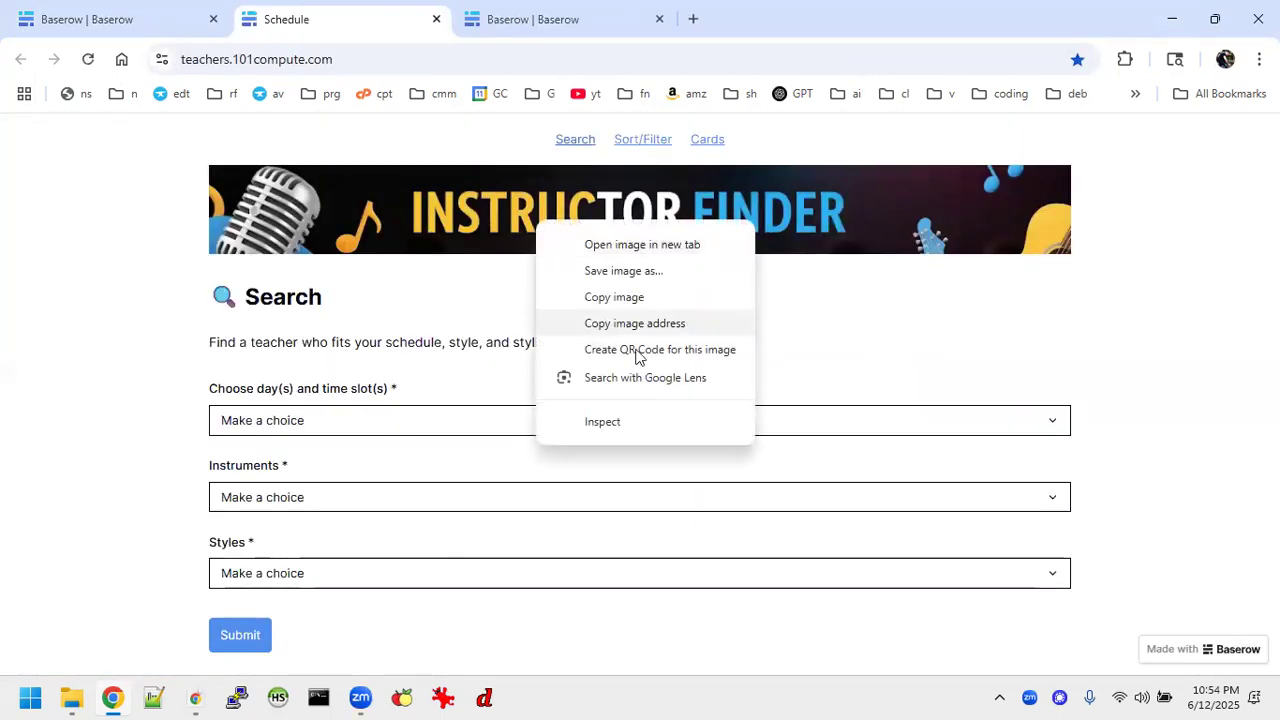
click(657, 284)
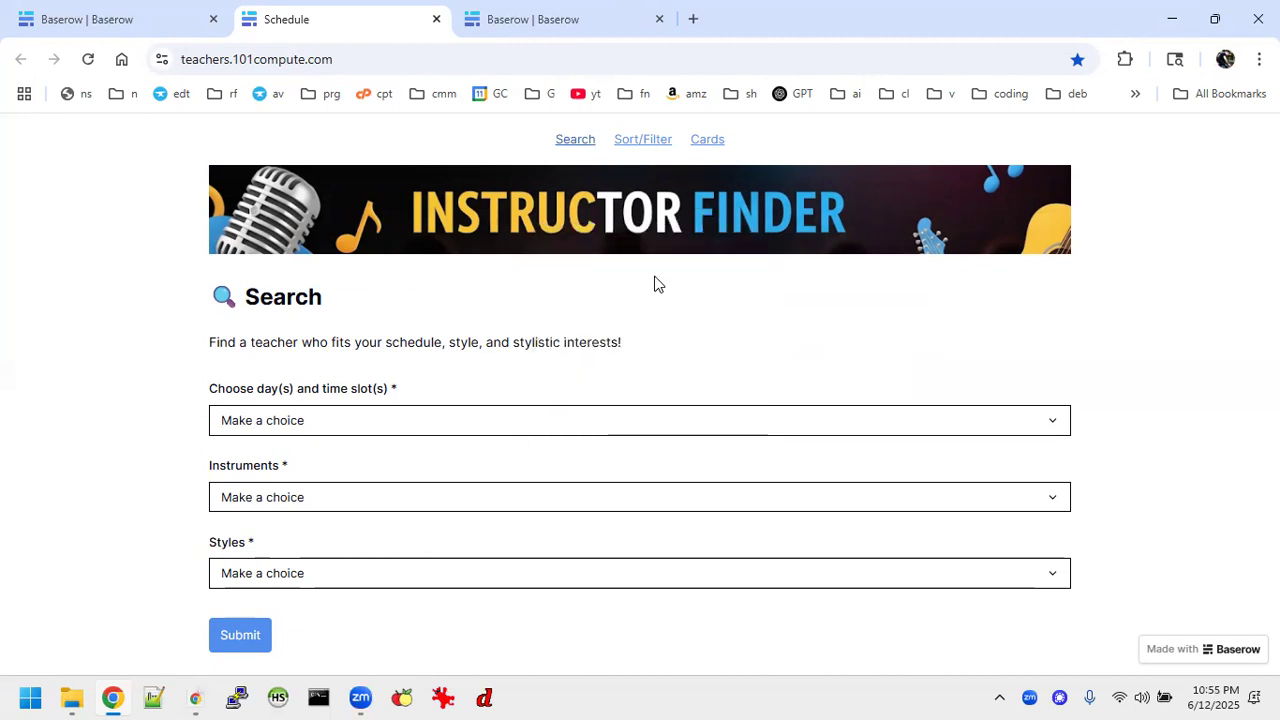
key(Home)
key(Delete)
key(Delete)
key(Delete)
key(Delete)
key(Delete)
key(Delete)
key(Delete)
key(Delete)
key(Delete)
key(Delete)
key(Delete)
key(Delete)
key(Delete)
key(Delete)
key(Delete)
key(Delete)
key(Delete)
key(Delete)
key(Delete)
key(Delete)
key(Delete)
key(Delete)
key(Delete)
key(Delete)
key(Delete)
key(Delete)
key(Delete)
key(Delete)
key(Delete)
key(Delete)
key(Delete)
key(Delete)
key(Delete)
key(Delete)
key(Delete)
key(Delete)
key(Delete)
key(Delete)
key(Delete)
key(Delete)
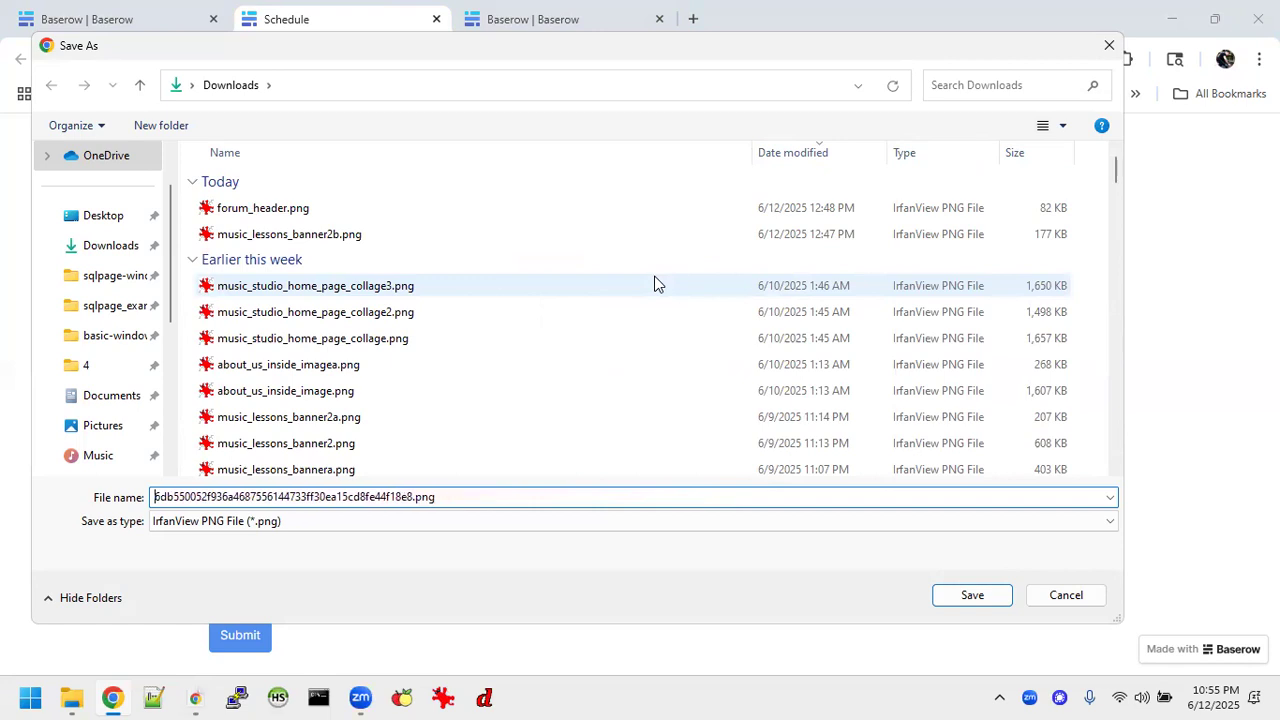
key(Delete)
key(Delete)
key(Delete)
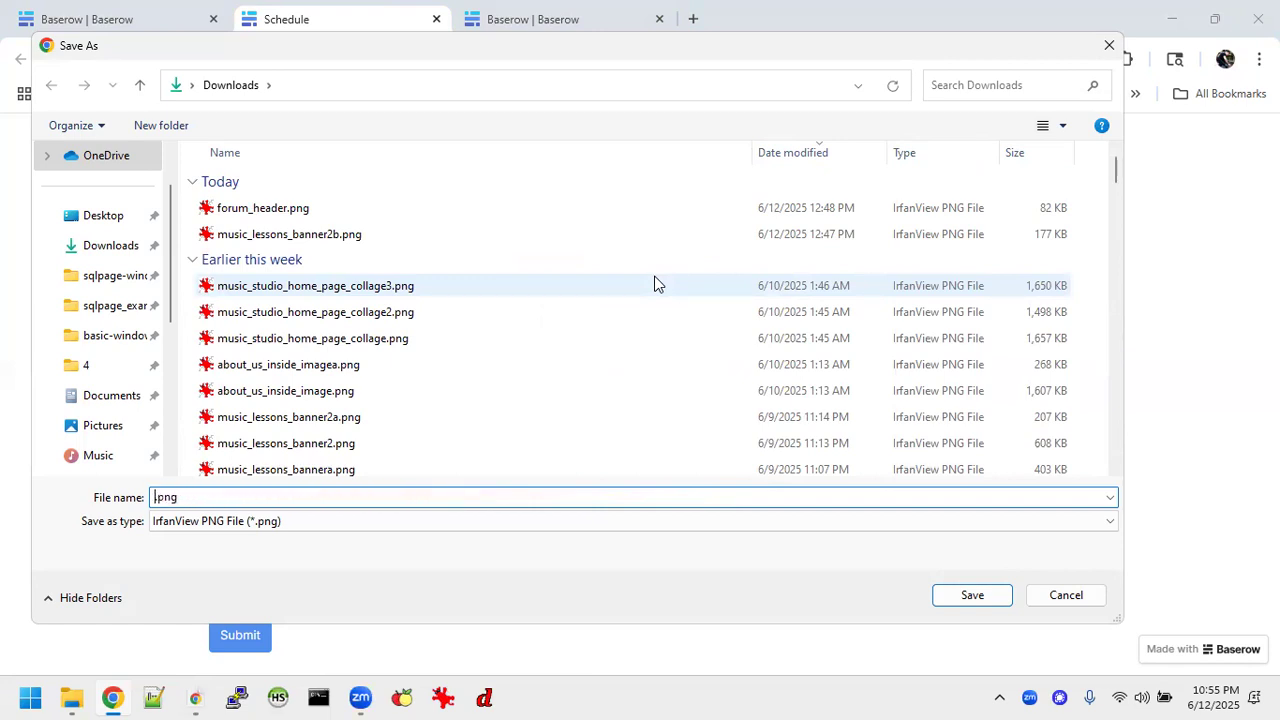
text(search_header)
key(Return)
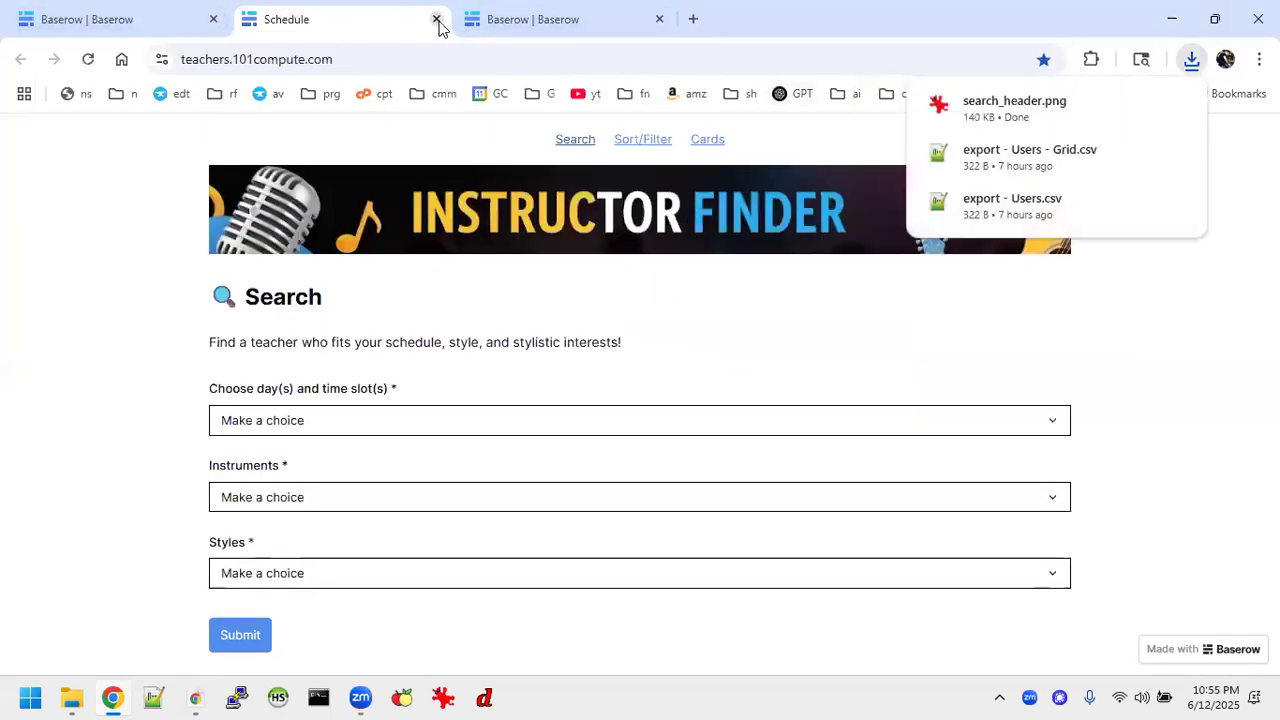
Close the published site and upload search_header.png as the image in the finished example's header.
click(436, 19)
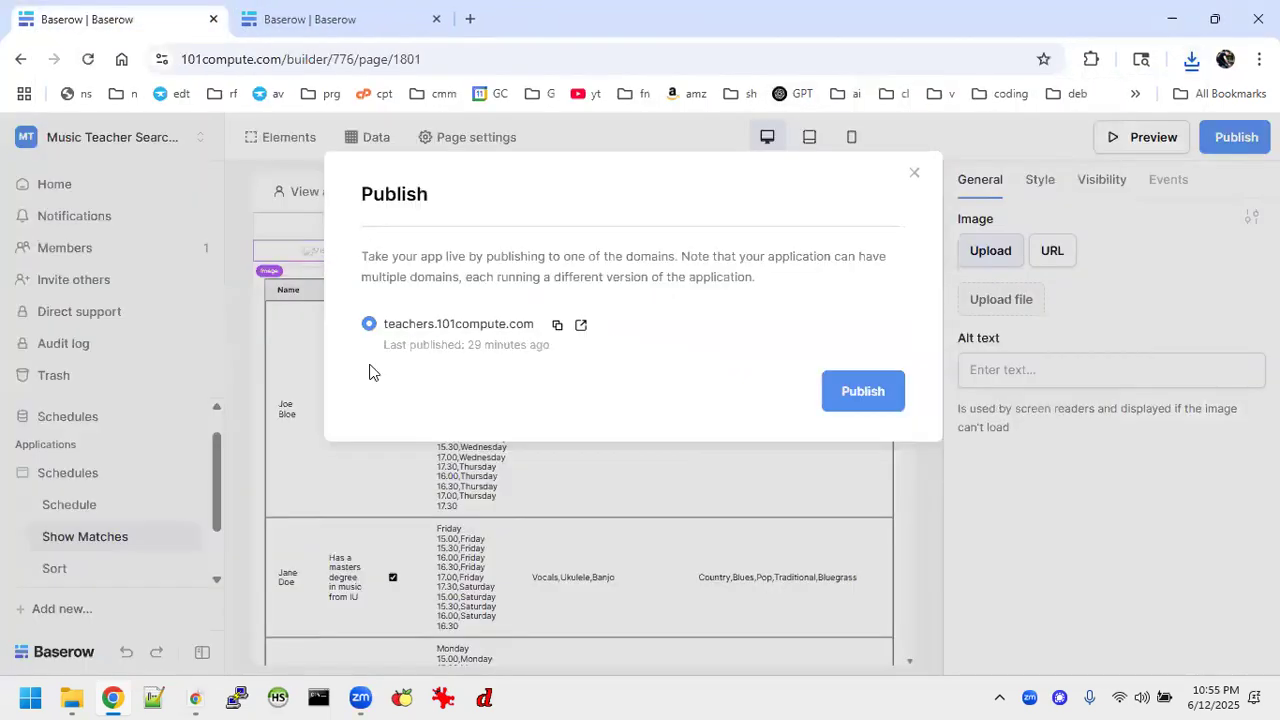
click(914, 172)
click(1011, 300)
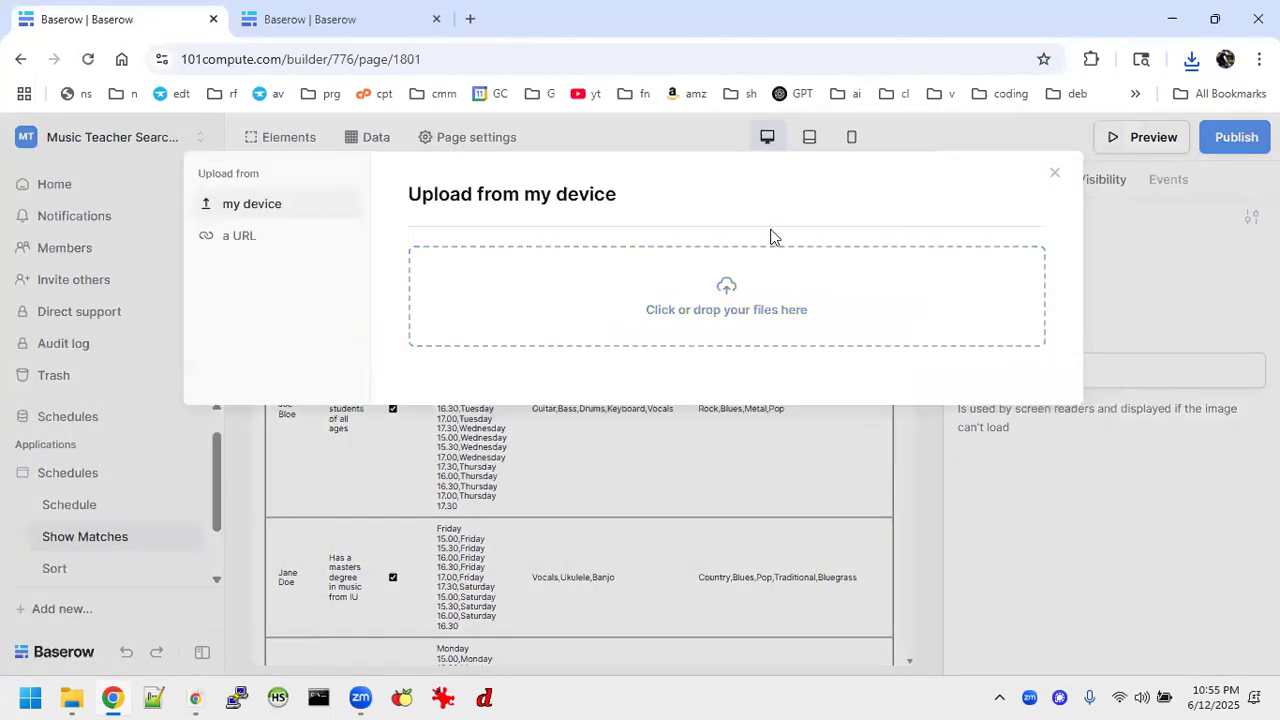
click(737, 309)
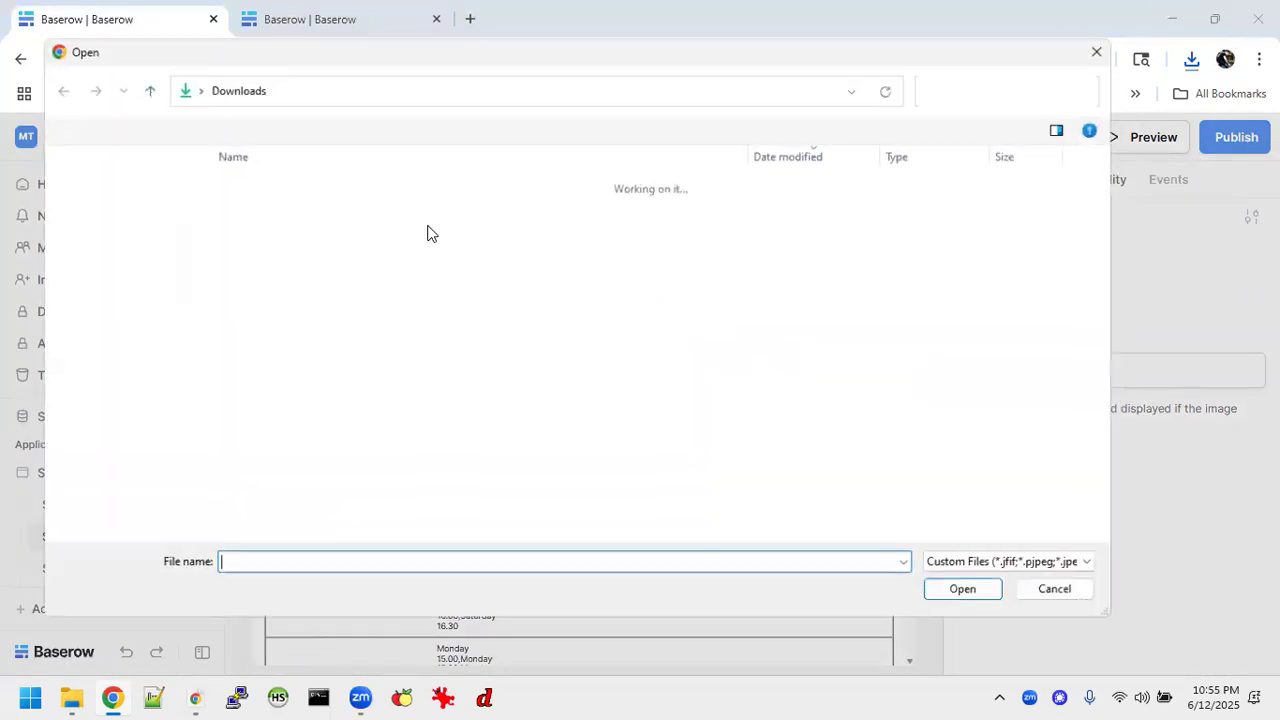
double_click(285, 210)
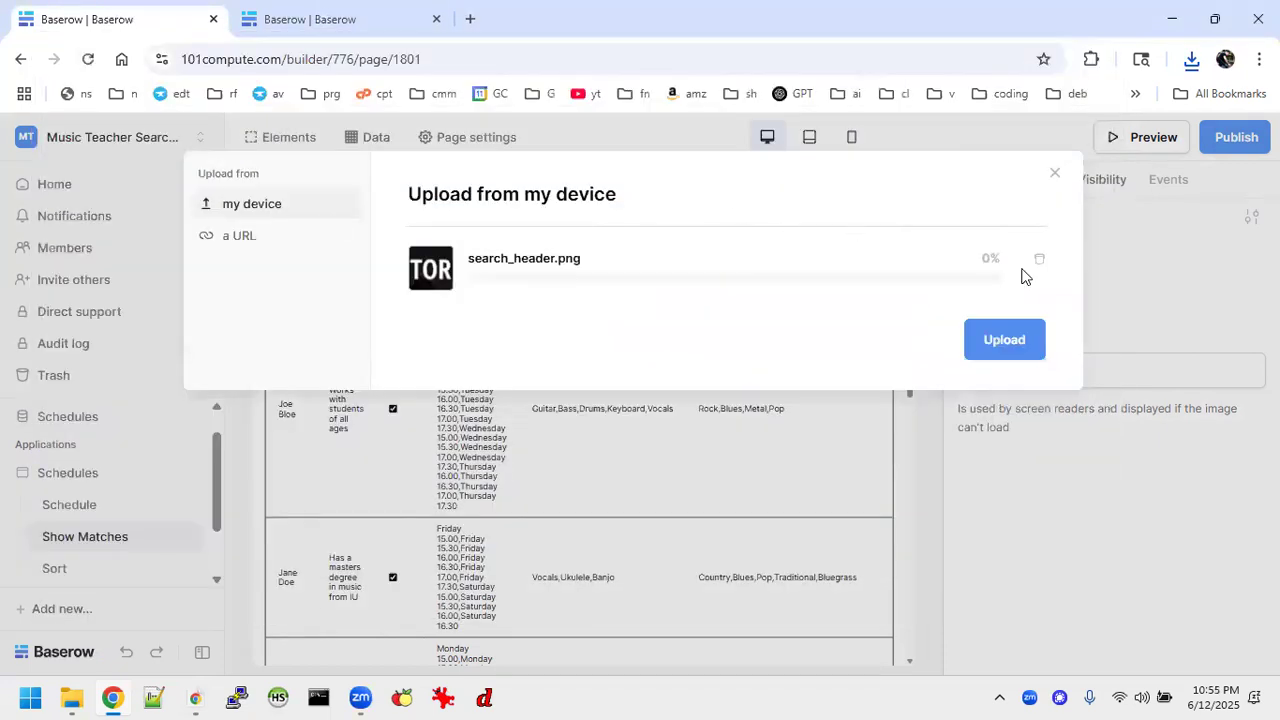
click(1005, 339)
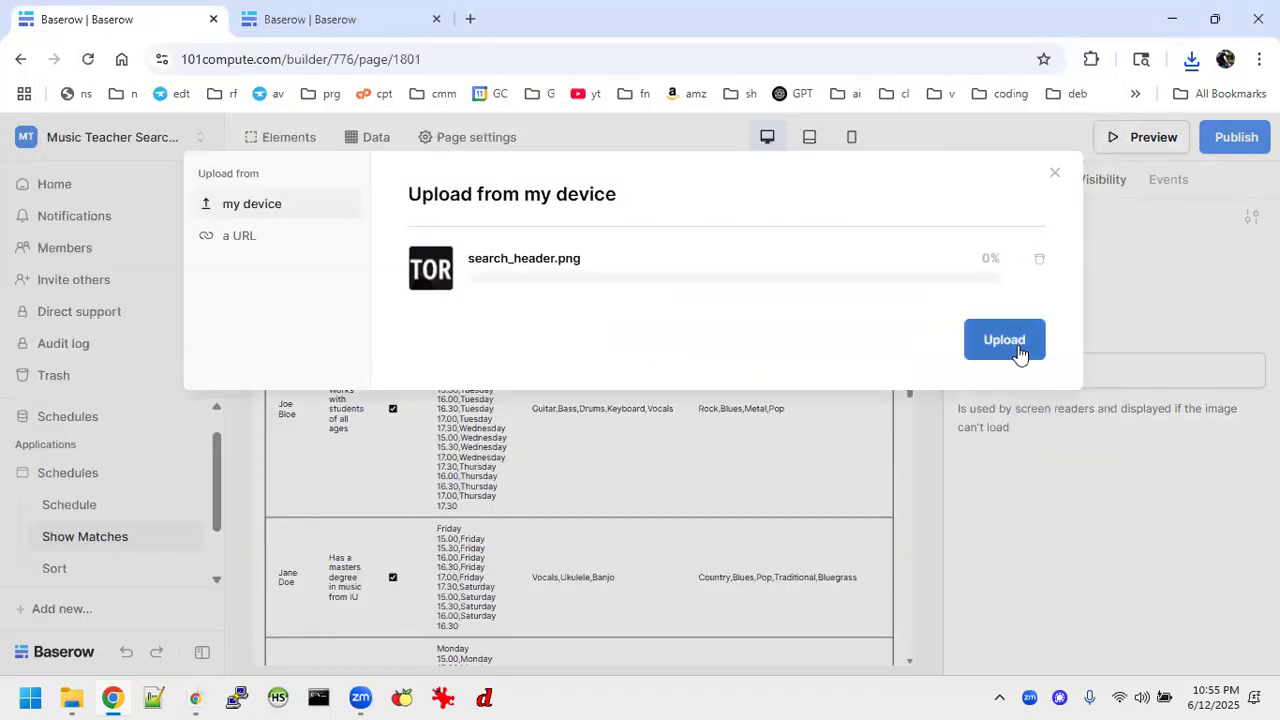
Upload search_header.png to the header's Image element on the Show Matches page in Schedules Tutorial.
click(372, 14)
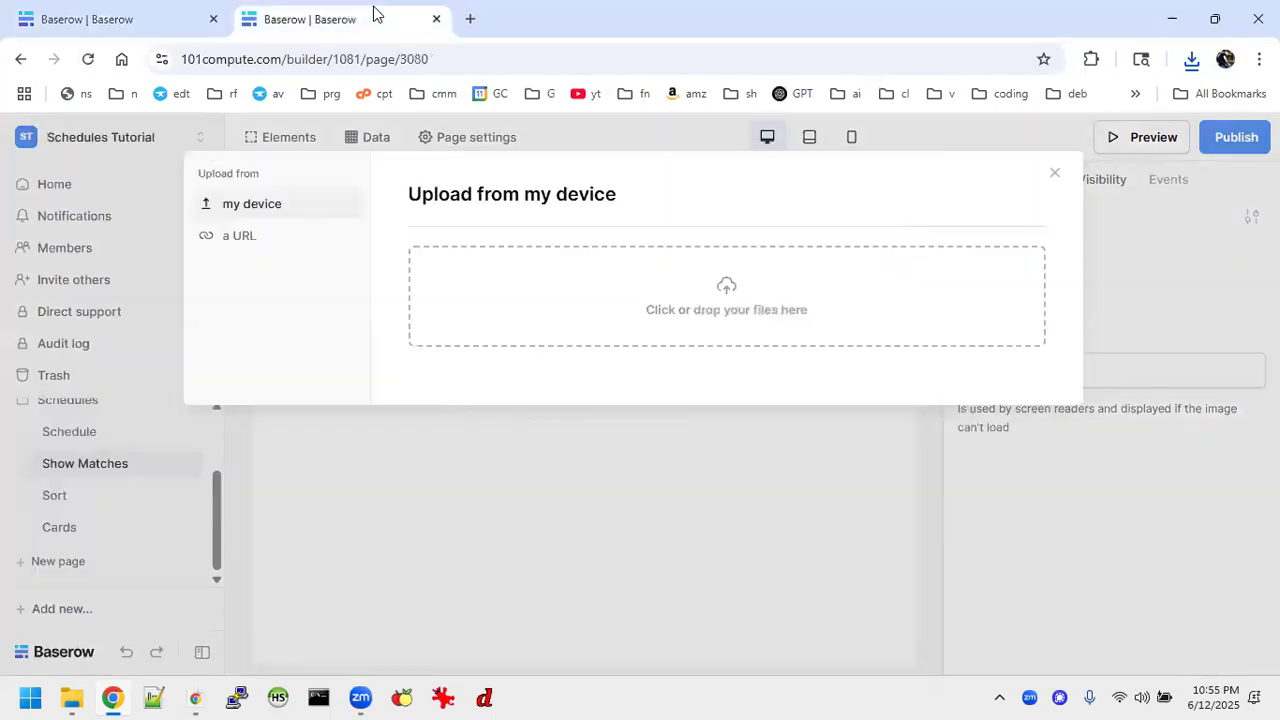
click(645, 272)
click(290, 210)
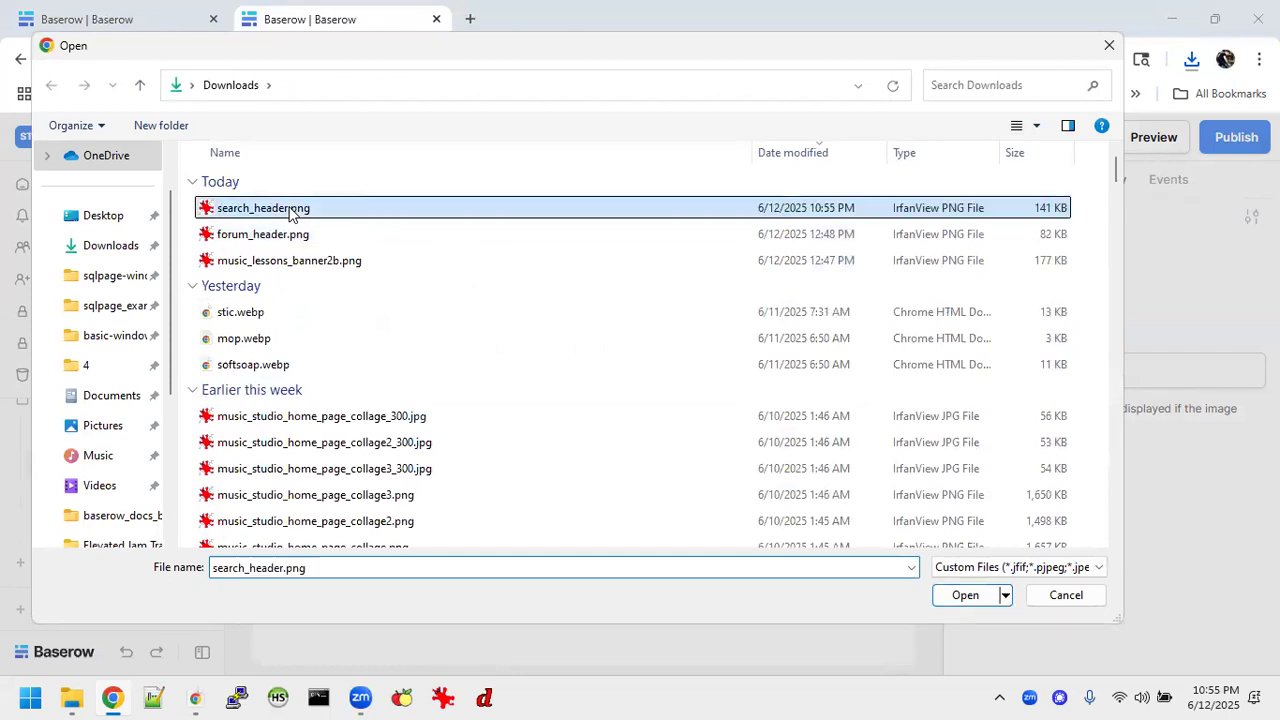
double_click(290, 210)
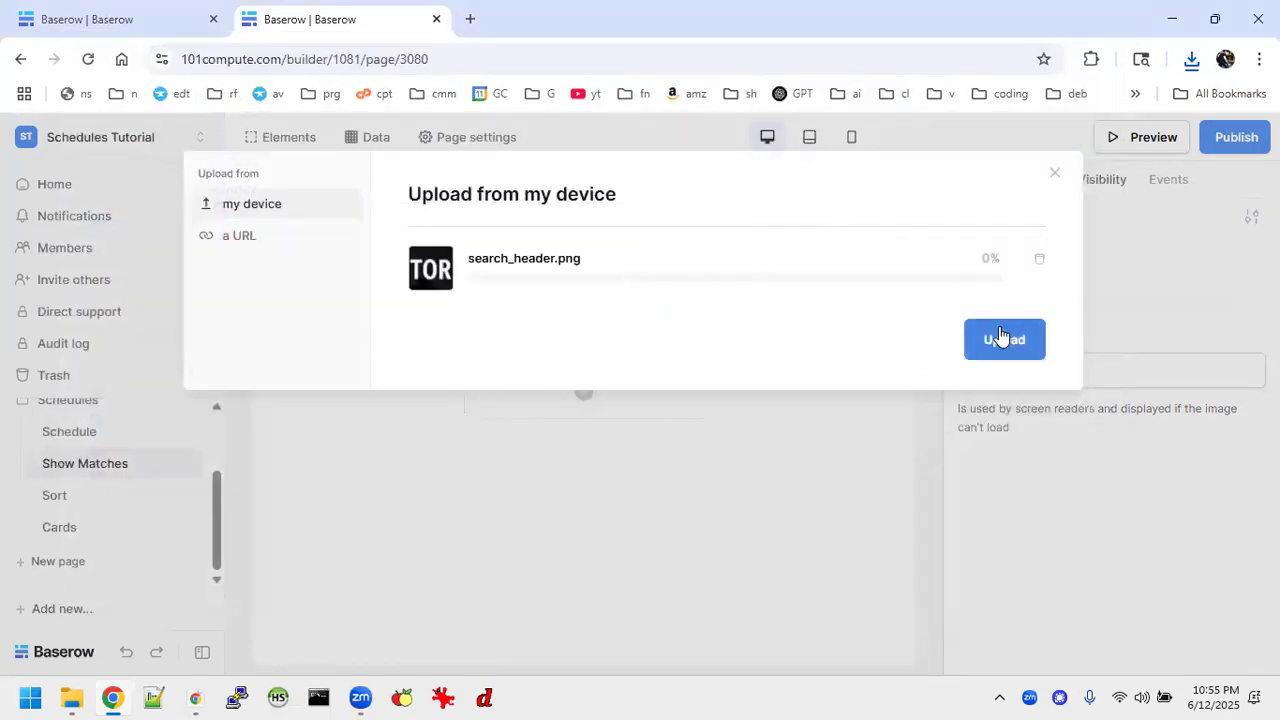
click(1000, 338)
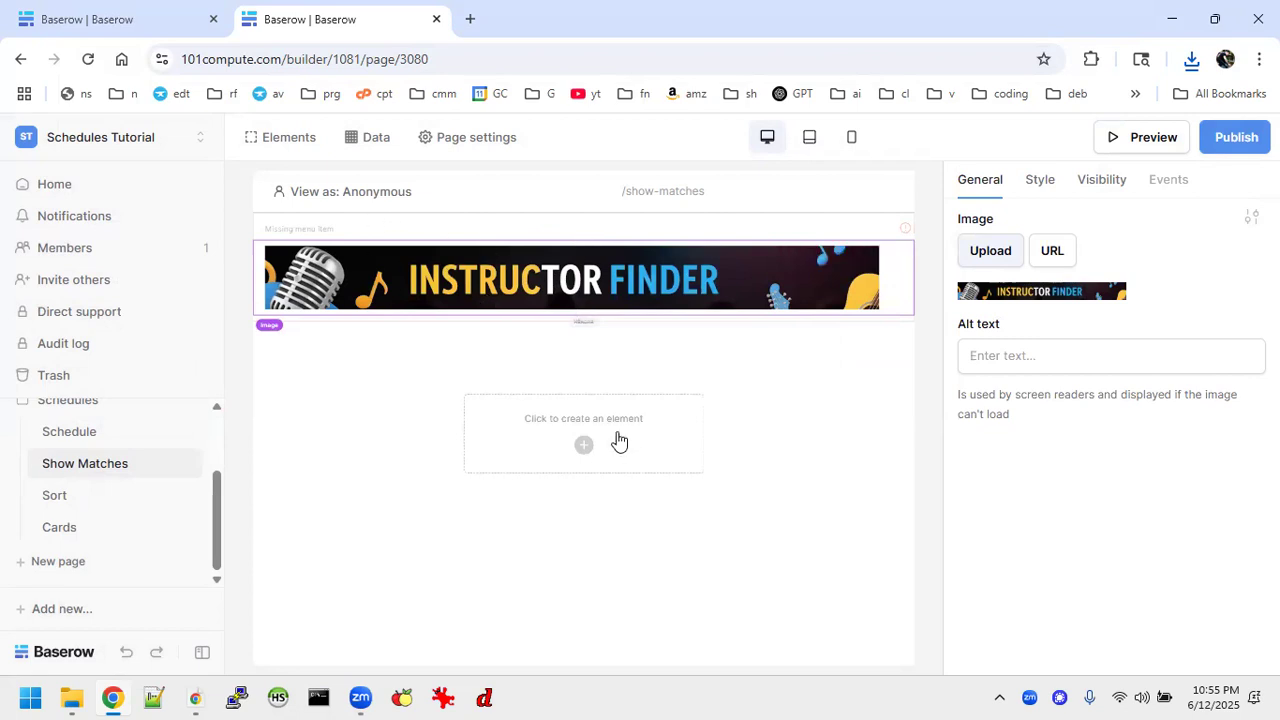
Add a link labelled Search to the header menu and have it navigate to the Schedule page.
click(303, 229)
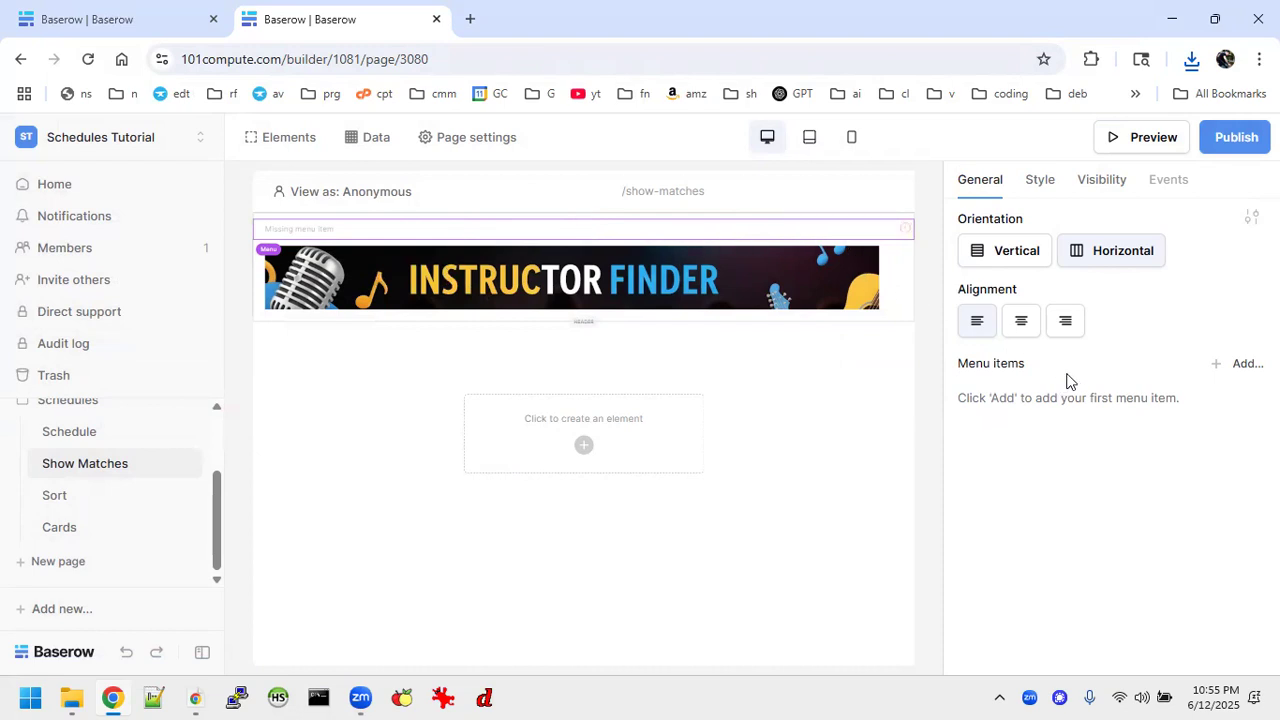
click(1232, 366)
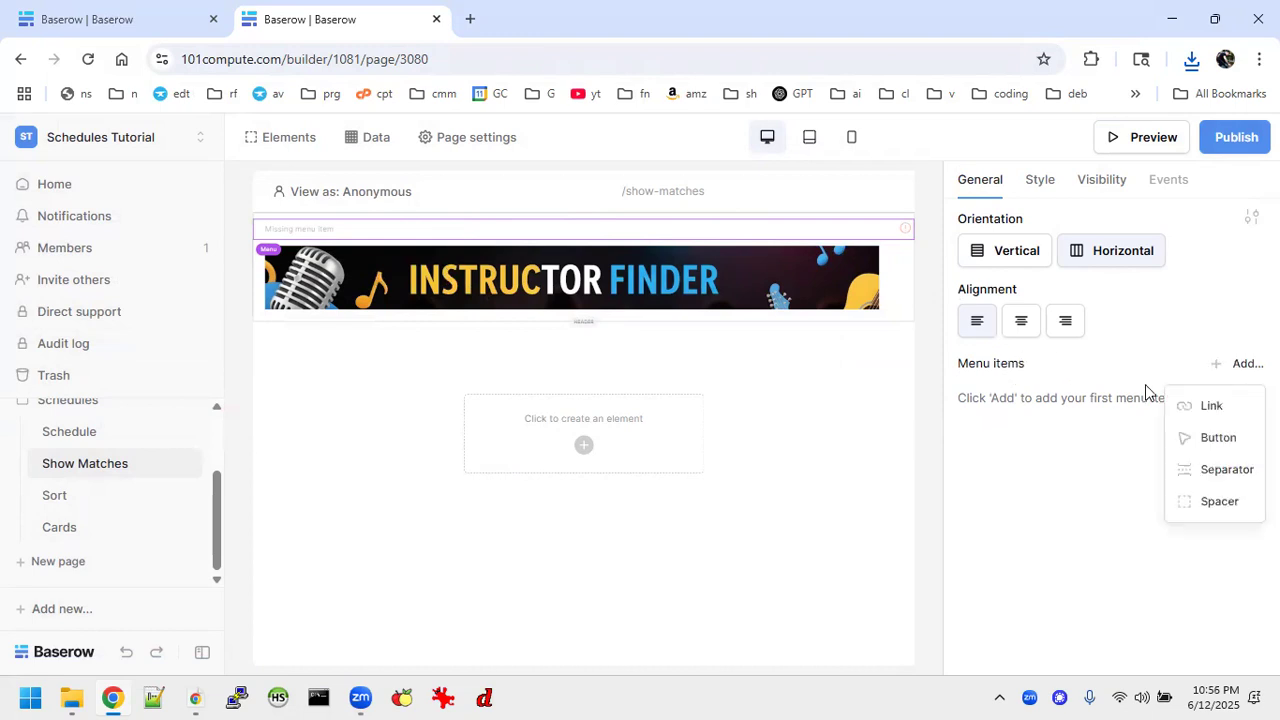
click(1196, 410)
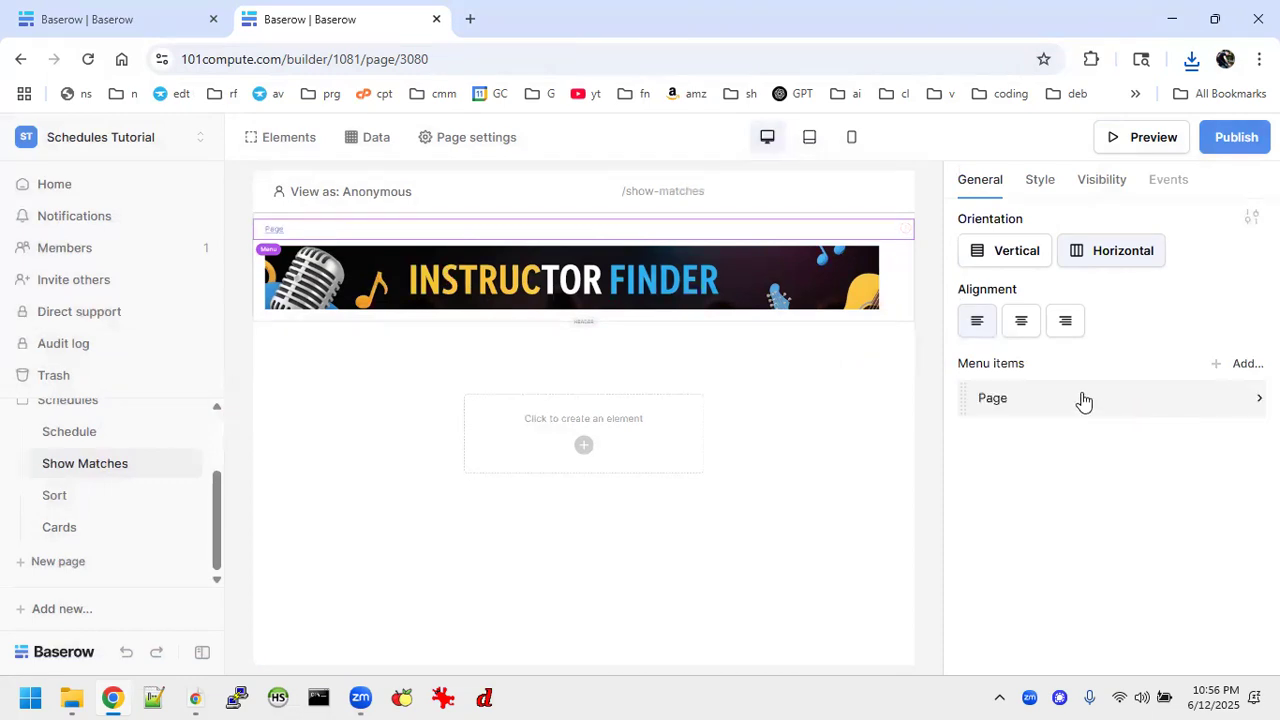
click(1193, 399)
double_click(1092, 440)
text(Search)
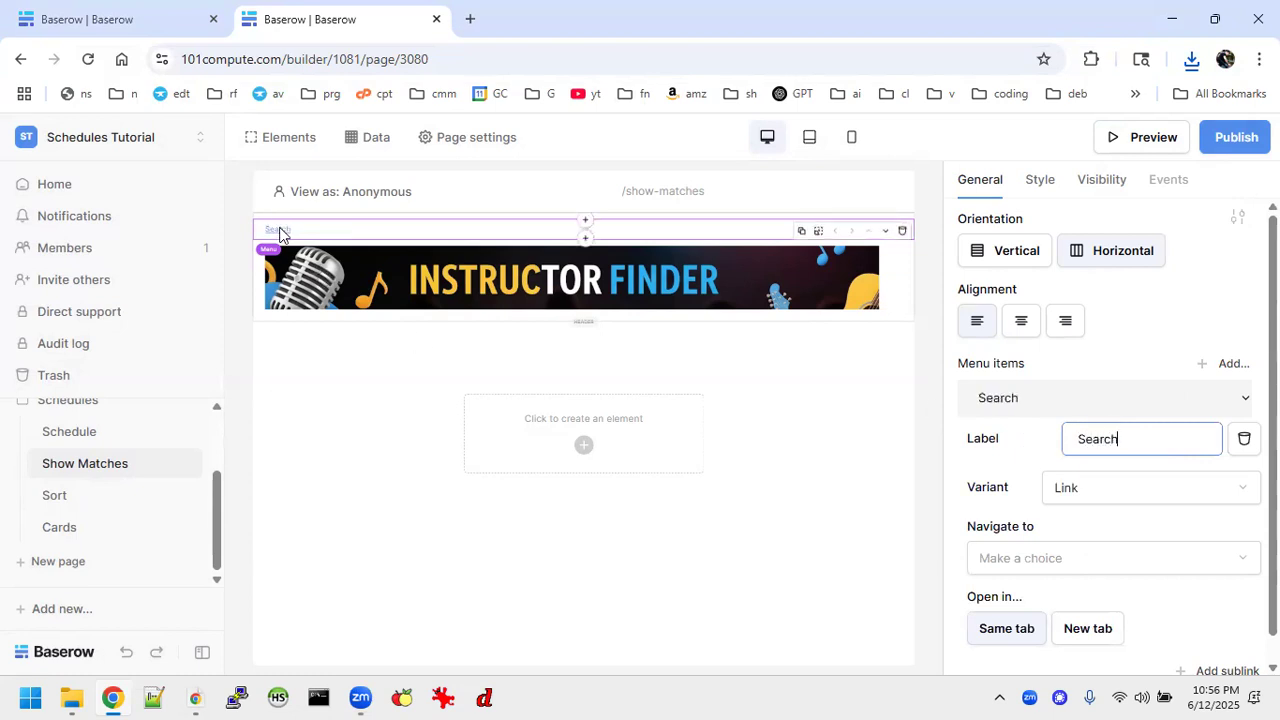
click(992, 558)
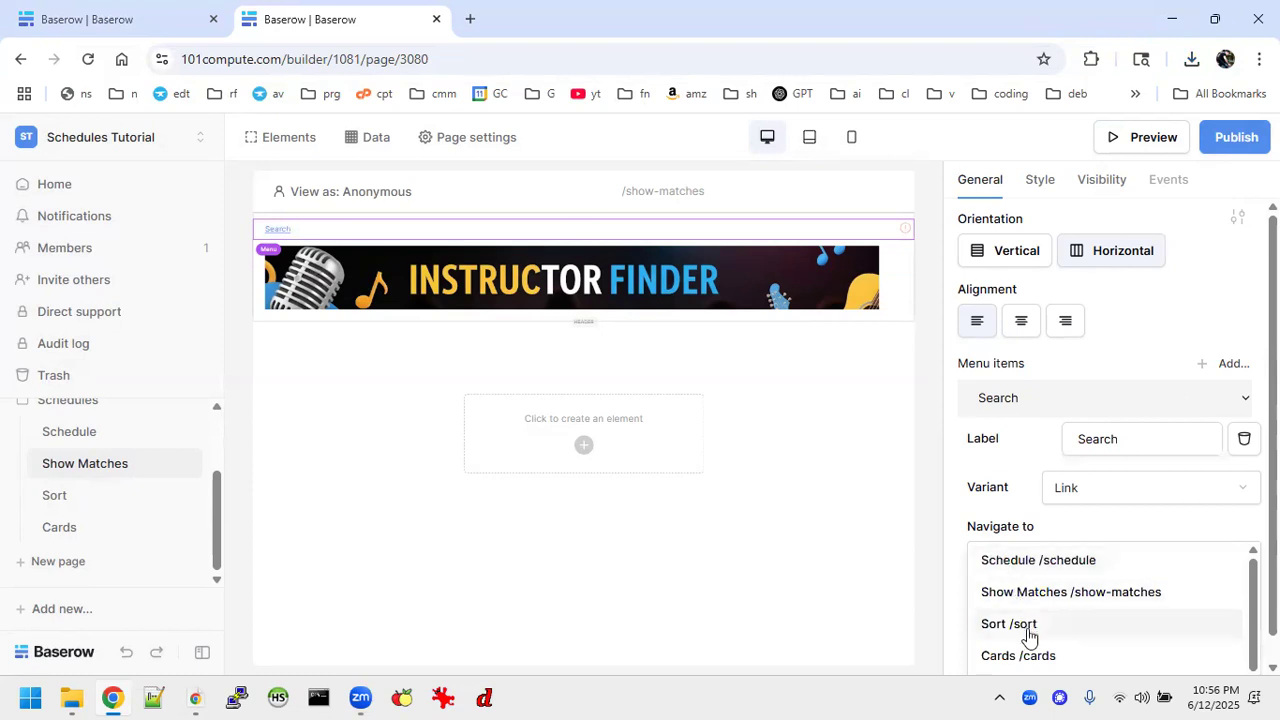
scroll(1047, 600, down, 1)
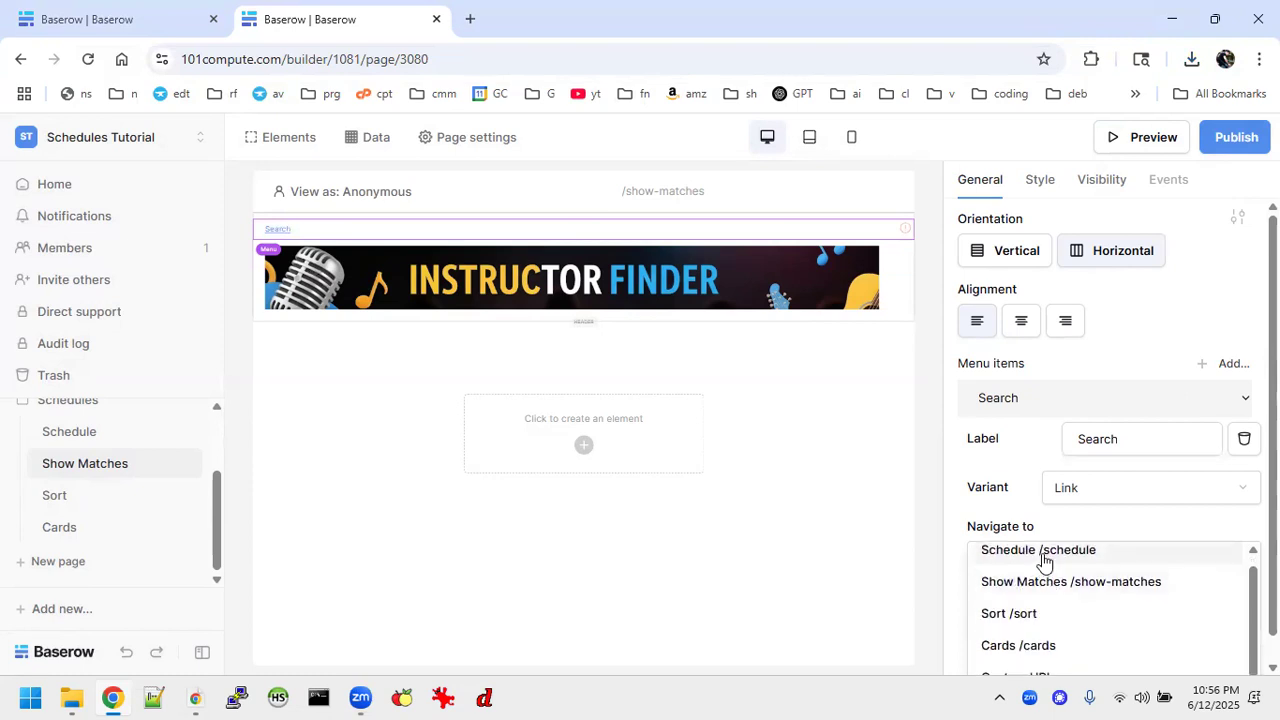
click(1043, 555)
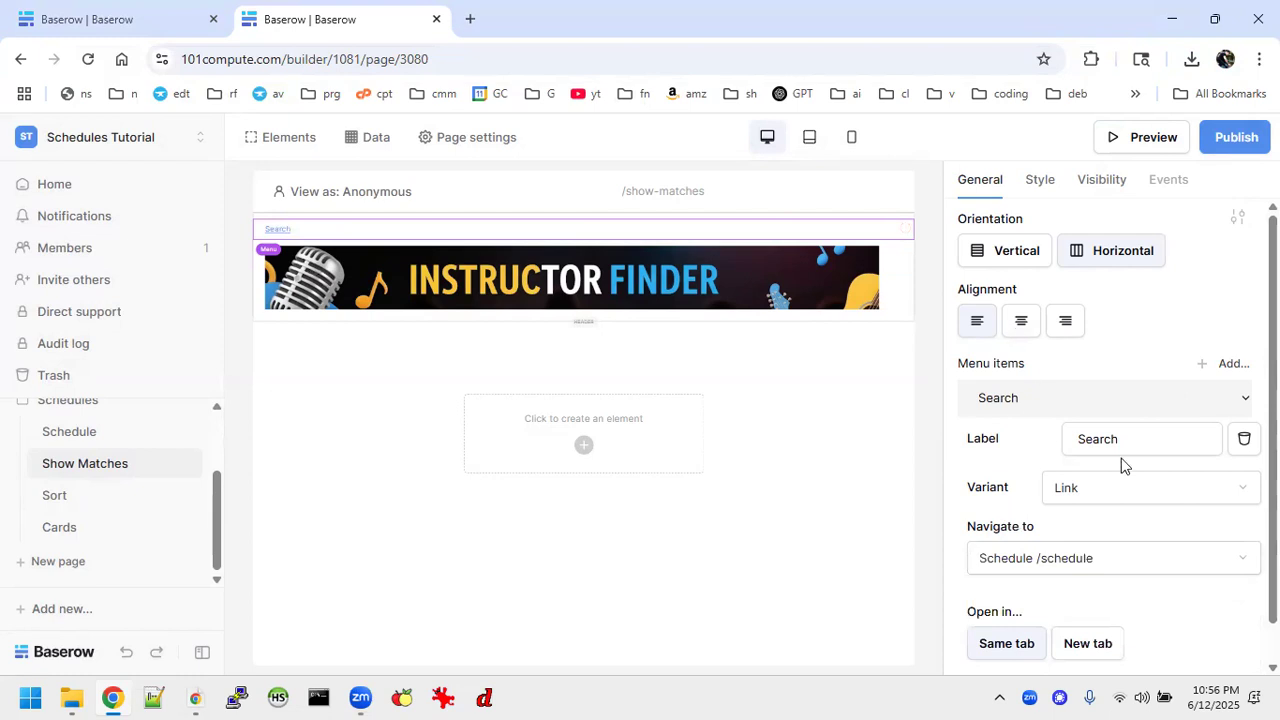
Add a second link item to the header menu.
click(1228, 364)
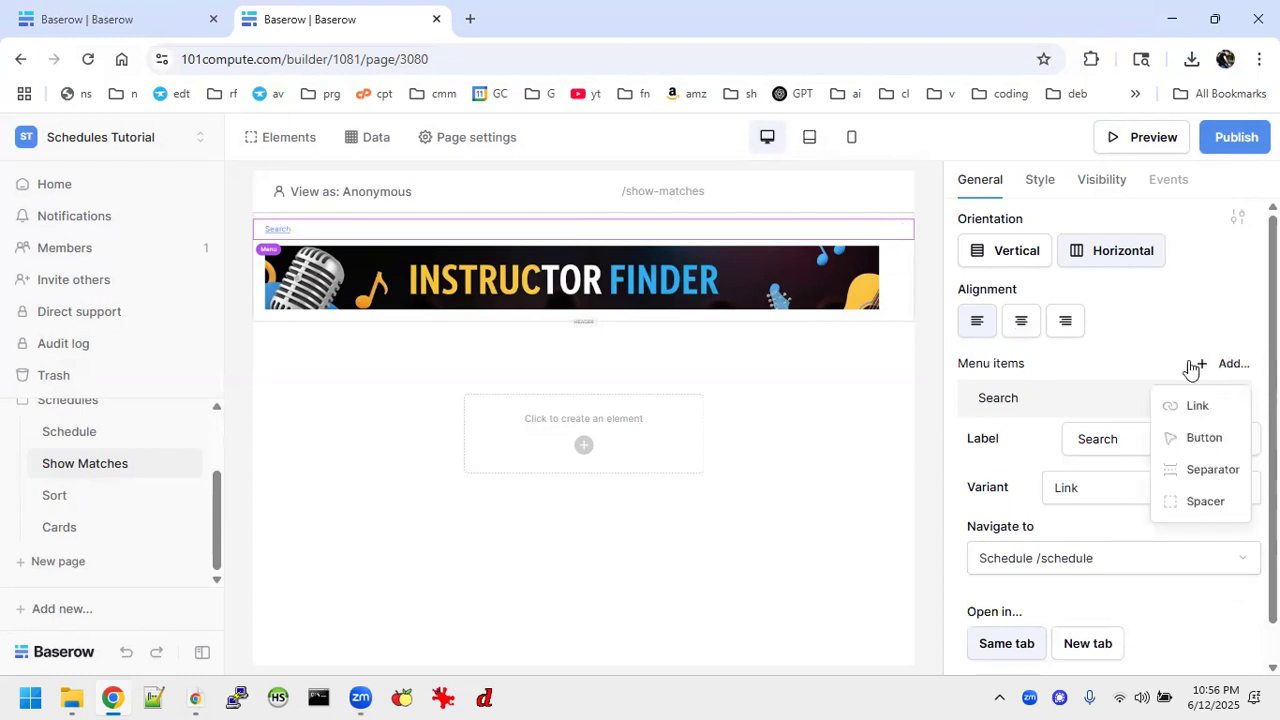
click(1190, 412)
scroll(1088, 488, down, 1)
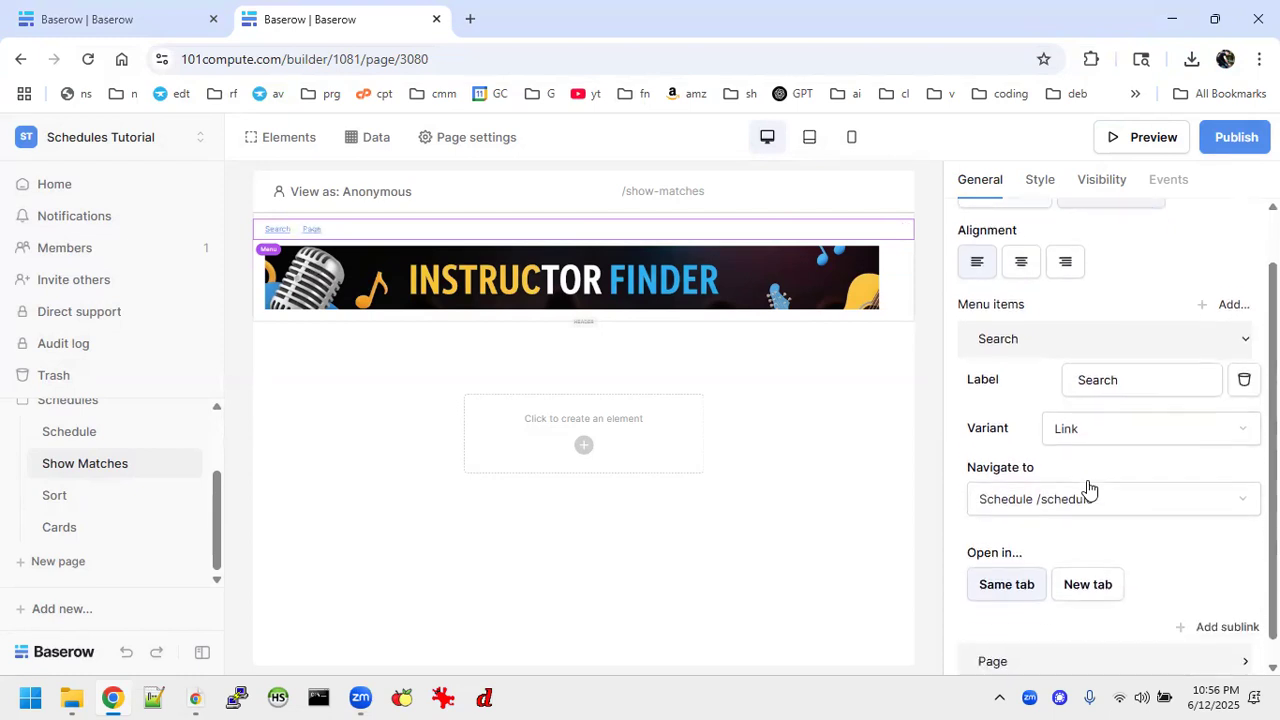
Label the new menu item "Sort" and make it navigate to the Sort /sort page.
scroll(1088, 488, down, 1)
click(1133, 640)
scroll(1133, 642, down, 3)
click(1111, 409)
drag(1111, 409, 1008, 418)
text(Sort)
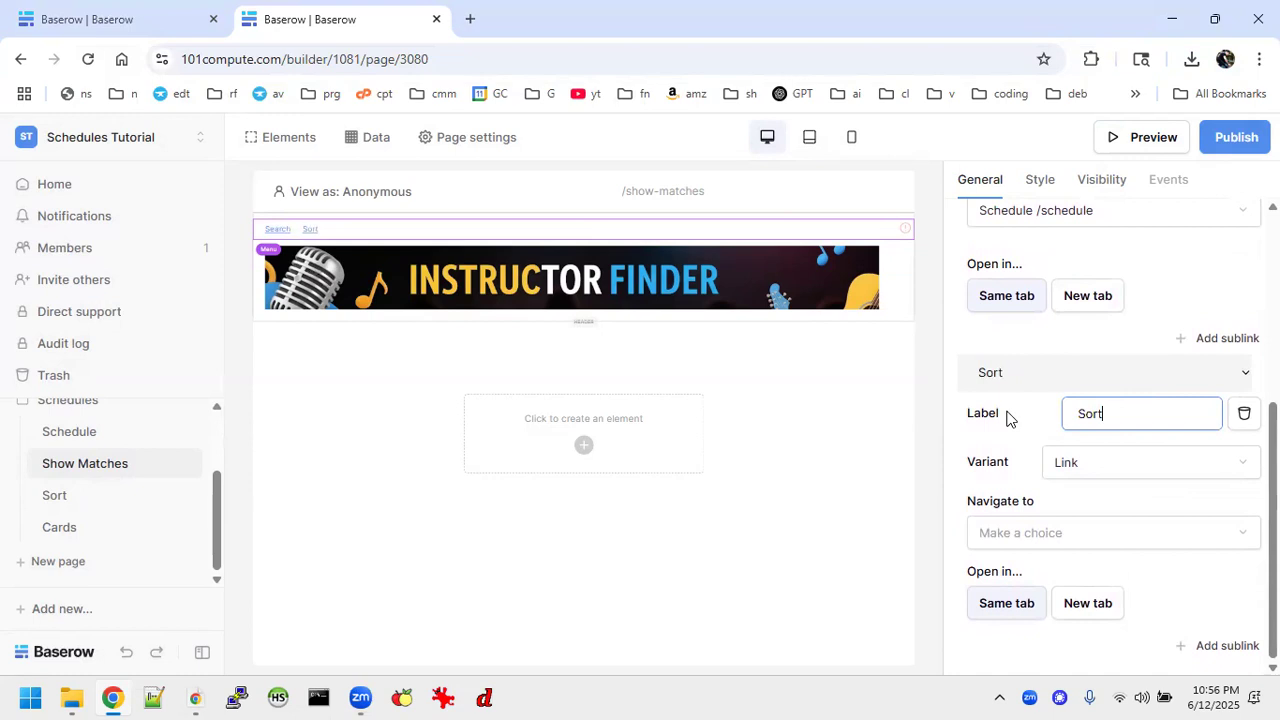
click(1057, 530)
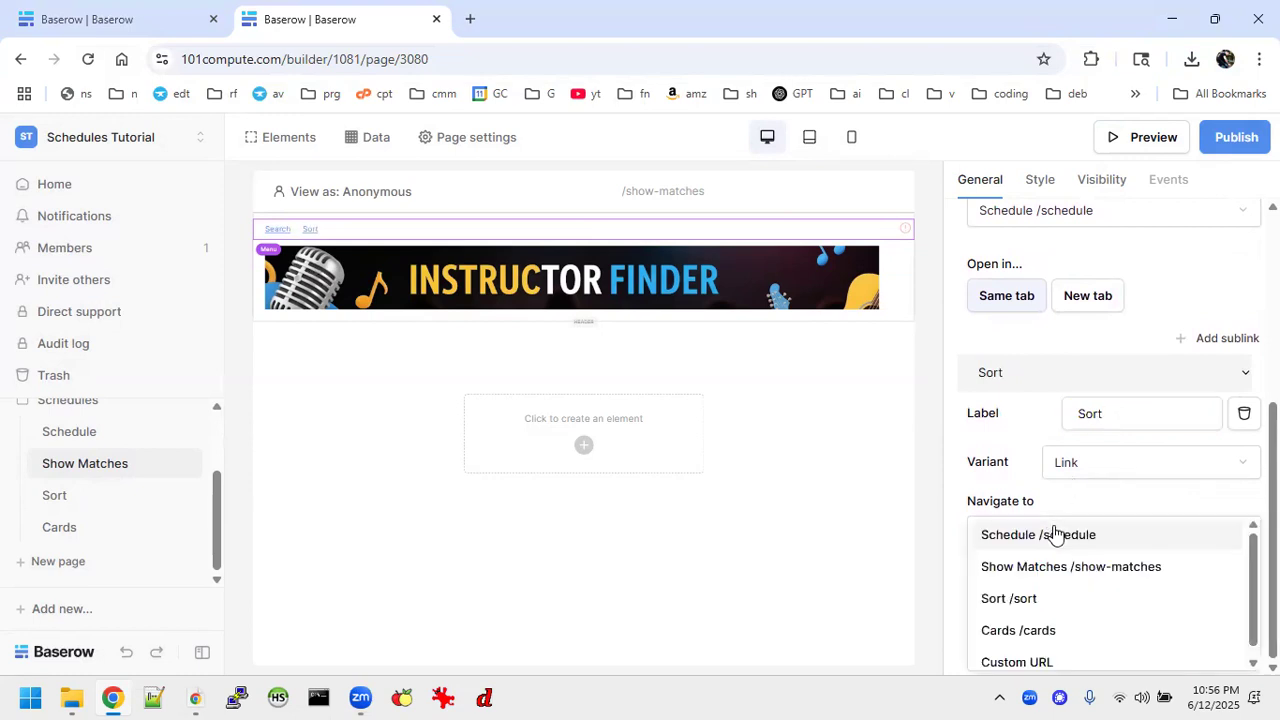
click(1011, 600)
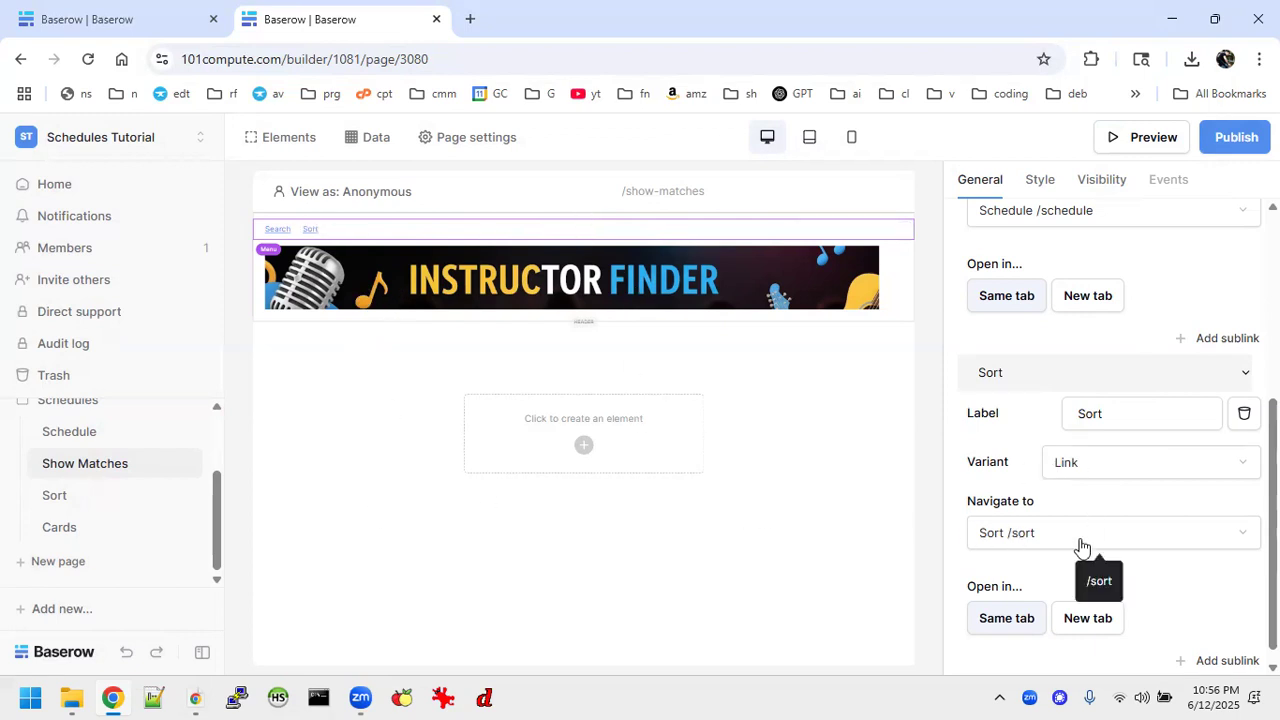
Add another link to the menu, labelled "Cards", that navigates to the Cards /cards page.
scroll(1155, 400, down, 1)
scroll(1155, 400, up, 5)
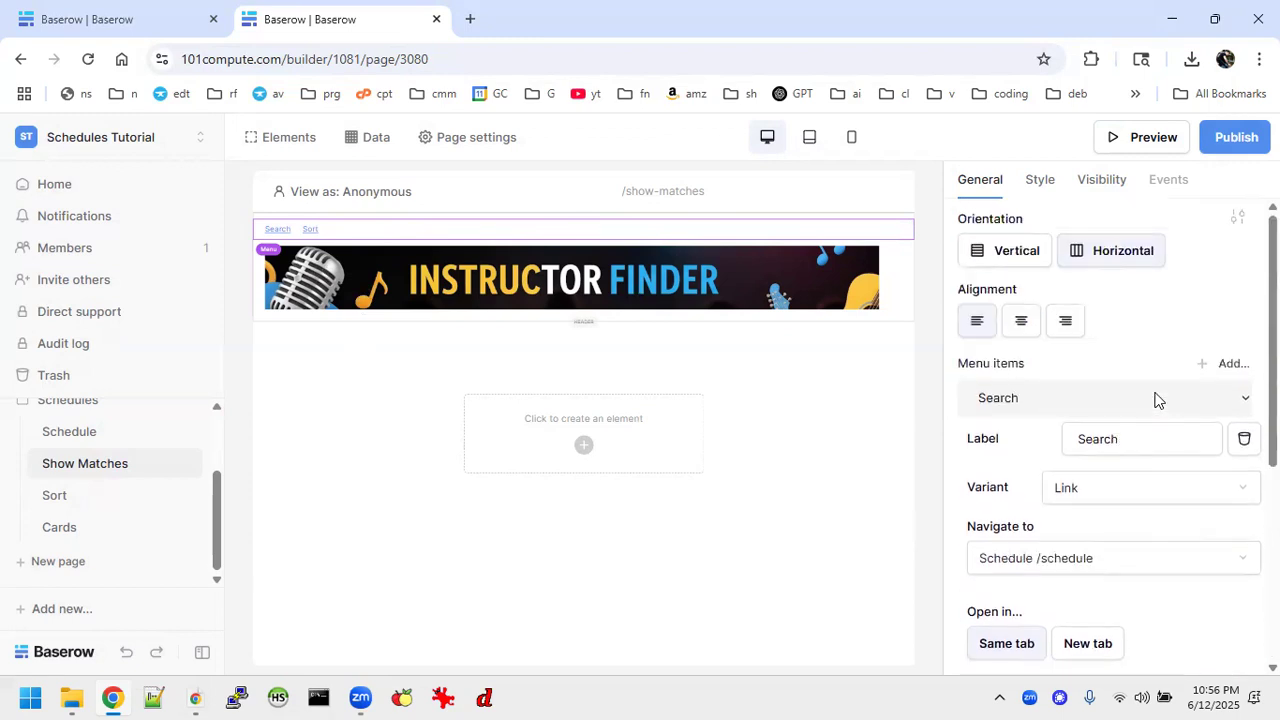
click(1229, 365)
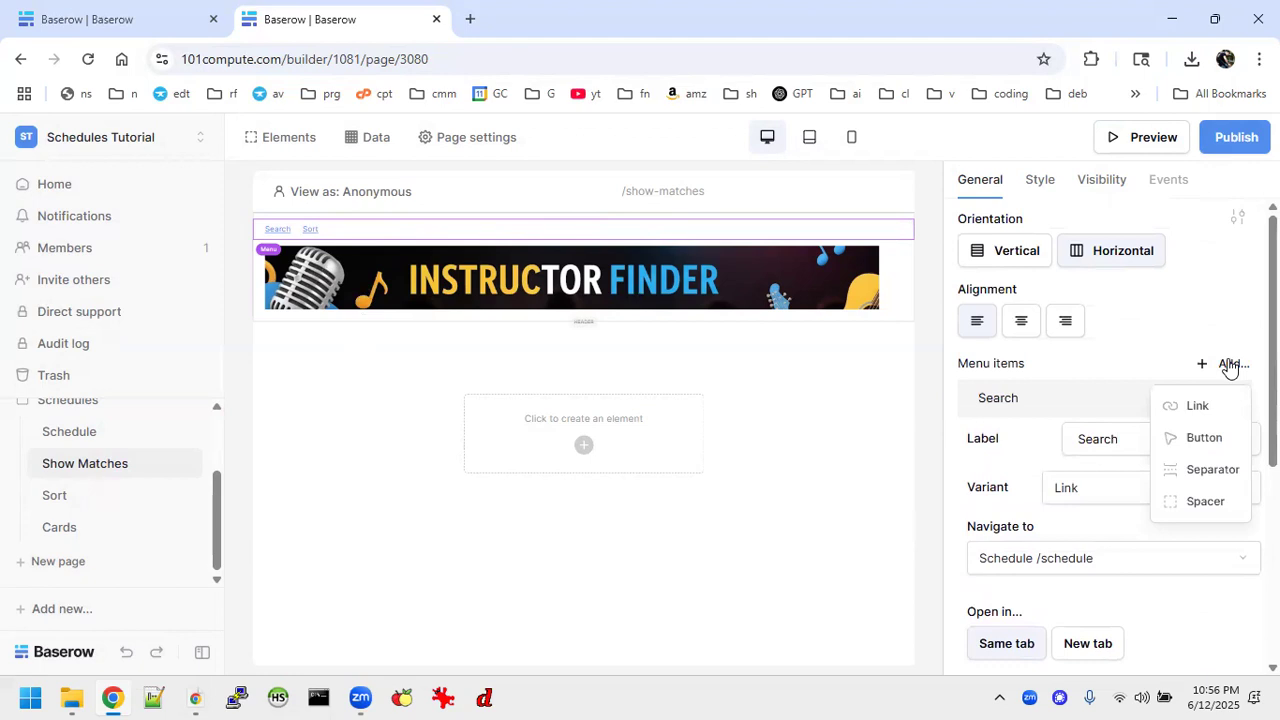
click(1190, 409)
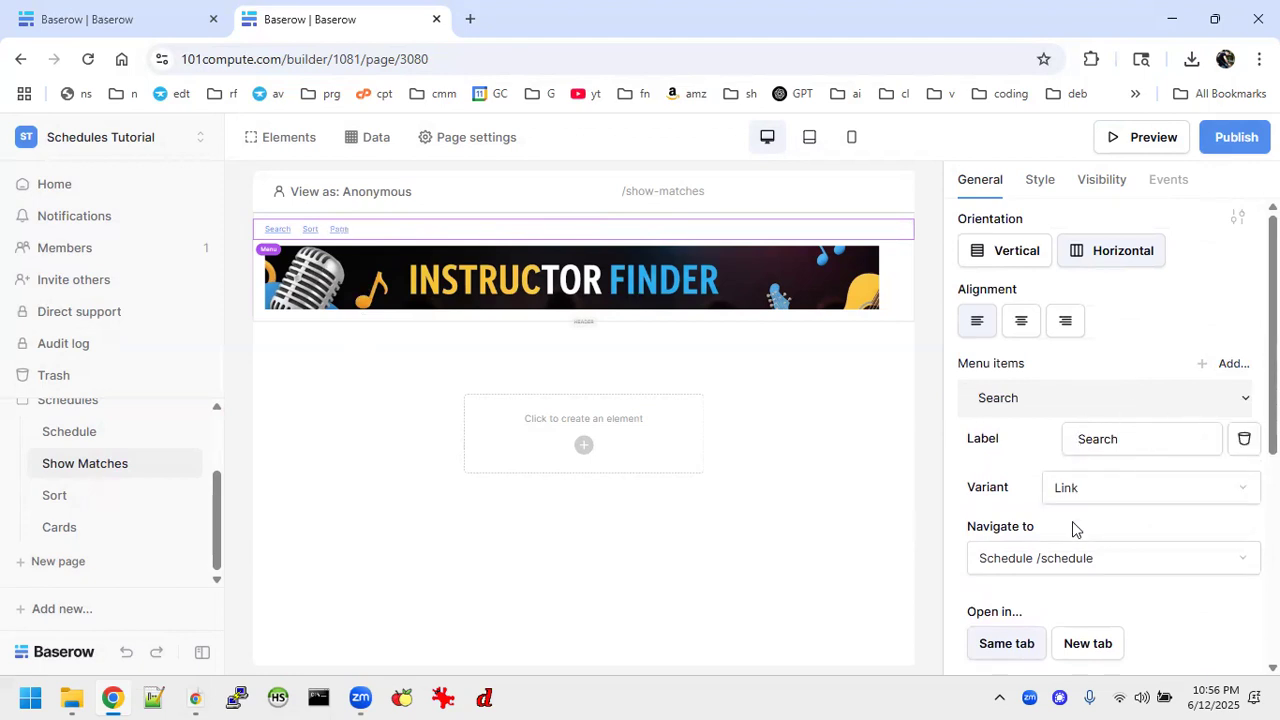
scroll(1075, 528, down, 4)
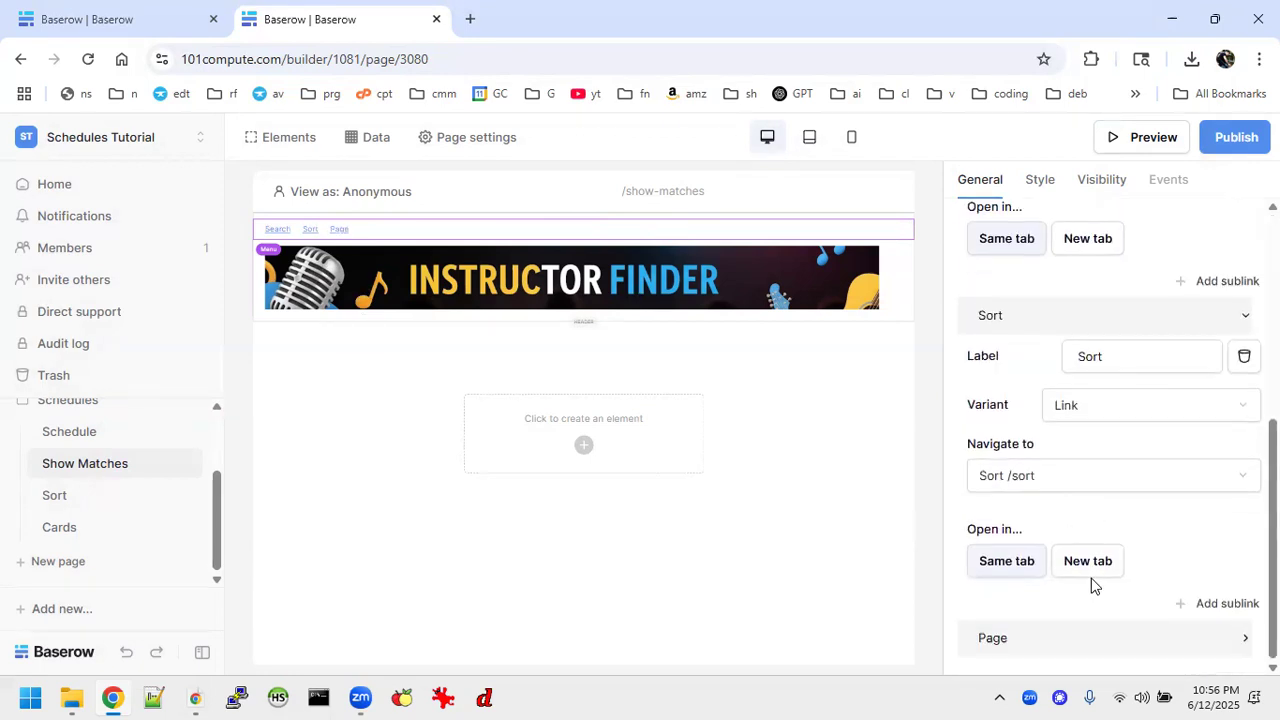
click(1106, 634)
scroll(1106, 630, down, 2)
drag(1129, 486, 986, 476)
text(Cards)
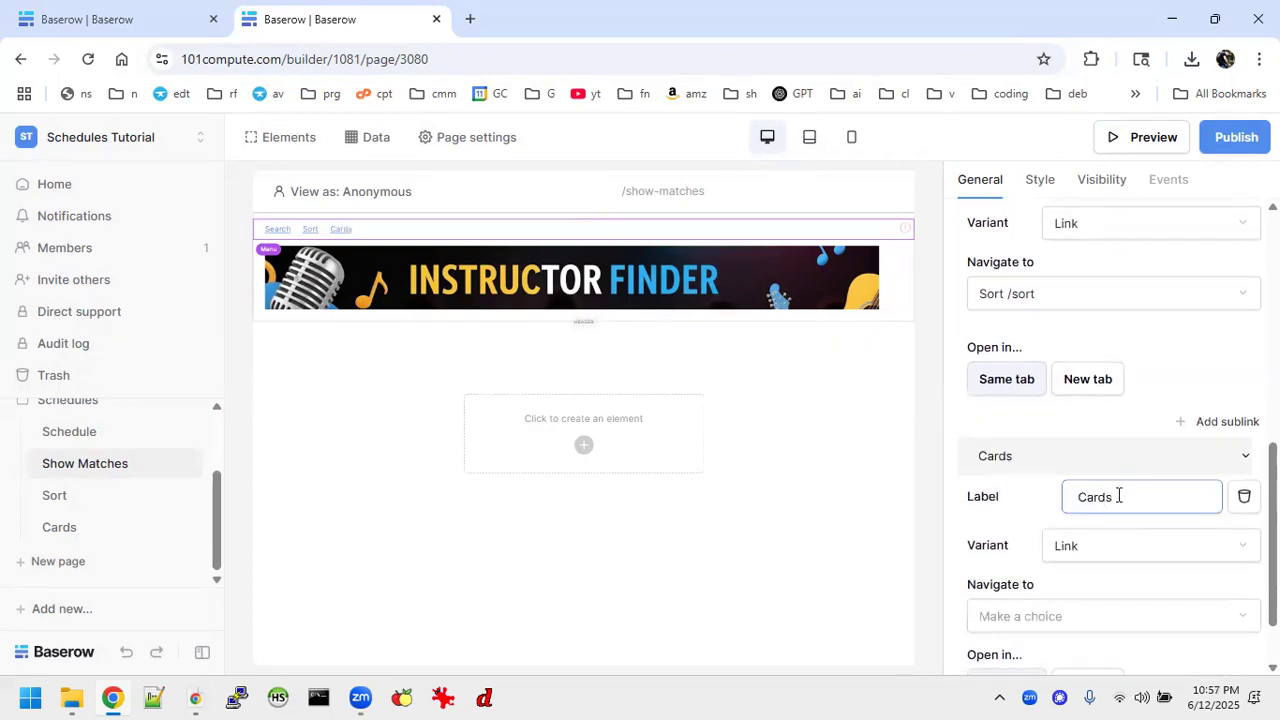
click(1062, 614)
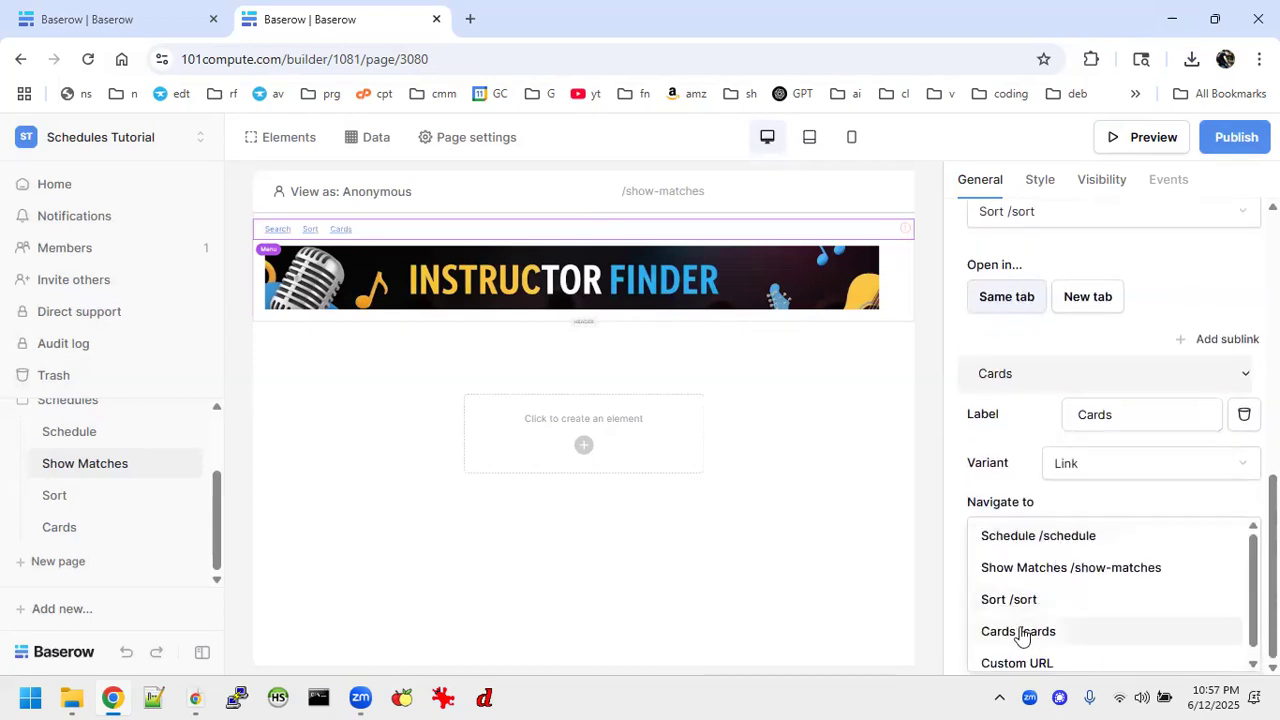
click(1021, 630)
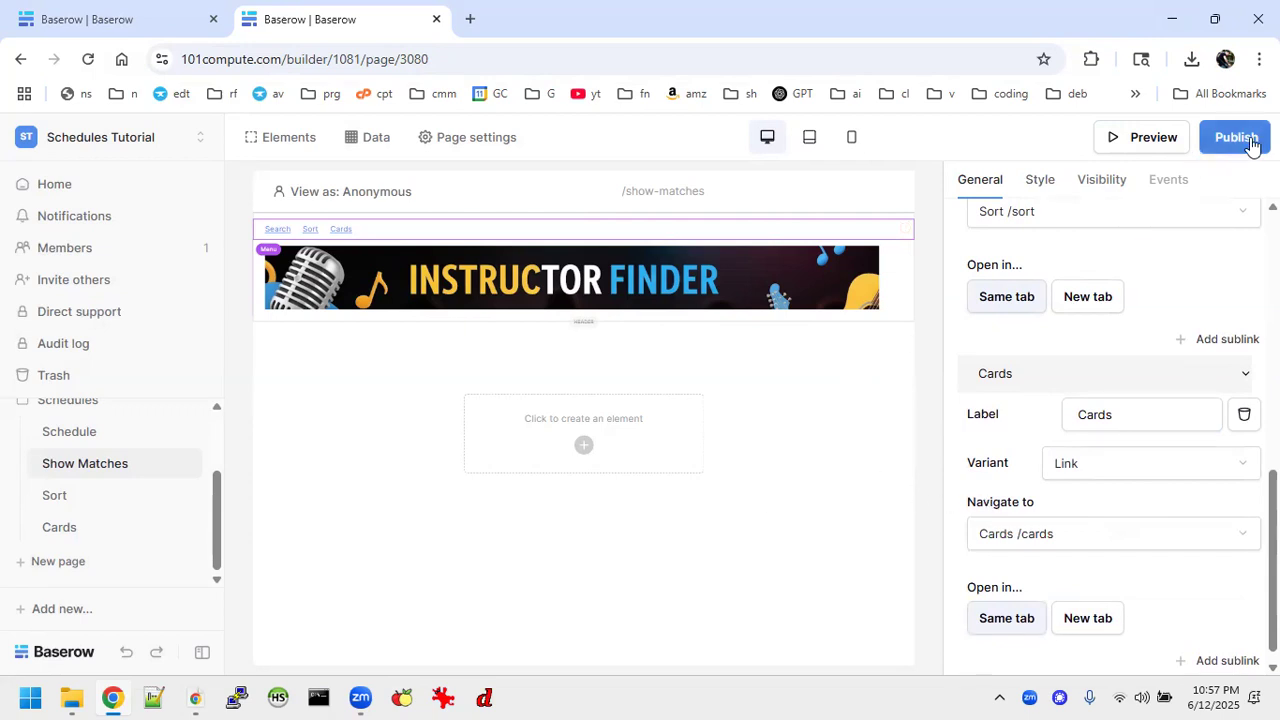
Preview the application, test the Search, Sort and Cards menu links, and close the preview.
click(1138, 136)
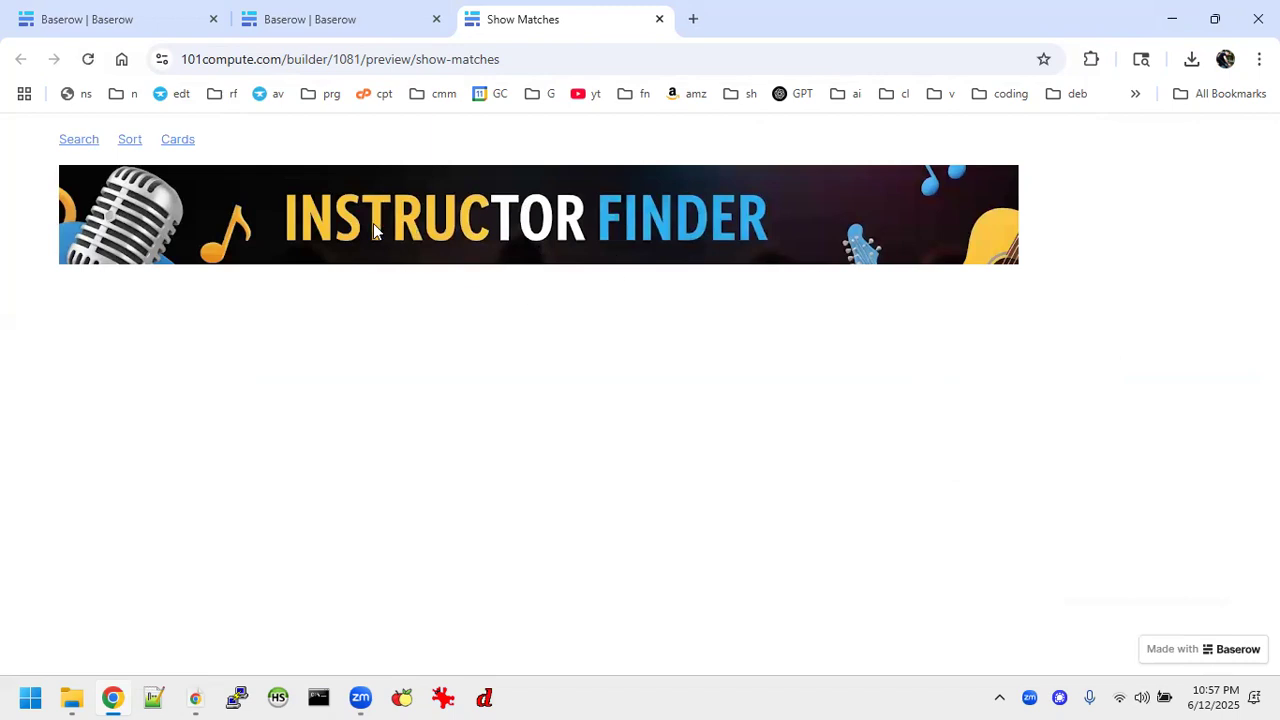
click(86, 148)
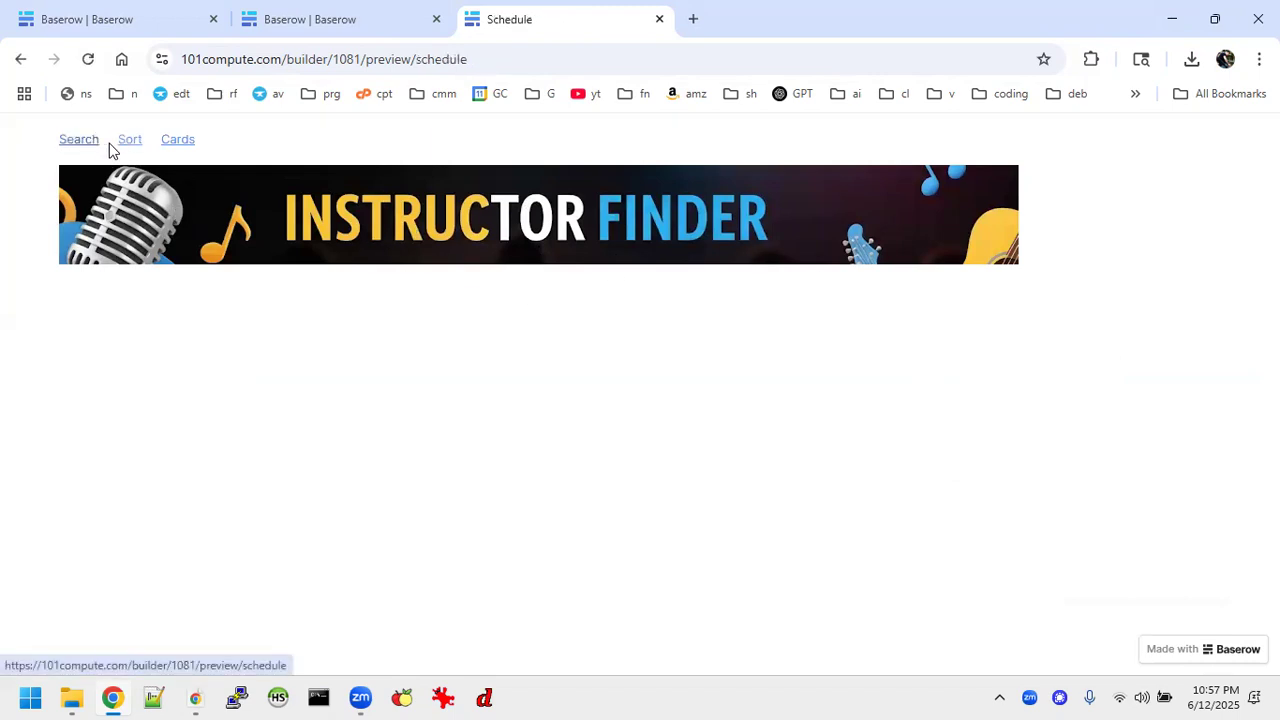
click(131, 148)
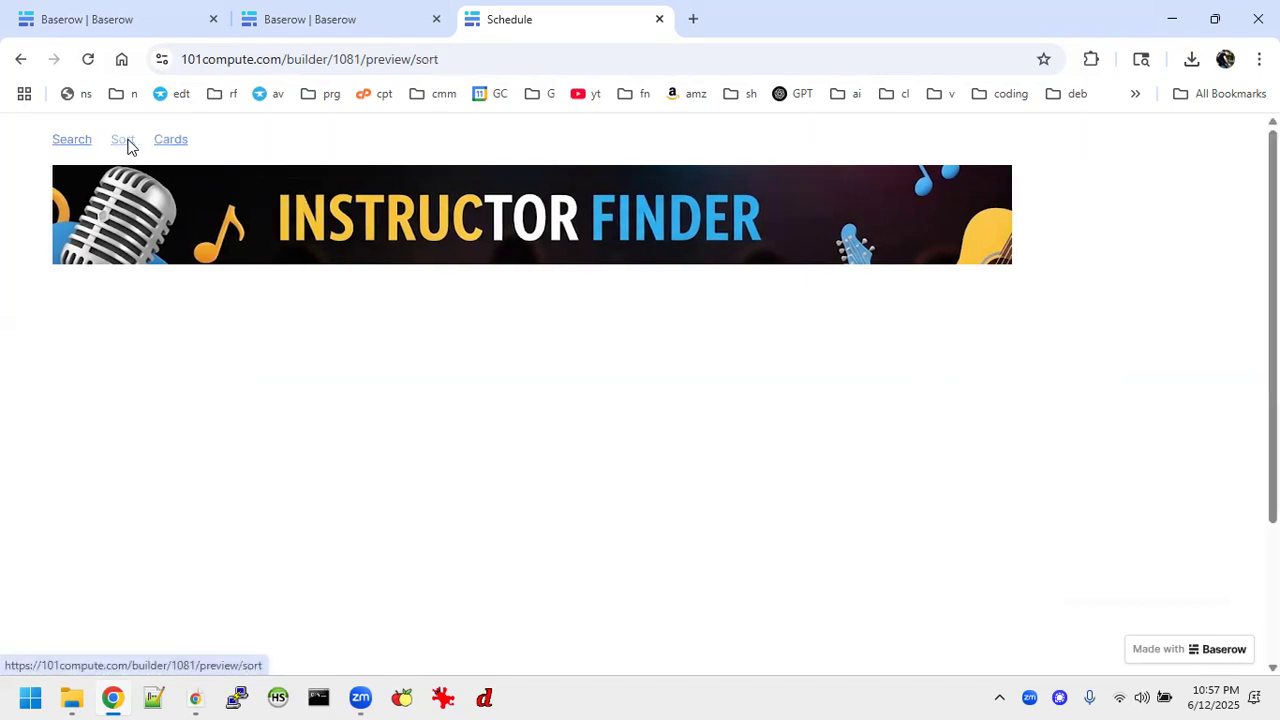
click(178, 147)
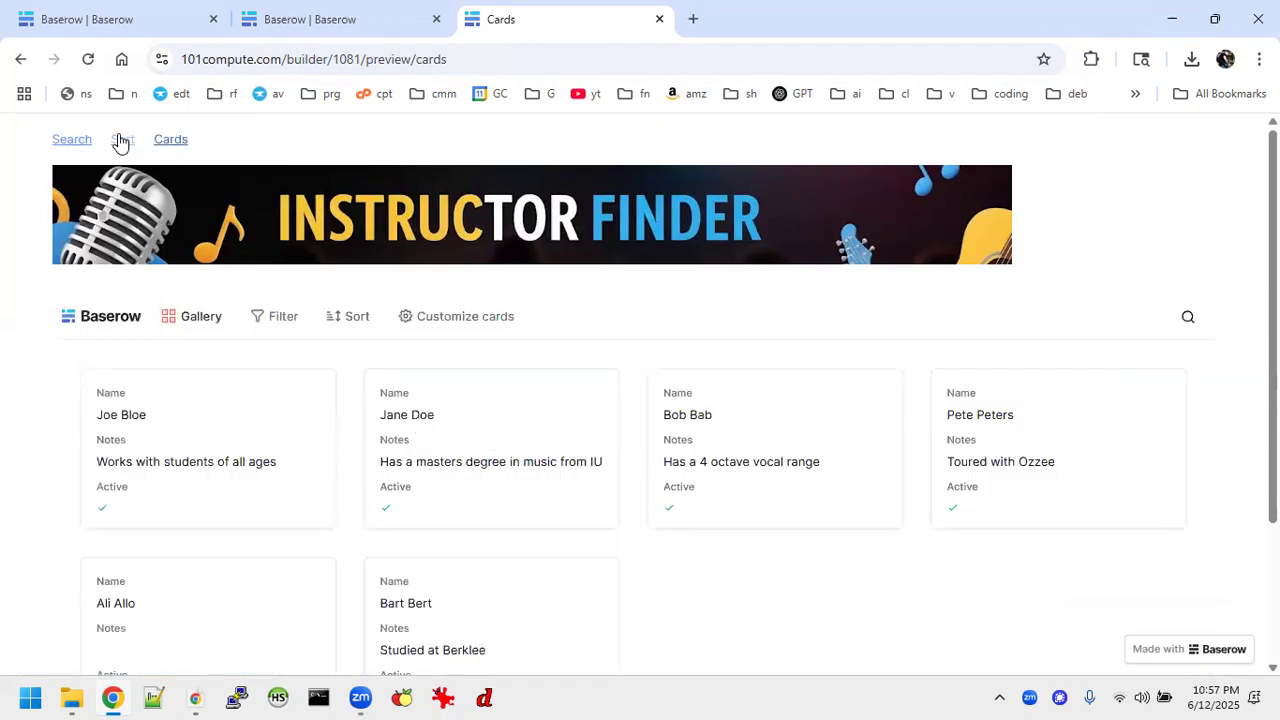
click(121, 141)
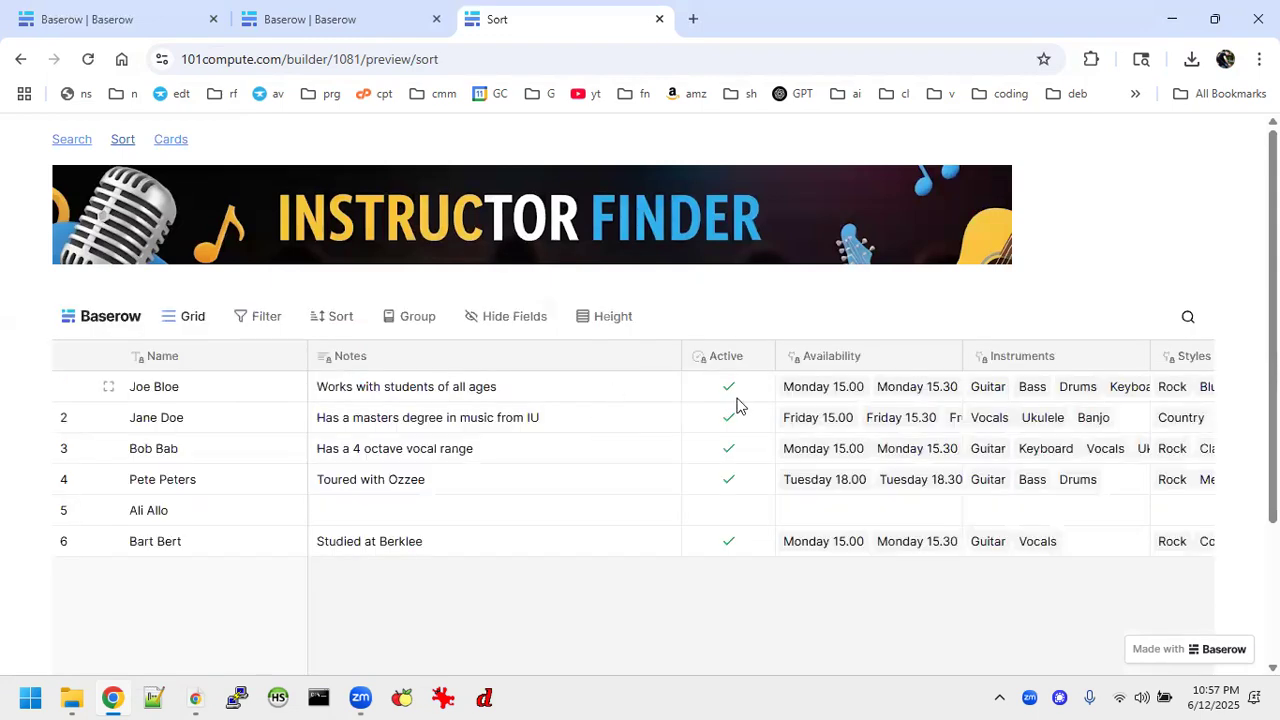
scroll(729, 466, right, 5)
scroll(729, 466, left, 5)
click(178, 140)
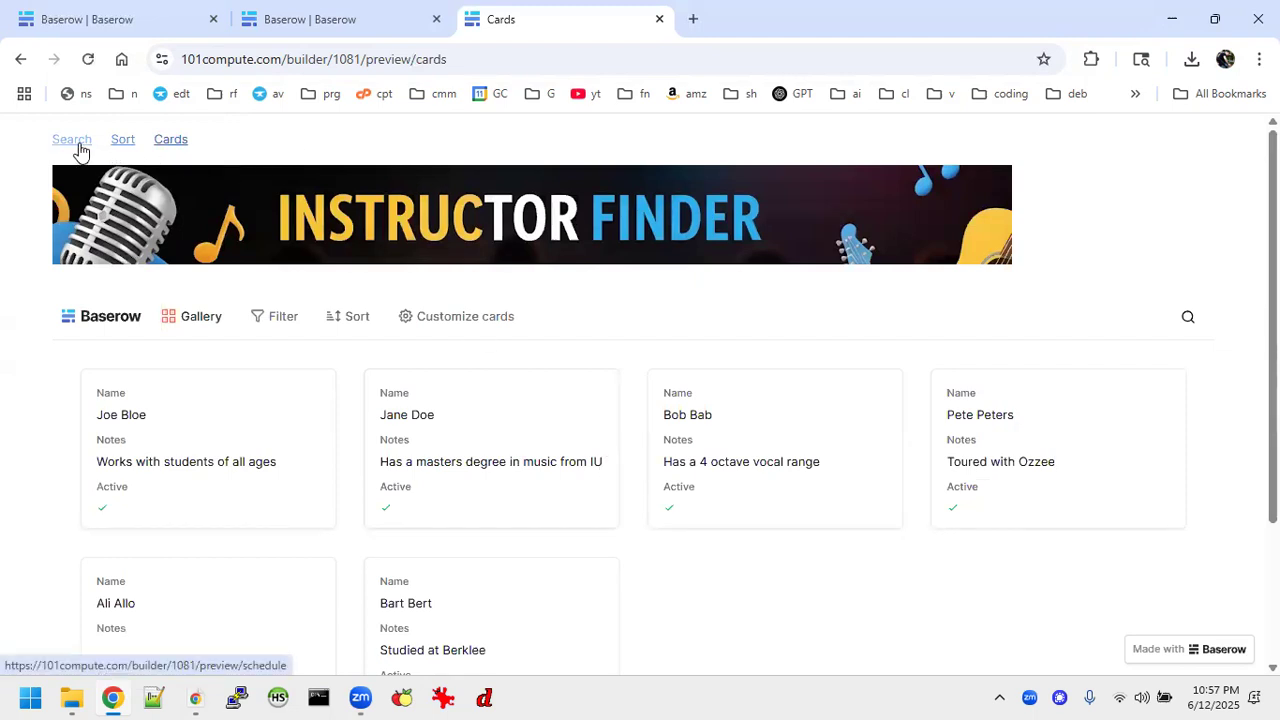
click(77, 146)
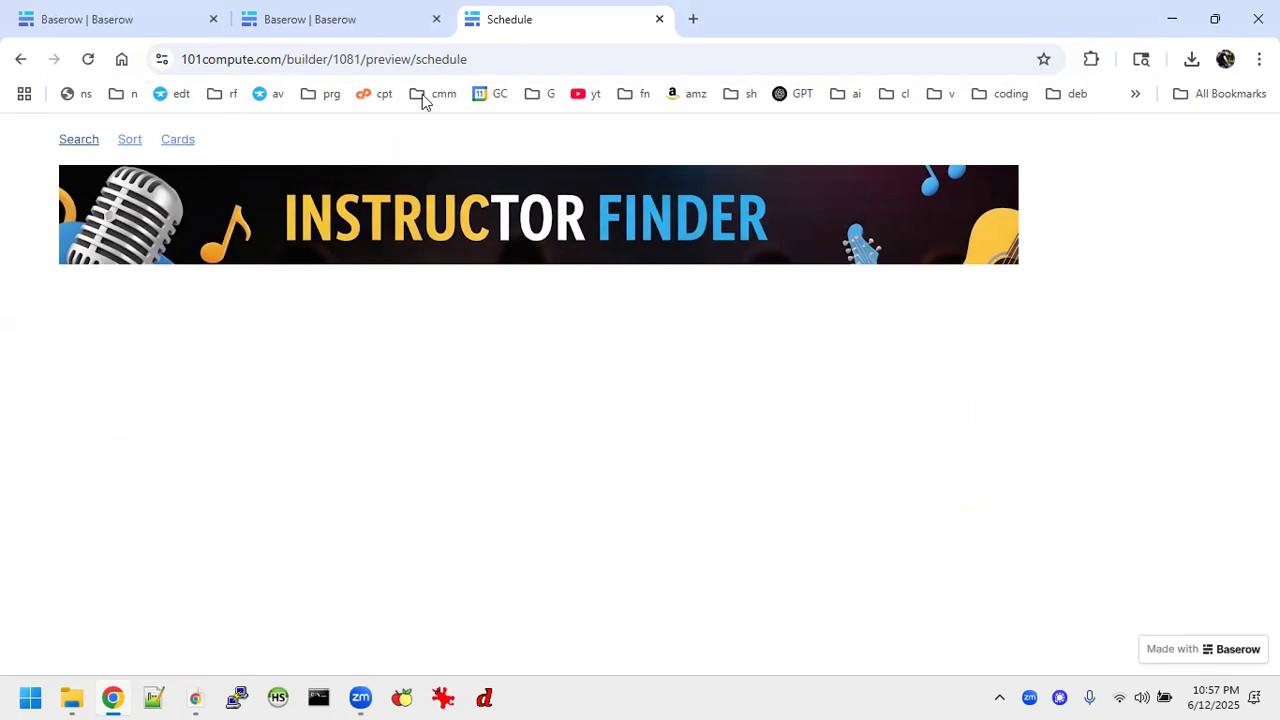
click(659, 19)
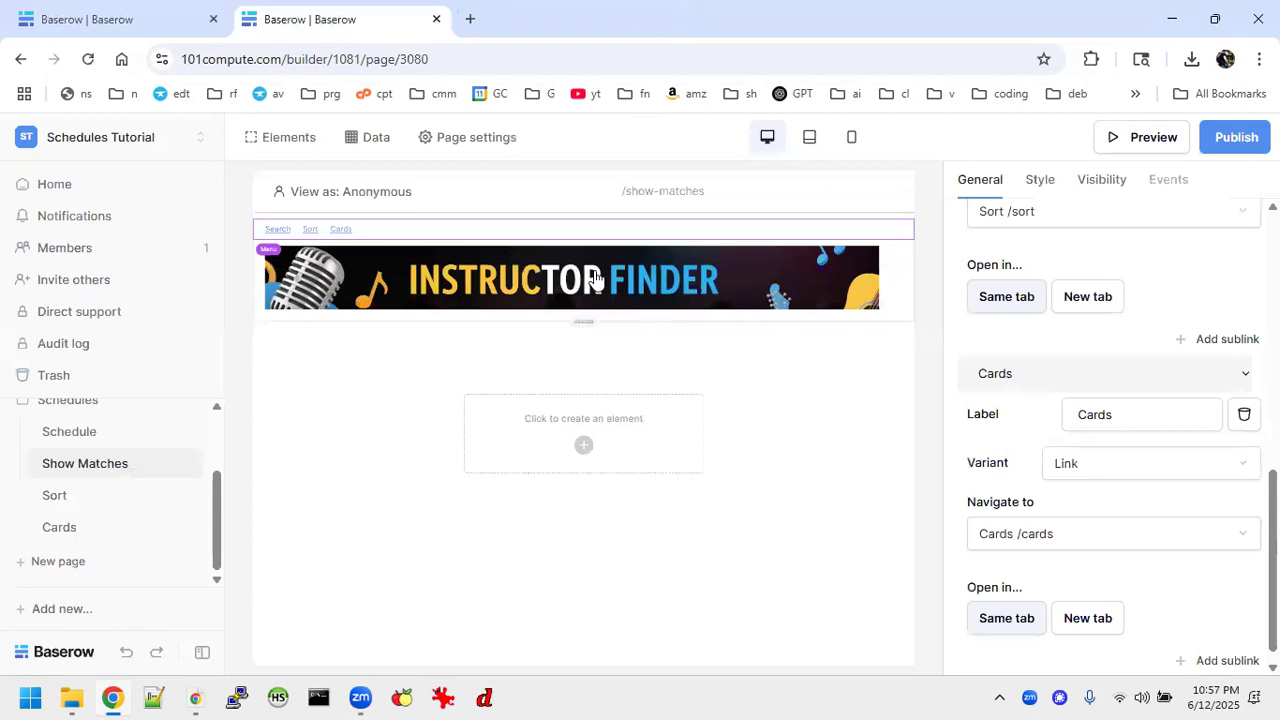
Centre the Instructor Finder header image through its theme overrides, and centre-align the header menu.
click(652, 290)
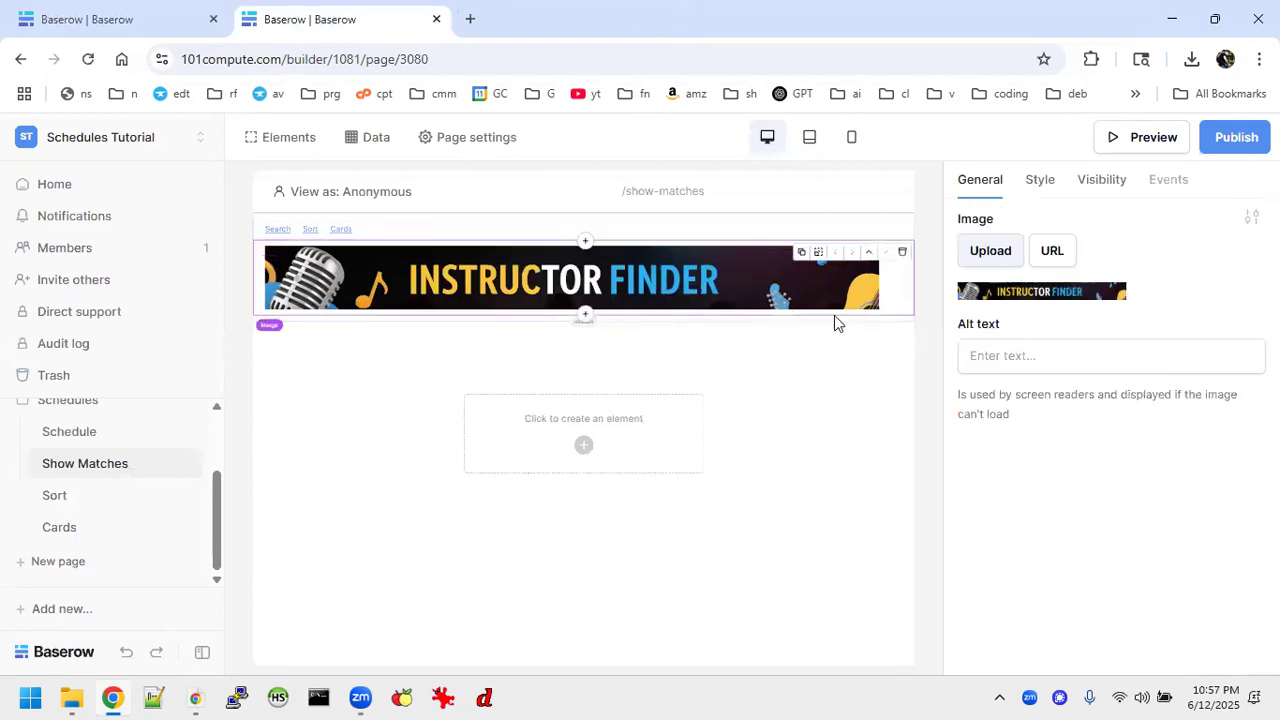
click(1040, 181)
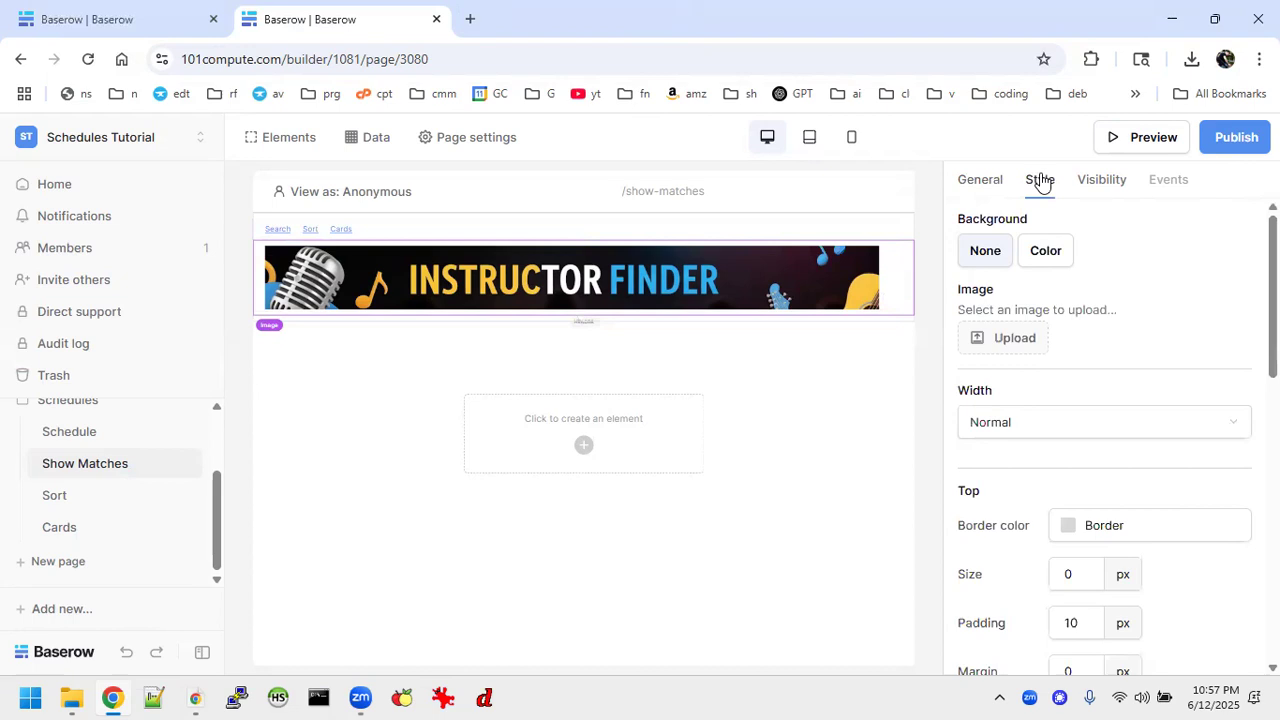
click(984, 190)
click(1251, 217)
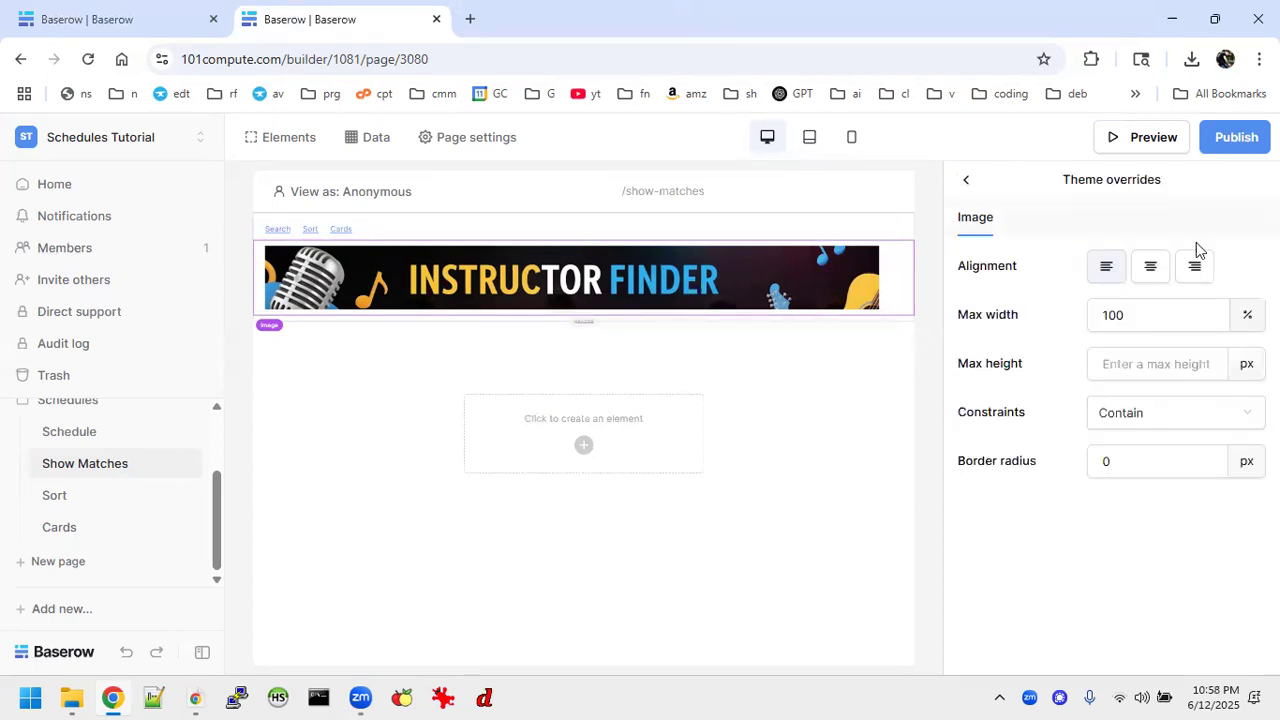
click(1150, 268)
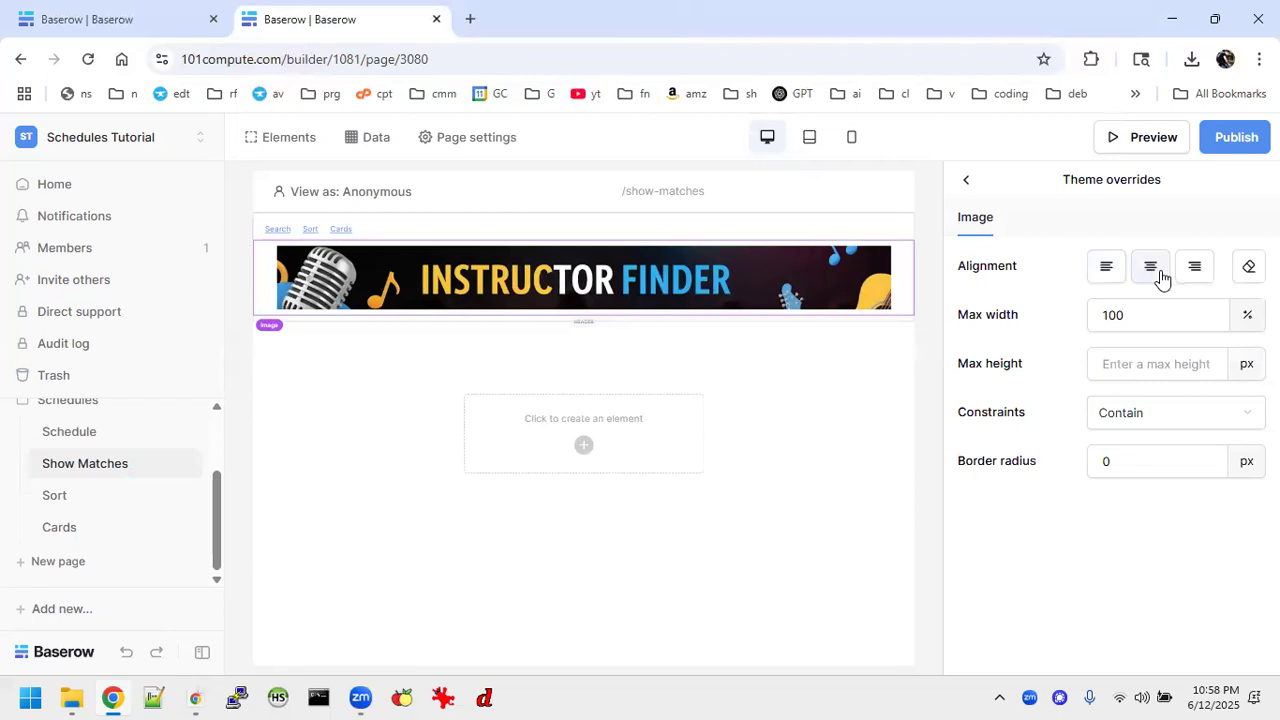
click(621, 235)
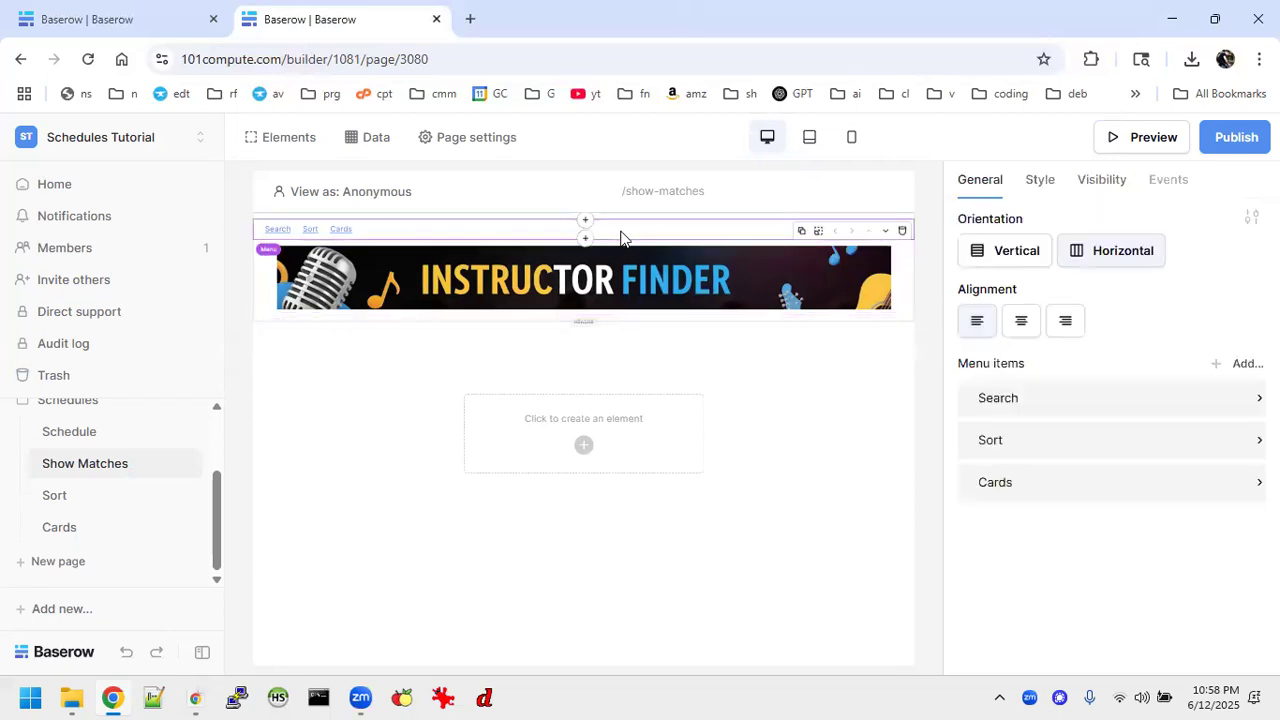
click(1021, 322)
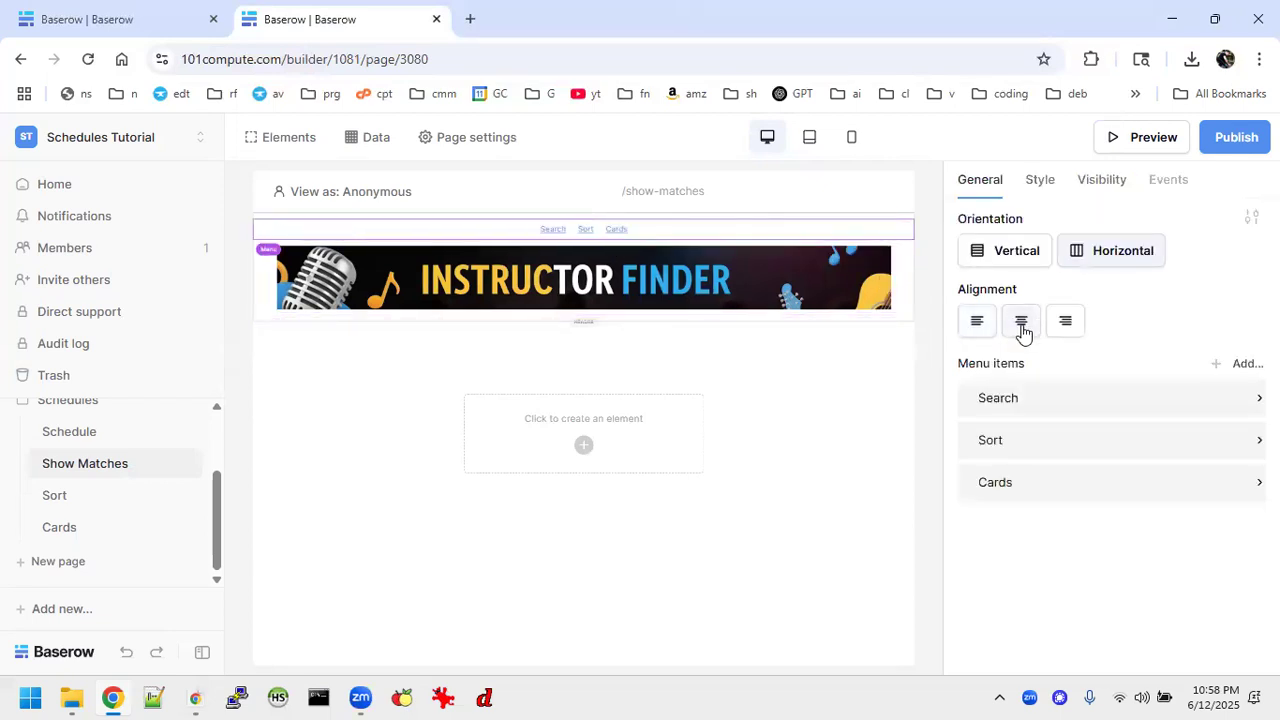
Open the new-element choices for the empty page, and review the matches table on the finished Music Teacher Search project's Show Matches page.
click(584, 446)
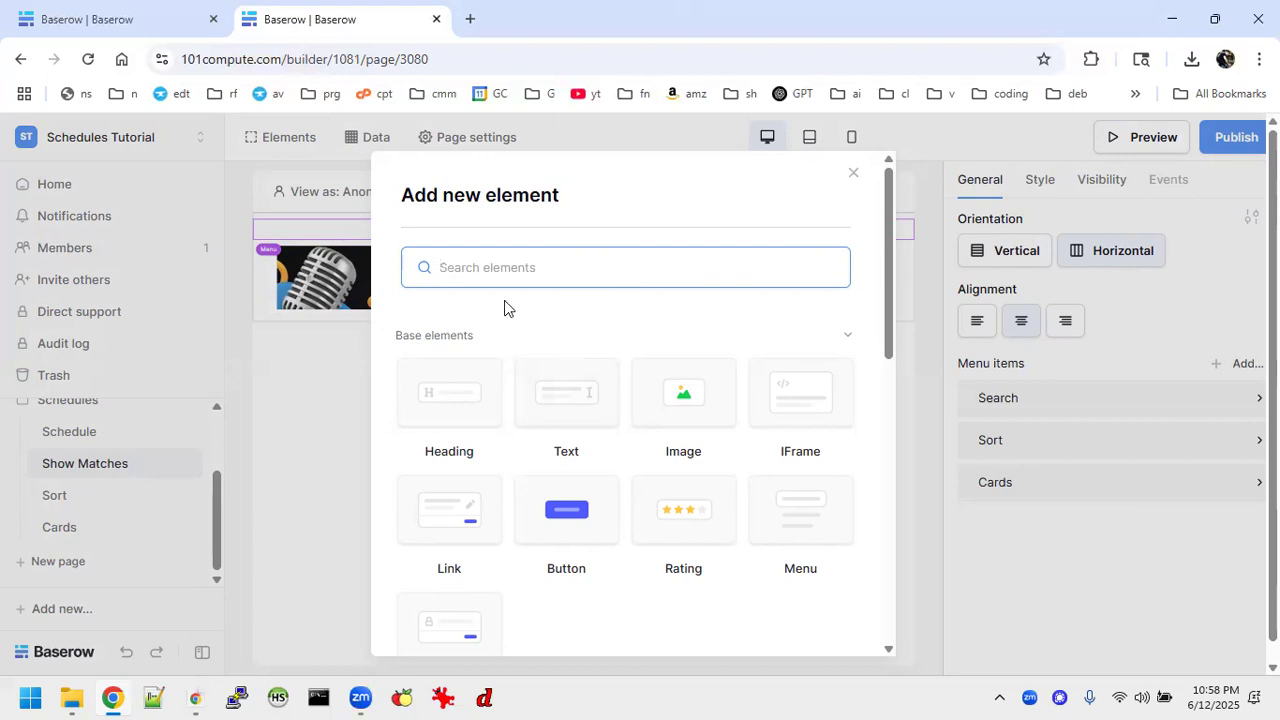
click(114, 31)
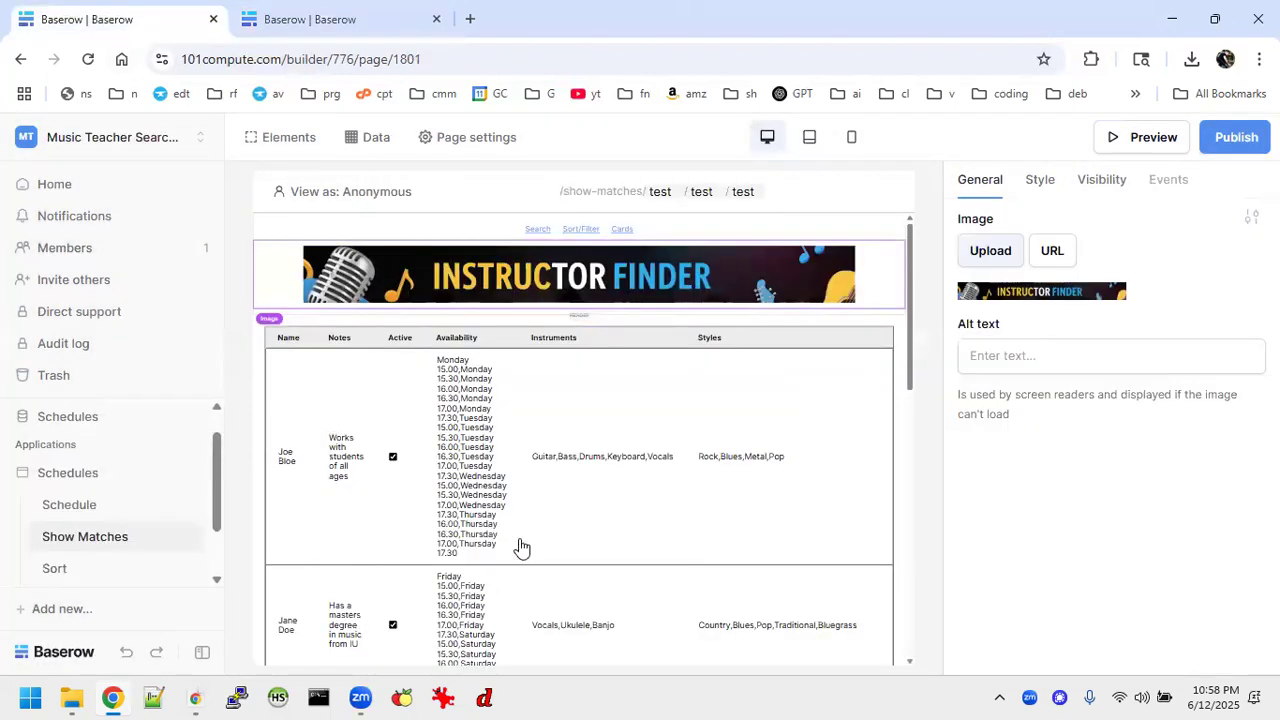
scroll(517, 455, down, 10)
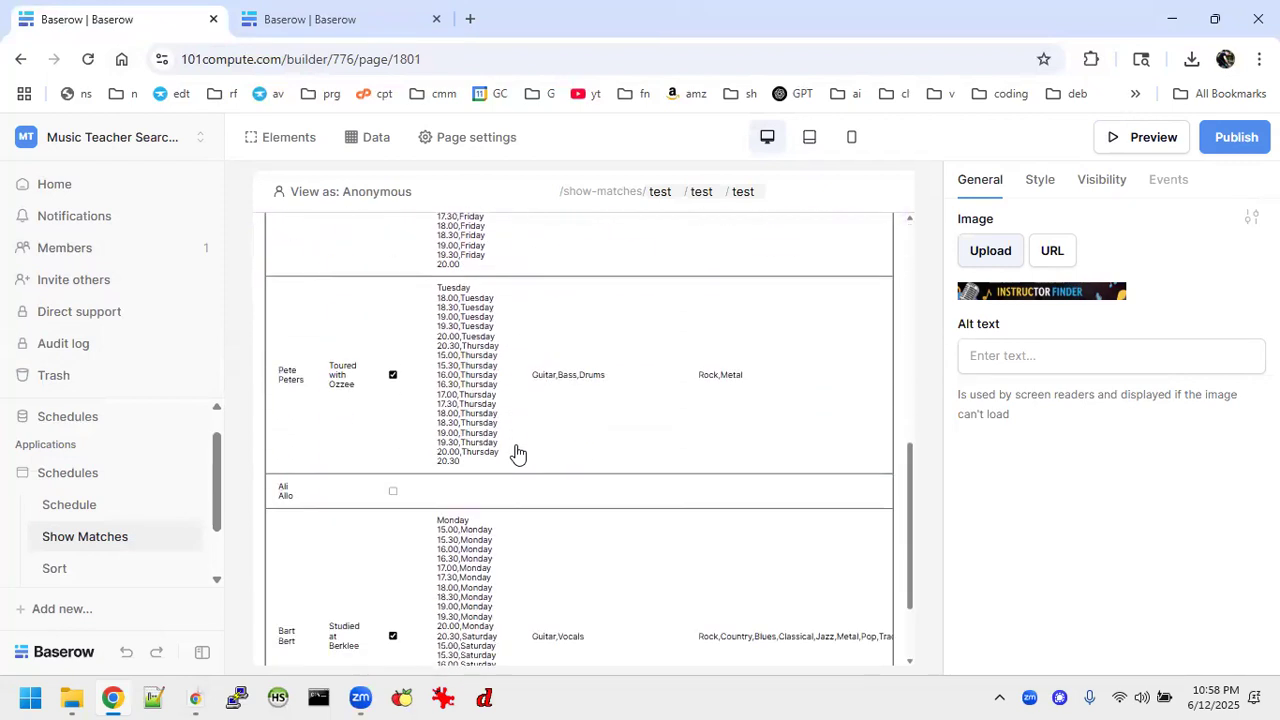
scroll(517, 455, up, 3)
scroll(517, 455, down, 4)
scroll(517, 455, up, 10)
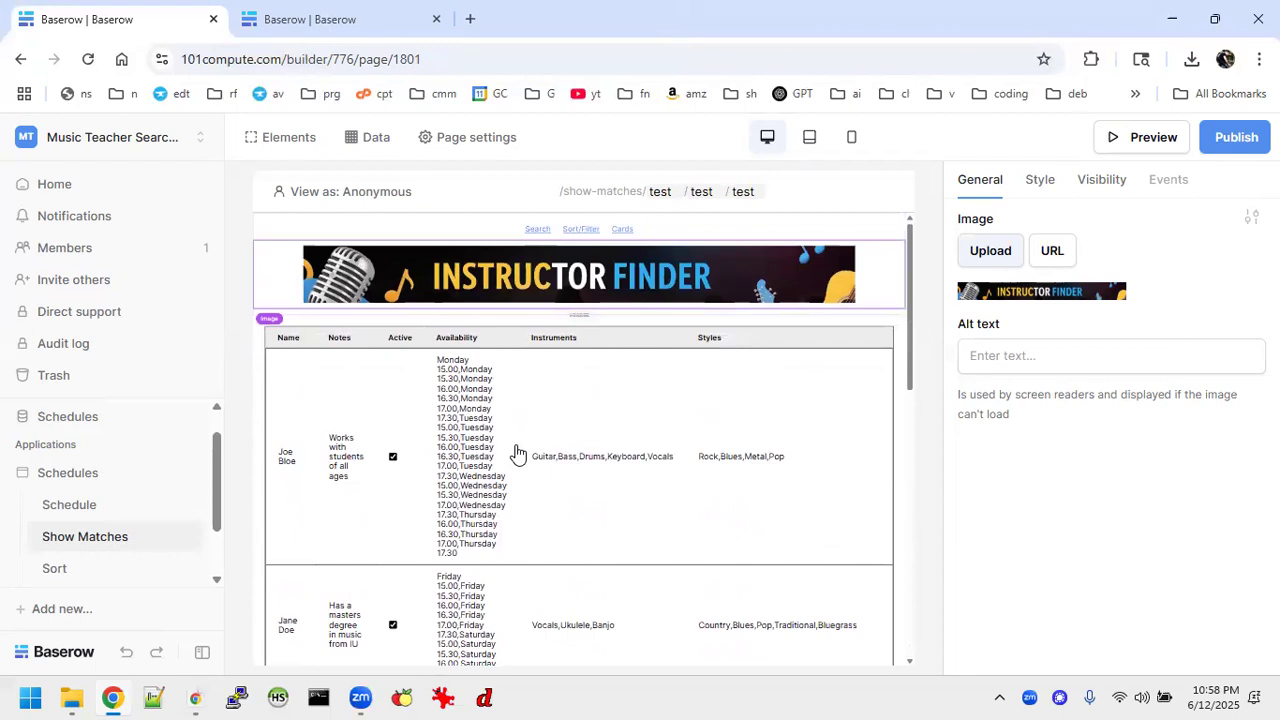
scroll(517, 455, down, 10)
scroll(517, 455, up, 10)
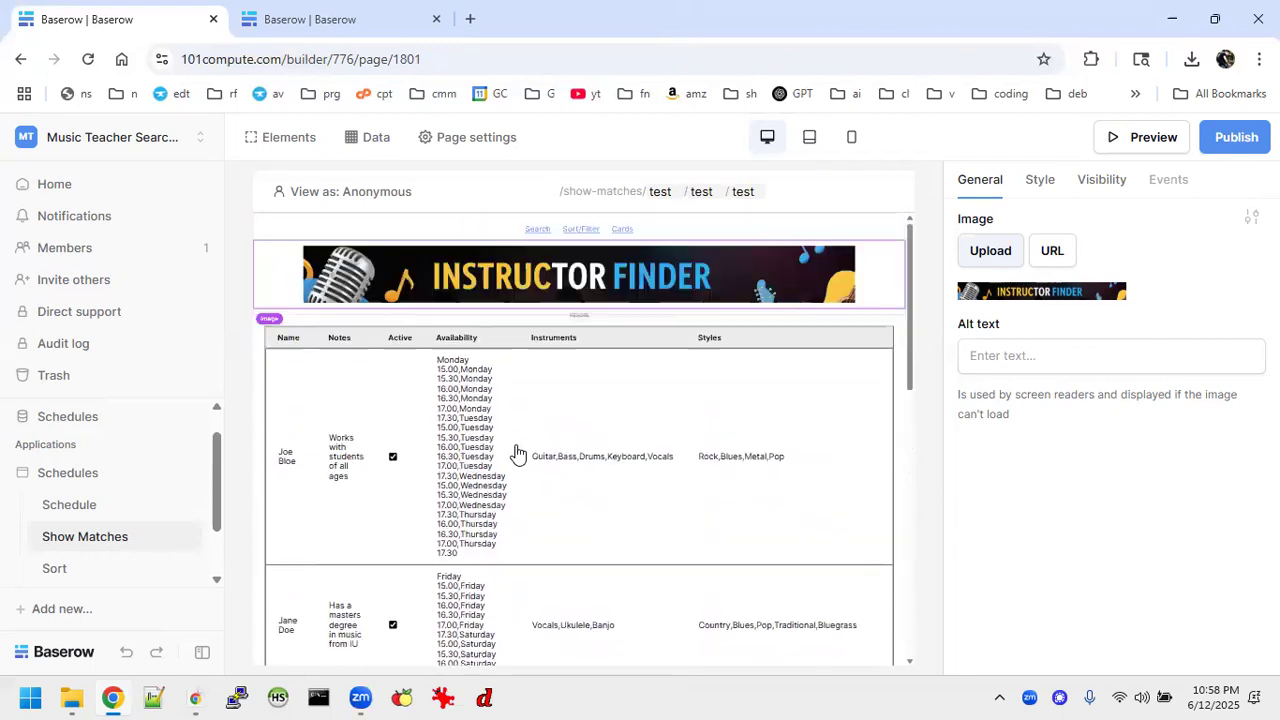
Examine the matches table's general settings and fields, and open its List Matches data source for editing.
click(604, 410)
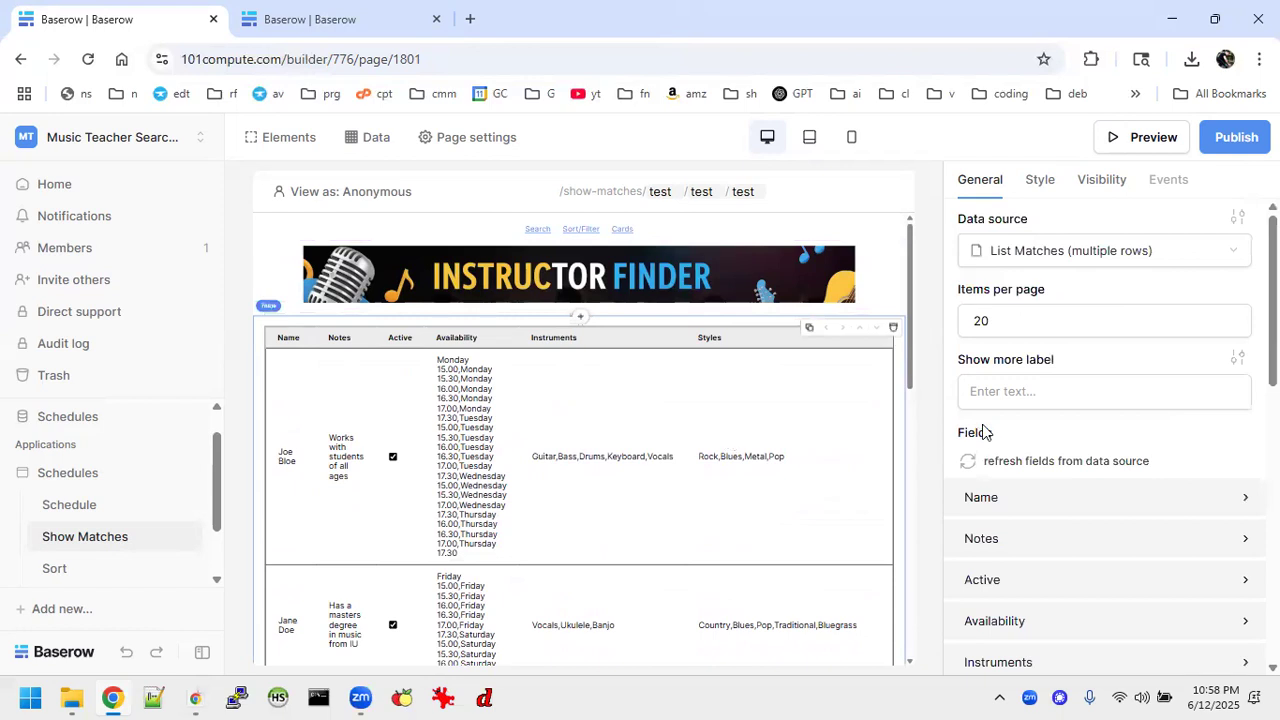
scroll(1115, 422, down, 5)
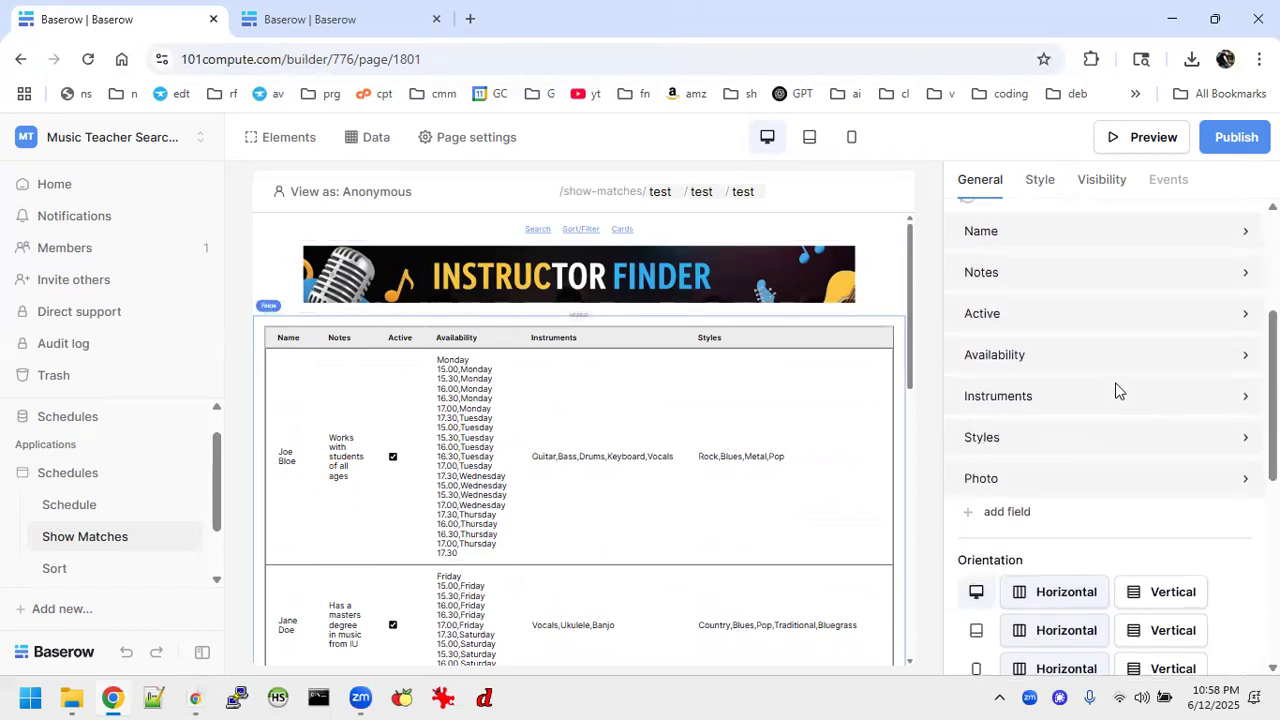
scroll(1100, 280, up, 4)
scroll(1045, 330, up, 1)
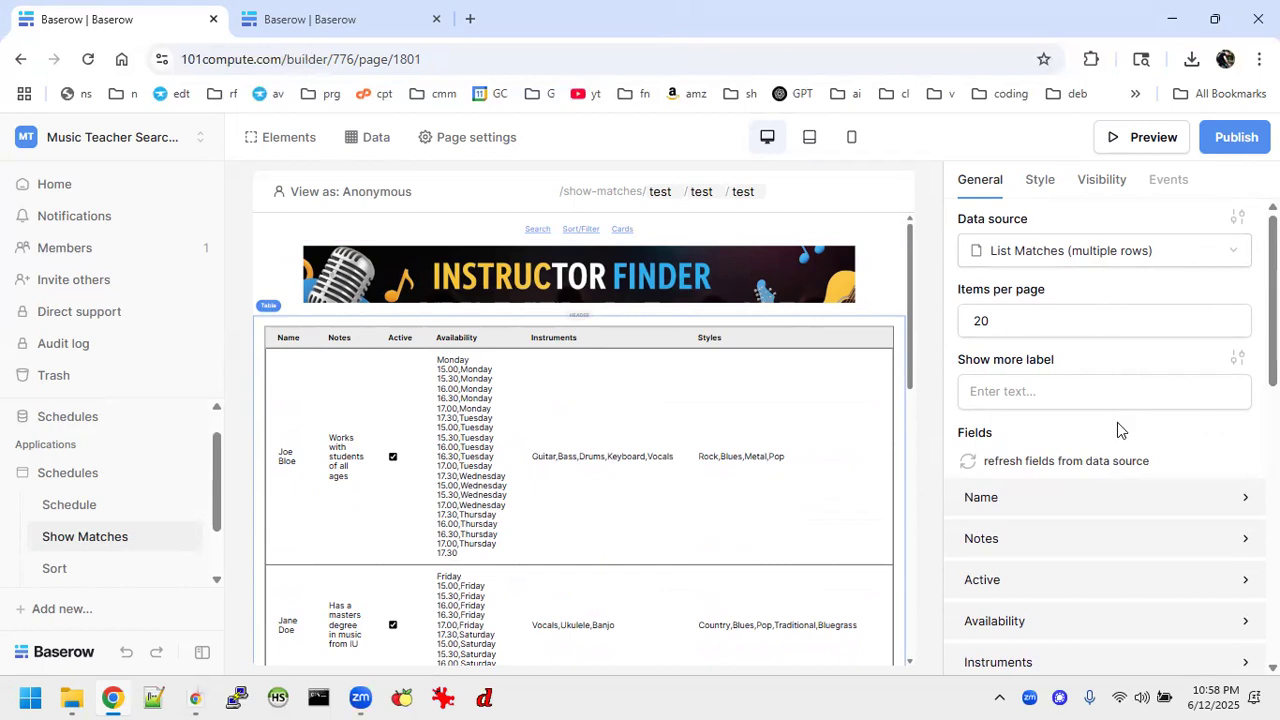
scroll(1117, 425, down, 2)
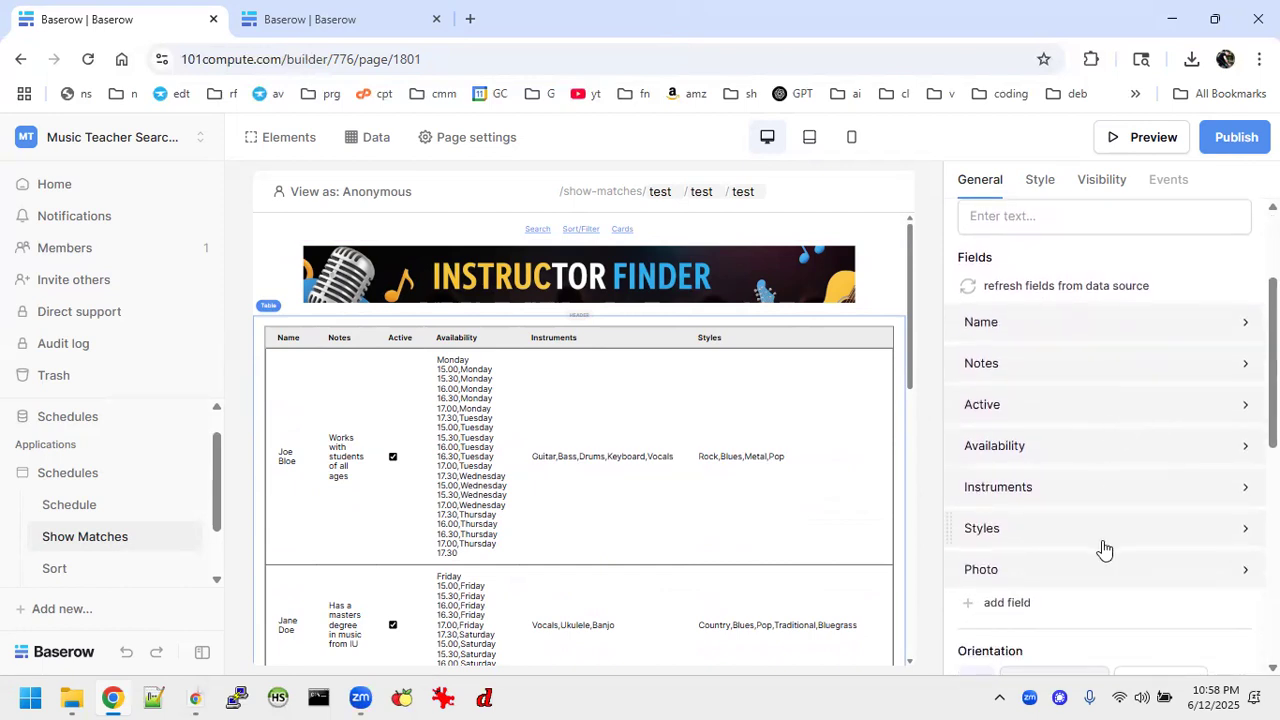
scroll(1100, 412, up, 2)
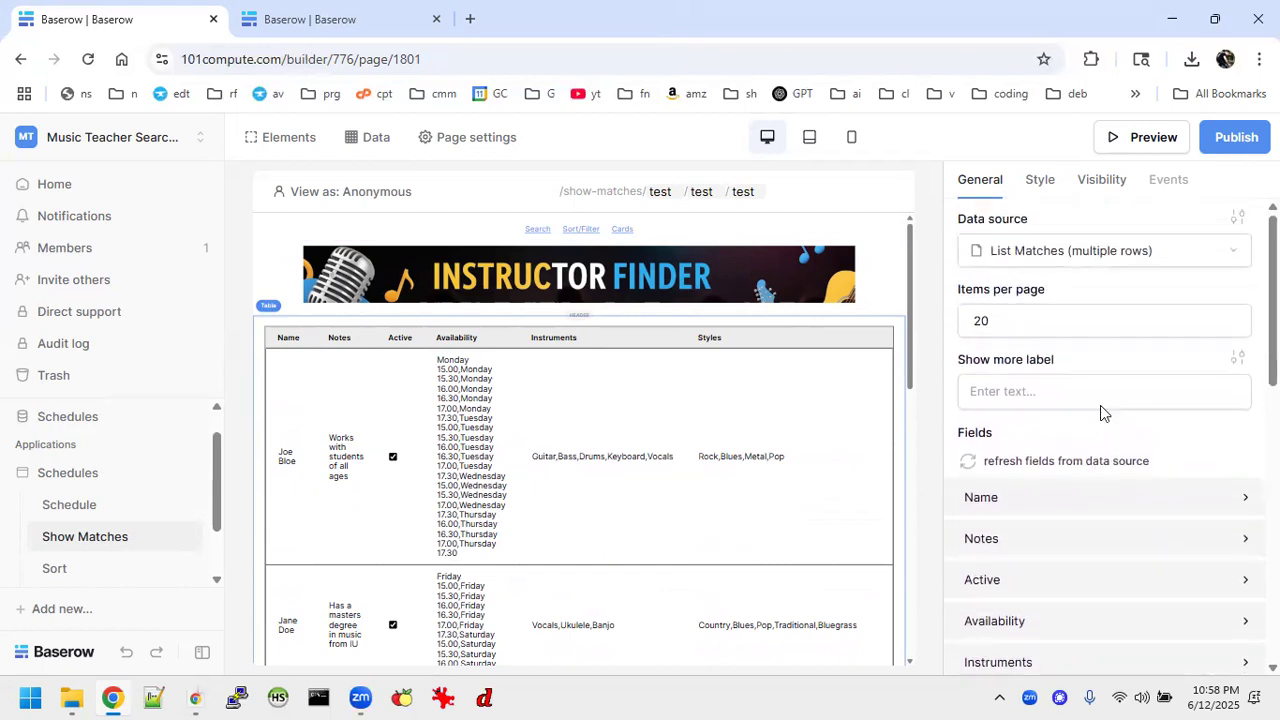
click(365, 137)
click(800, 271)
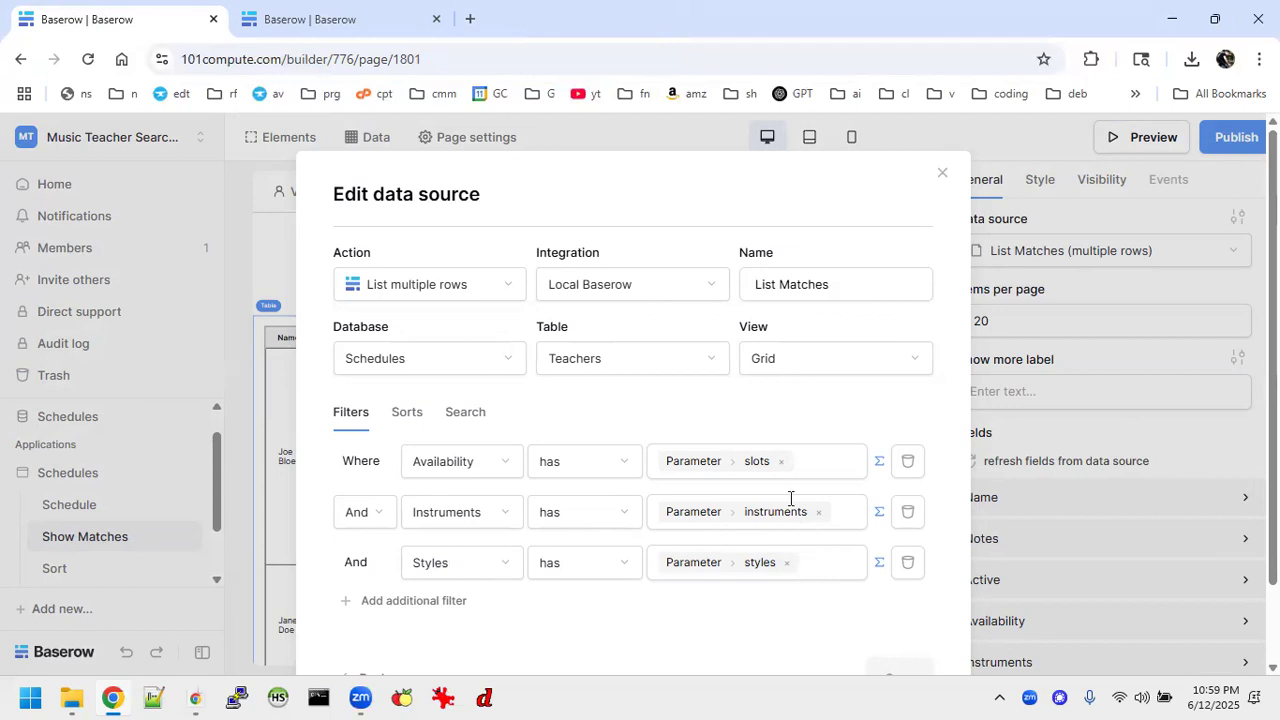
Return to the Schedules Tutorial project and create a List multiple rows data source for the Show Matches page.
click(941, 172)
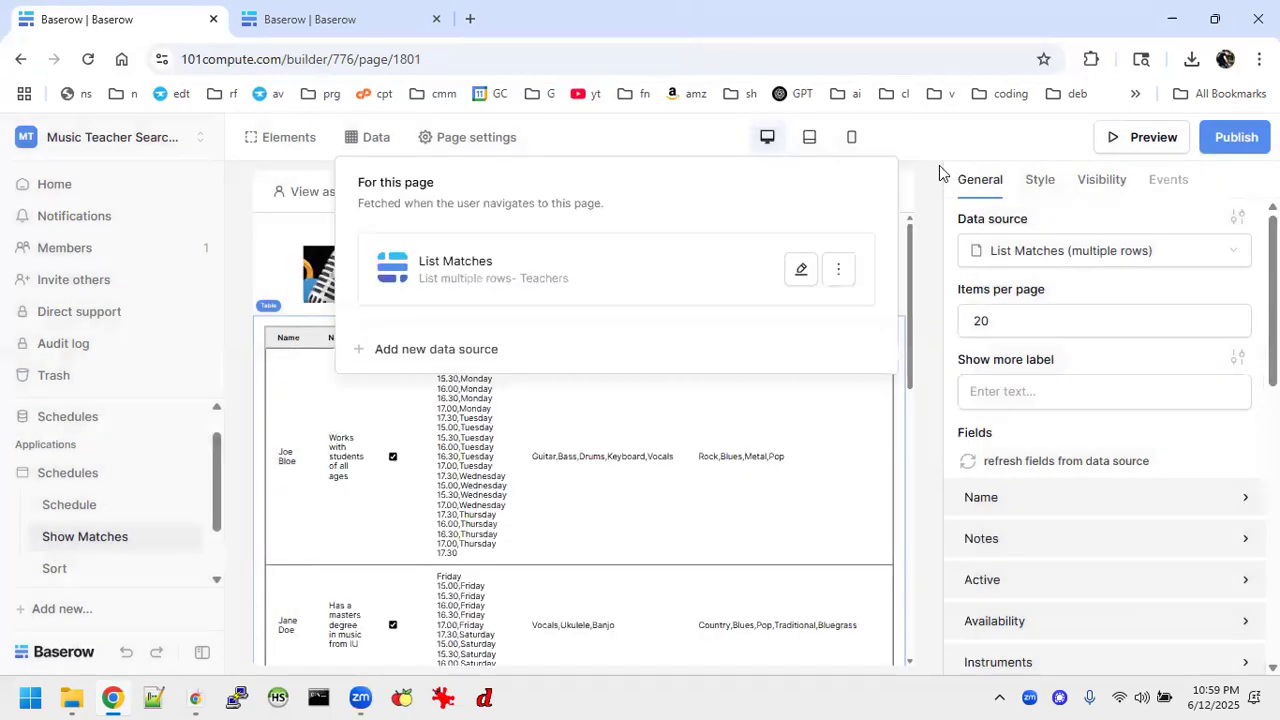
click(367, 33)
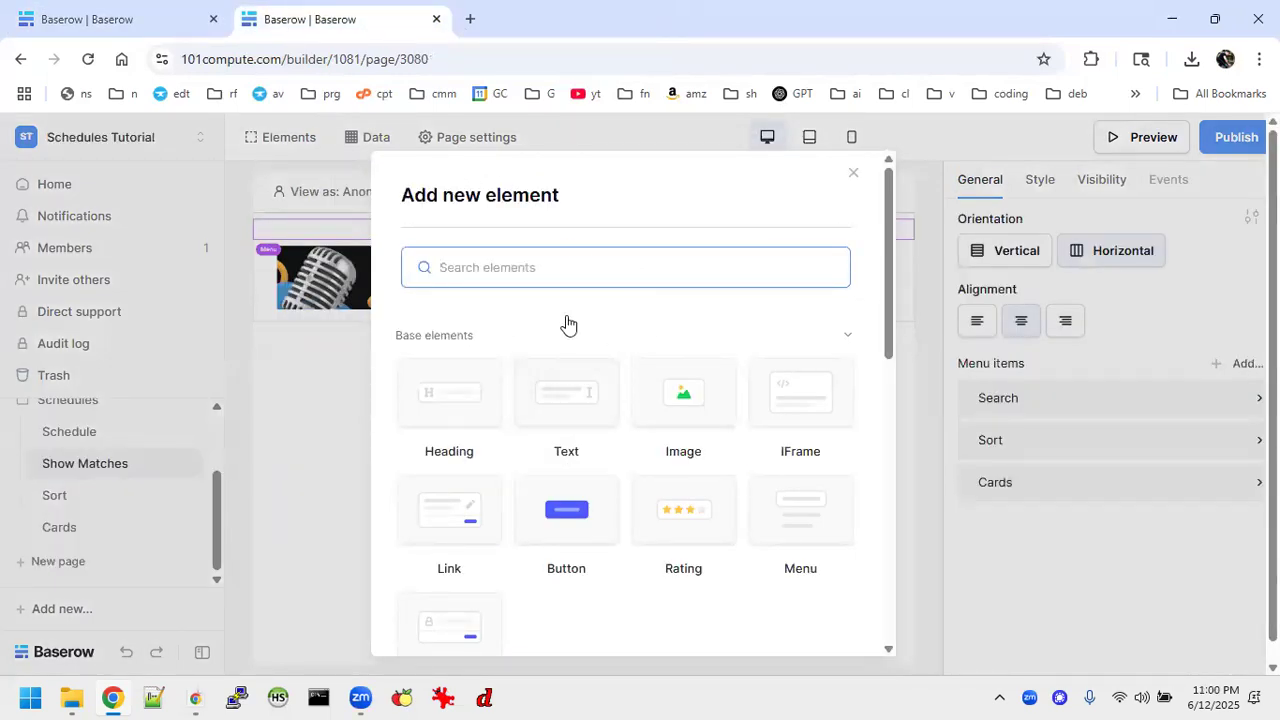
click(365, 137)
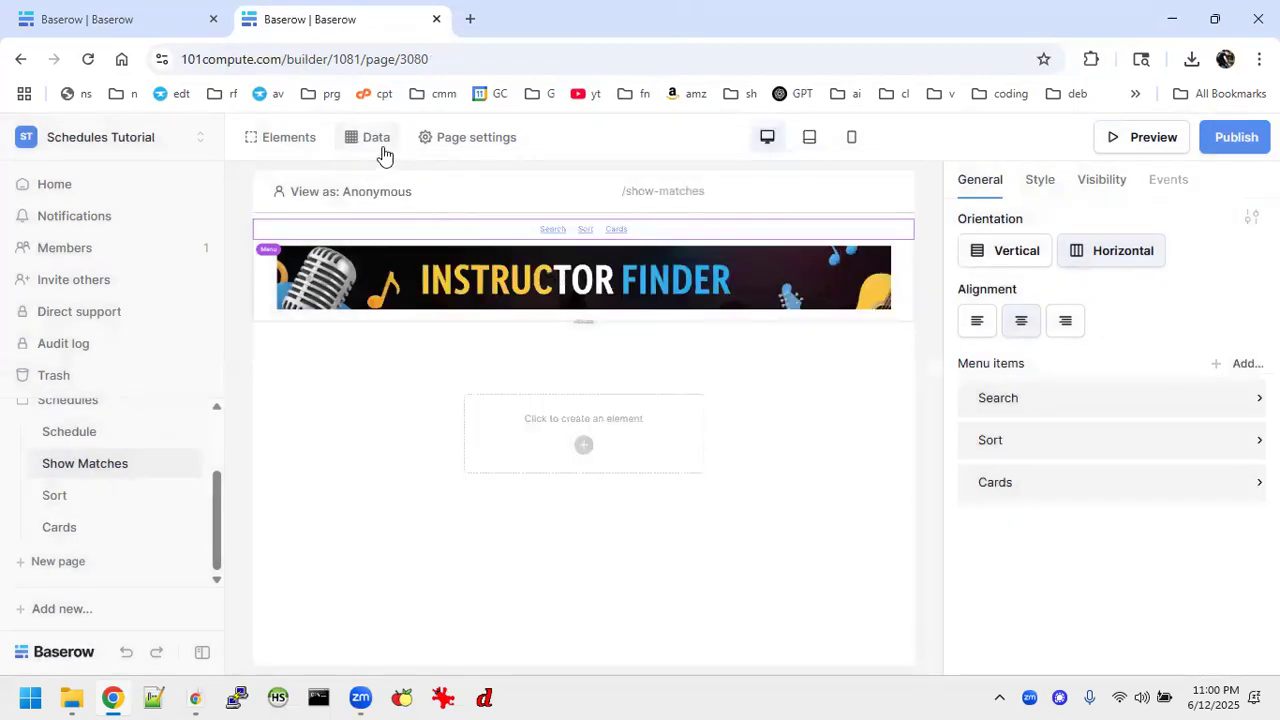
click(379, 145)
click(660, 300)
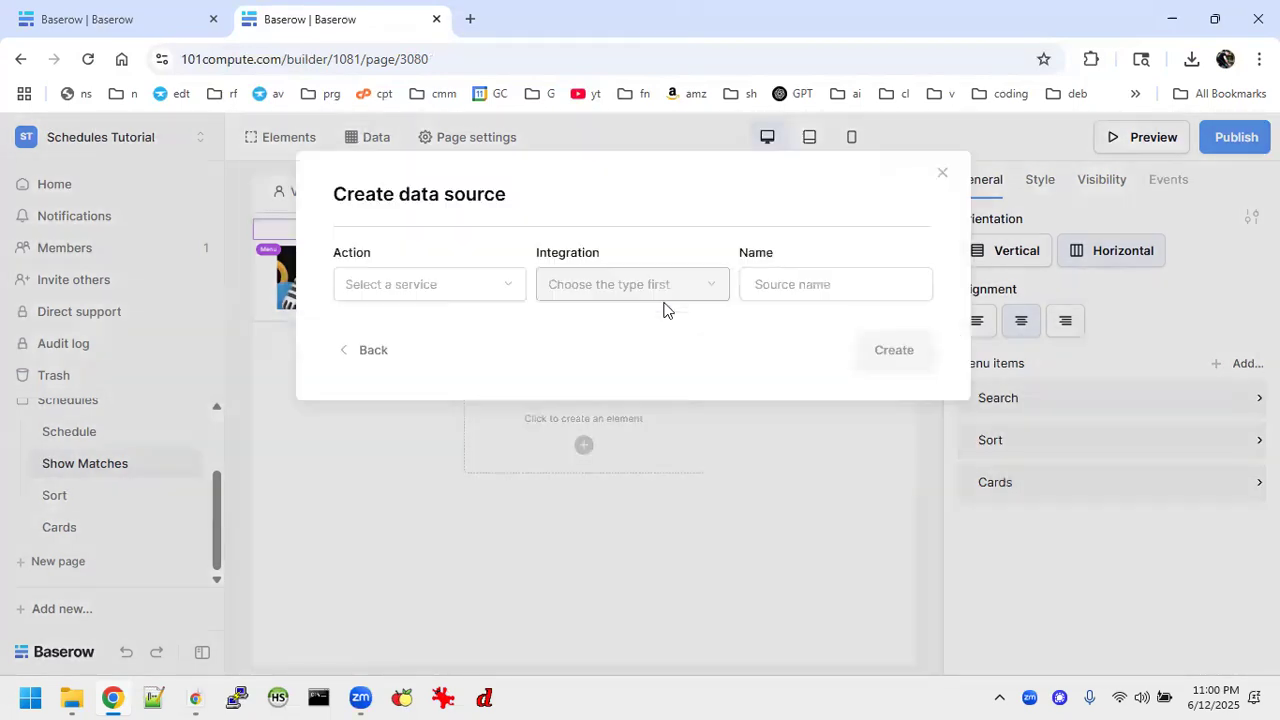
click(469, 284)
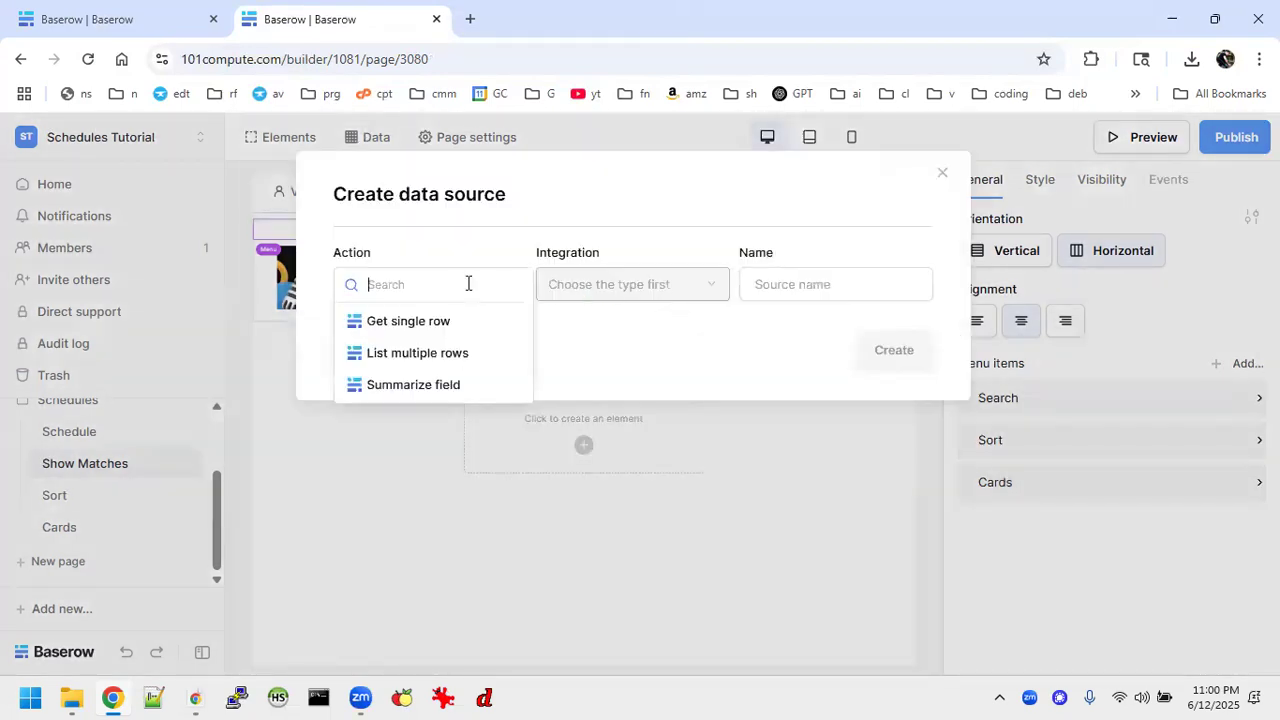
click(446, 354)
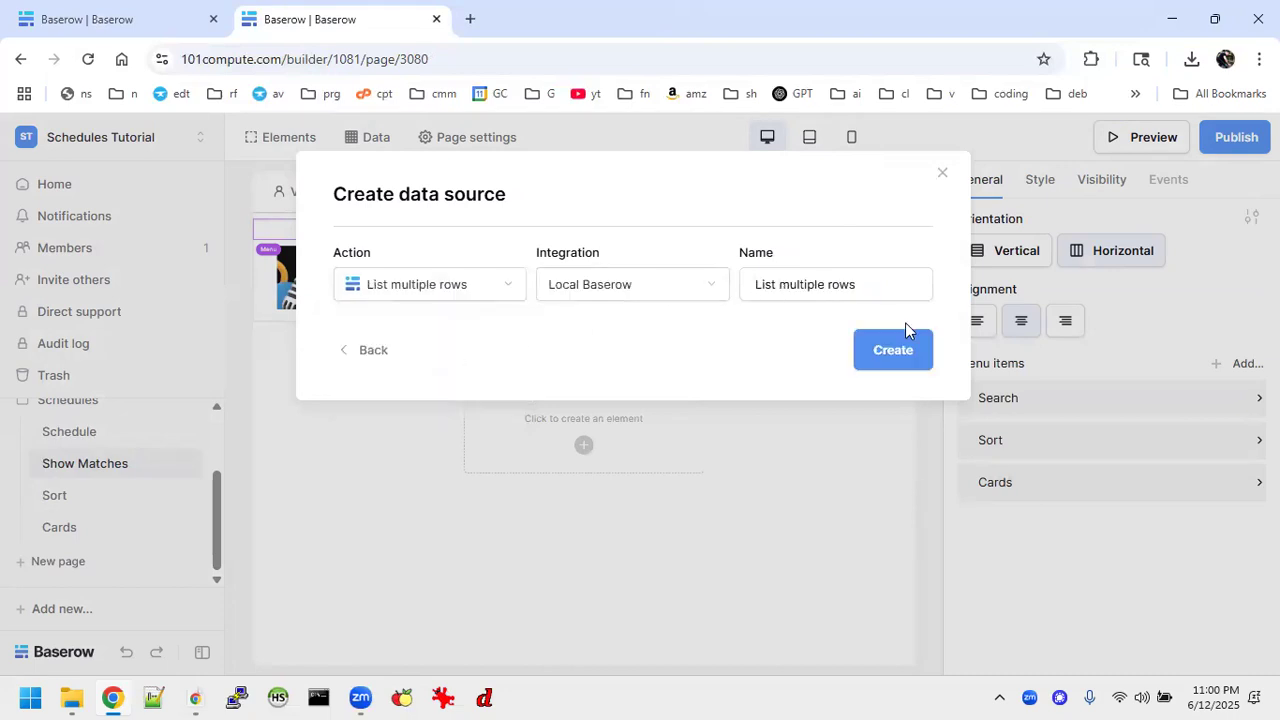
click(891, 368)
Point the new data source at the Schedules database, Teachers table and Grid view.
click(456, 366)
click(403, 371)
click(640, 369)
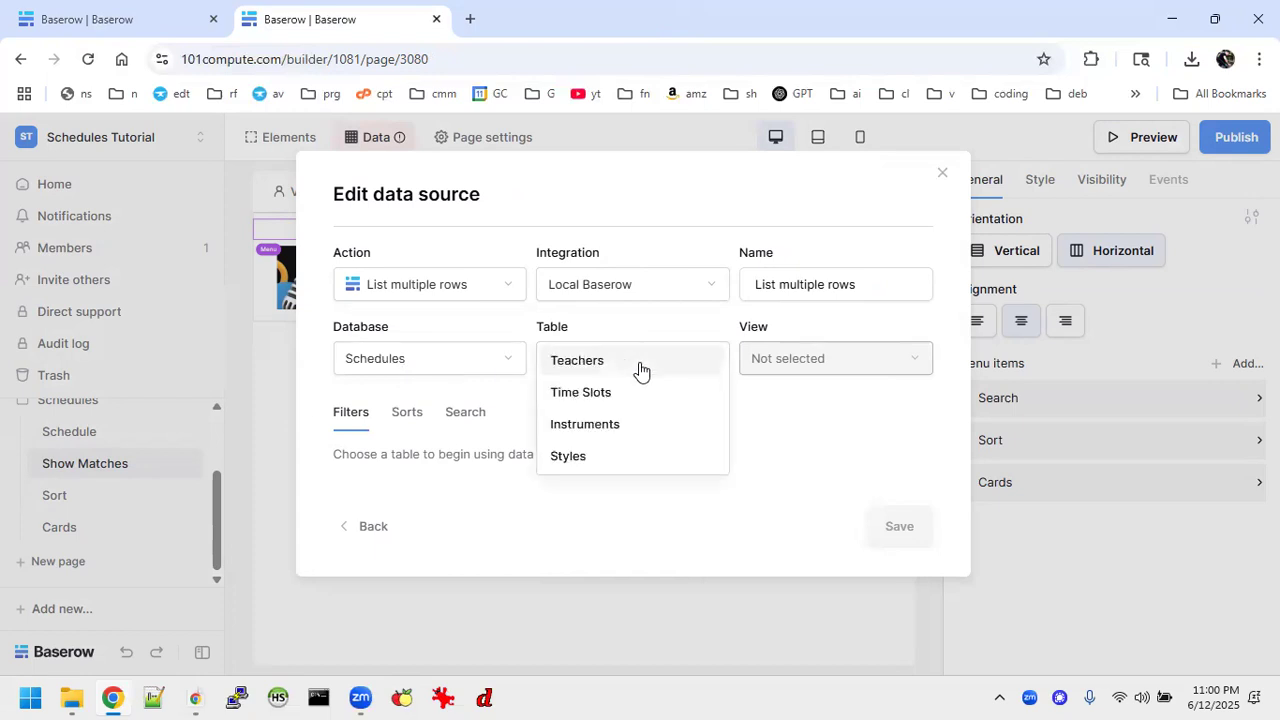
click(597, 368)
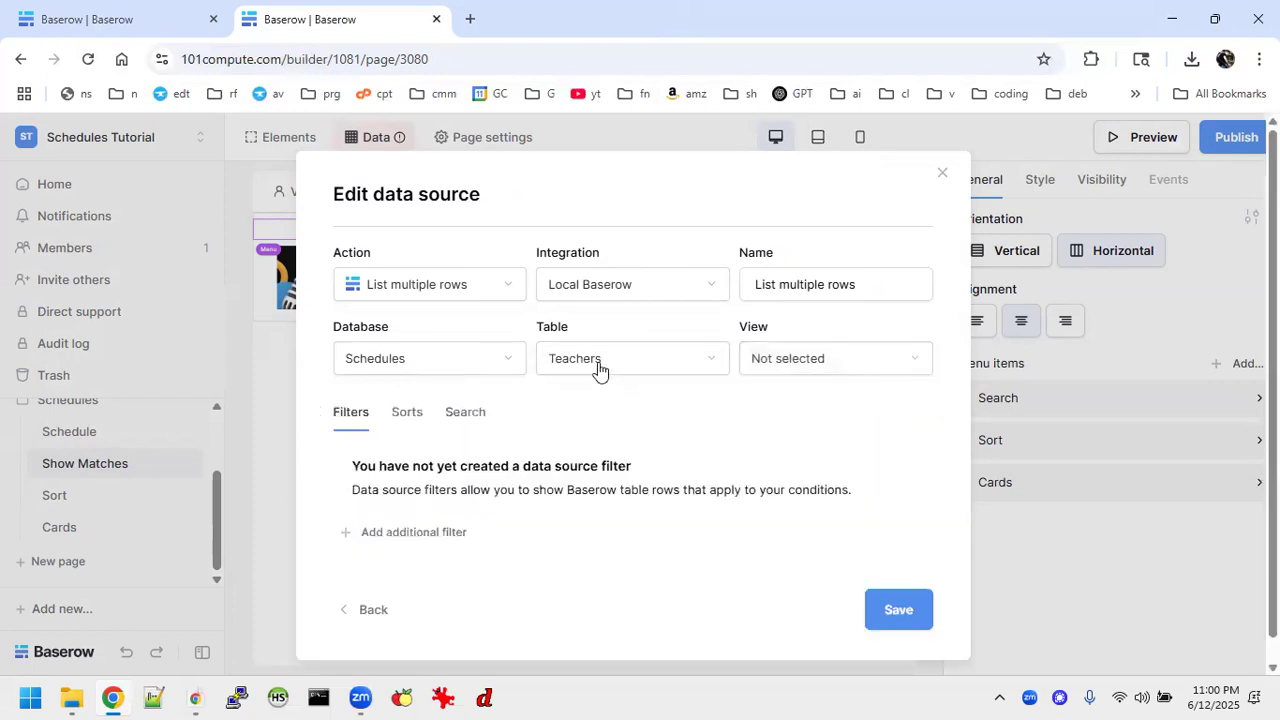
click(862, 358)
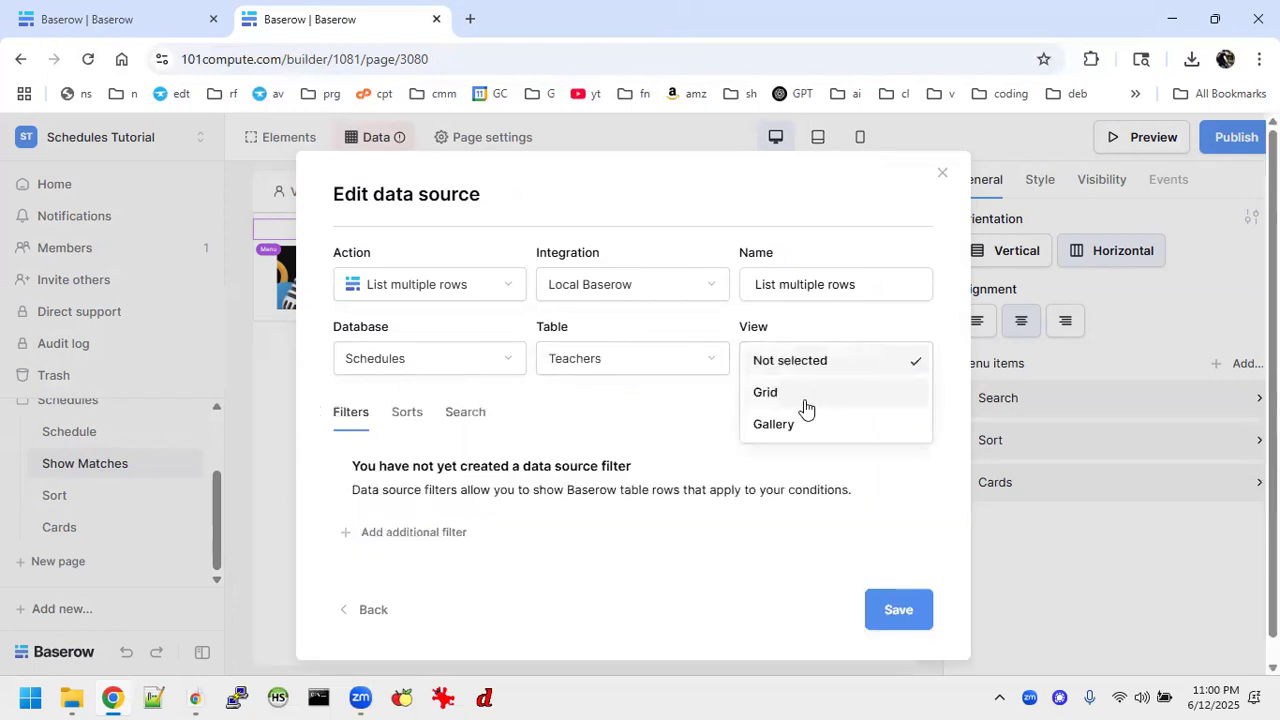
click(806, 400)
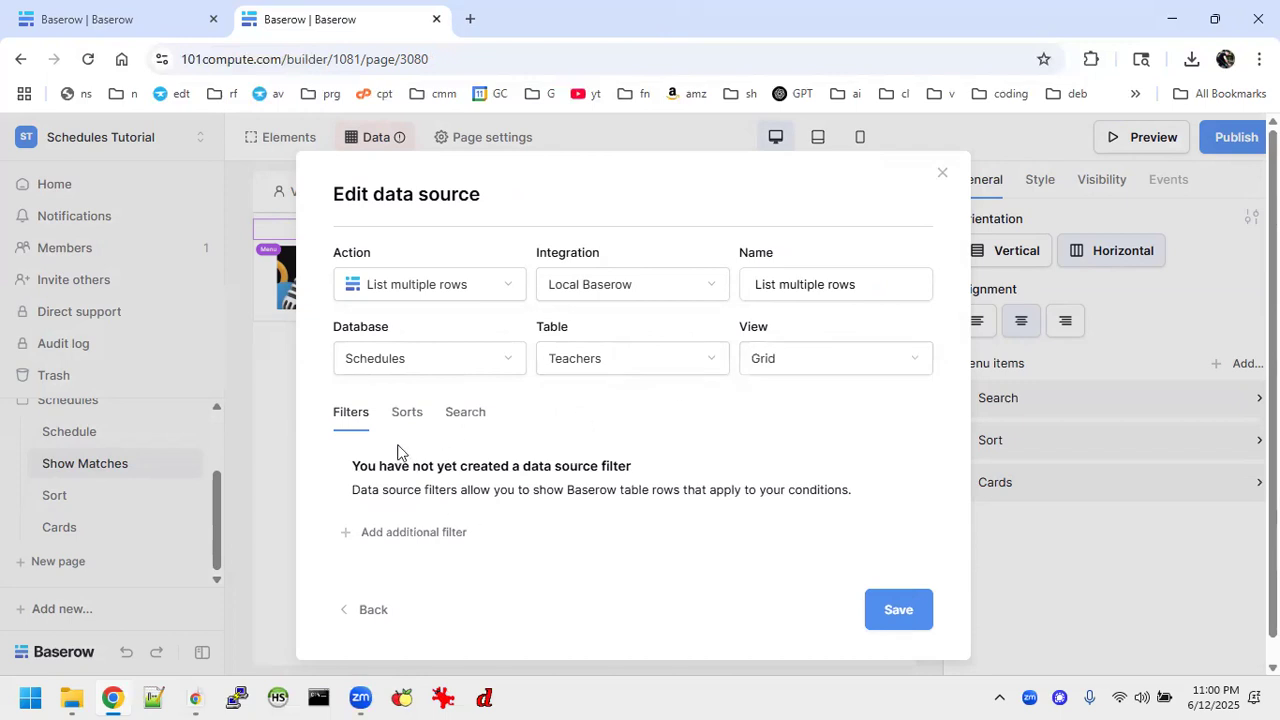
Add a first filter to the data source, review its comparison operators, and switch its value to formula input.
click(383, 532)
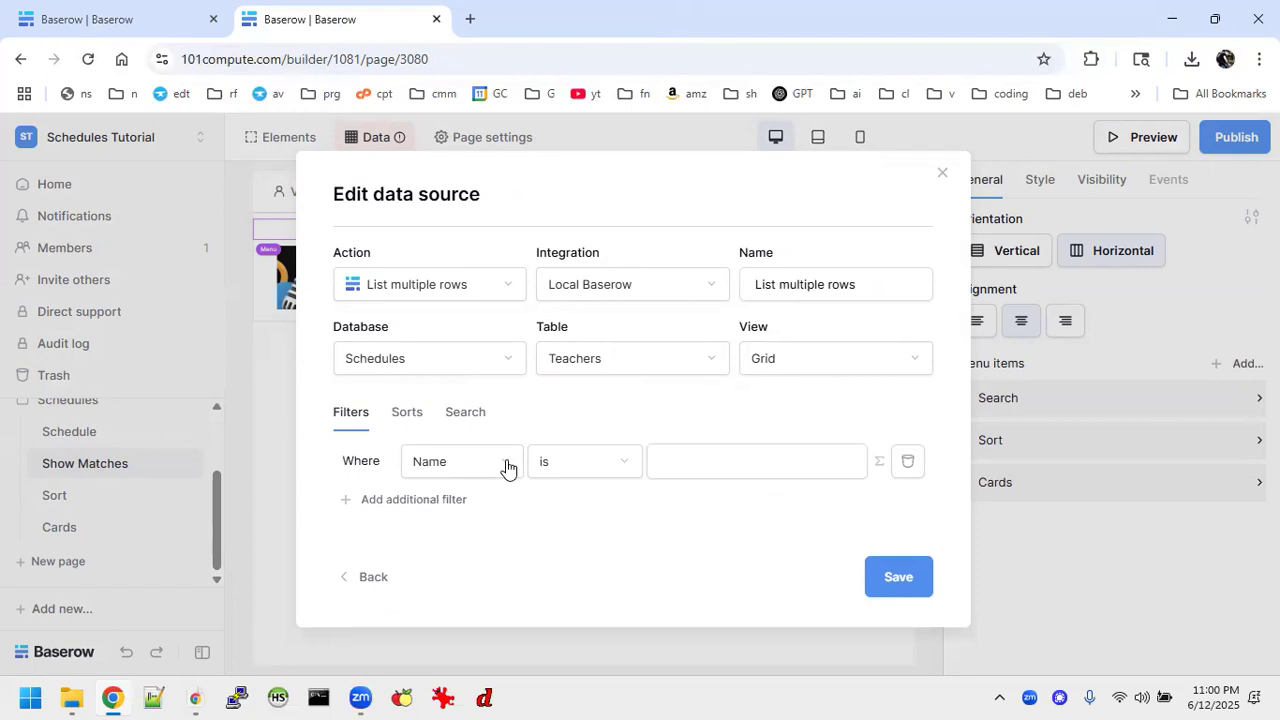
click(617, 463)
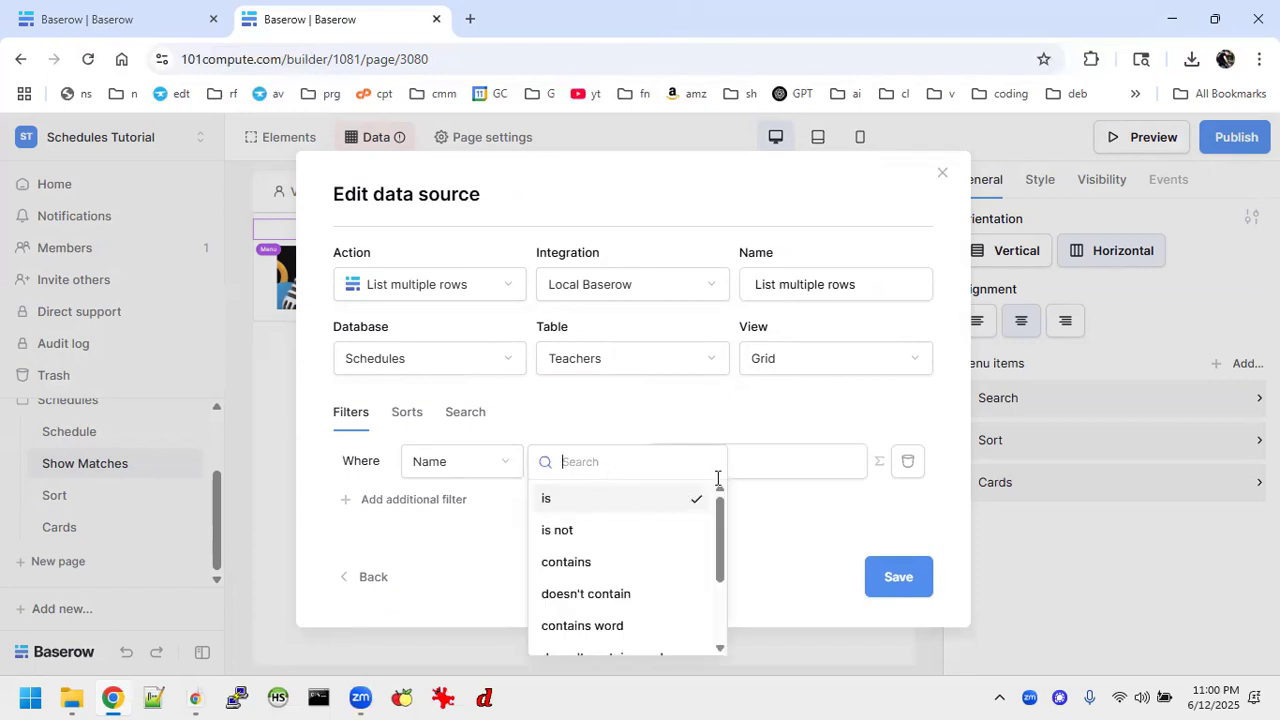
click(768, 466)
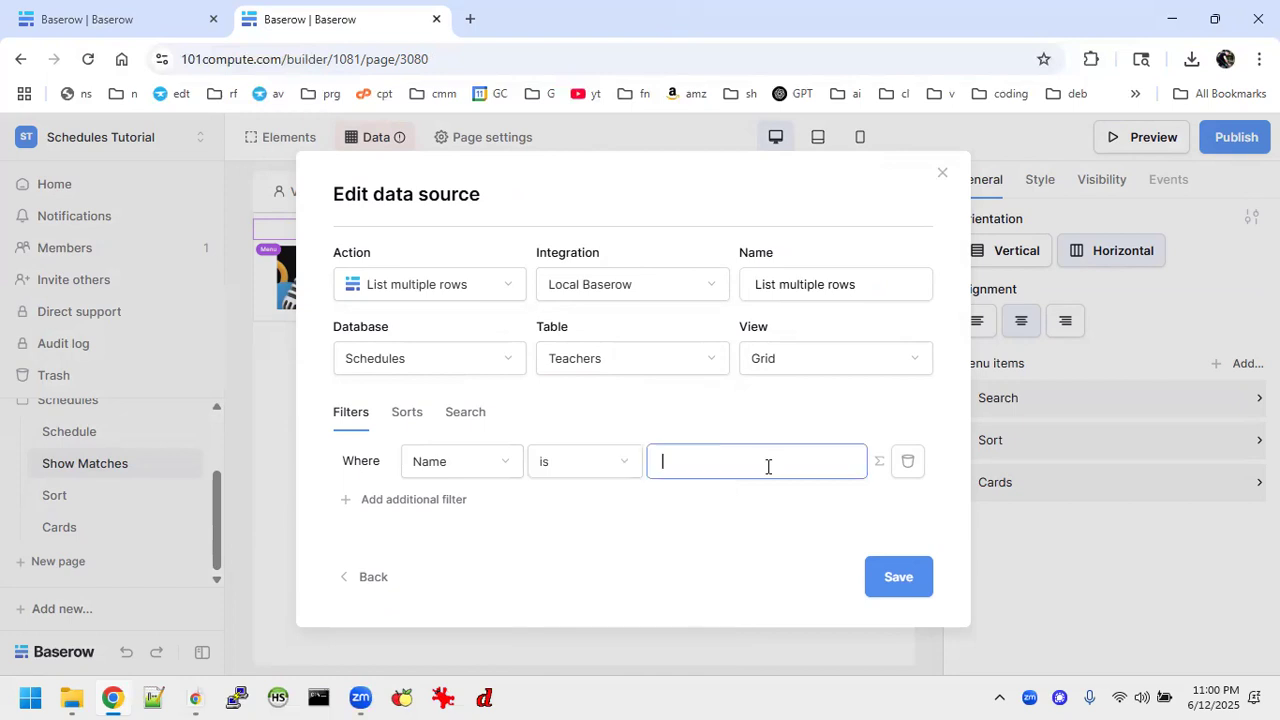
click(571, 452)
scroll(651, 537, down, 2)
scroll(651, 541, up, 2)
scroll(651, 541, up, 1)
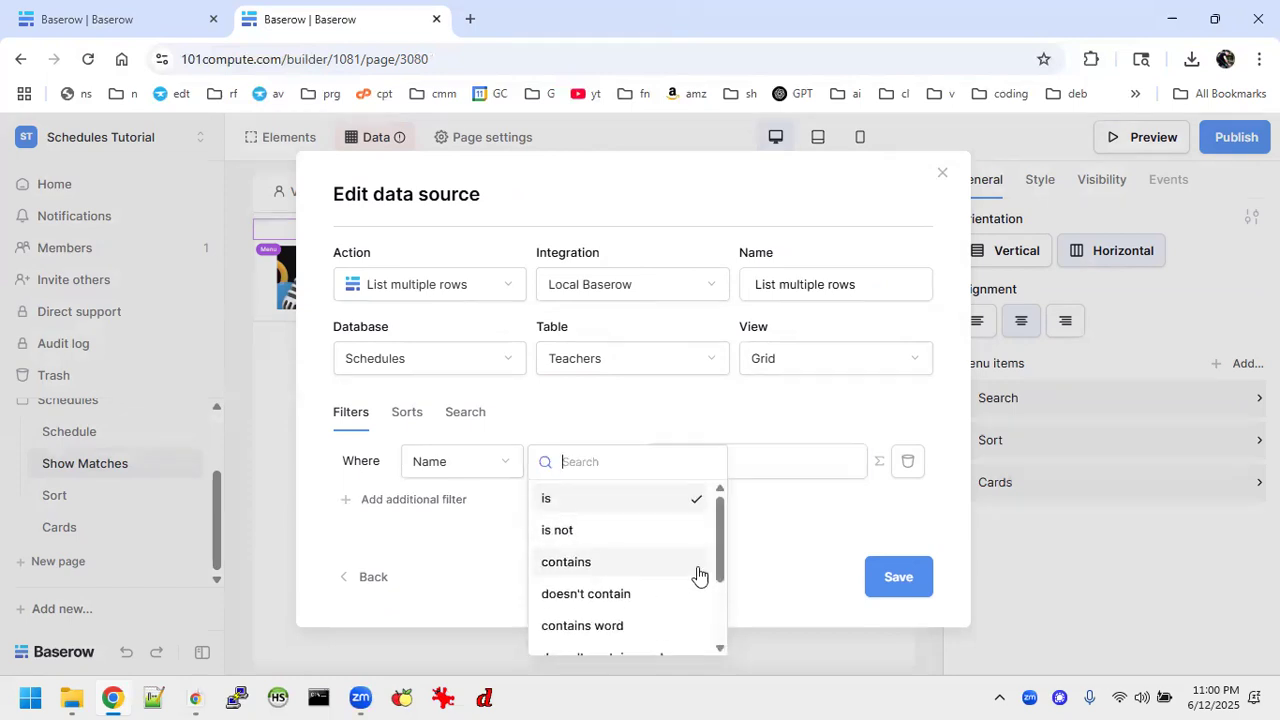
click(879, 470)
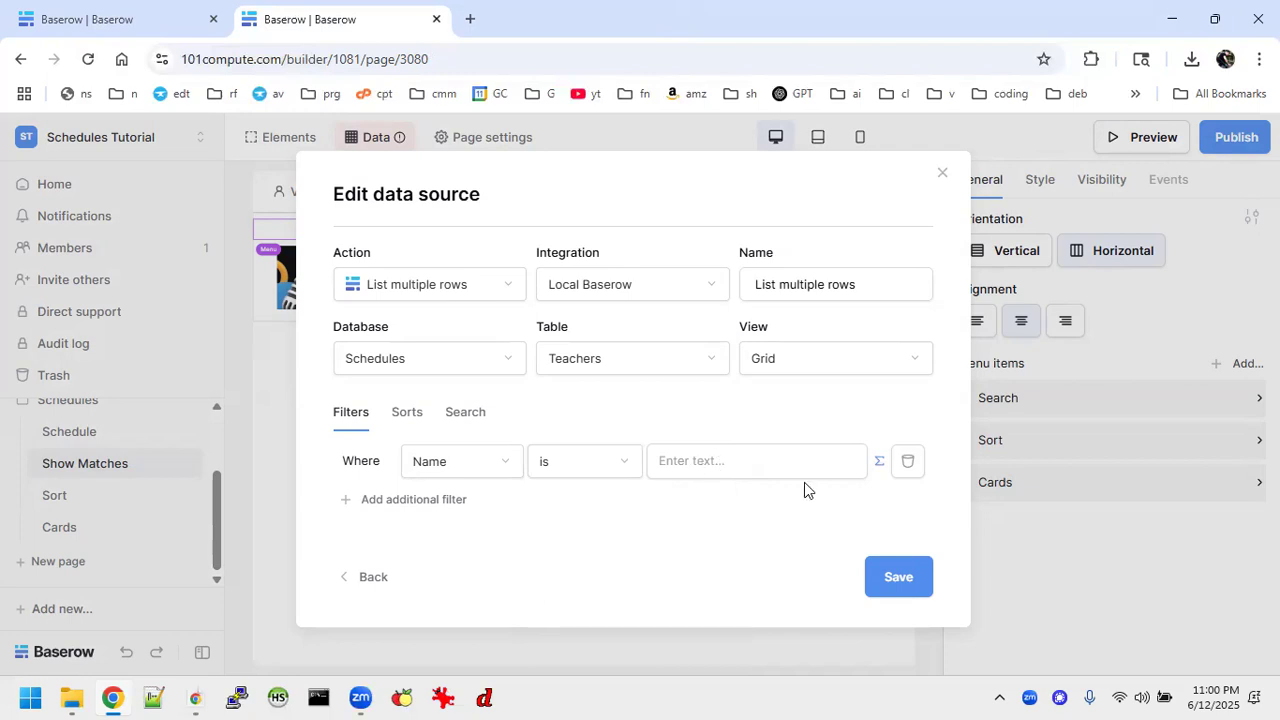
click(753, 465)
click(757, 537)
Add a second filter, and set the first filter to Availability has, leaving its value empty.
click(368, 503)
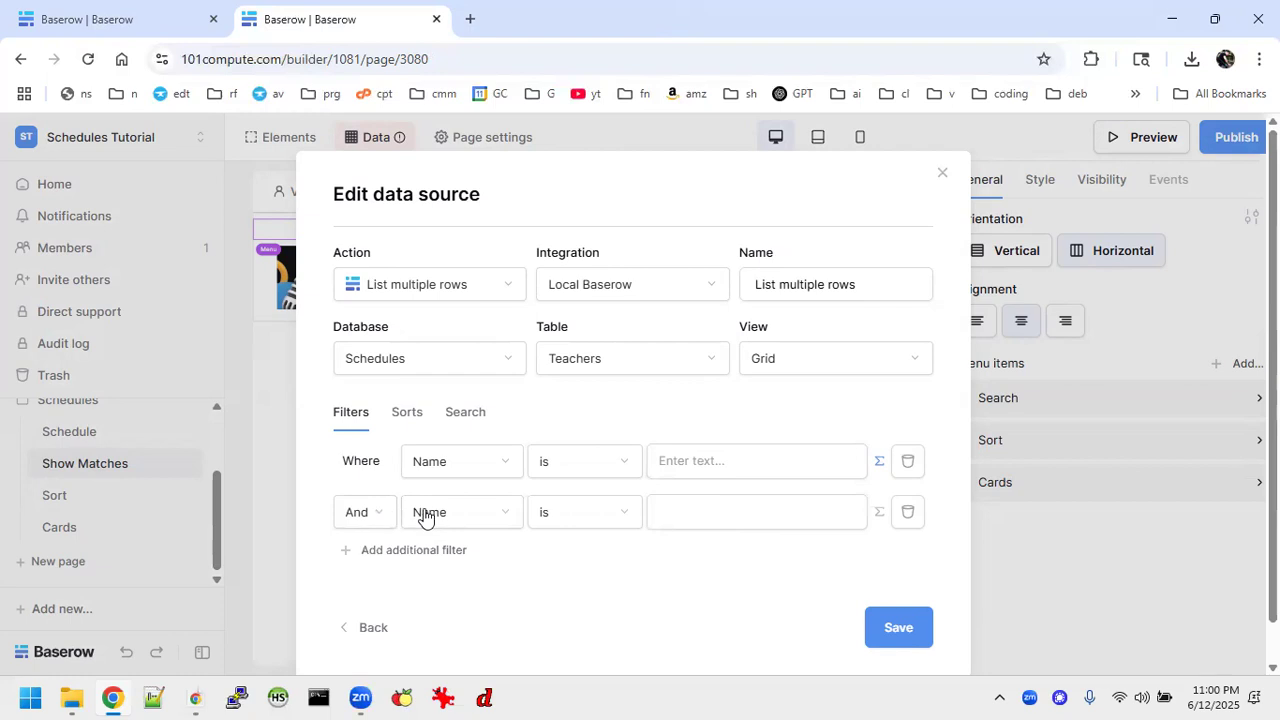
click(479, 514)
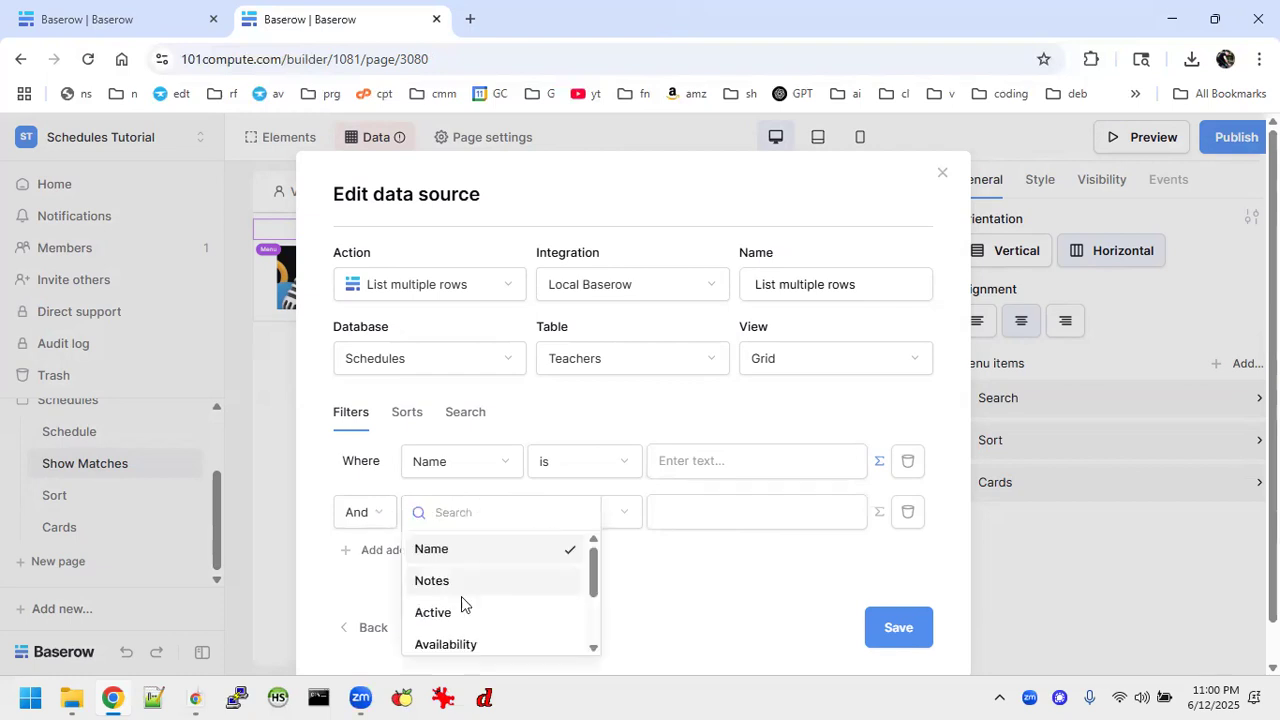
scroll(465, 610, down, 1)
scroll(465, 610, down, 2)
scroll(463, 608, up, 4)
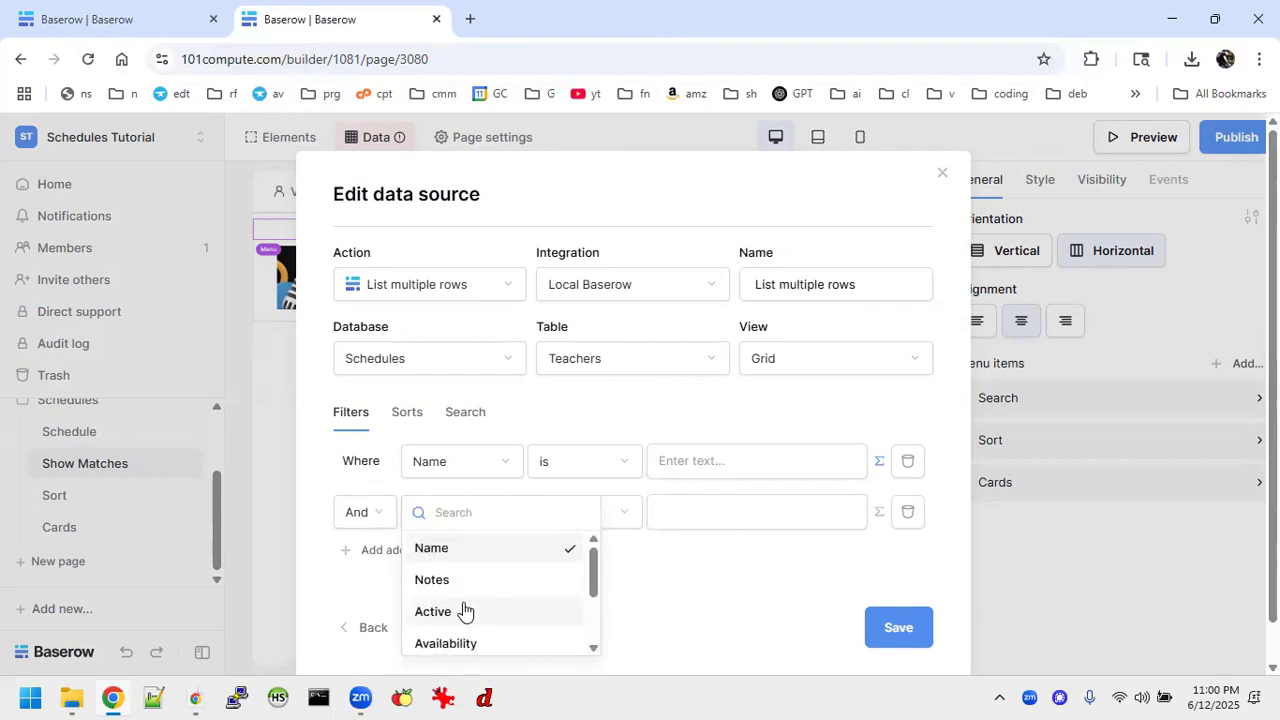
click(474, 462)
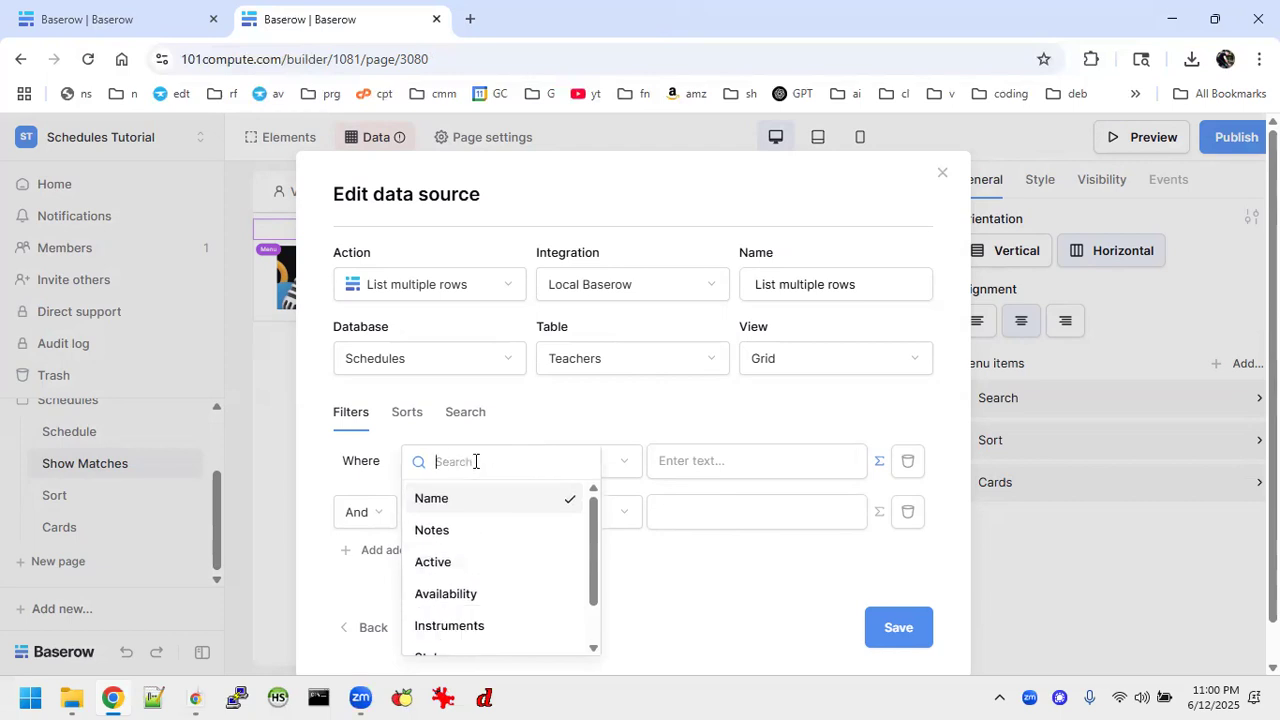
click(469, 594)
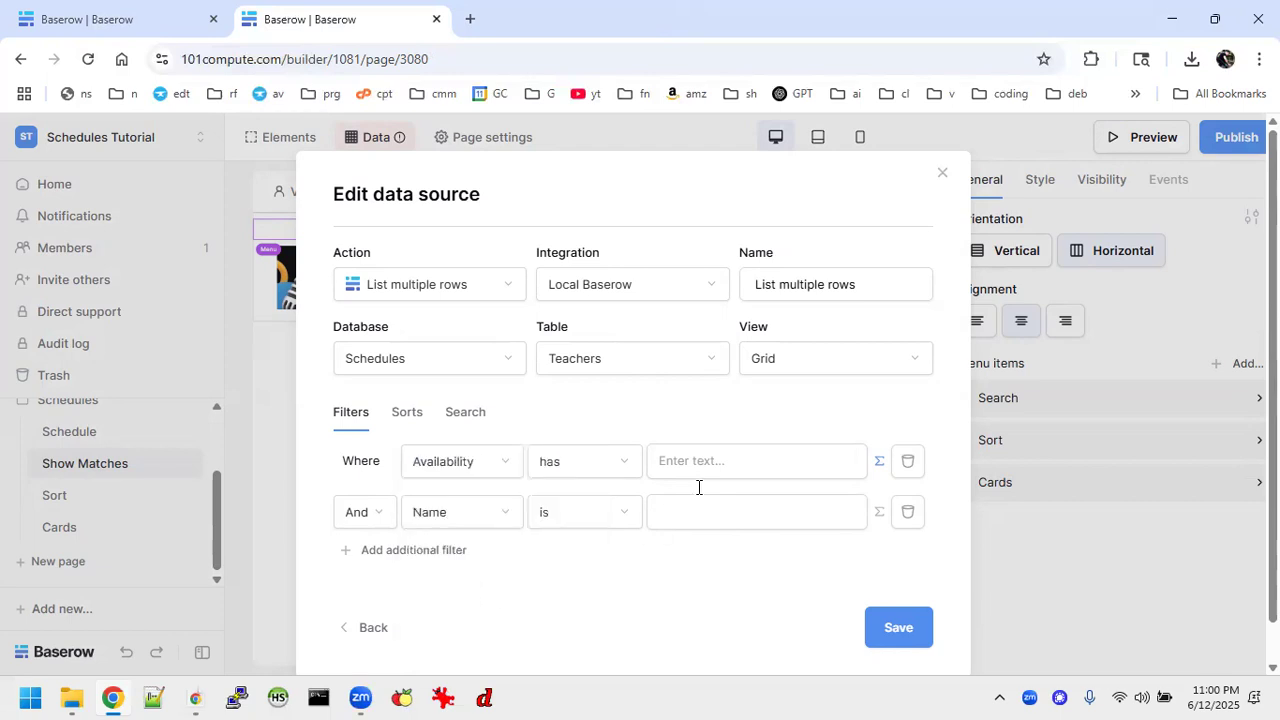
click(760, 455)
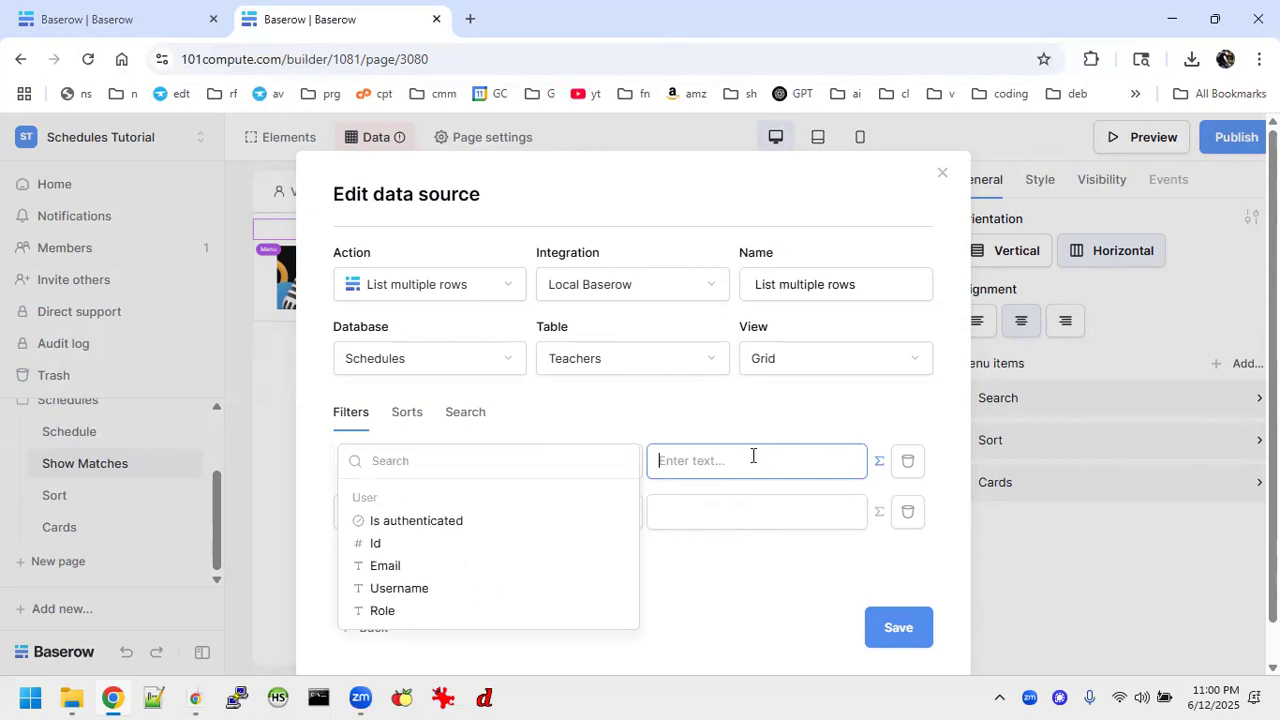
click(700, 510)
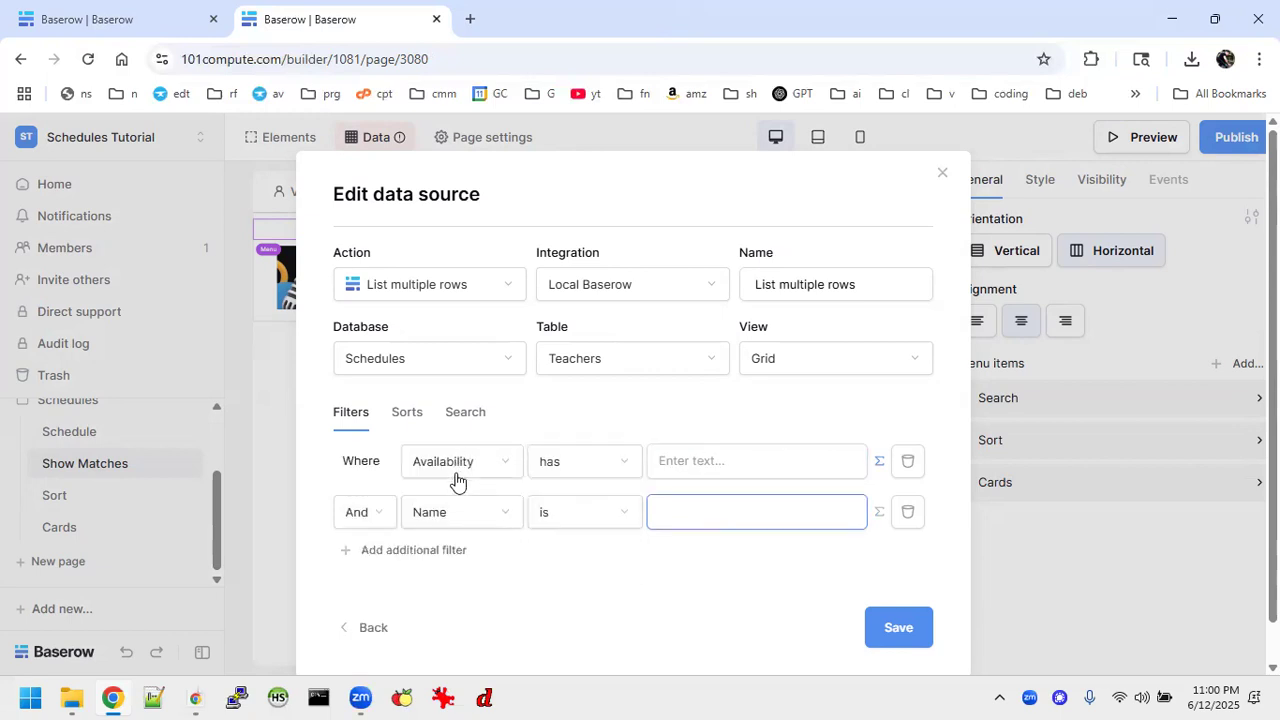
Set the second filter's field to Instruments with the has operator.
click(490, 520)
scroll(477, 594, down, 3)
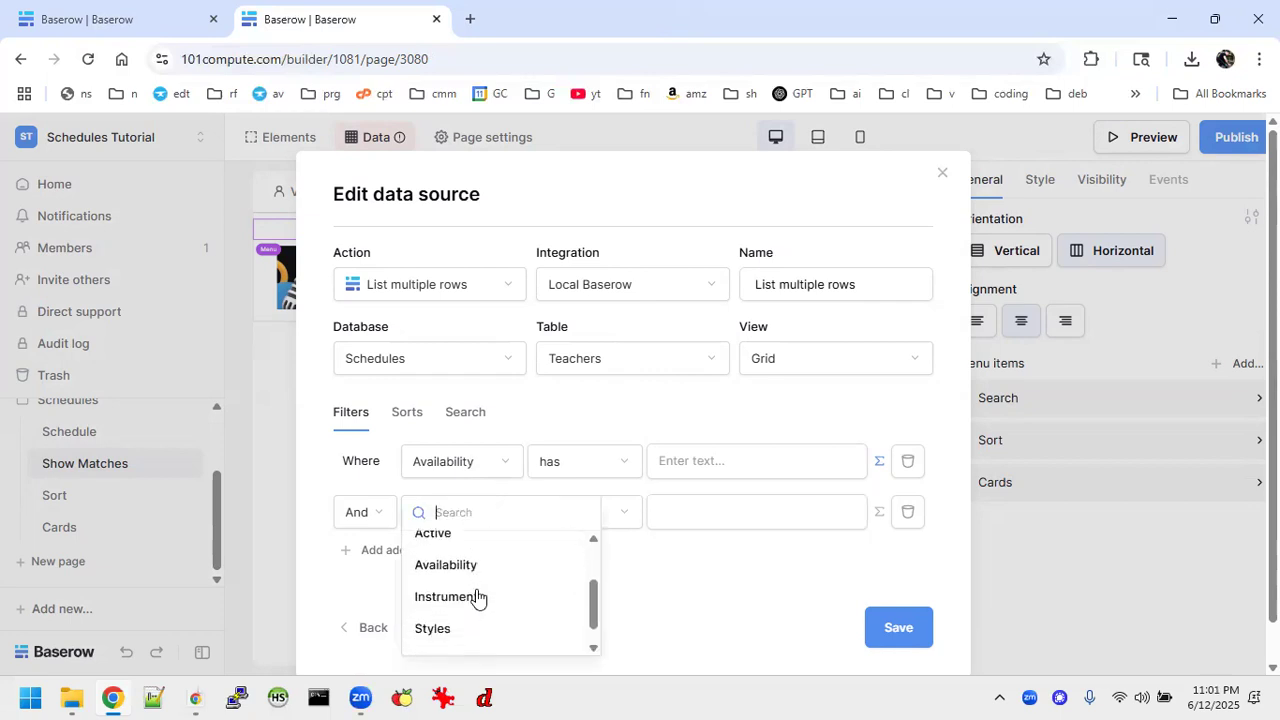
click(468, 575)
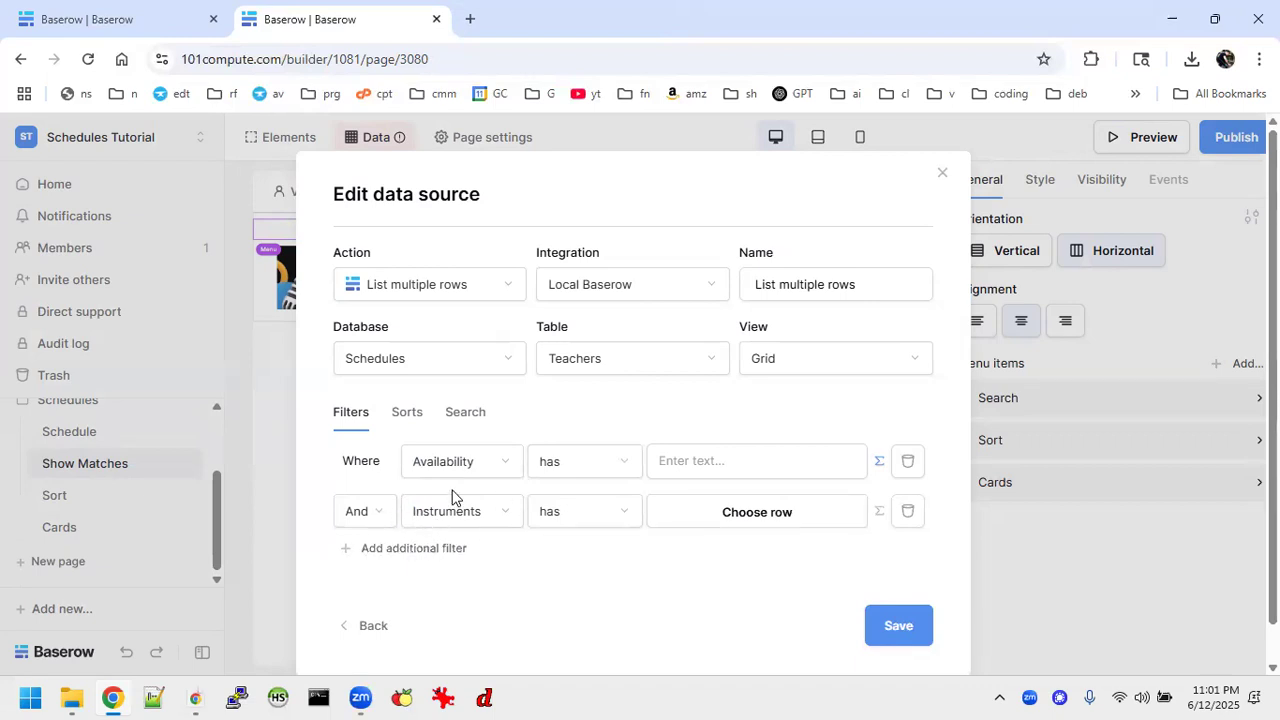
Add a third filter for Styles with the has operator, save the data source, and return to the page.
click(405, 549)
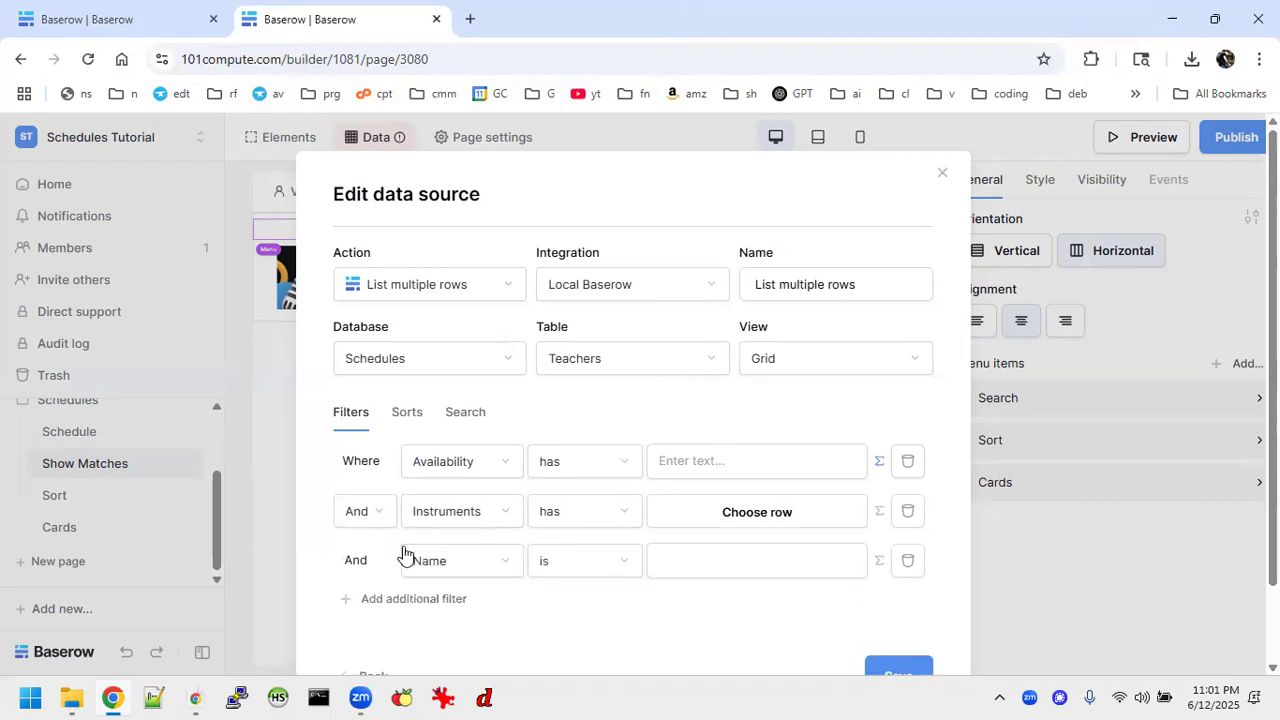
click(466, 568)
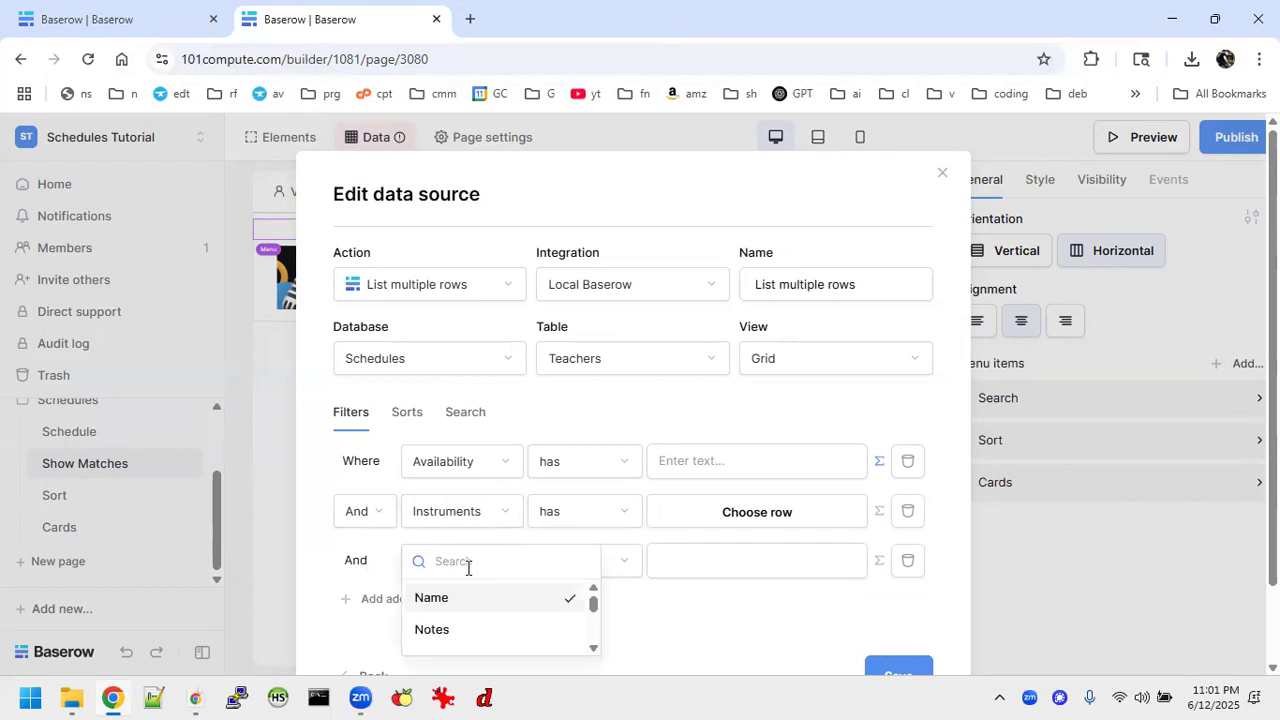
scroll(470, 626, down, 5)
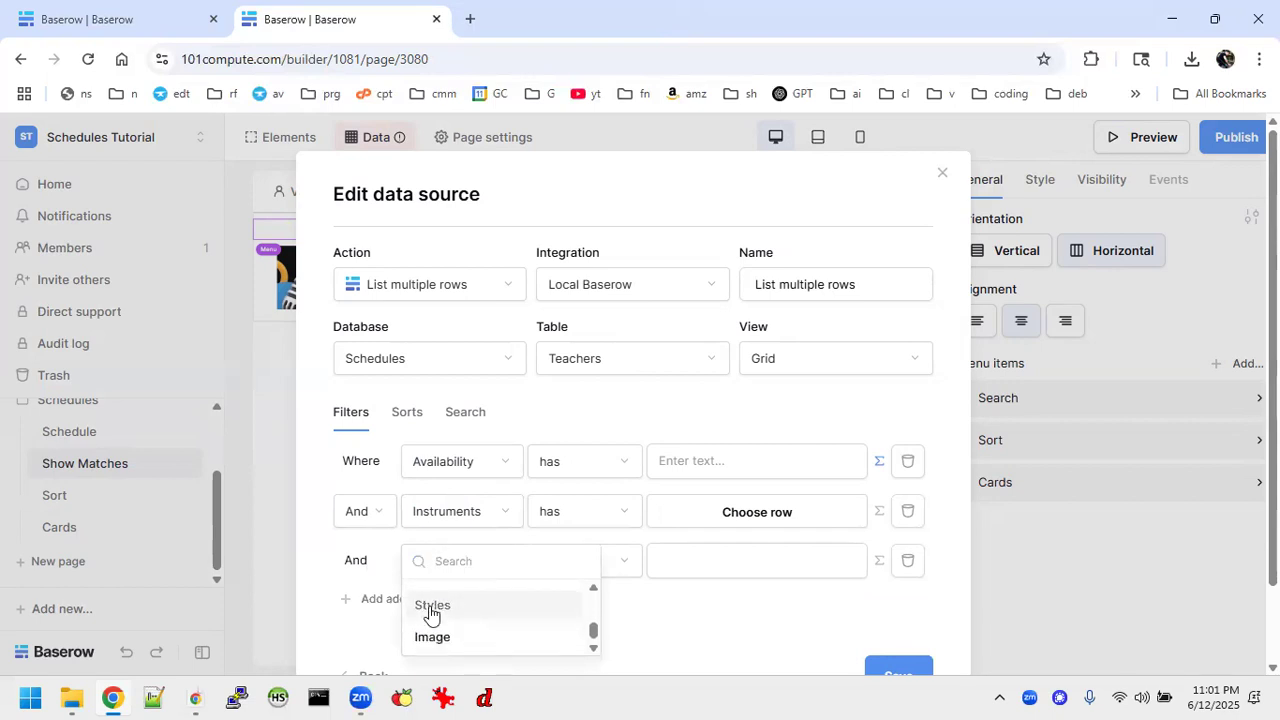
click(430, 606)
scroll(860, 526, down, 2)
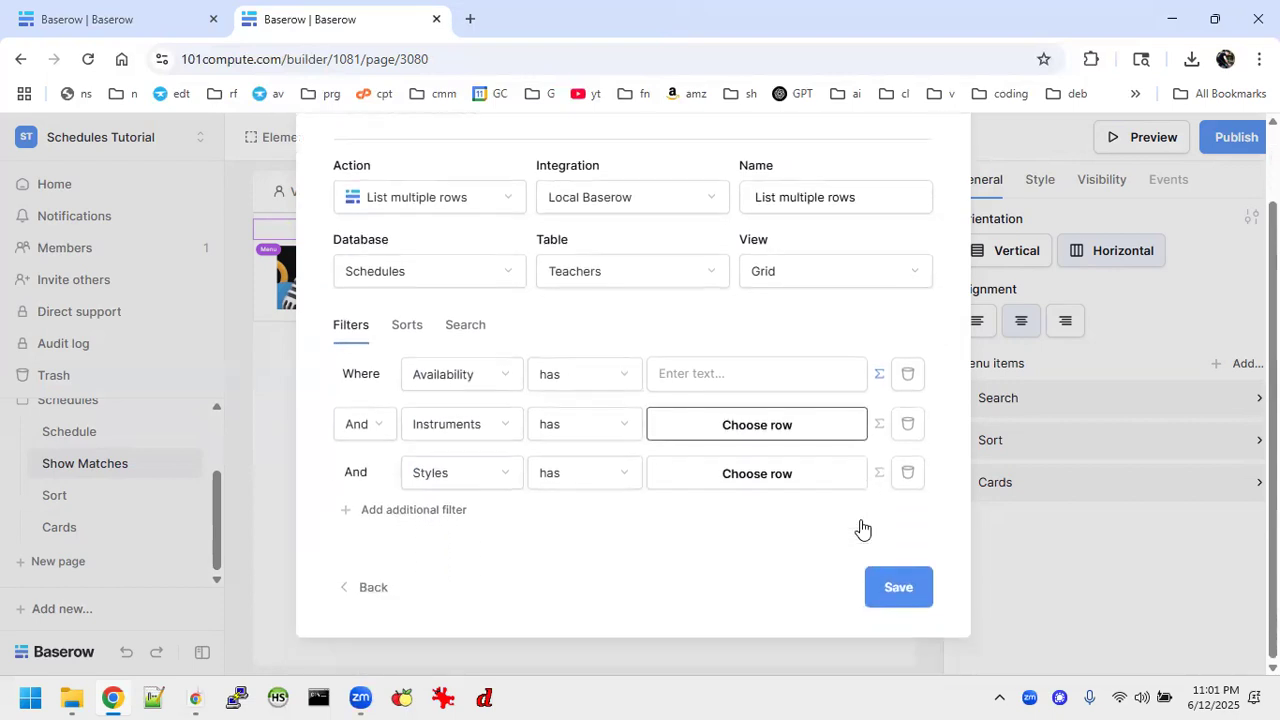
click(890, 582)
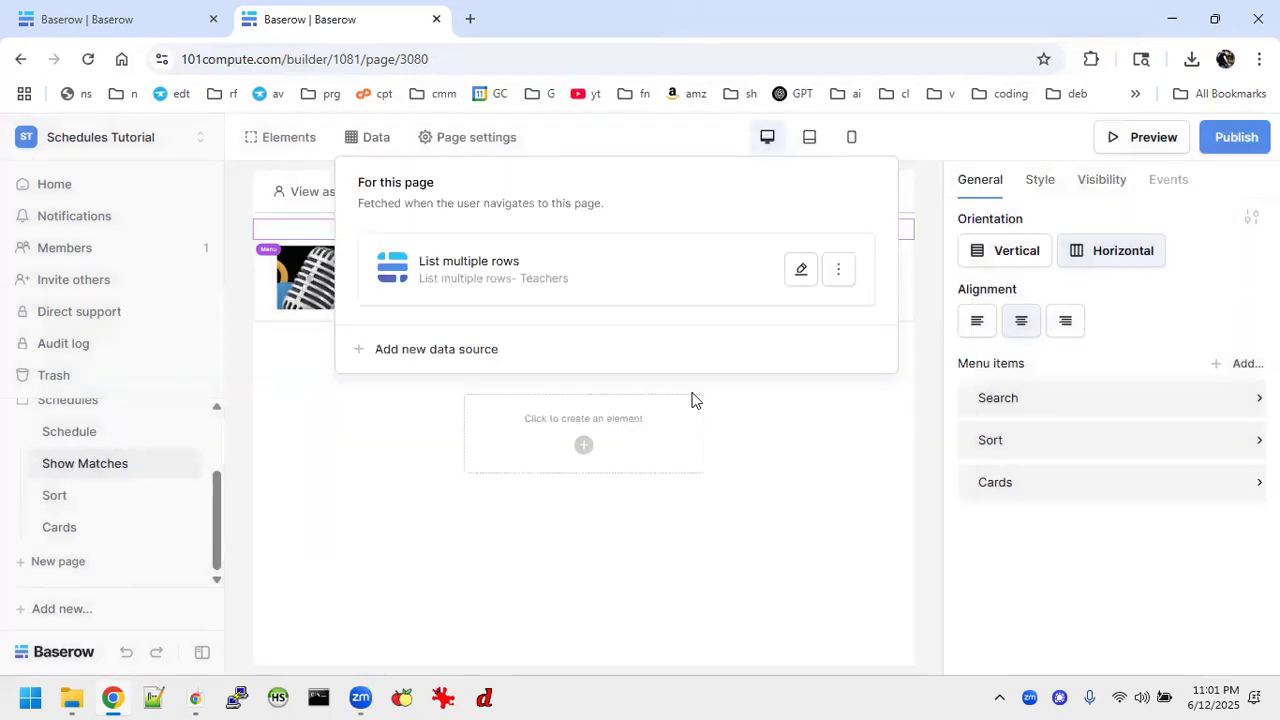
click(783, 488)
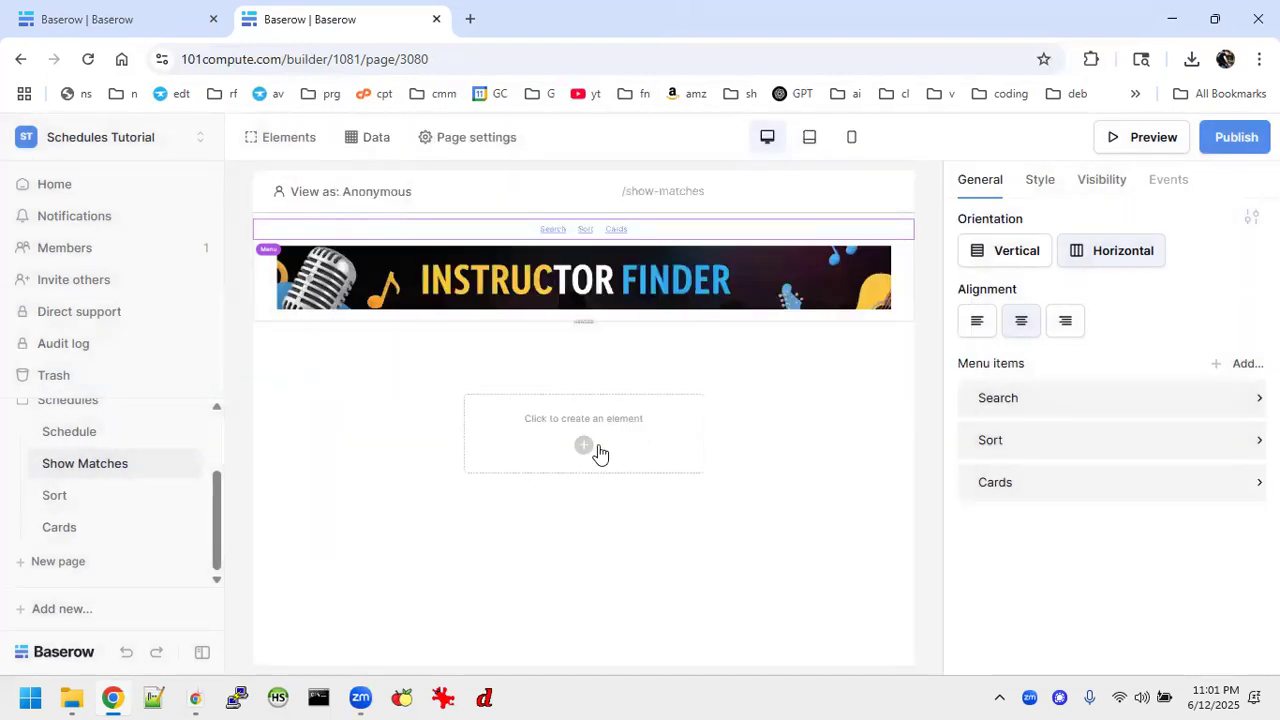
Add a Table element below the header on the Show Matches page and bind it to the List multiple rows data source.
click(588, 446)
scroll(628, 400, down, 7)
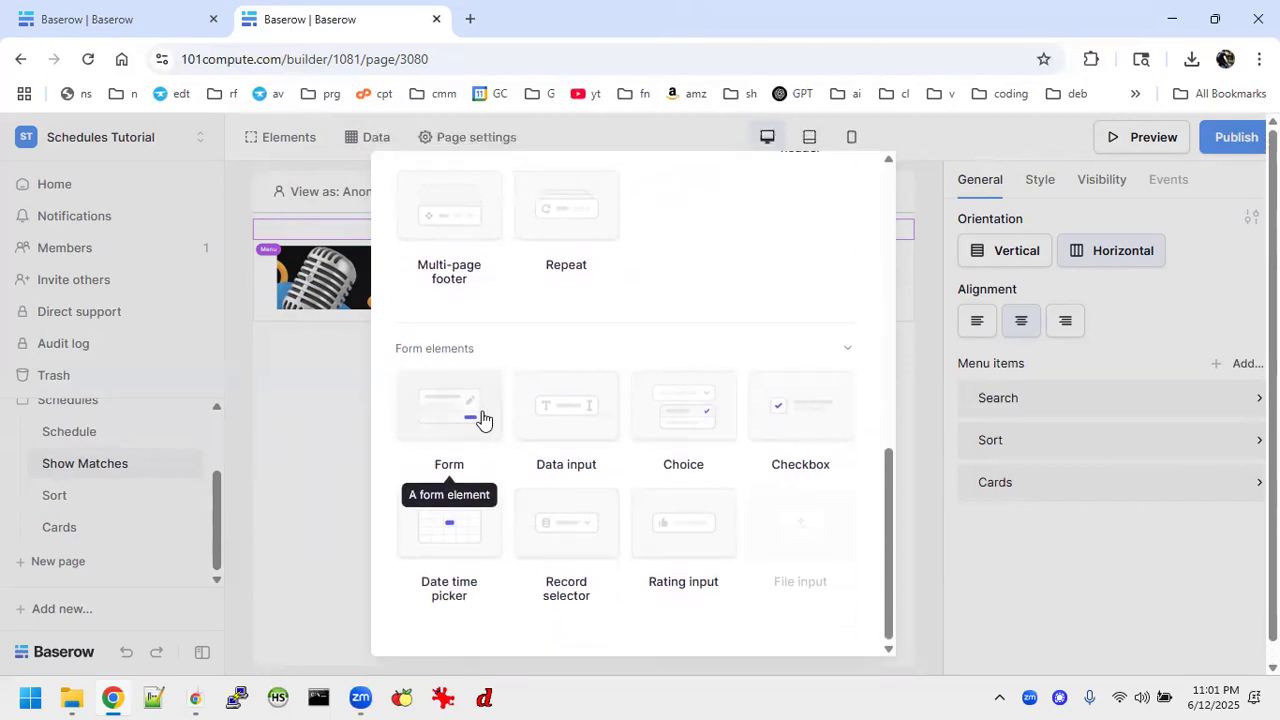
scroll(528, 337, up, 5)
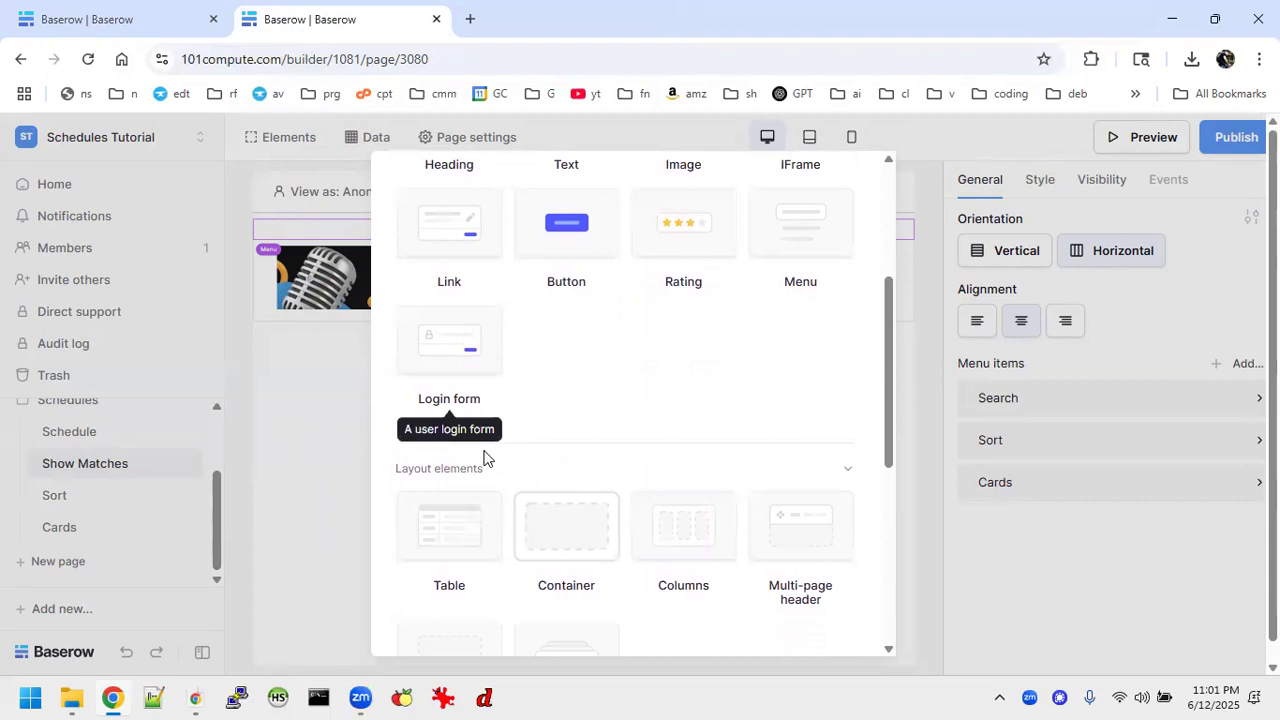
click(467, 526)
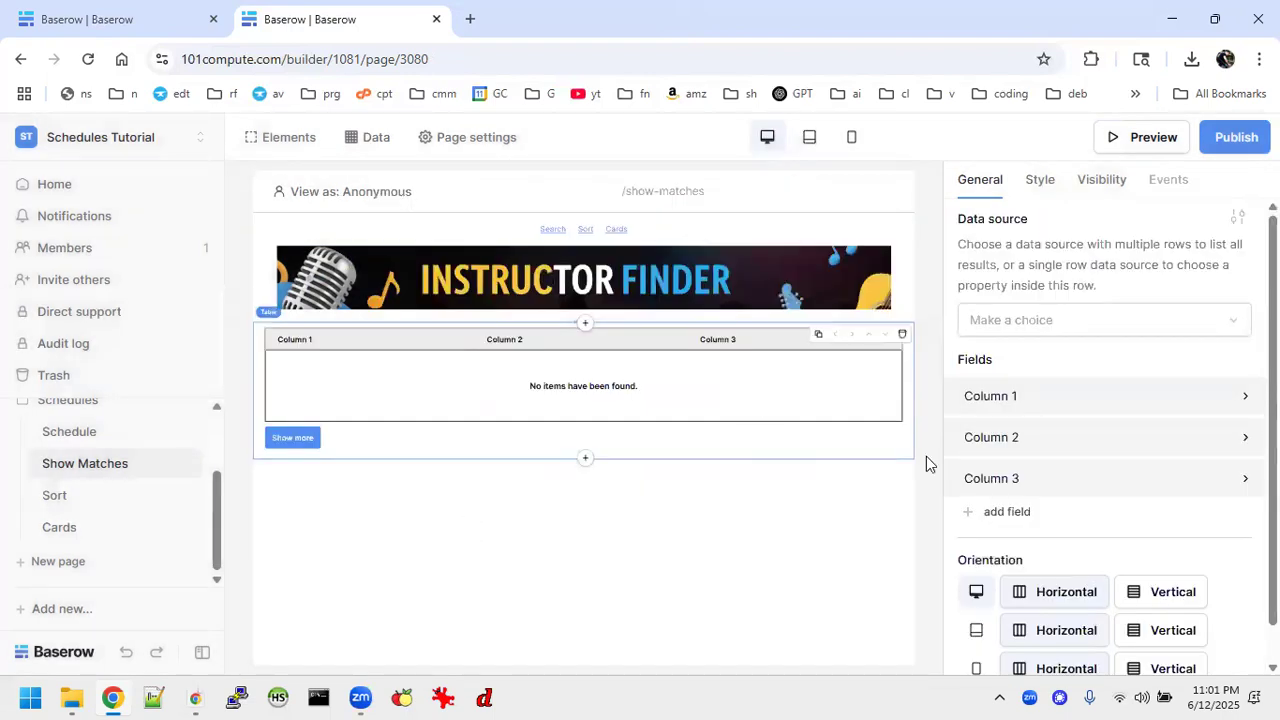
click(1068, 322)
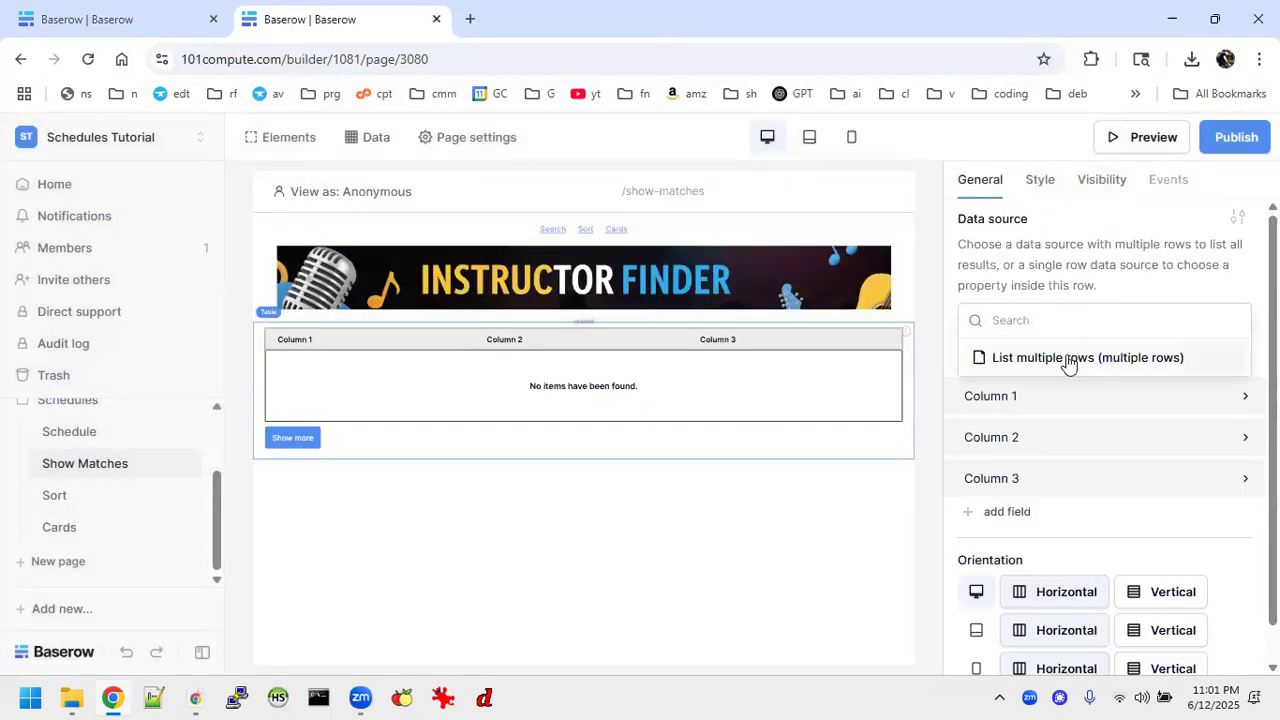
click(1071, 360)
scroll(1143, 433, down, 4)
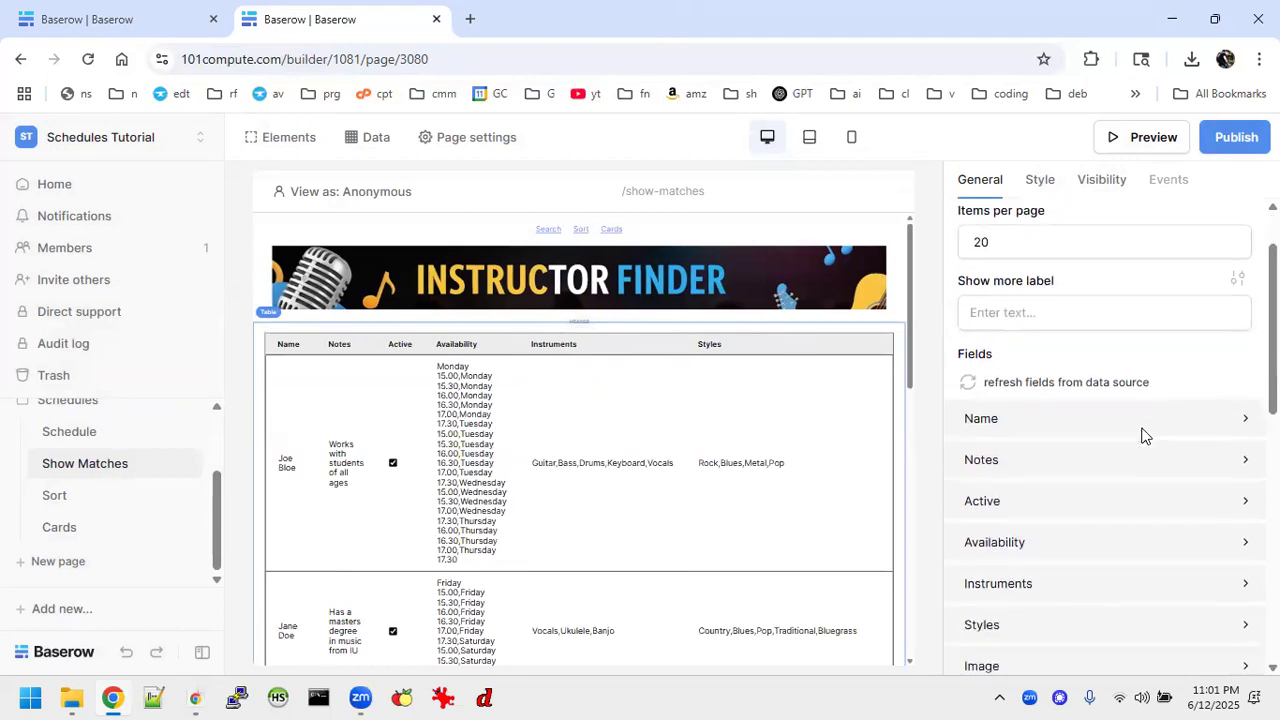
Review the table element's field list, orientation and user action options, and look through the listed teachers on the Show Matches page.
scroll(1143, 433, down, 3)
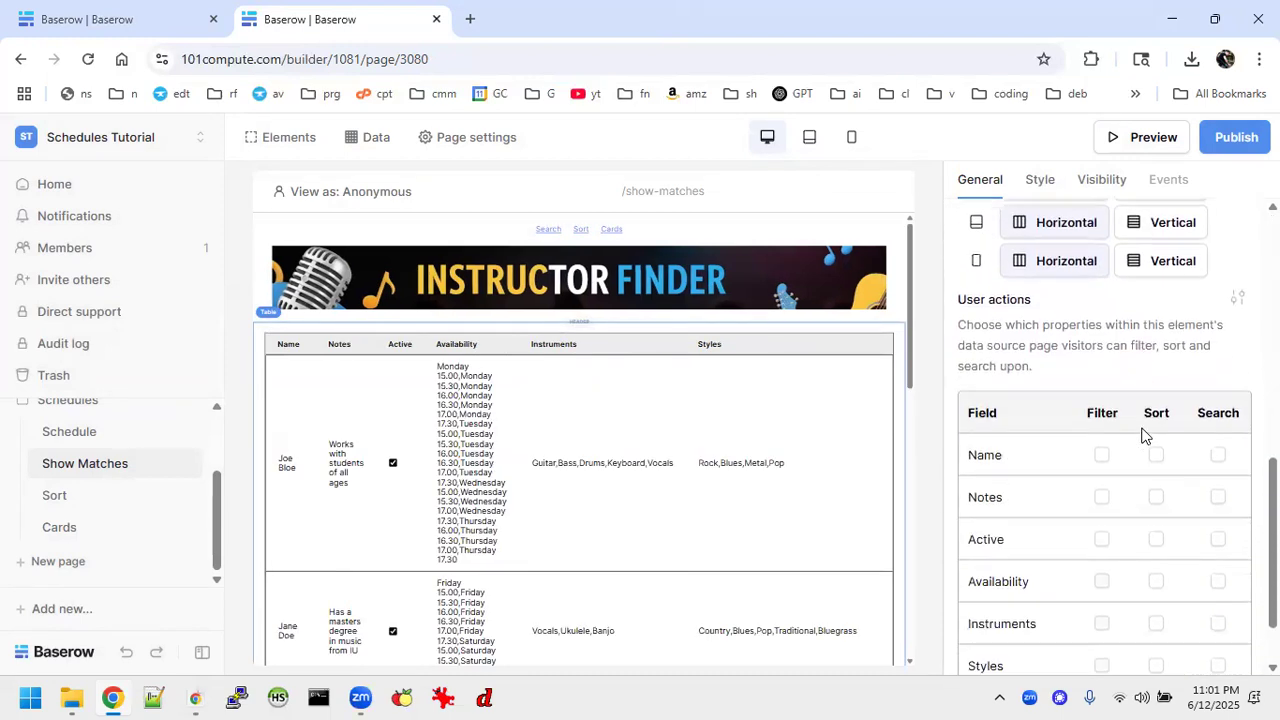
scroll(1143, 433, up, 5)
scroll(1143, 433, up, 1)
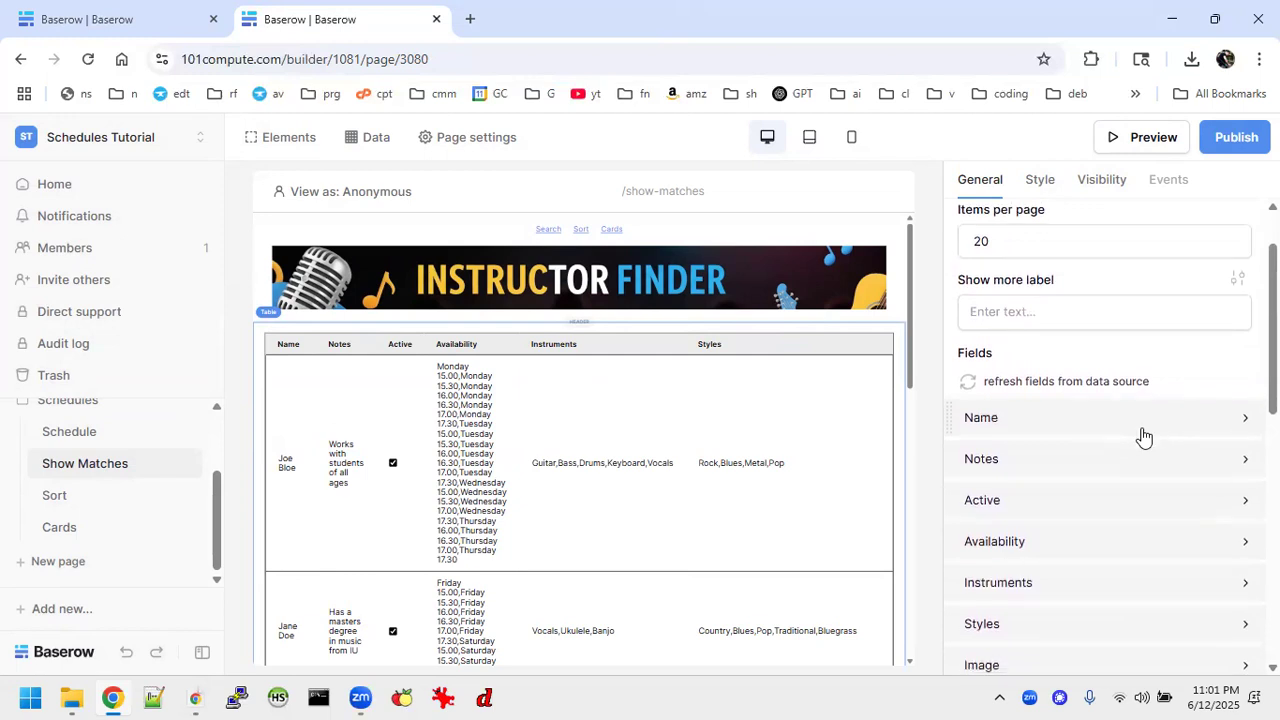
scroll(1143, 433, down, 2)
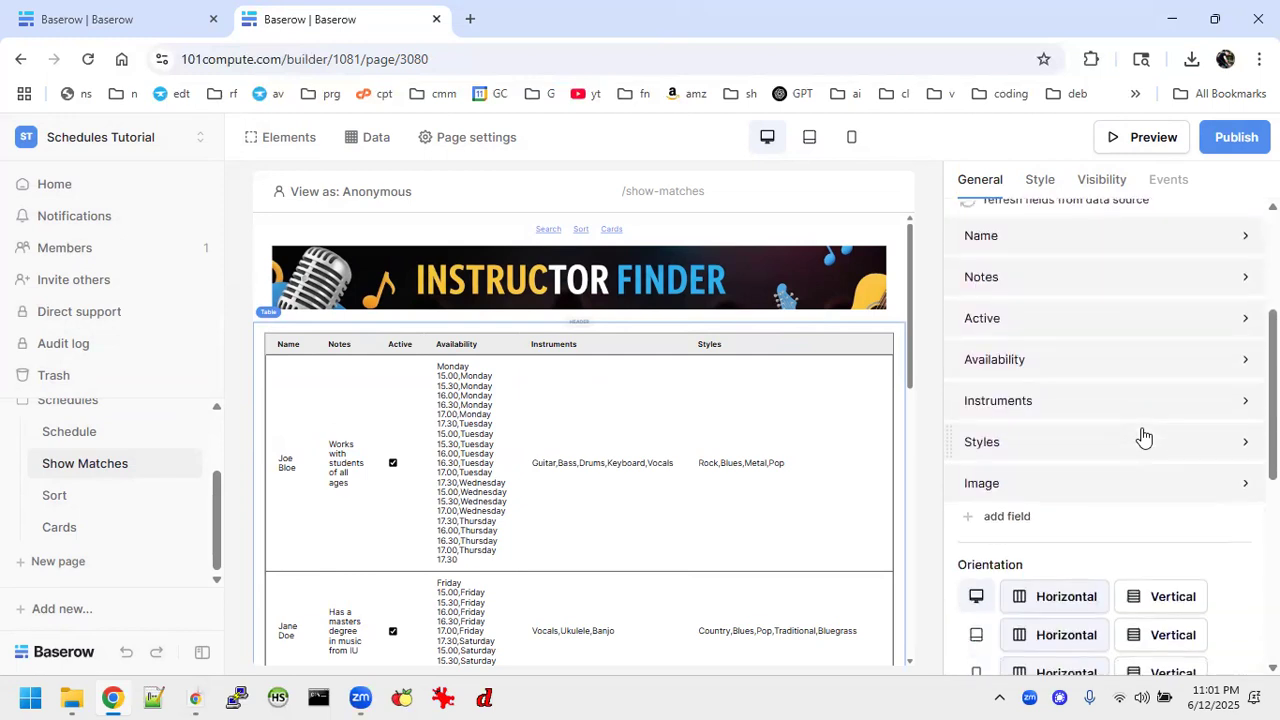
click(1120, 500)
click(1120, 500)
scroll(1120, 502, down, 2)
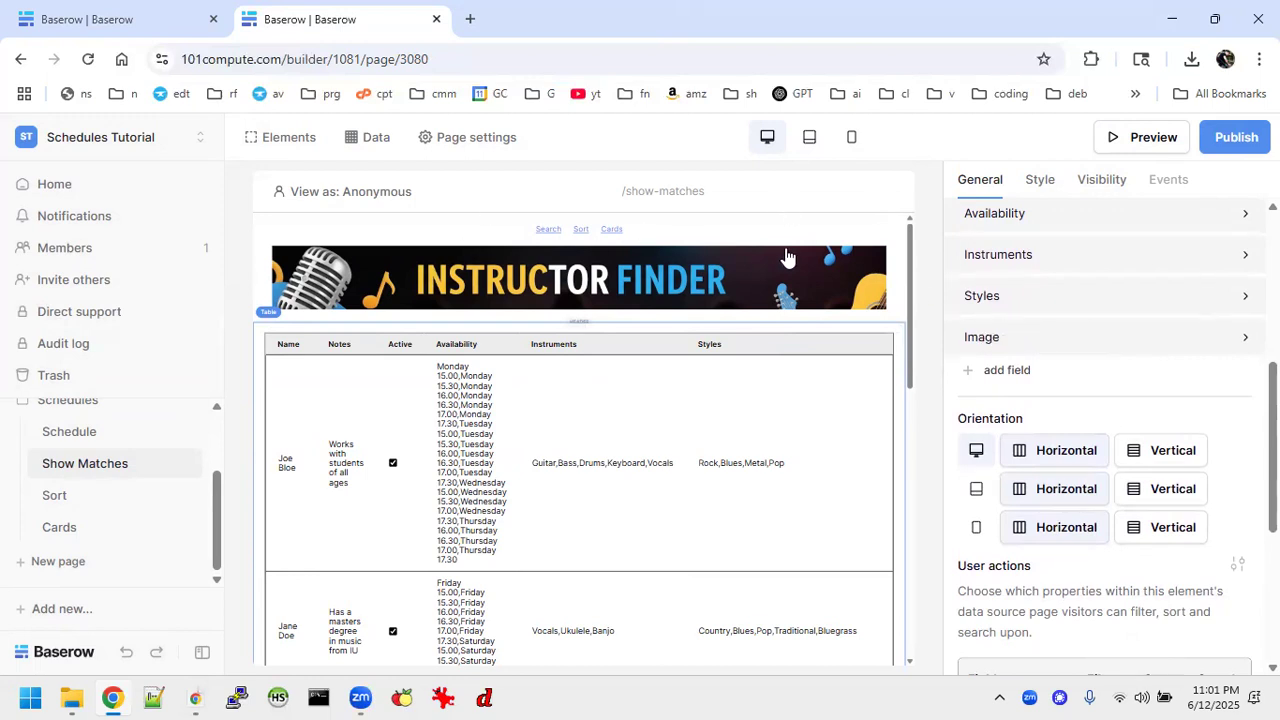
scroll(765, 484, down, 8)
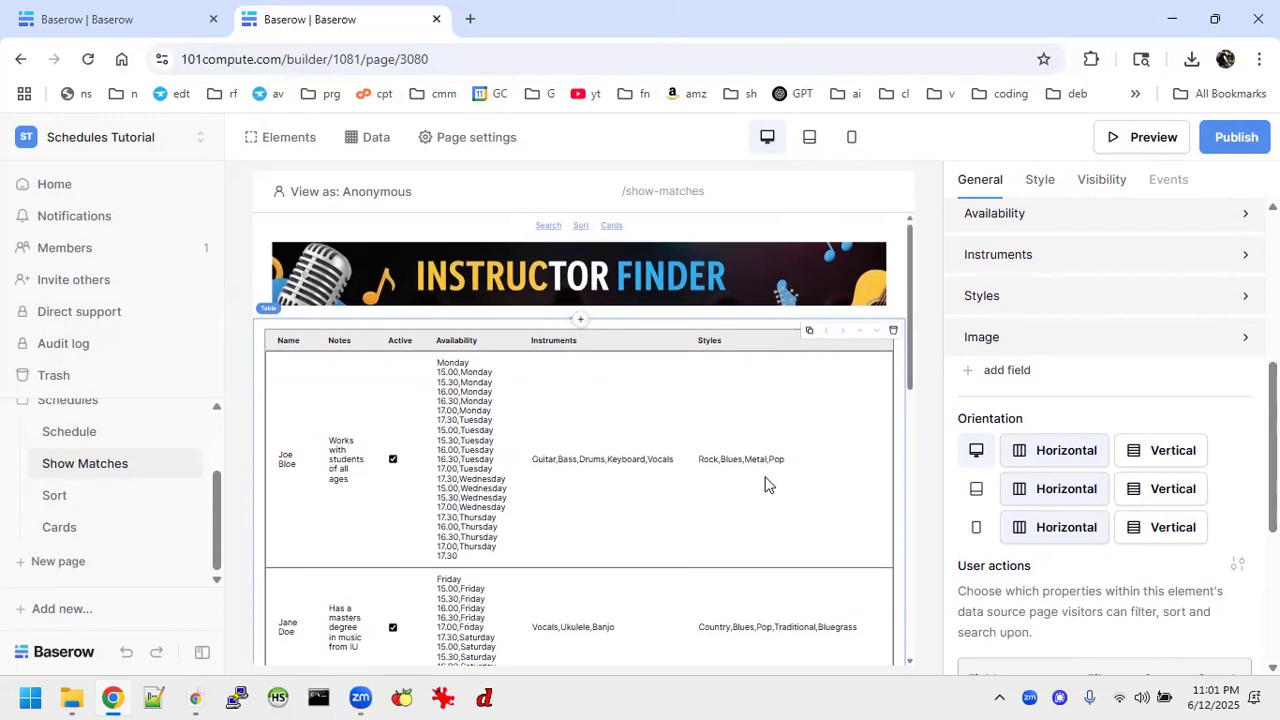
scroll(765, 484, down, 2)
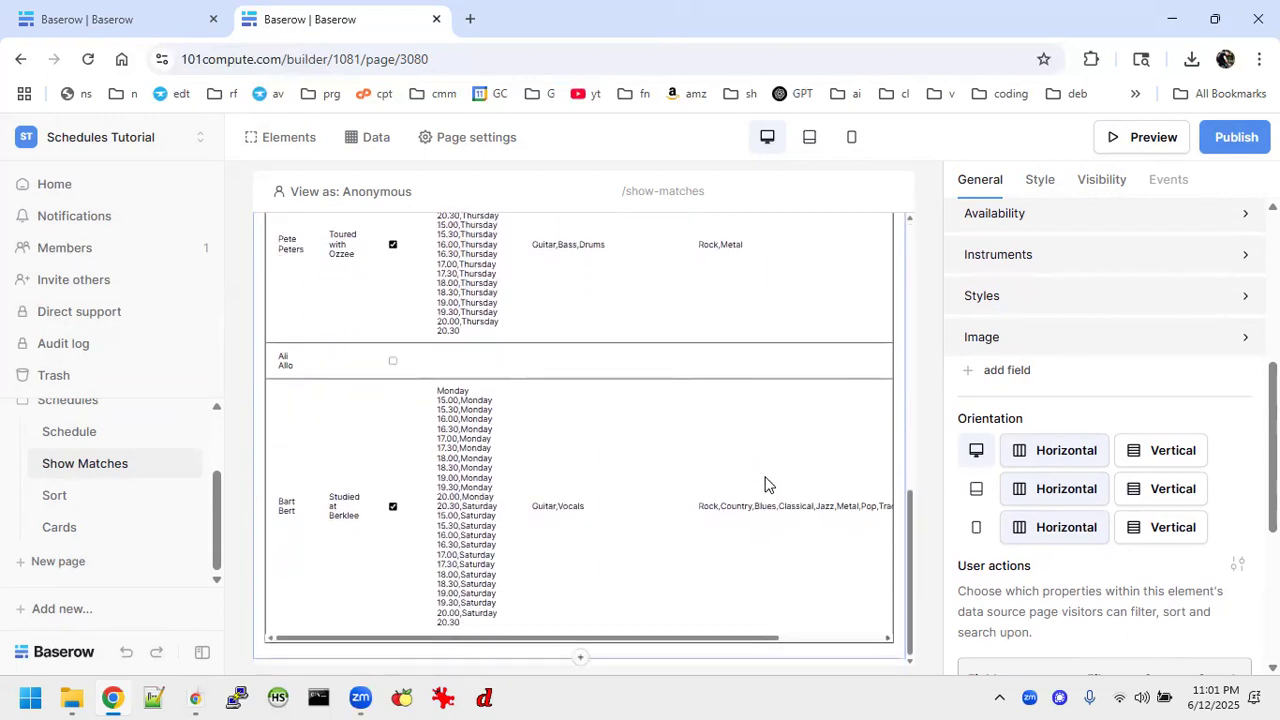
drag(911, 510, 908, 194)
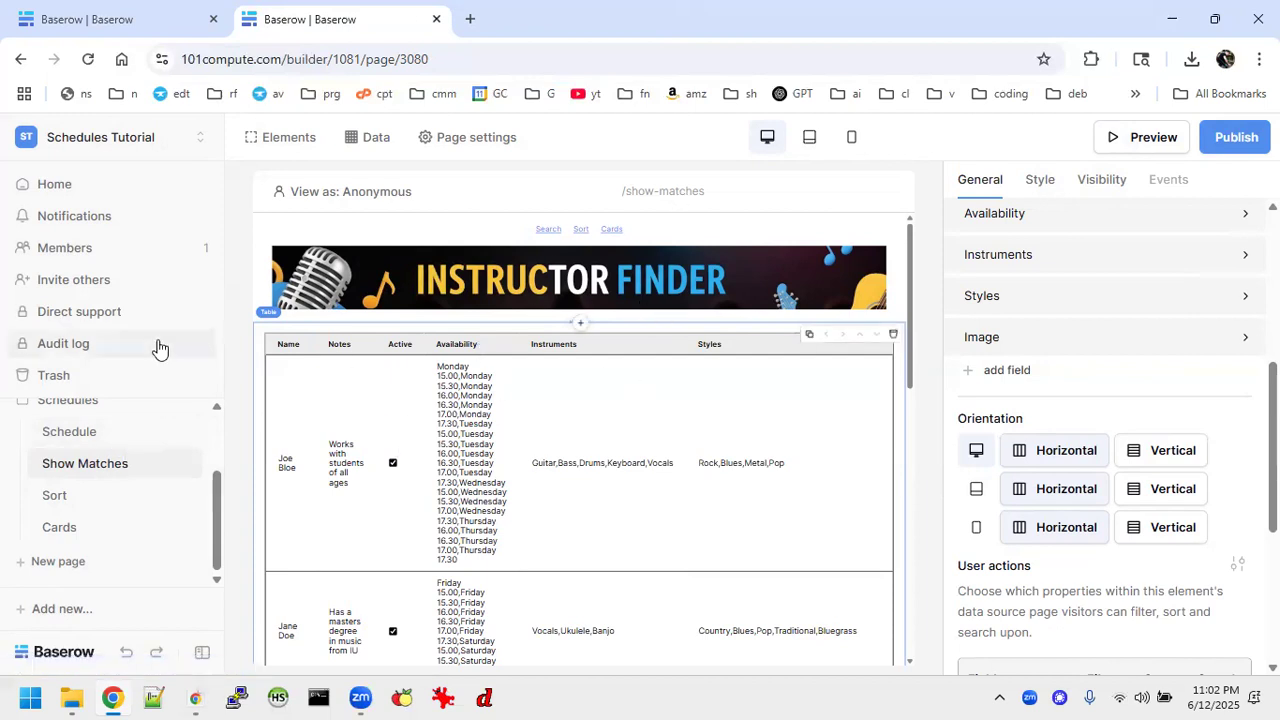
Open the tutorial's Schedule page, and copy the intro text below the Search heading from the finished app's Schedule page.
click(80, 441)
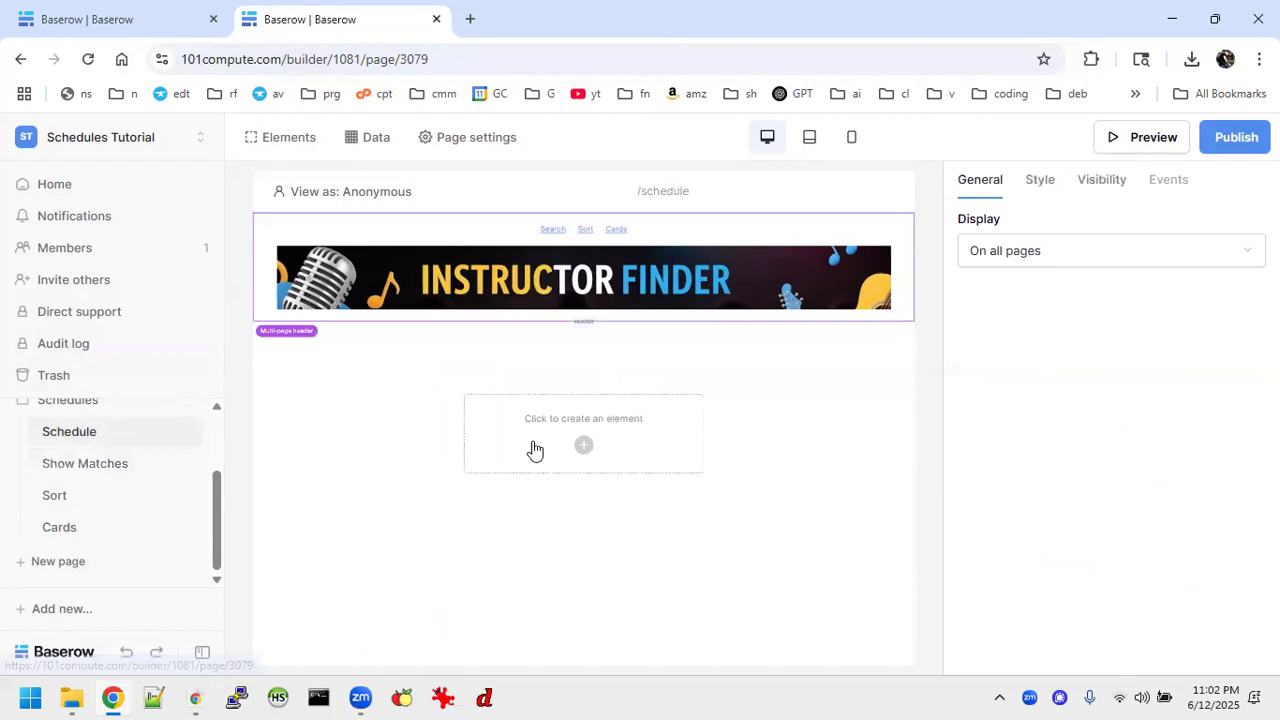
click(200, 8)
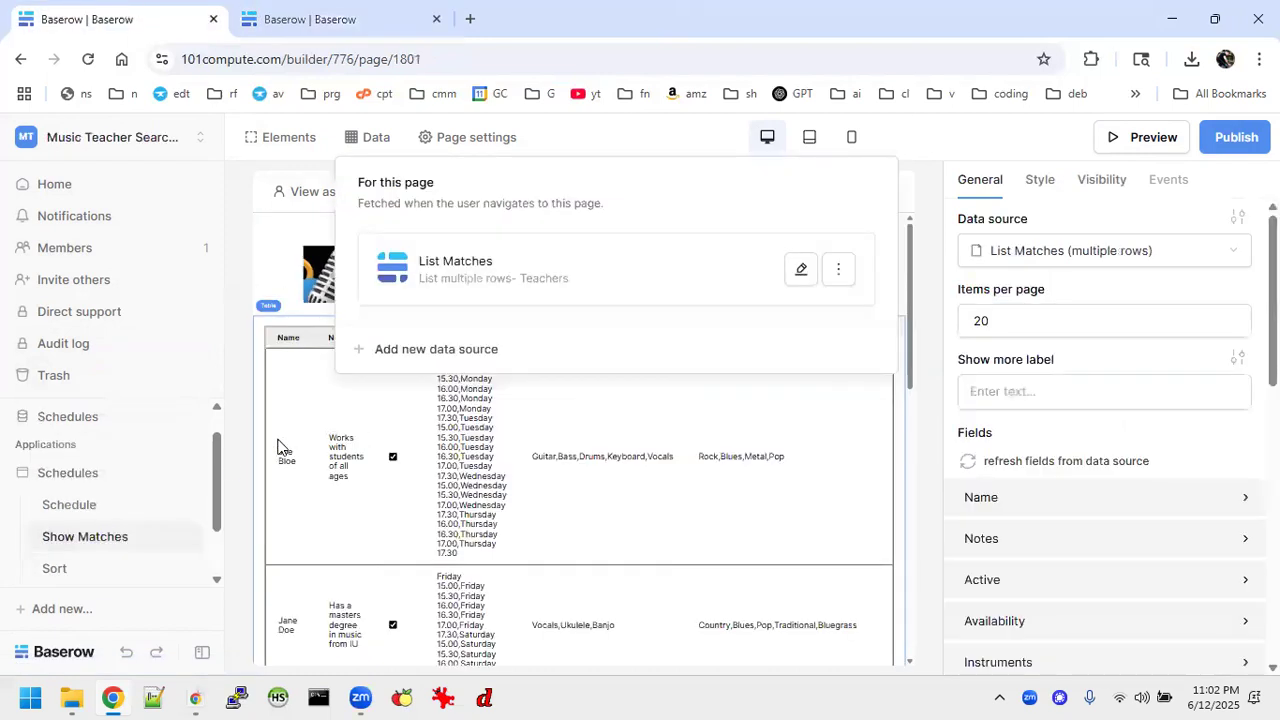
click(77, 502)
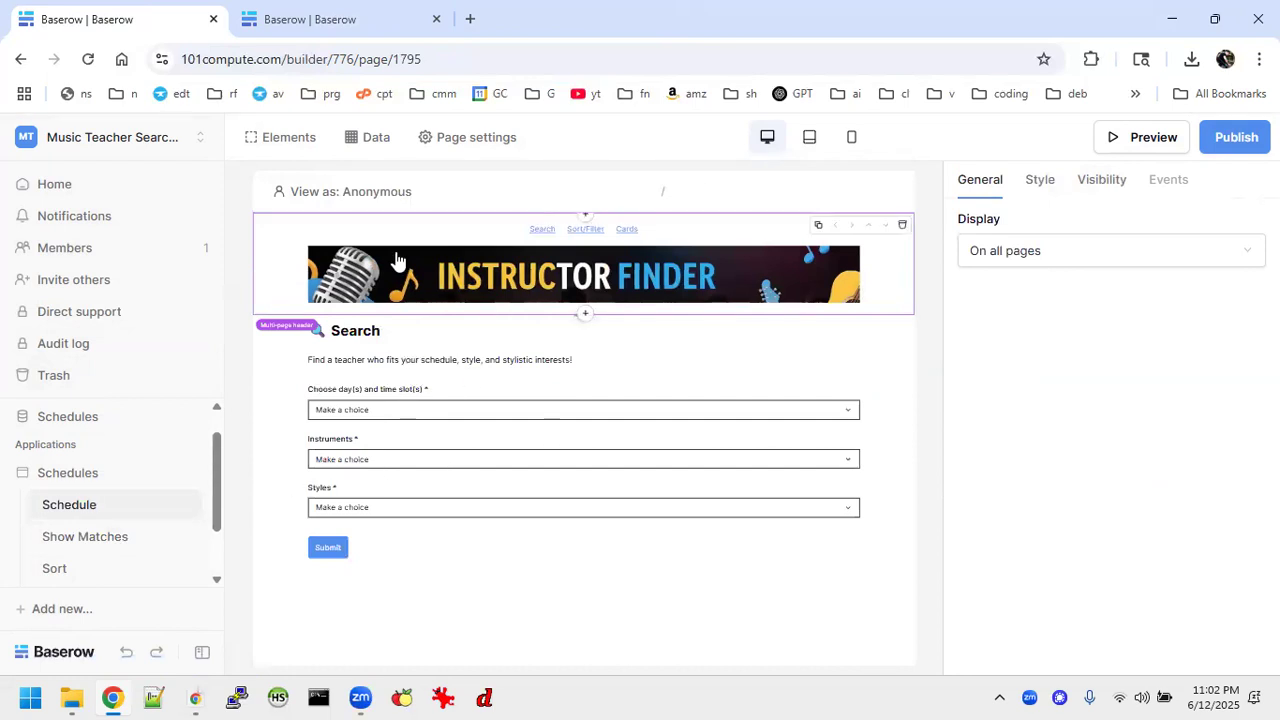
click(367, 362)
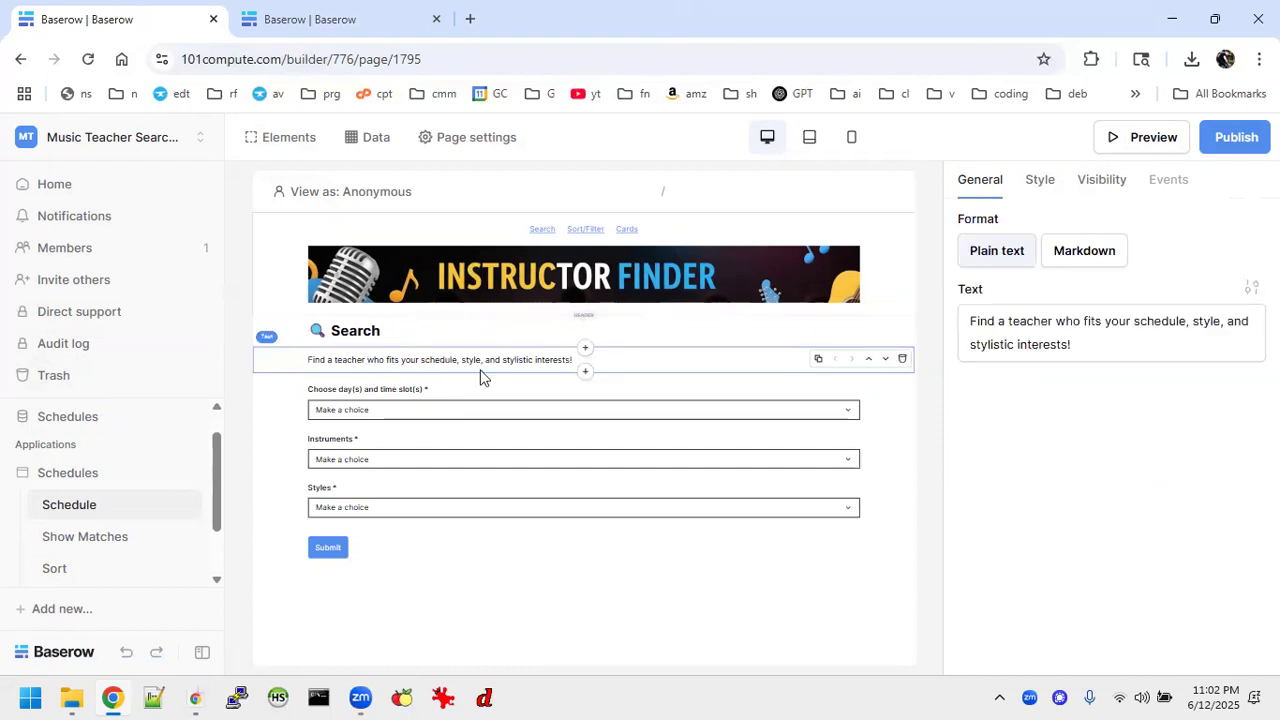
drag(1102, 352, 925, 323)
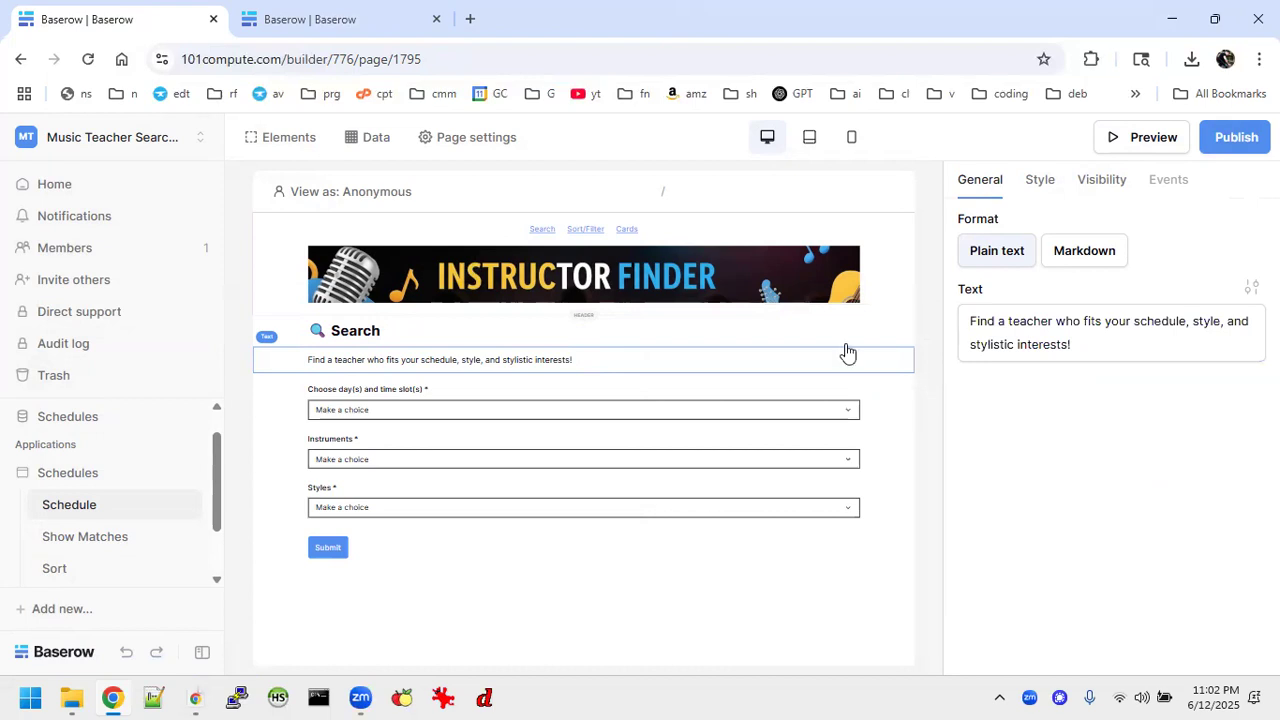
drag(1109, 354, 967, 320)
key(ctrl+c)
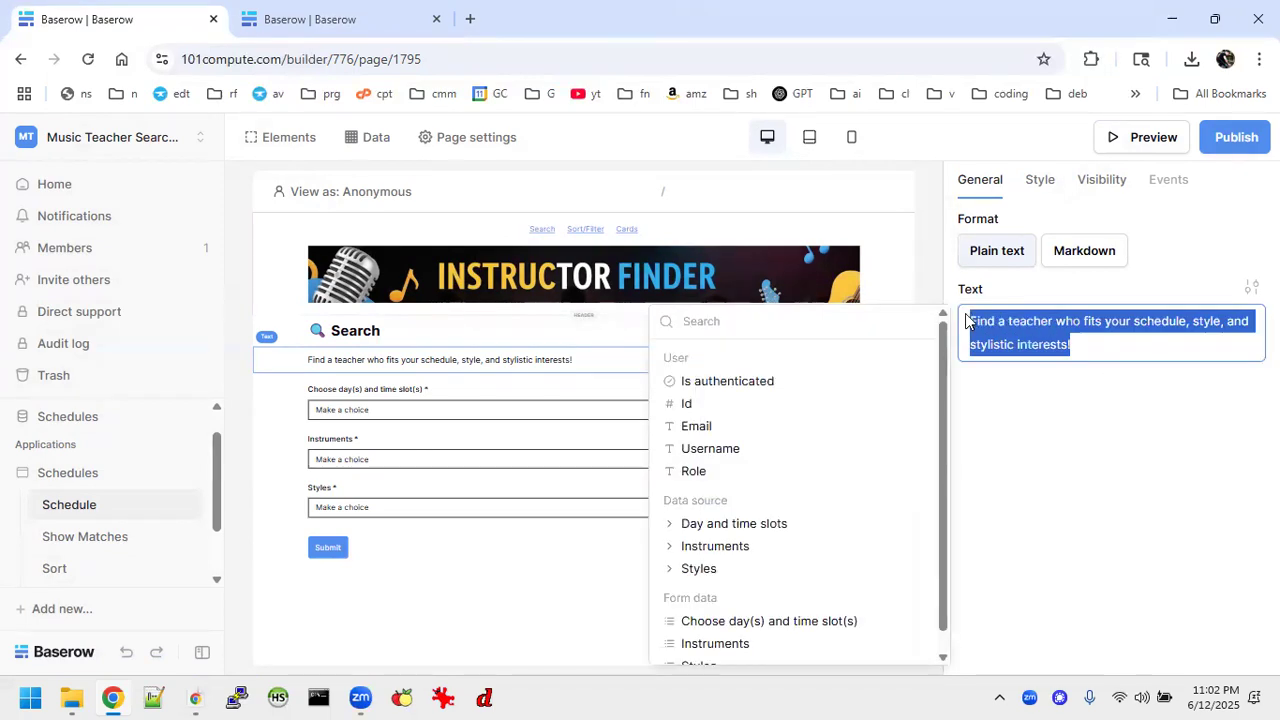
click(1220, 486)
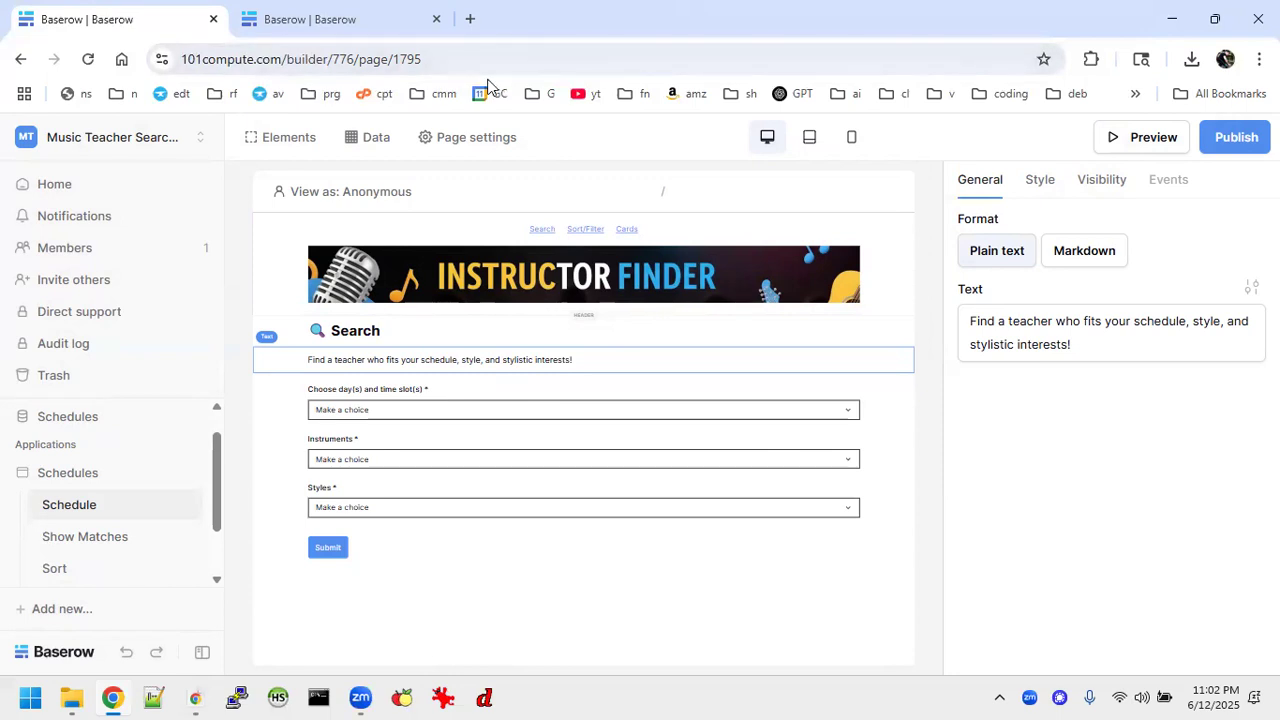
Return to the tutorial app and add a Form element to the empty Schedule page.
click(378, 17)
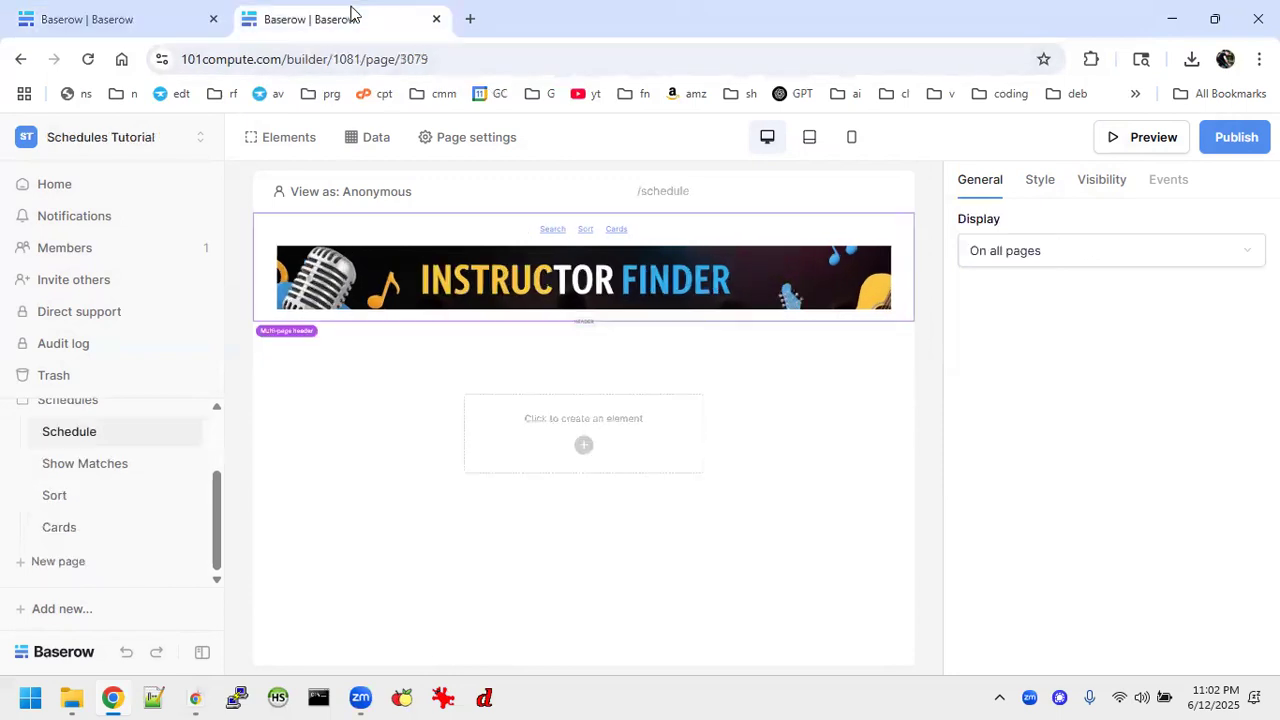
click(583, 446)
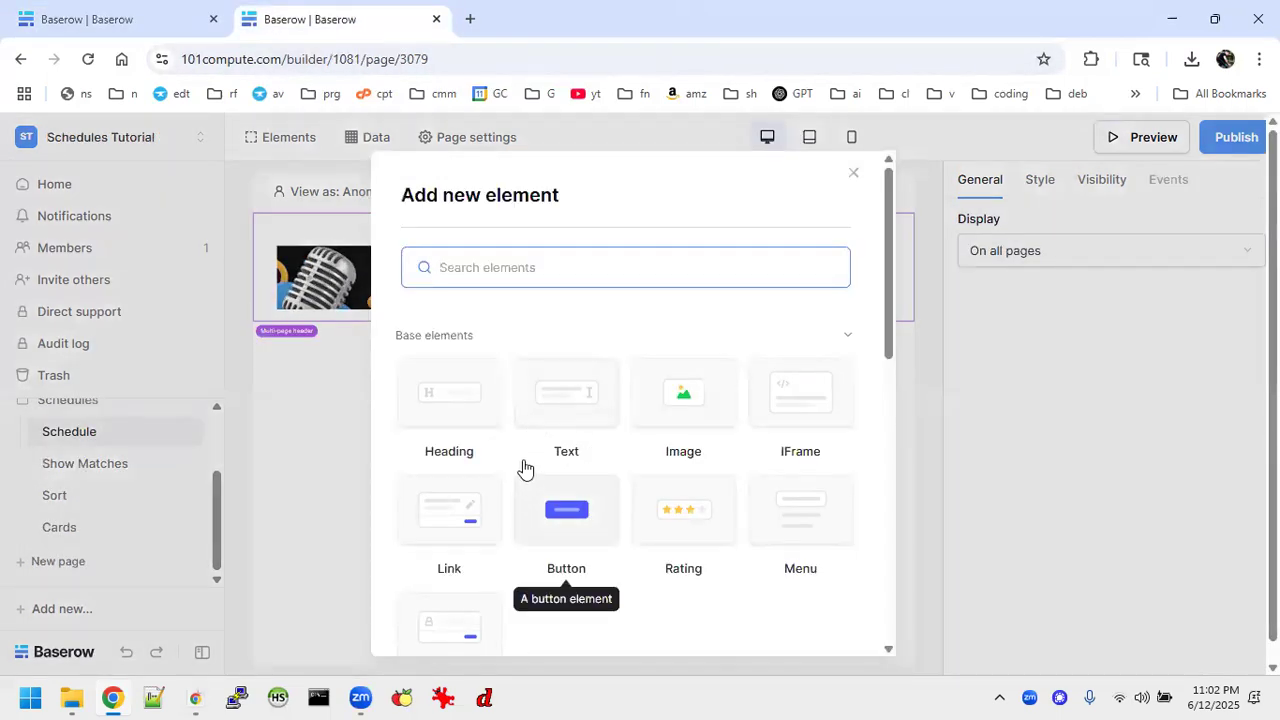
scroll(524, 468, down, 6)
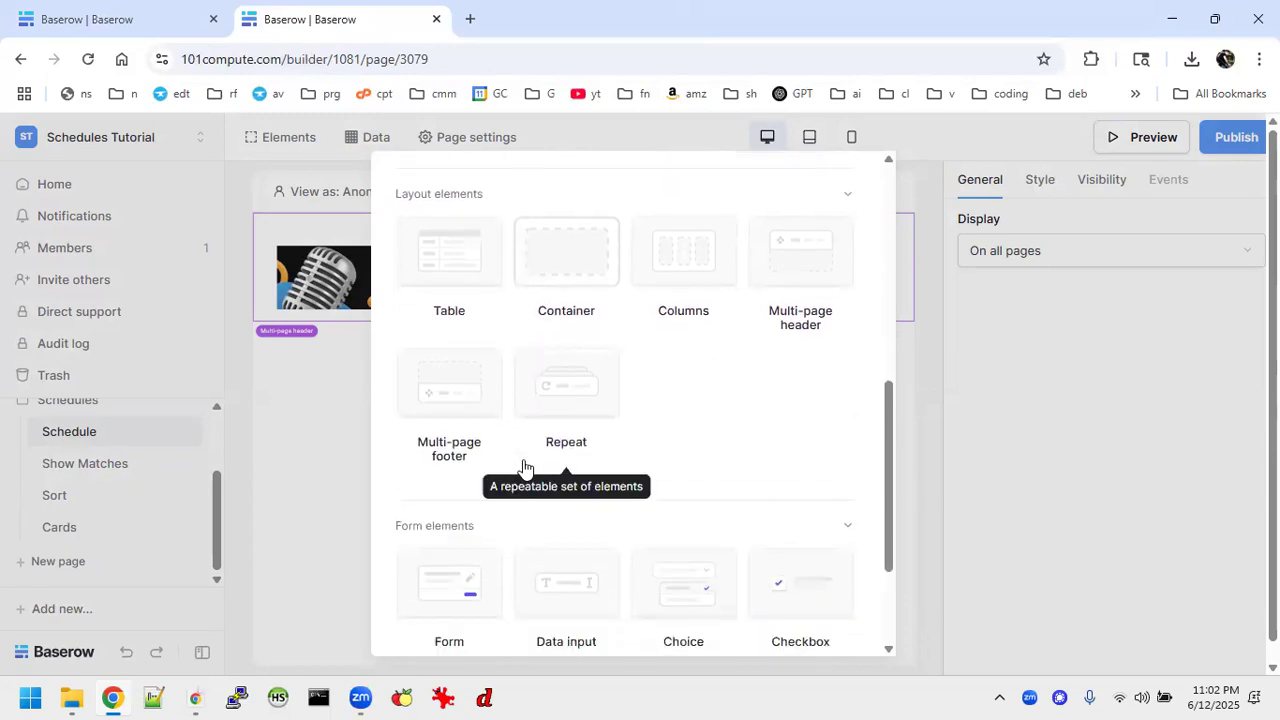
scroll(524, 468, down, 3)
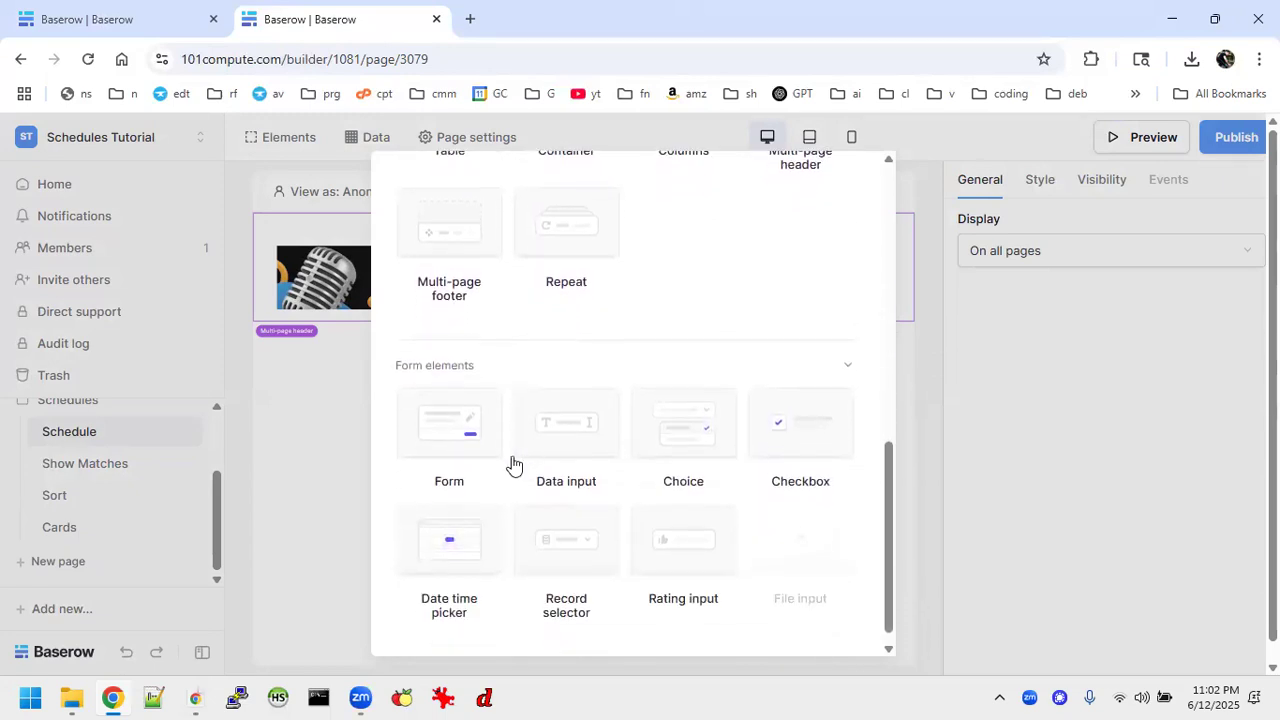
click(435, 432)
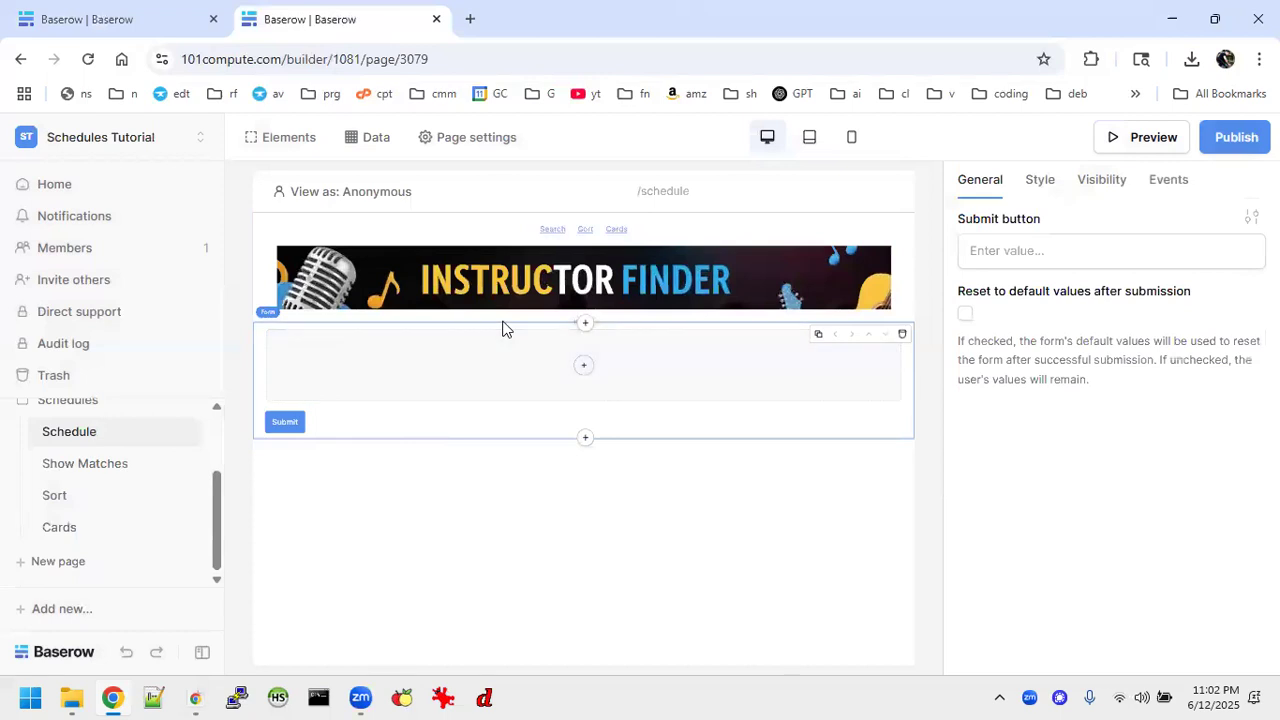
Add a Text element above the form reading "Find a teacher who fits your schedule, style, and stylistic interests!".
click(583, 326)
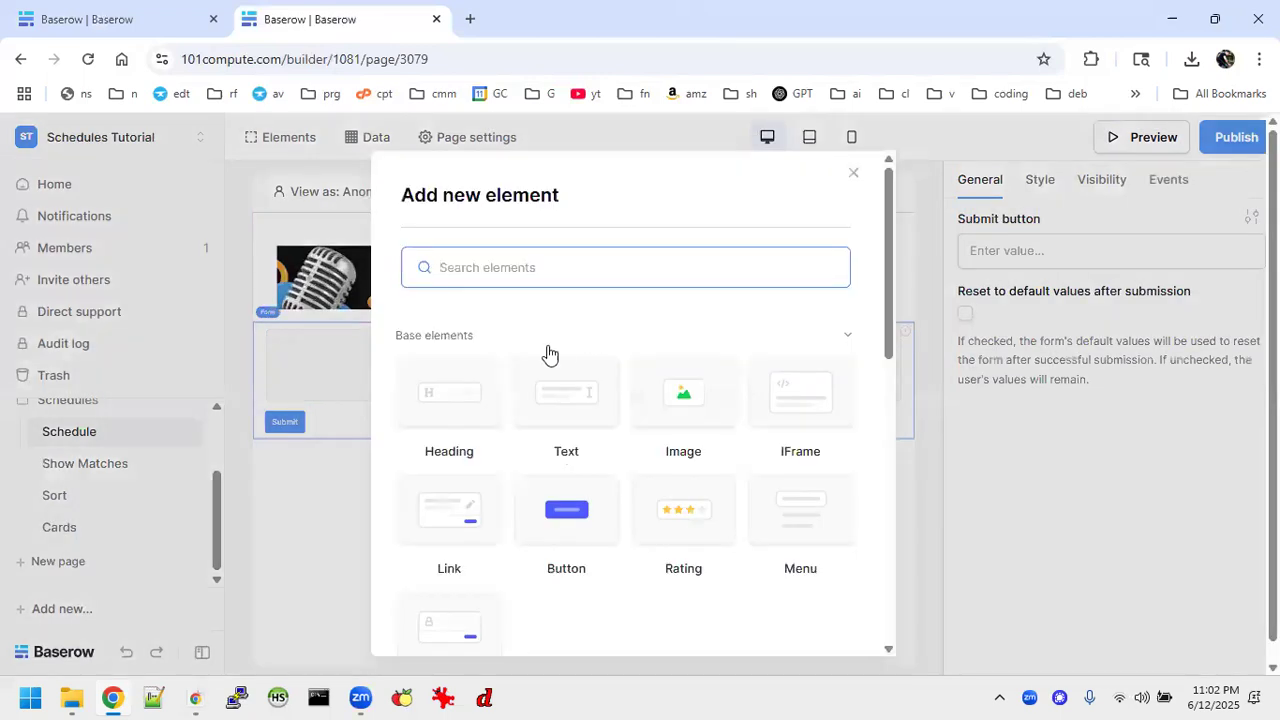
click(554, 412)
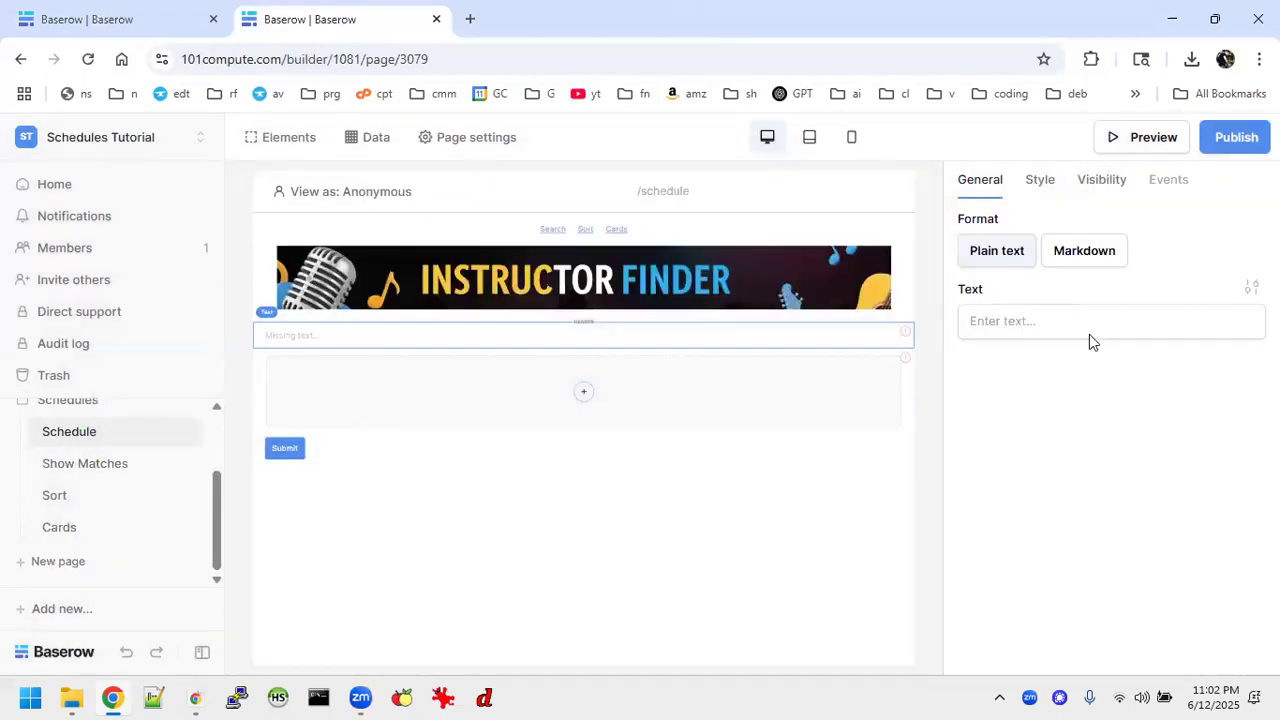
click(1045, 320)
key(ctrl+v)
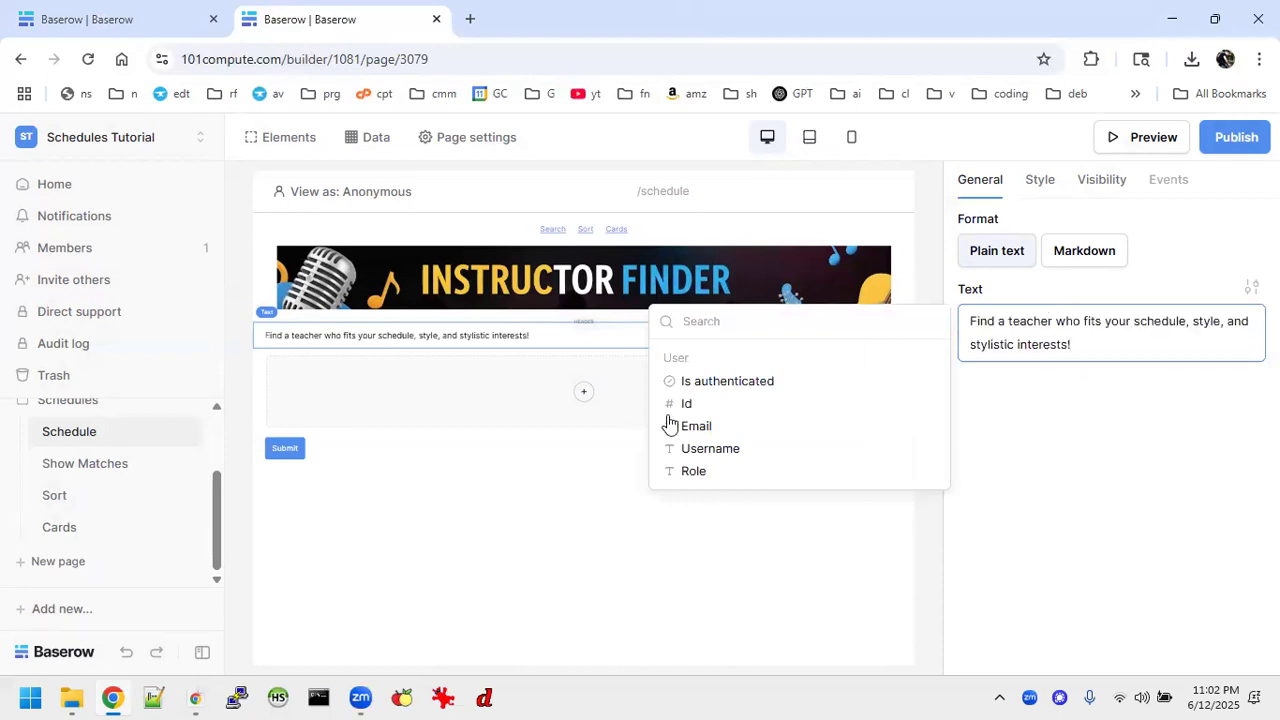
Set the width of both the intro text element and the form to Small.
click(1040, 180)
click(1062, 418)
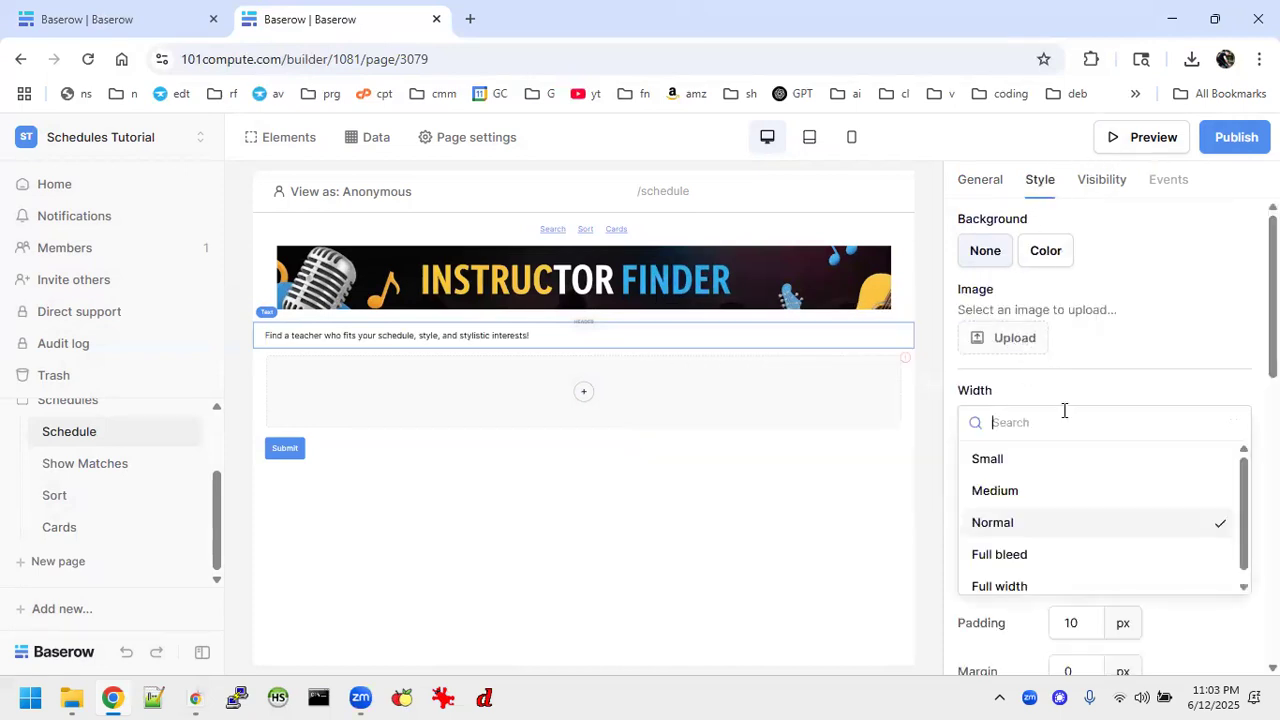
click(1012, 462)
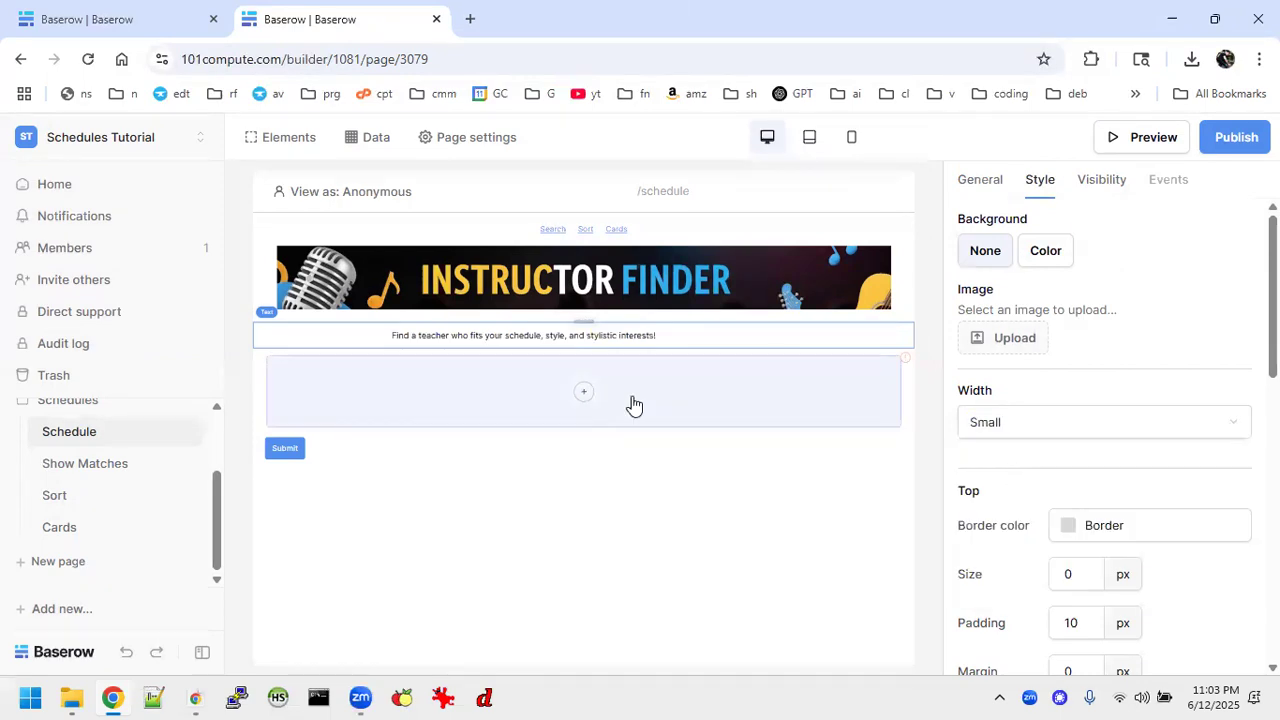
click(718, 413)
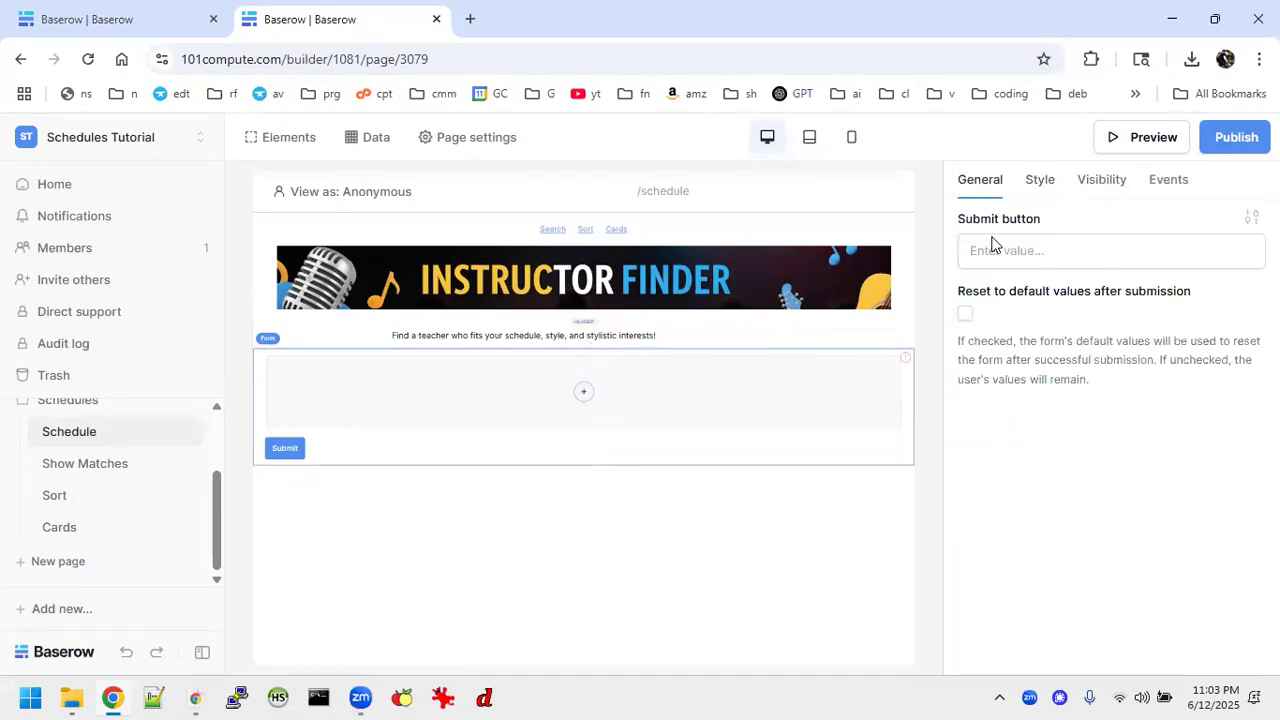
click(1040, 179)
click(1026, 421)
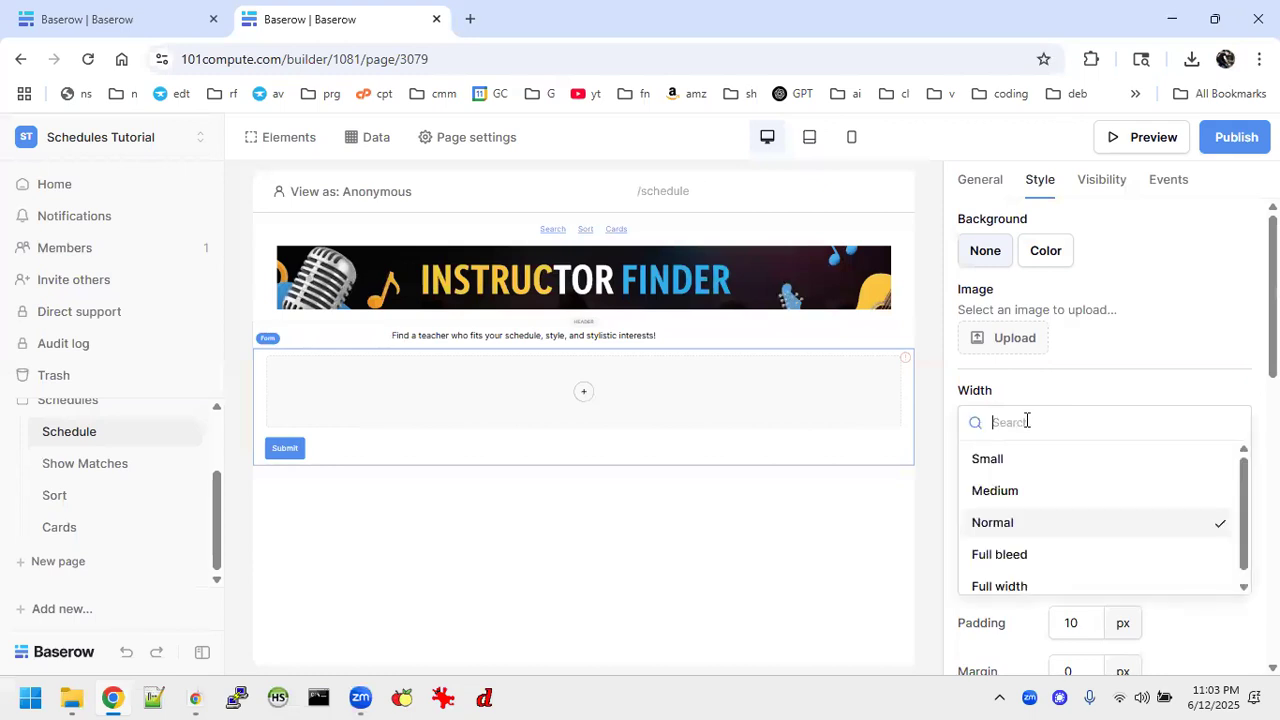
click(999, 462)
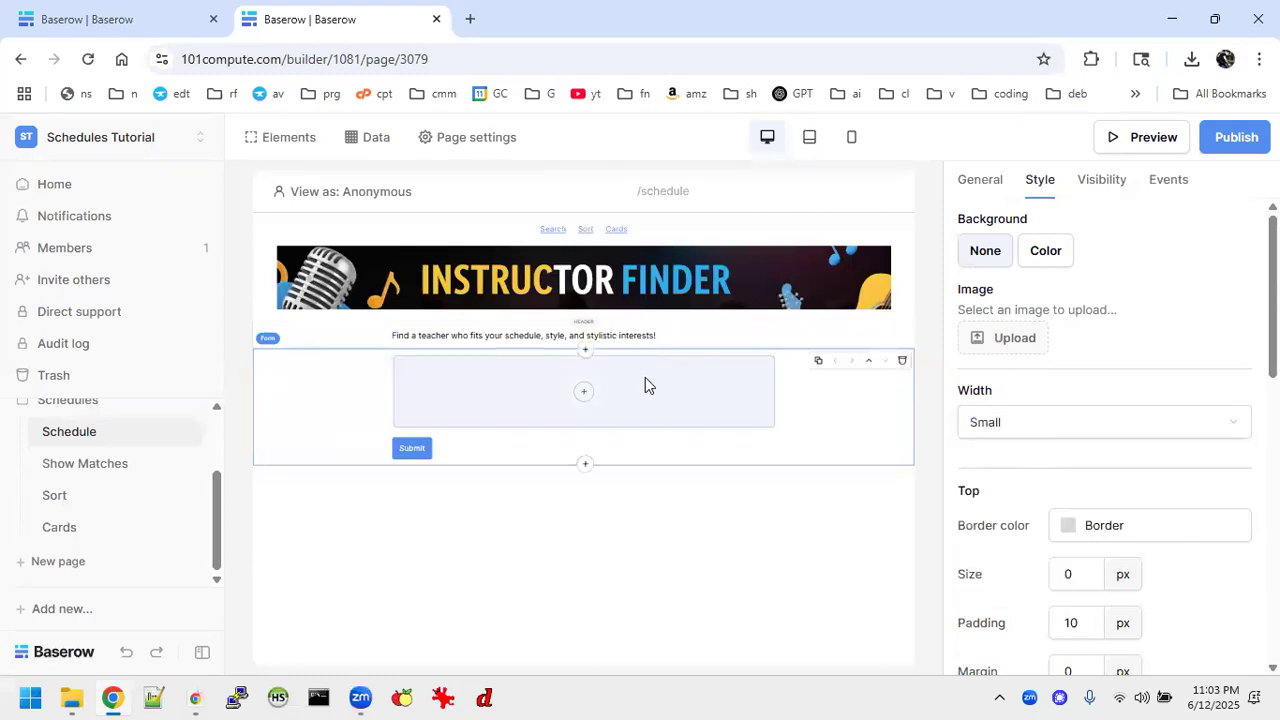
Add a Data input element inside the form on the Schedule page.
click(585, 398)
scroll(538, 460, down, 2)
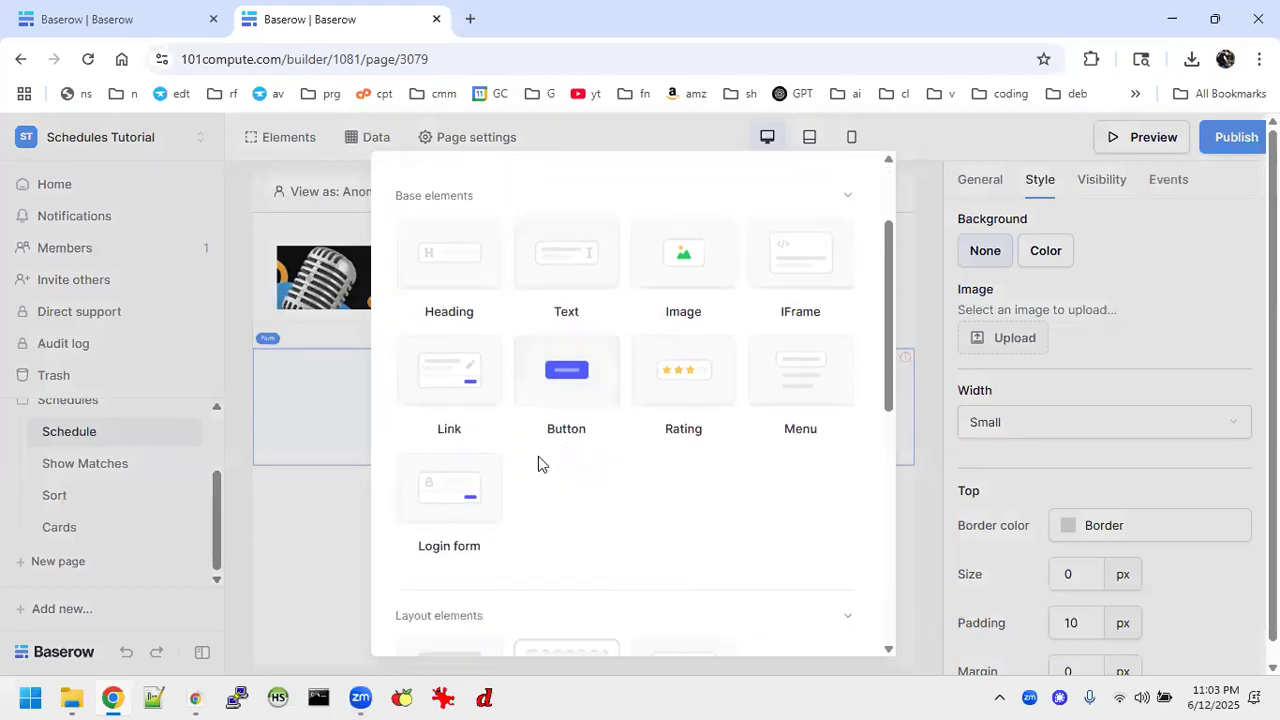
scroll(538, 460, down, 7)
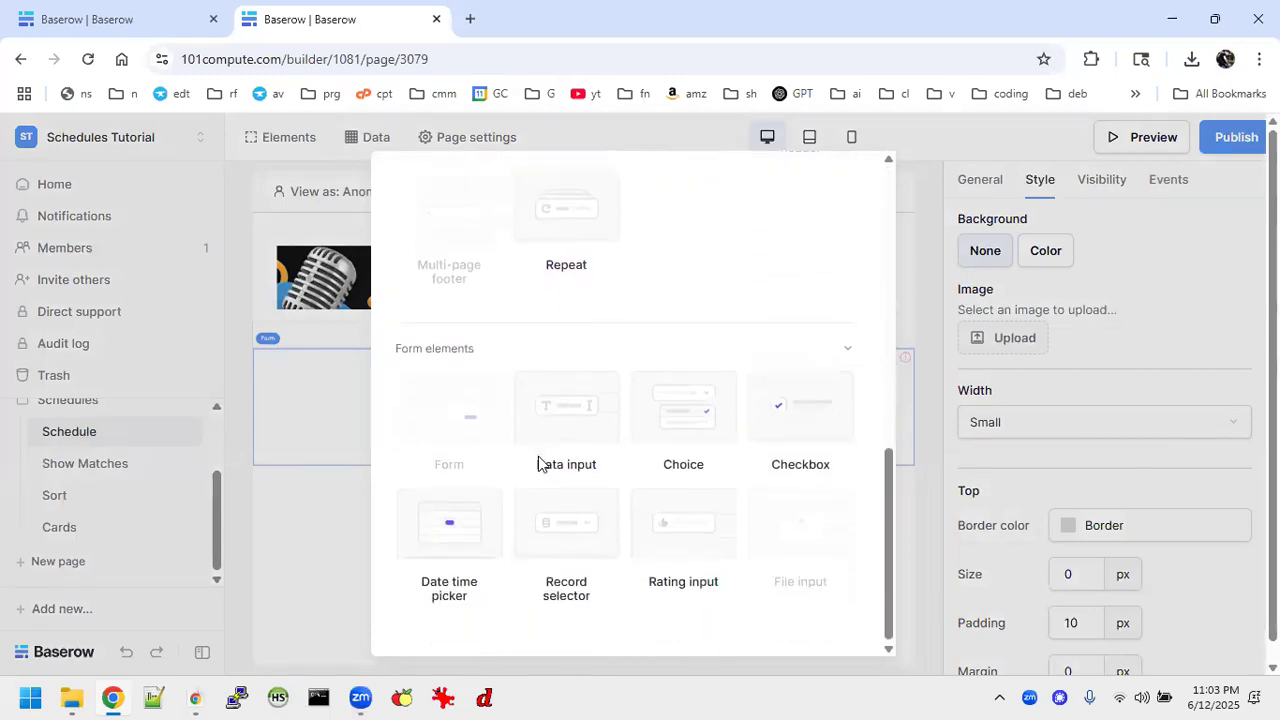
click(561, 417)
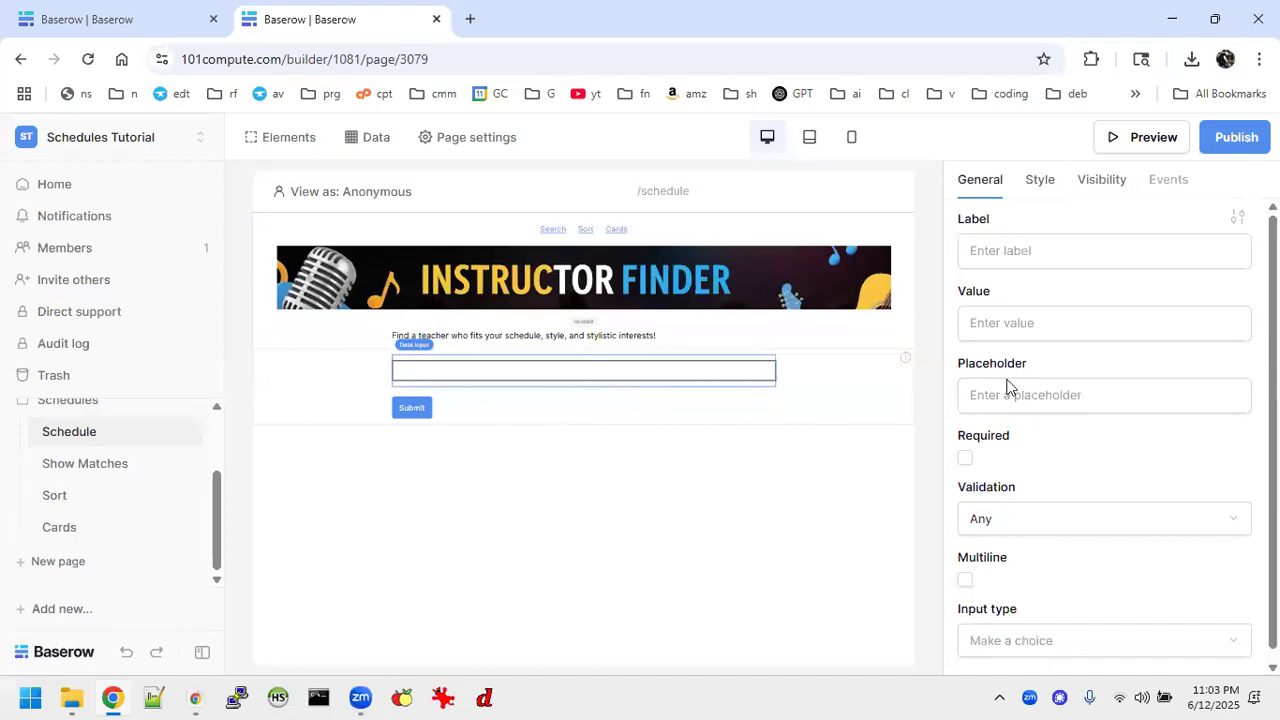
Label the data input "Choose day(s) and time slot(s)" and select the surrounding form.
click(1000, 253)
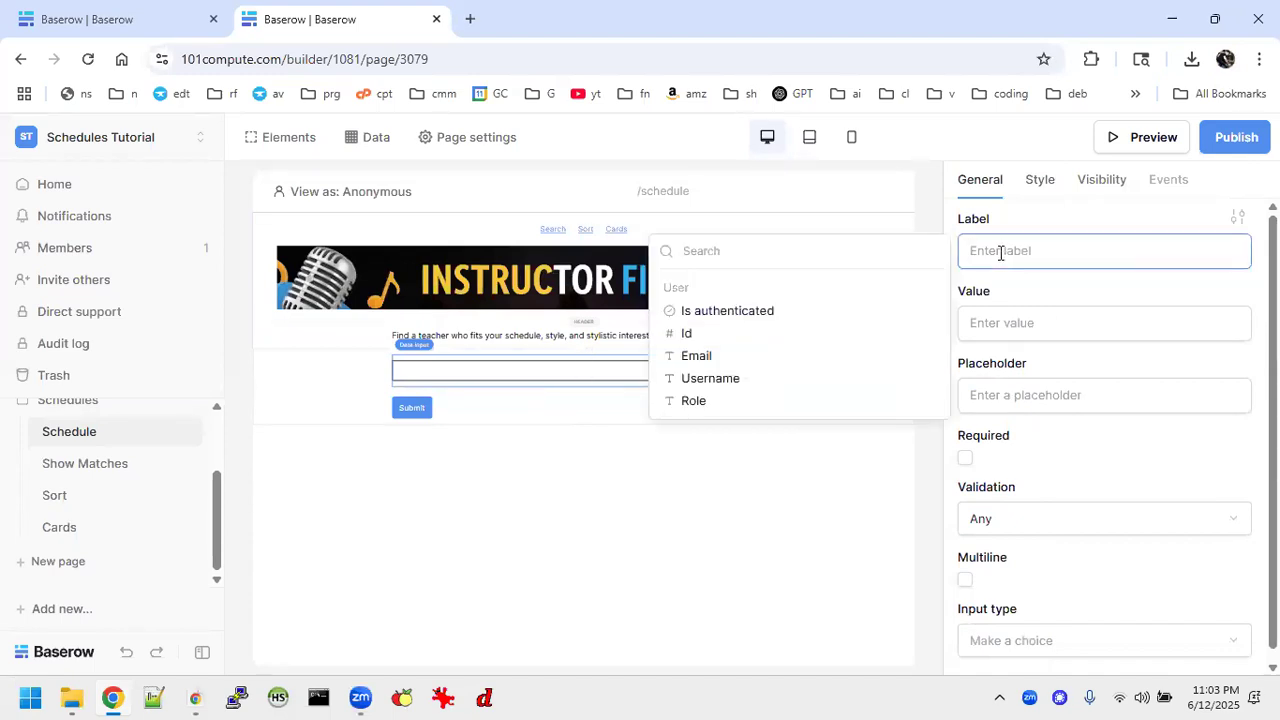
text(choose)
key(BackSpace)
key(BackSpace)
key(BackSpace)
key(BackSpace)
text(se day)
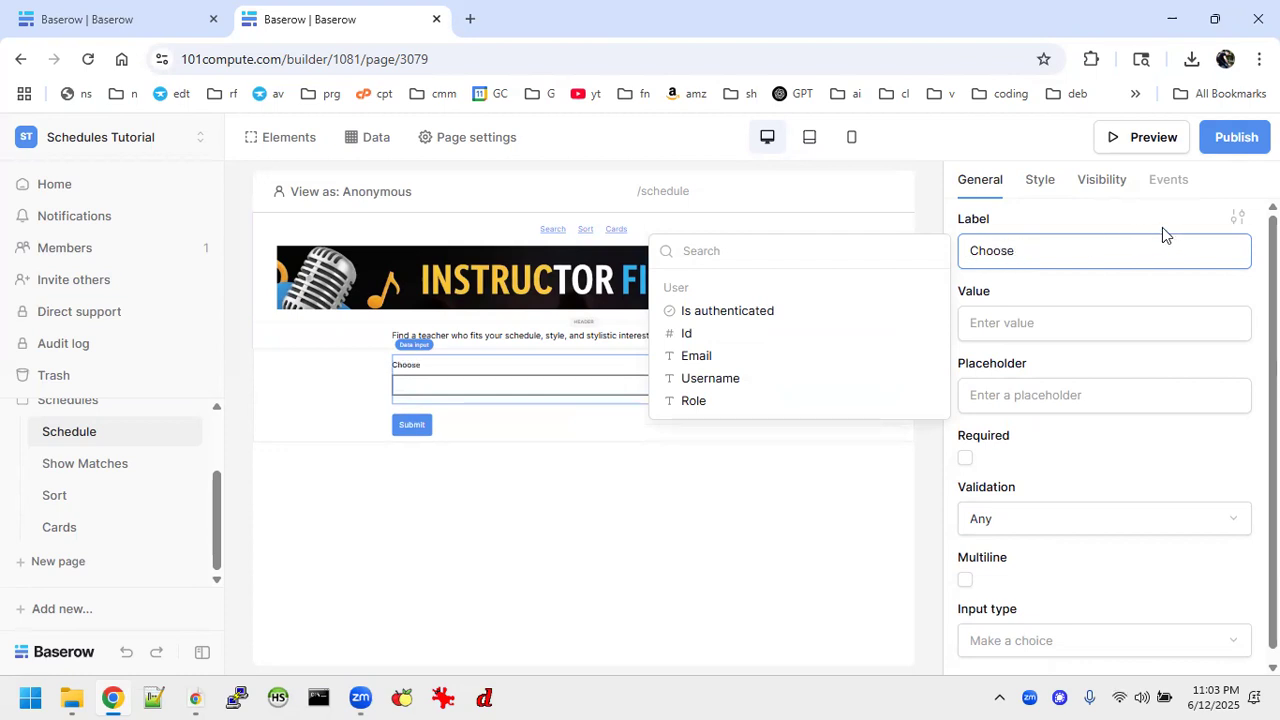
text((s) and time ())
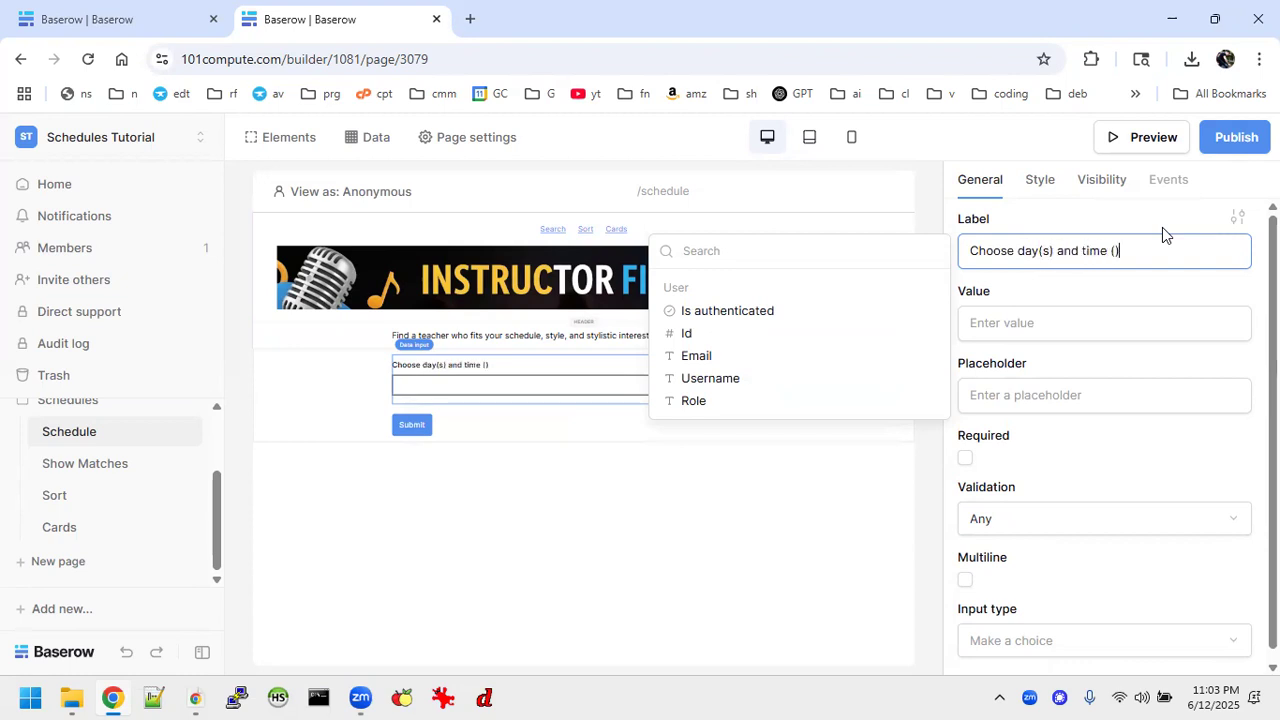
key(Left)
key(Left)
text(slot)
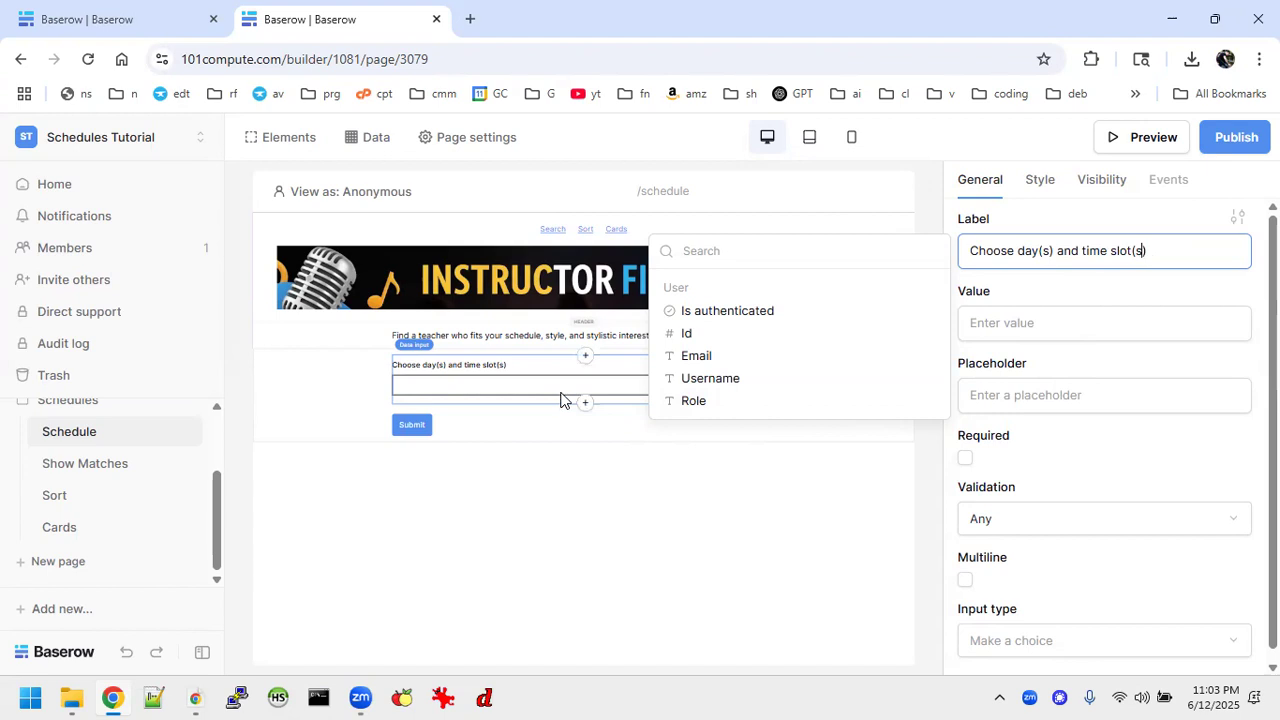
click(518, 418)
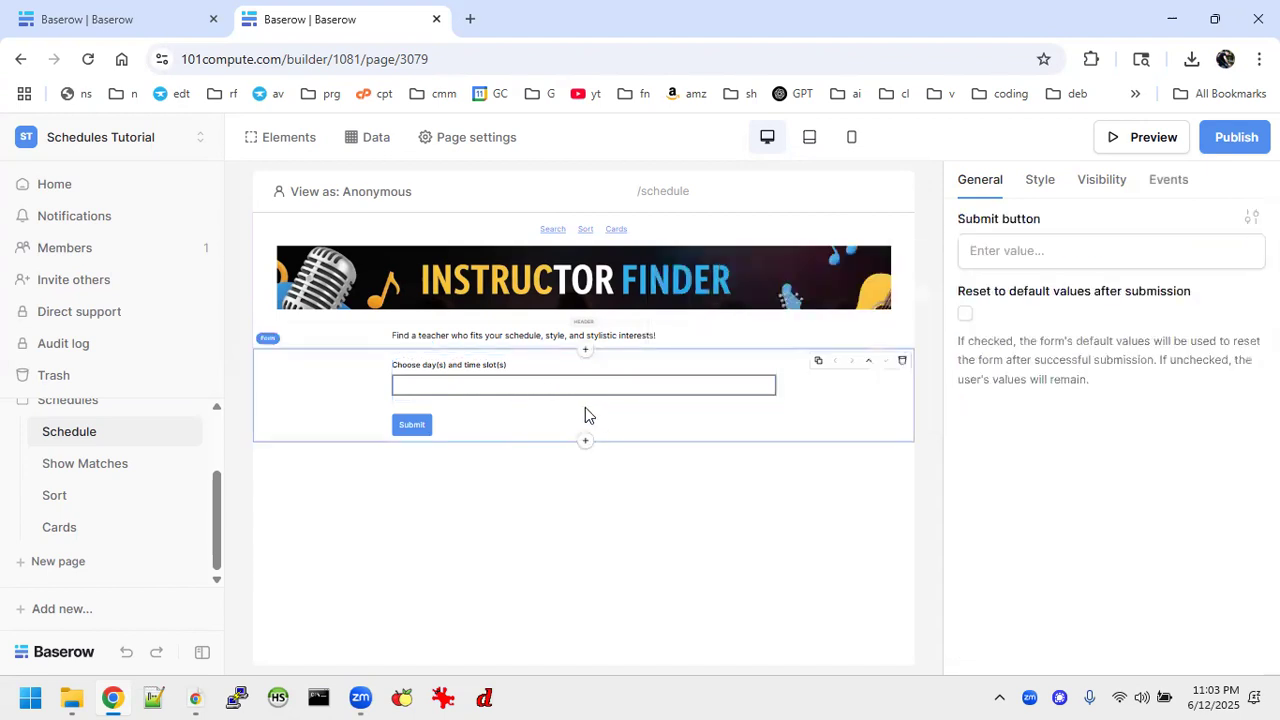
Add a second Data input to the form, below the day and time slot input, and label it "Style(s)".
click(585, 354)
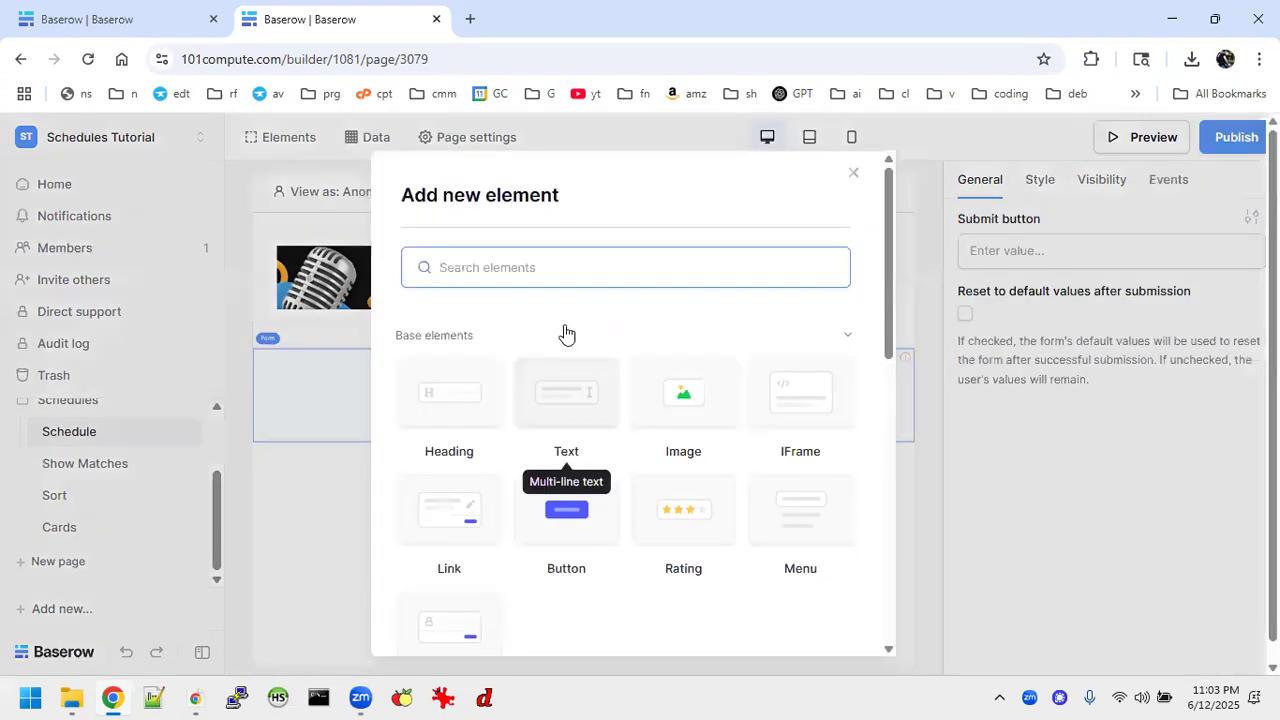
click(853, 174)
click(584, 396)
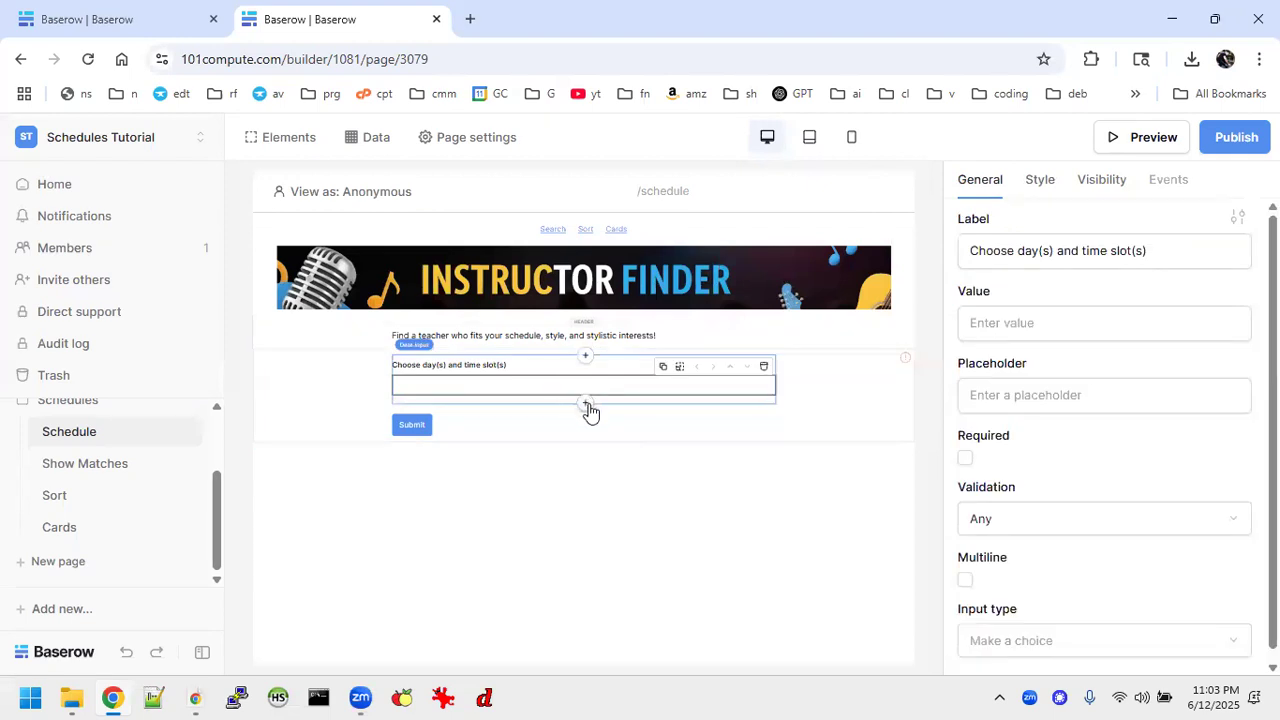
click(586, 400)
scroll(566, 535, down, 1)
scroll(566, 535, down, 8)
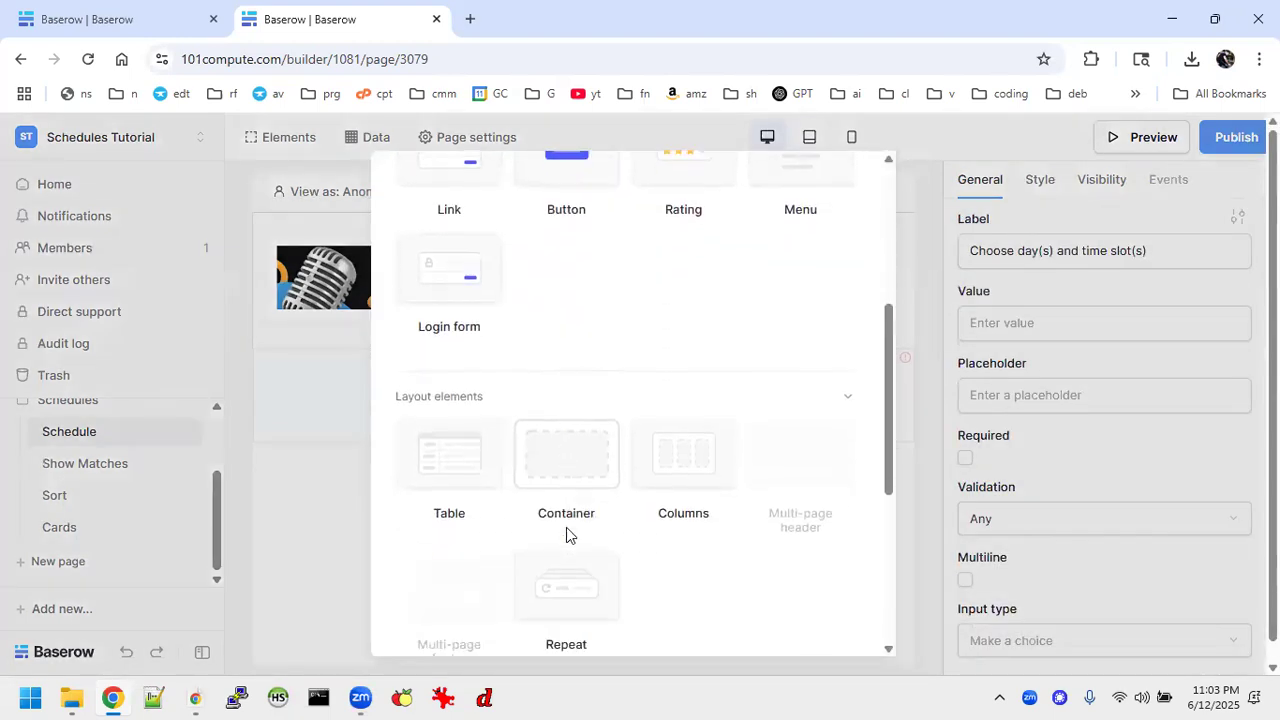
click(570, 432)
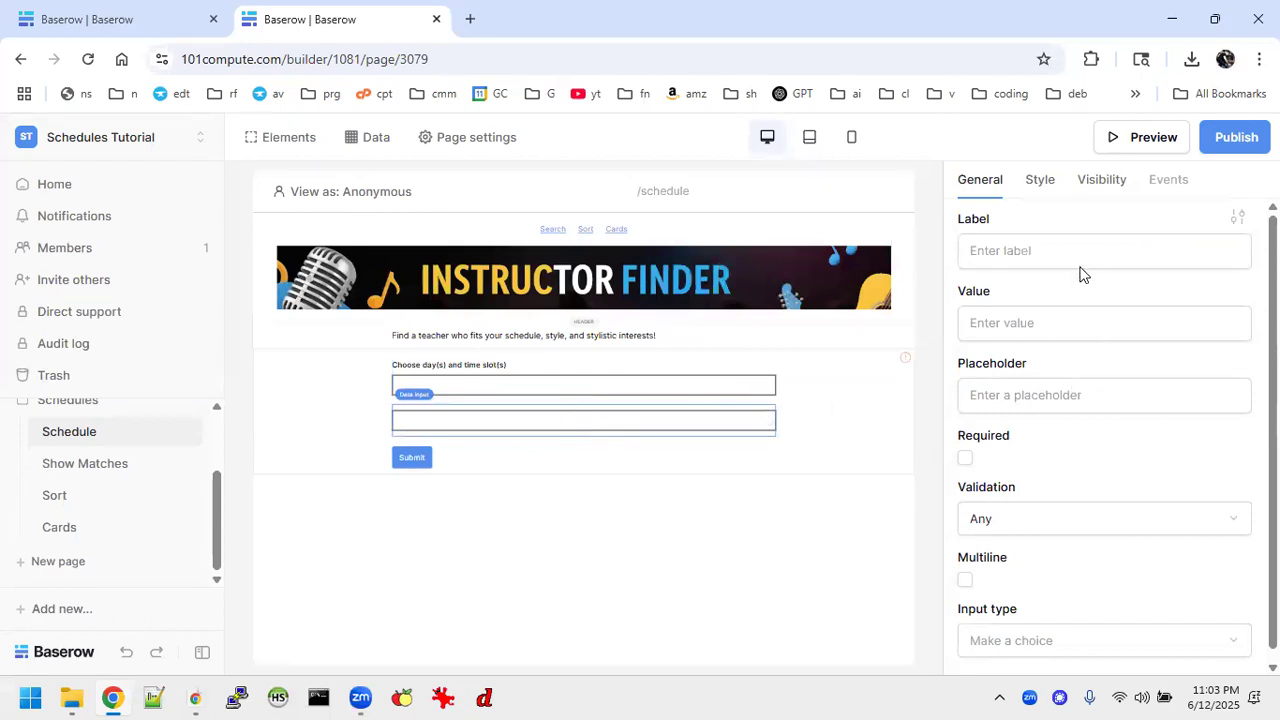
click(1049, 253)
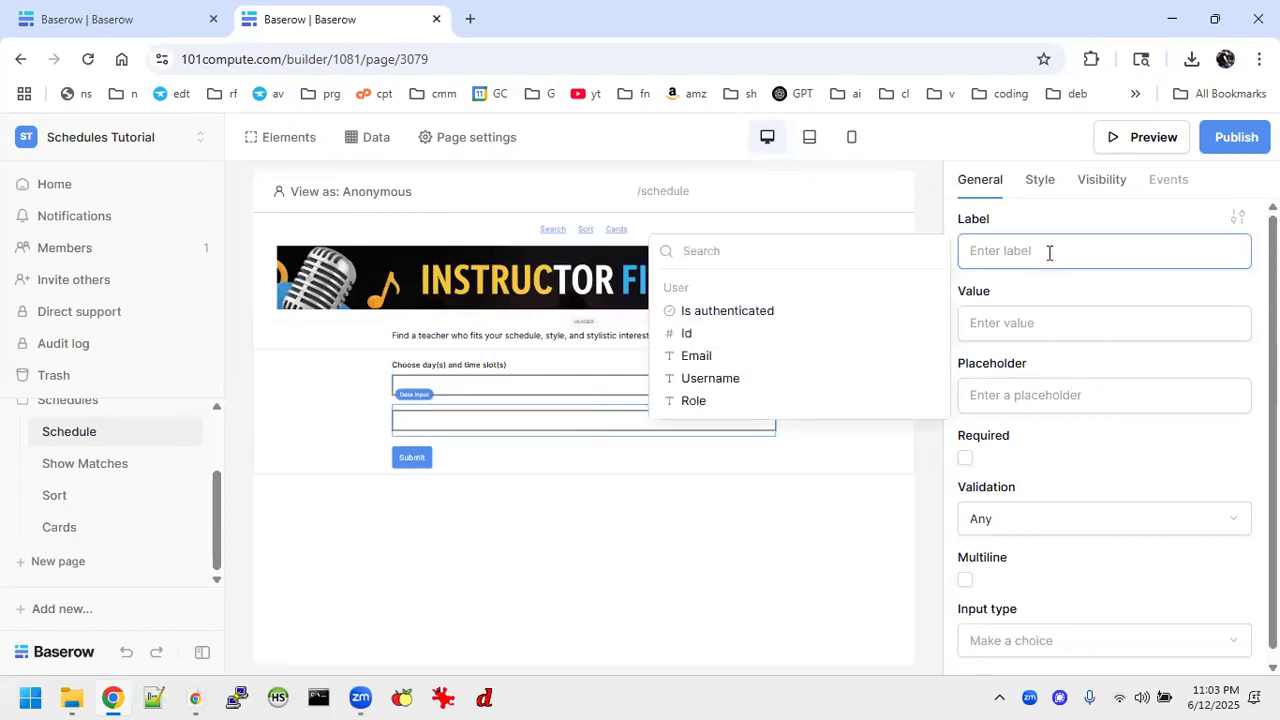
text(Sty)
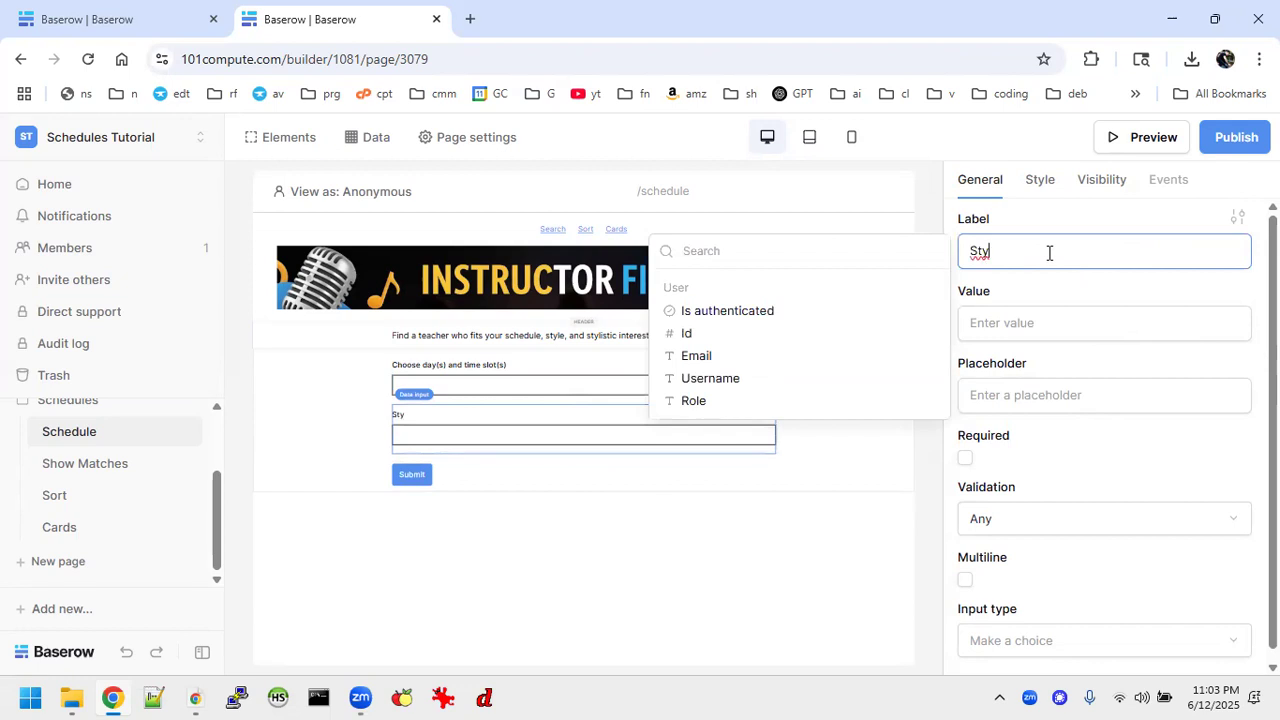
text(le(s))
Add a third Data input below the Style(s) input in the form and label it "Instrument(s)".
click(591, 457)
click(587, 454)
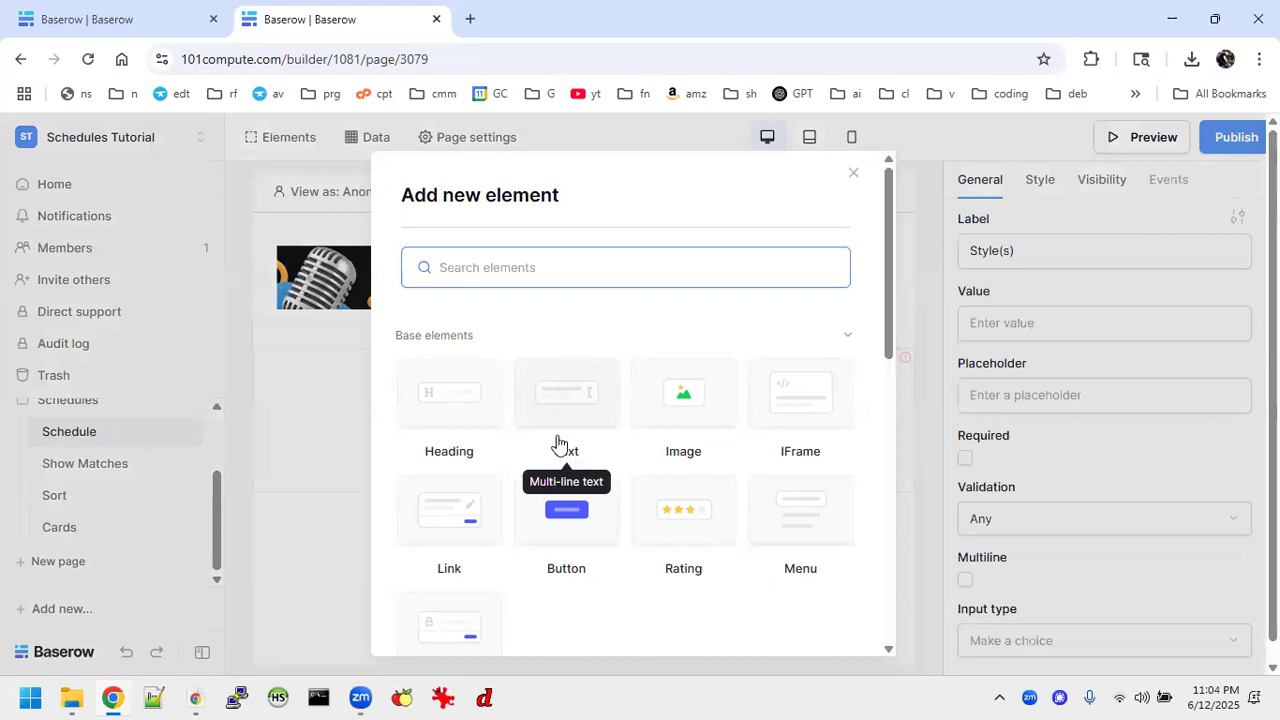
scroll(560, 490, down, 3)
scroll(558, 488, down, 5)
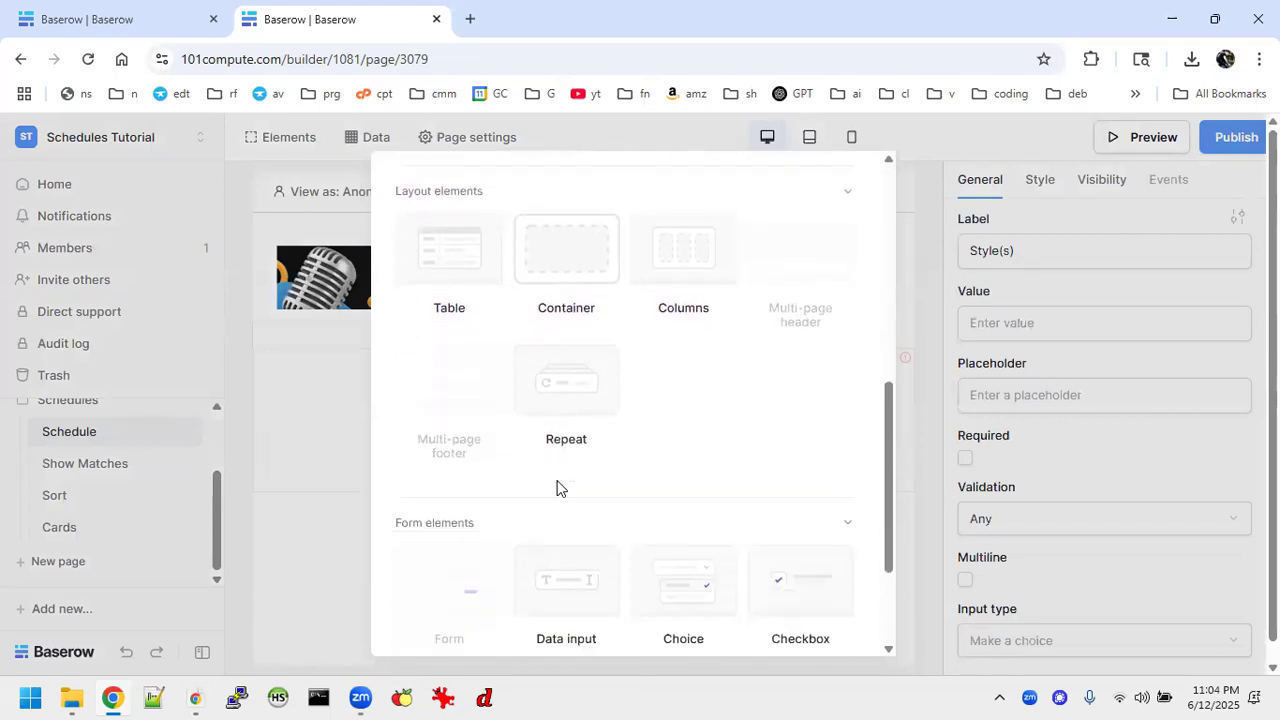
click(566, 408)
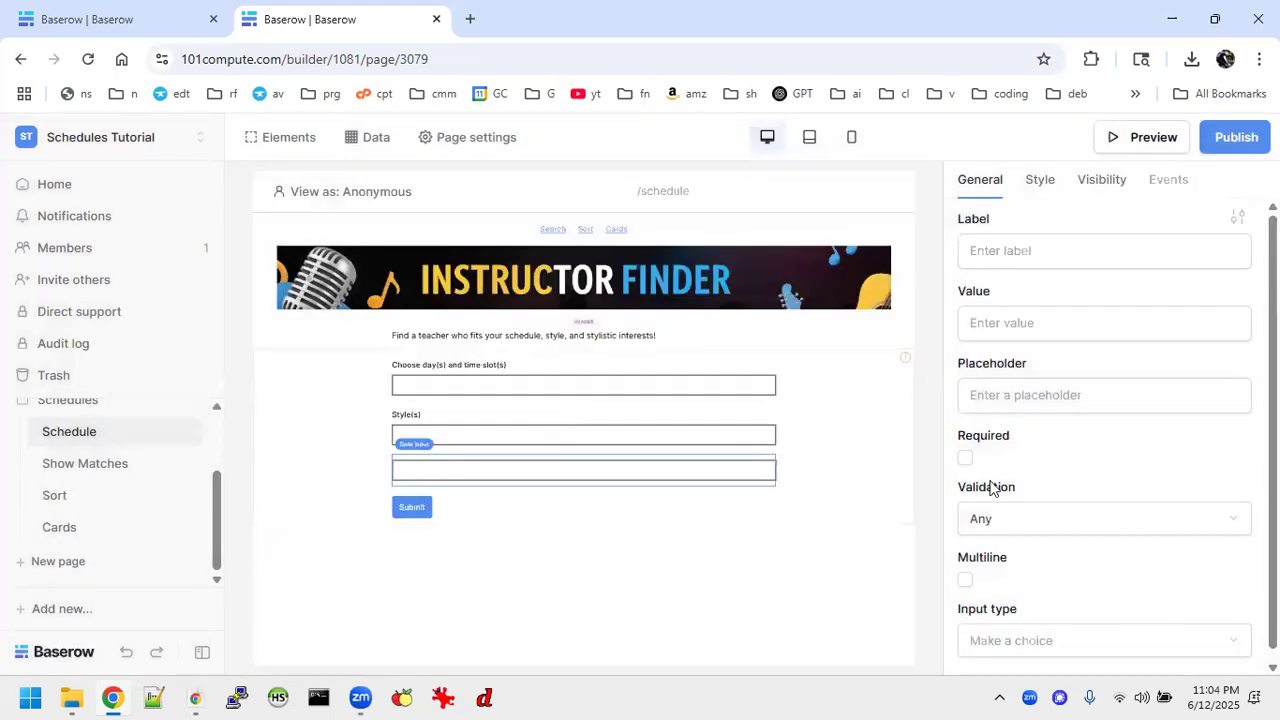
click(1062, 252)
text(Instrum)
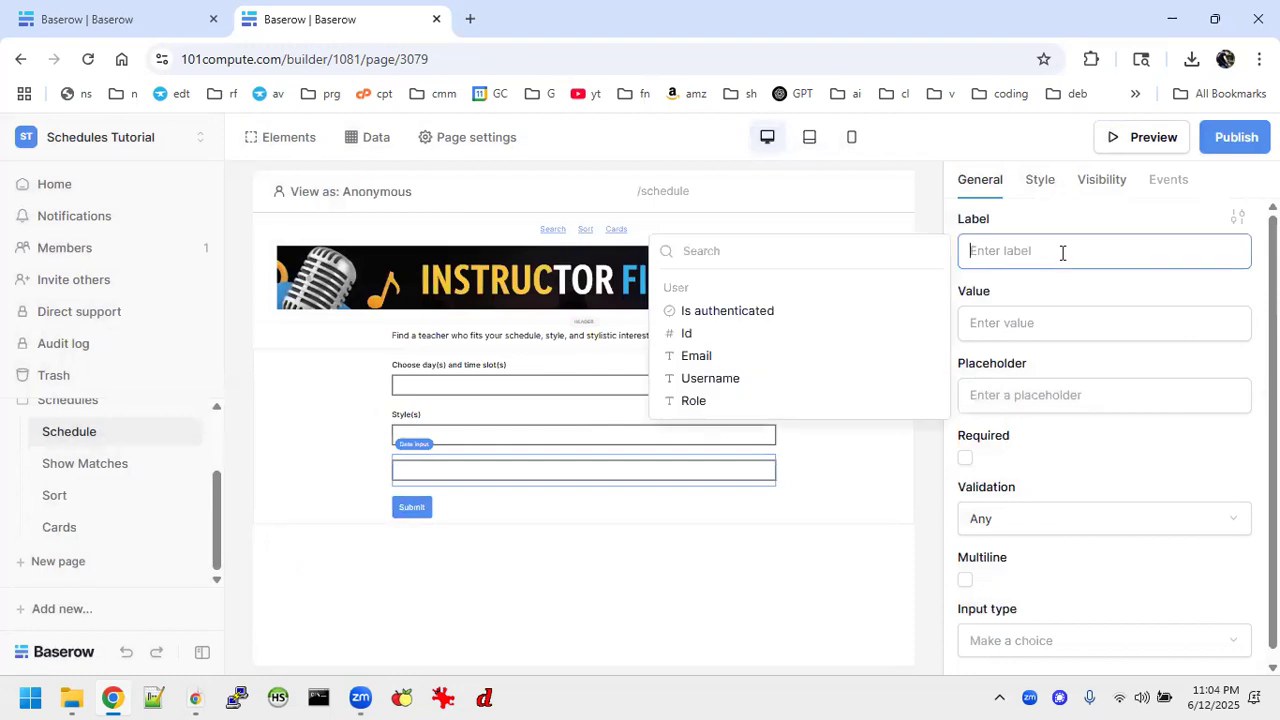
text(ent(s)
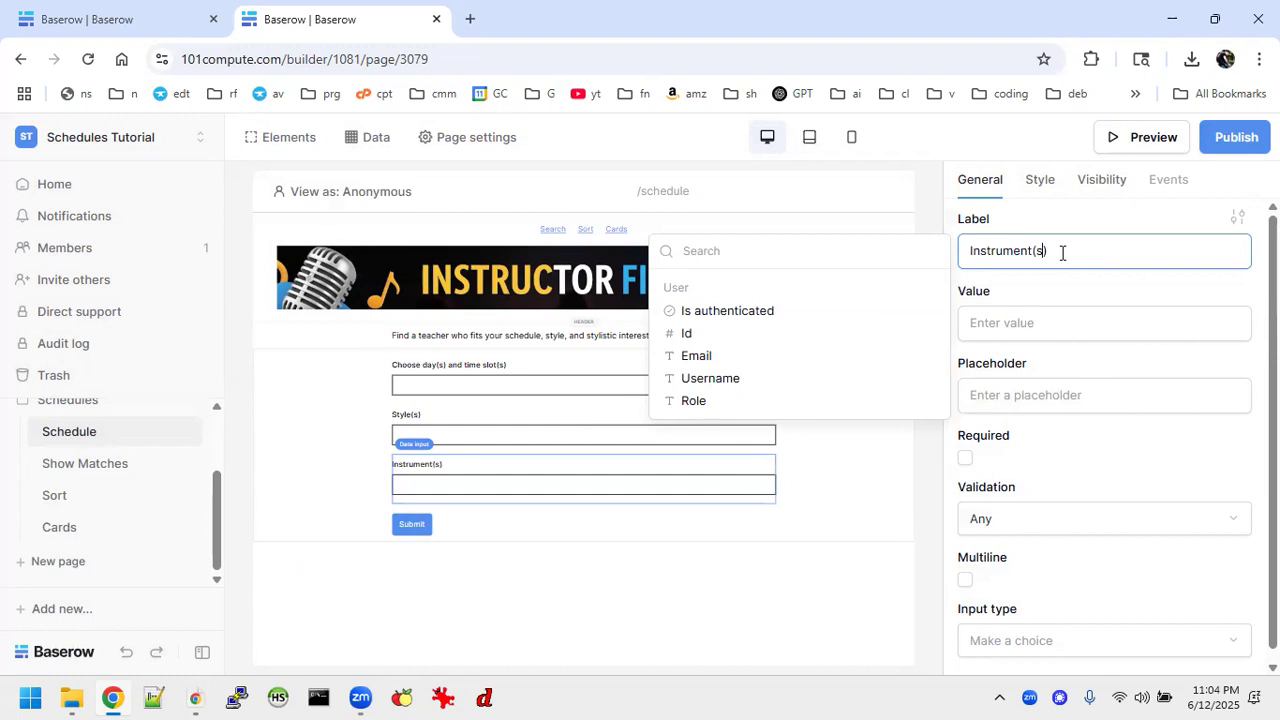
click(610, 601)
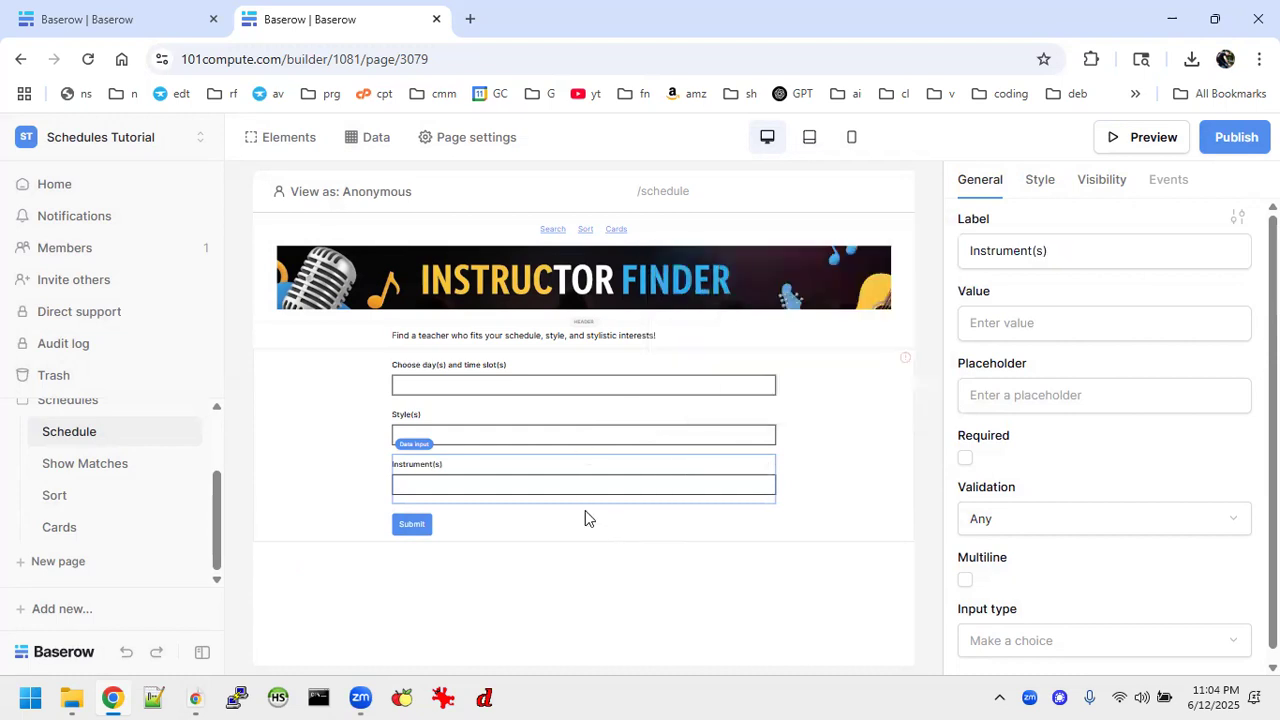
Give the form an on-submit Open Page action that navigates to the Show Matches page.
click(618, 513)
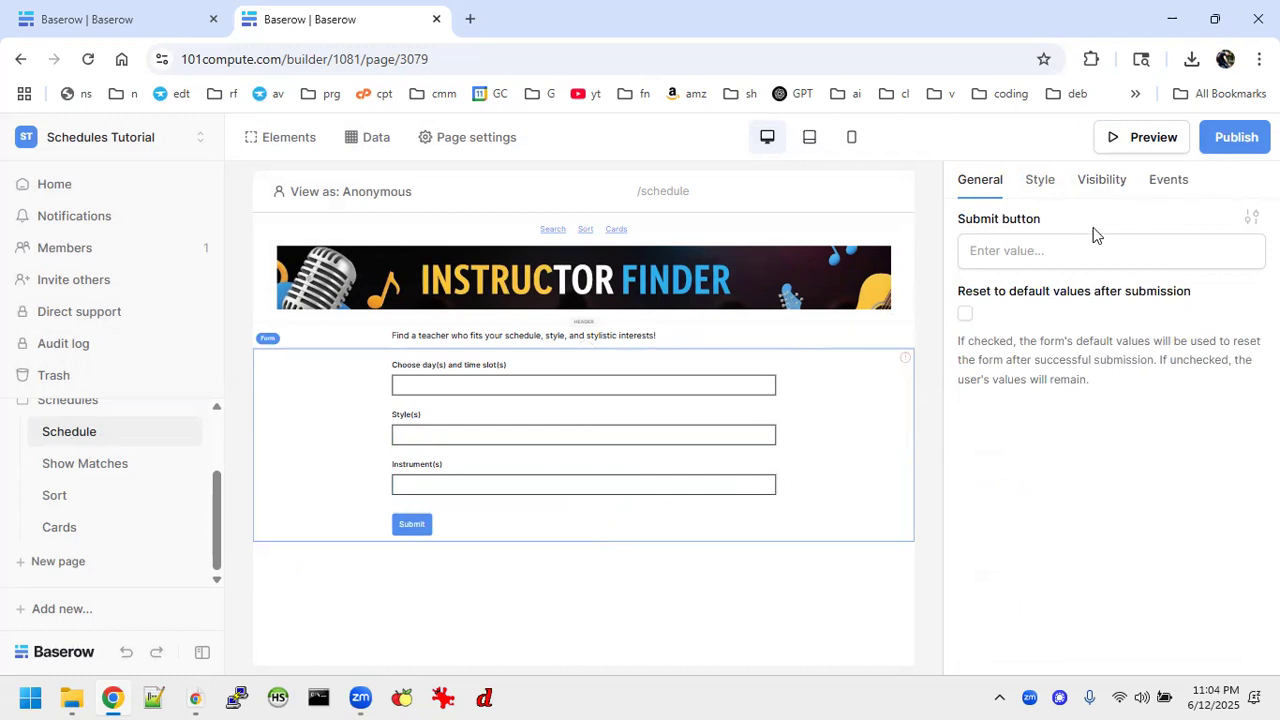
click(1170, 183)
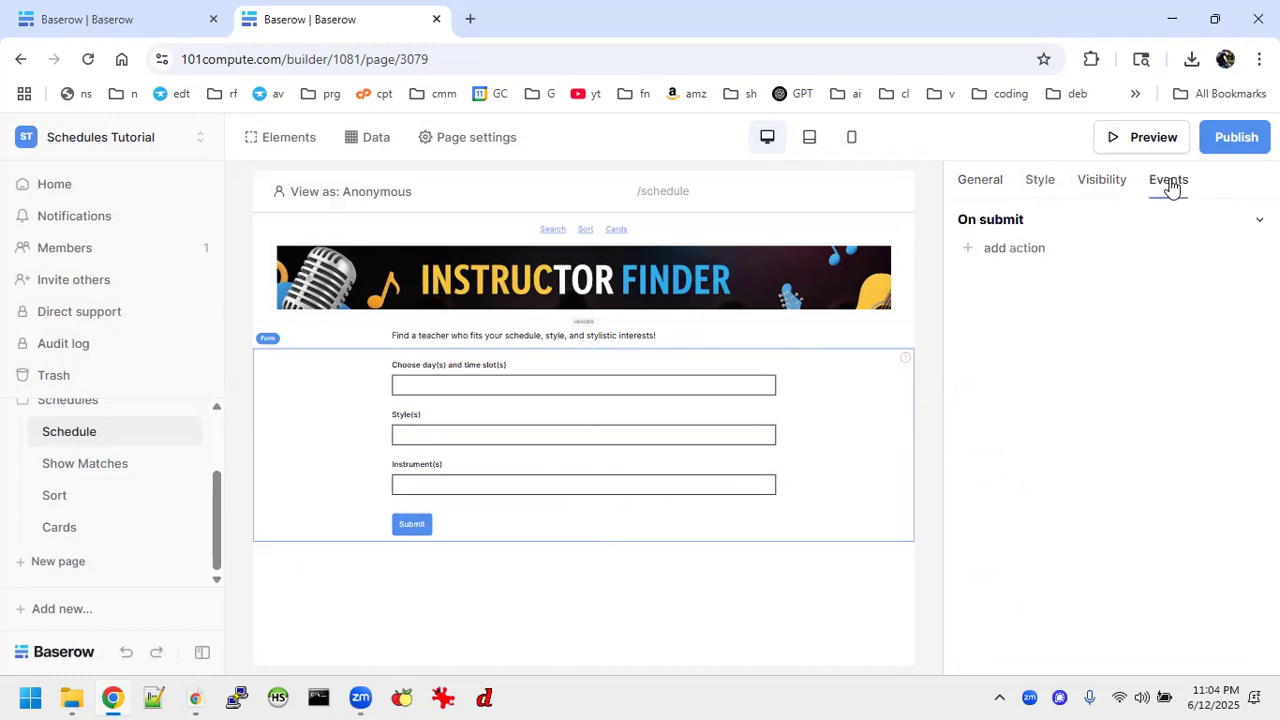
click(1019, 252)
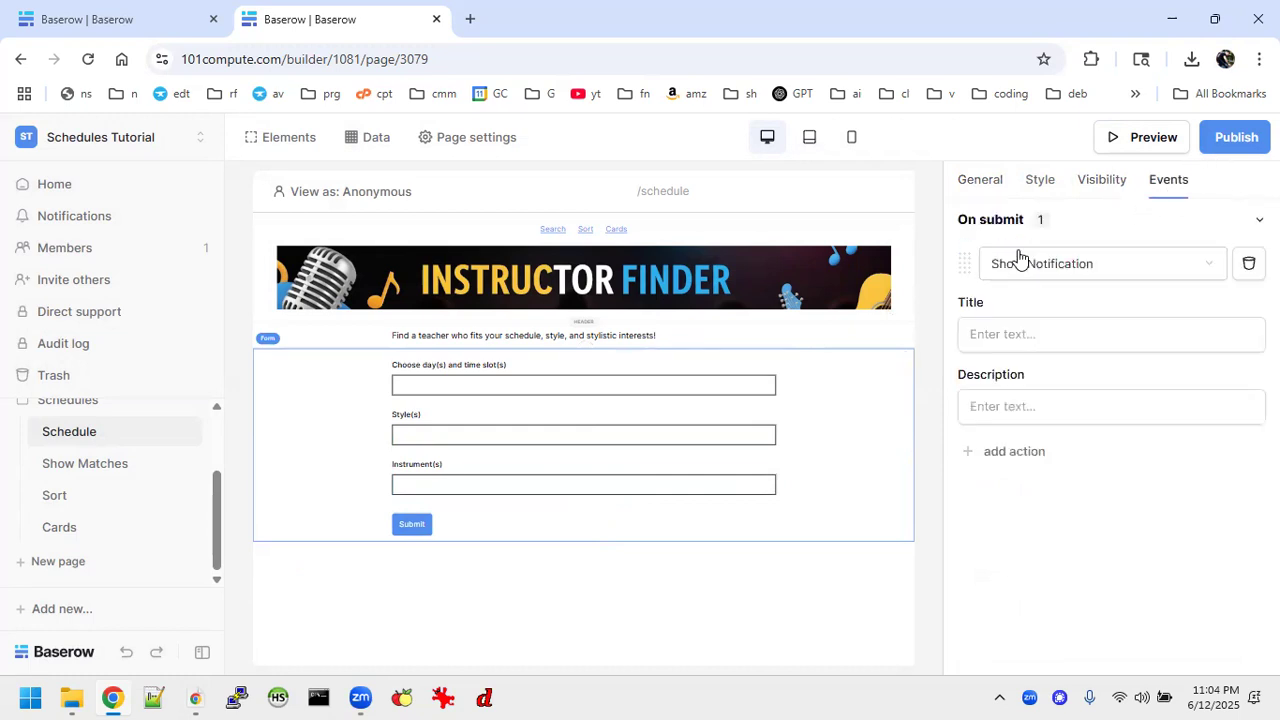
click(1210, 270)
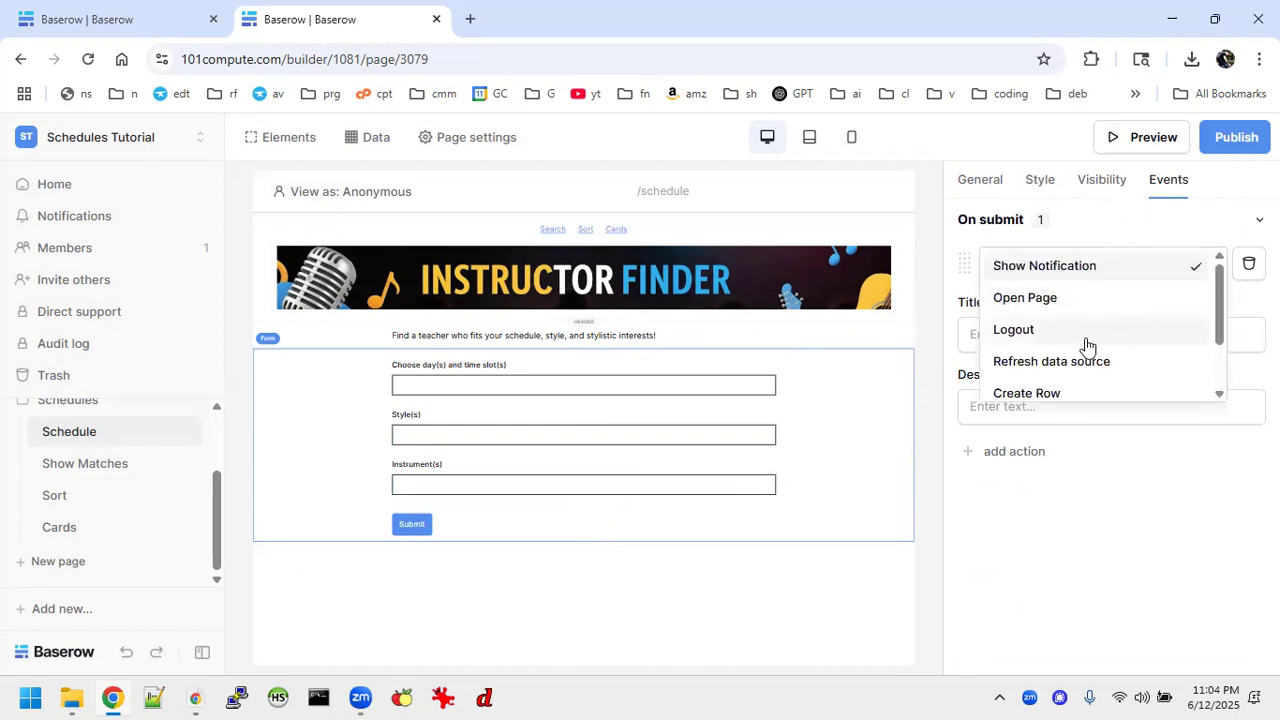
click(1050, 299)
click(1168, 341)
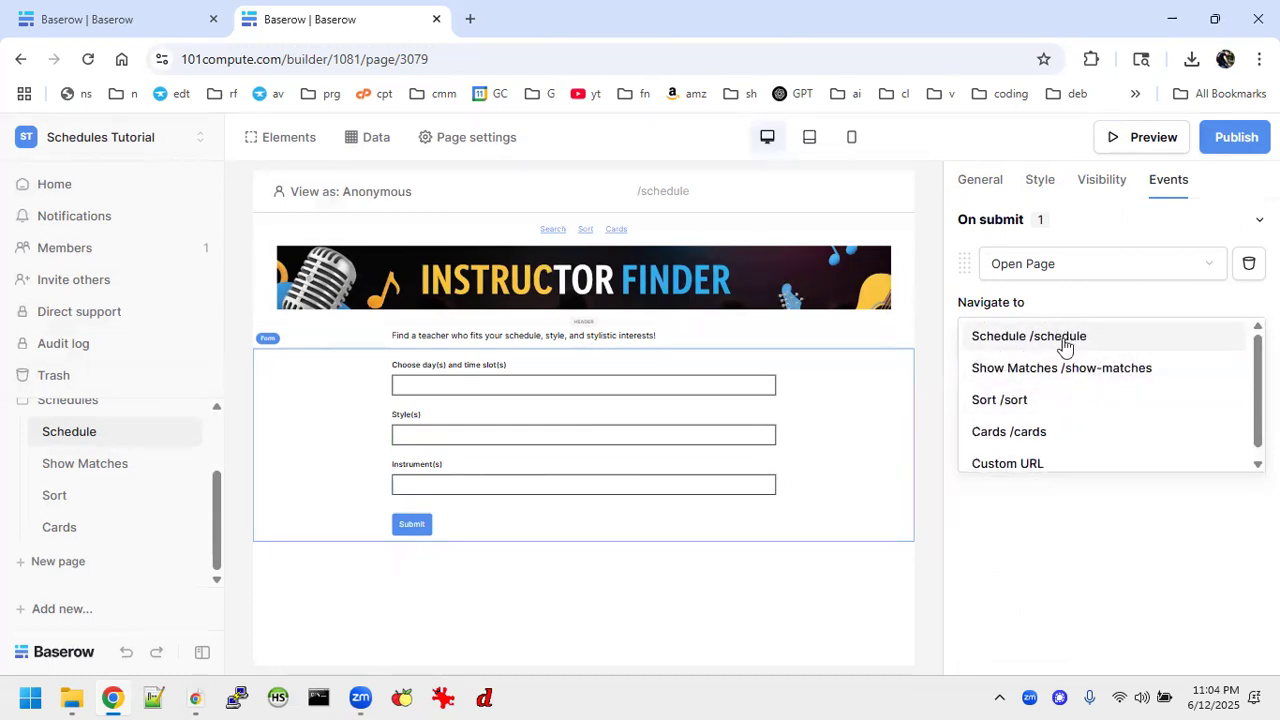
click(1059, 370)
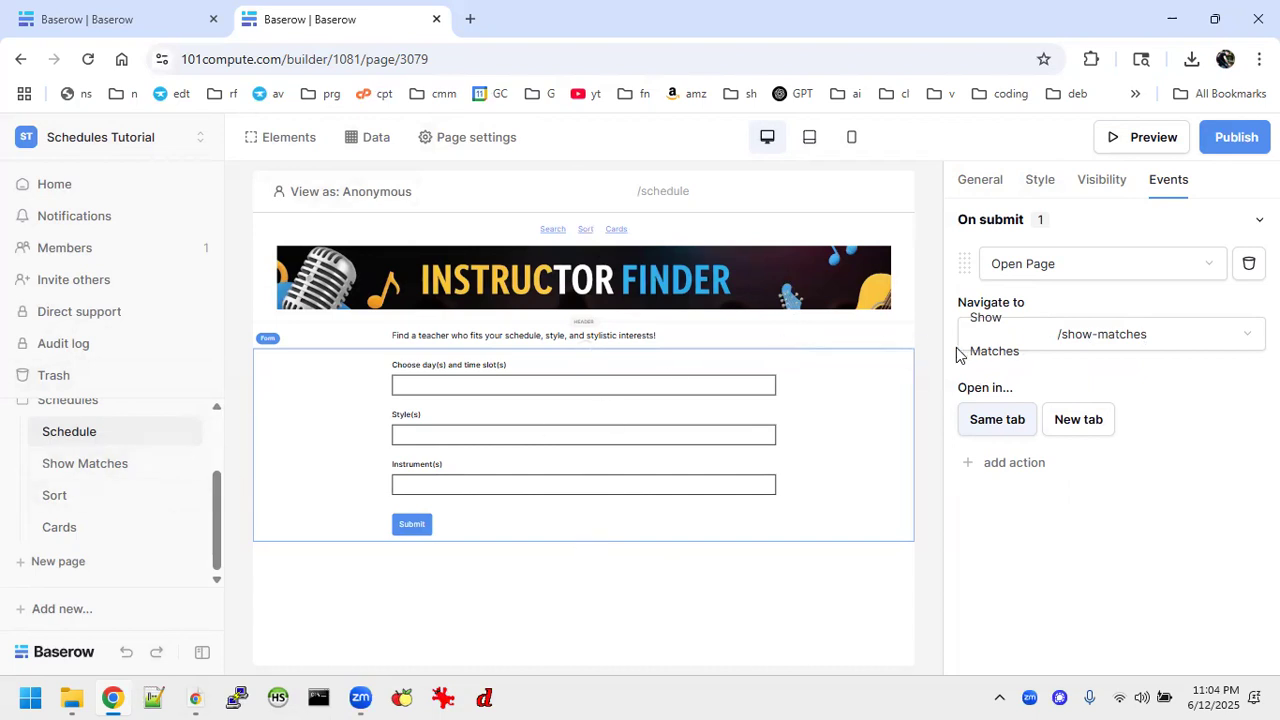
Review the filters of the Show Matches page's data source and open that page's settings at its path.
click(95, 465)
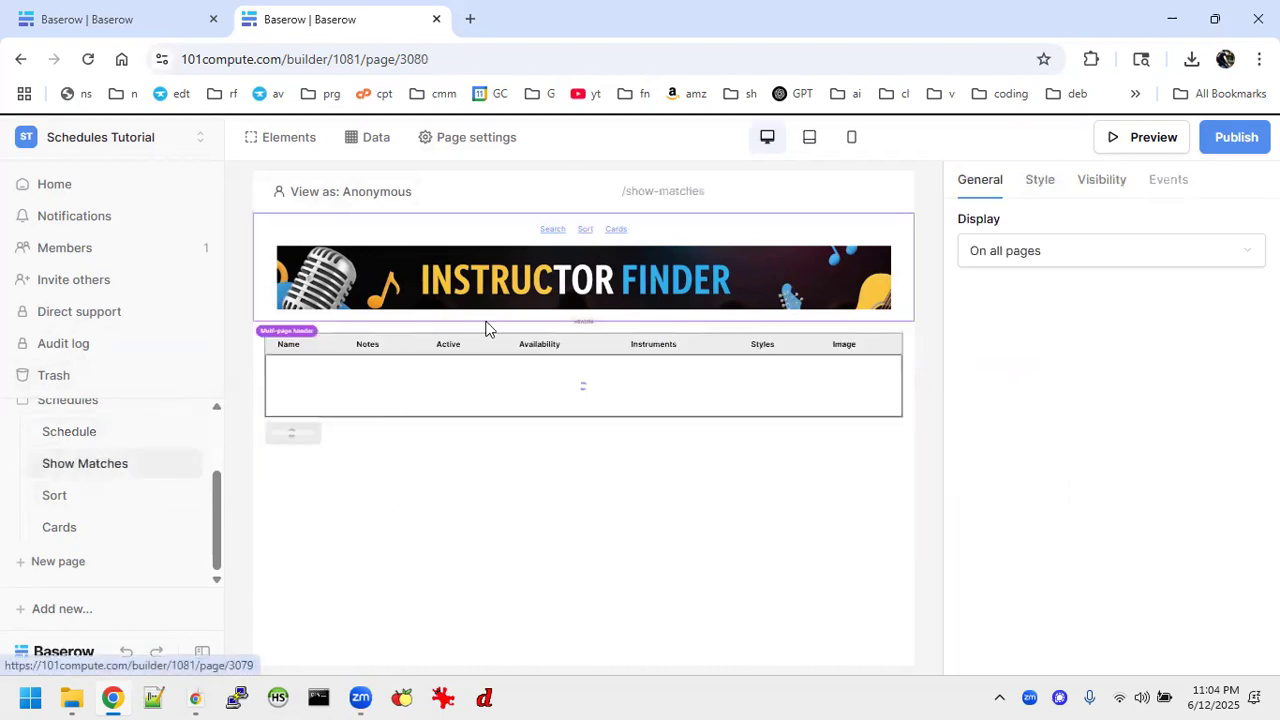
click(376, 140)
click(800, 270)
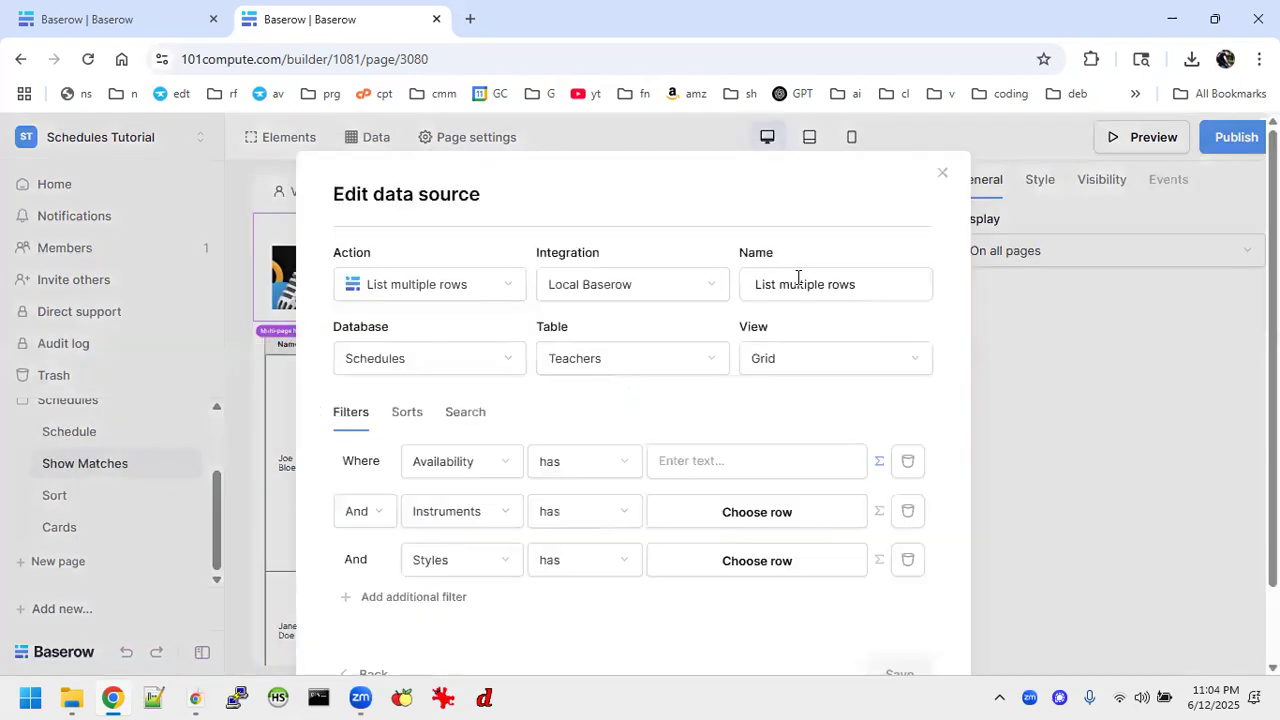
click(943, 173)
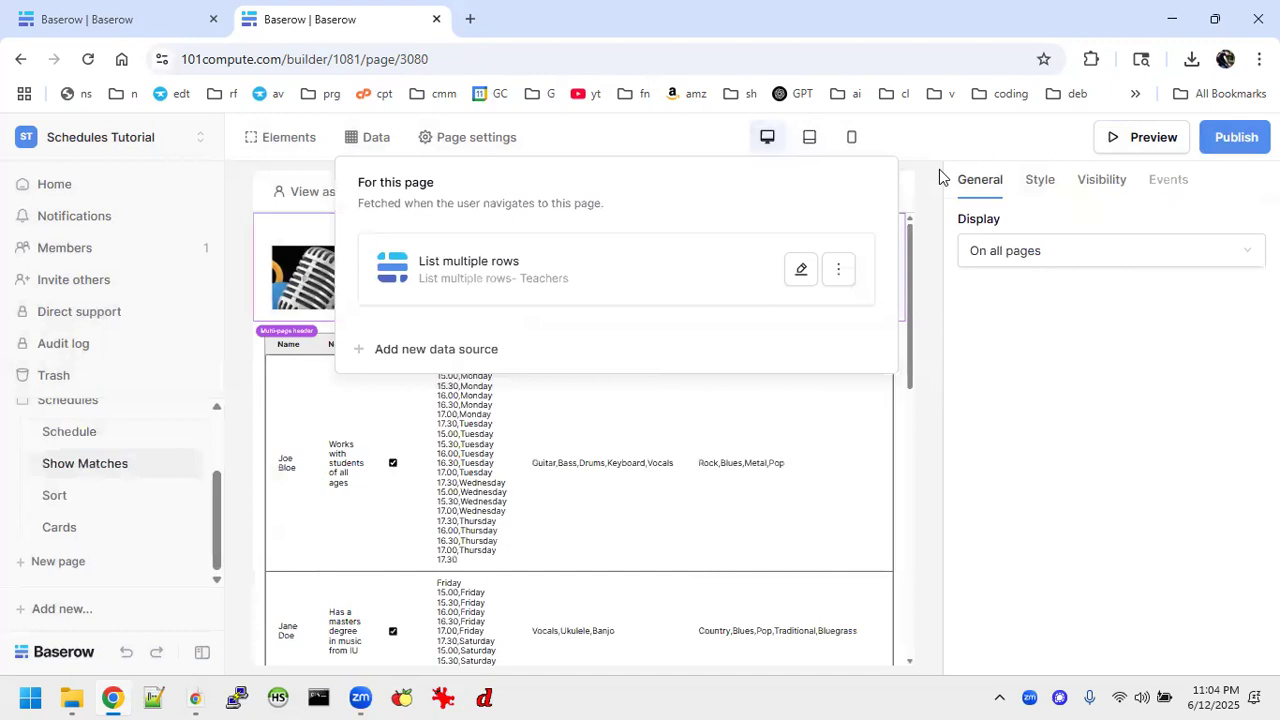
click(476, 138)
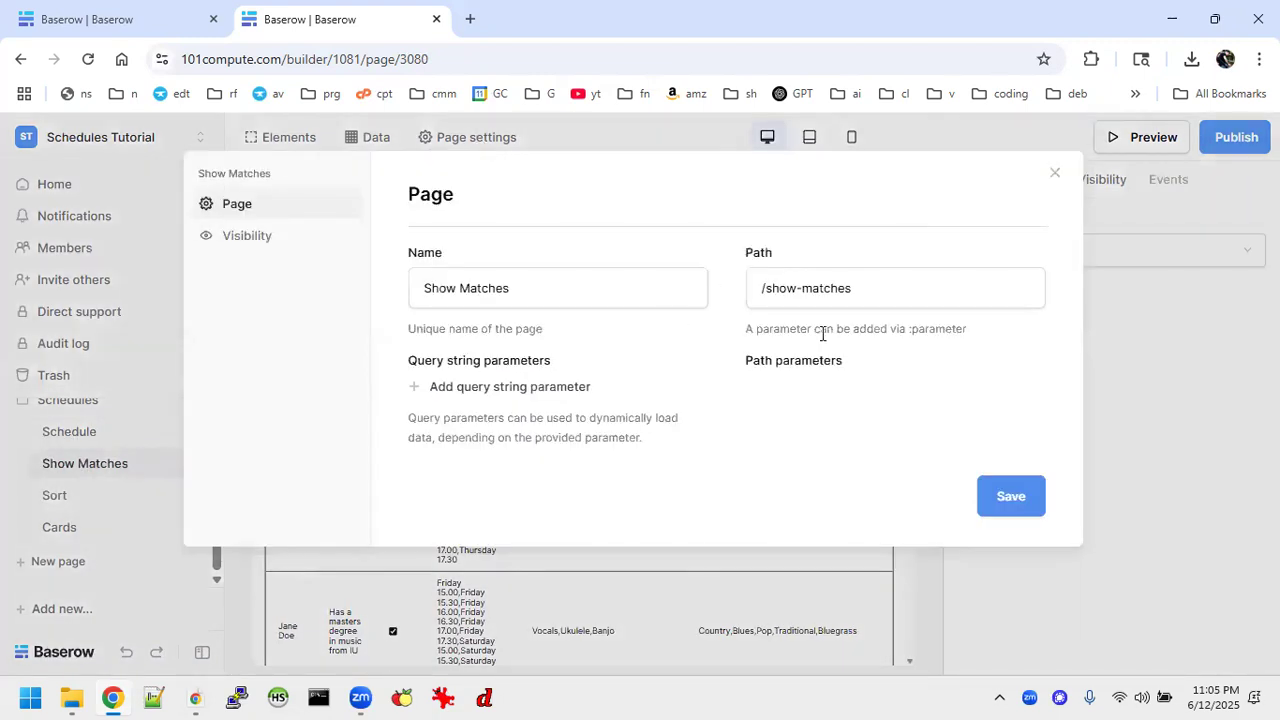
click(873, 288)
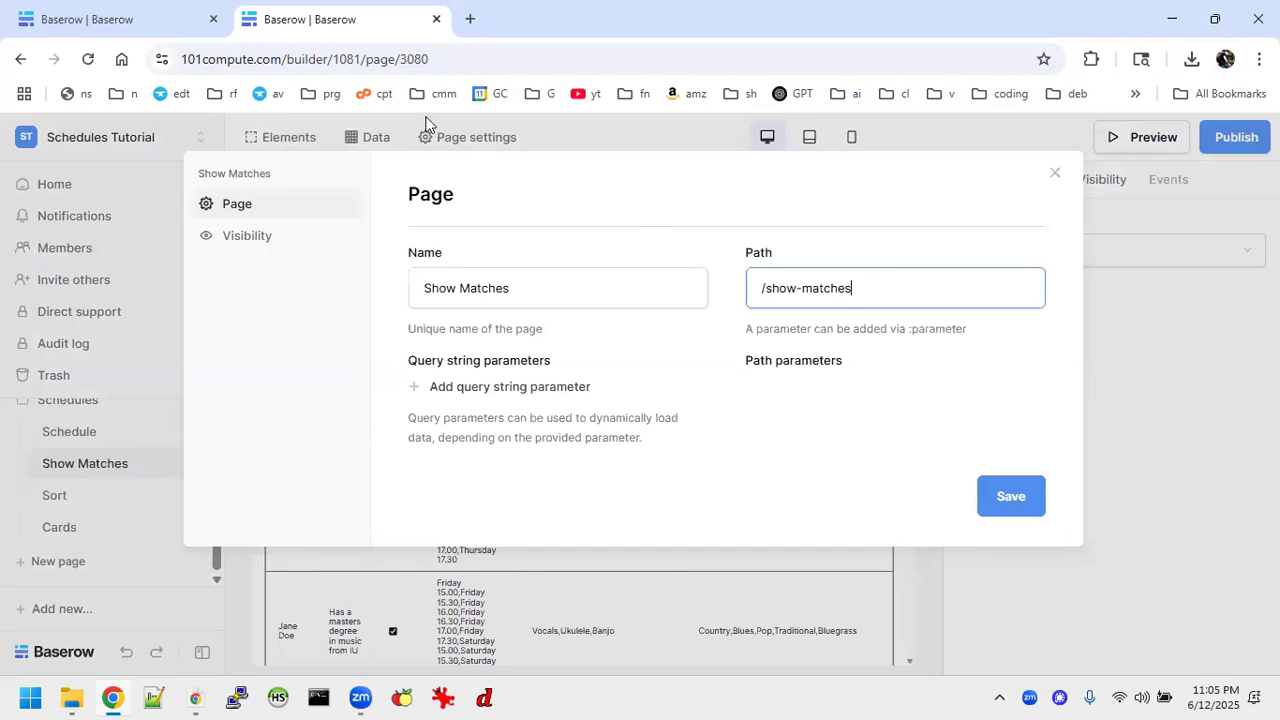
Examine the path and path parameters in the settings of the finished app's Show Matches page.
click(172, 12)
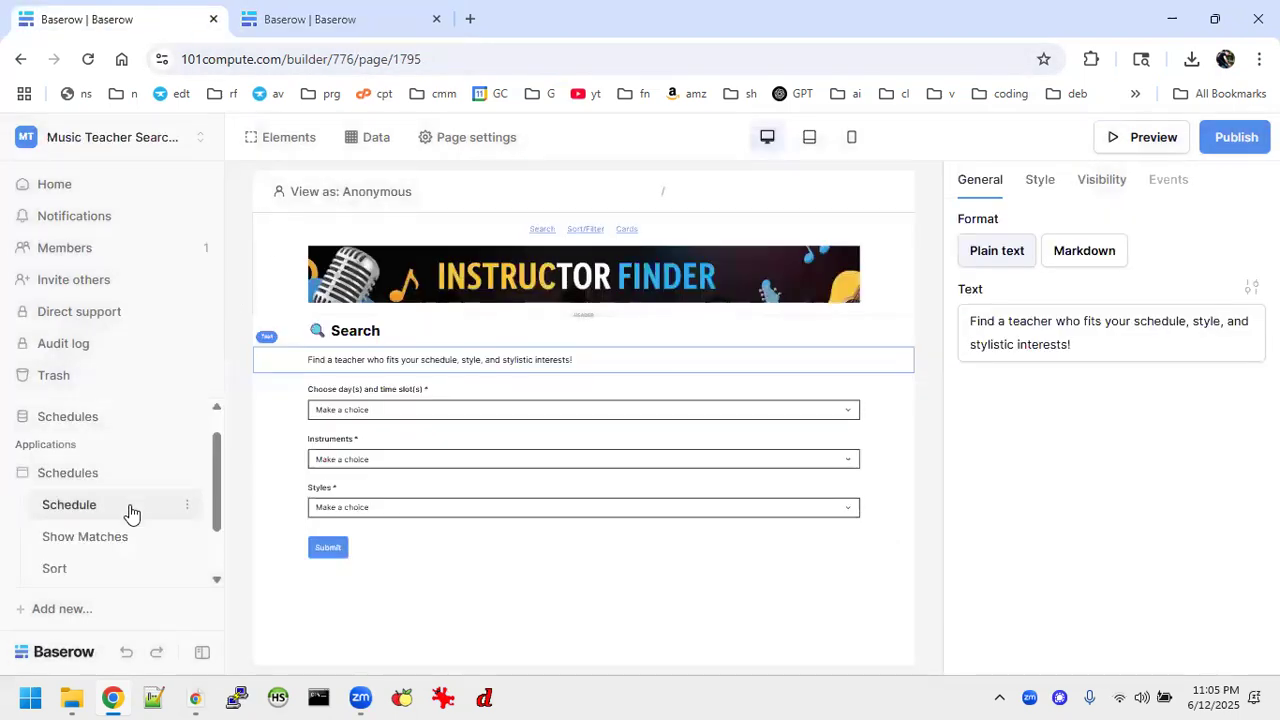
scroll(95, 535, down, 1)
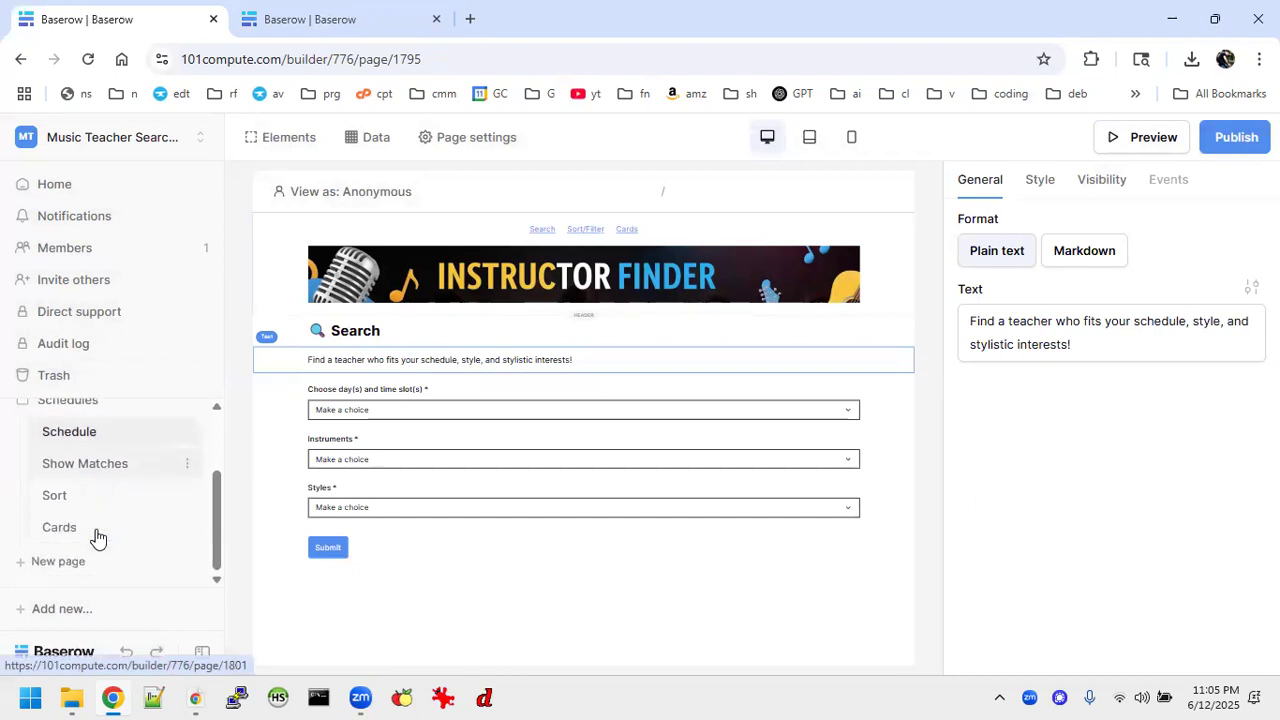
click(120, 463)
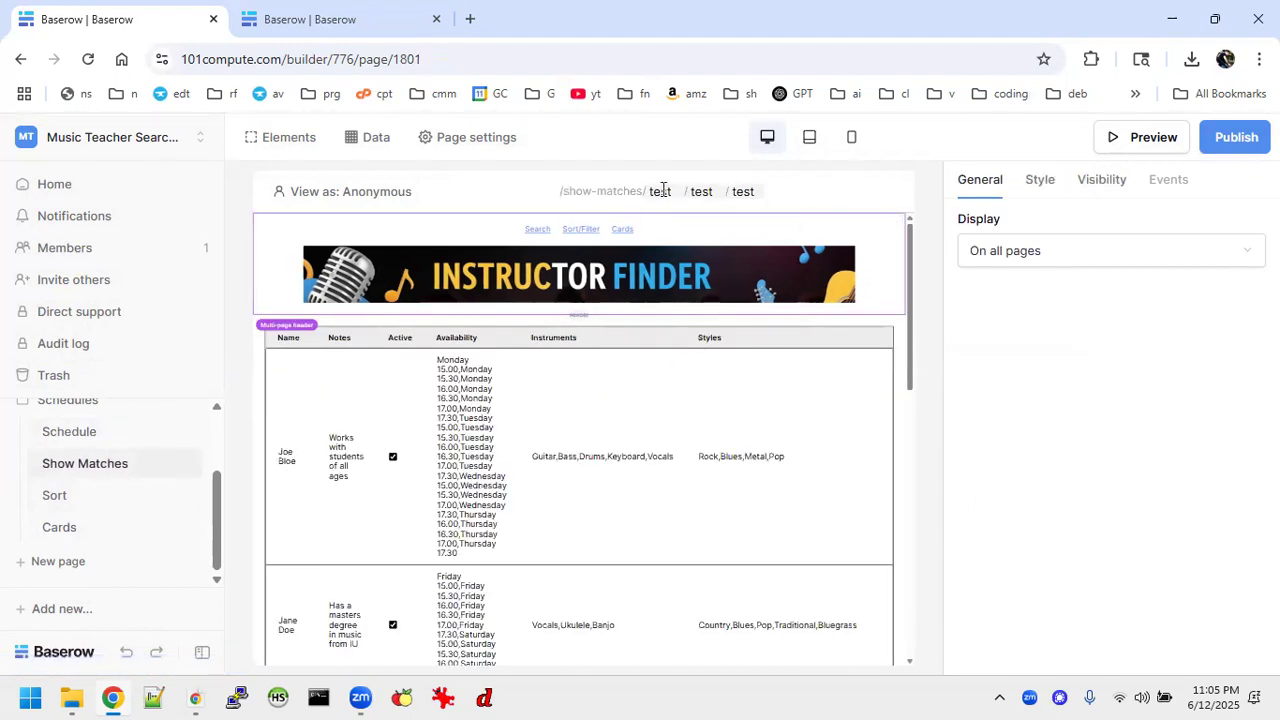
click(512, 146)
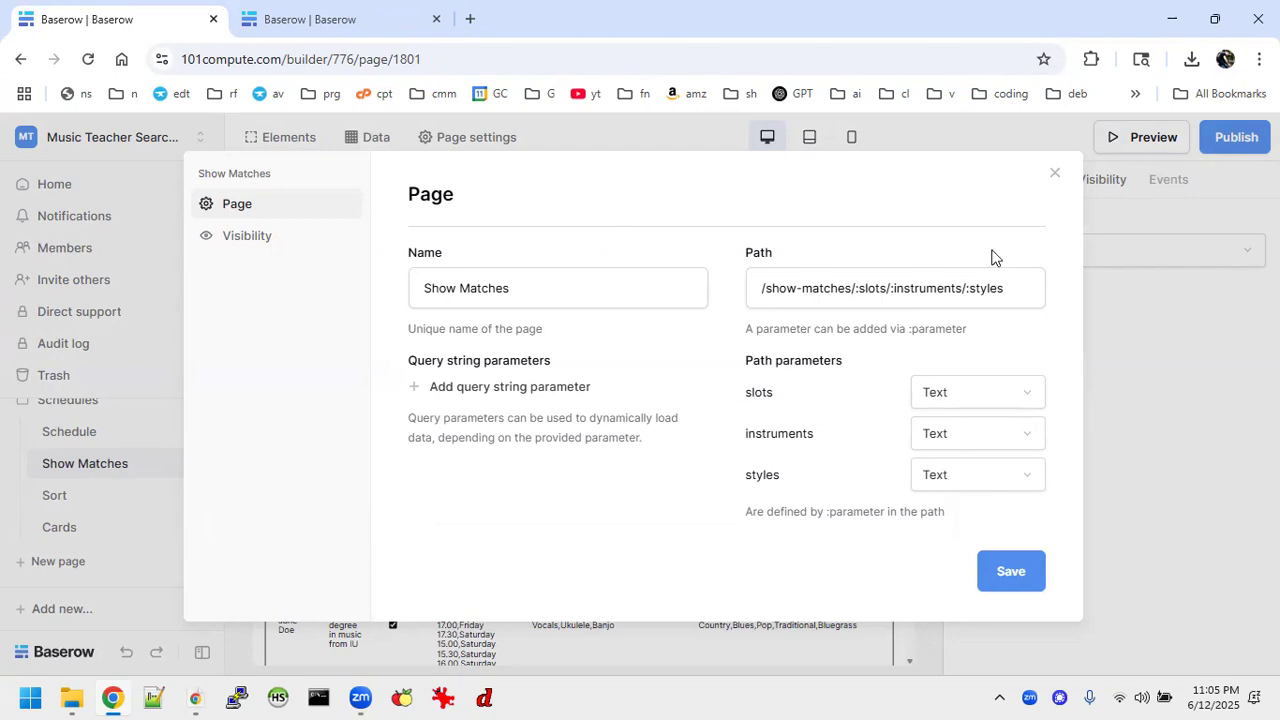
click(1054, 173)
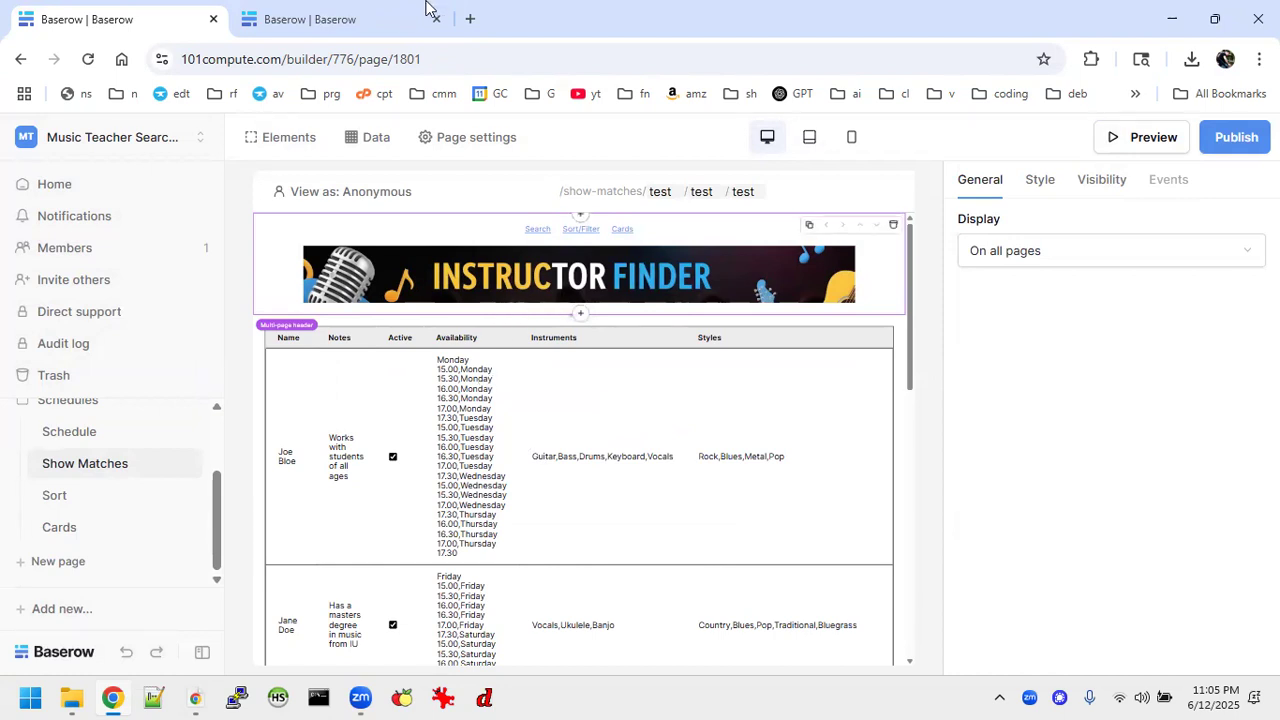
Set the tutorial's Show Matches page path to /show-matches/:slots/:styles/:instruments and save the page settings.
click(380, 18)
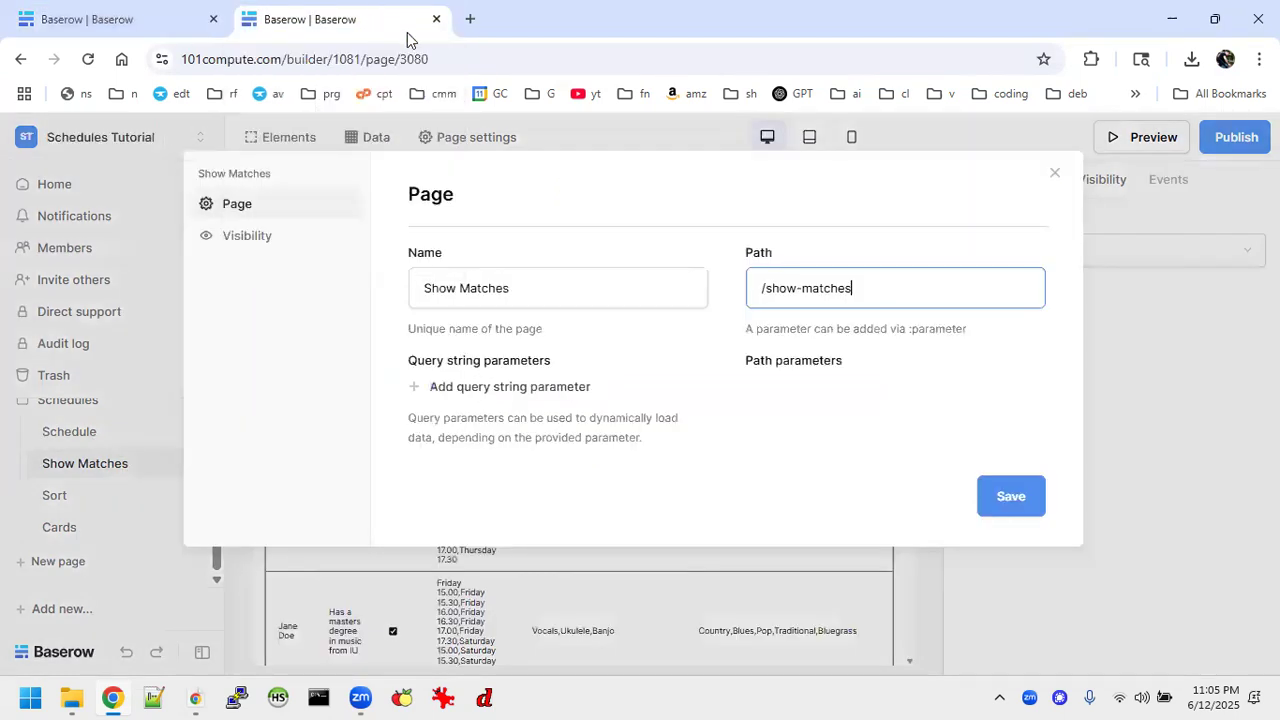
text(/)
text(:slo)
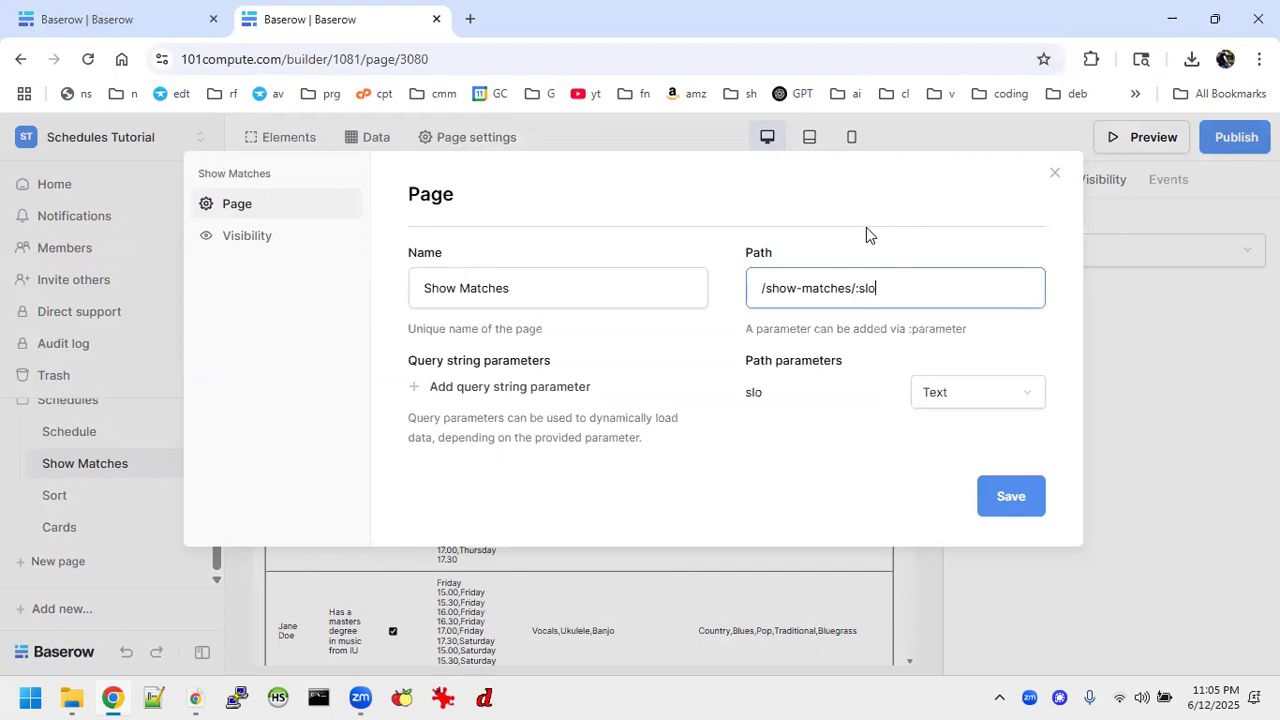
text(ts/:sty)
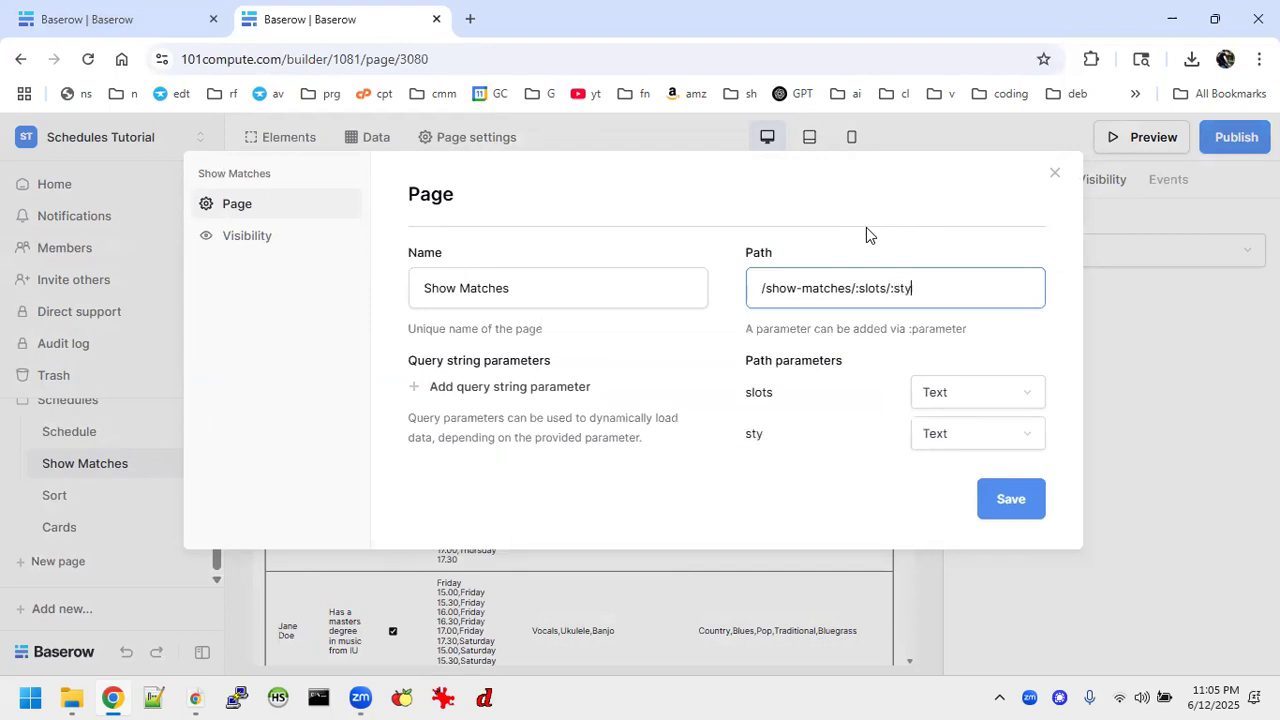
text(u)
key(BackSpace)
text(les/:inst)
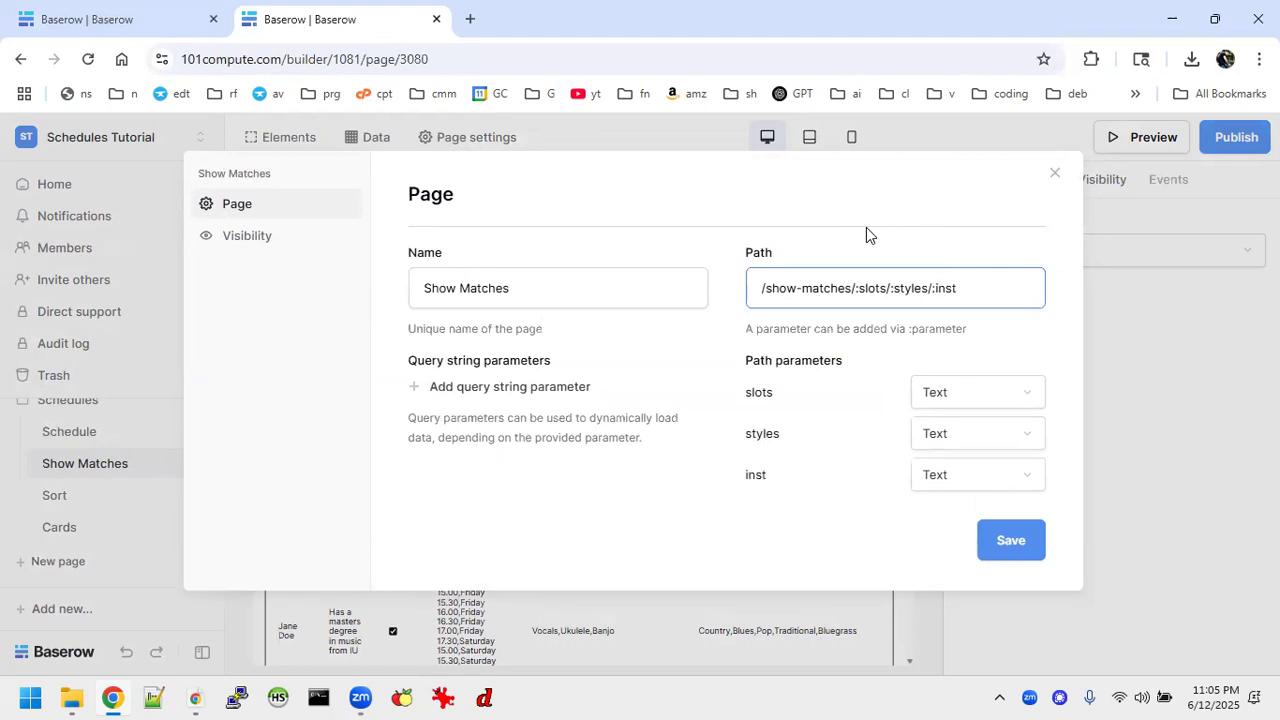
text(ruments)
click(988, 538)
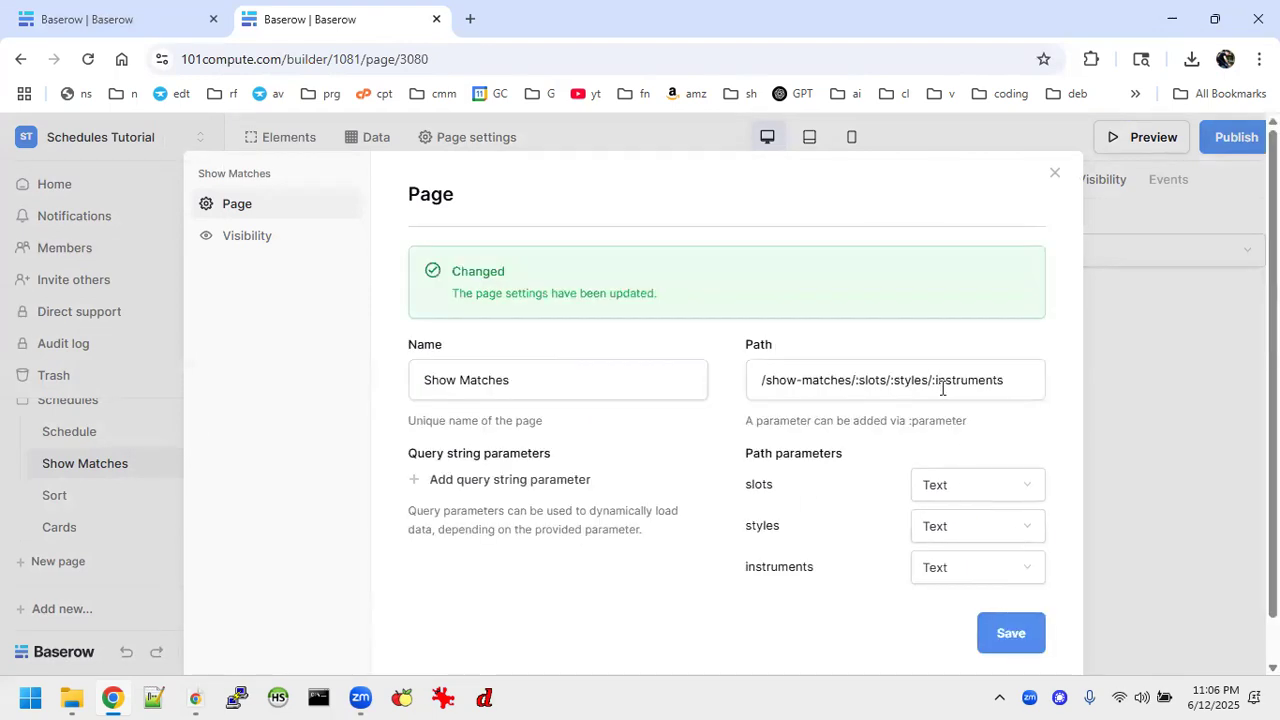
click(1054, 173)
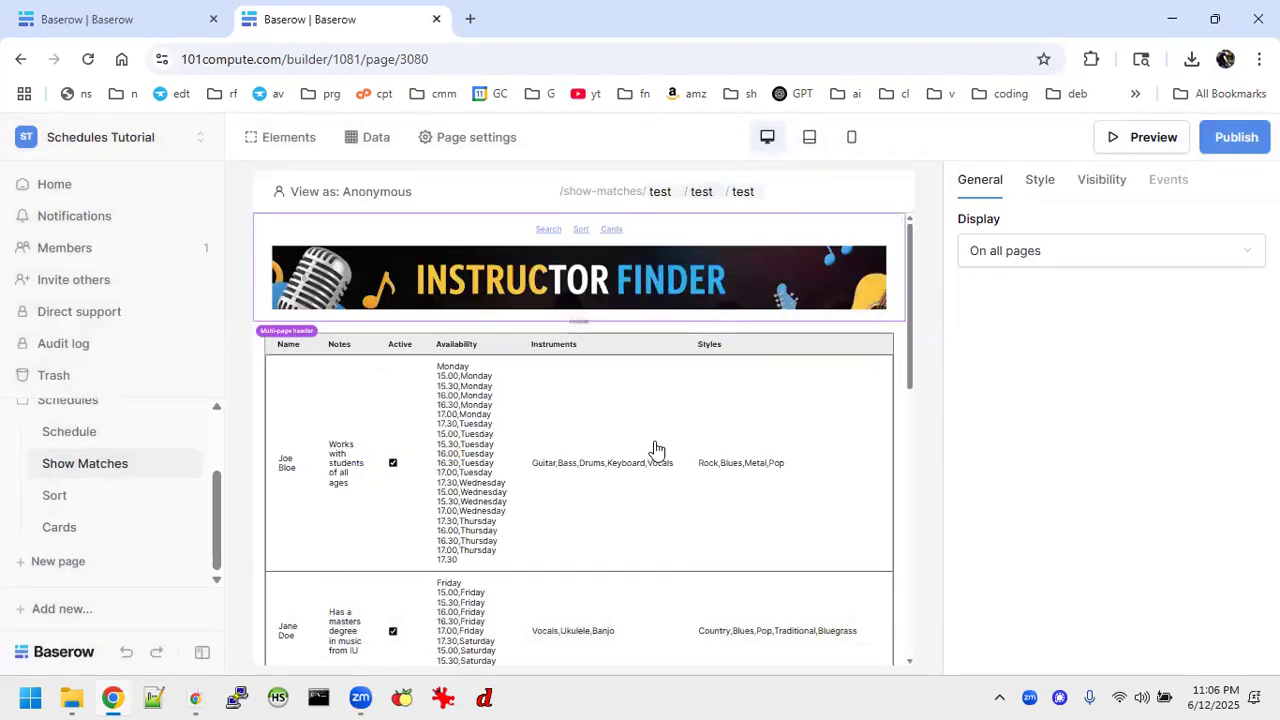
Look over the Show Matches table and return to the Schedule page.
scroll(655, 447, down, 3)
scroll(654, 449, up, 3)
click(84, 436)
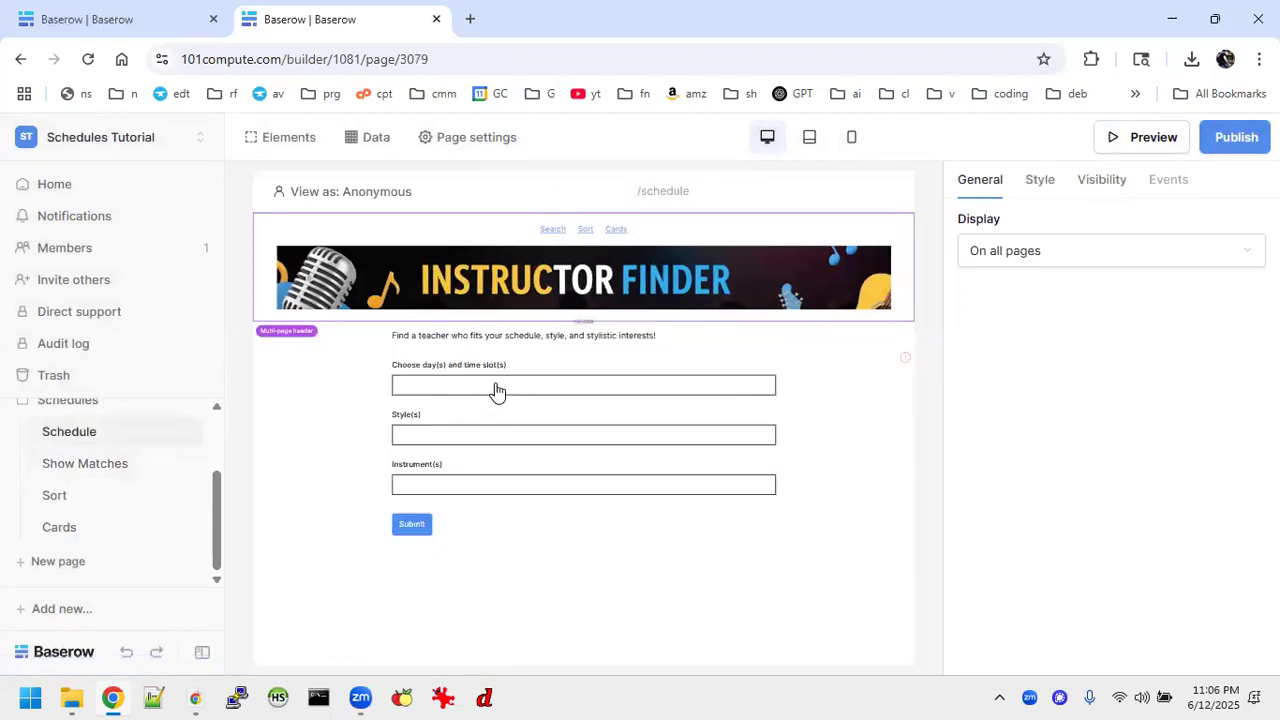
Delete the existing Open Page action from the search form's on-submit event on the Schedule page.
click(452, 520)
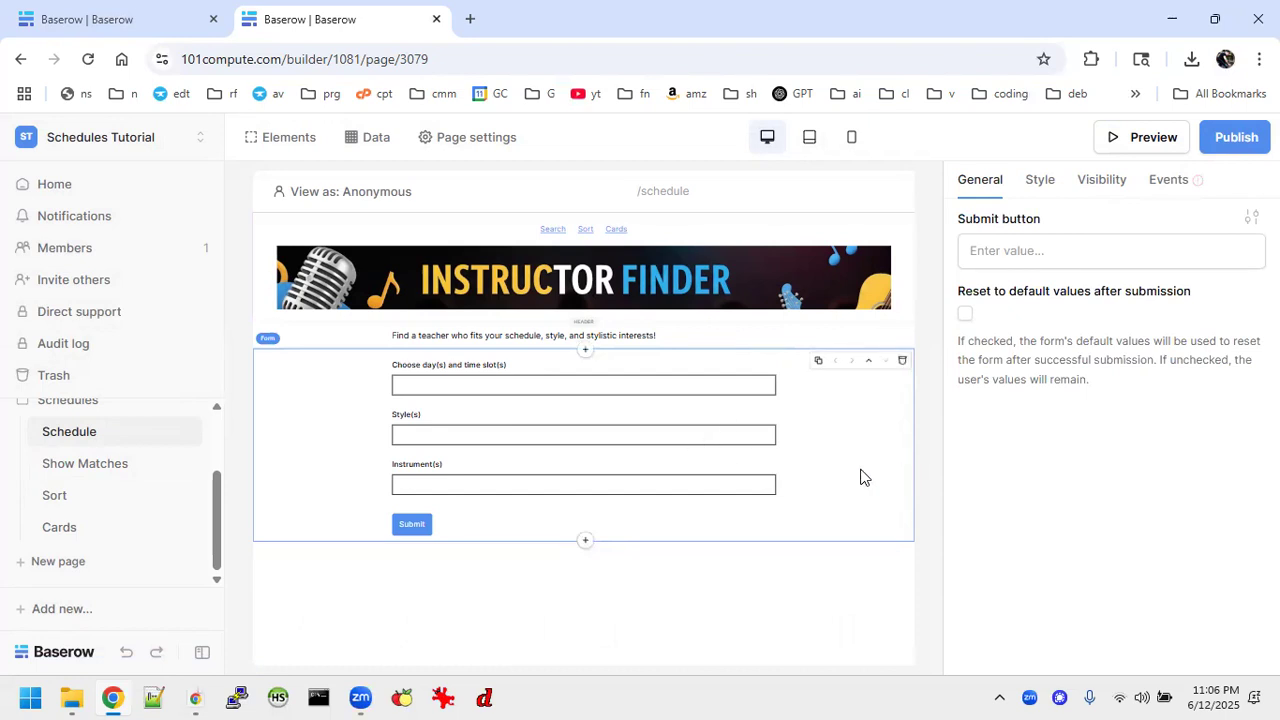
click(1167, 181)
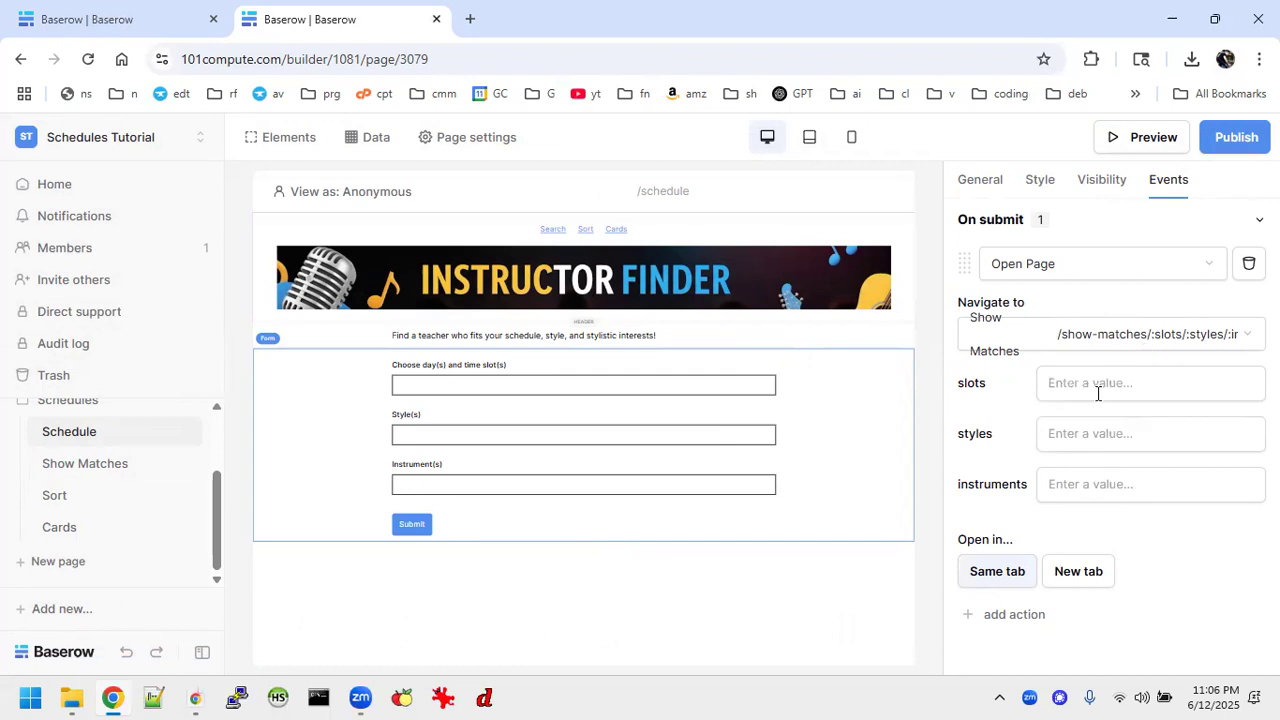
click(1232, 336)
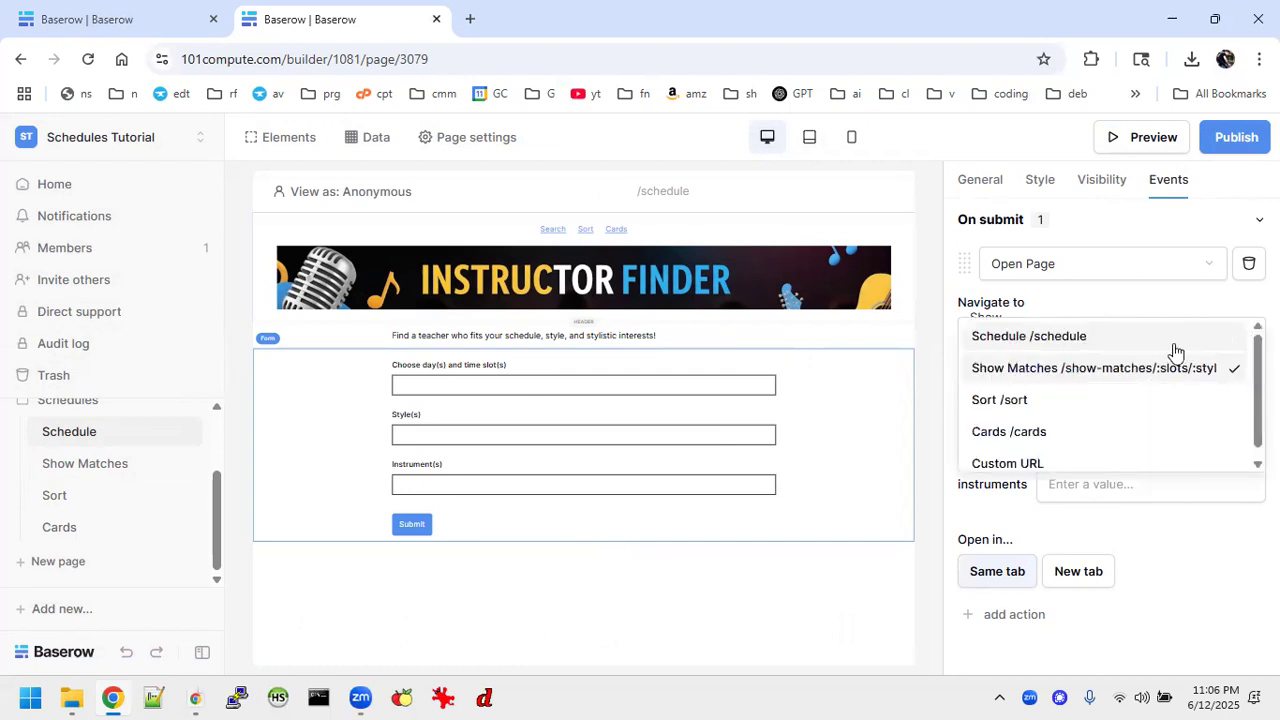
click(1248, 266)
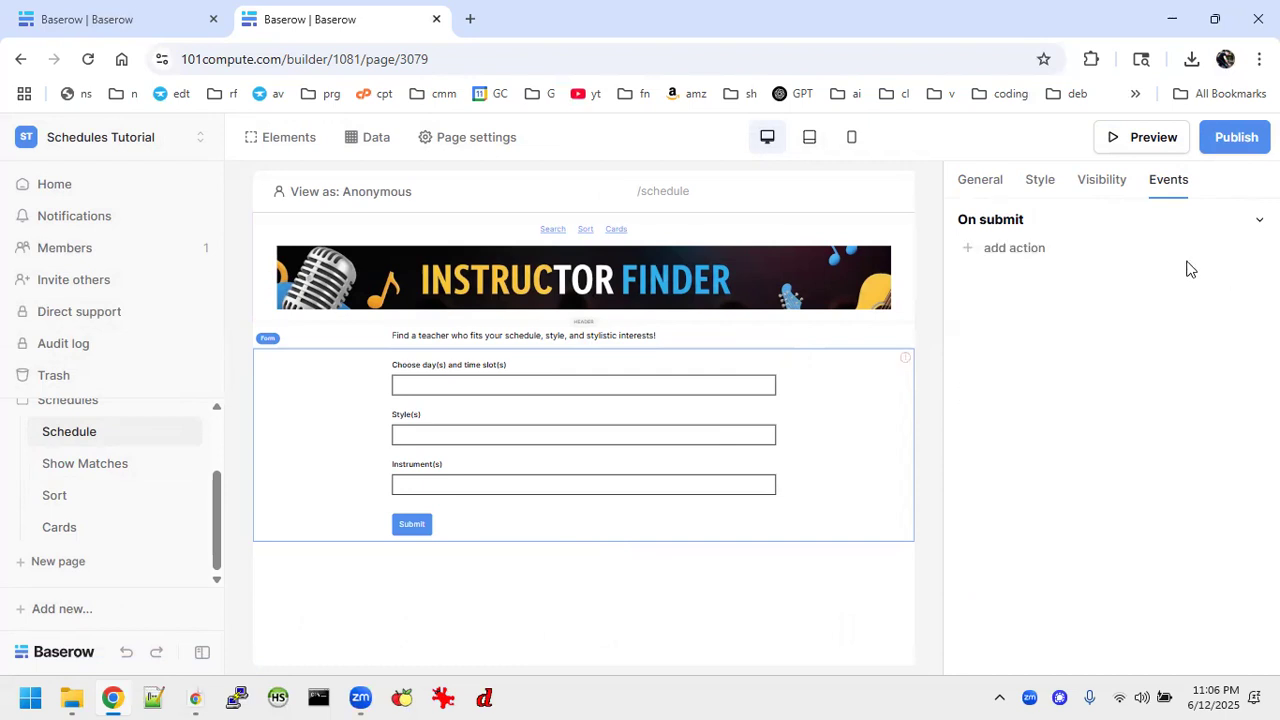
Add an Open Page action to the form's on-submit event that navigates to the Show Matches page.
click(1001, 252)
click(1194, 266)
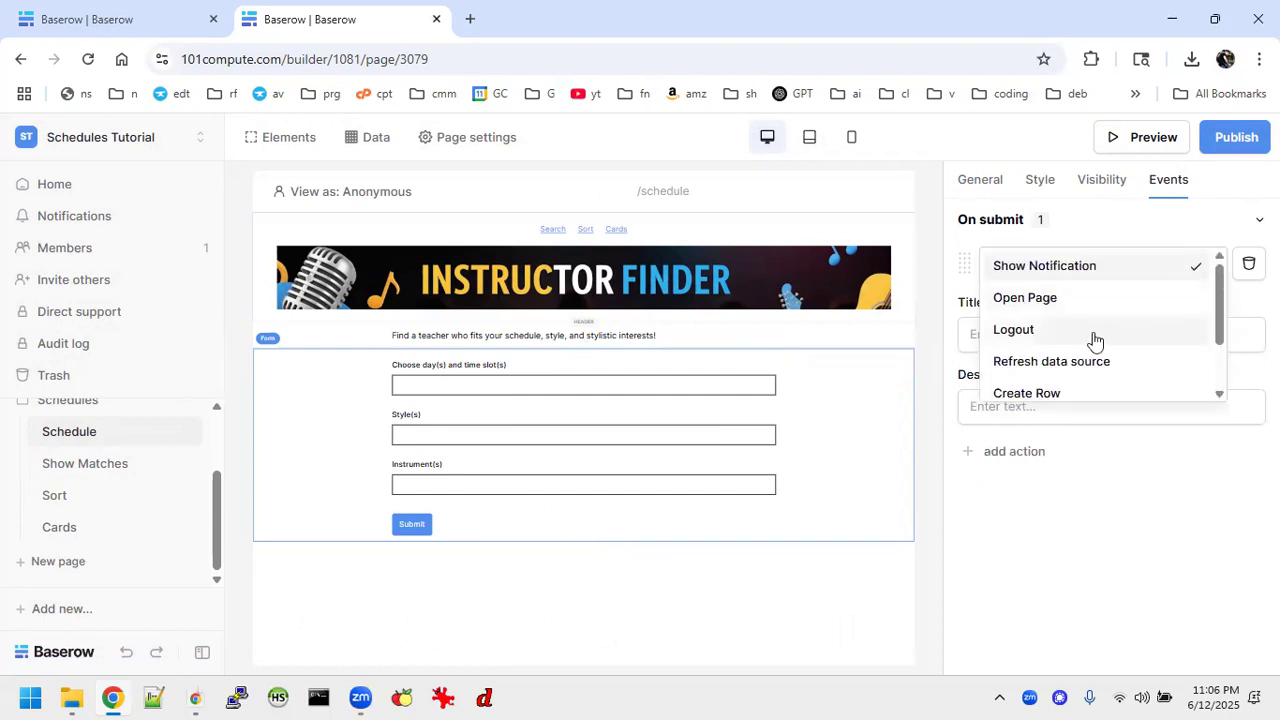
click(1030, 298)
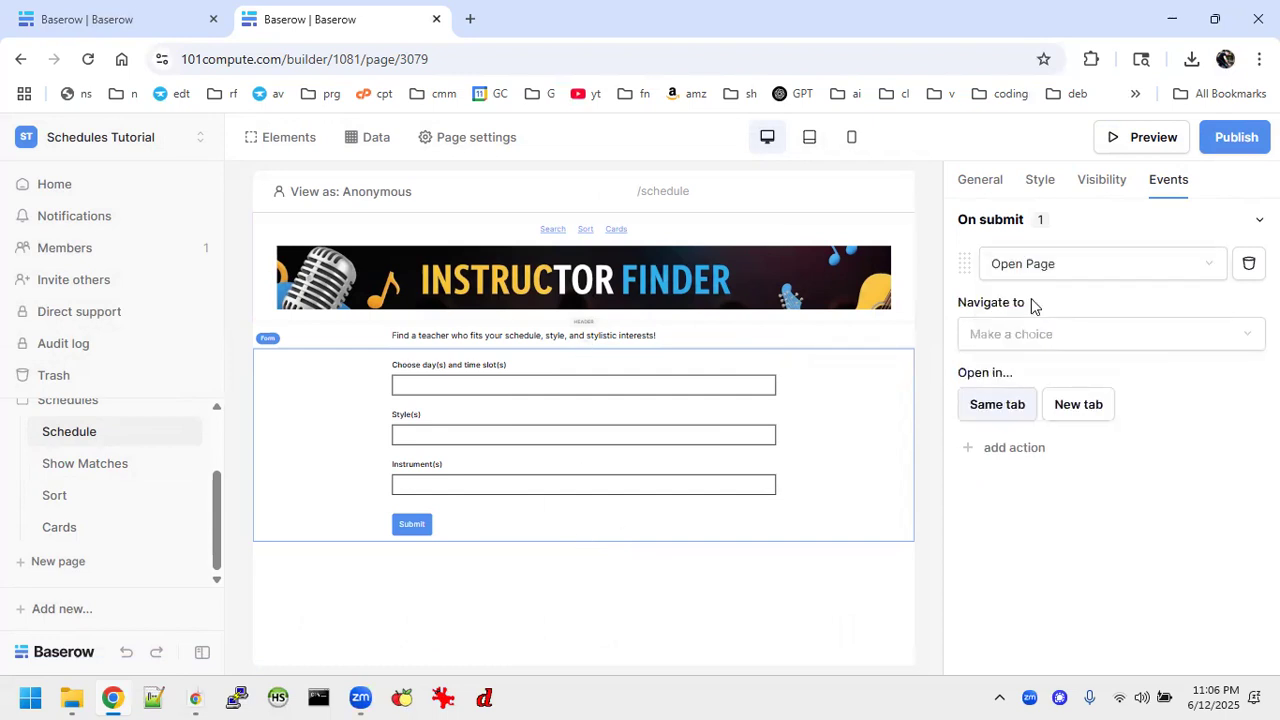
click(1118, 336)
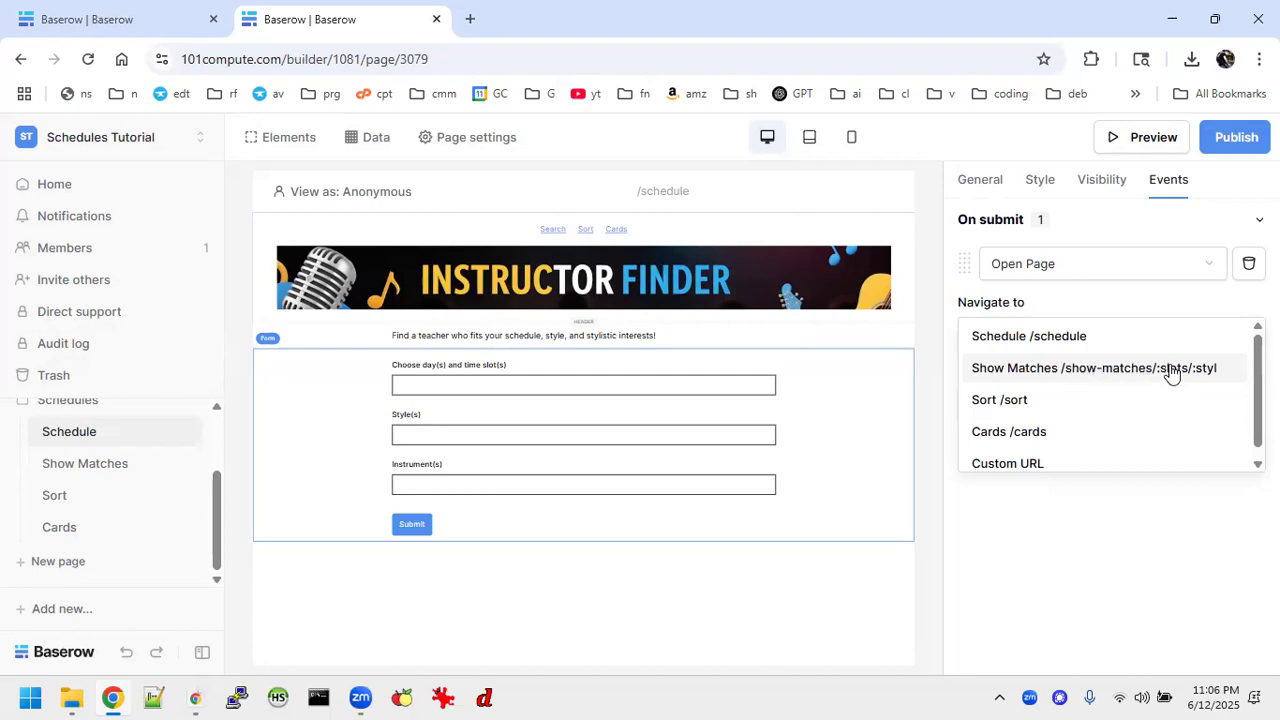
click(1081, 370)
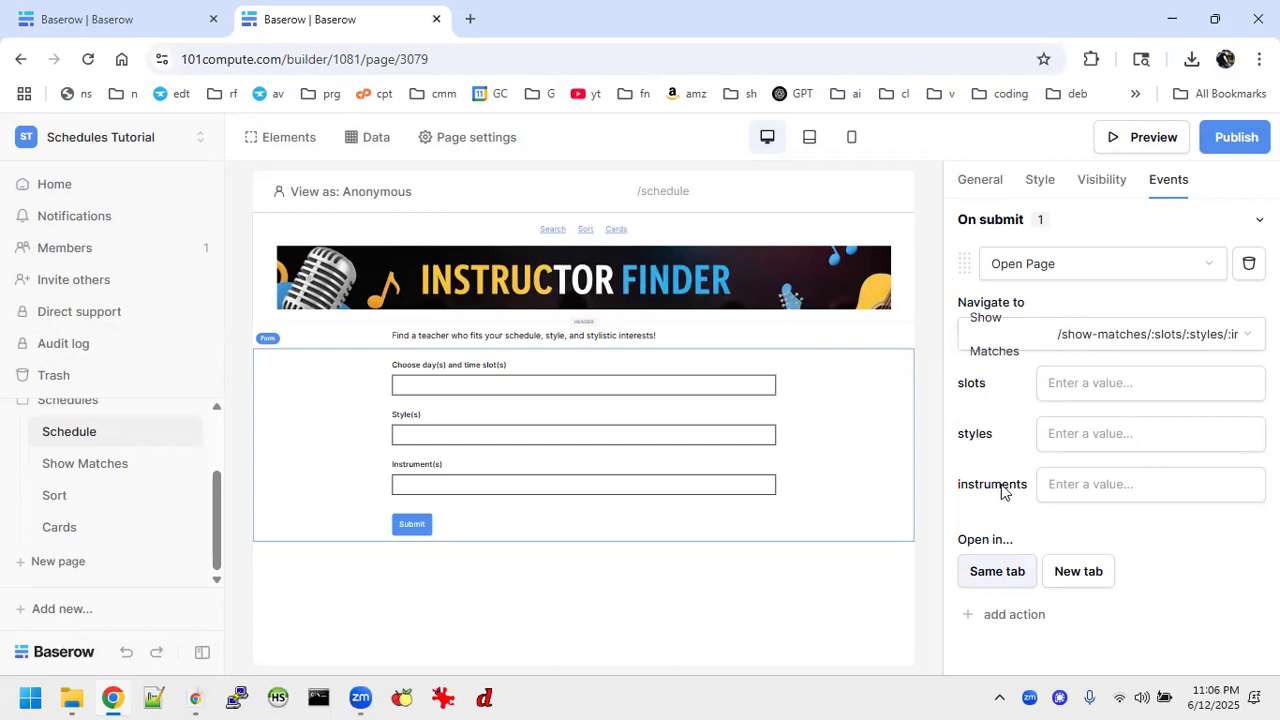
Map the slots, styles and instruments parameters to the form data Choose day(s) and time slot(s), Style(s) and Instrument(s).
click(1085, 384)
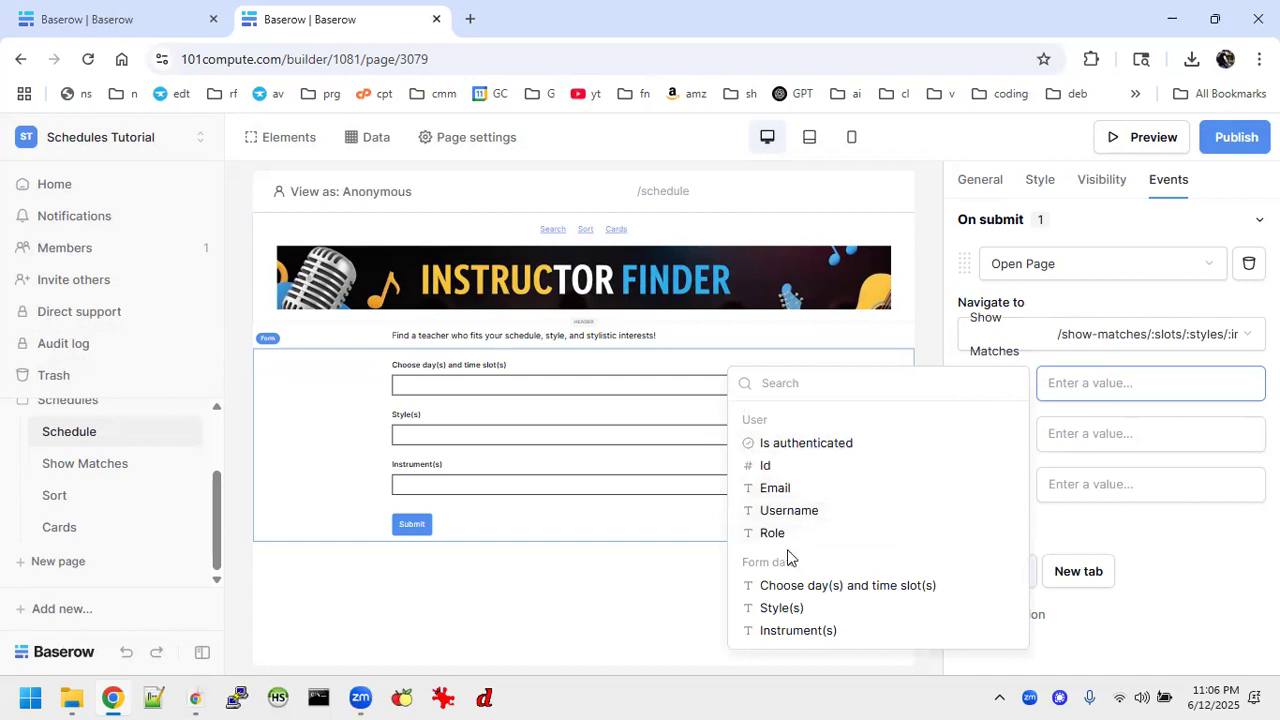
click(820, 586)
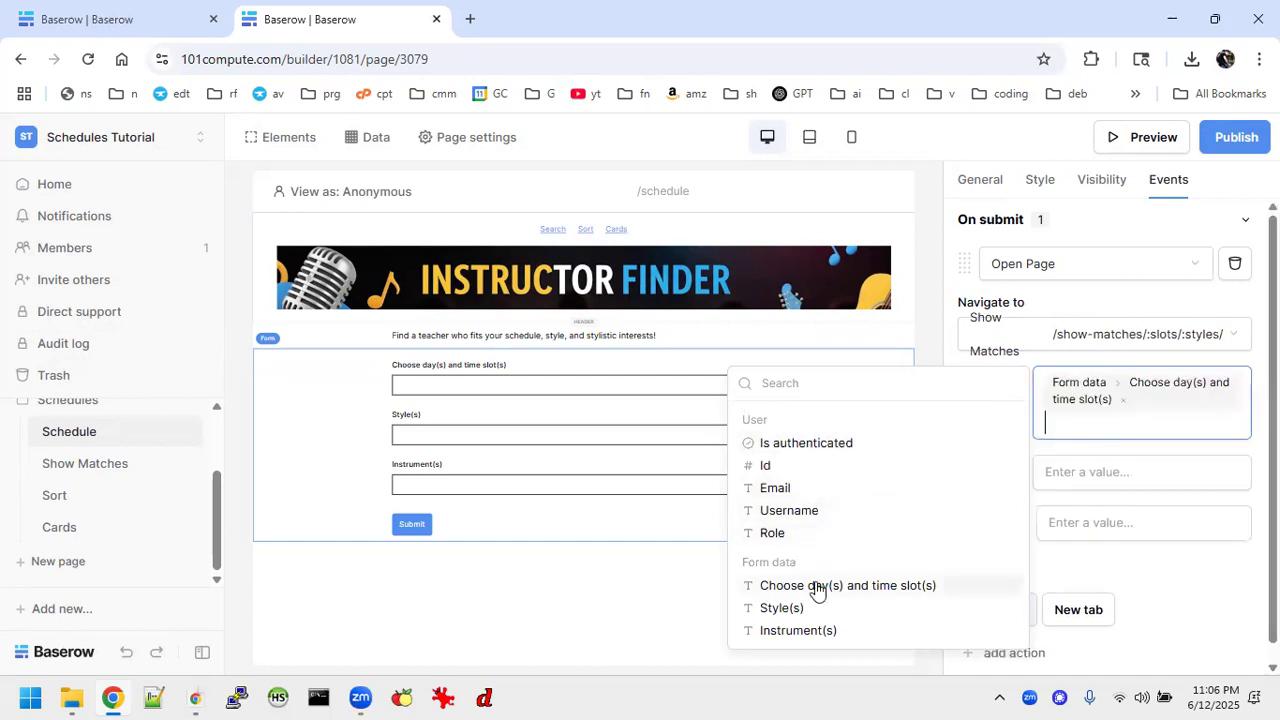
click(1050, 471)
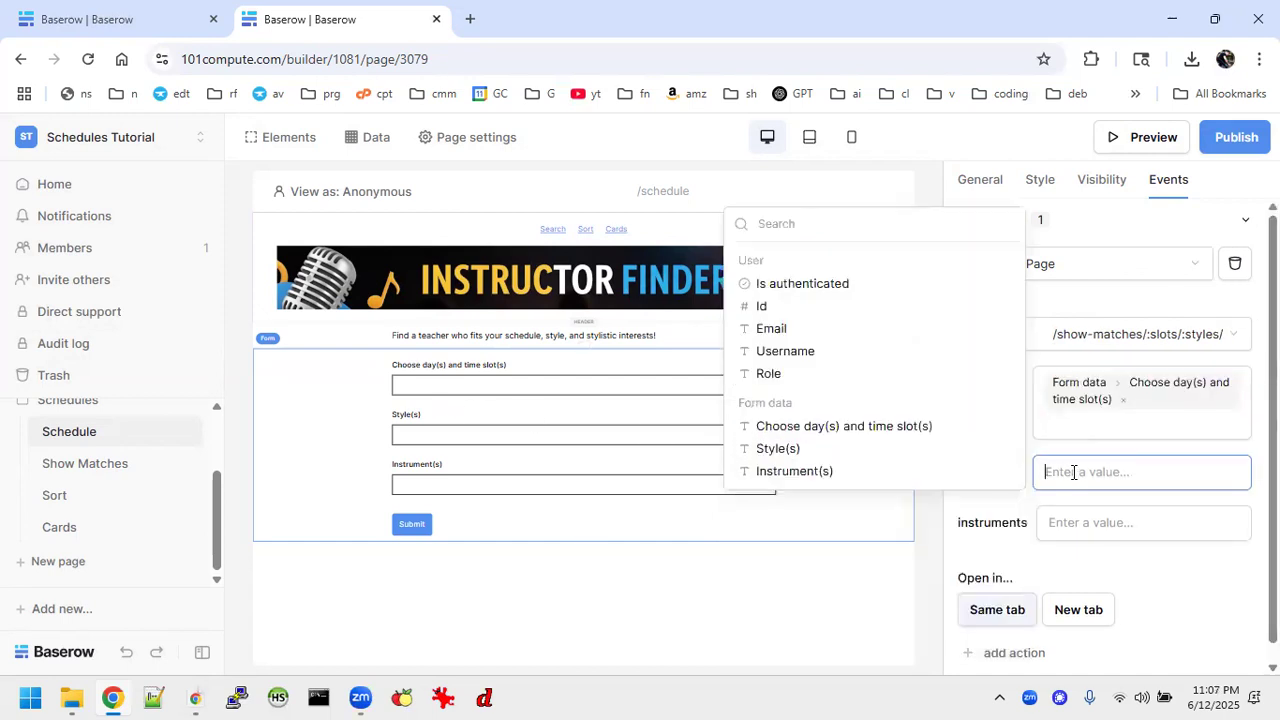
click(901, 551)
click(1063, 471)
click(778, 449)
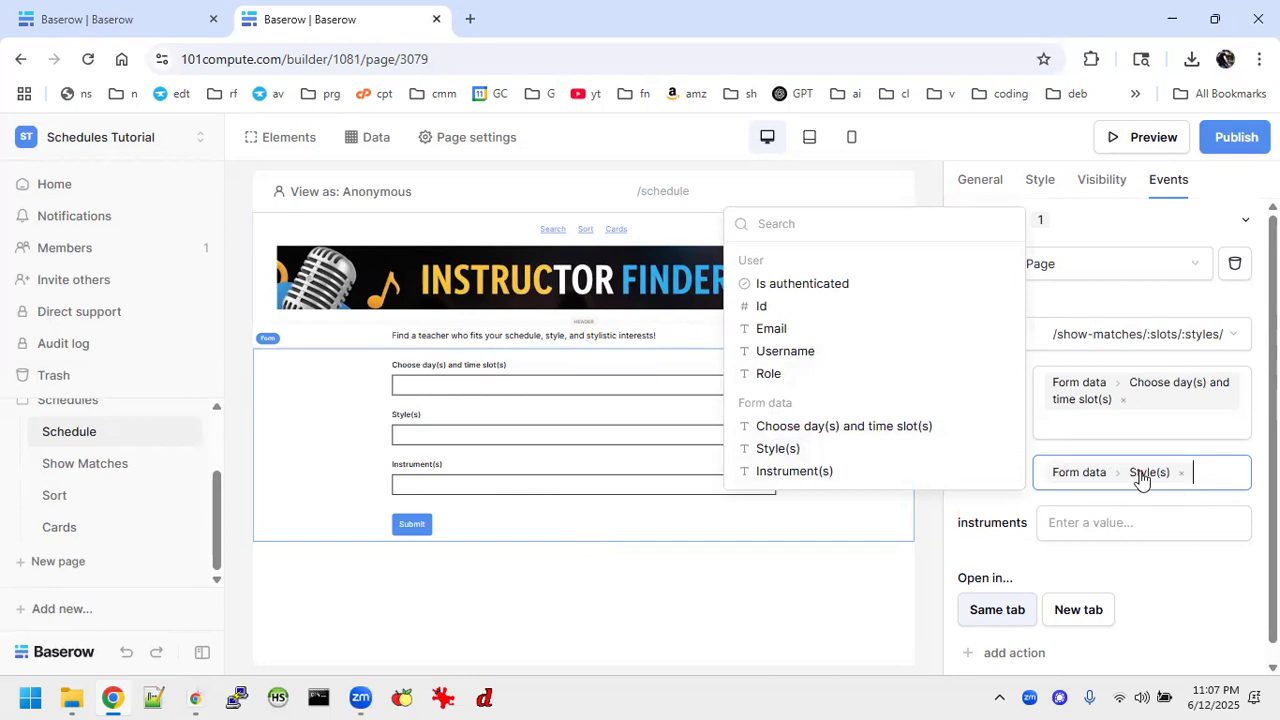
click(1080, 523)
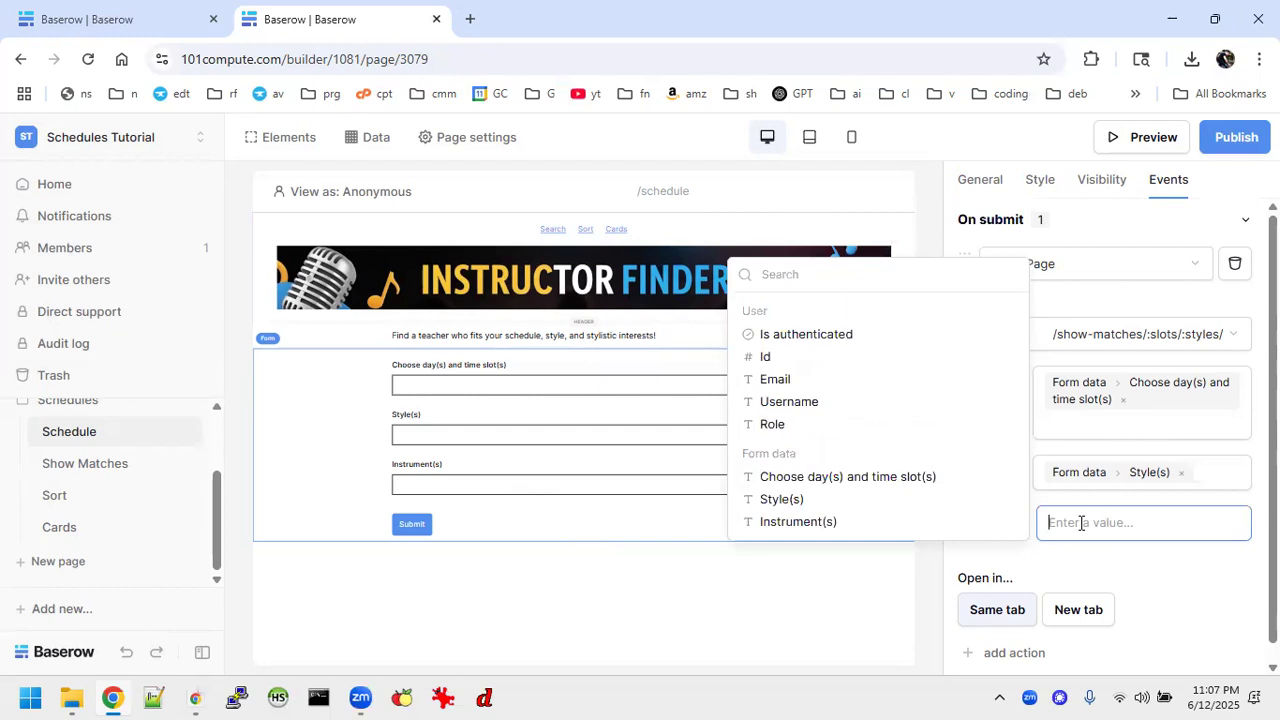
click(815, 524)
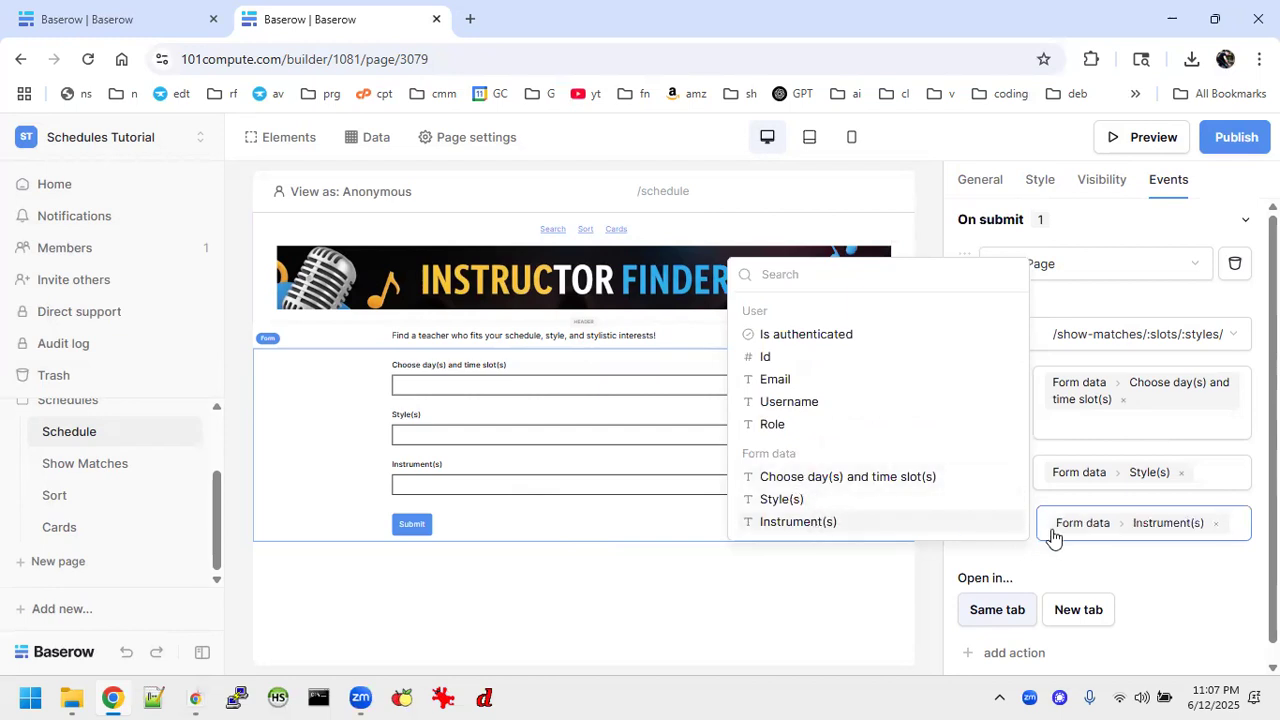
click(1188, 615)
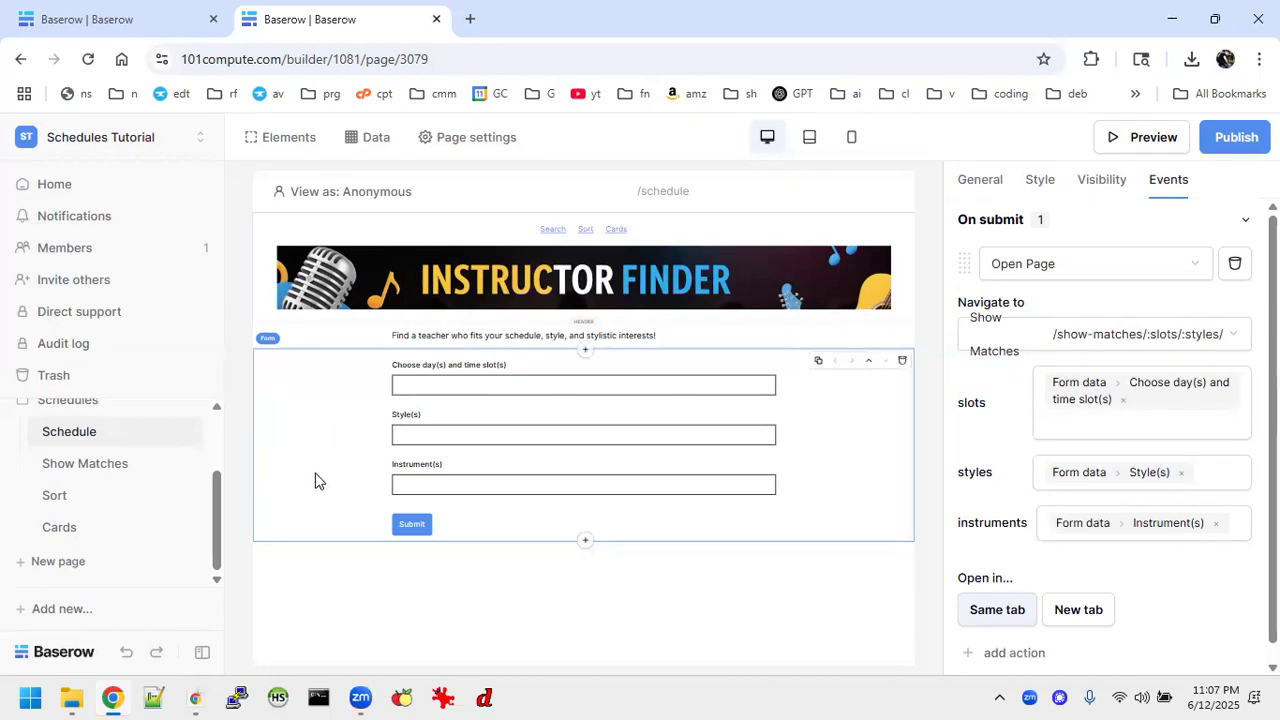
Review the settings of the form's day and time slot, style and instrument inputs.
click(465, 393)
click(462, 434)
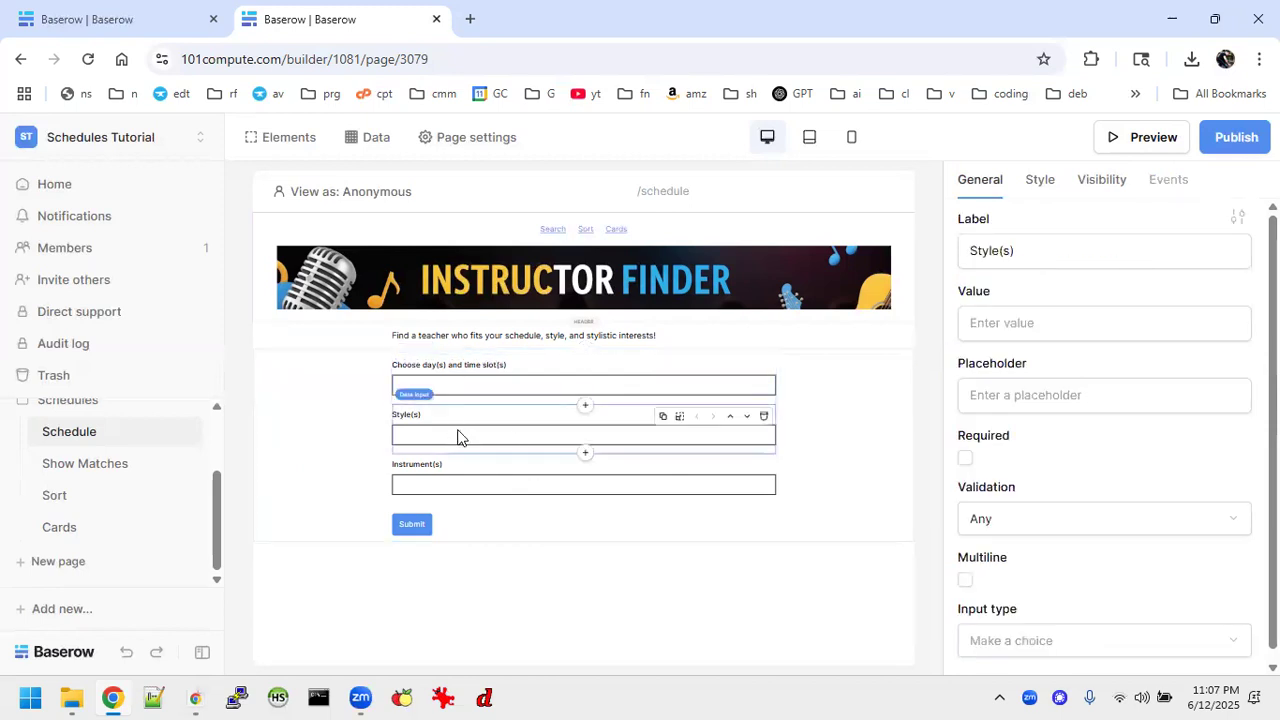
click(462, 486)
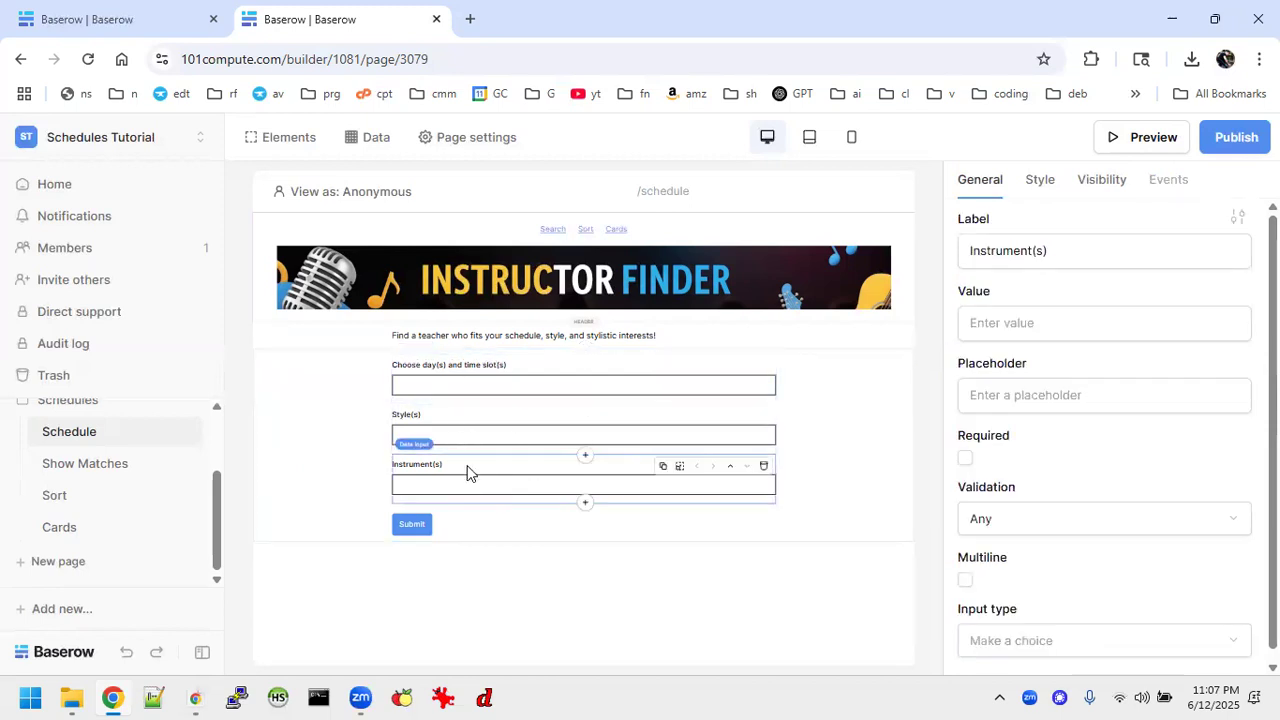
click(492, 389)
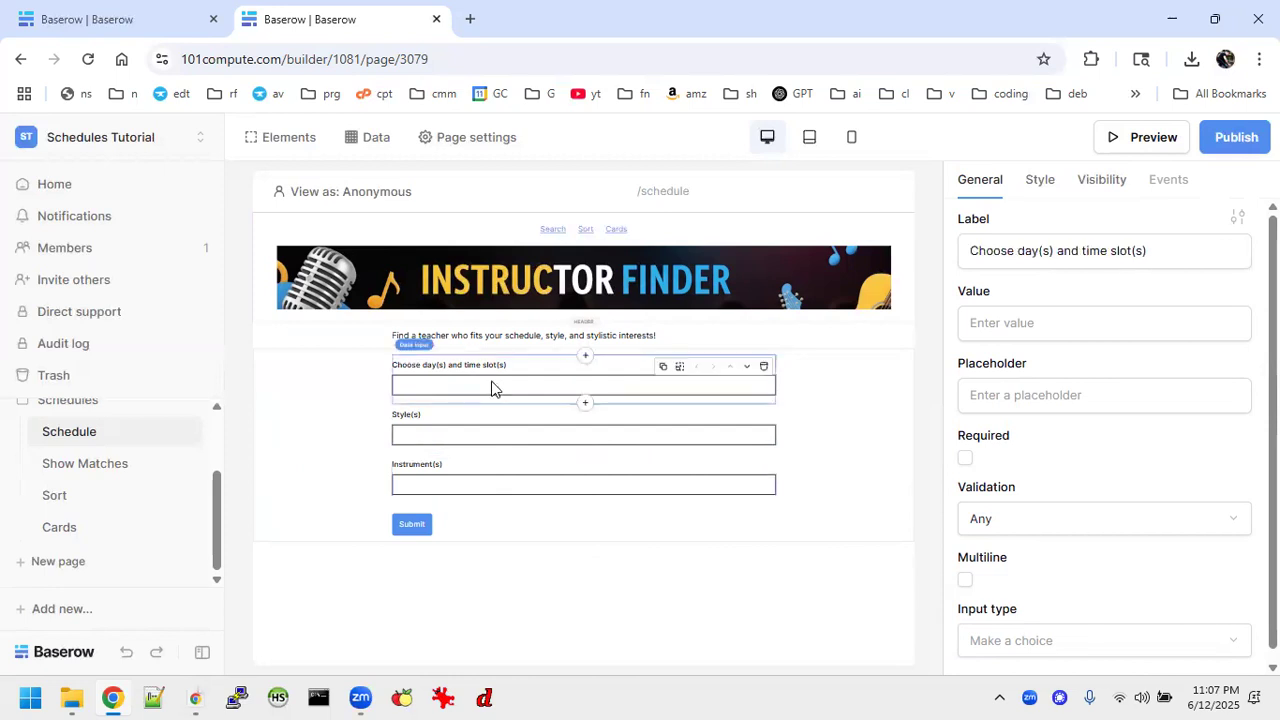
Examine the settings of the day and time slot record selector on the finished app's Schedule page.
key(ctrl+shift+Tab)
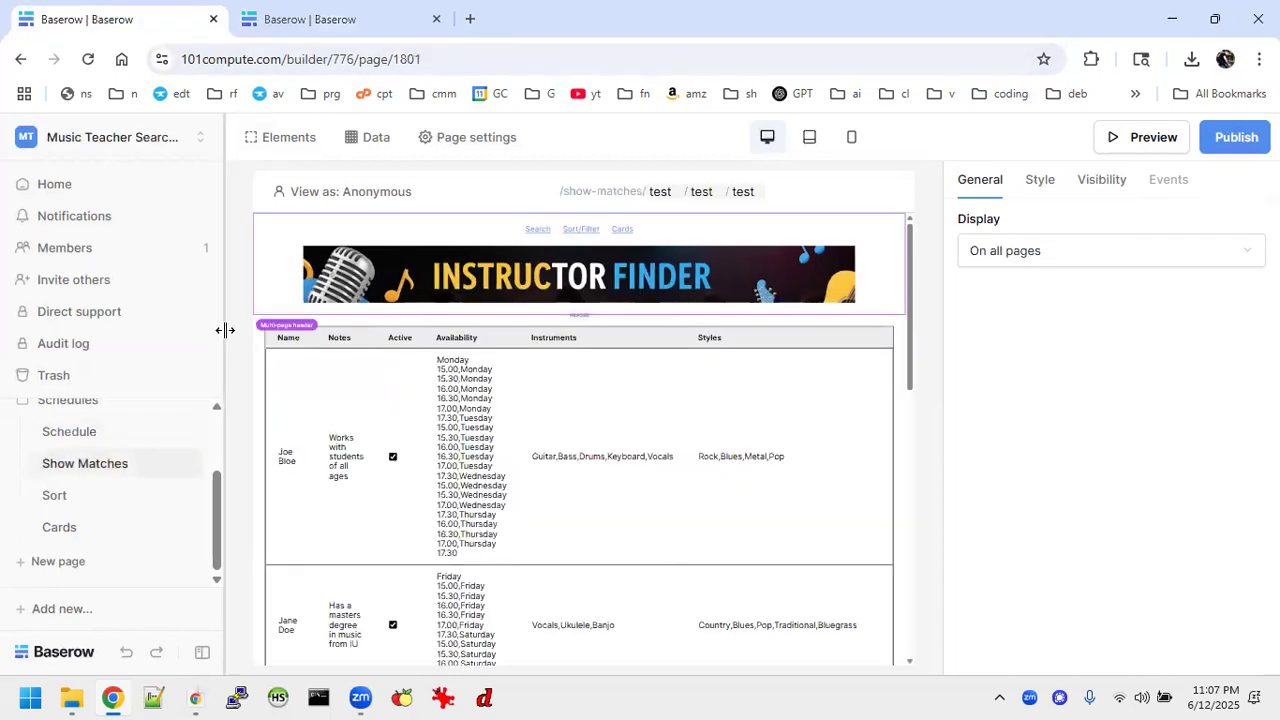
click(85, 438)
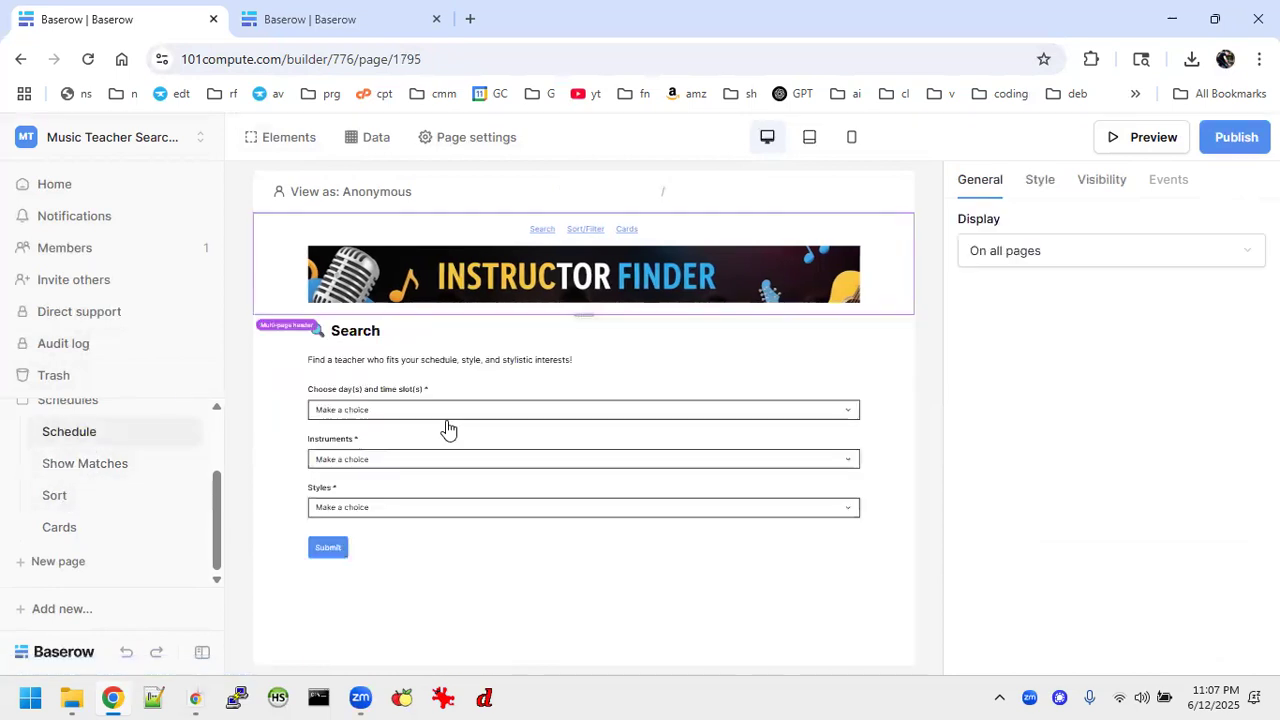
click(575, 417)
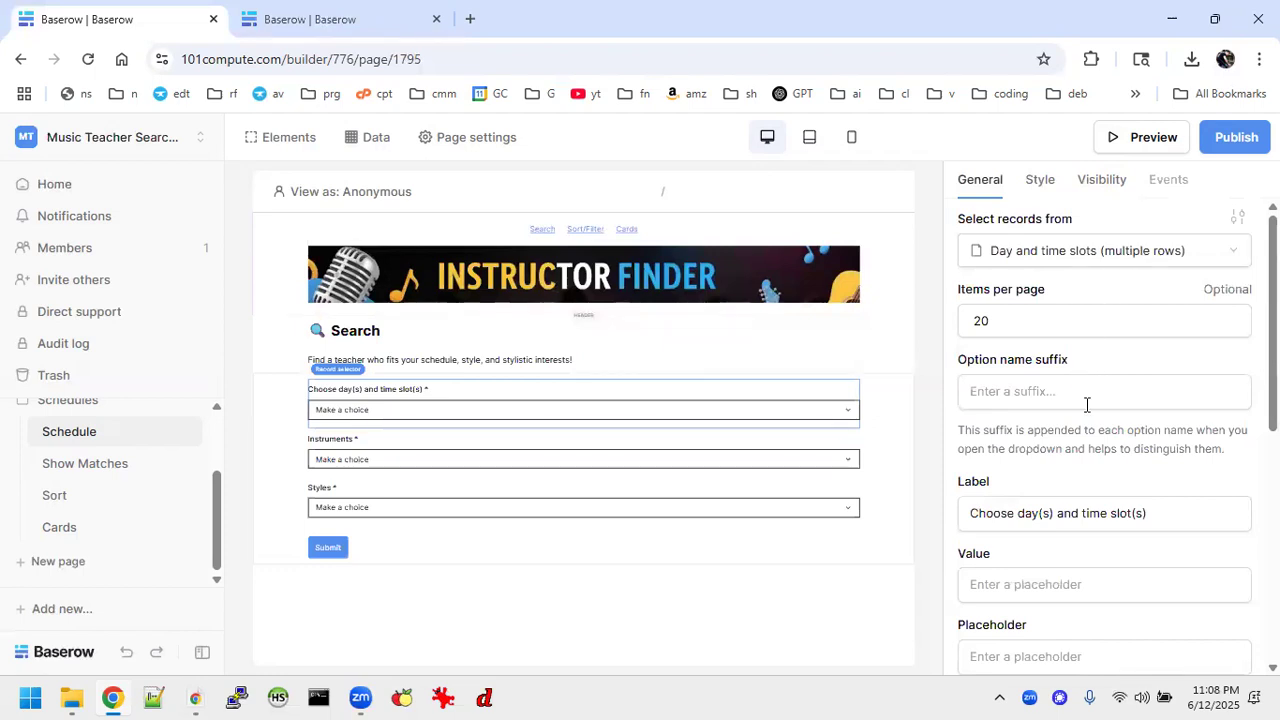
scroll(1087, 442, down, 3)
scroll(1087, 442, up, 3)
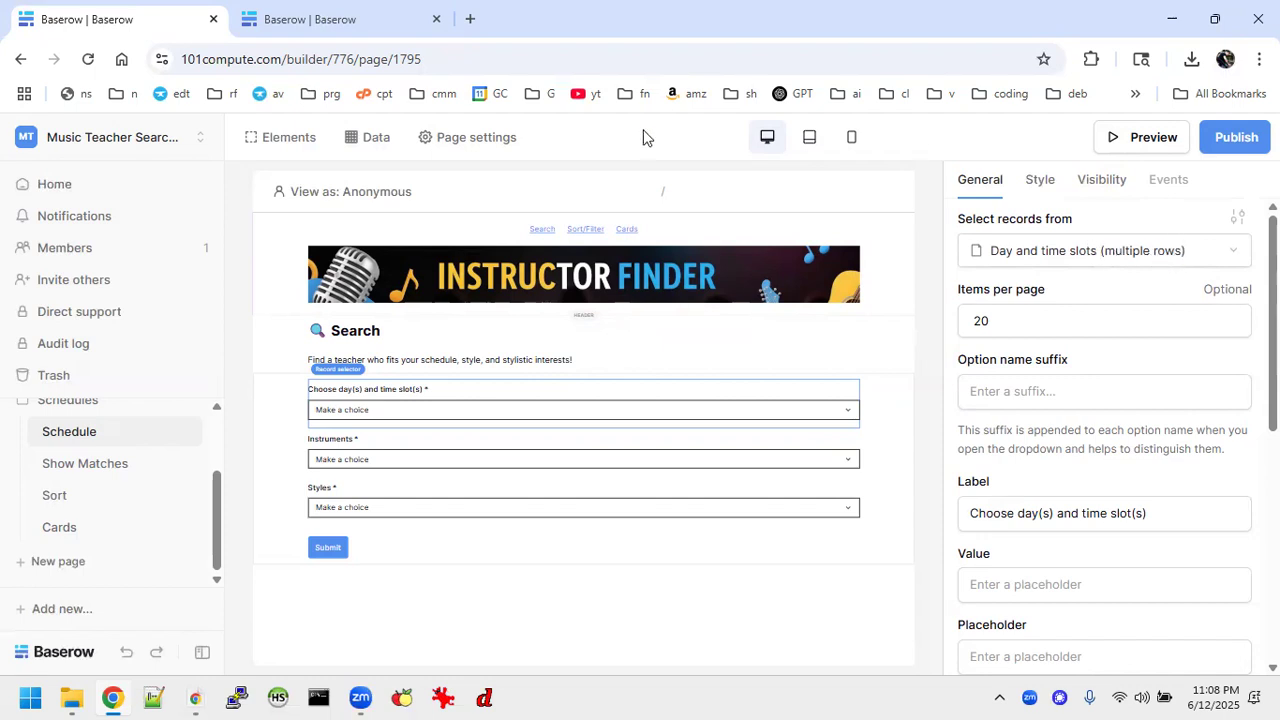
Examine the Day and time slots and Instruments data sources of the finished app's Schedule page.
click(366, 139)
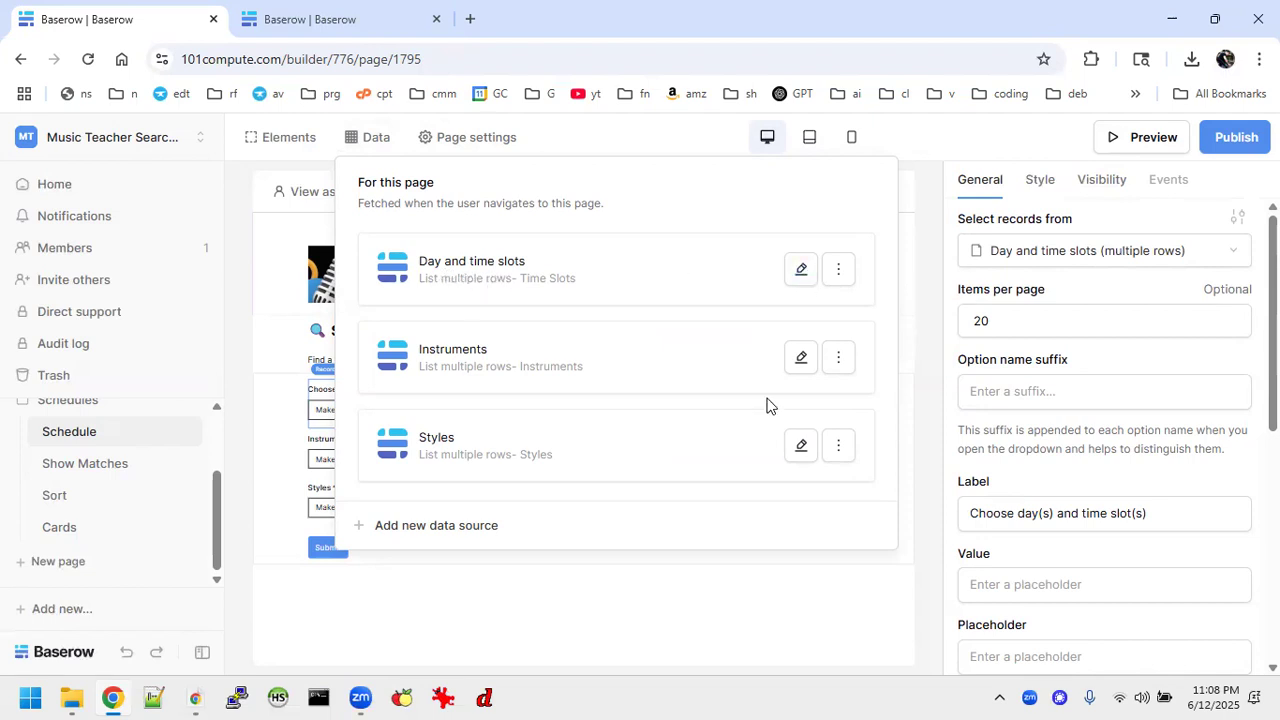
click(803, 270)
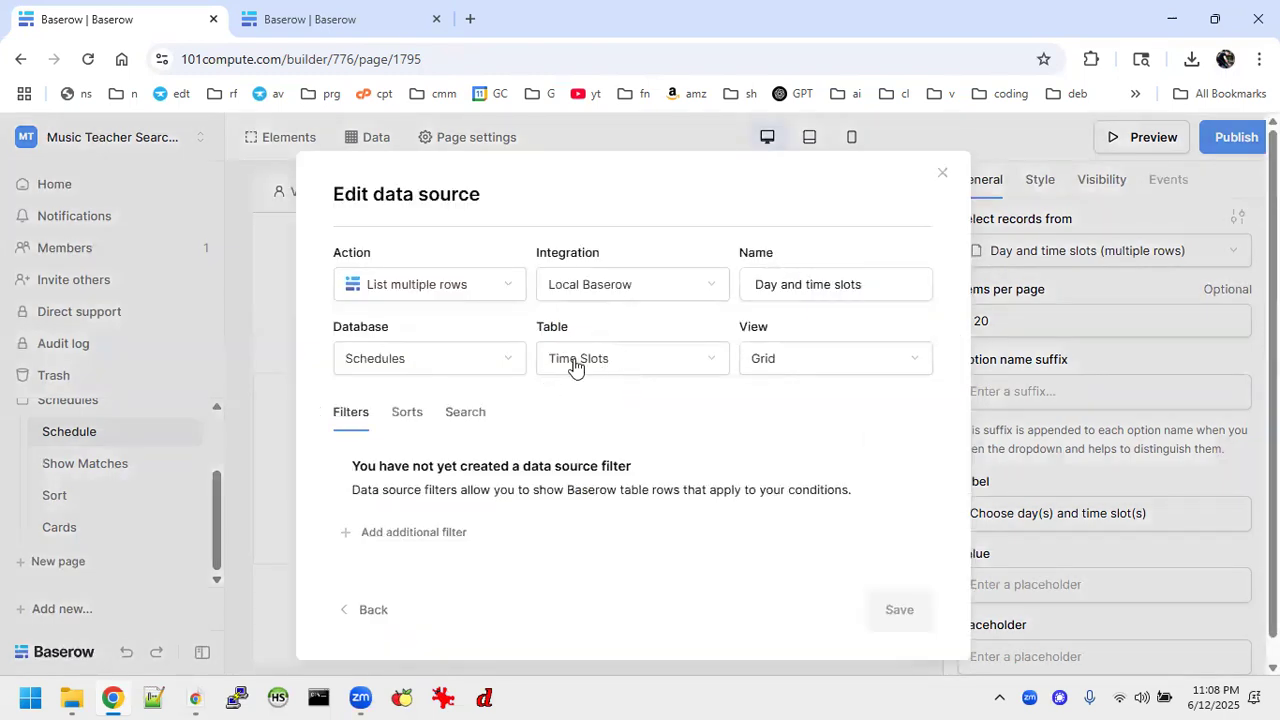
click(942, 173)
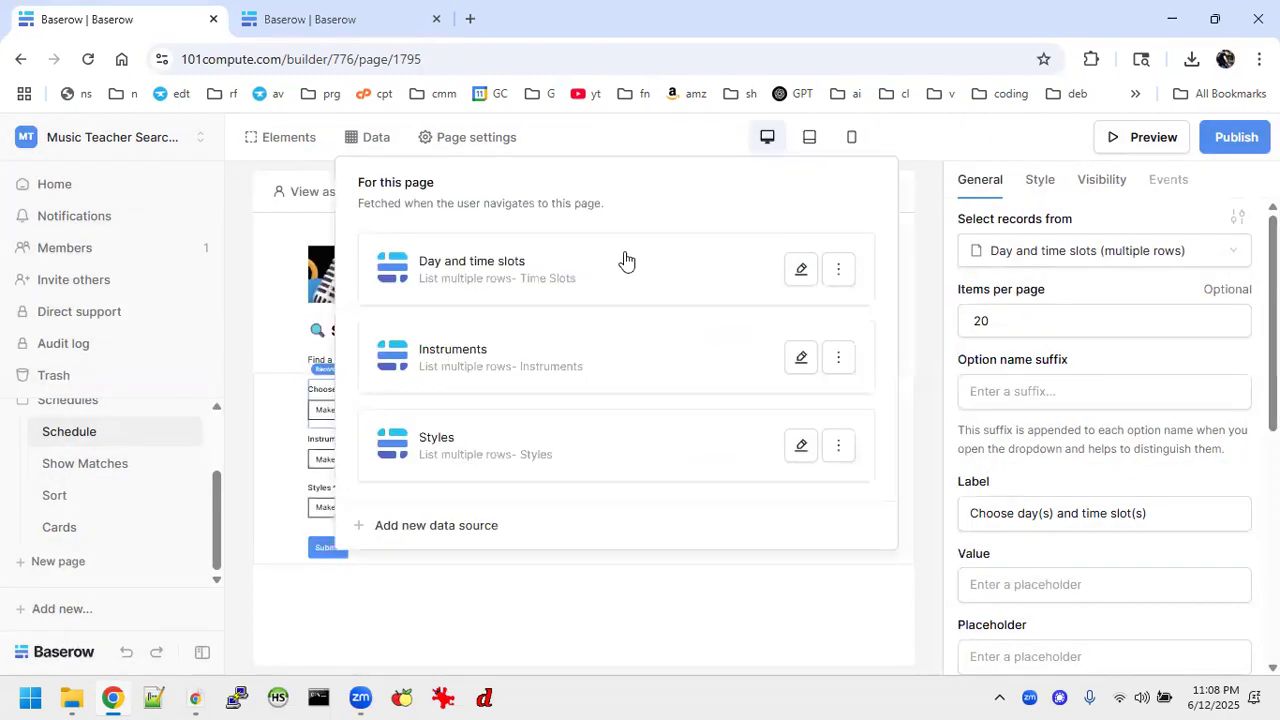
click(803, 358)
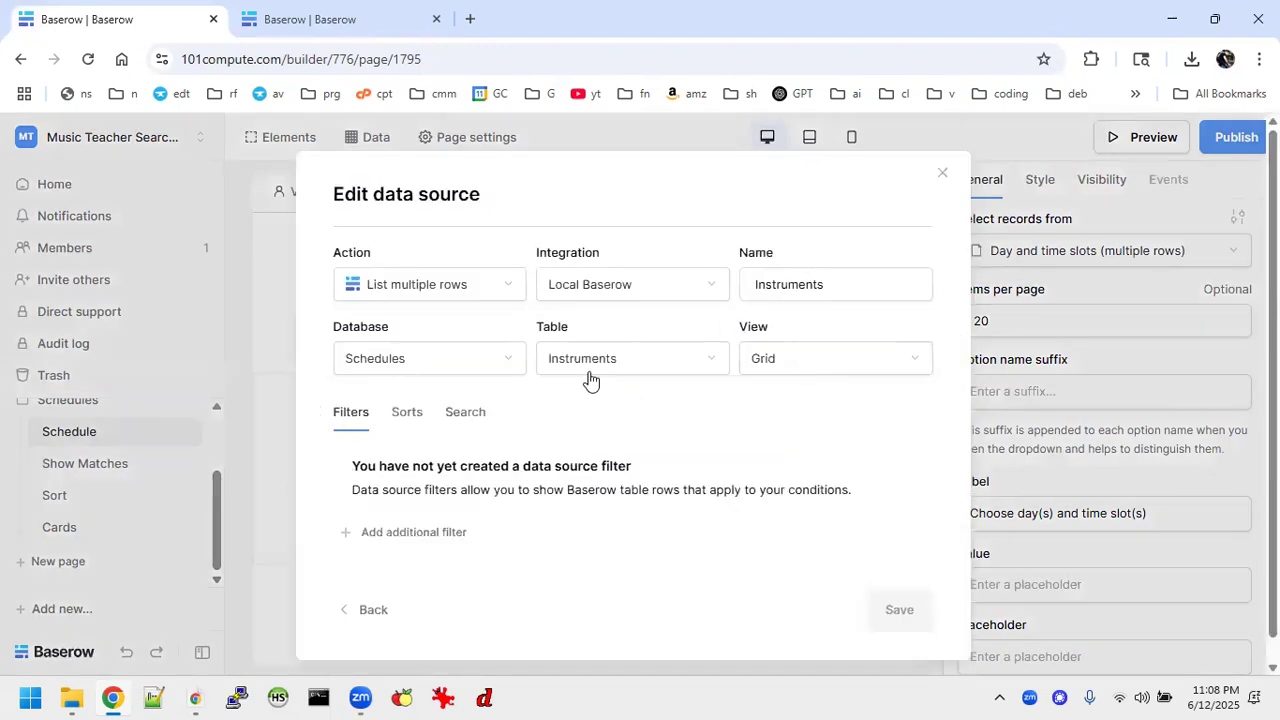
click(942, 173)
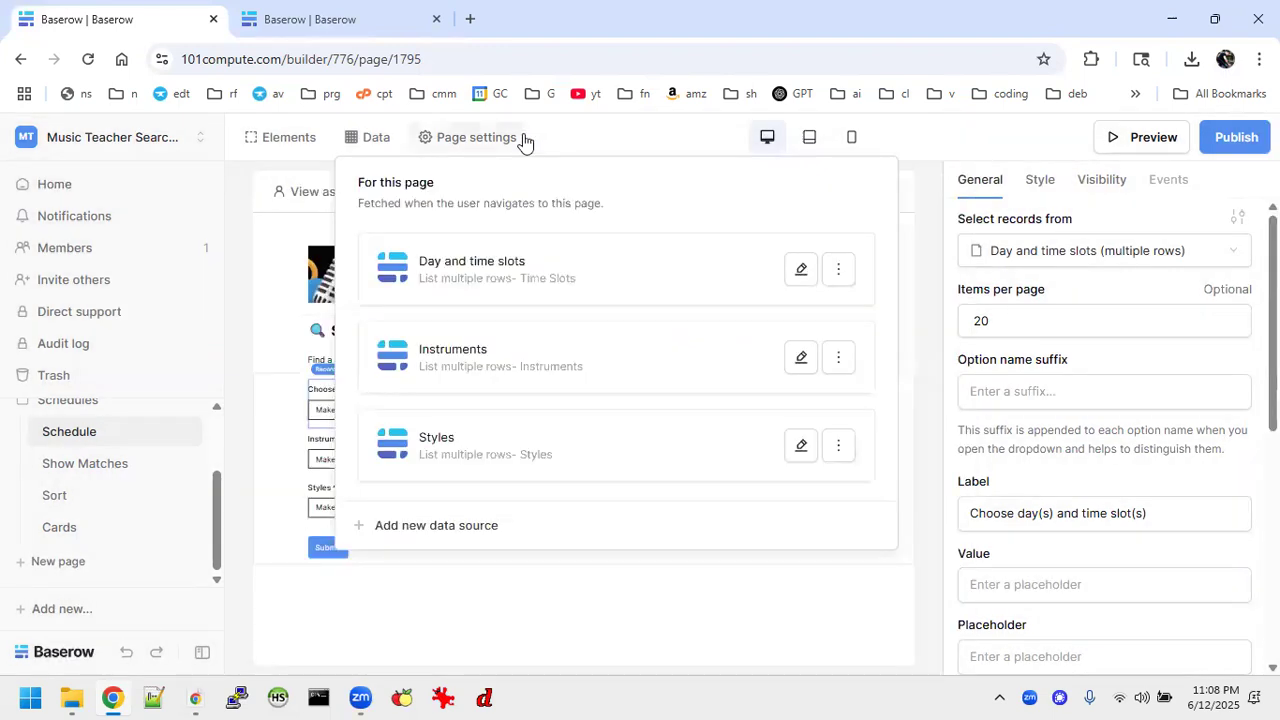
Create a List multiple rows data source with the Local Baserow integration on the tutorial app's Schedule page.
click(355, 22)
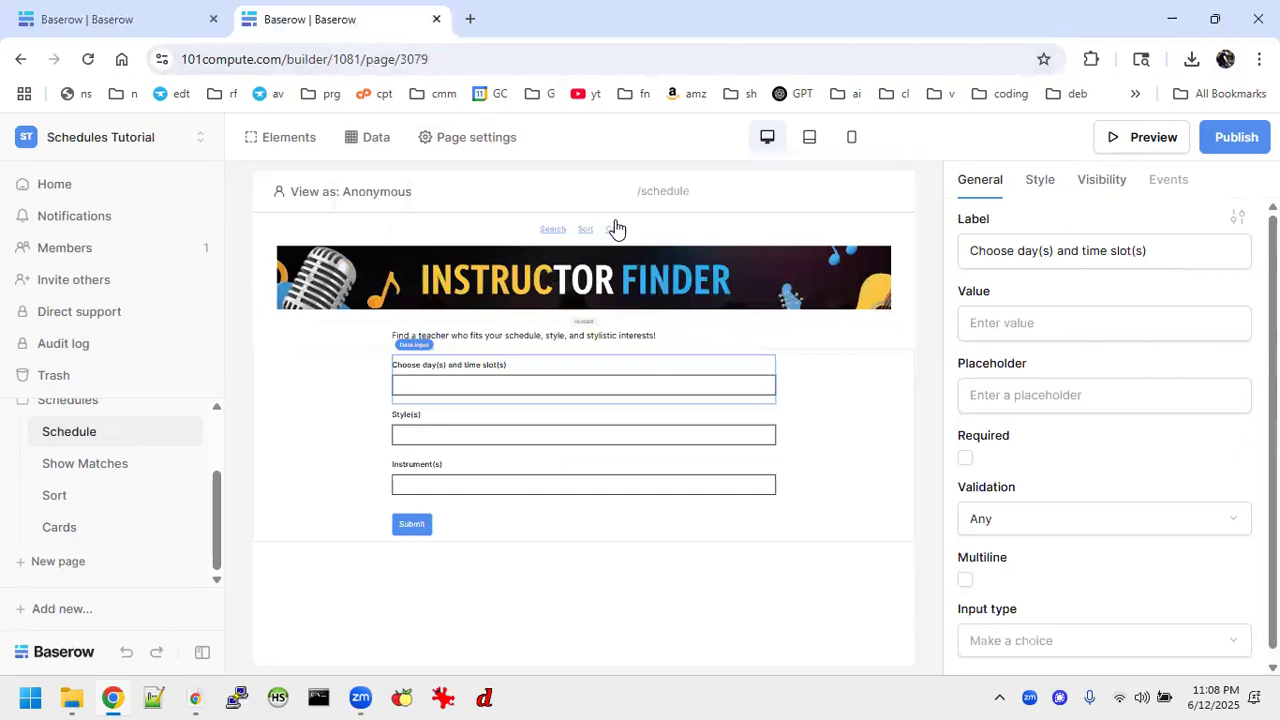
click(378, 145)
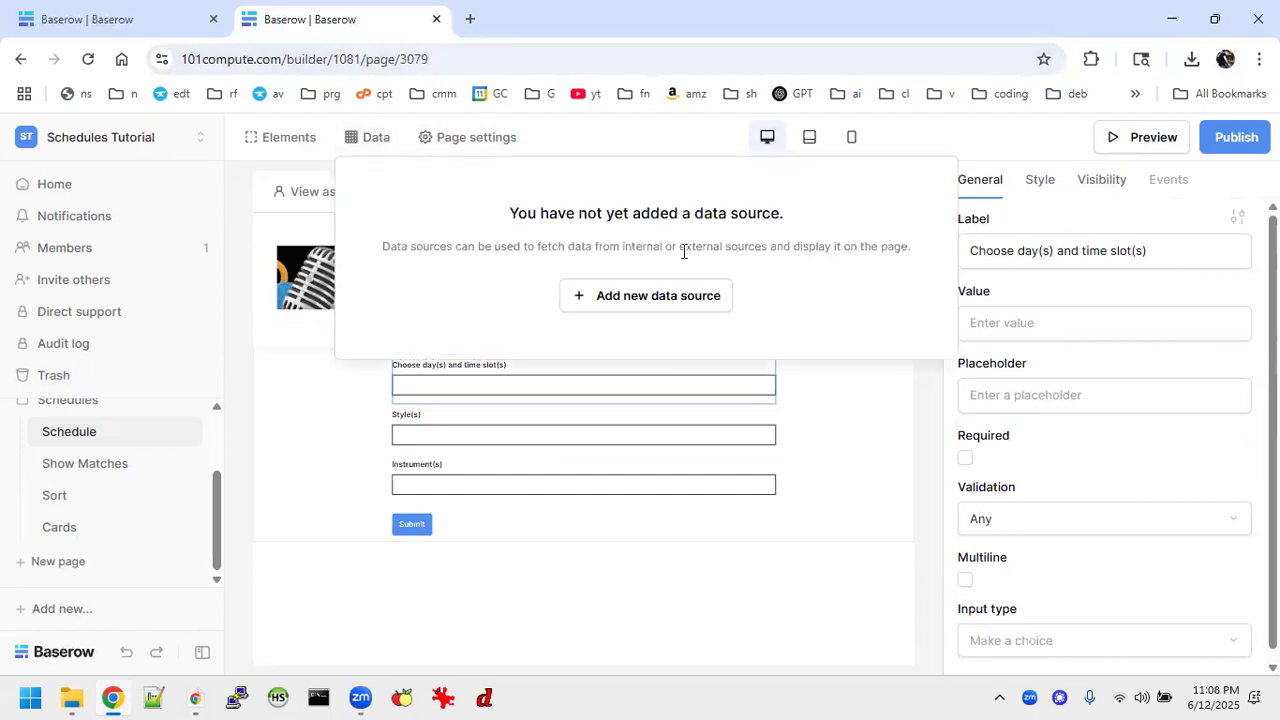
click(652, 297)
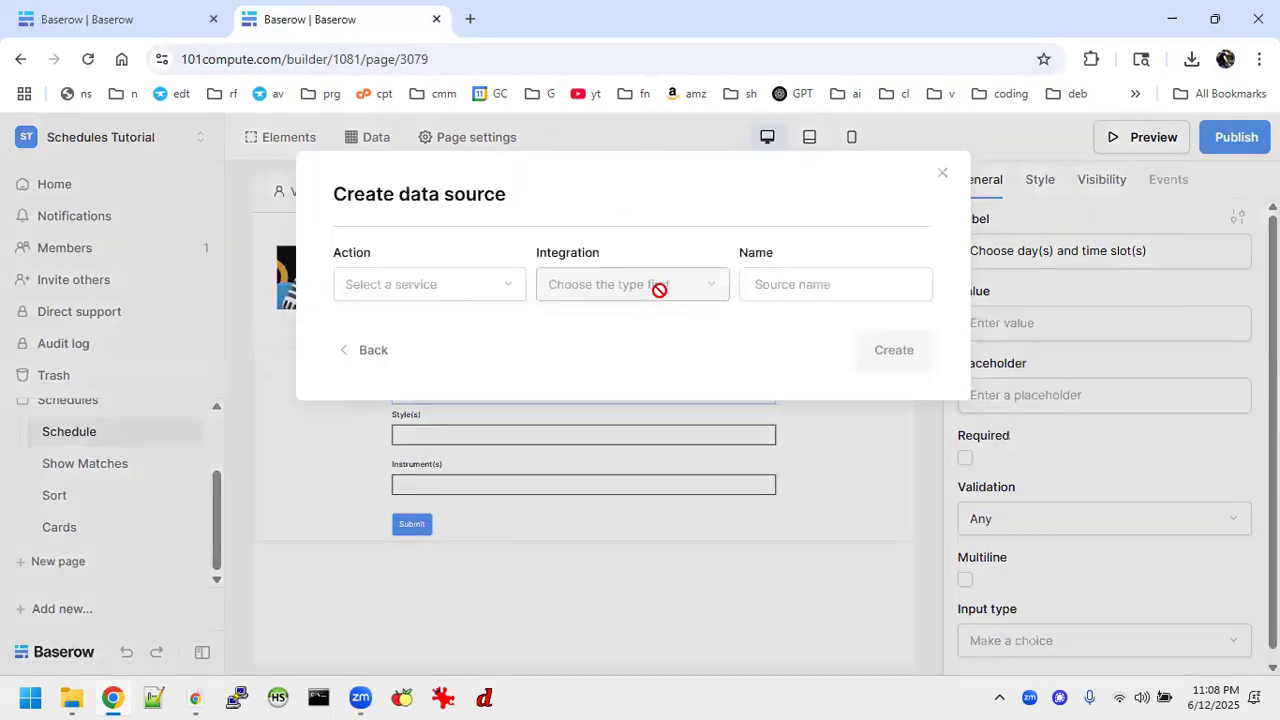
click(458, 294)
click(432, 354)
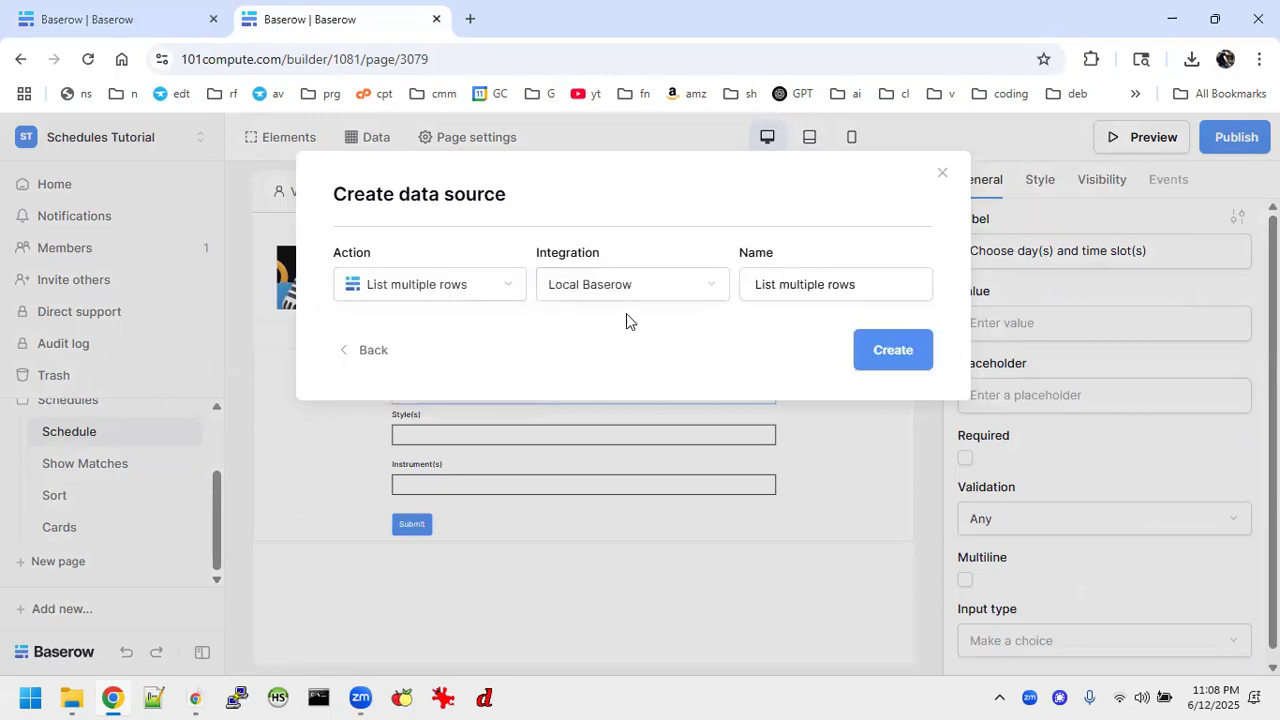
click(892, 347)
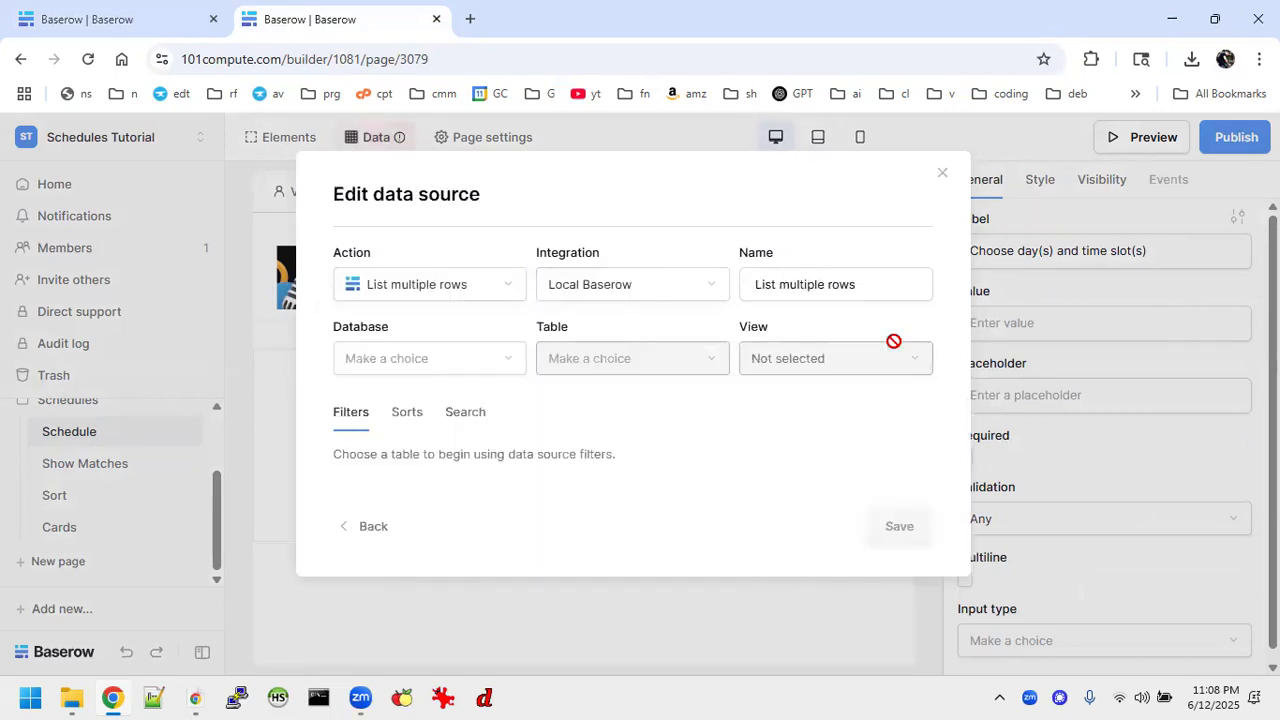
Point the new data source at the Time Slots table of the Schedules database, name it Time slots and save it.
click(441, 366)
click(417, 363)
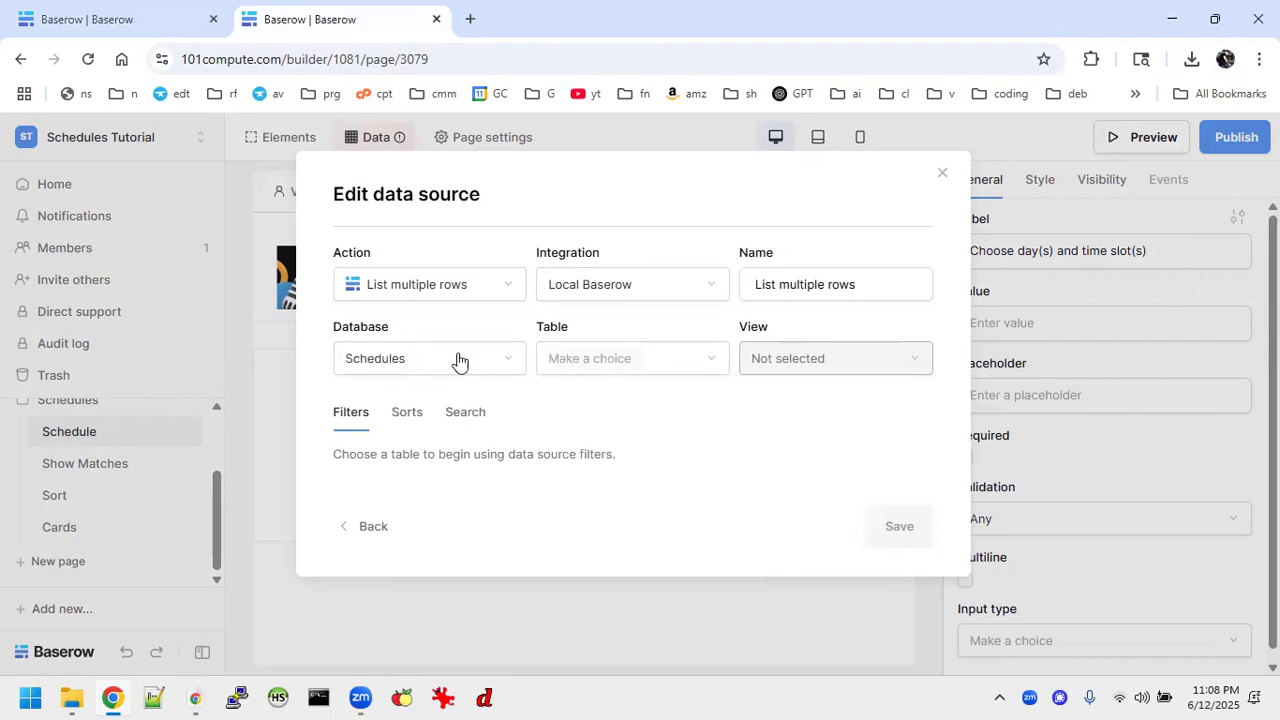
click(603, 363)
click(600, 394)
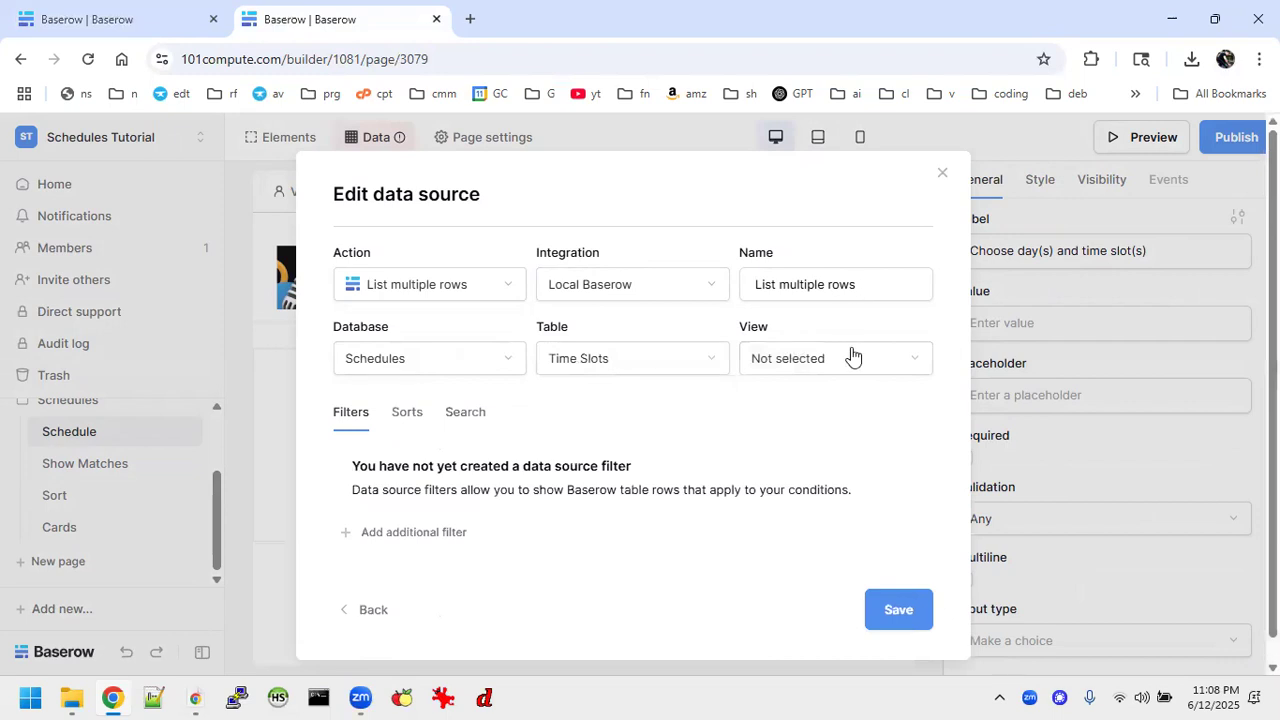
drag(872, 281, 706, 294)
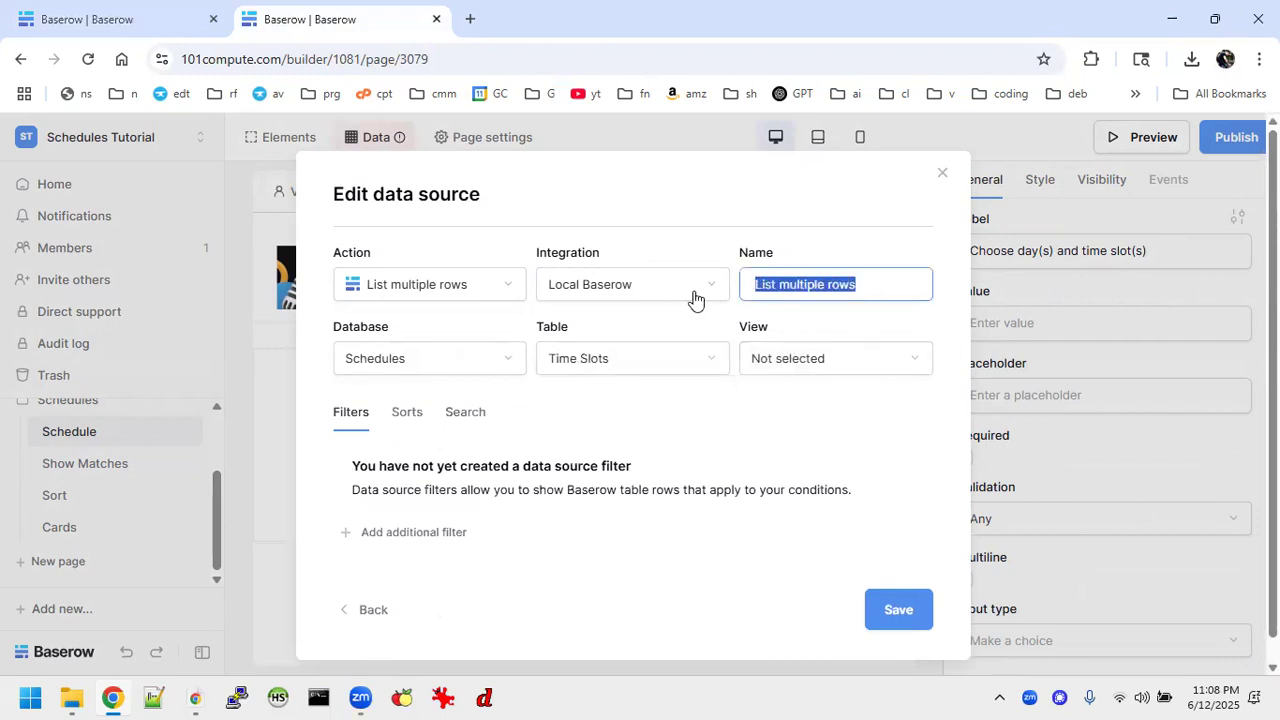
text(Time slots)
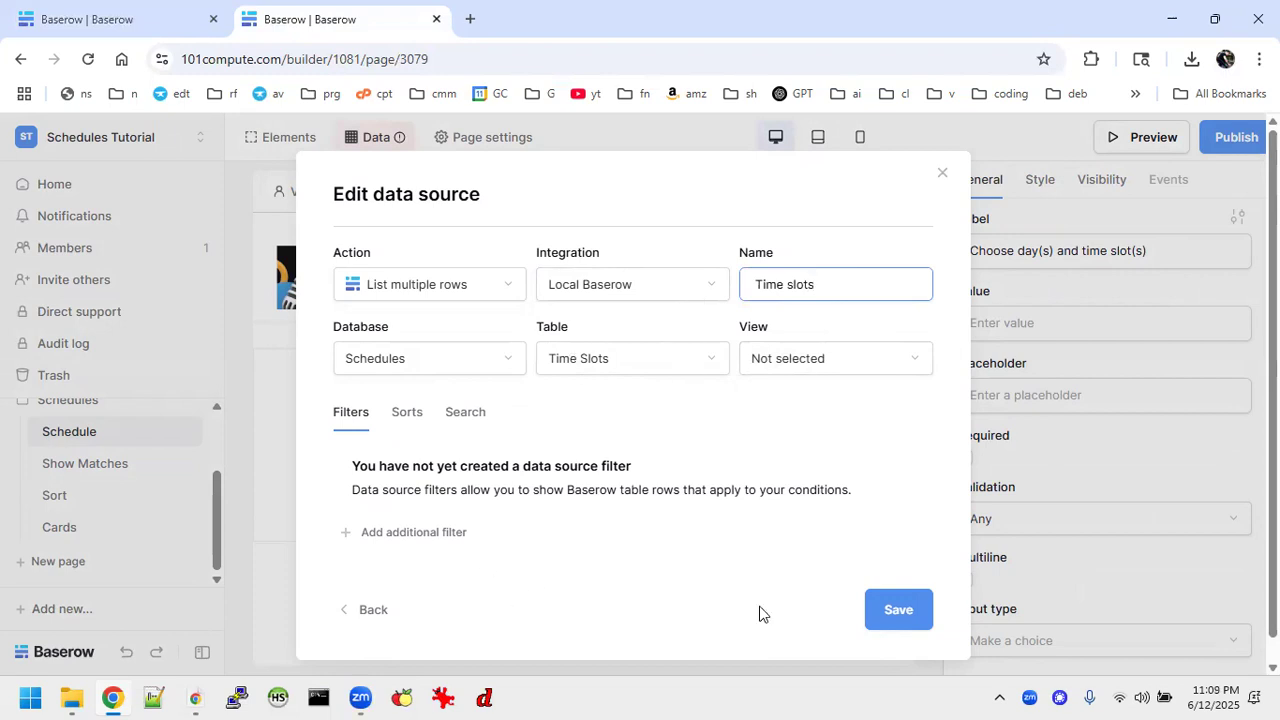
click(880, 612)
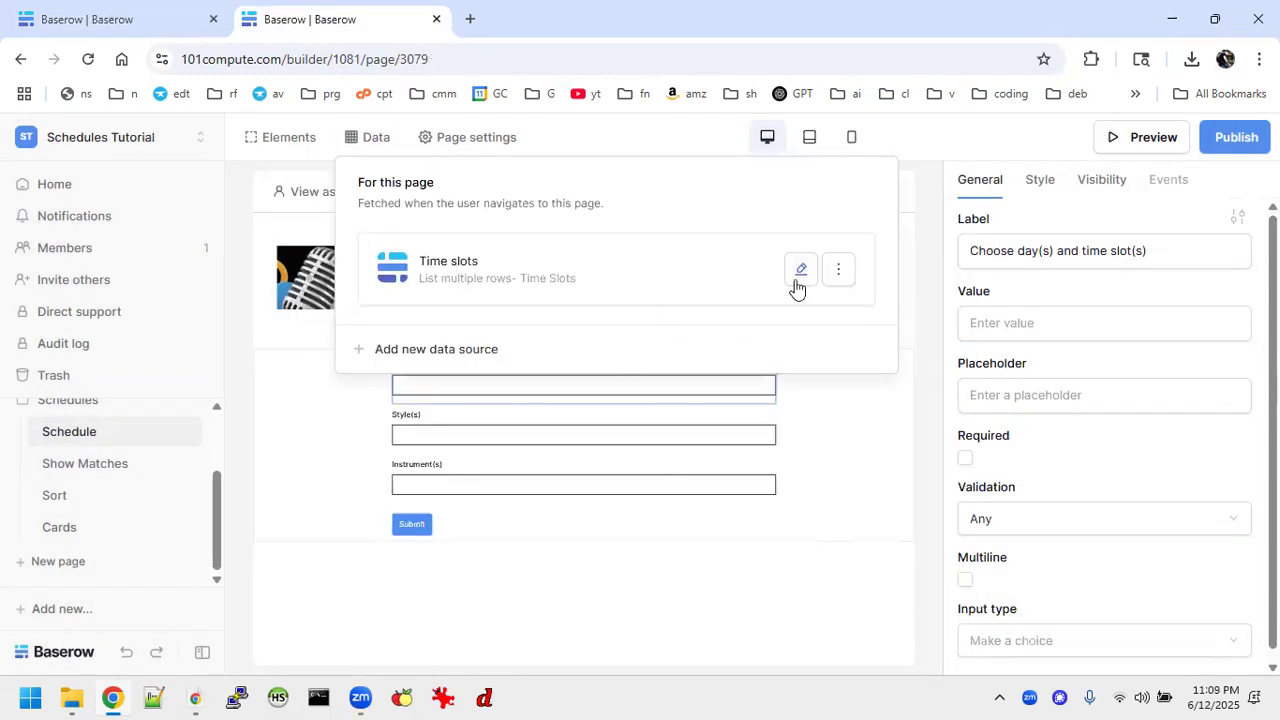
Create a List multiple rows data source named Styles with the Local Baserow integration.
click(429, 350)
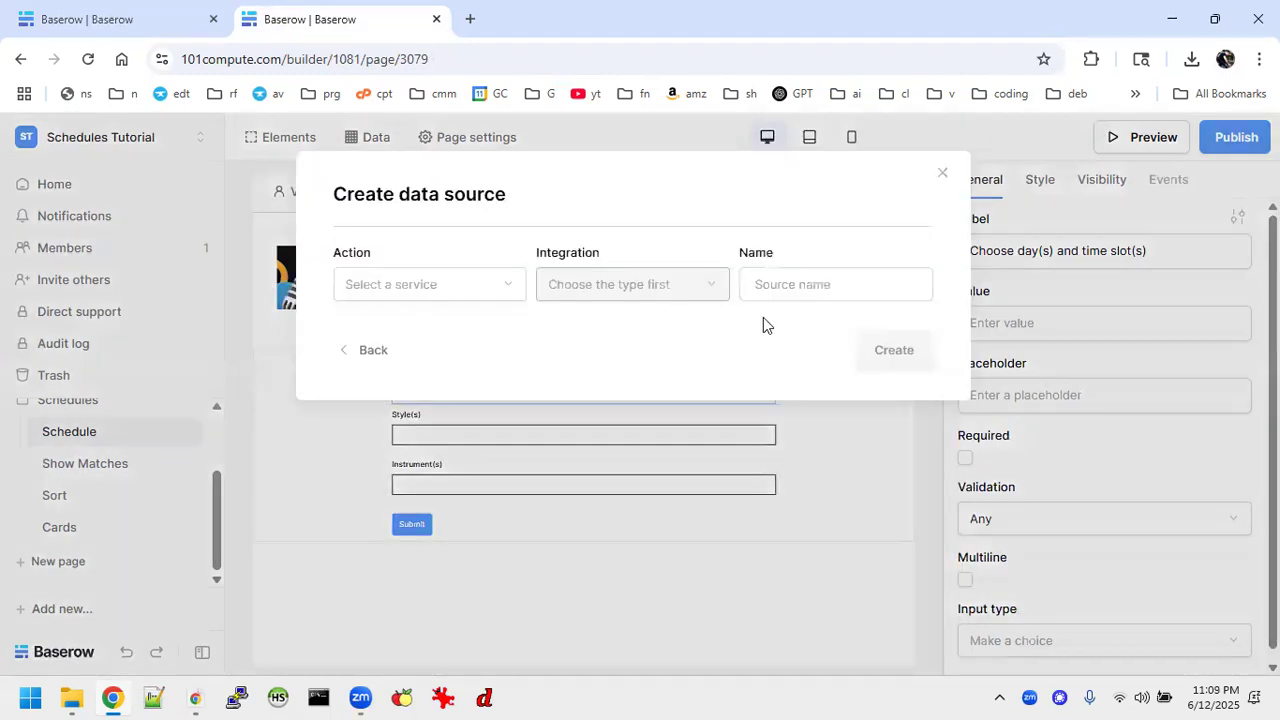
click(474, 292)
click(440, 353)
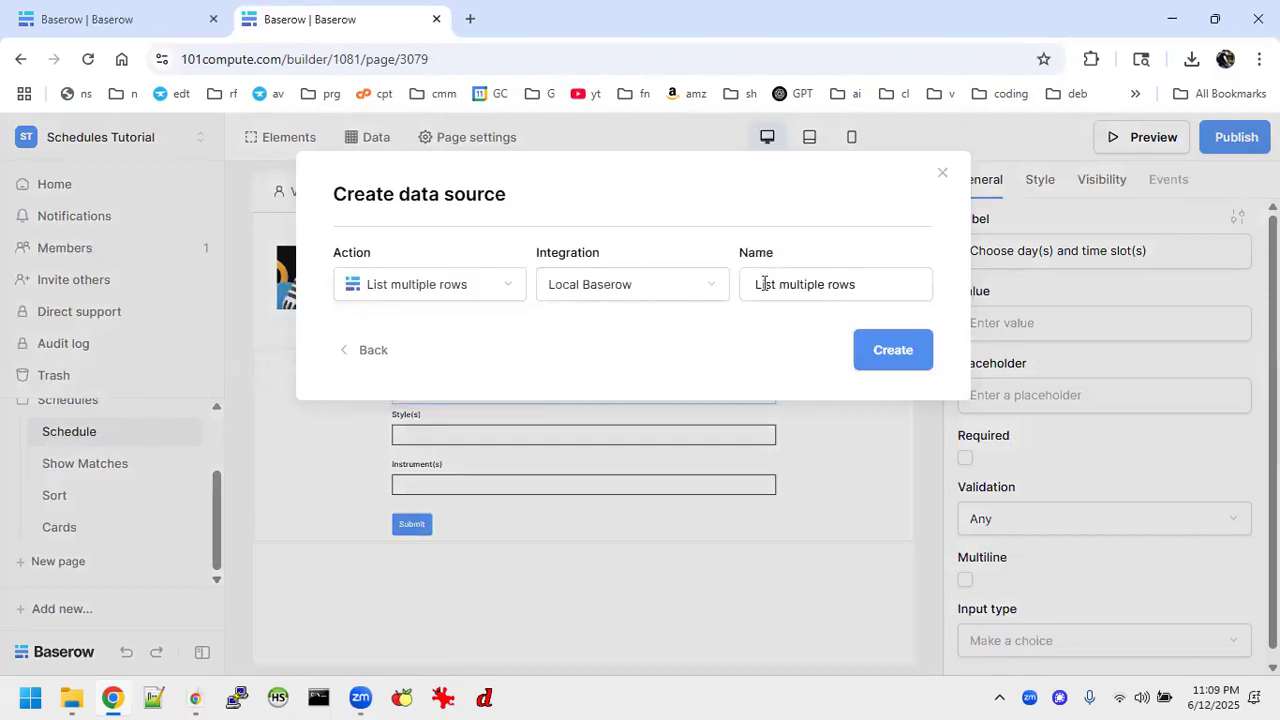
drag(860, 285, 591, 286)
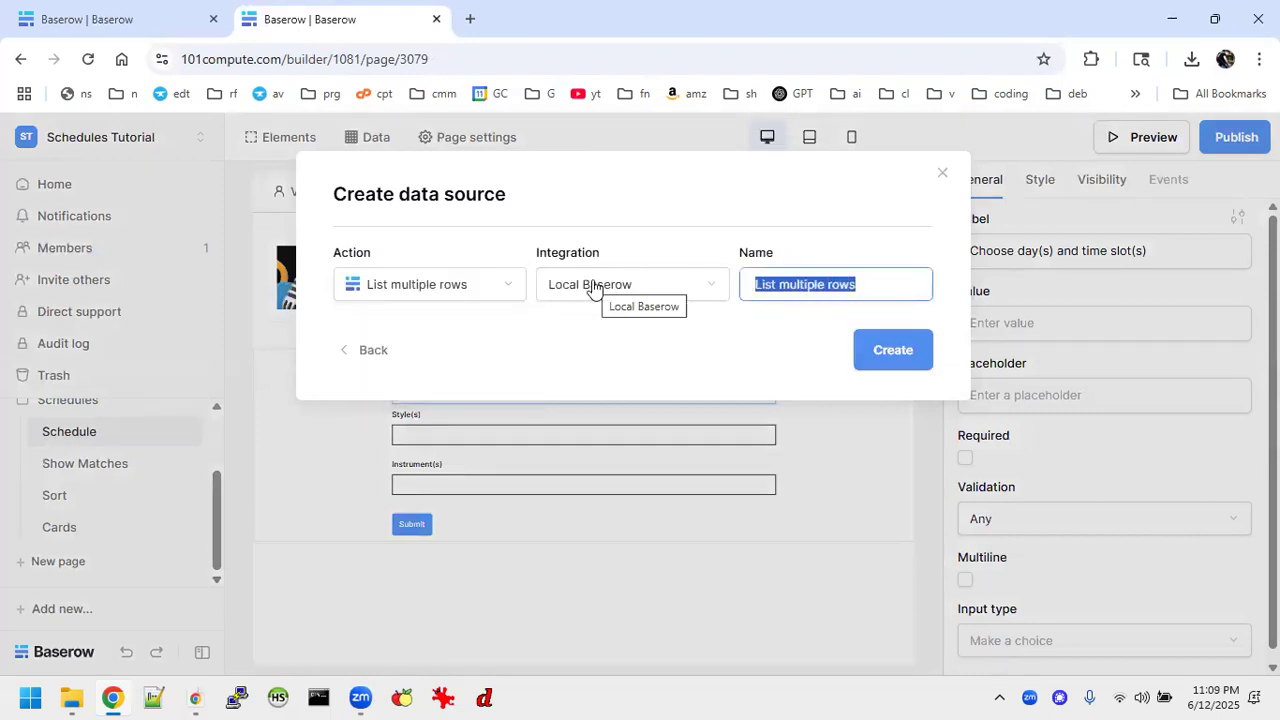
text(Styles)
click(903, 351)
Set the Styles data source to the Styles table of the Schedules database and save it.
click(386, 362)
click(408, 376)
click(594, 368)
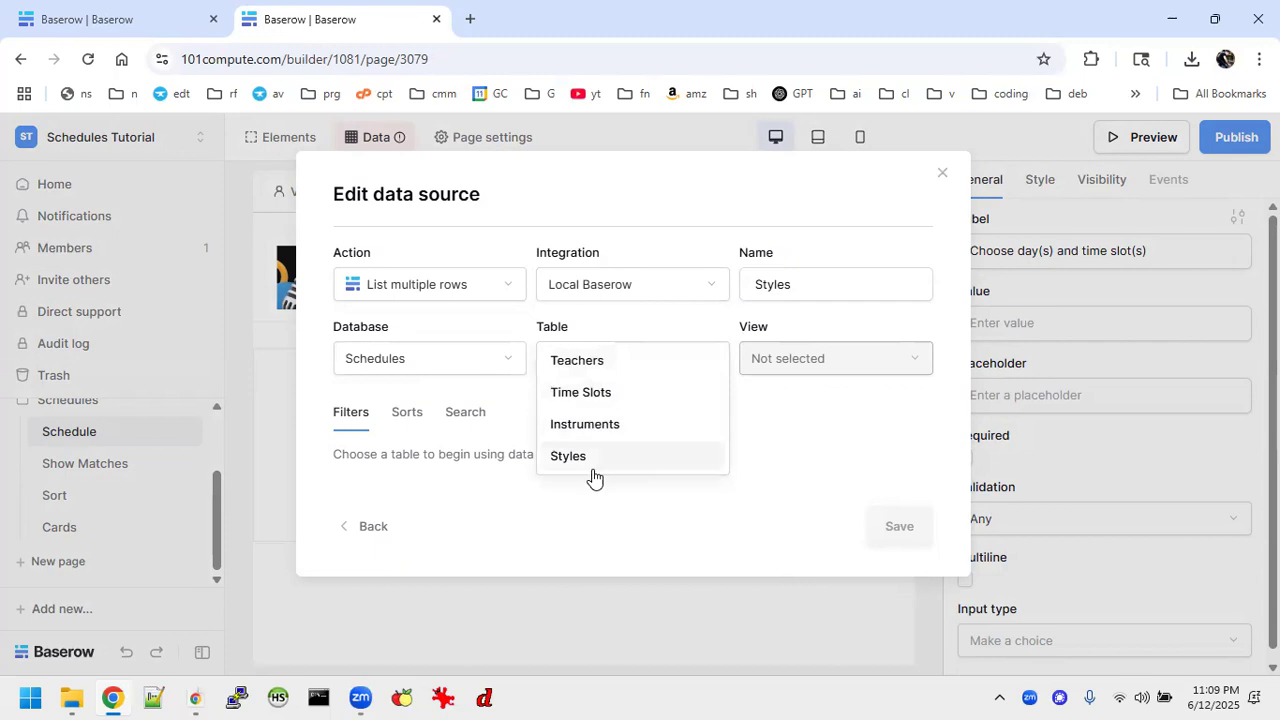
click(593, 460)
click(895, 611)
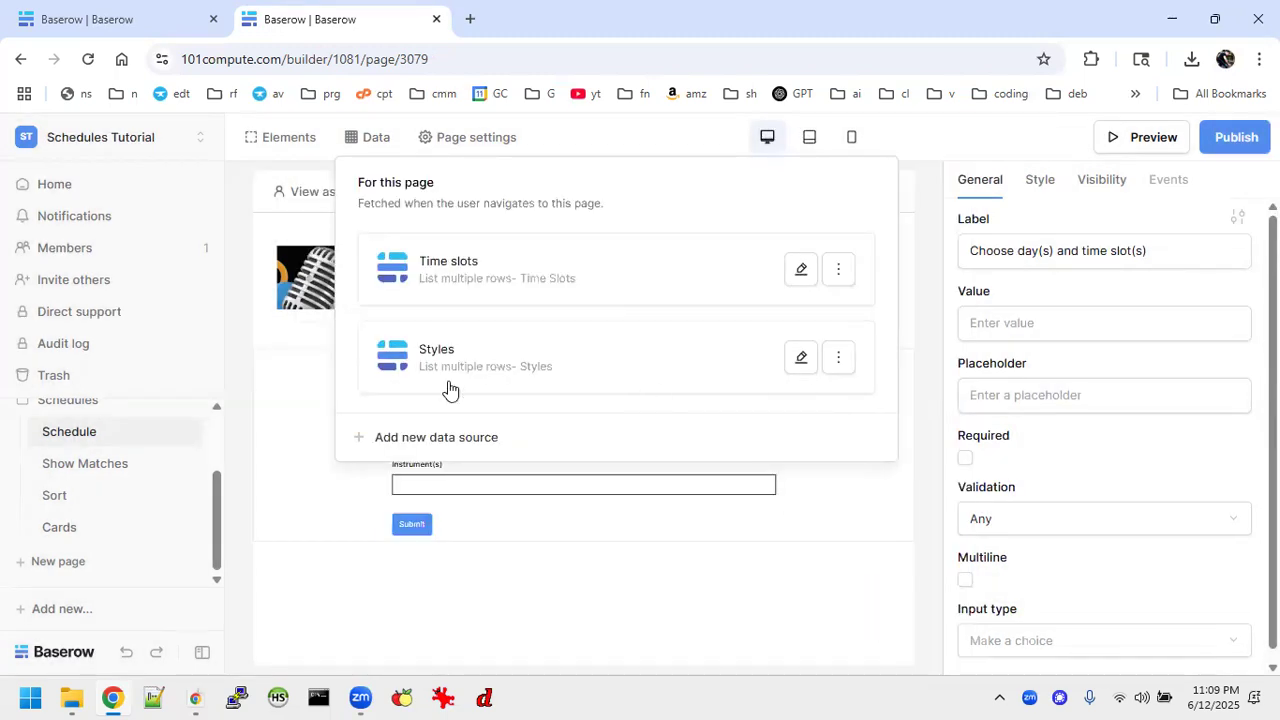
Create a third List multiple rows data source named Instruments with the Local Baserow integration.
click(437, 437)
click(421, 290)
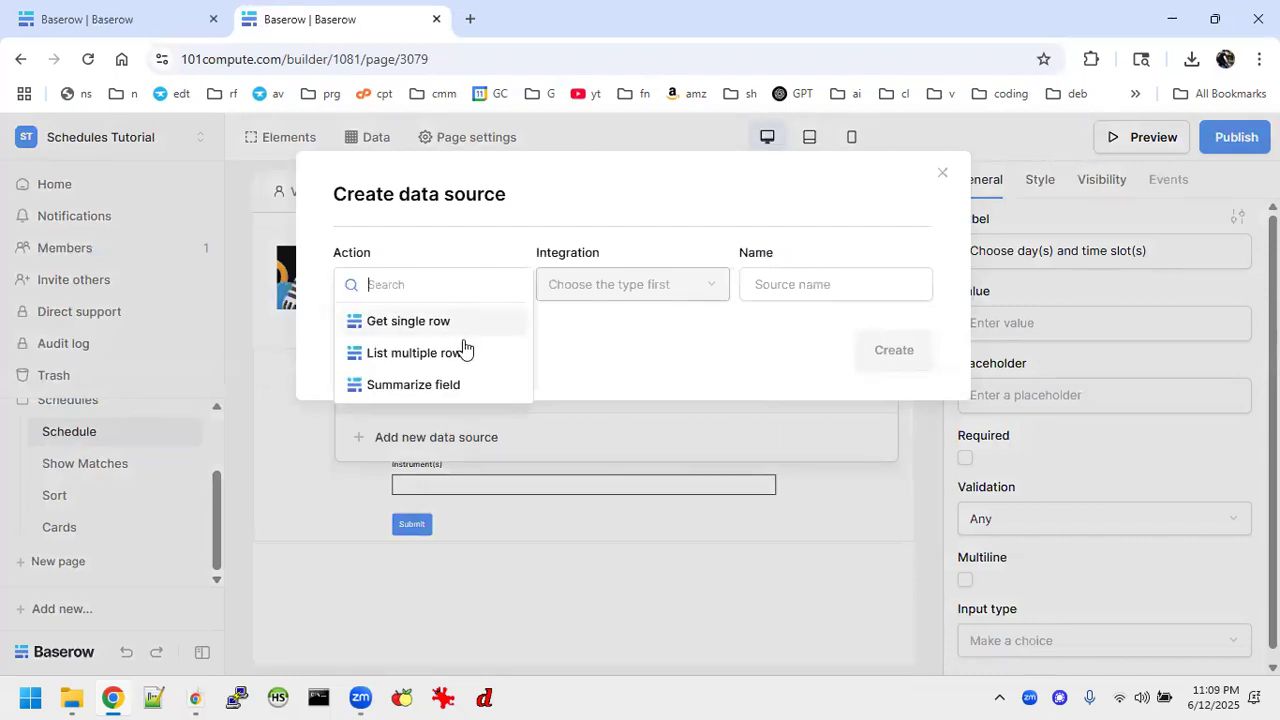
click(426, 351)
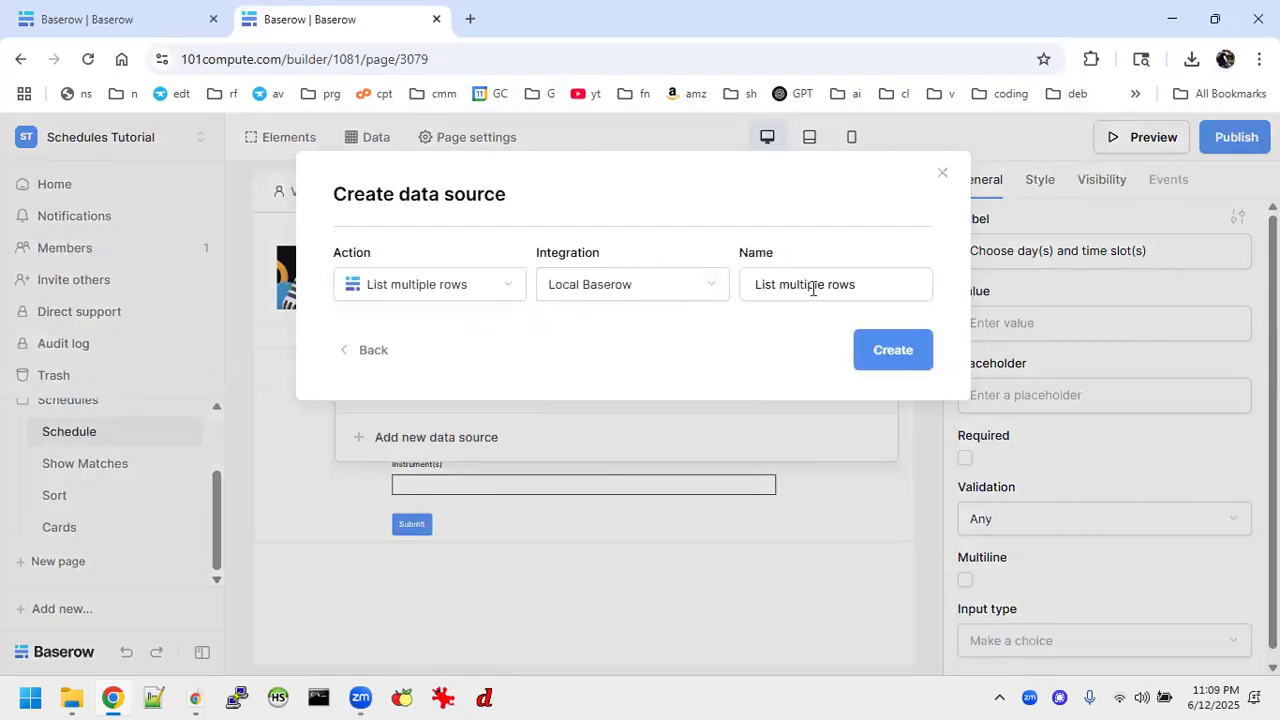
click(706, 292)
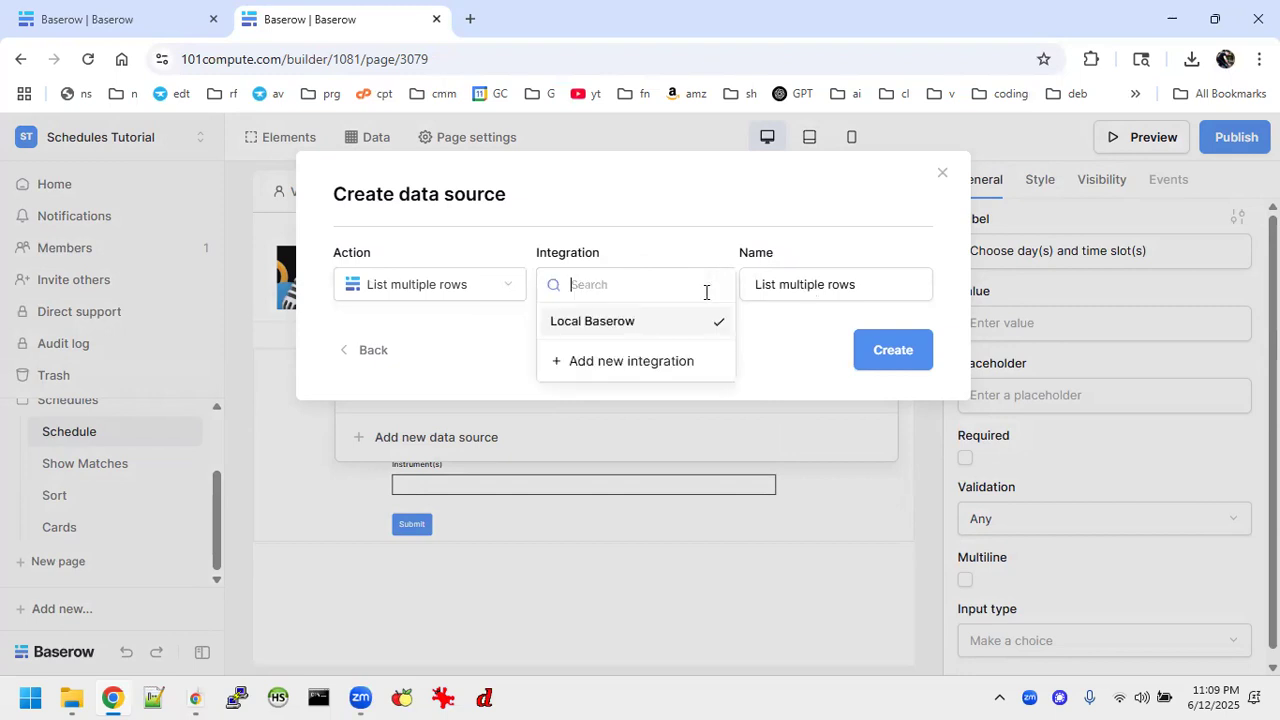
click(829, 283)
key(ctrl+a)
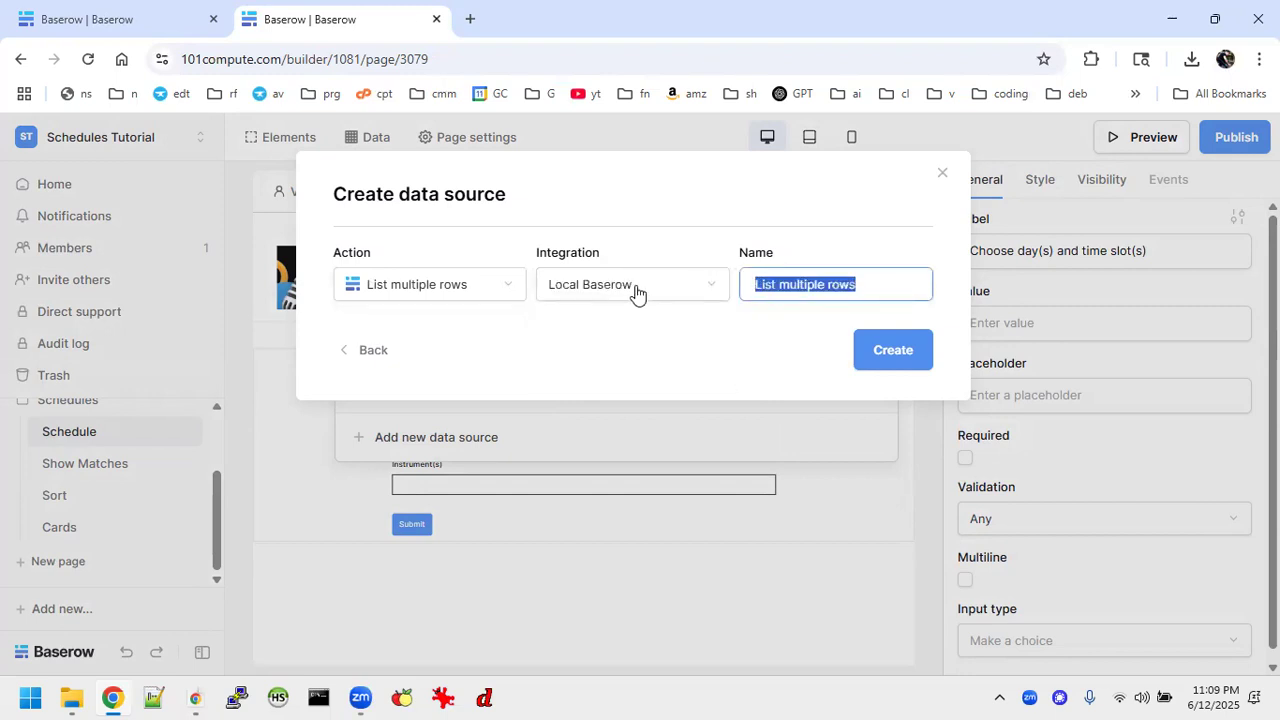
text(Instruments)
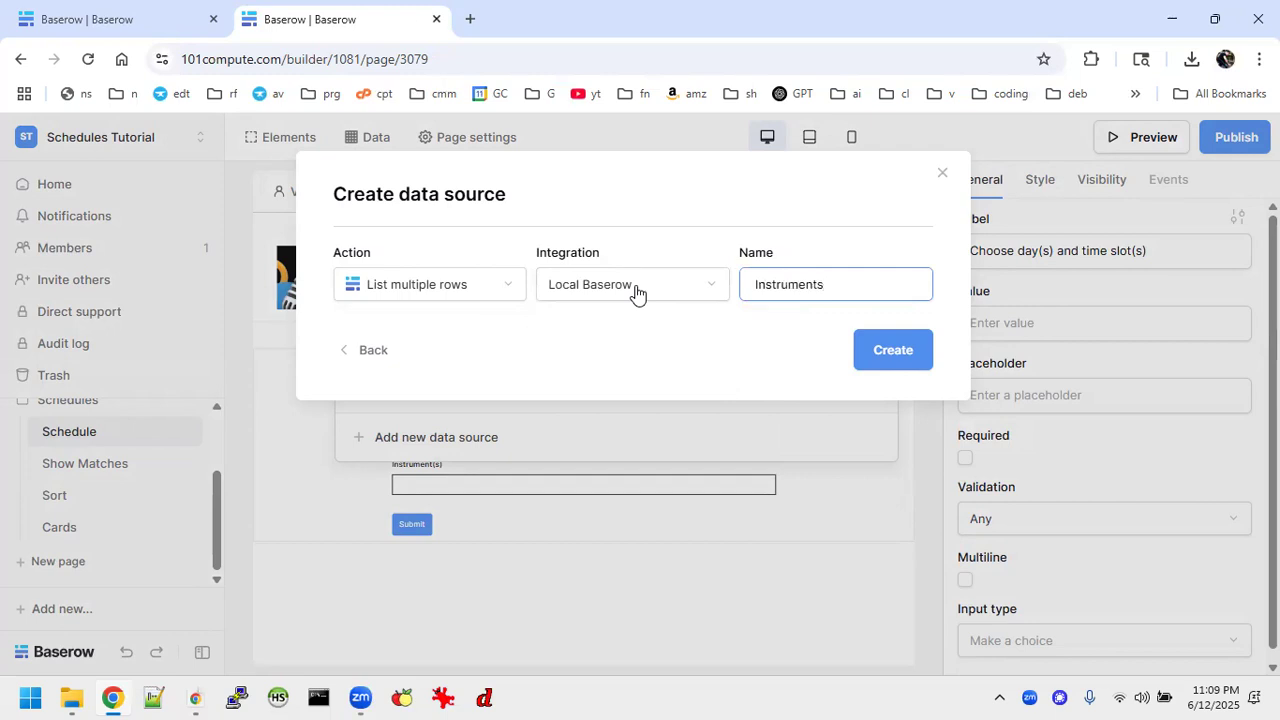
click(893, 350)
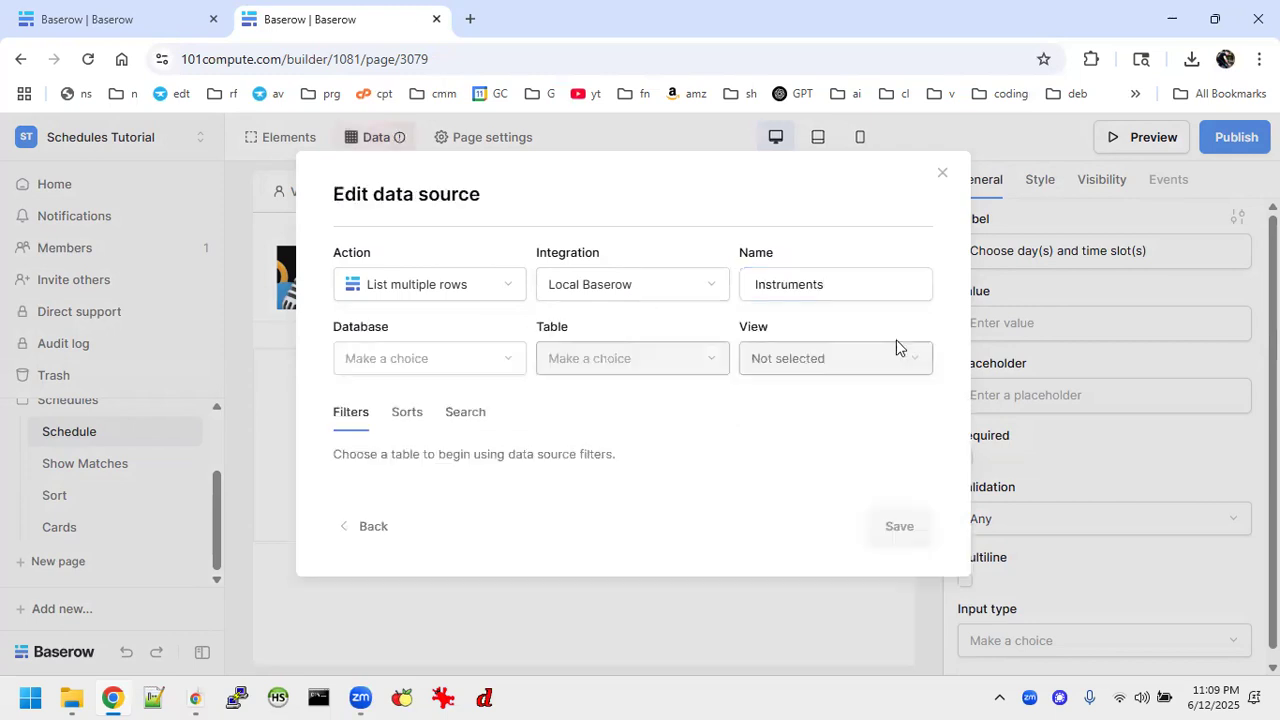
Set the Instruments data source to the Instruments table of the Schedules database, with no view selected, and save it.
click(455, 368)
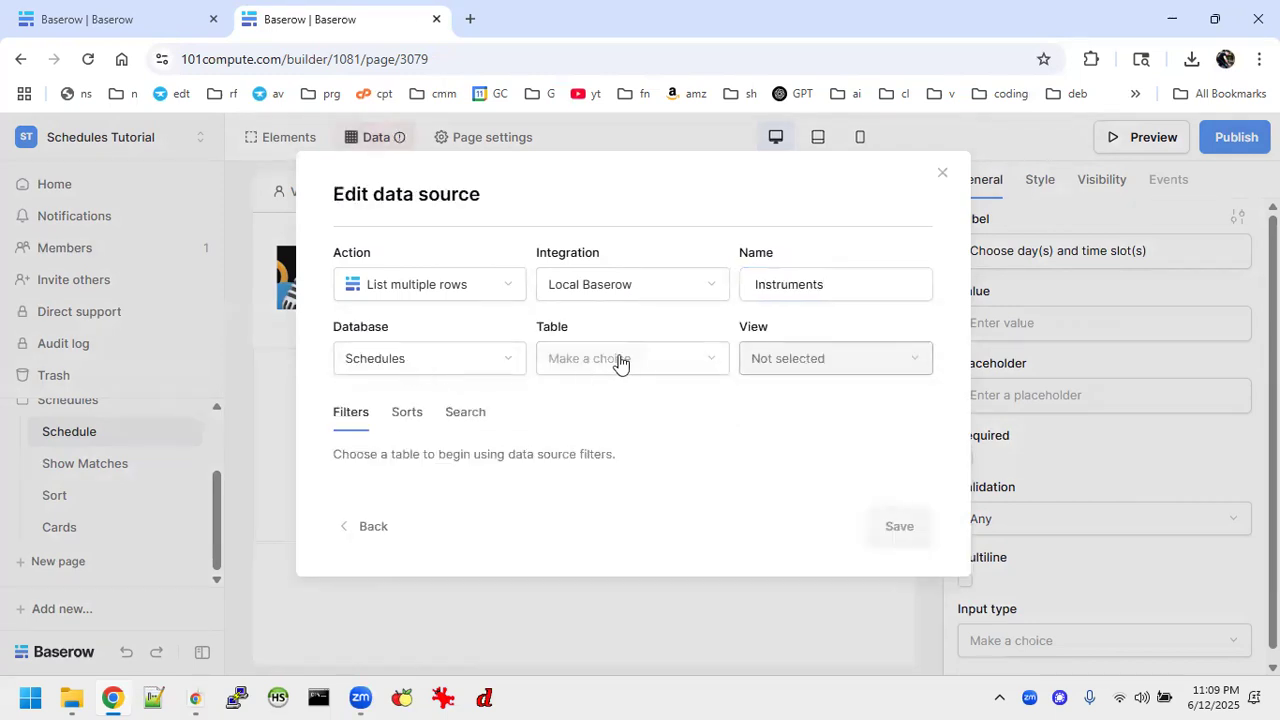
click(620, 362)
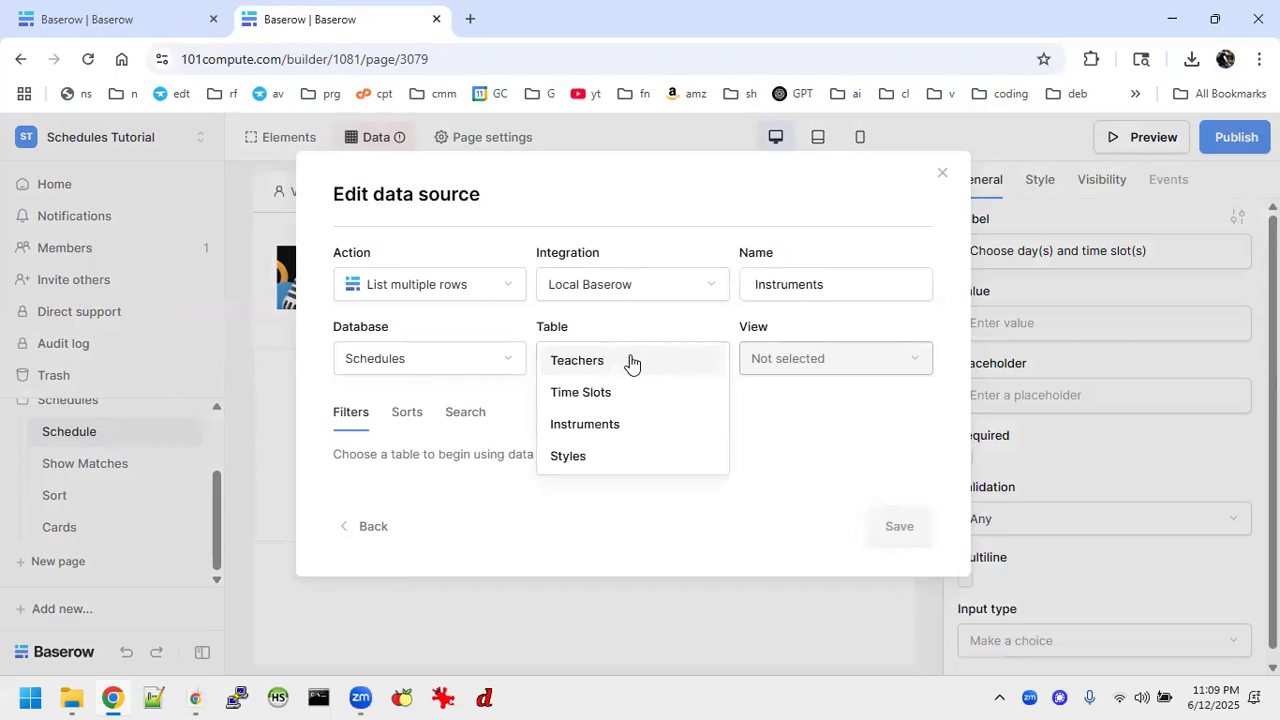
click(586, 425)
click(839, 362)
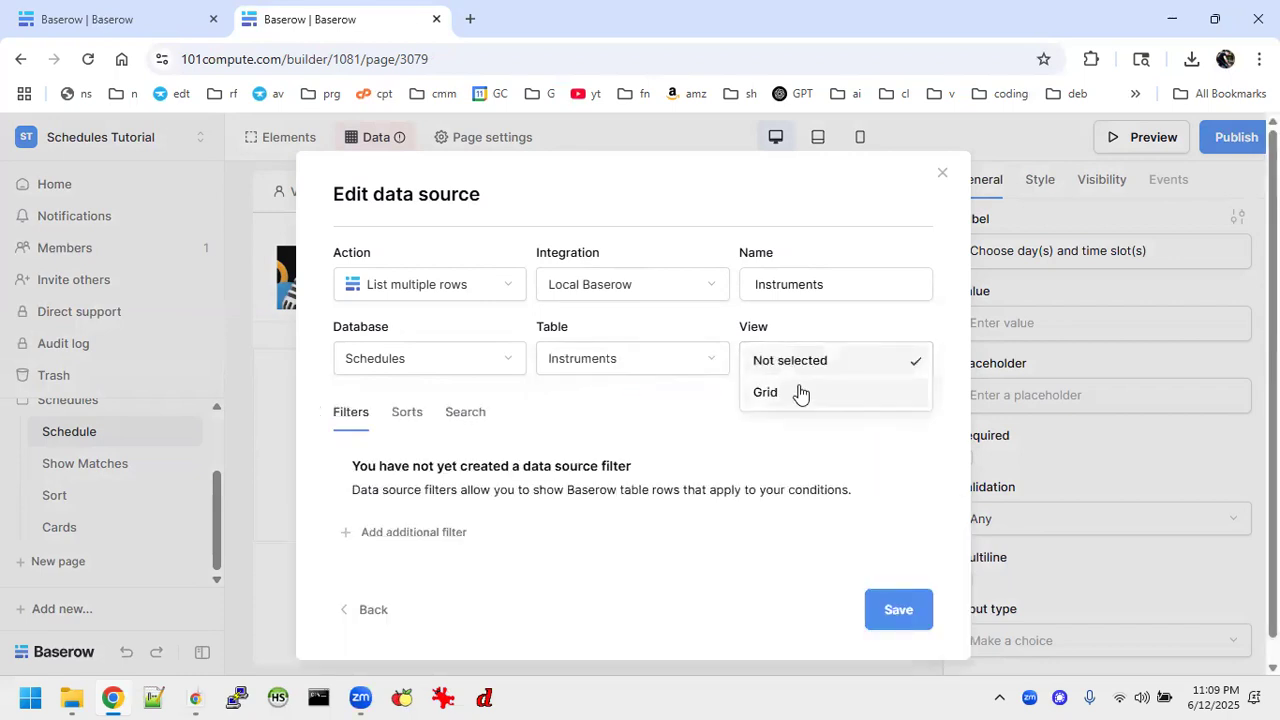
click(810, 362)
click(899, 609)
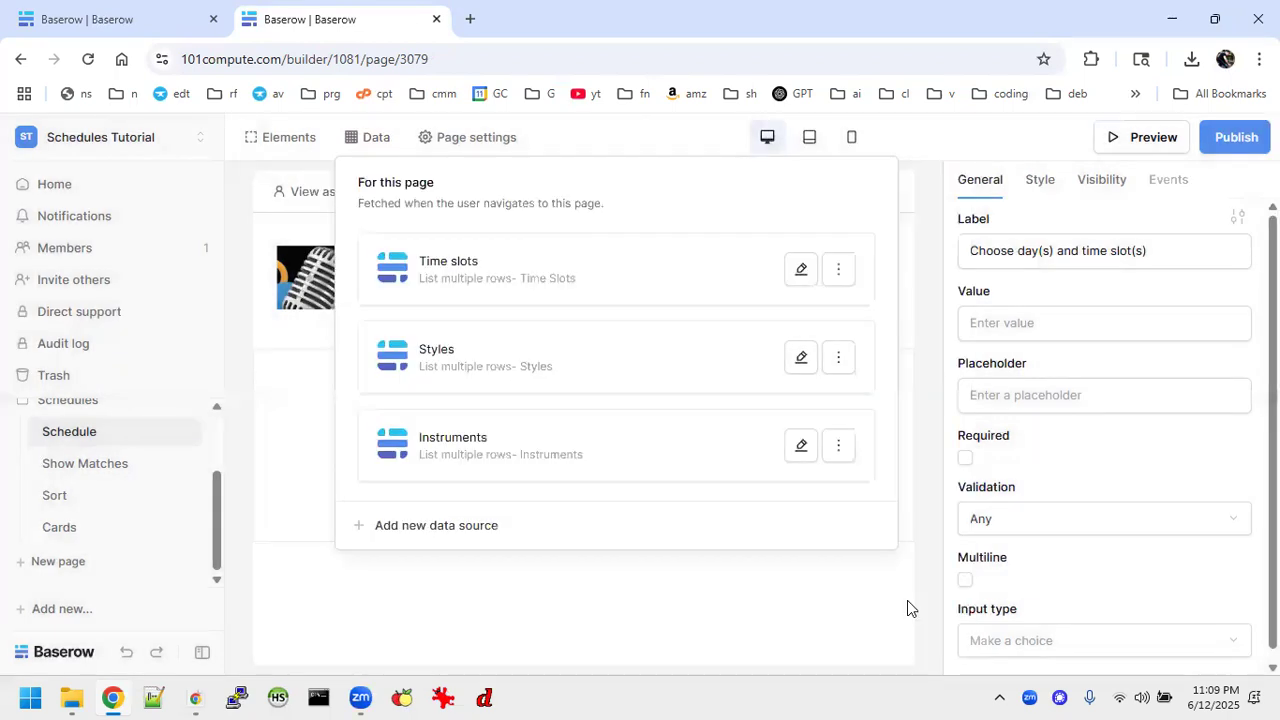
click(668, 612)
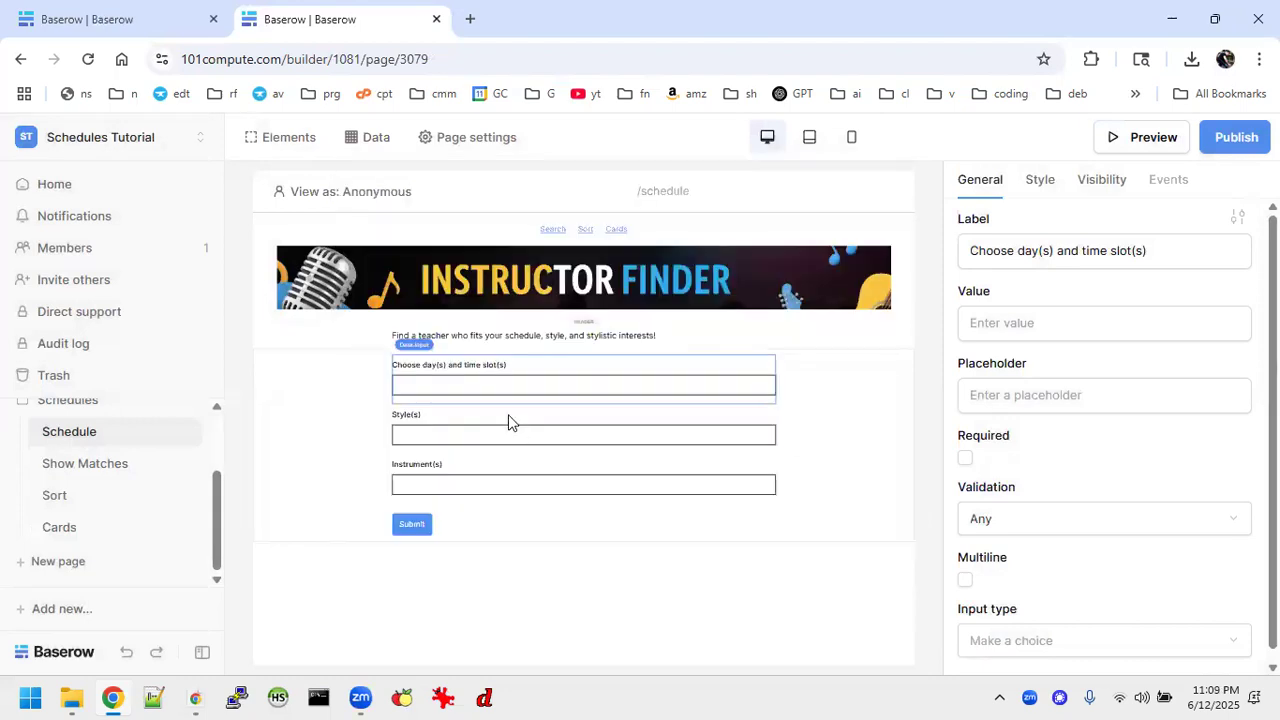
Clear the label of the form's day and time slot data input and delete that input.
mouse_move(655, 393)
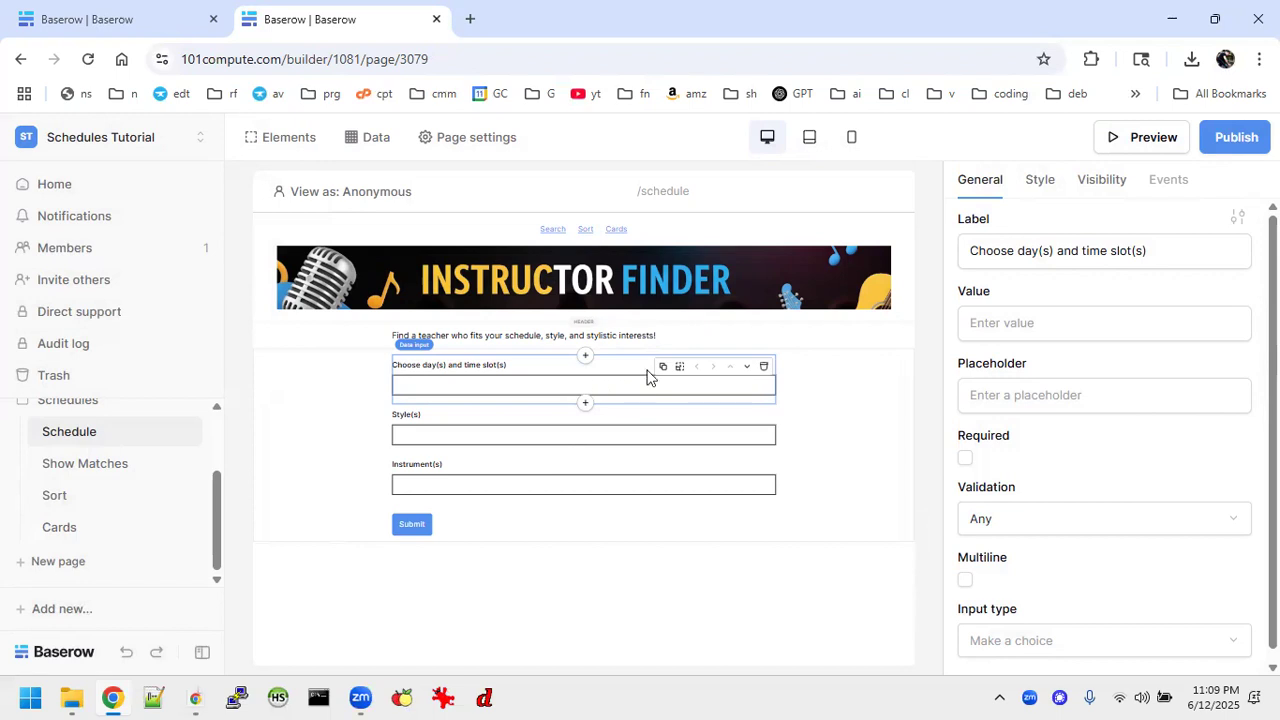
click(1180, 250)
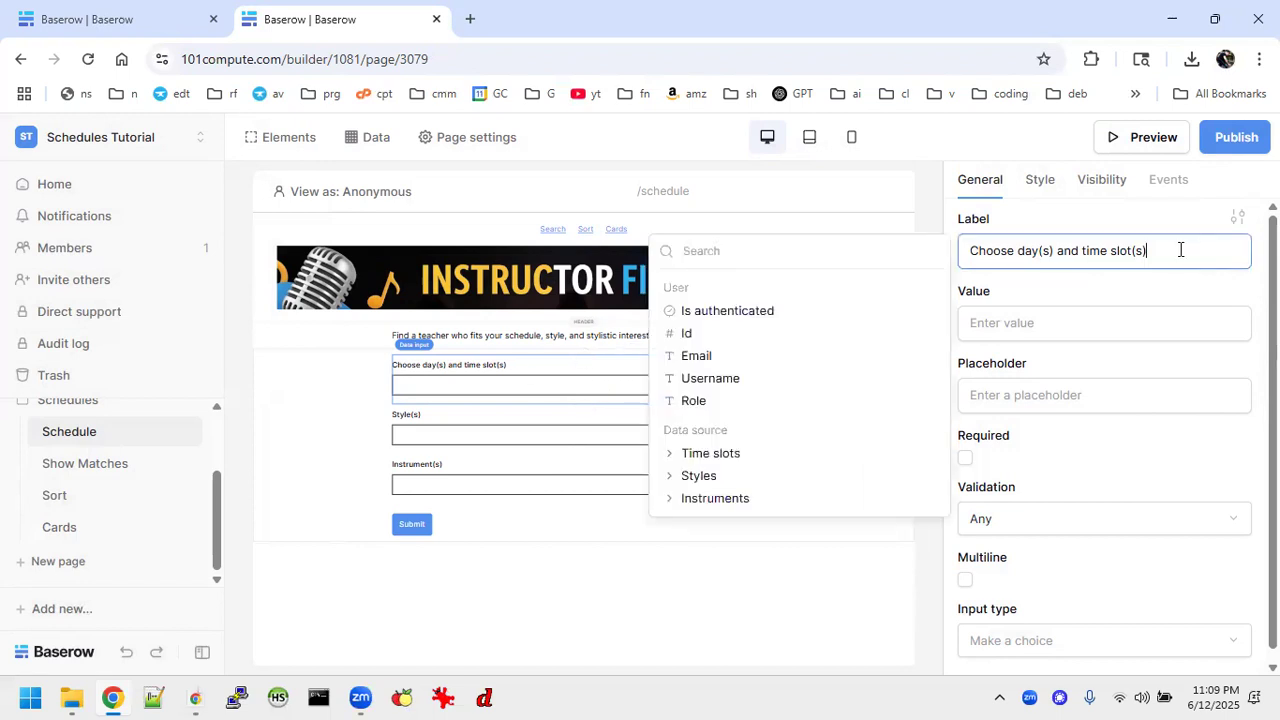
drag(1180, 250, 970, 258)
key(BackSpace)
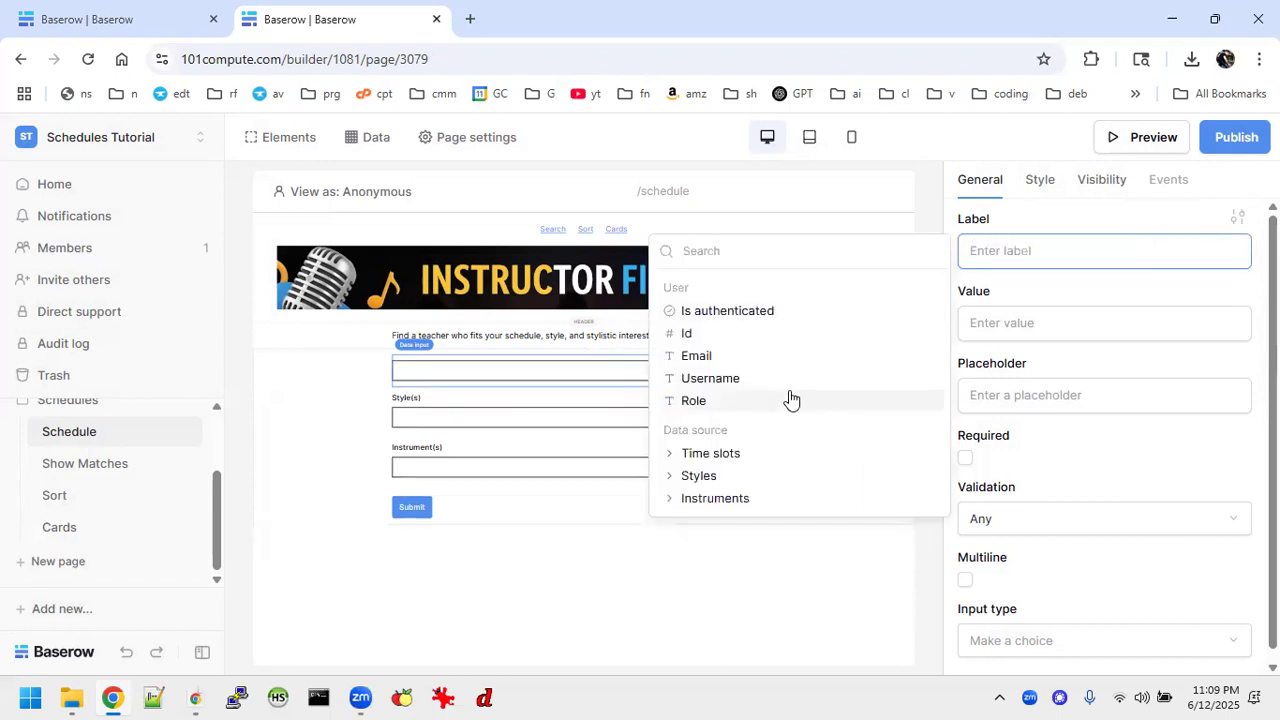
click(640, 568)
mouse_move(749, 371)
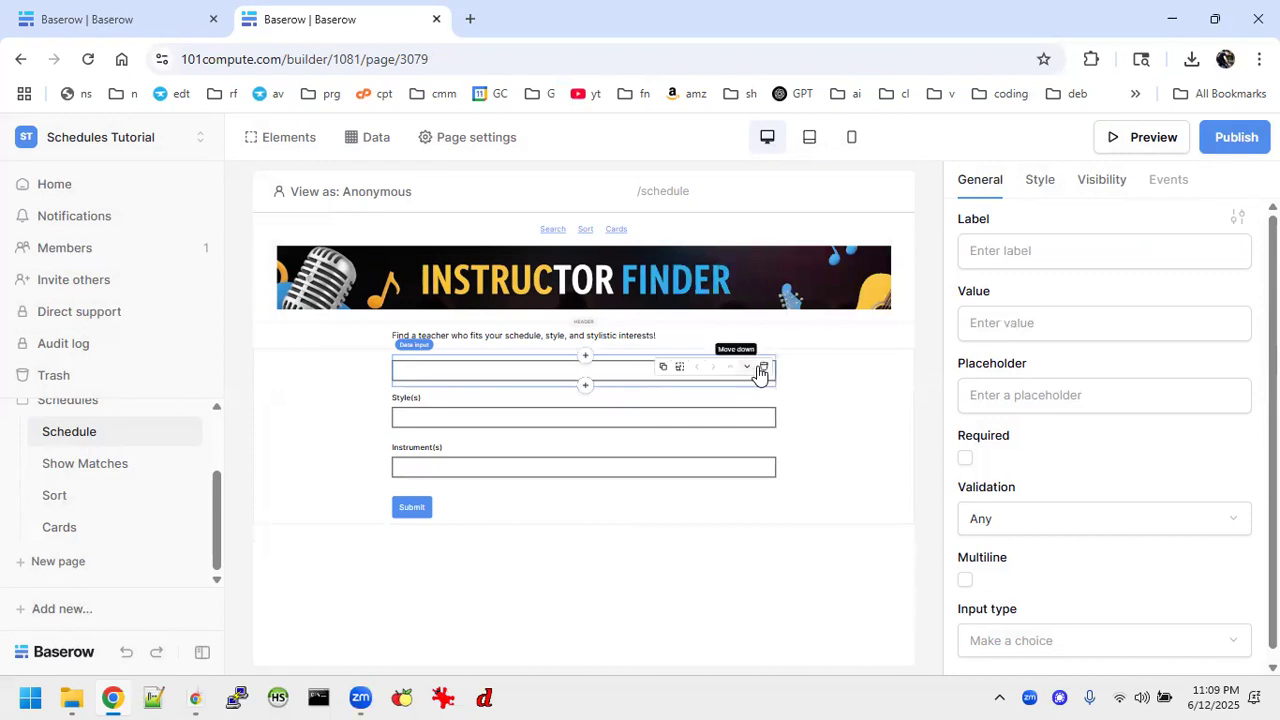
click(764, 367)
Add a Record selector element to the form above the Style(s) input.
click(545, 381)
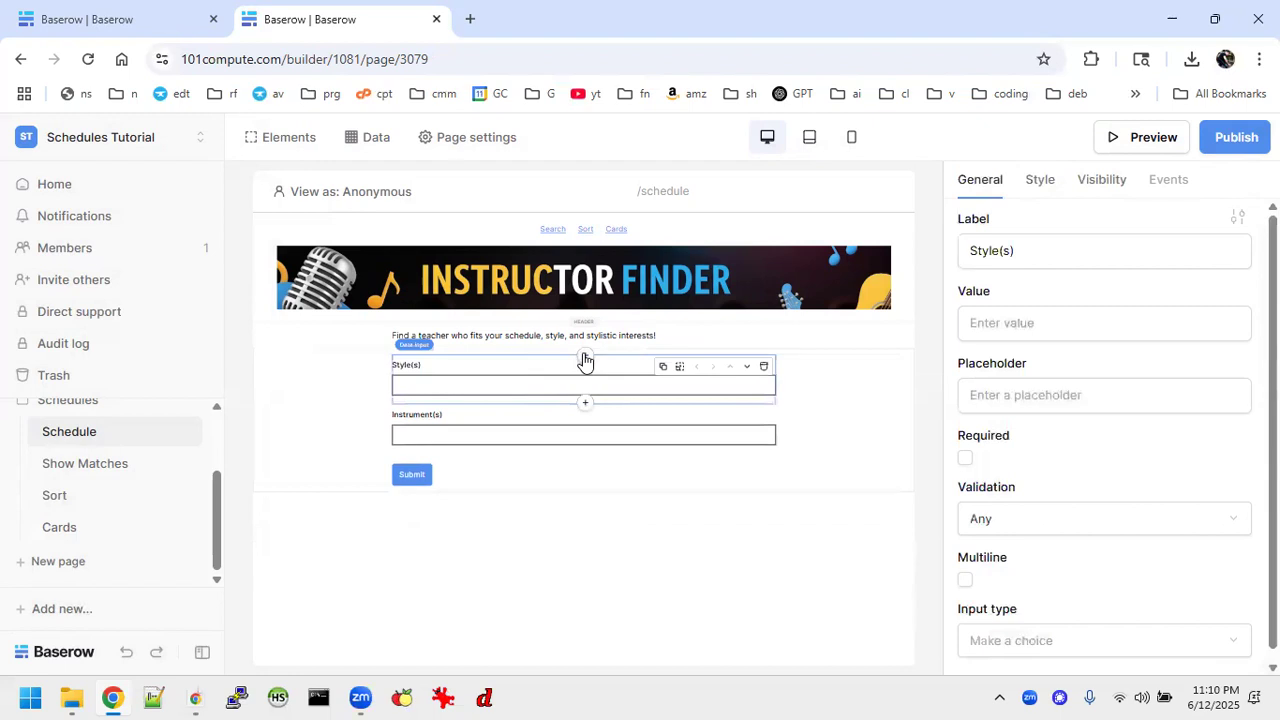
click(585, 355)
scroll(501, 418, down, 1)
scroll(501, 418, down, 9)
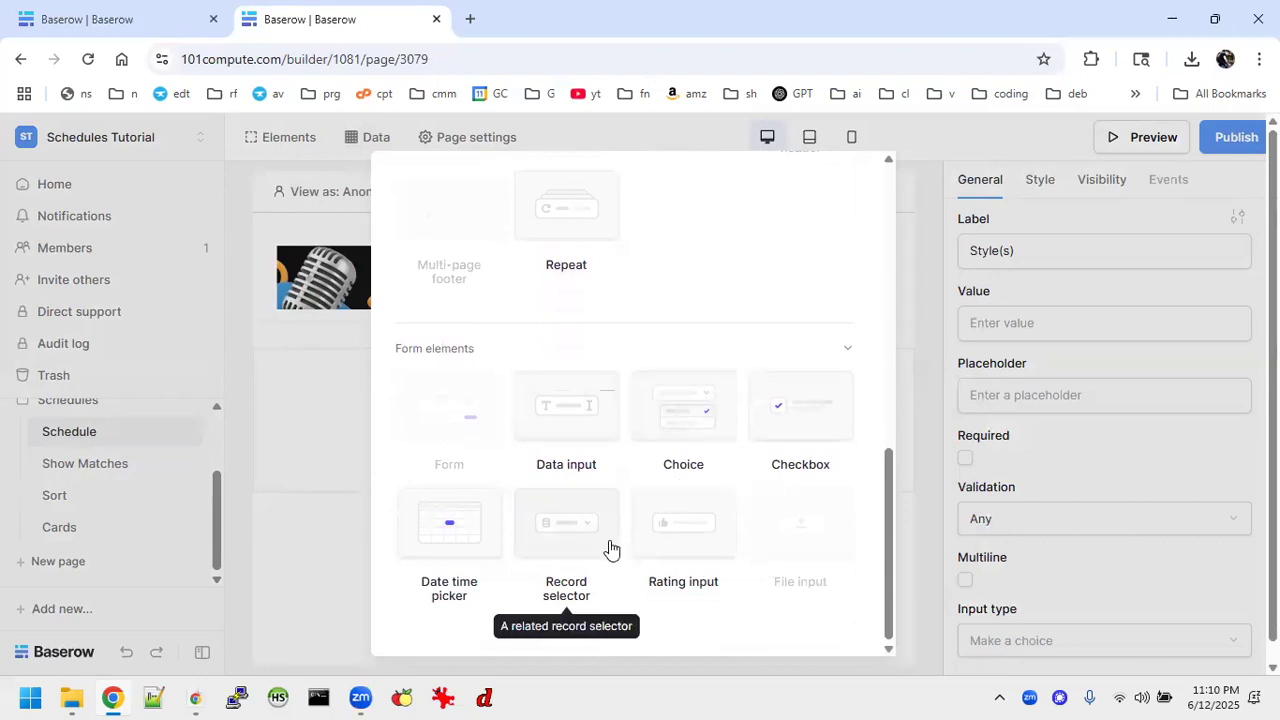
click(563, 556)
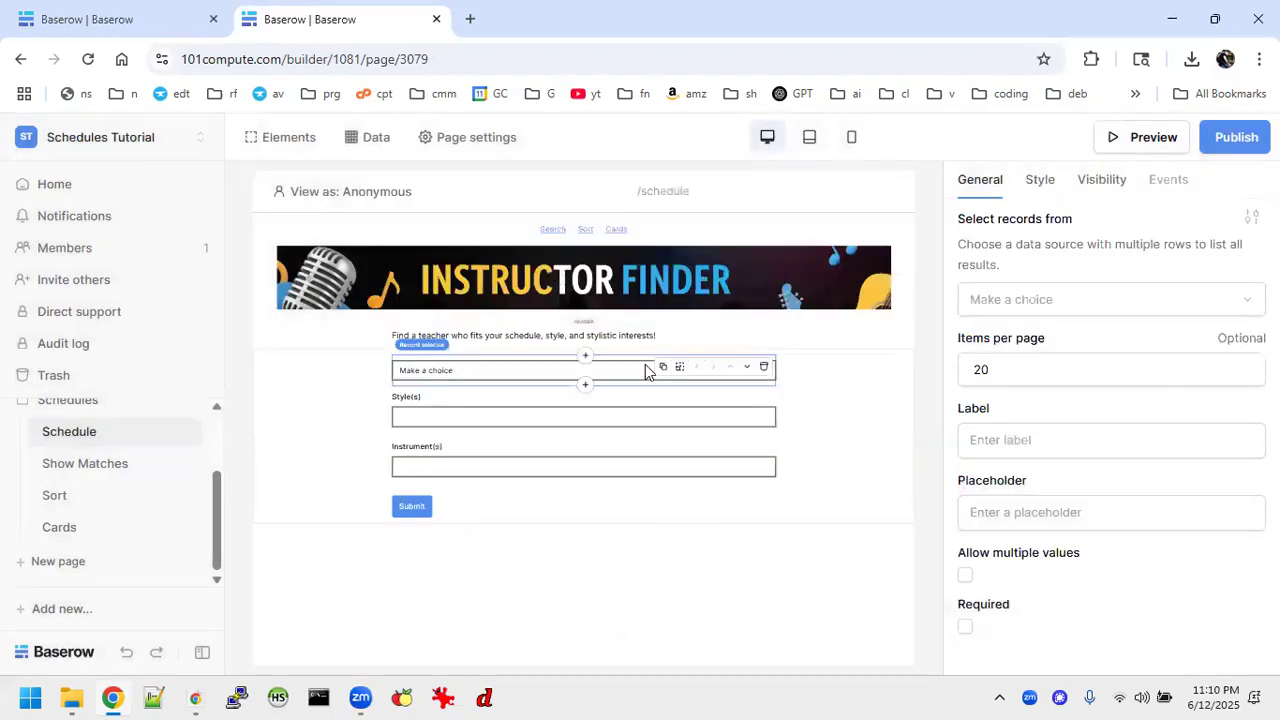
Have the record selector list records from the Time slots data source, allow multiple values and make it required.
click(1157, 302)
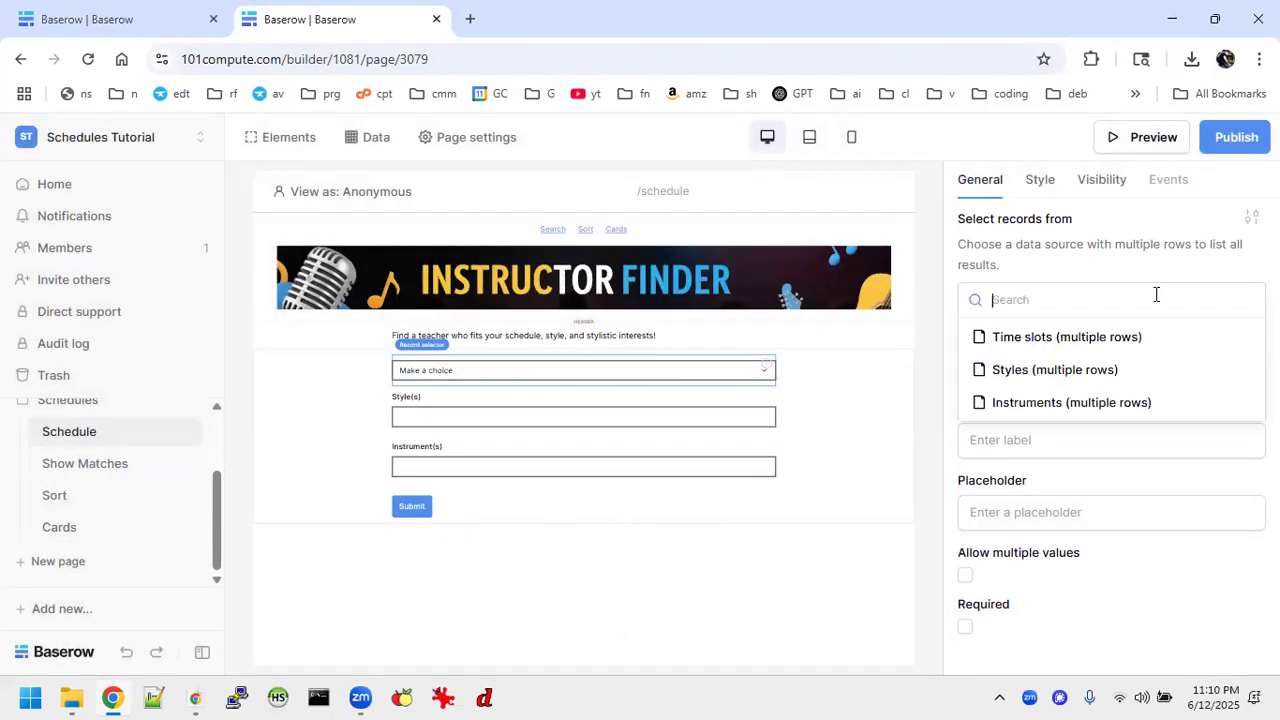
click(1074, 336)
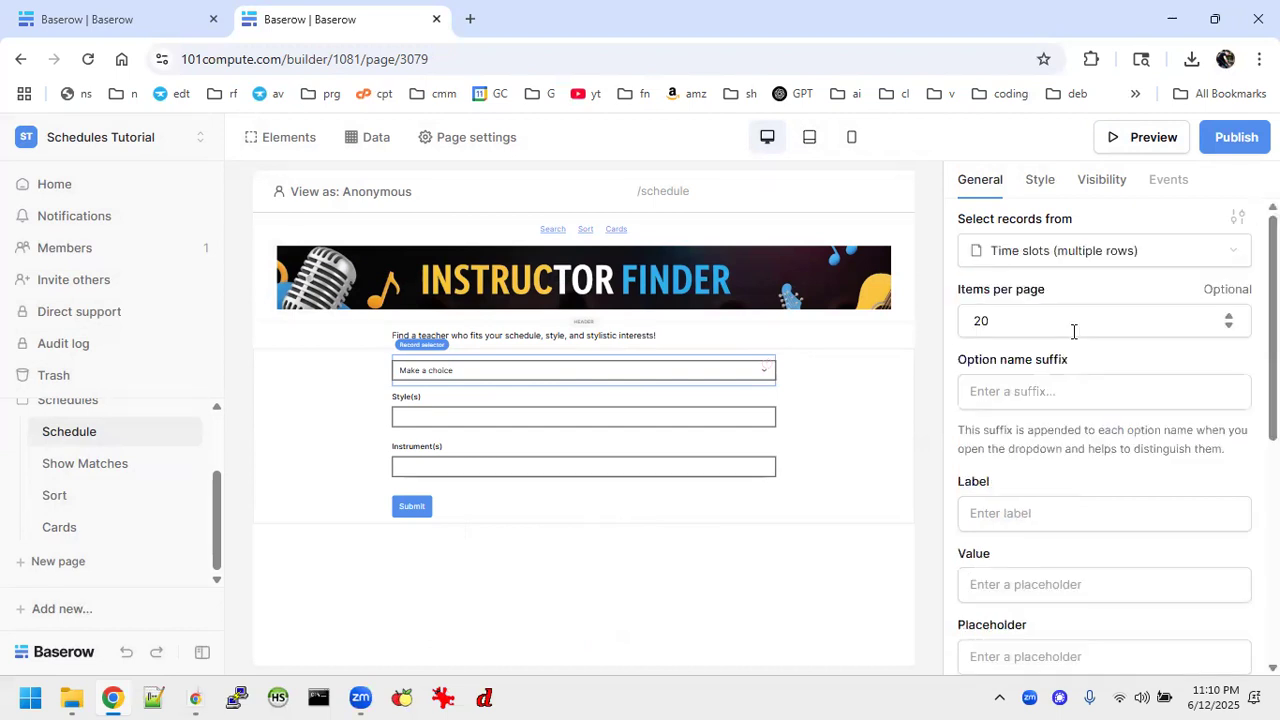
scroll(1074, 372, down, 5)
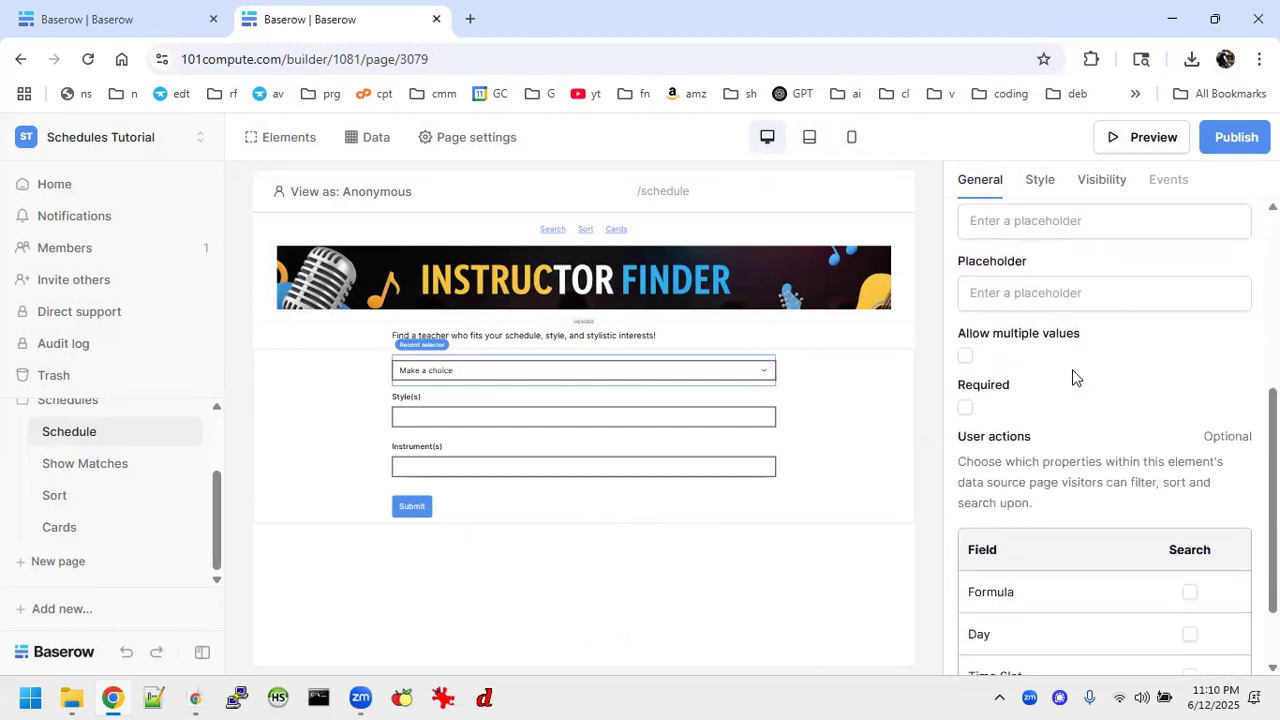
click(966, 355)
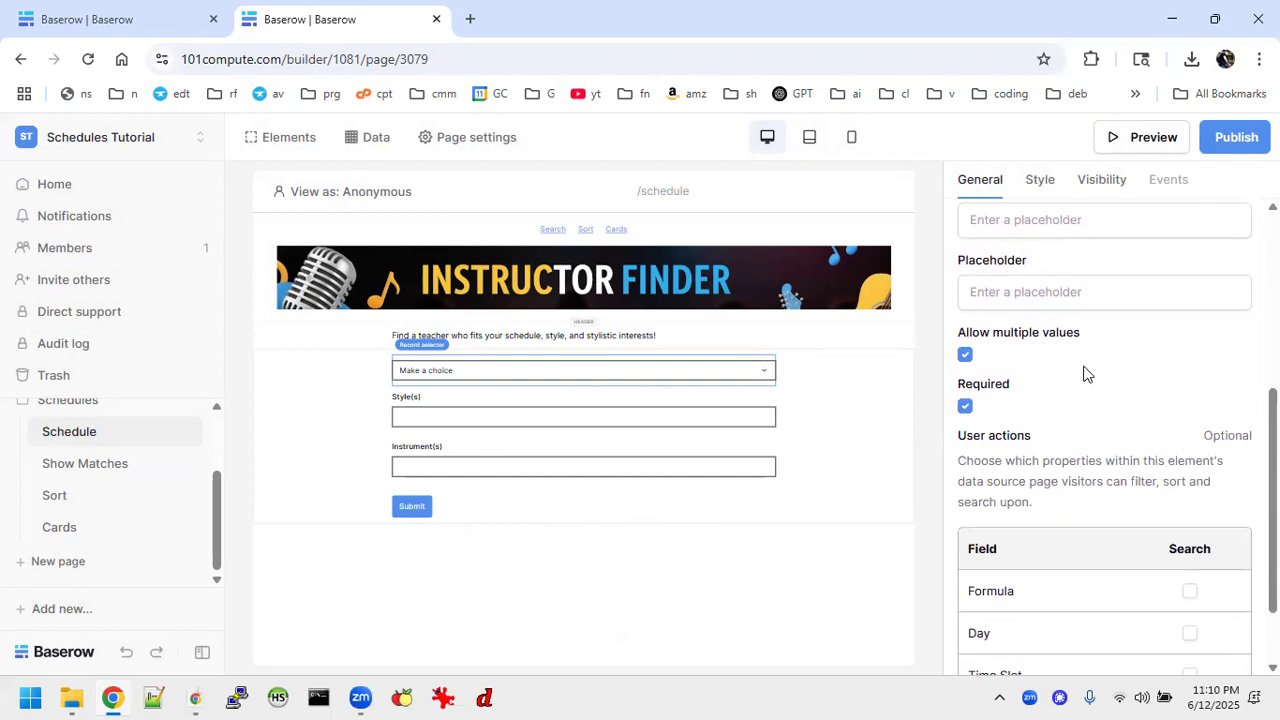
Set the Time slots record selector to show 100 items per page.
scroll(1086, 373, up, 3)
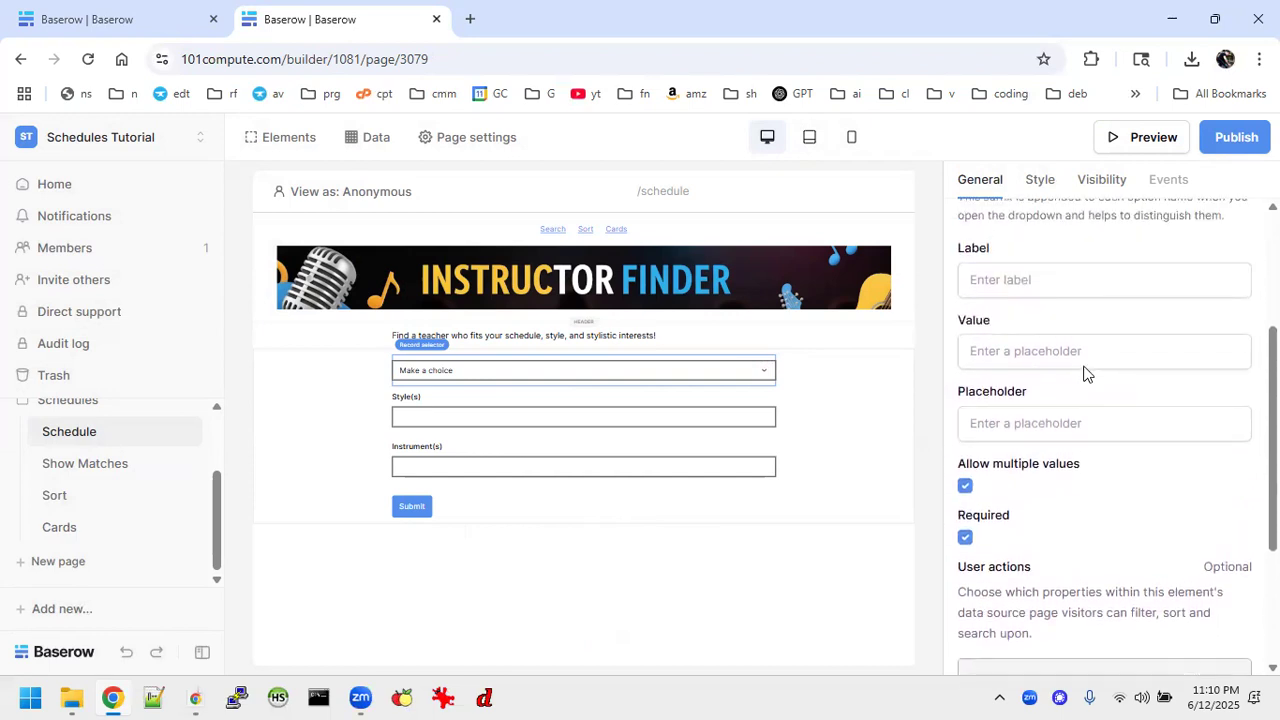
scroll(1086, 373, up, 5)
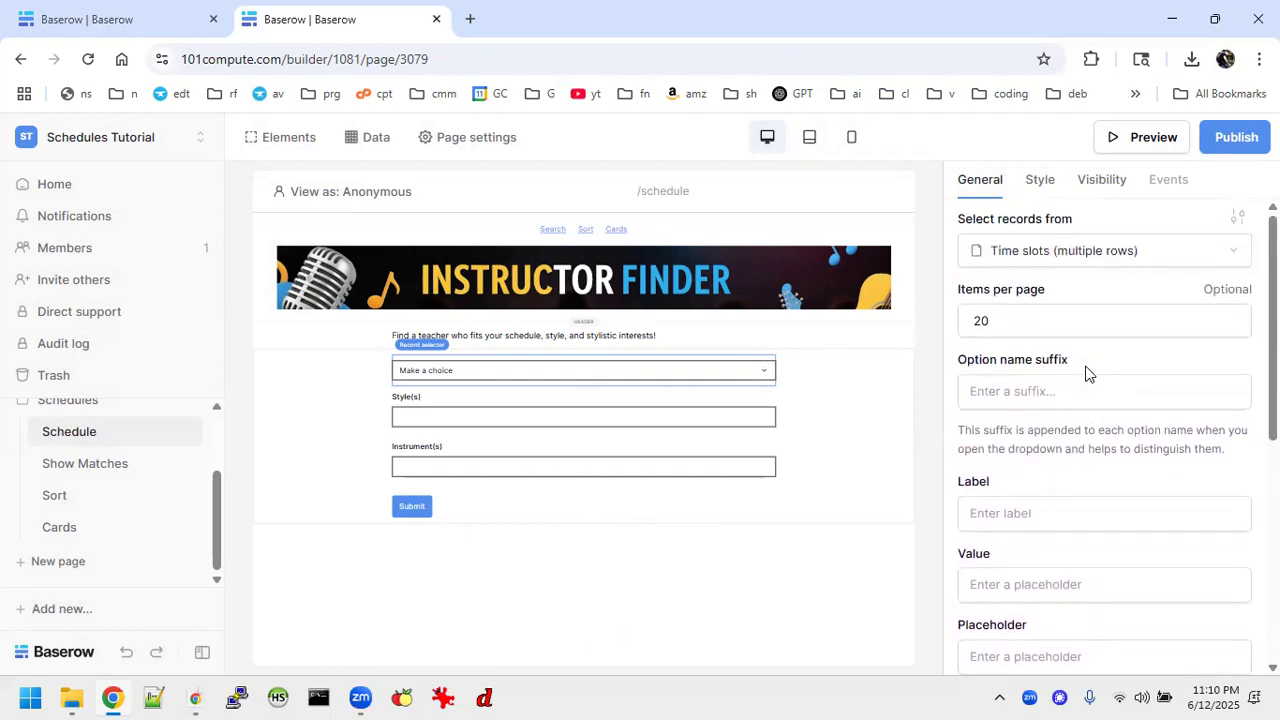
click(1010, 321)
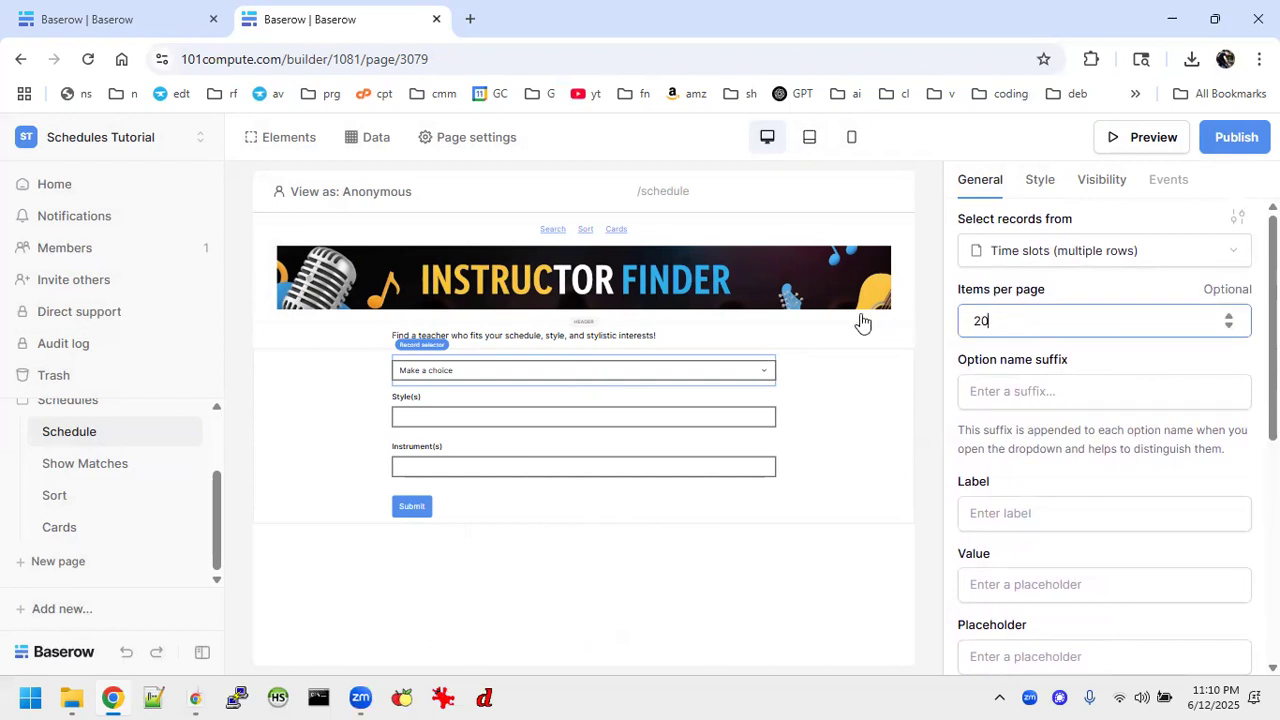
key(BackSpace)
key(BackSpace)
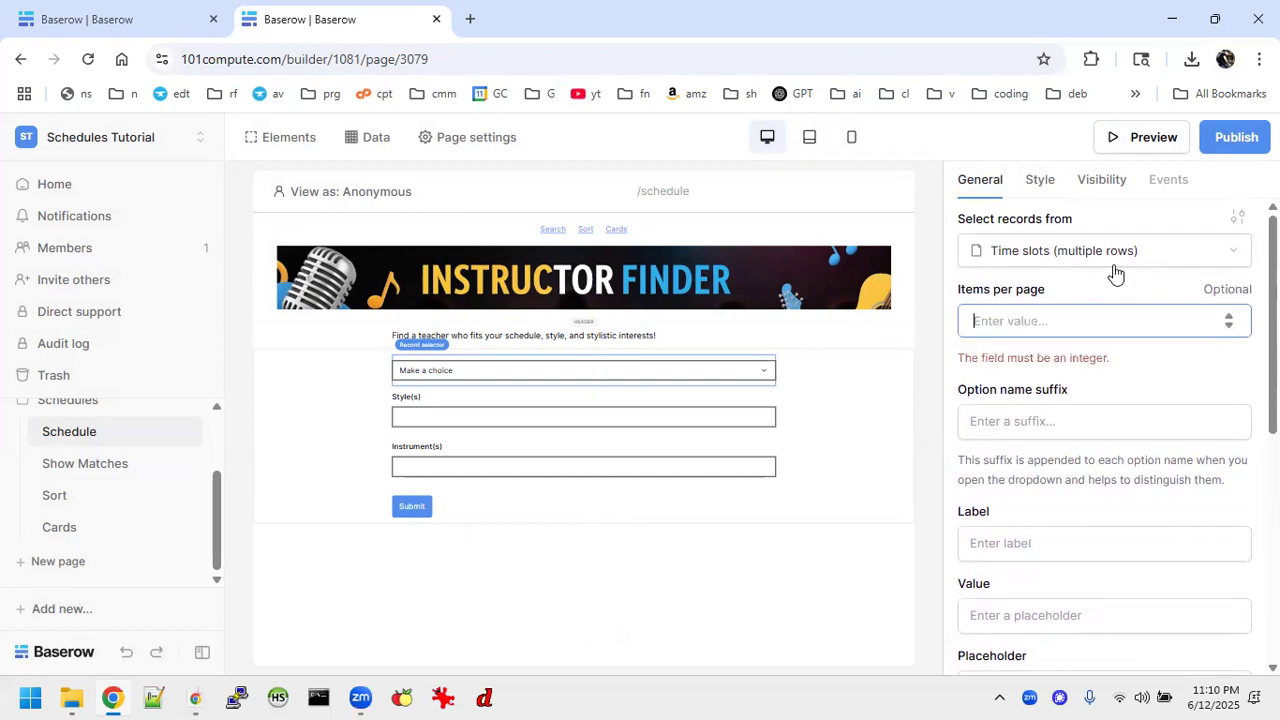
text(1000)
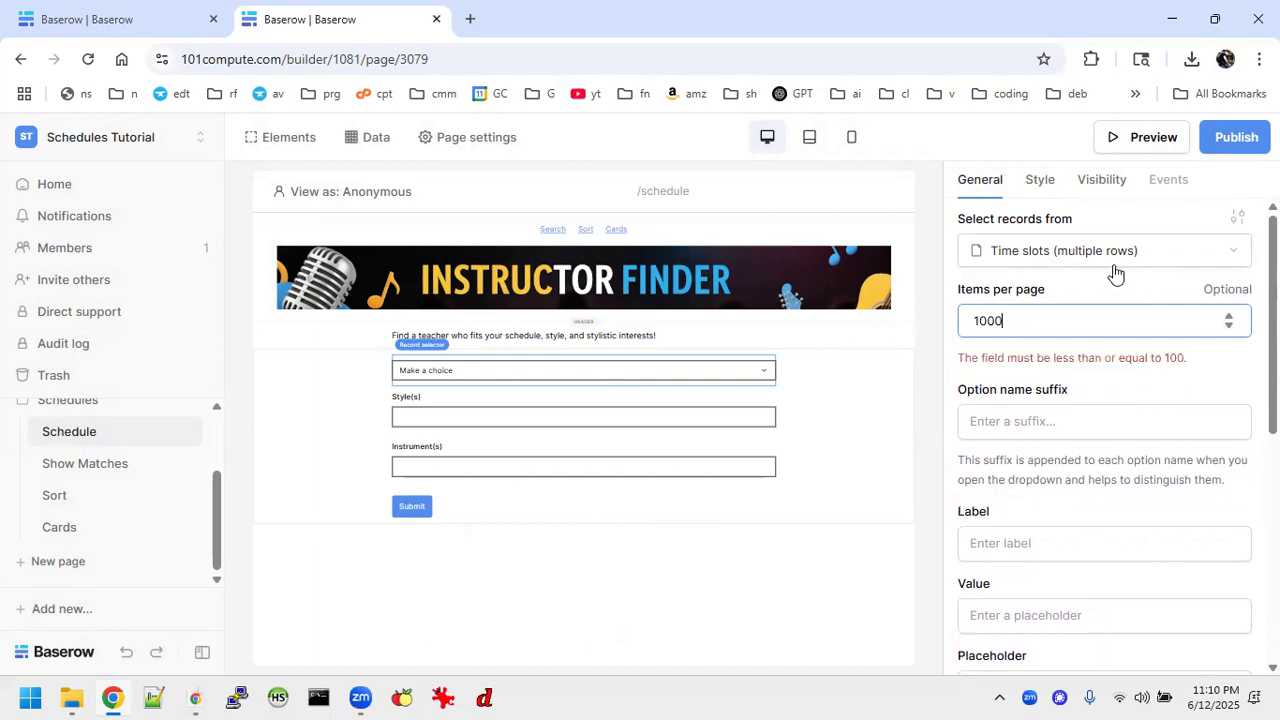
key(BackSpace)
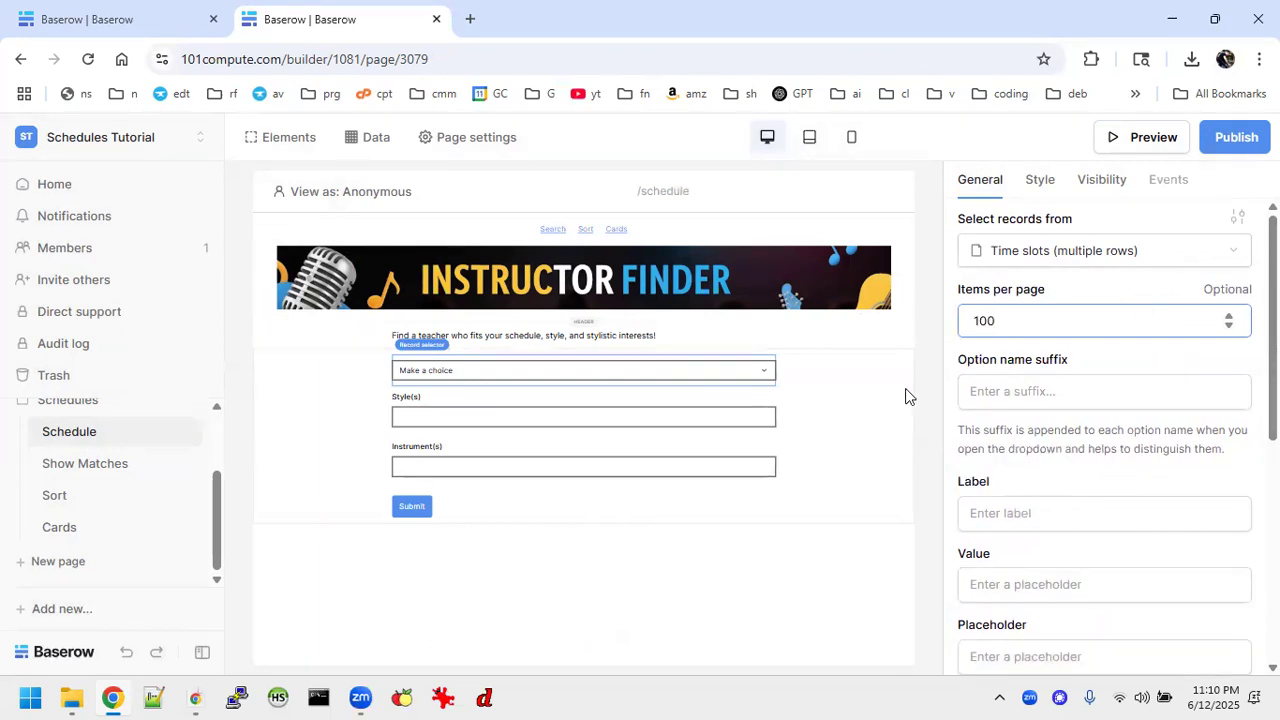
click(836, 396)
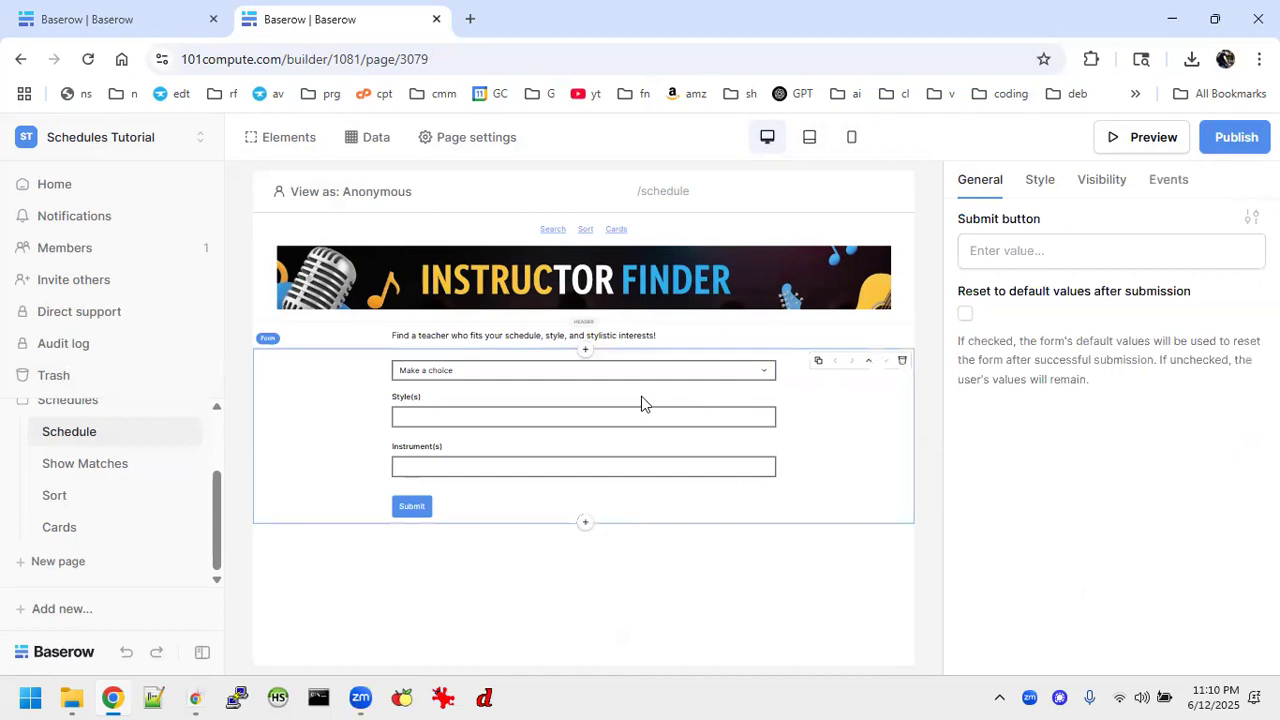
Copy the label text of the form's Style(s) data input and delete that input.
click(618, 418)
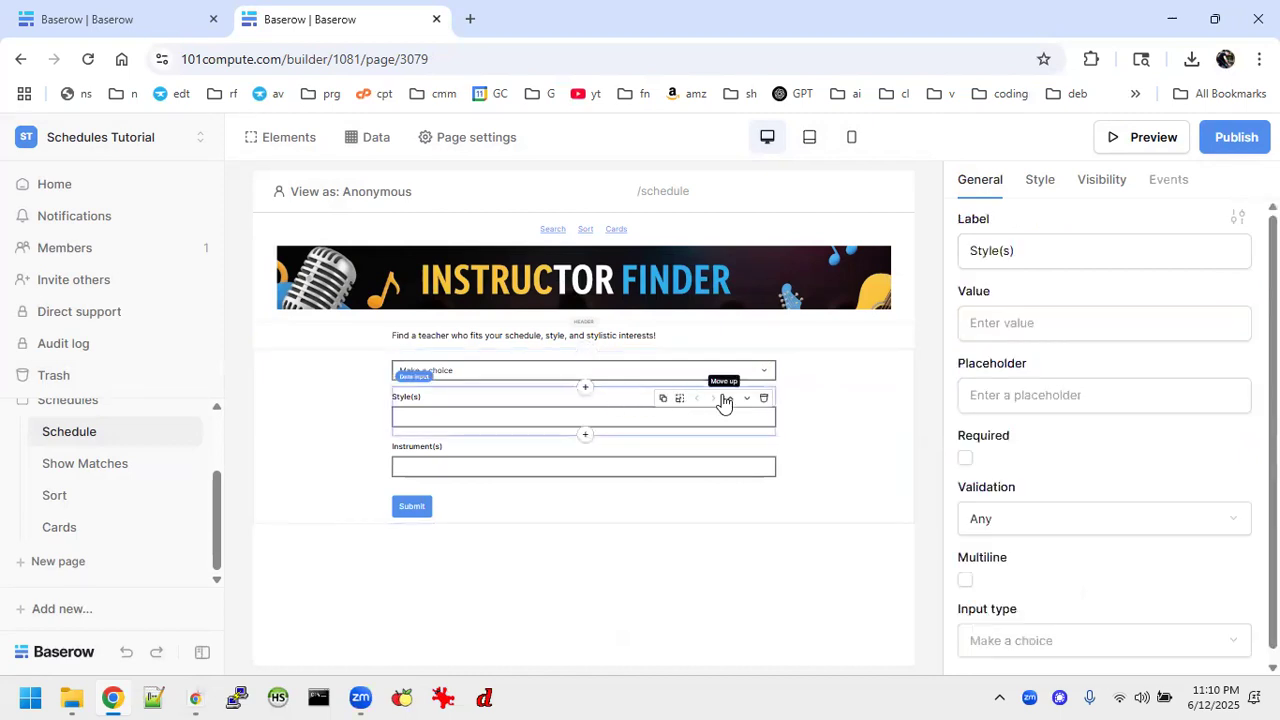
triple_click(1031, 255)
key(Escape)
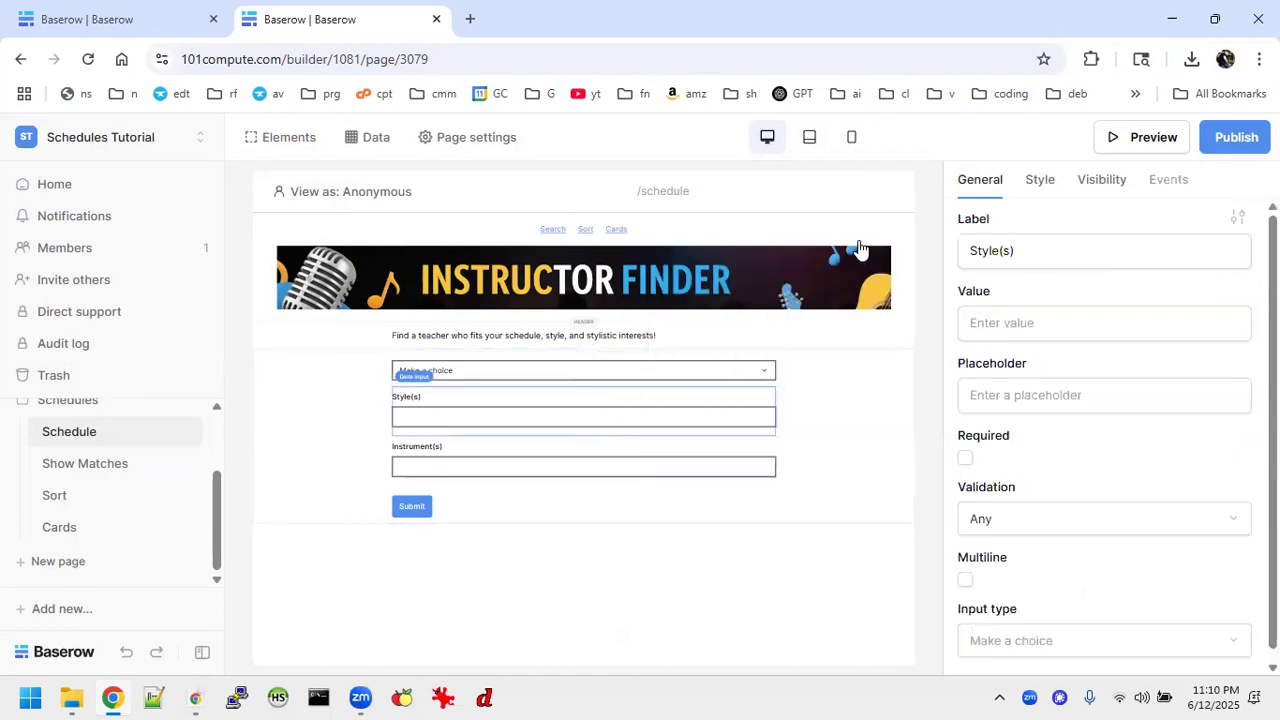
drag(1043, 251, 972, 253)
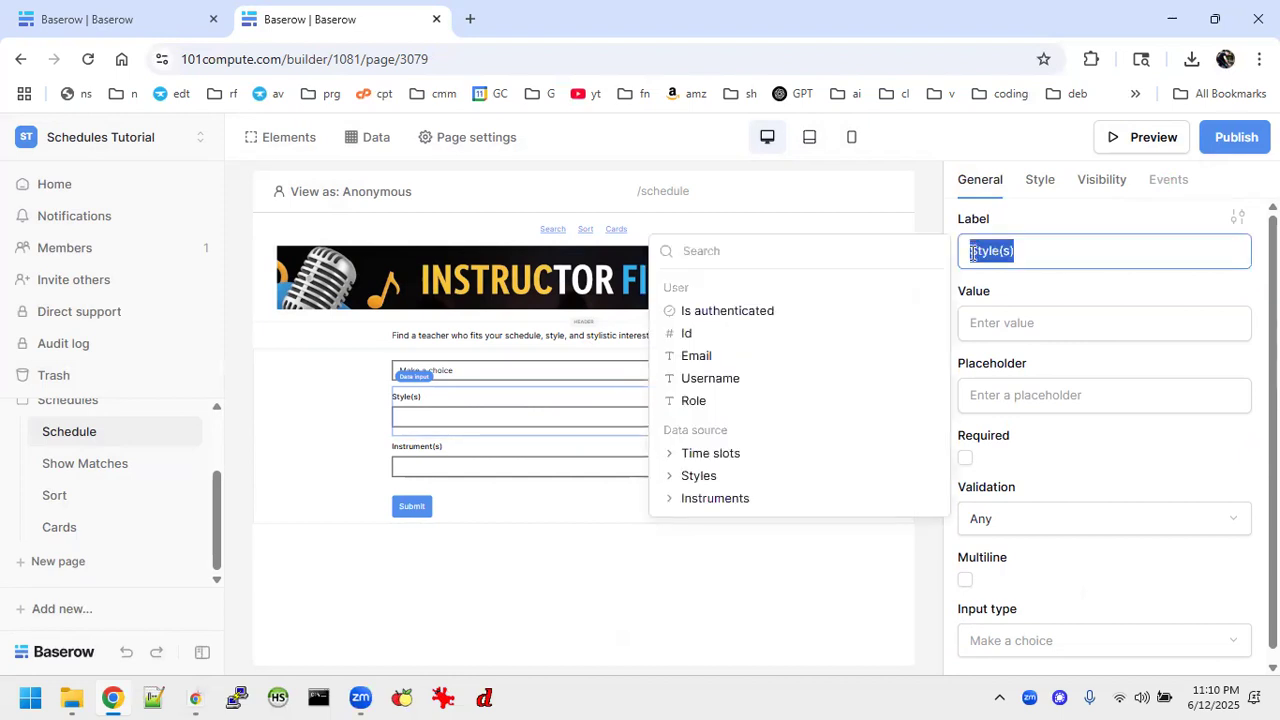
click(1043, 242)
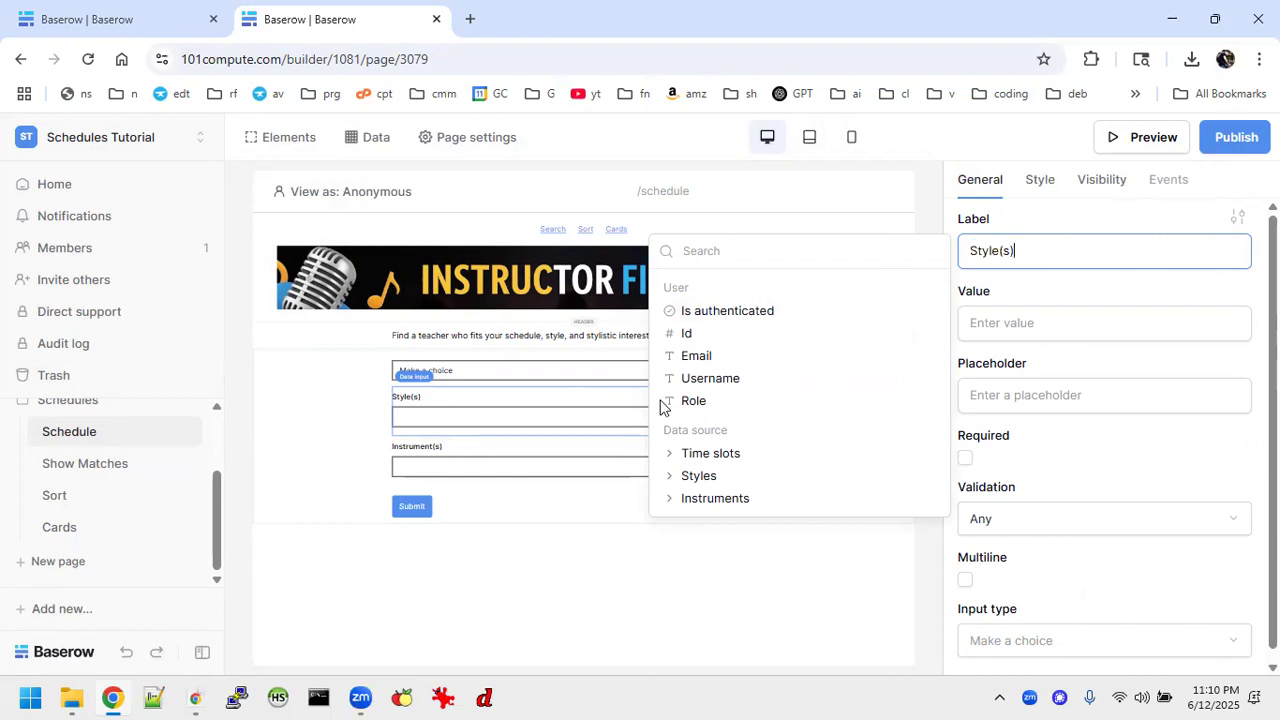
click(757, 408)
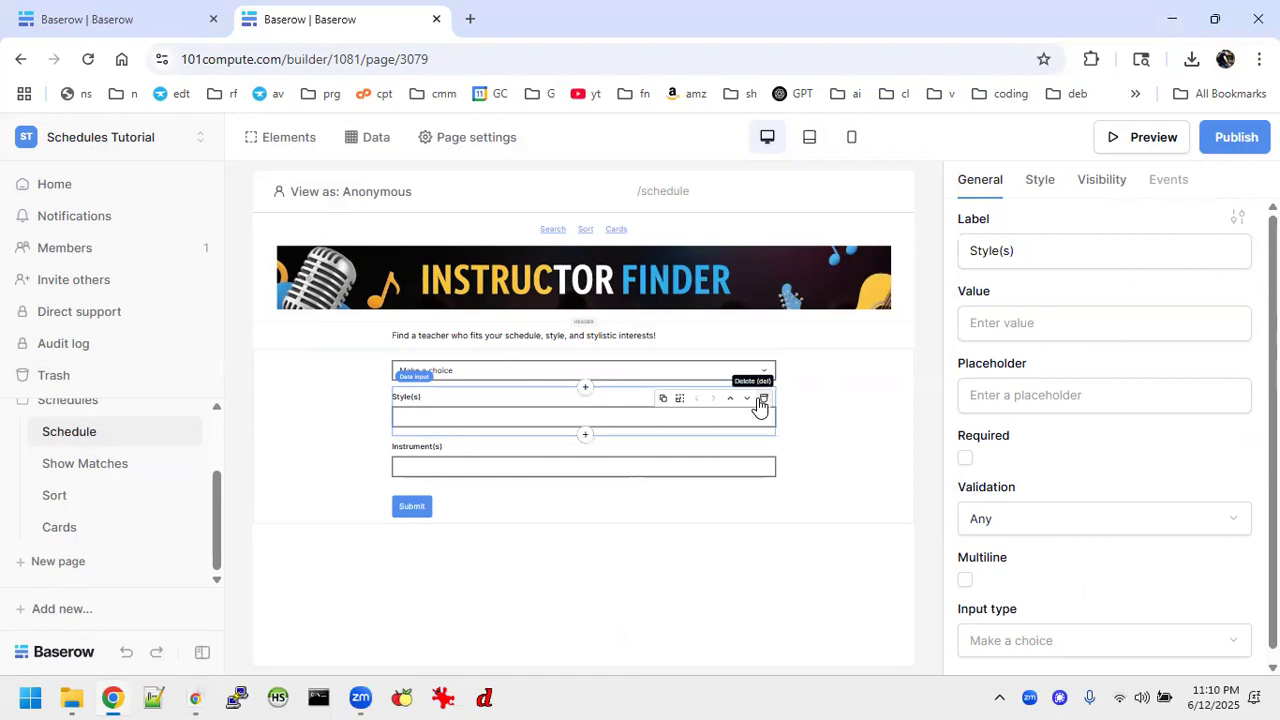
click(762, 400)
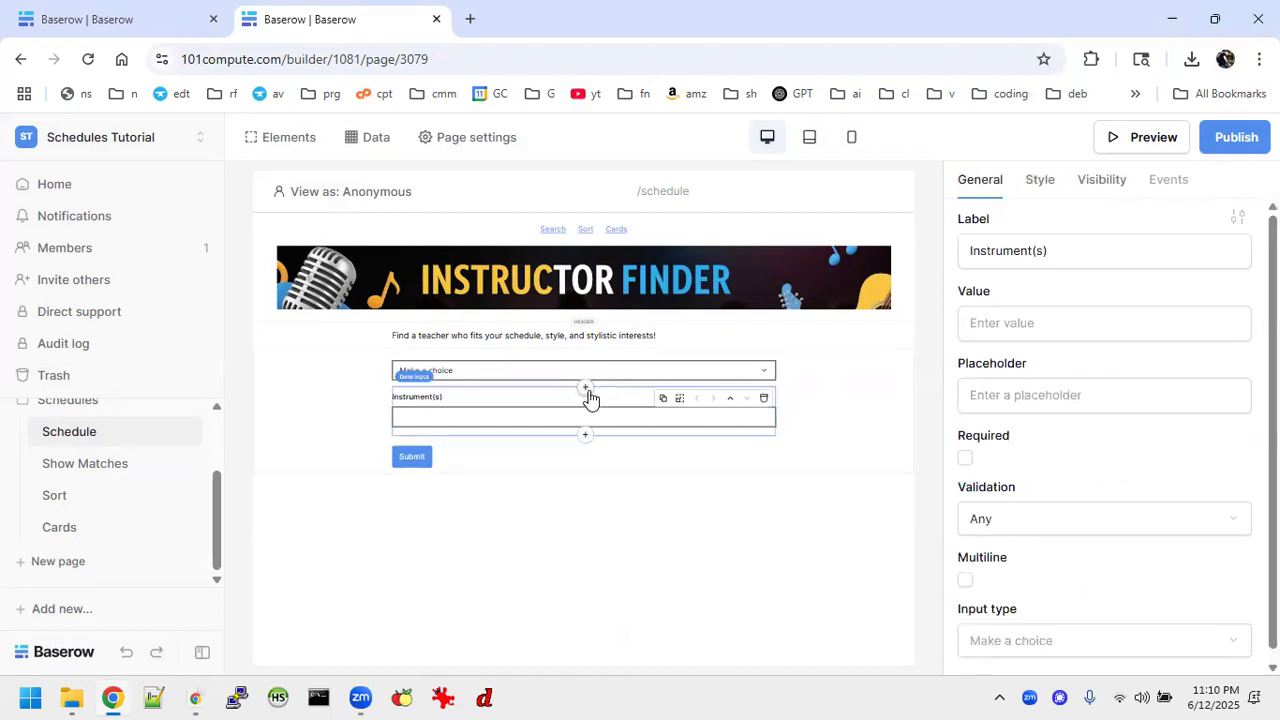
Add a Record selector element to the form above the Instrument(s) input.
click(587, 389)
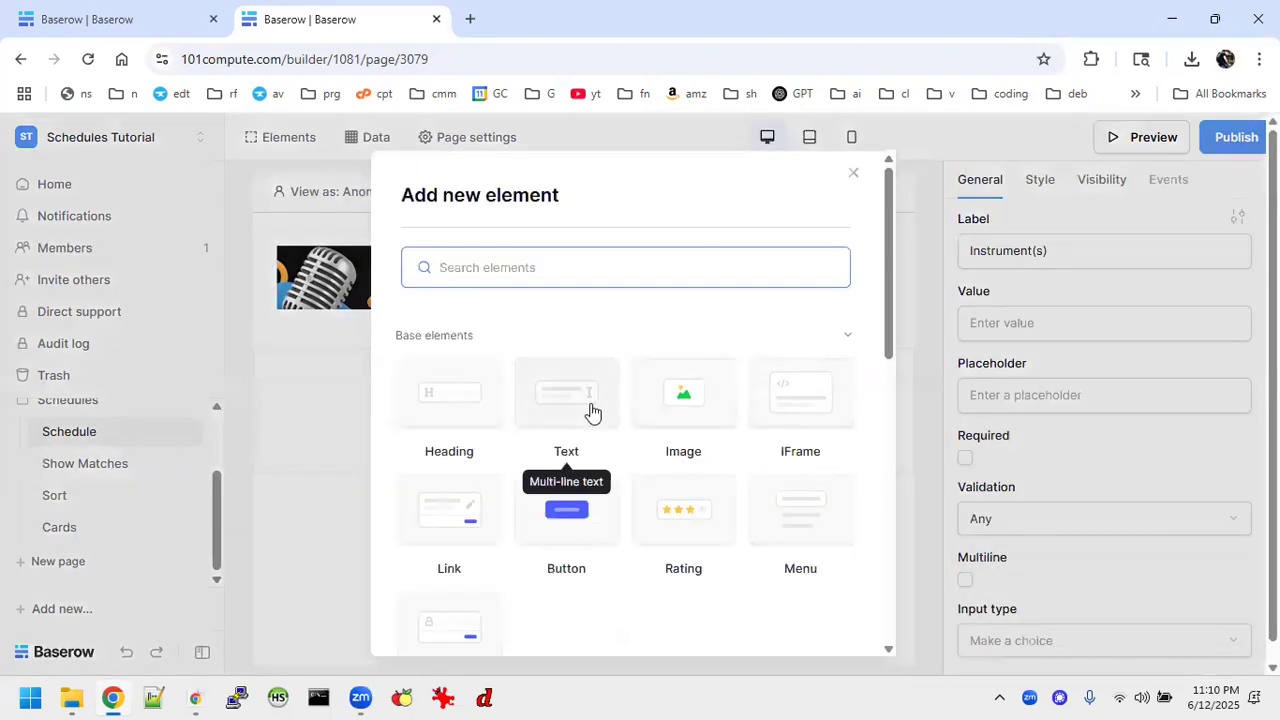
scroll(590, 410, down, 3)
scroll(591, 409, down, 5)
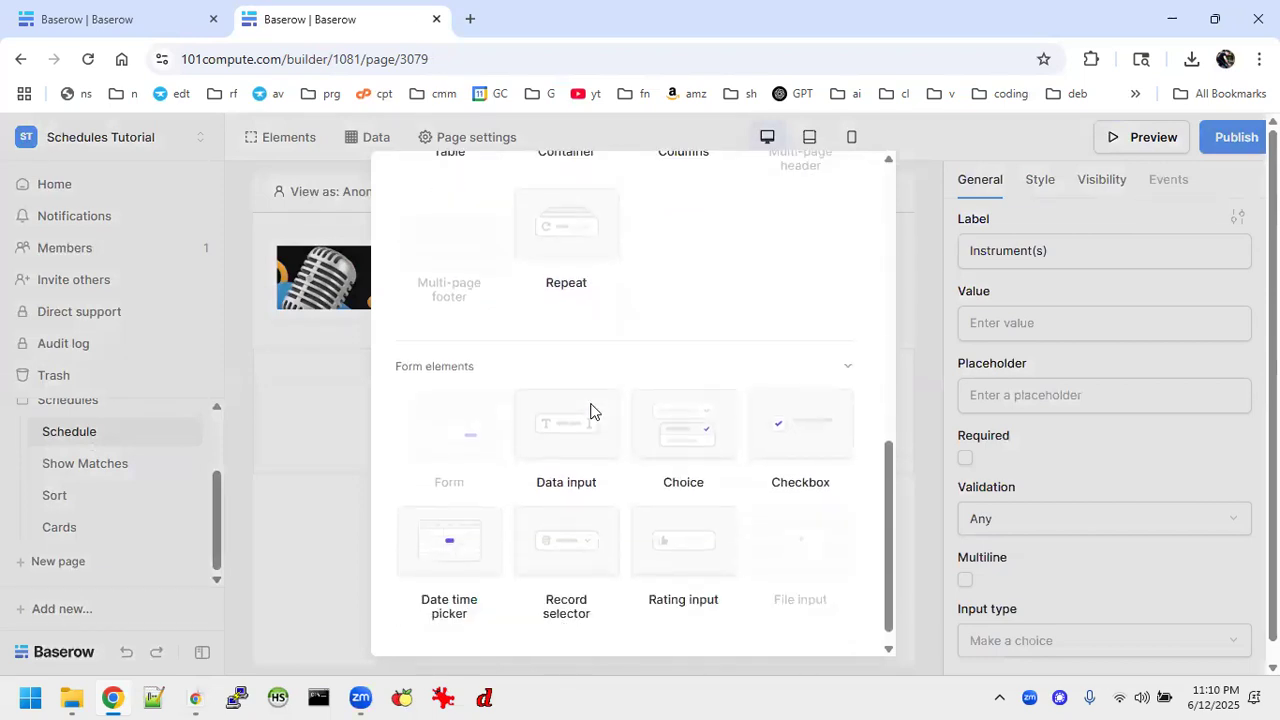
click(575, 537)
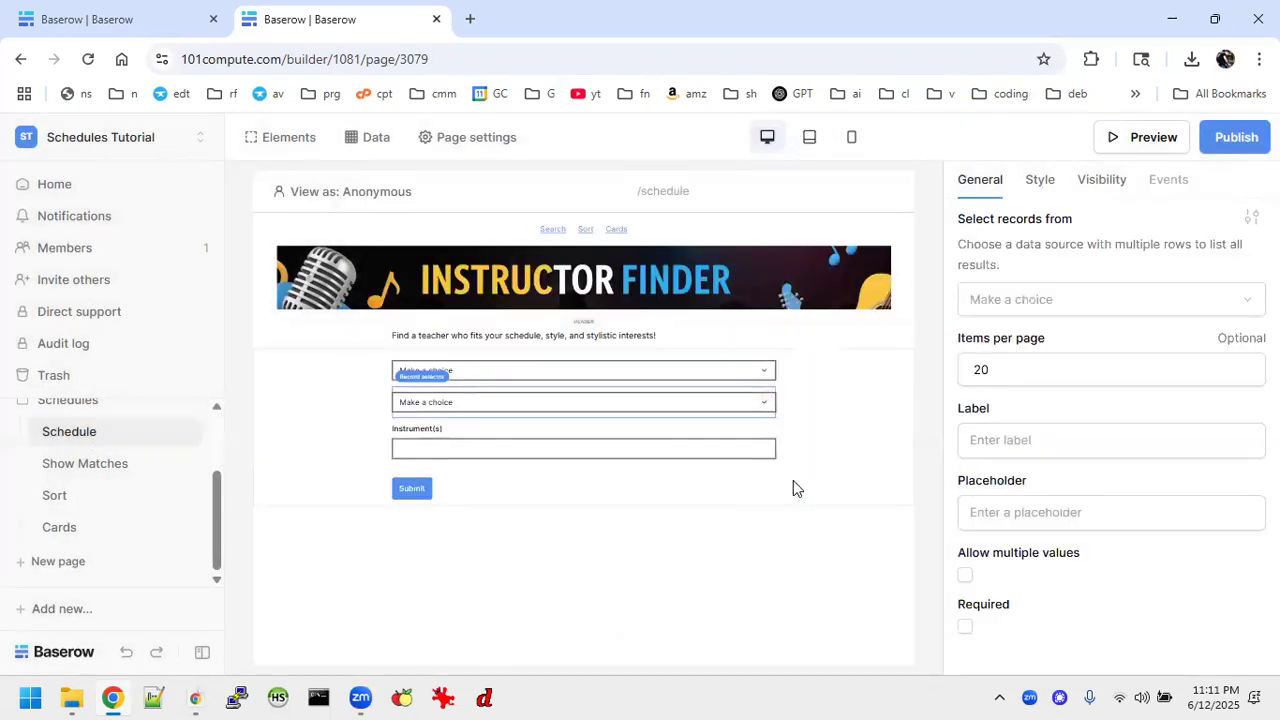
click(1028, 305)
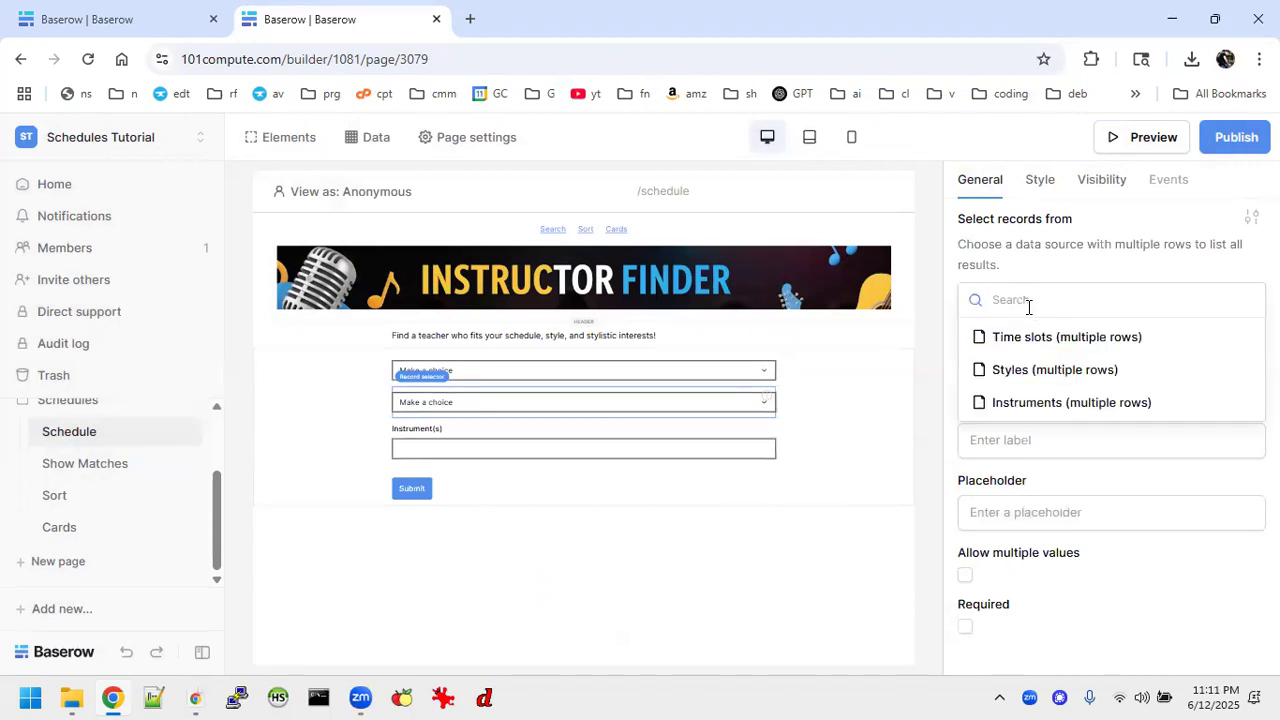
text(Style(s))
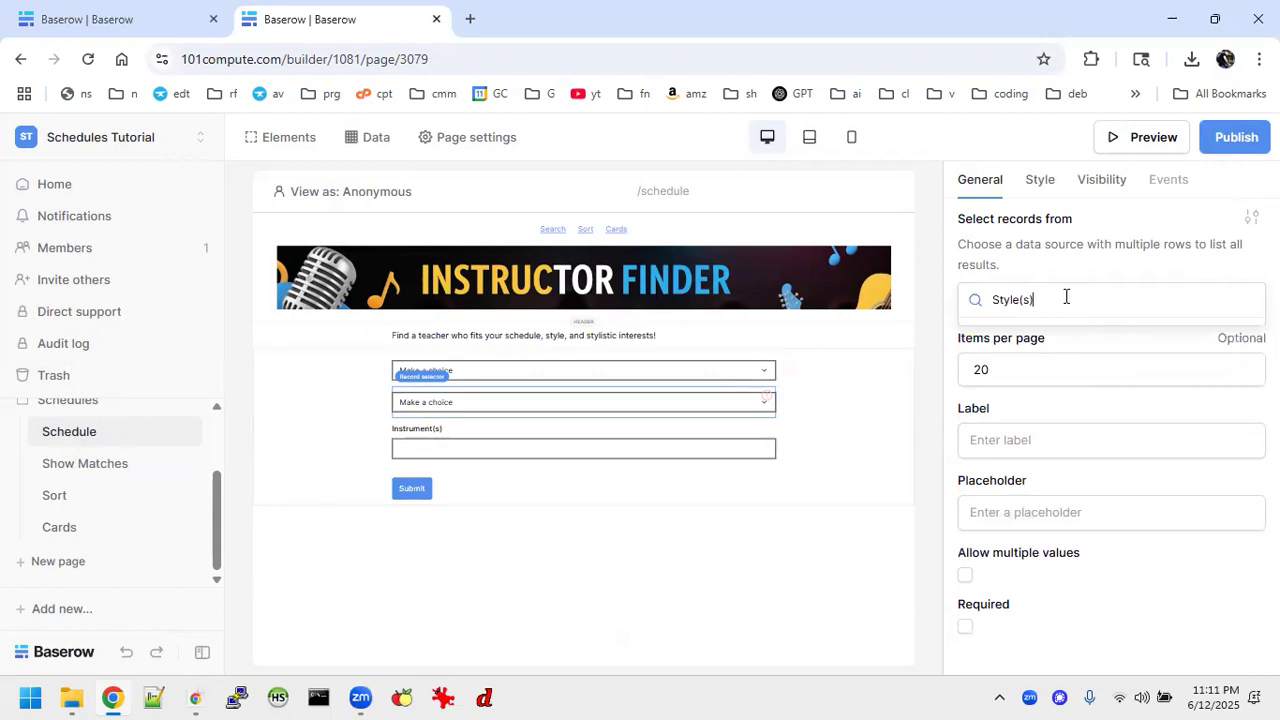
drag(1066, 297, 926, 307)
key(BackSpace)
click(921, 418)
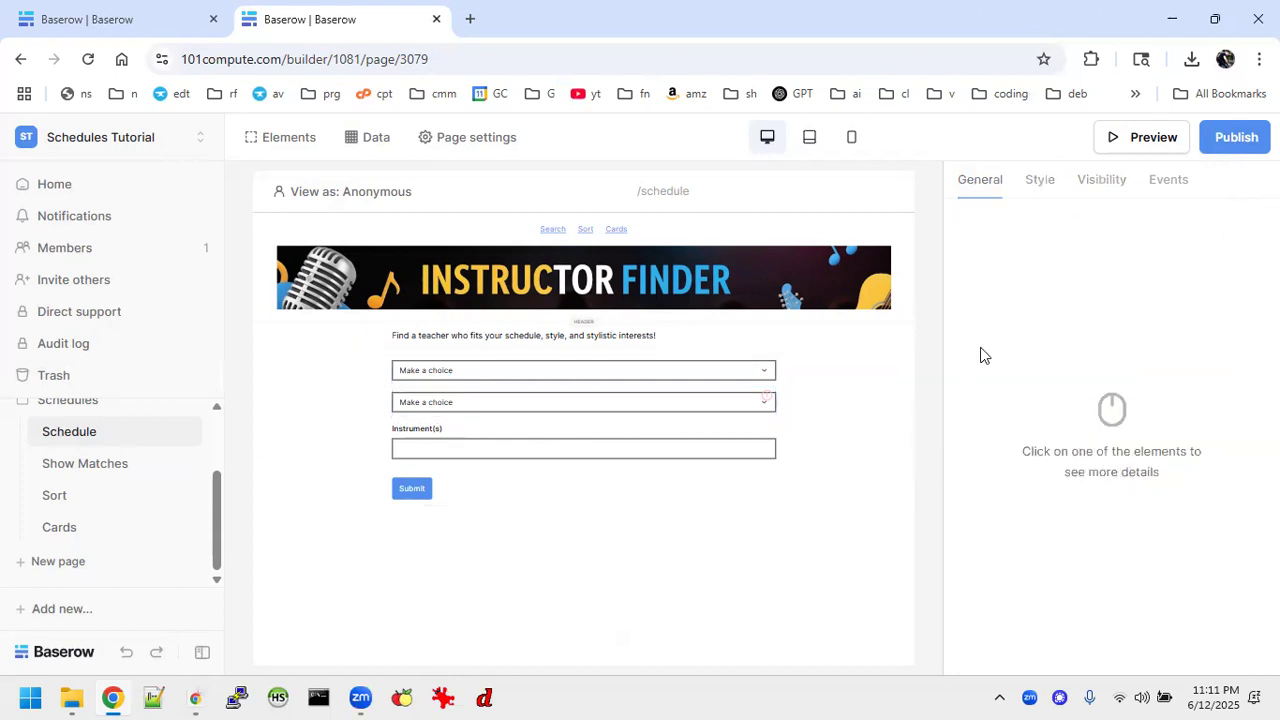
Have the second record selector list records from the Styles data source, allow multiple values and make it required.
click(655, 389)
click(1057, 304)
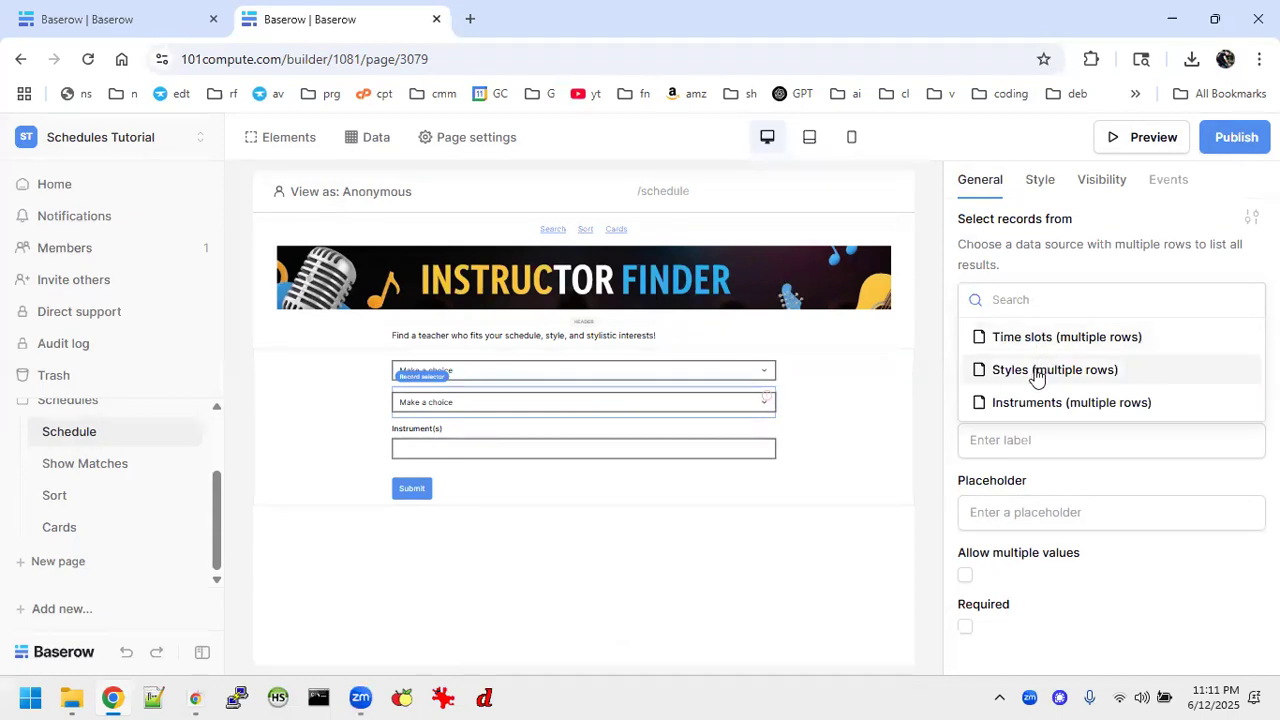
click(1039, 372)
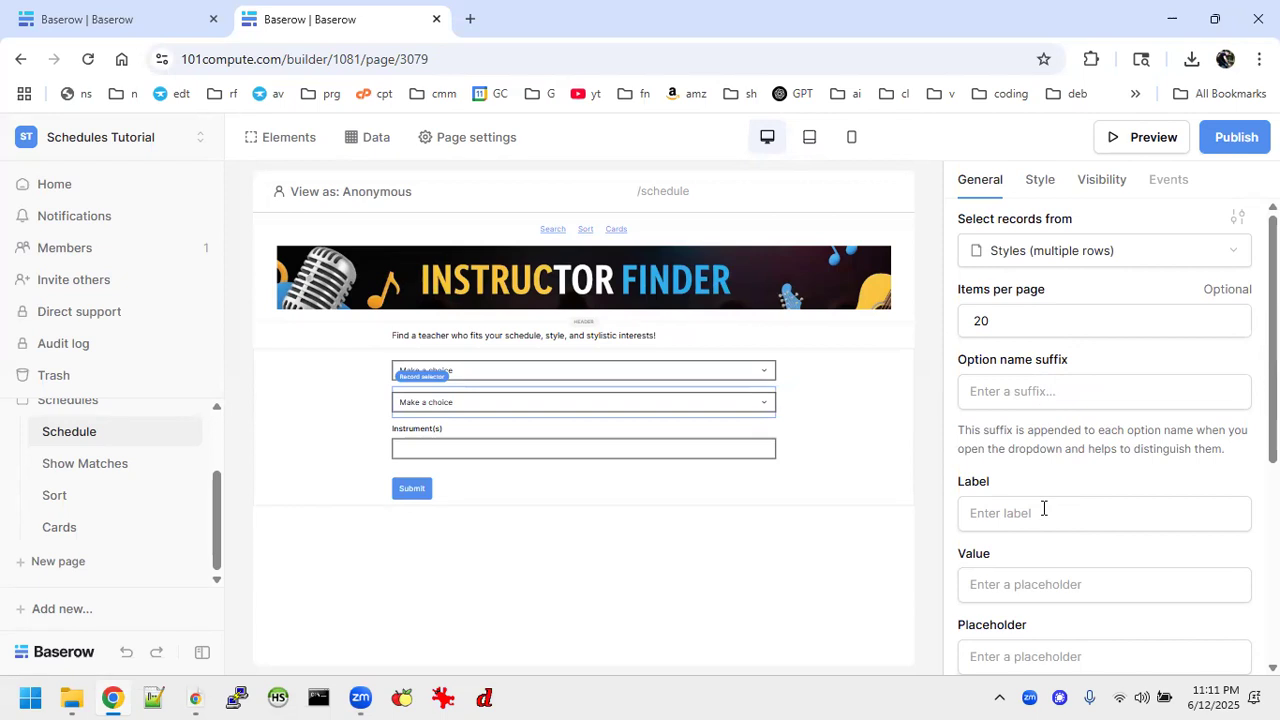
scroll(1043, 508, down, 3)
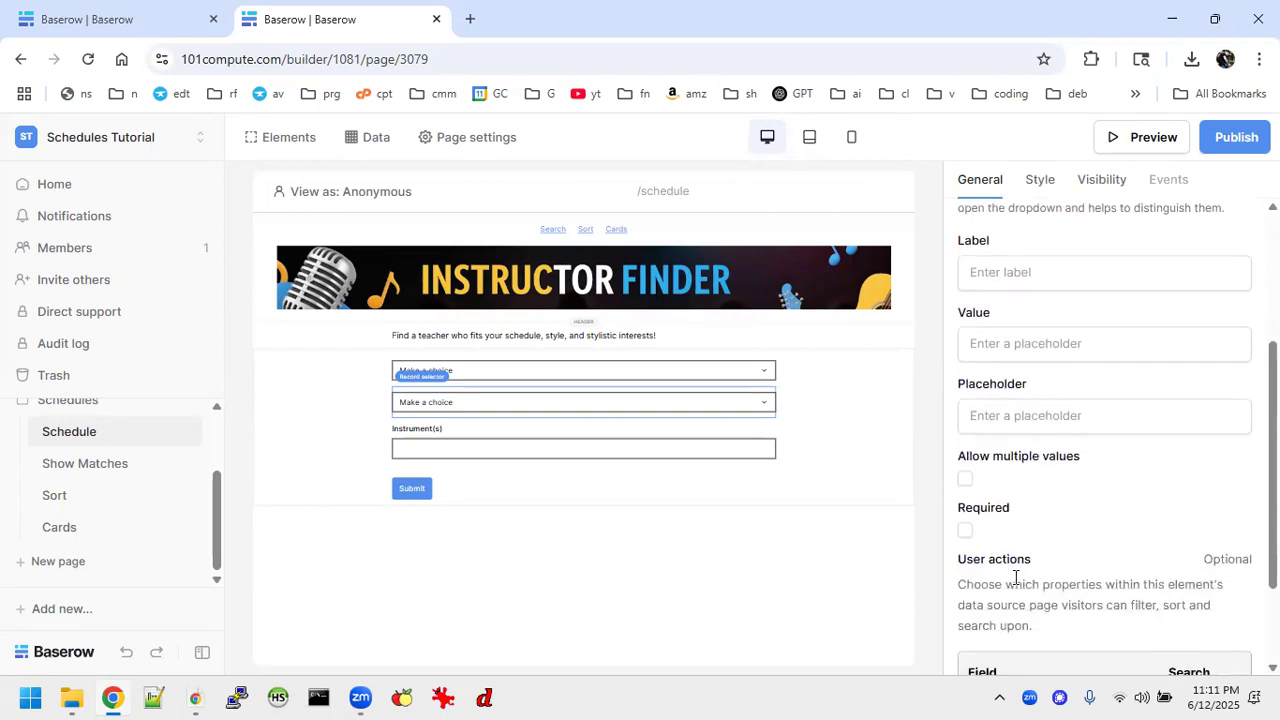
scroll(1020, 384, up, 1)
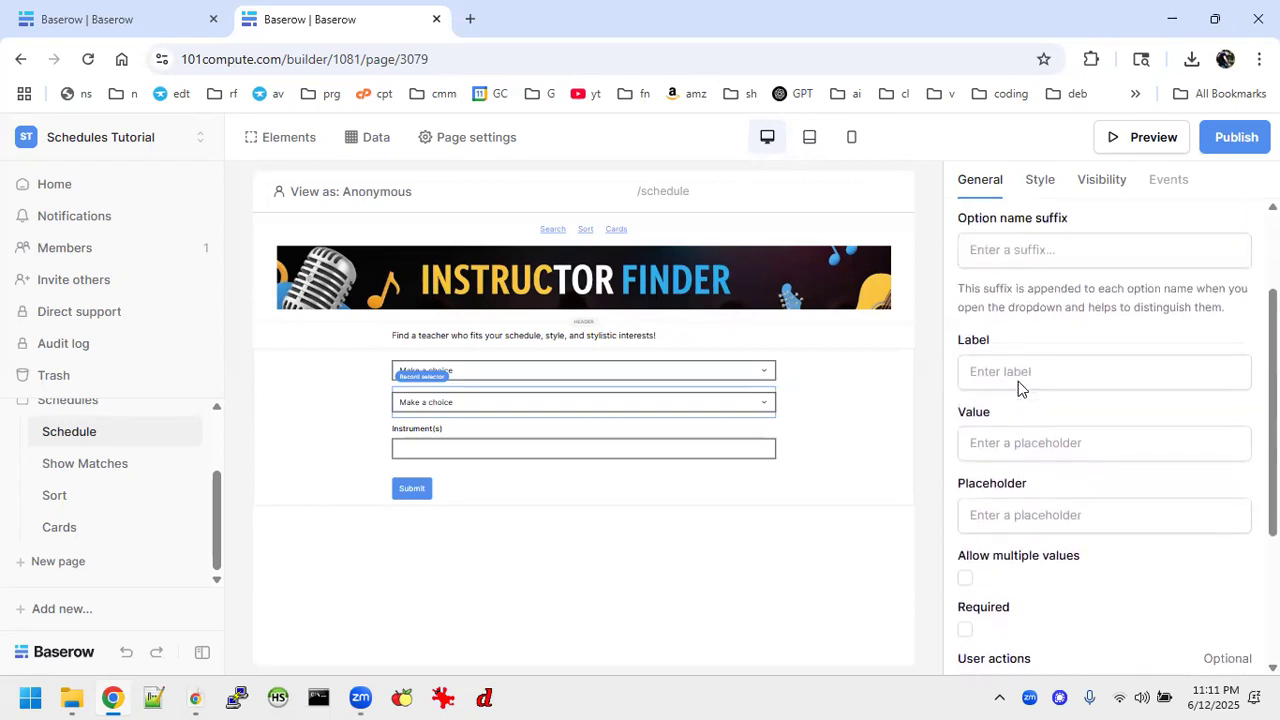
click(965, 581)
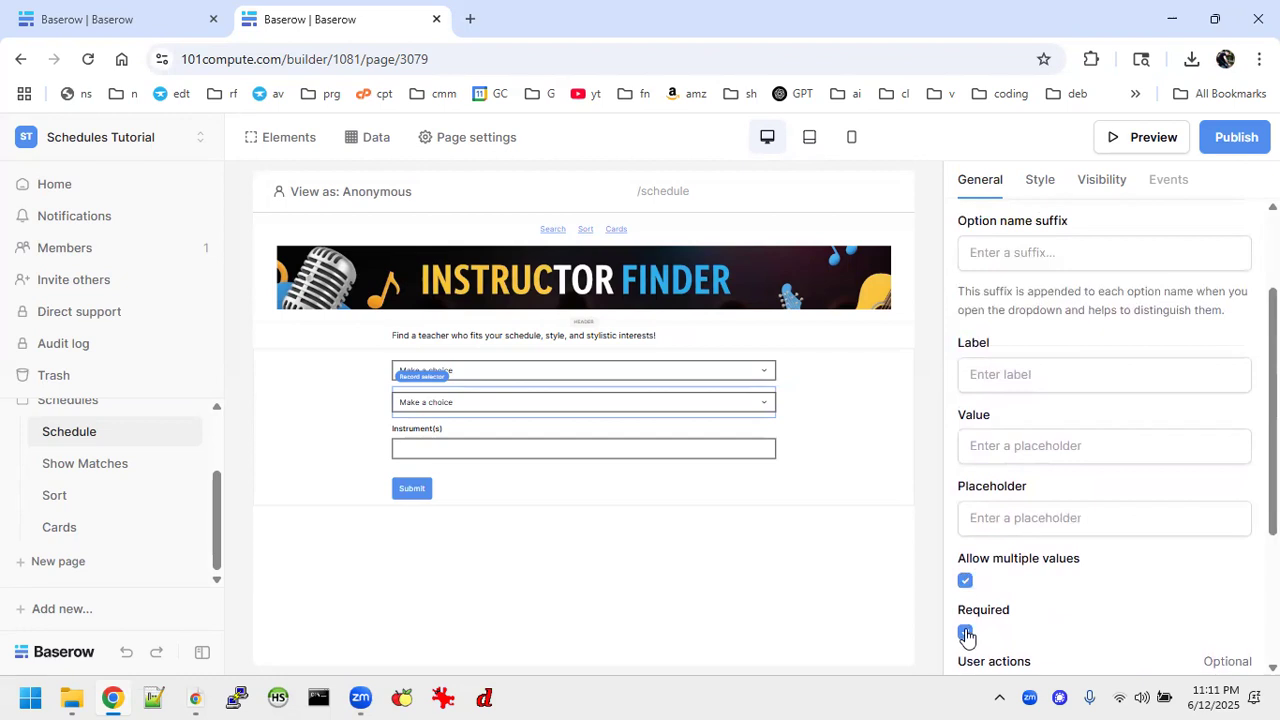
Copy the label text of the form's Instrument(s) data input and delete that input.
click(538, 454)
click(1066, 250)
click(905, 257)
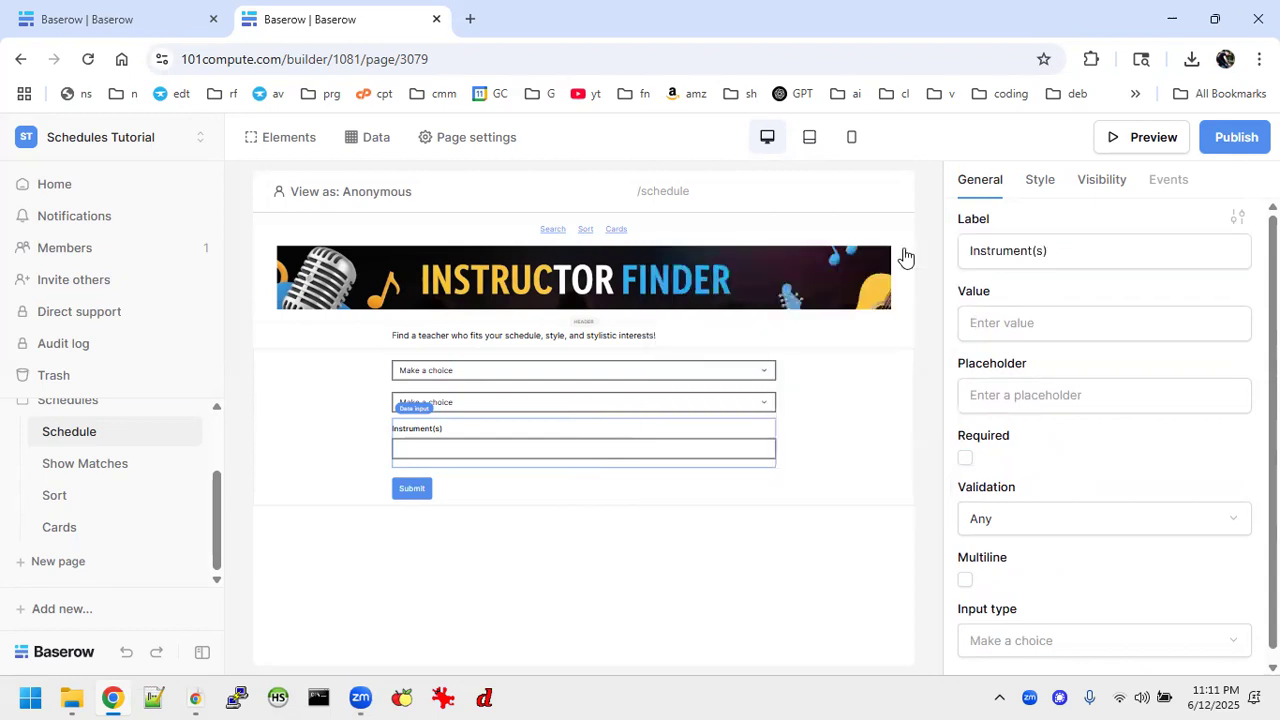
drag(1086, 251, 922, 266)
click(922, 266)
drag(1066, 251, 971, 252)
key(ctrl+c)
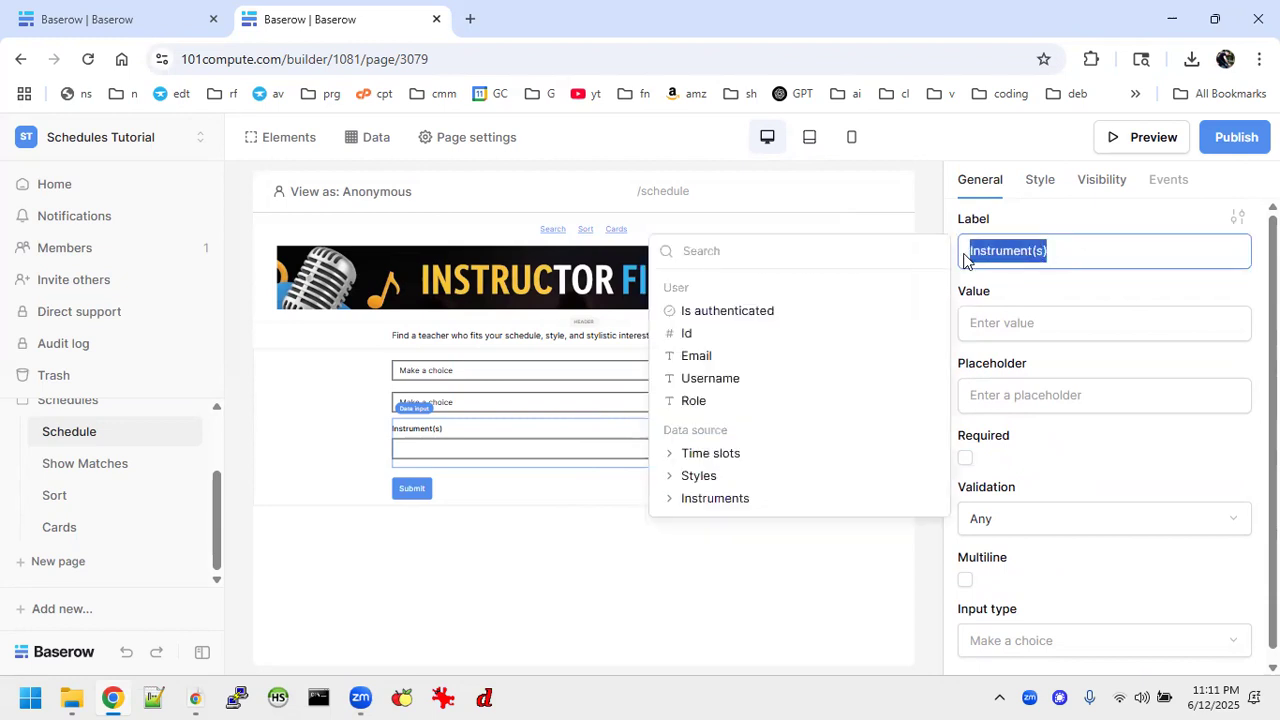
click(577, 546)
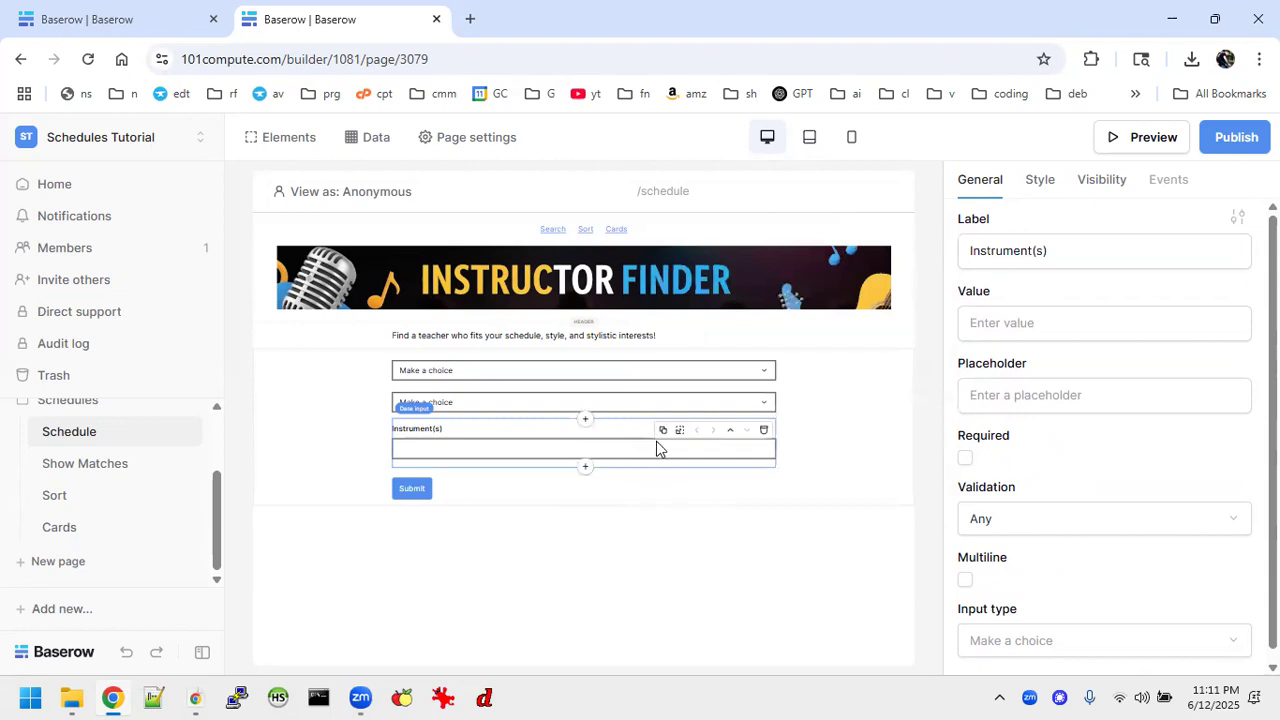
click(763, 430)
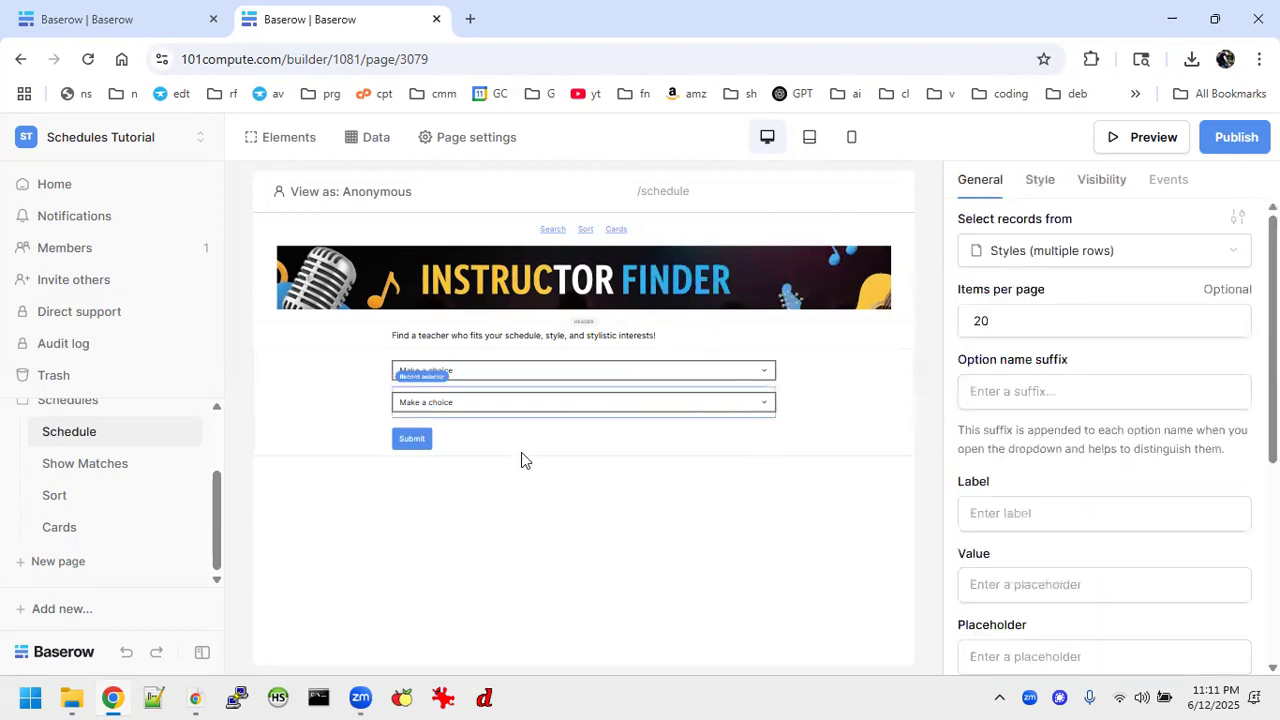
Add a third Record selector element to the form directly below the Styles record selector.
click(586, 418)
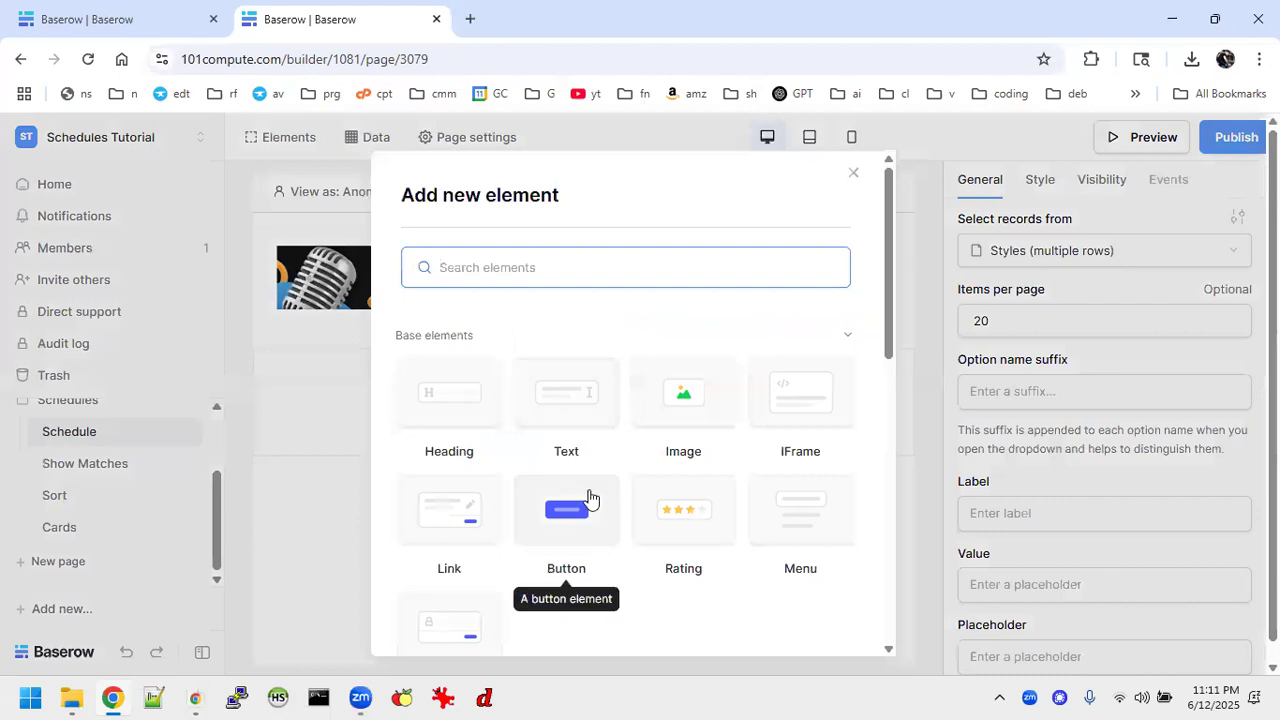
scroll(590, 497, down, 8)
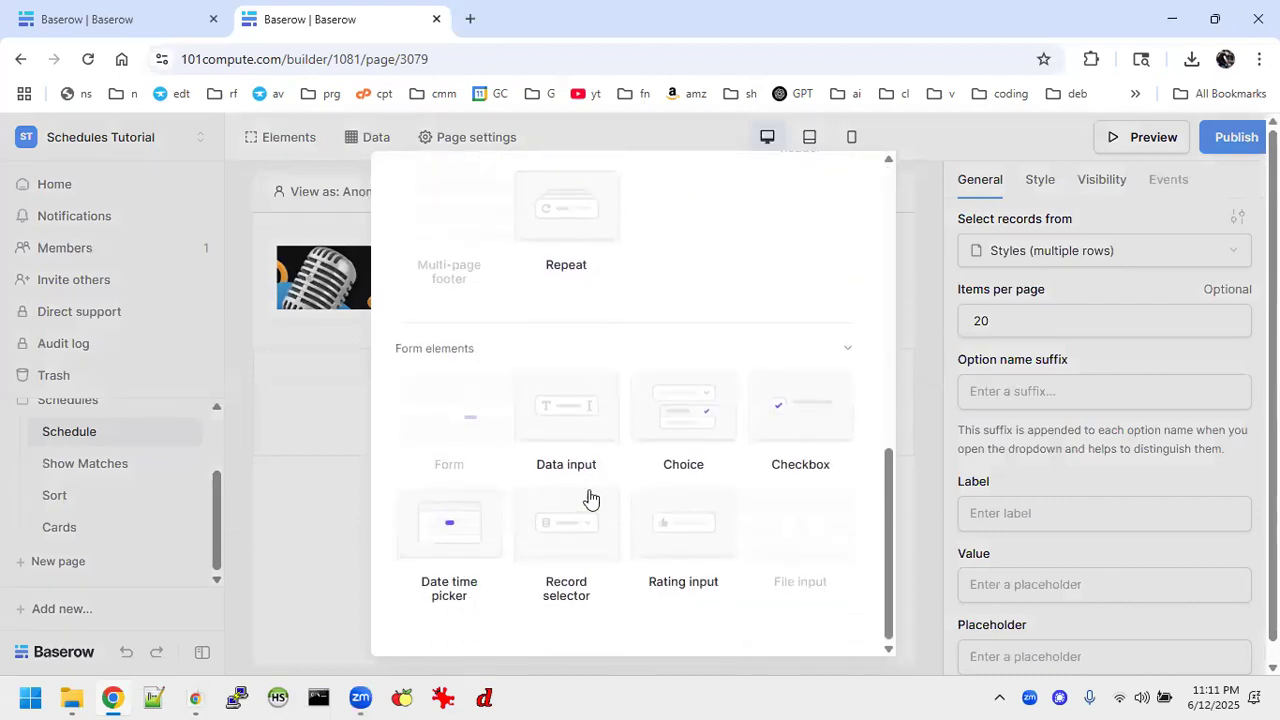
click(584, 500)
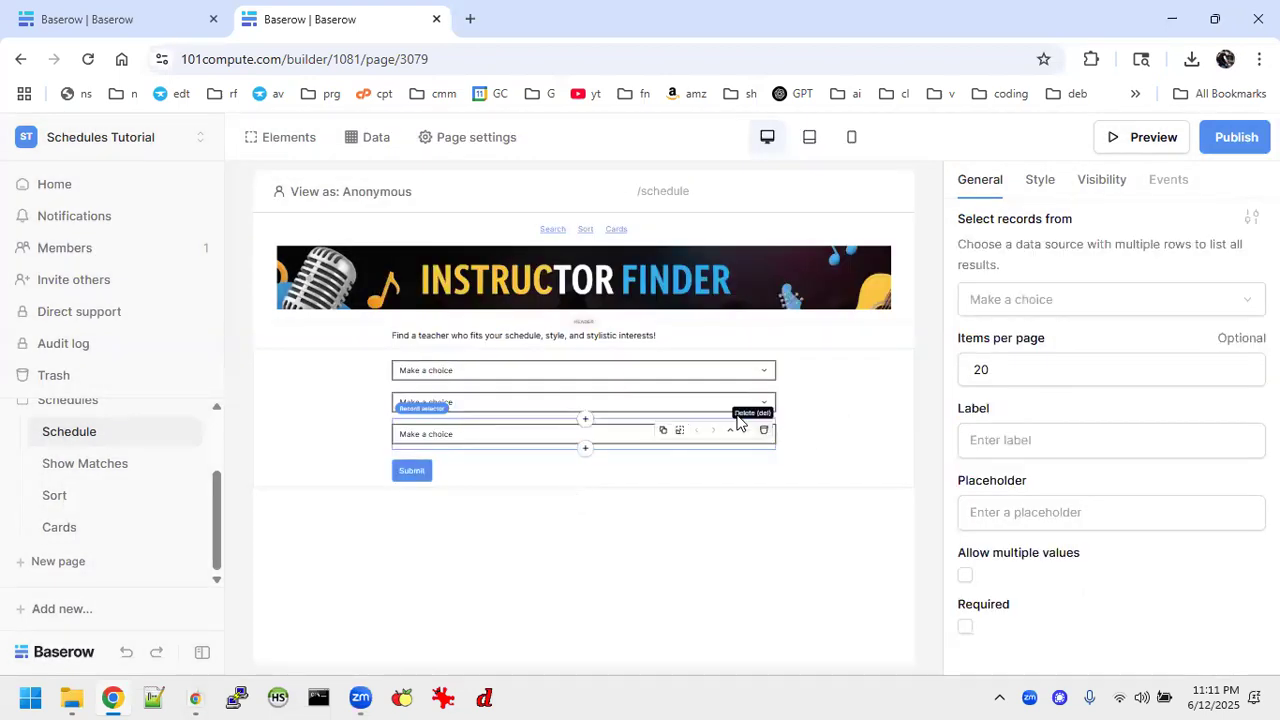
Have the third record selector list records from the Instruments data source and label it "Instrument(s)".
click(1022, 305)
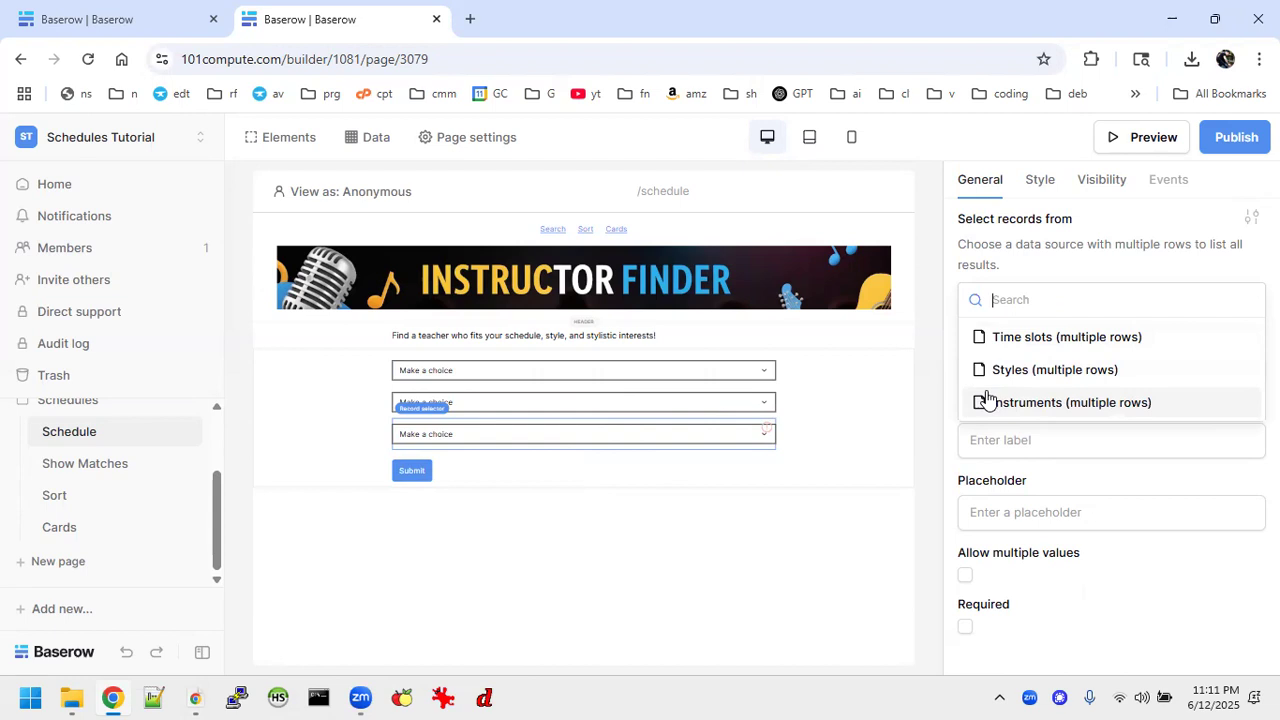
click(1034, 410)
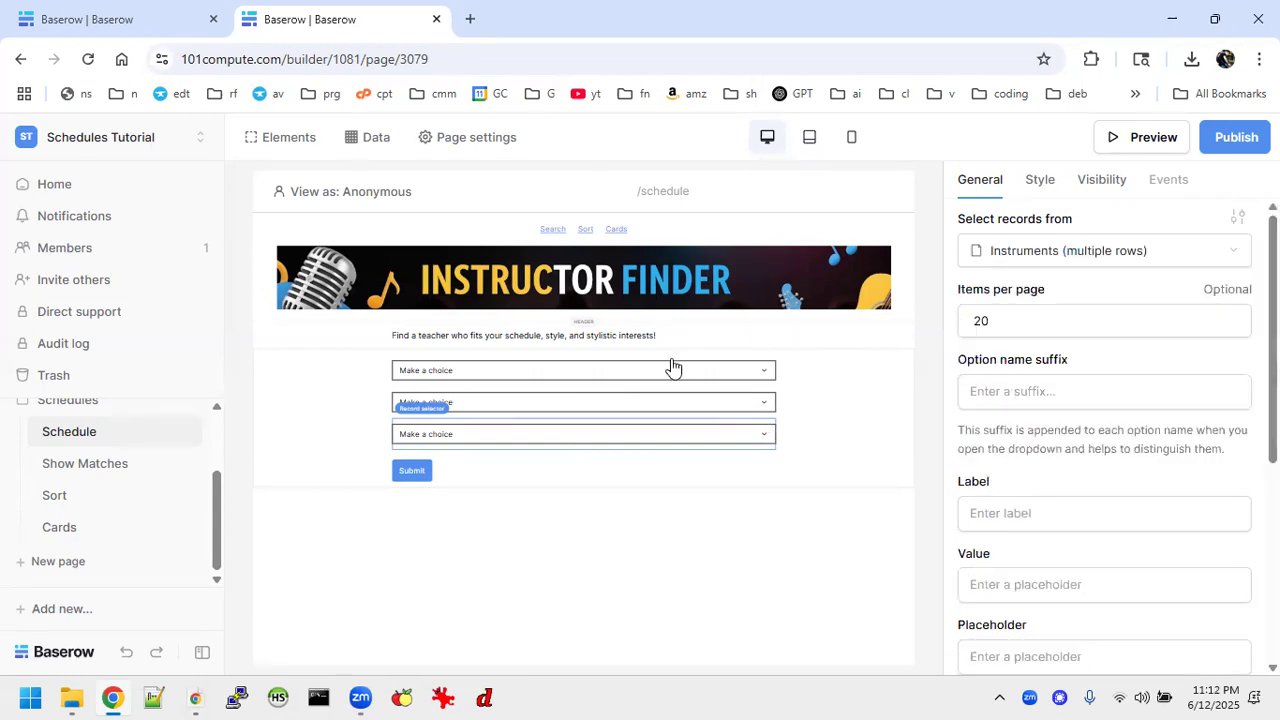
click(1004, 512)
key(ctrl+v)
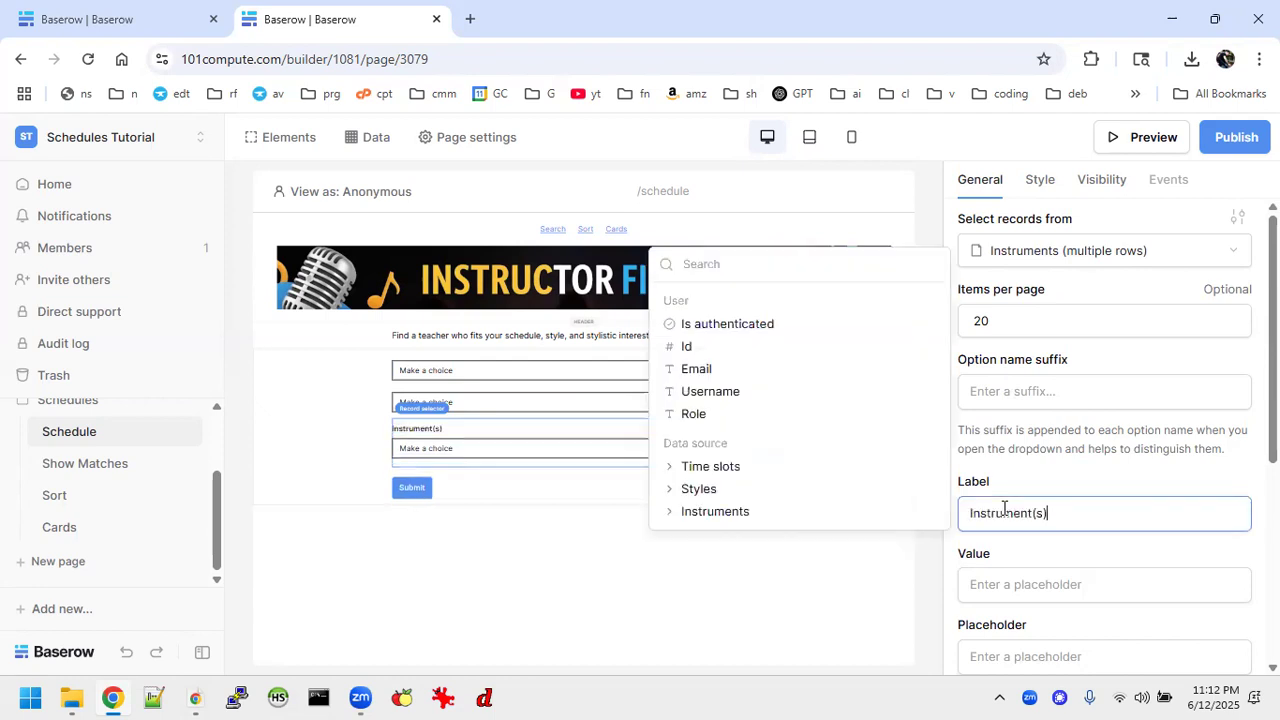
click(505, 402)
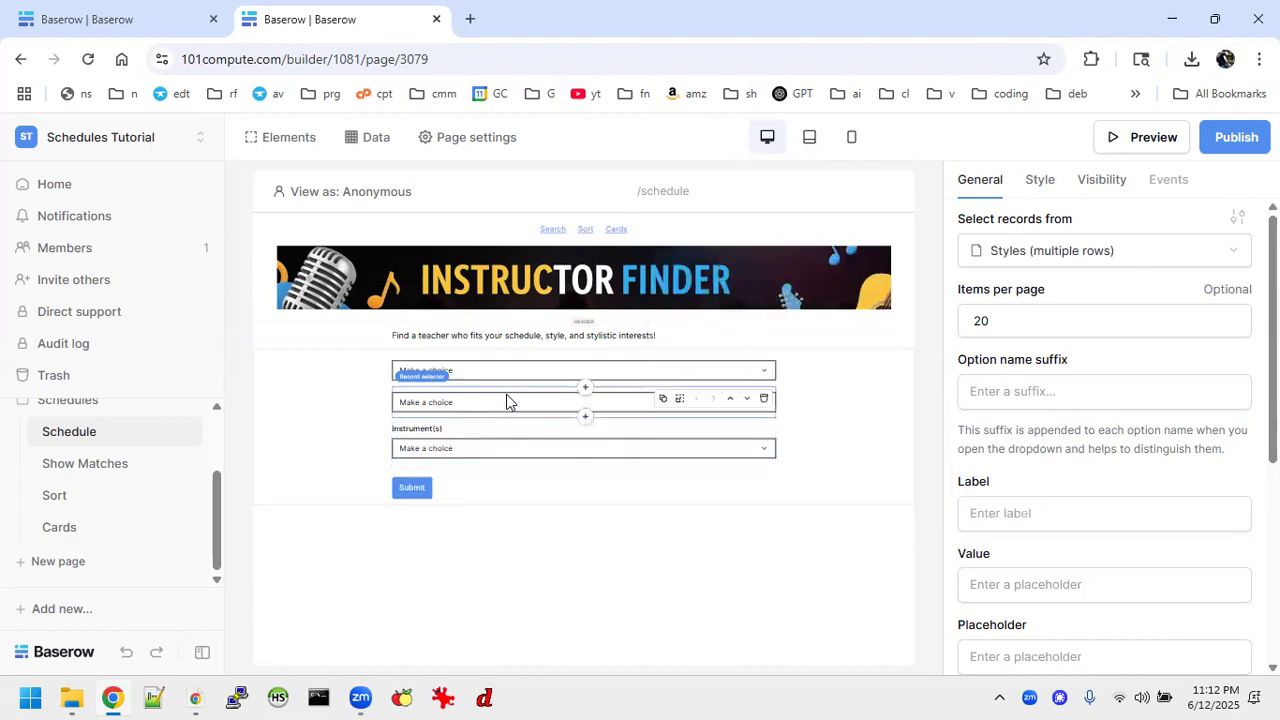
Label the Styles record selector "Style(s)".
click(1015, 514)
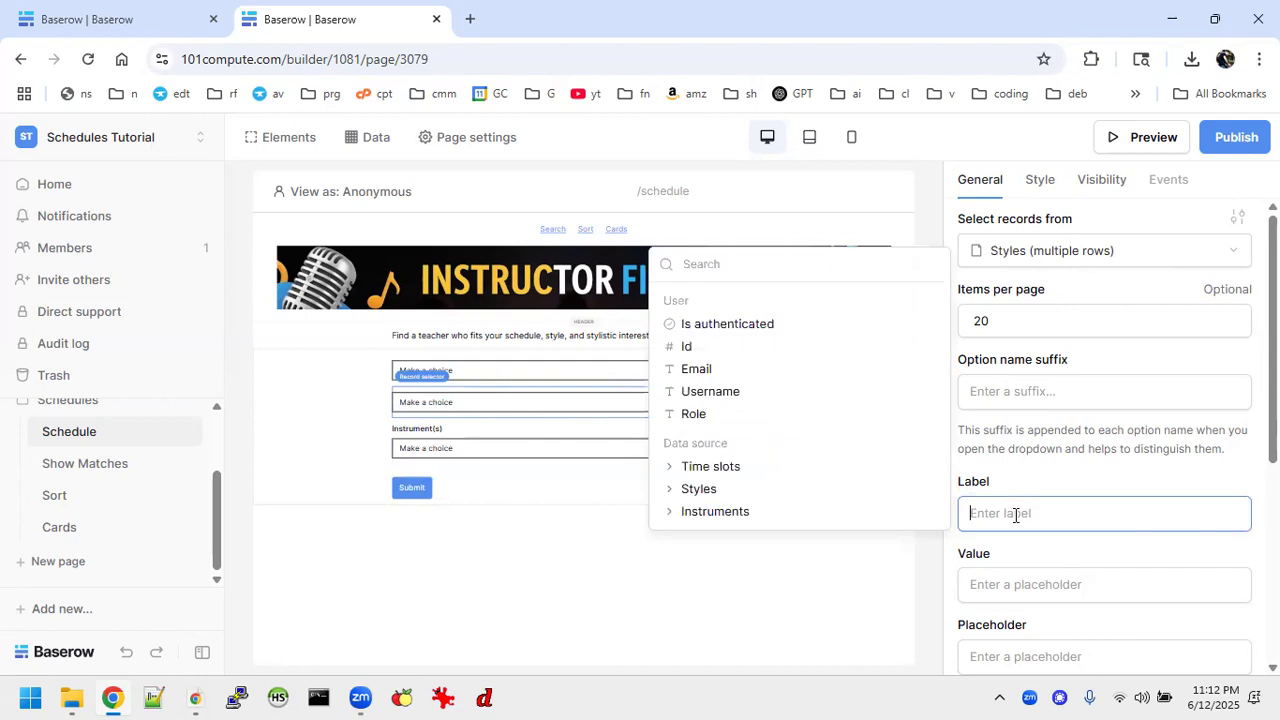
text(St)
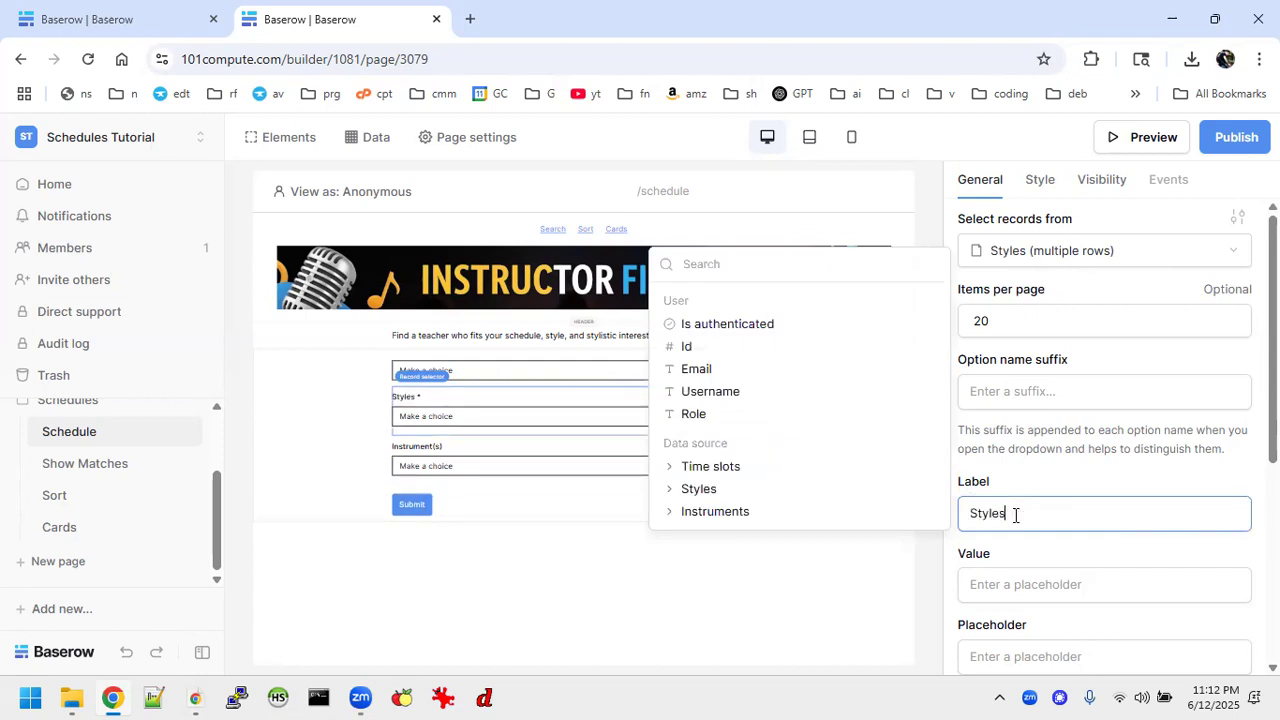
text(yle(s))
Label the Time slots record selector at the head of the form "Days and time slots".
click(609, 373)
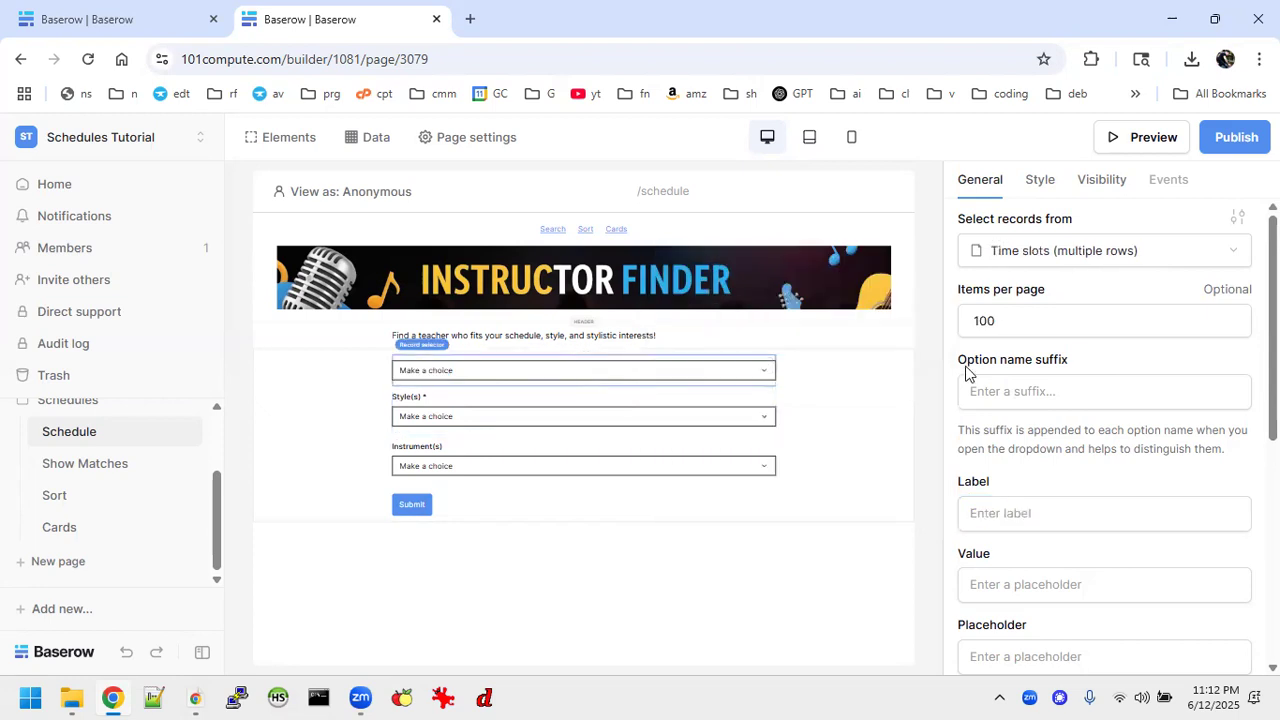
click(1003, 514)
text(D)
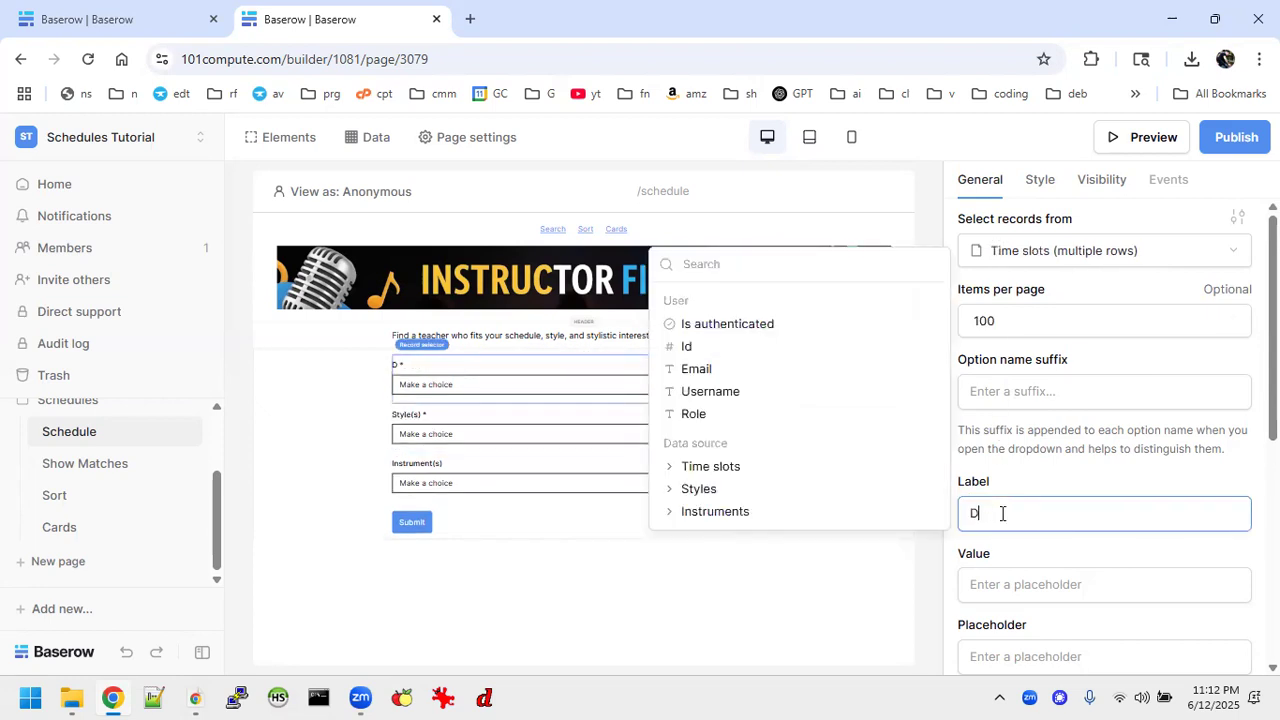
text(Ay and)
key(BackSpace)
key(BackSpace)
key(BackSpace)
key(BackSpace)
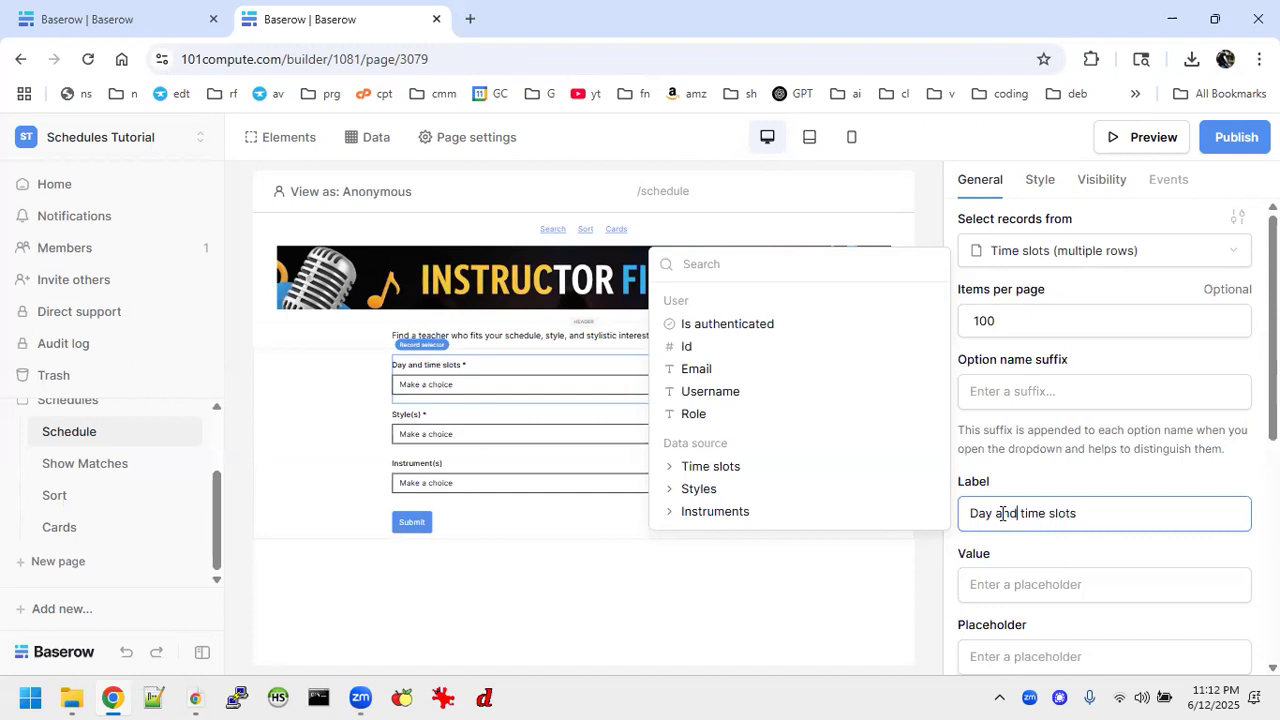
text(s)
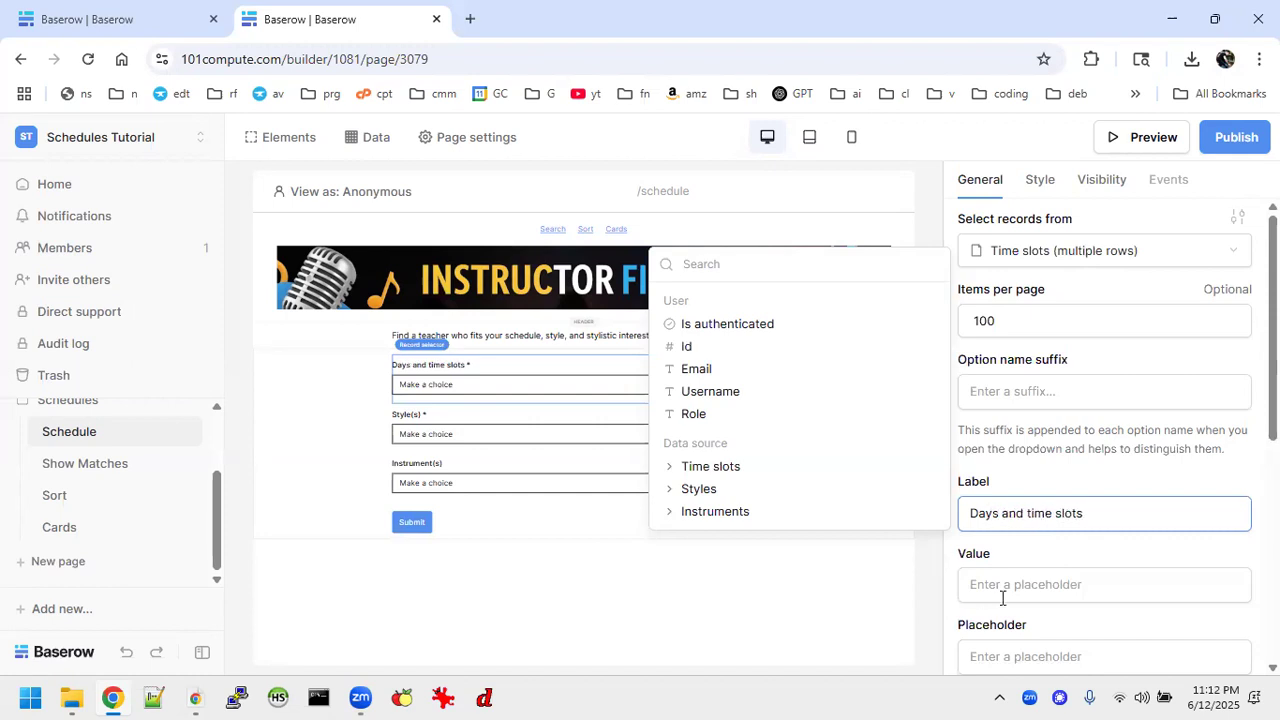
scroll(1023, 570, down, 3)
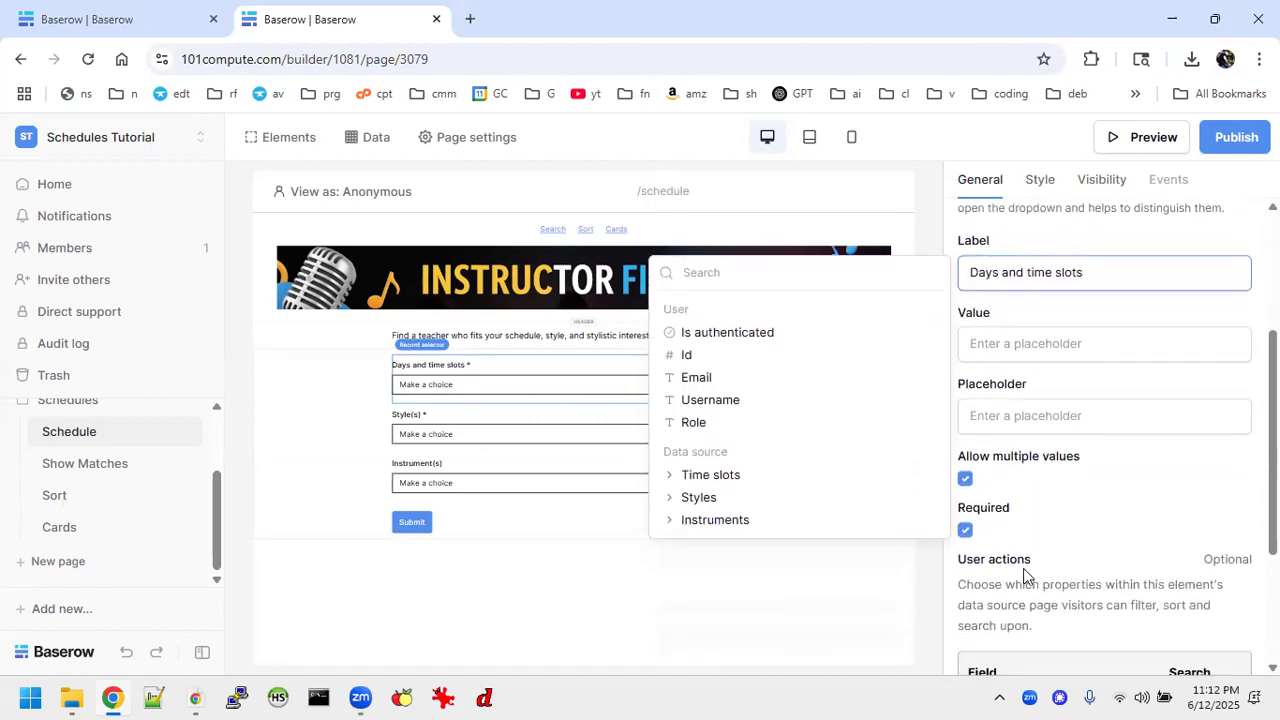
click(858, 593)
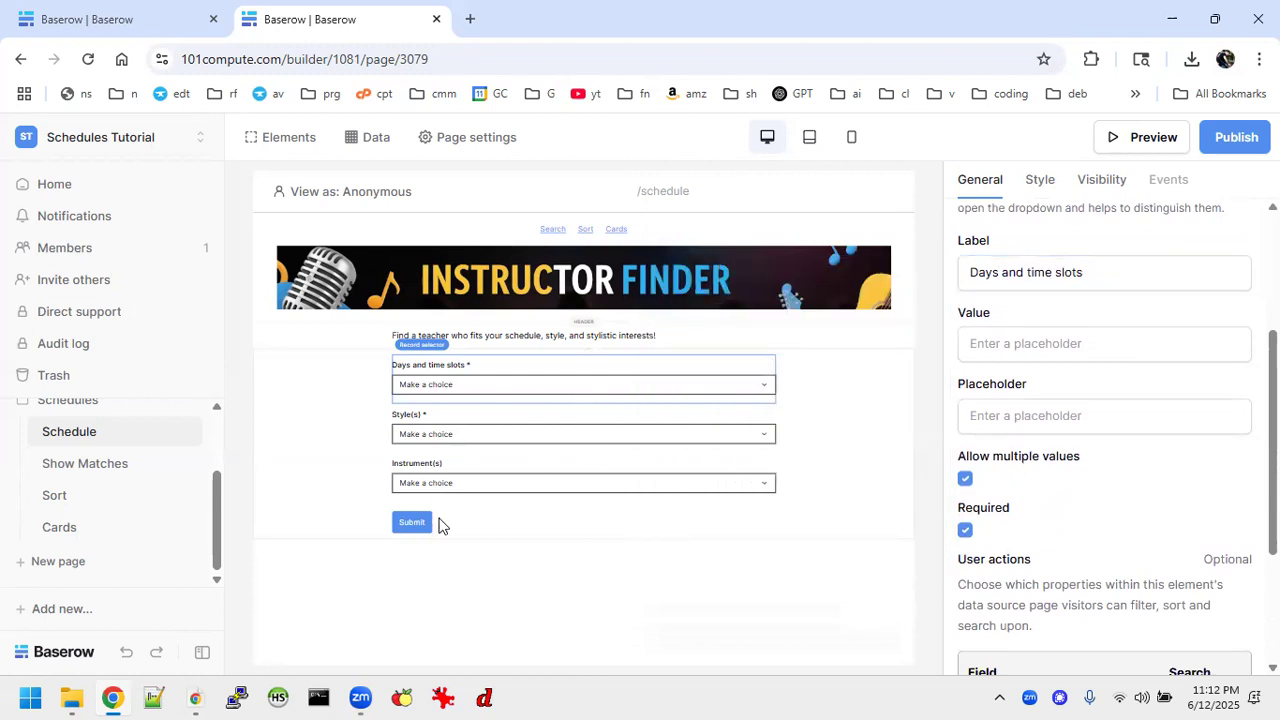
Open the Schedule form's On submit event settings and check the value choices for the slots parameter.
click(605, 516)
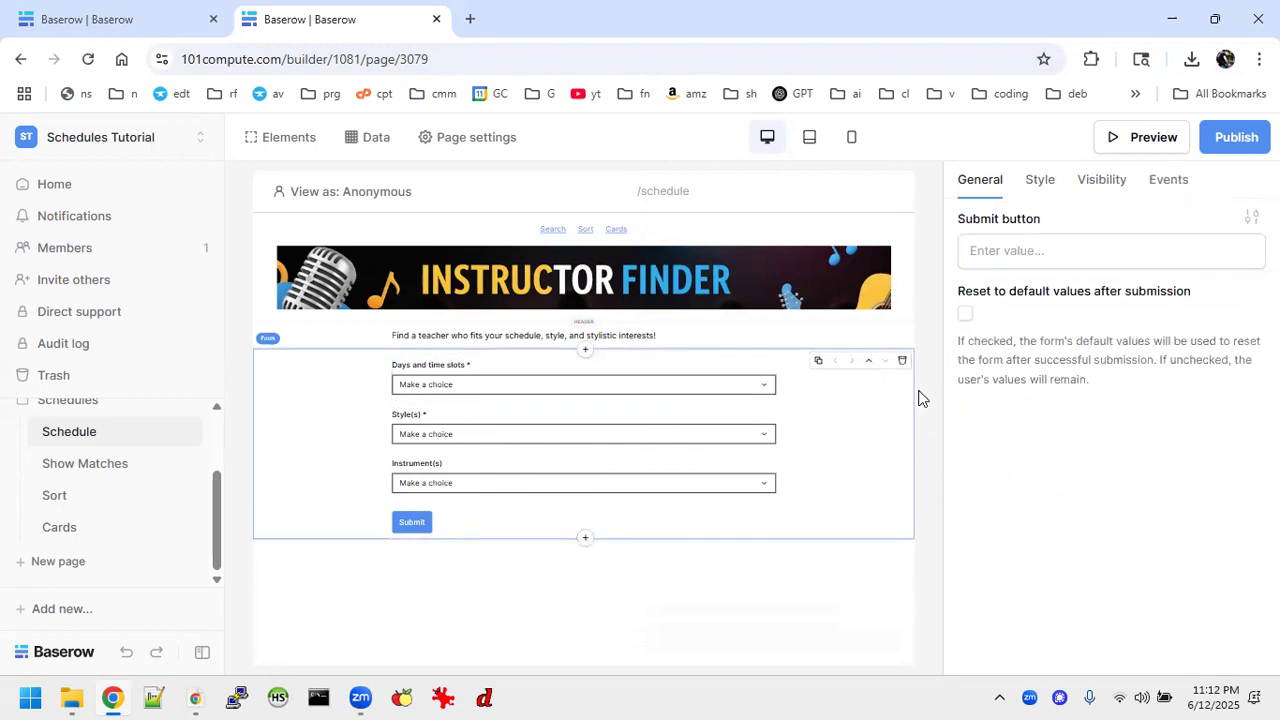
click(1170, 179)
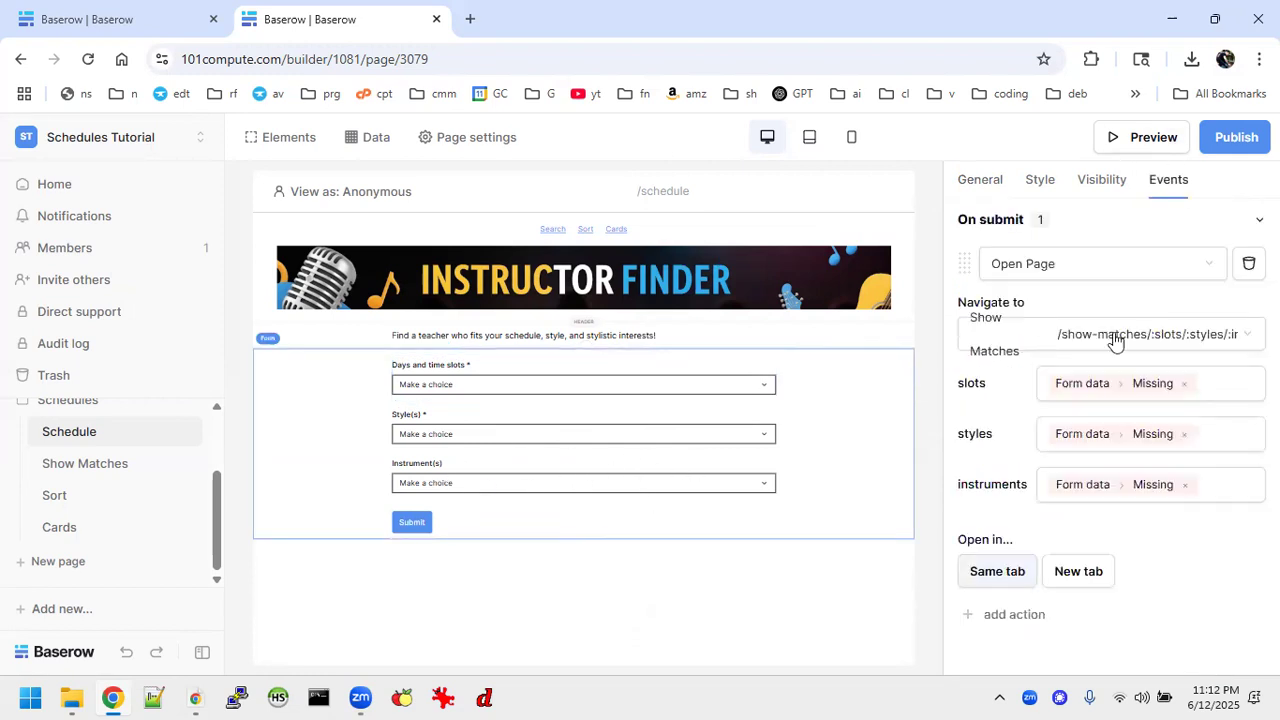
click(1172, 390)
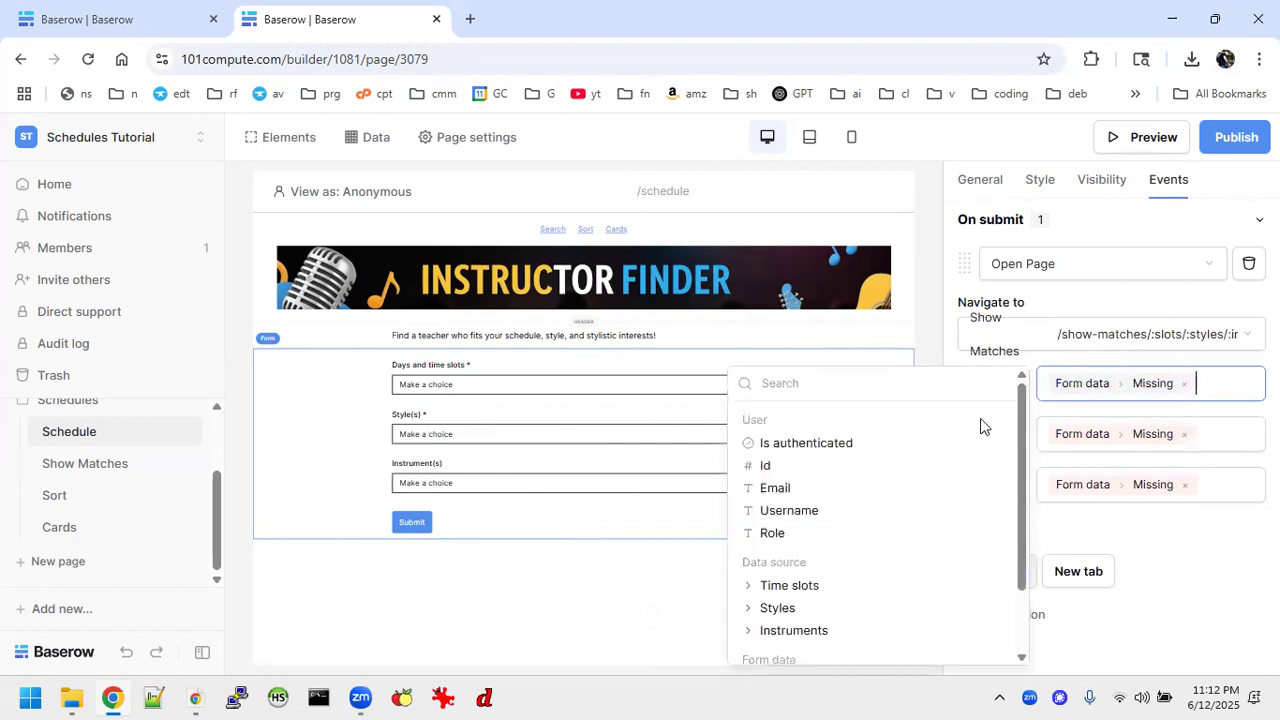
click(1137, 563)
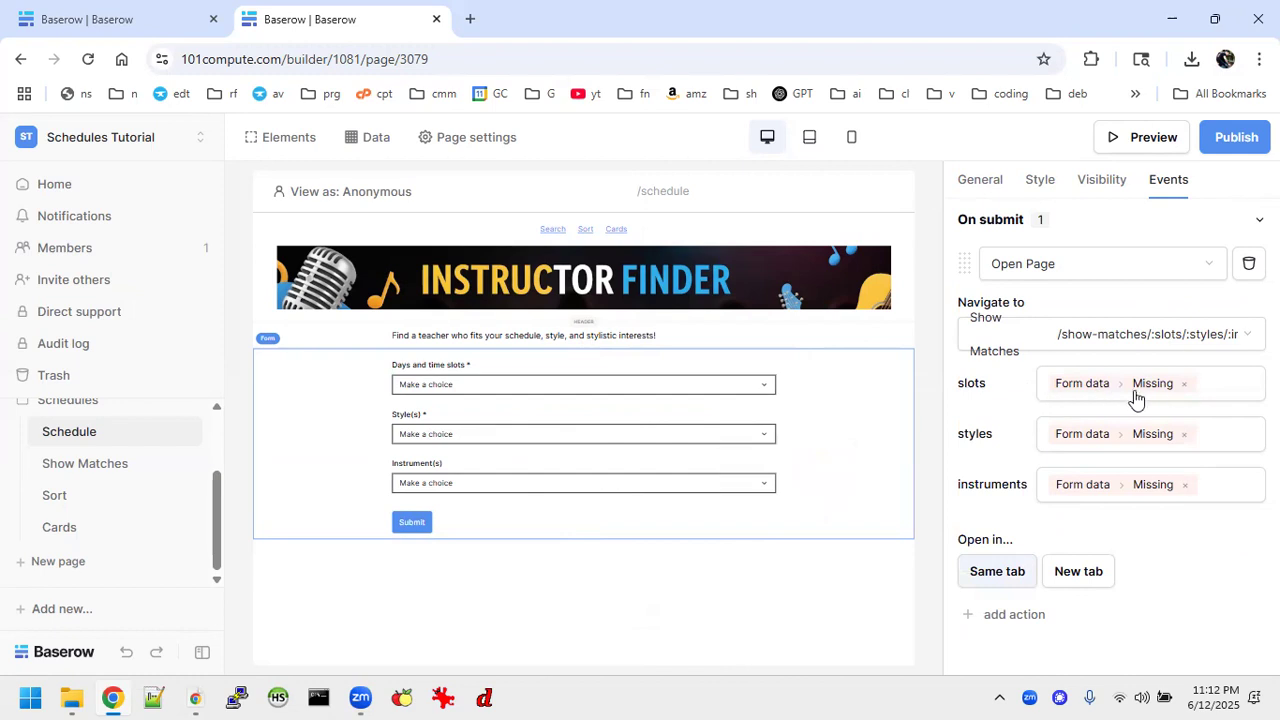
Set the slots parameter of the Open Page action to the Formula field of [All] records in the Time slots data source.
click(1168, 391)
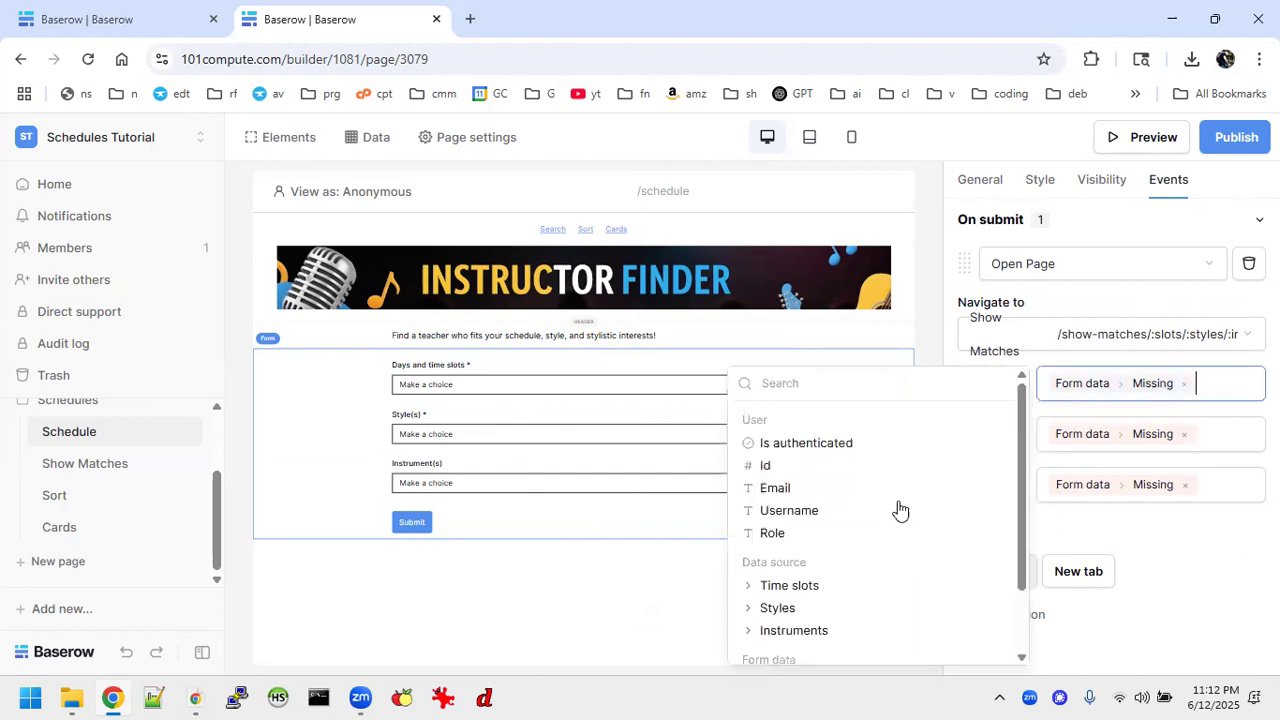
click(808, 585)
click(779, 609)
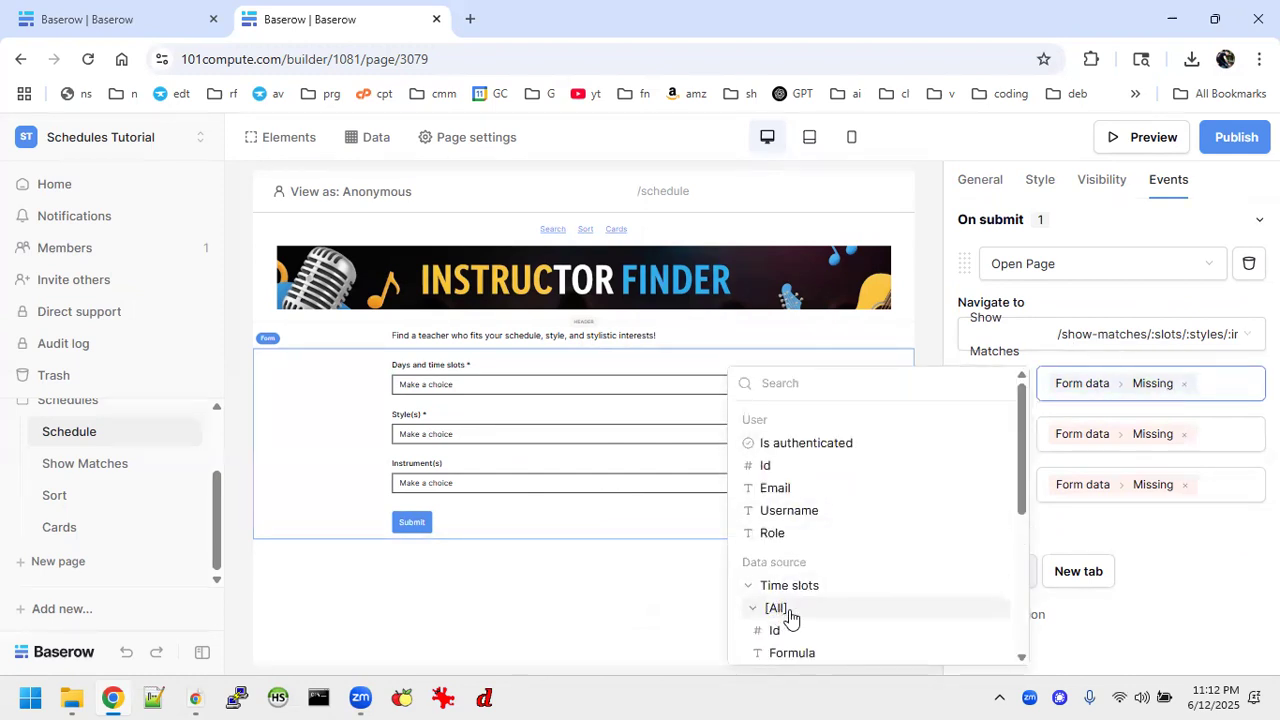
scroll(815, 630, down, 2)
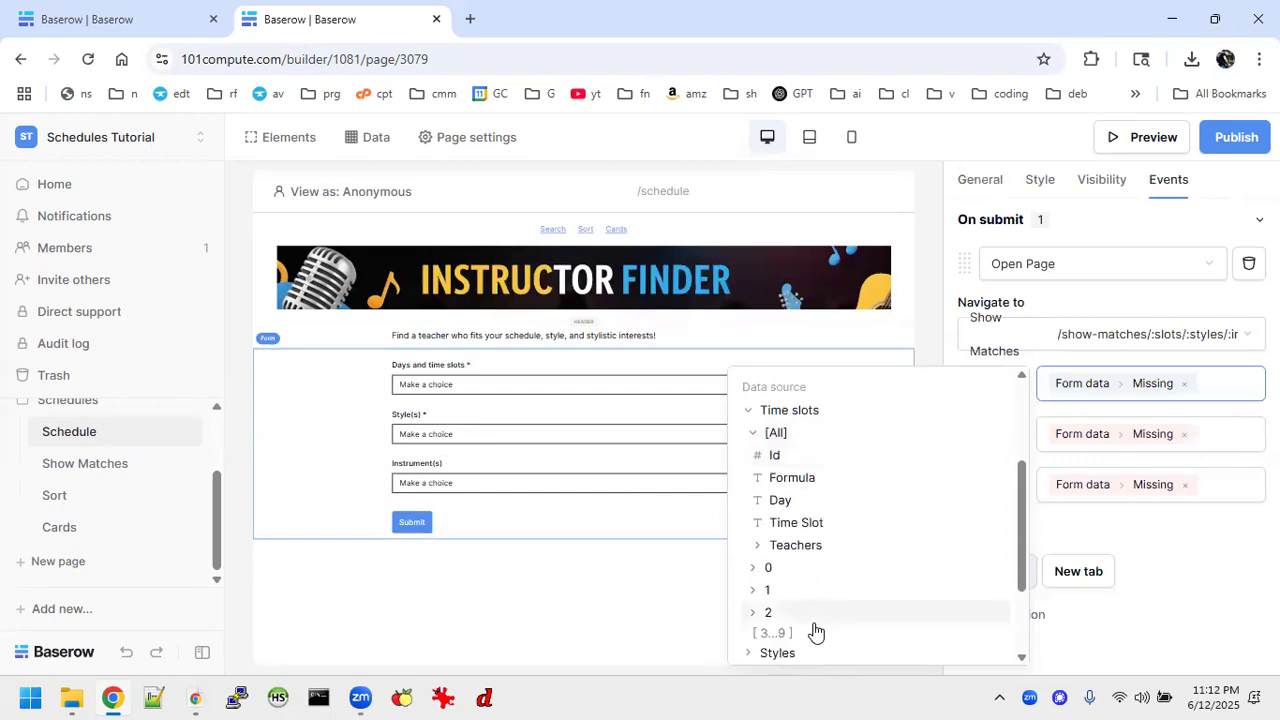
click(792, 480)
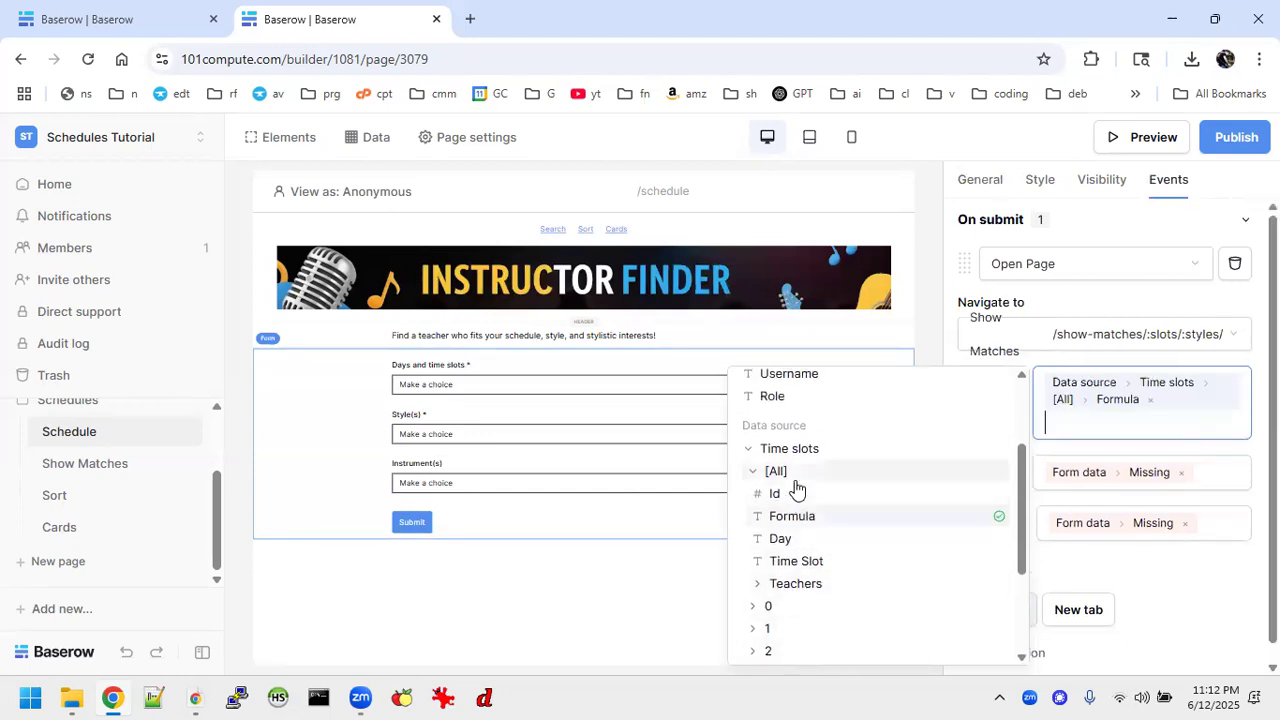
Replace the missing reference in the styles parameter with [All] values of the Style(s) form data.
click(1159, 486)
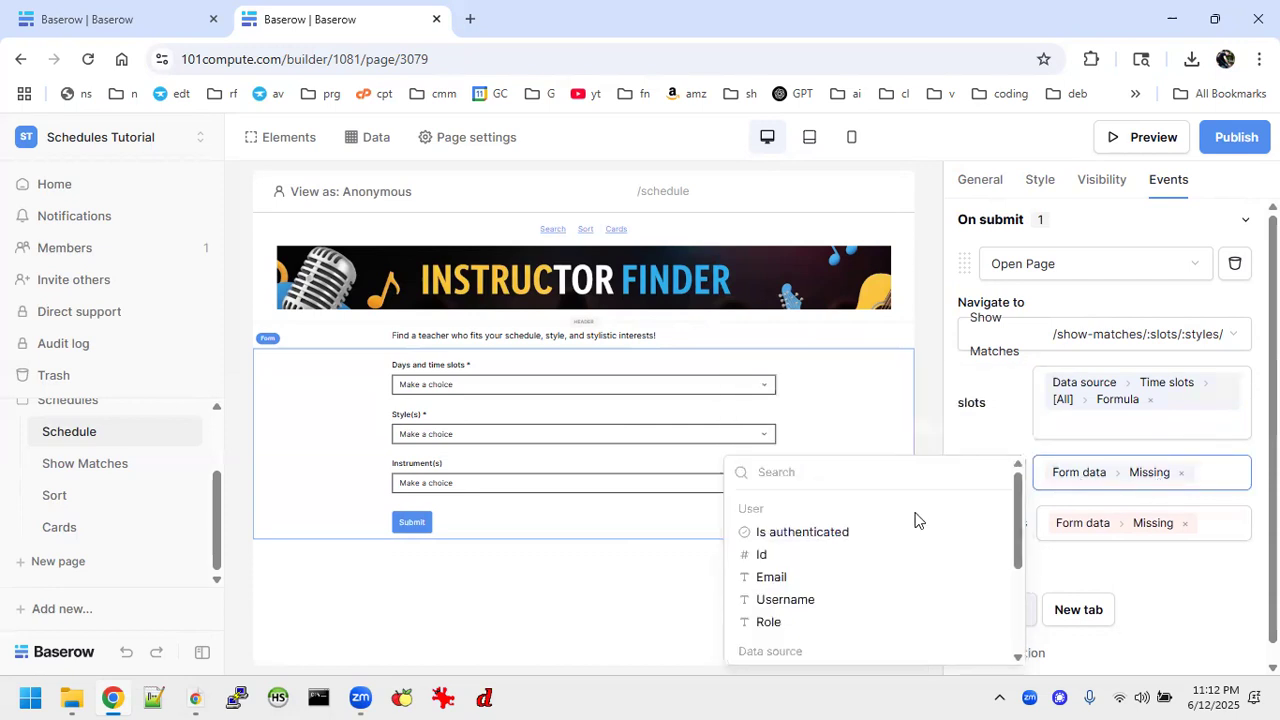
click(1157, 604)
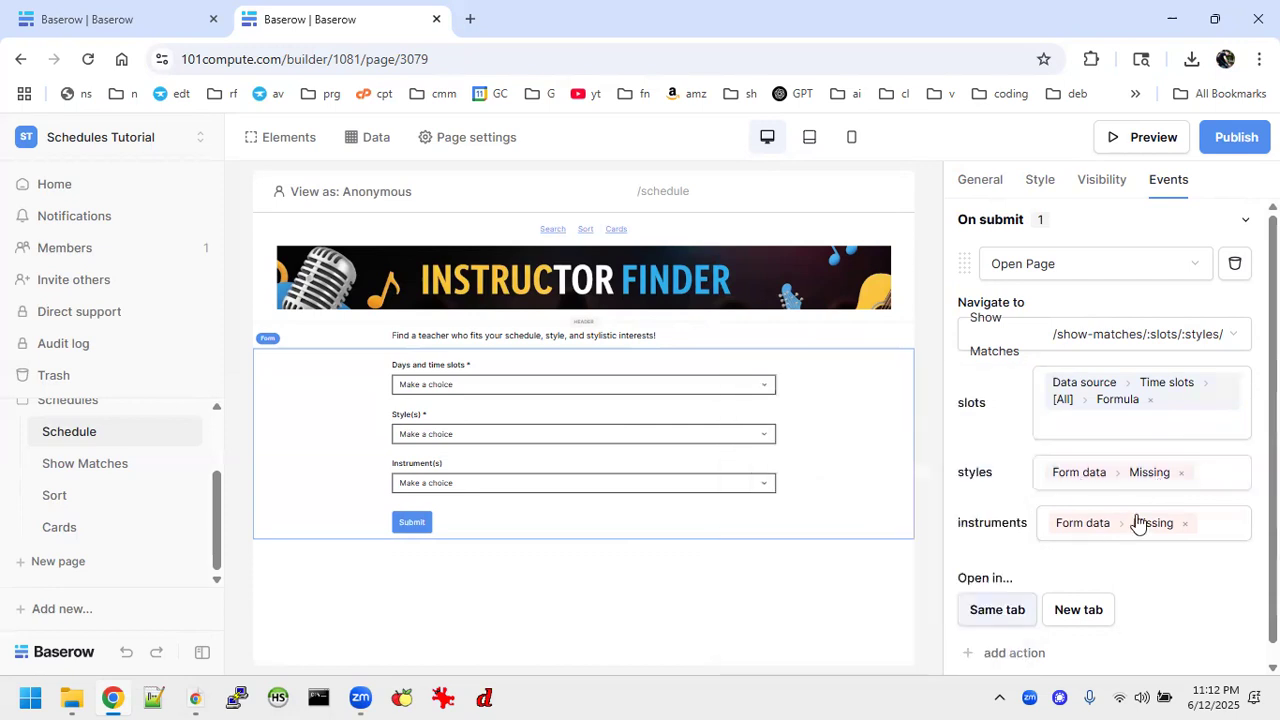
click(1118, 484)
scroll(806, 594, down, 3)
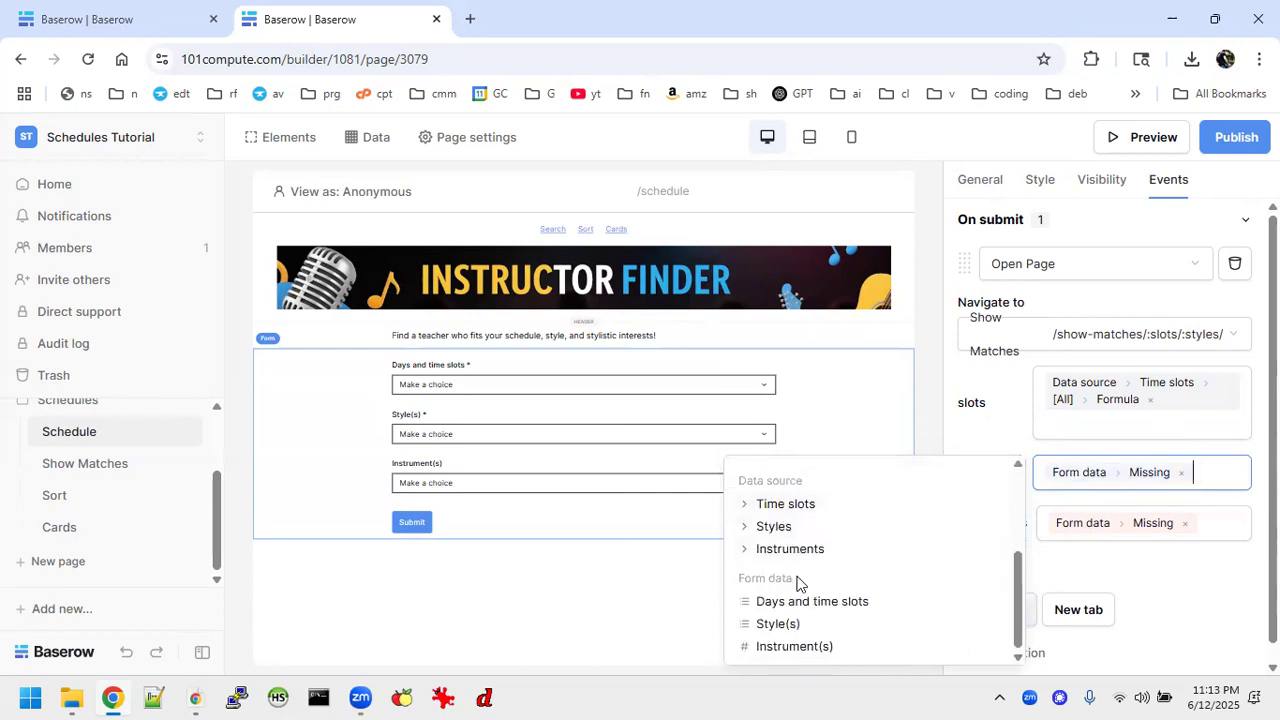
click(778, 623)
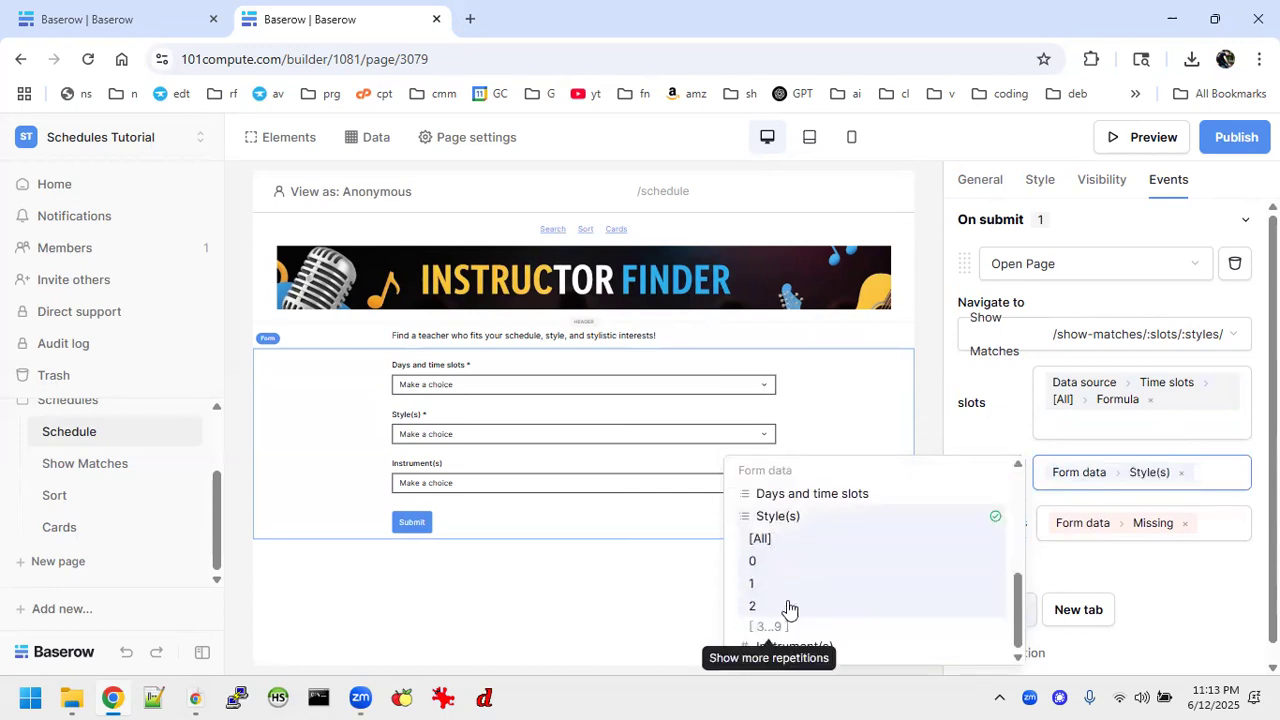
click(760, 538)
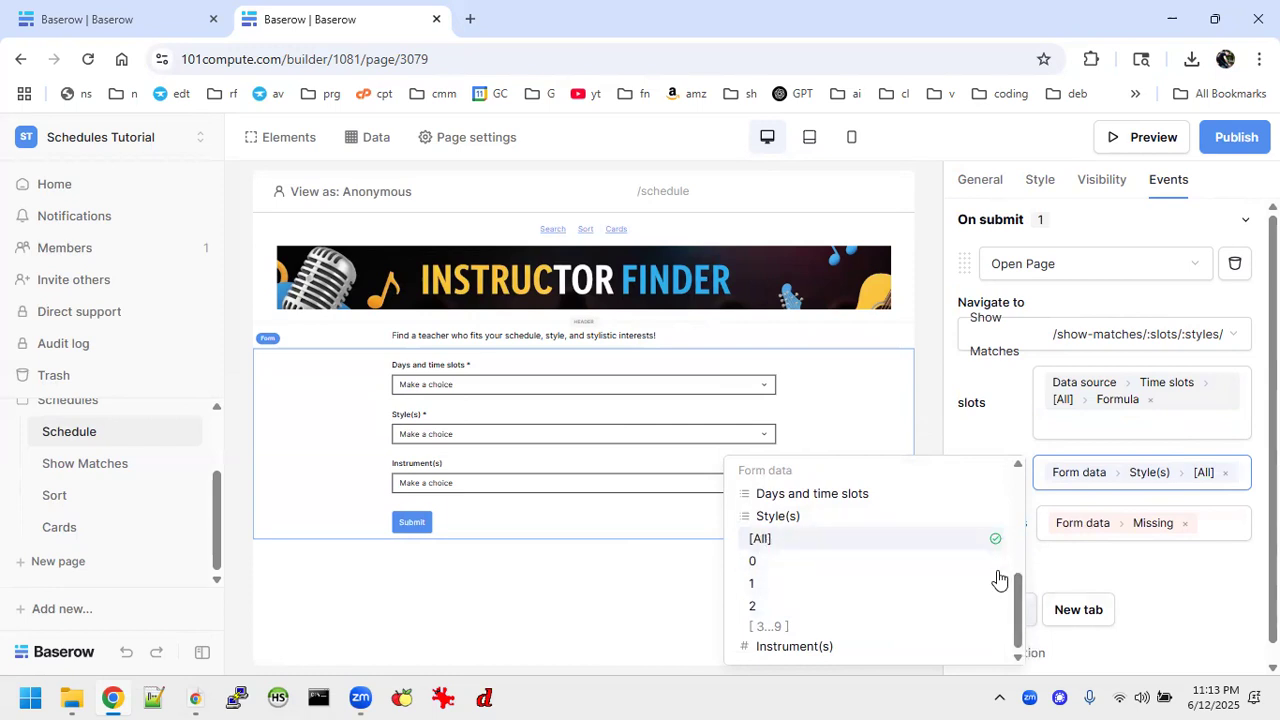
click(1190, 591)
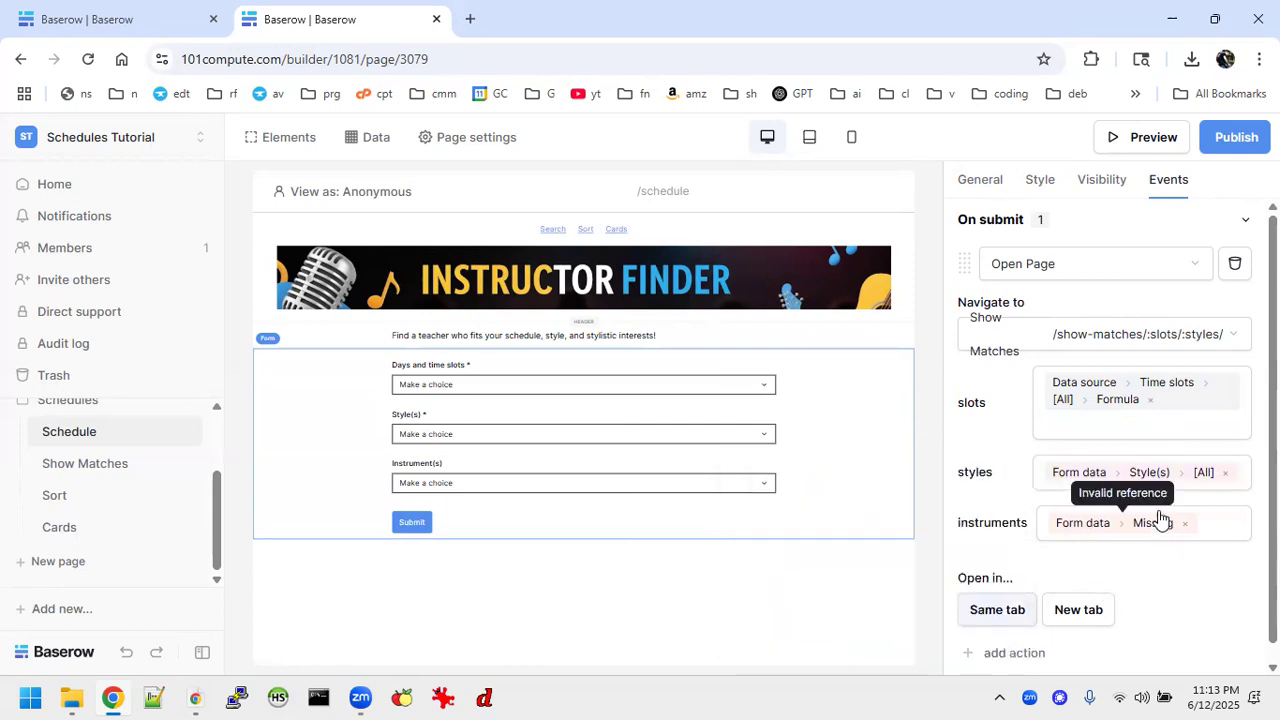
Switch the styles parameter to the whole Style(s) form data and back to its [All] values.
click(1205, 484)
scroll(814, 580, down, 1)
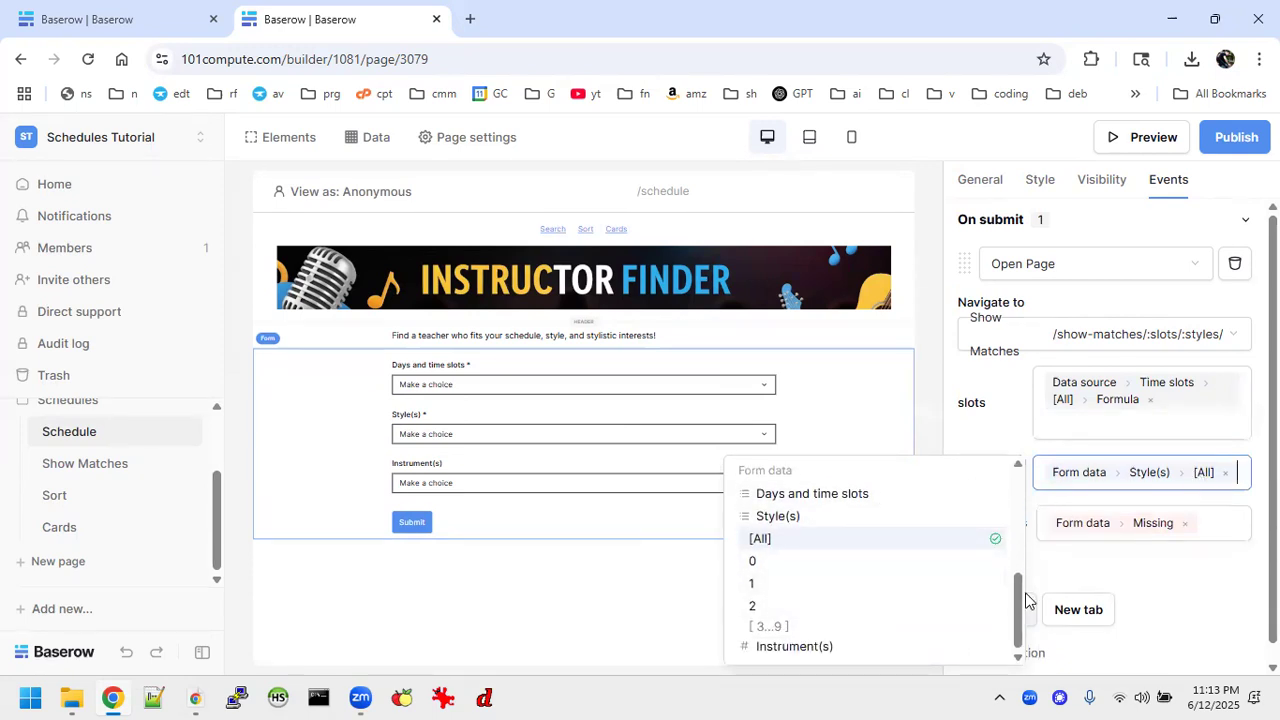
scroll(1010, 557, up, 3)
drag(1010, 557, 1010, 639)
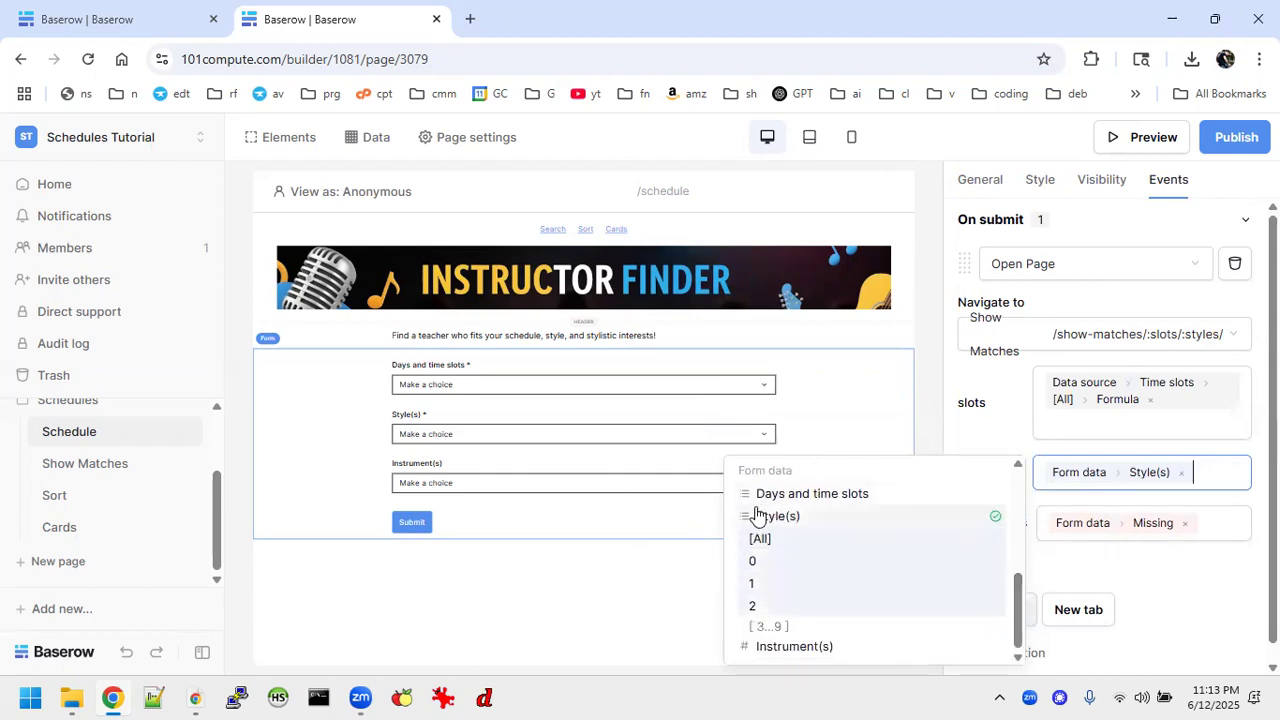
scroll(758, 549, up, 1)
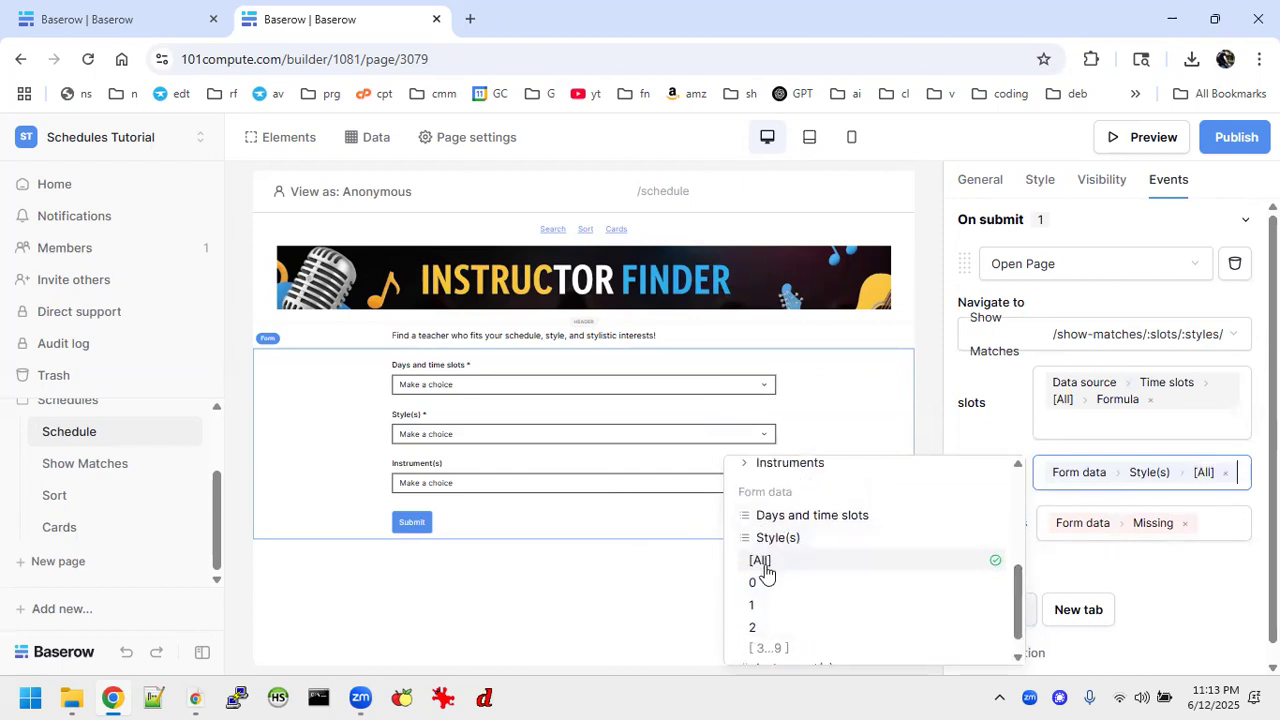
click(1209, 612)
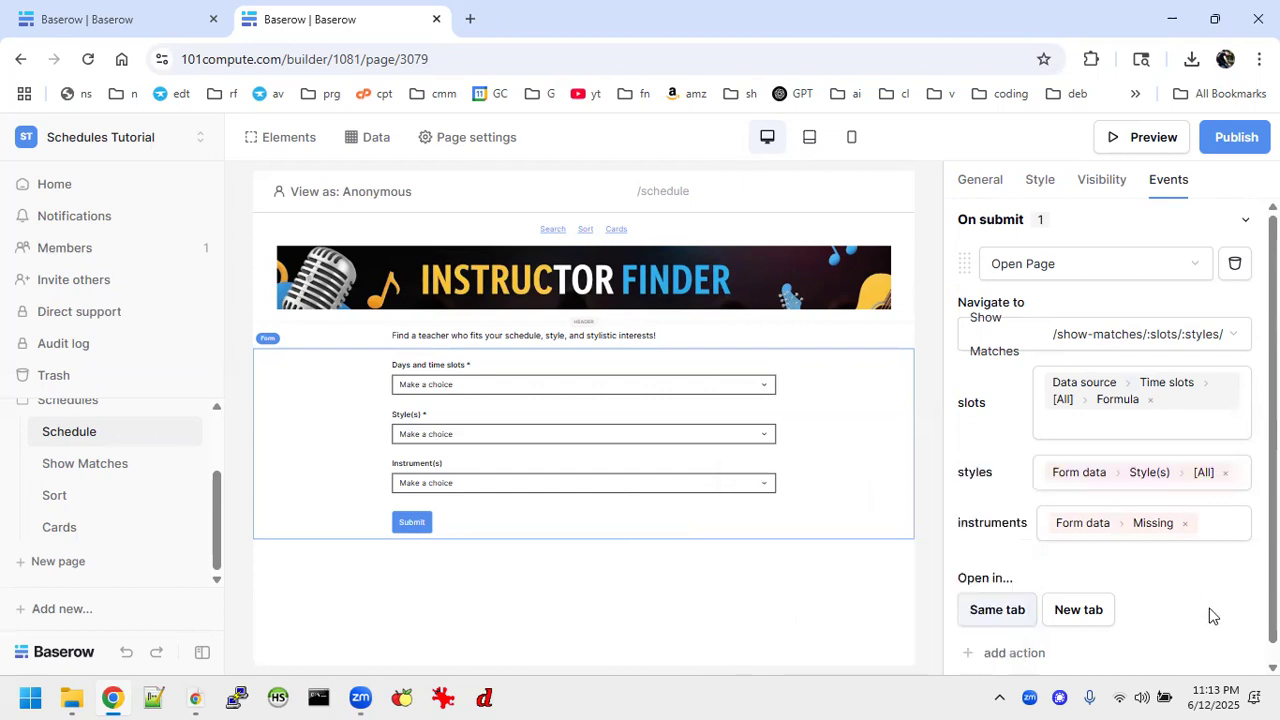
Replace the missing reference in the instruments parameter with the Instrument(s) form data.
click(1182, 527)
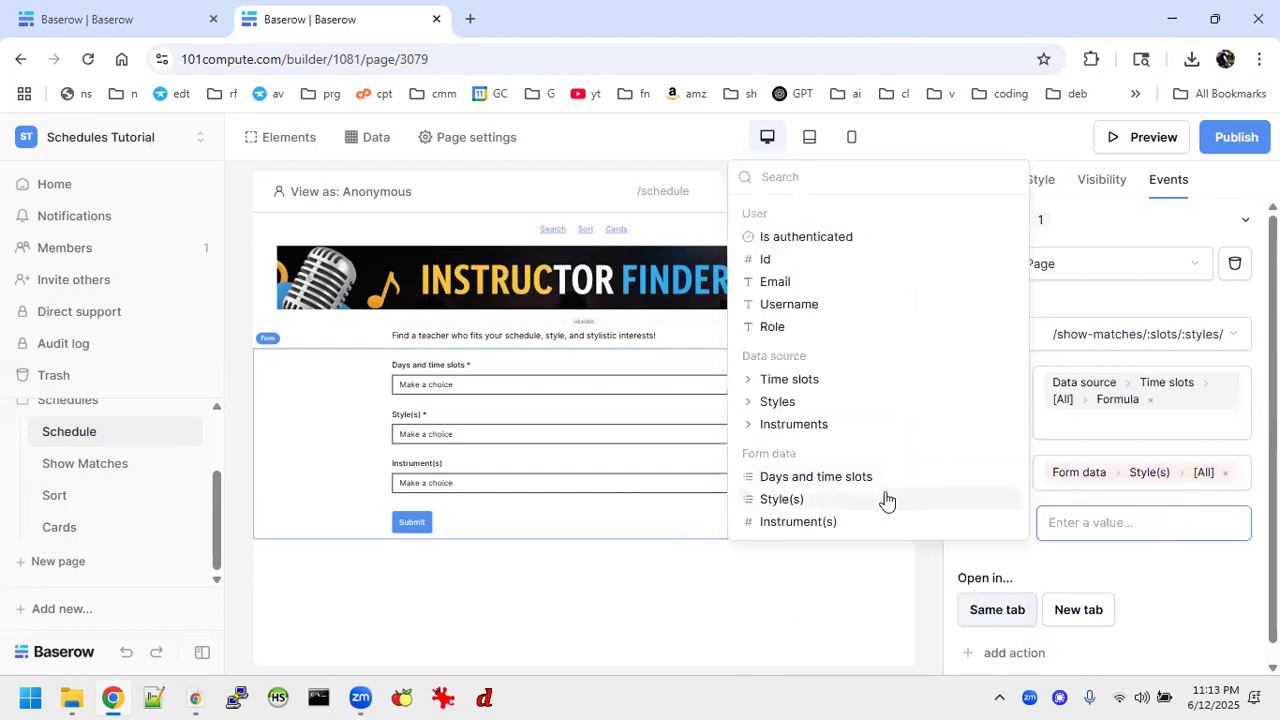
click(820, 524)
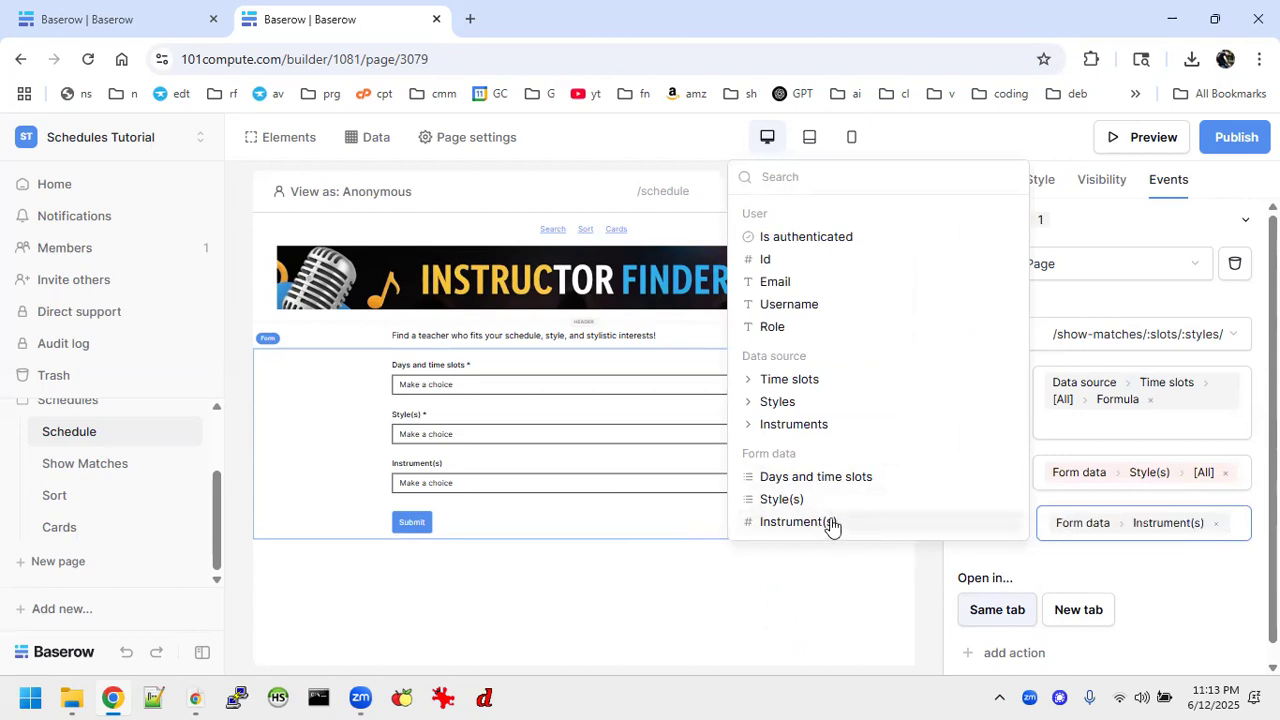
click(808, 424)
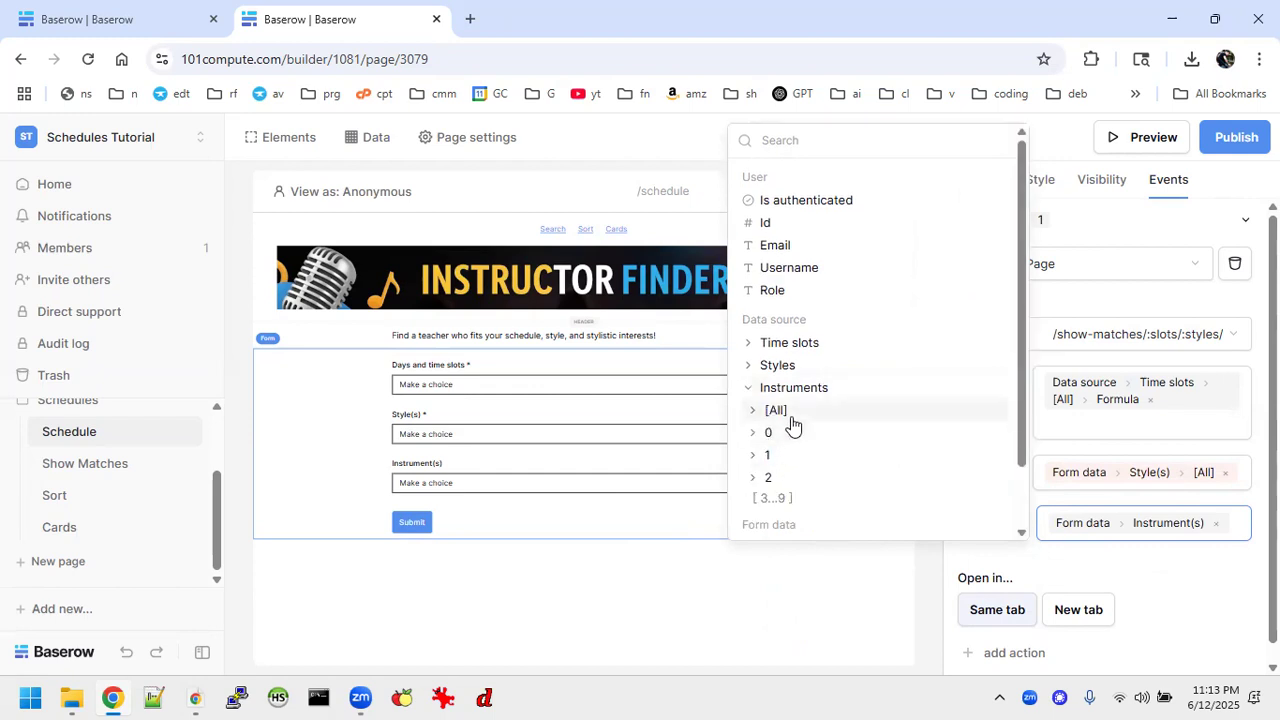
click(1148, 450)
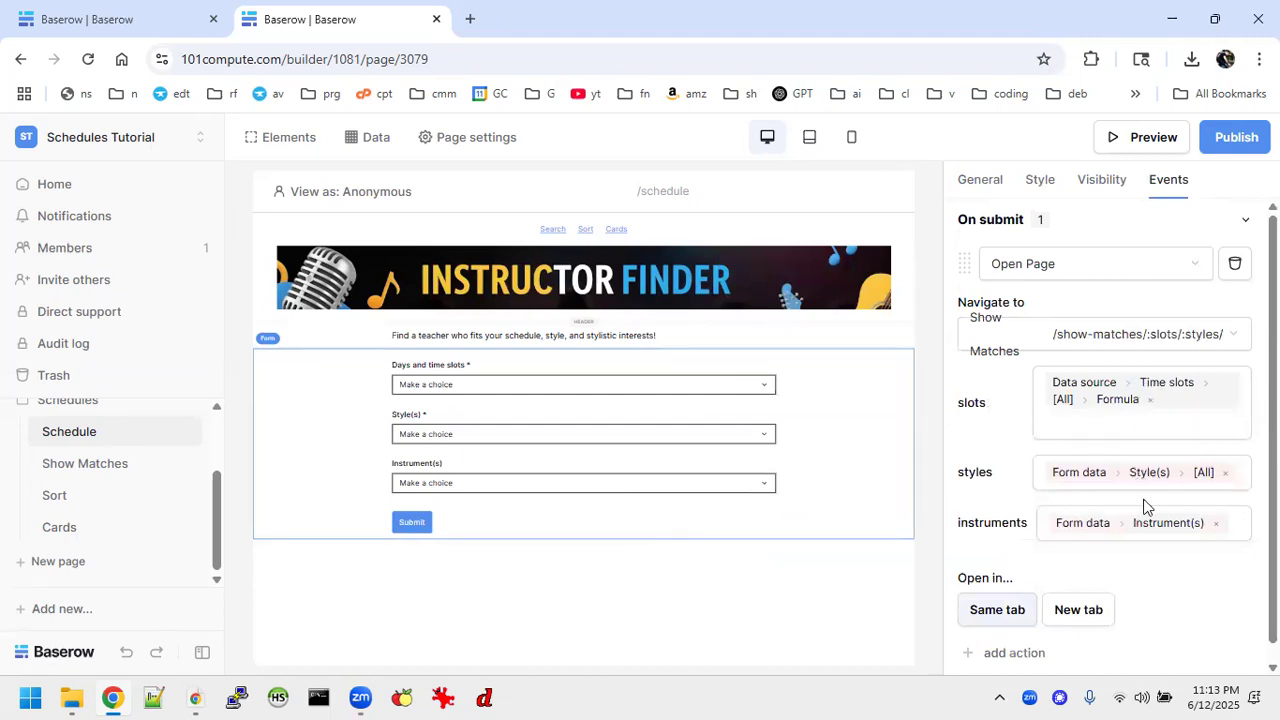
Recheck the styles parameter's reference by trying Style(s) without an index and reselecting [All].
click(1194, 480)
scroll(954, 560, down, 5)
scroll(856, 585, down, 1)
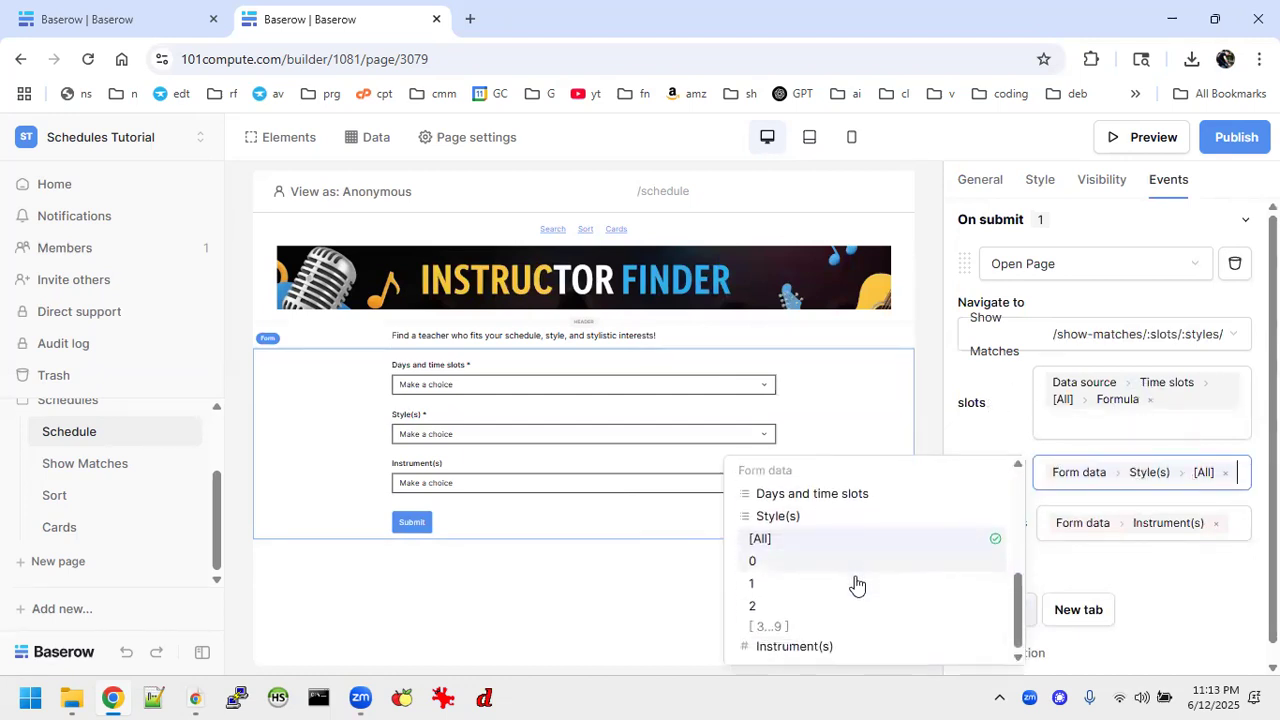
scroll(808, 537, up, 1)
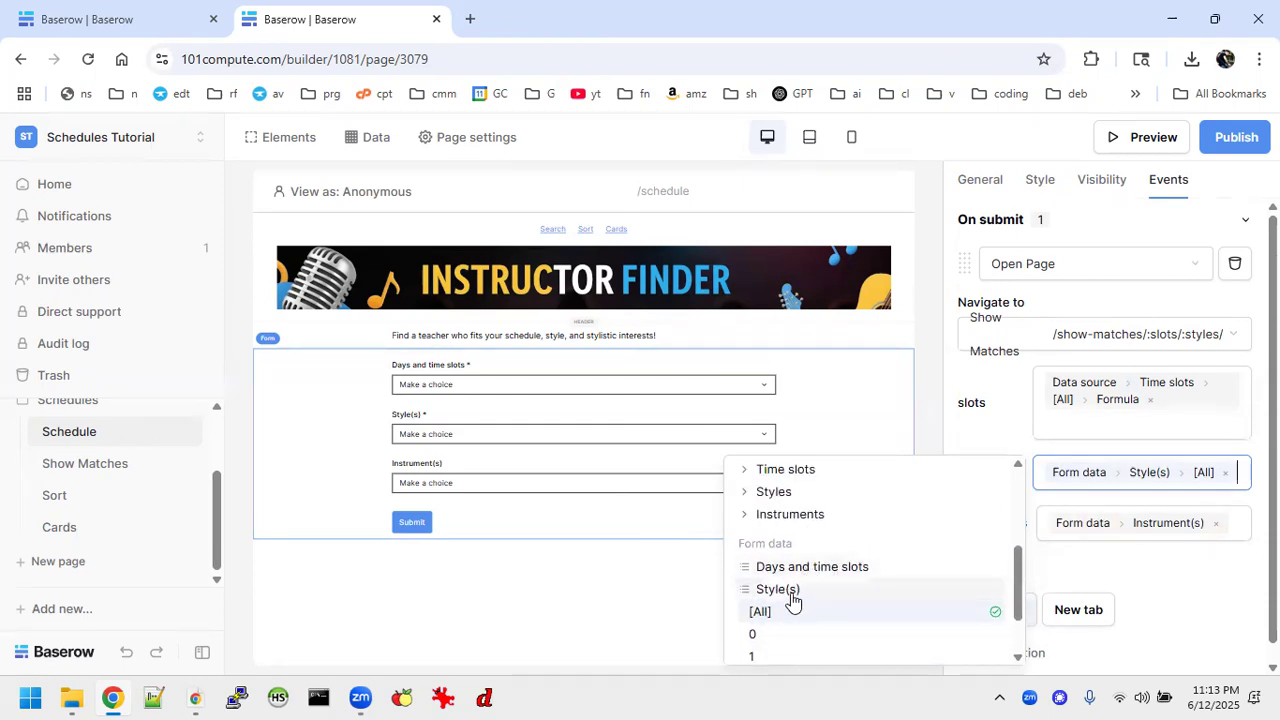
scroll(784, 597, down, 1)
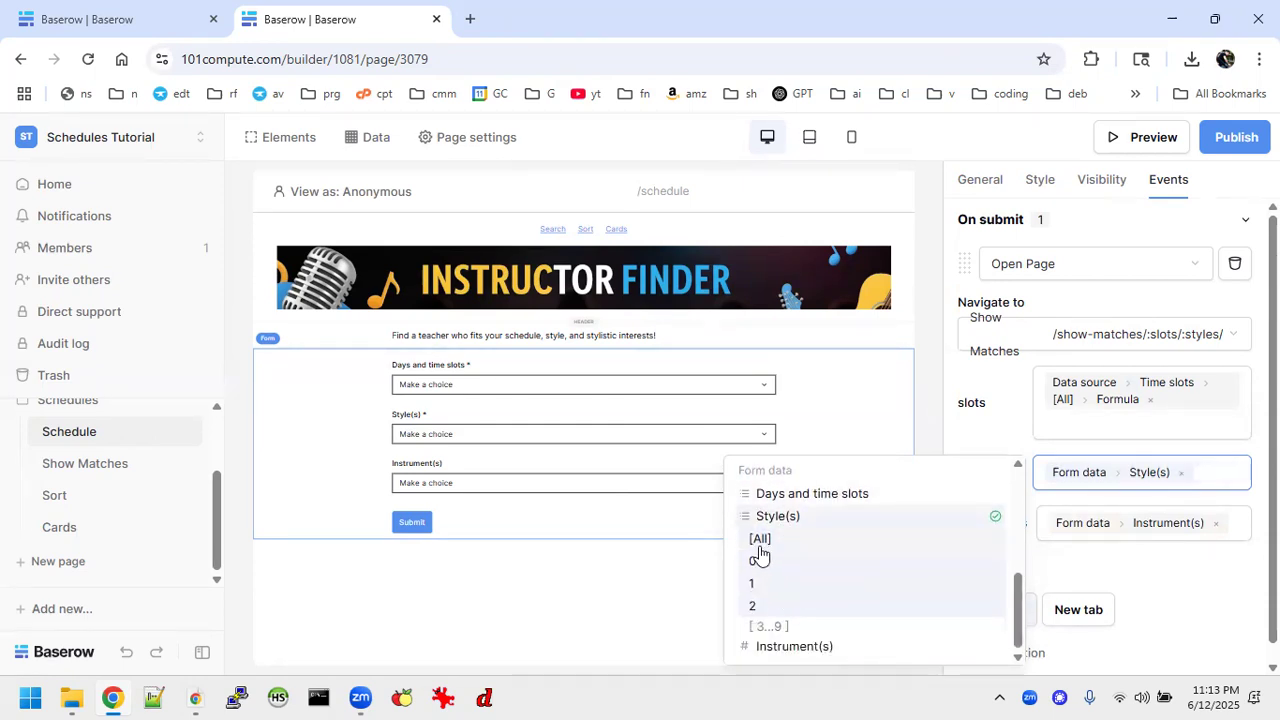
Remove the Time slots data source reference from the slots parameter.
click(1158, 404)
click(1150, 399)
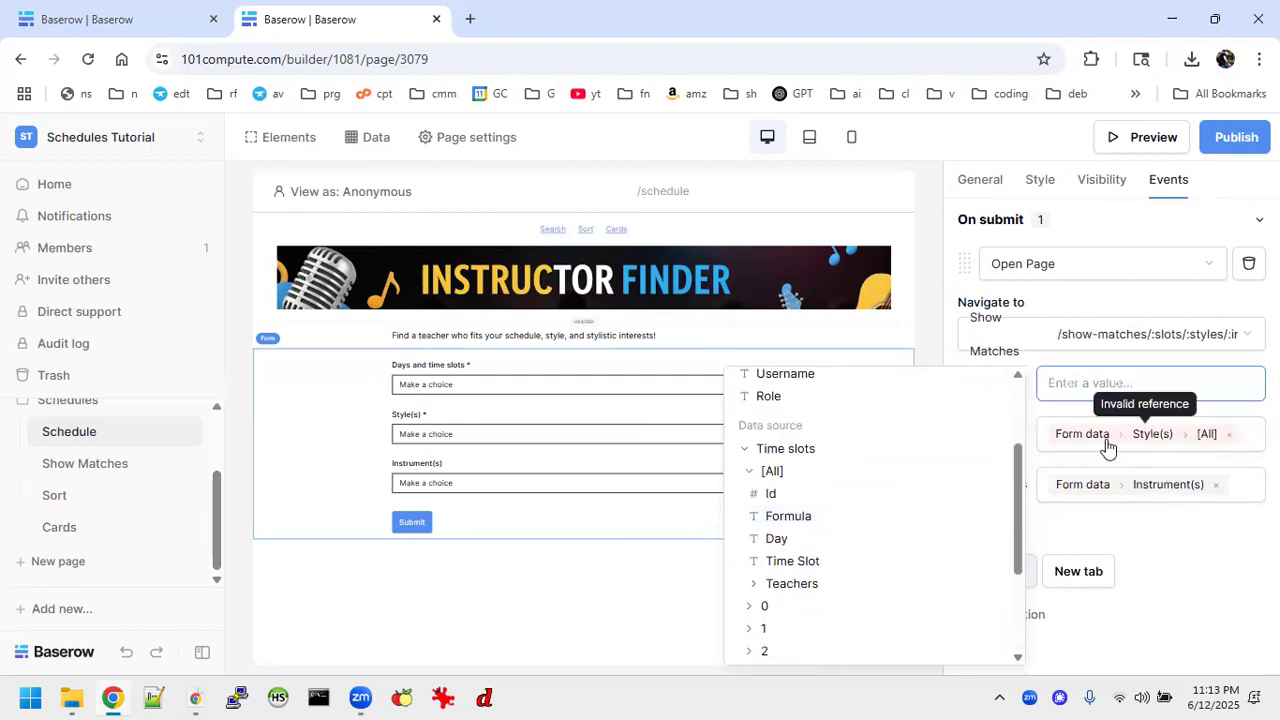
click(1160, 587)
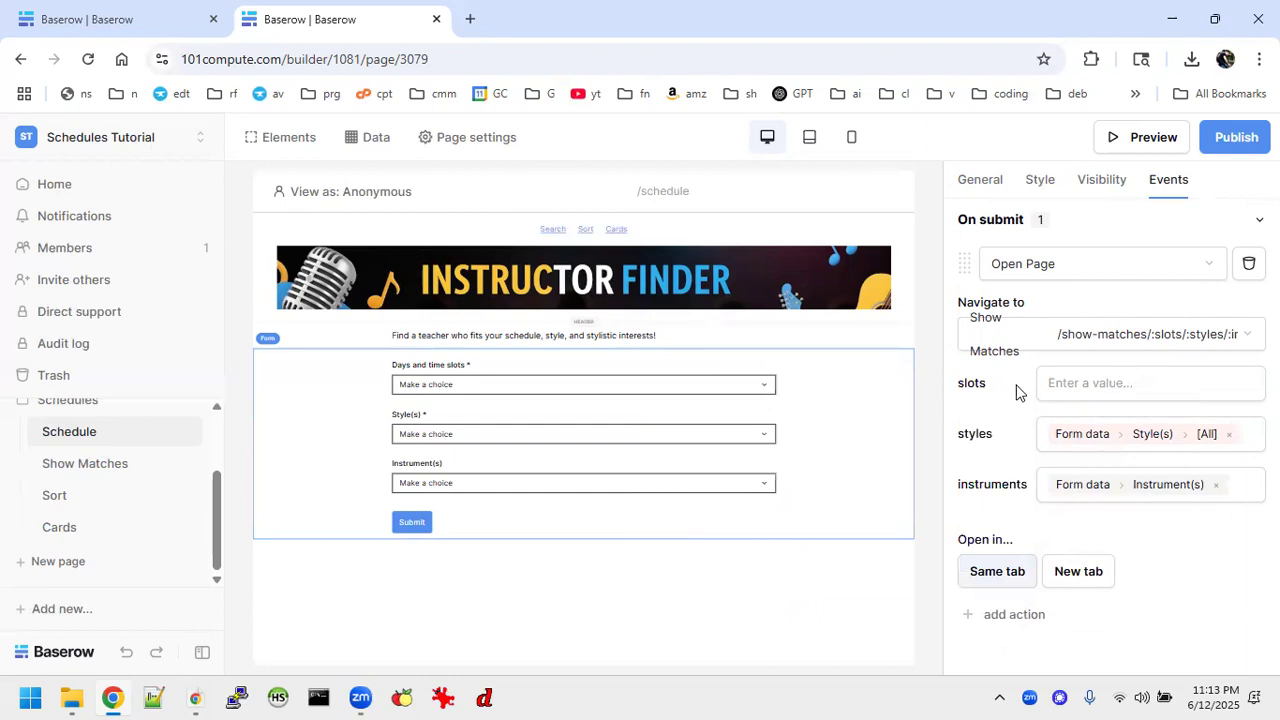
Set the slots parameter of the form's Open Page action to the Days and time slots form data.
click(1102, 376)
scroll(813, 491, down, 2)
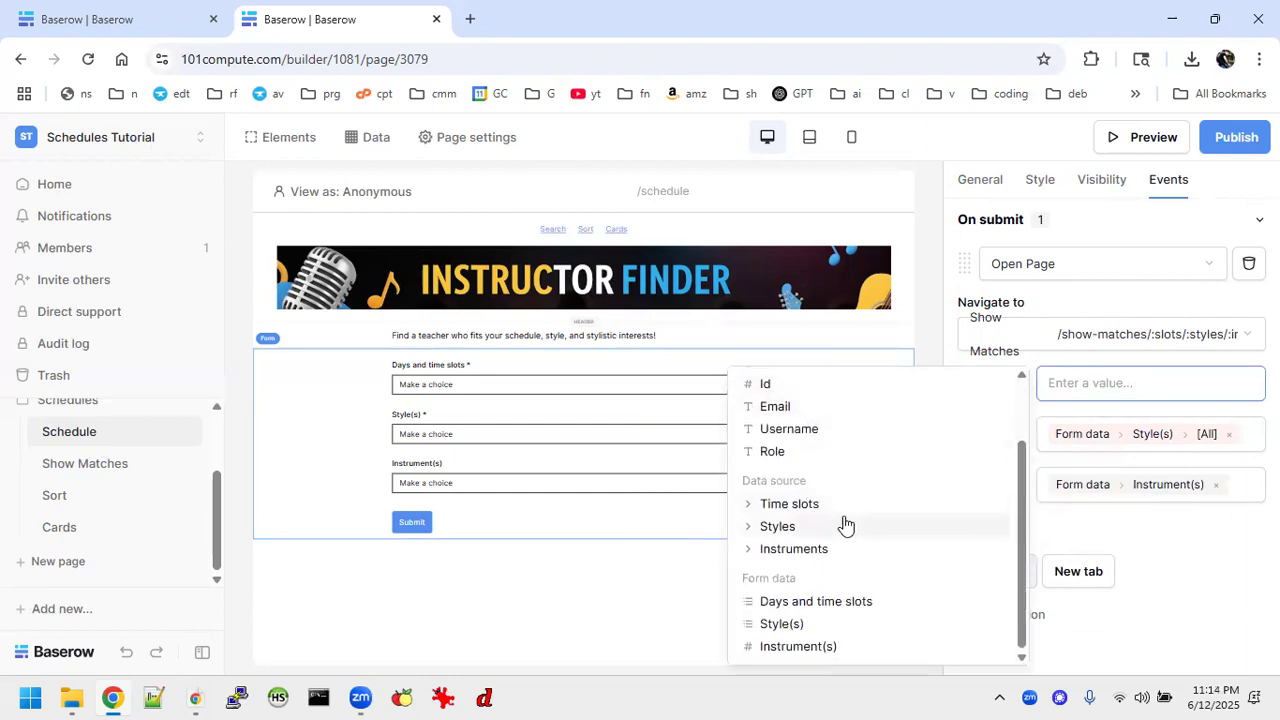
click(834, 603)
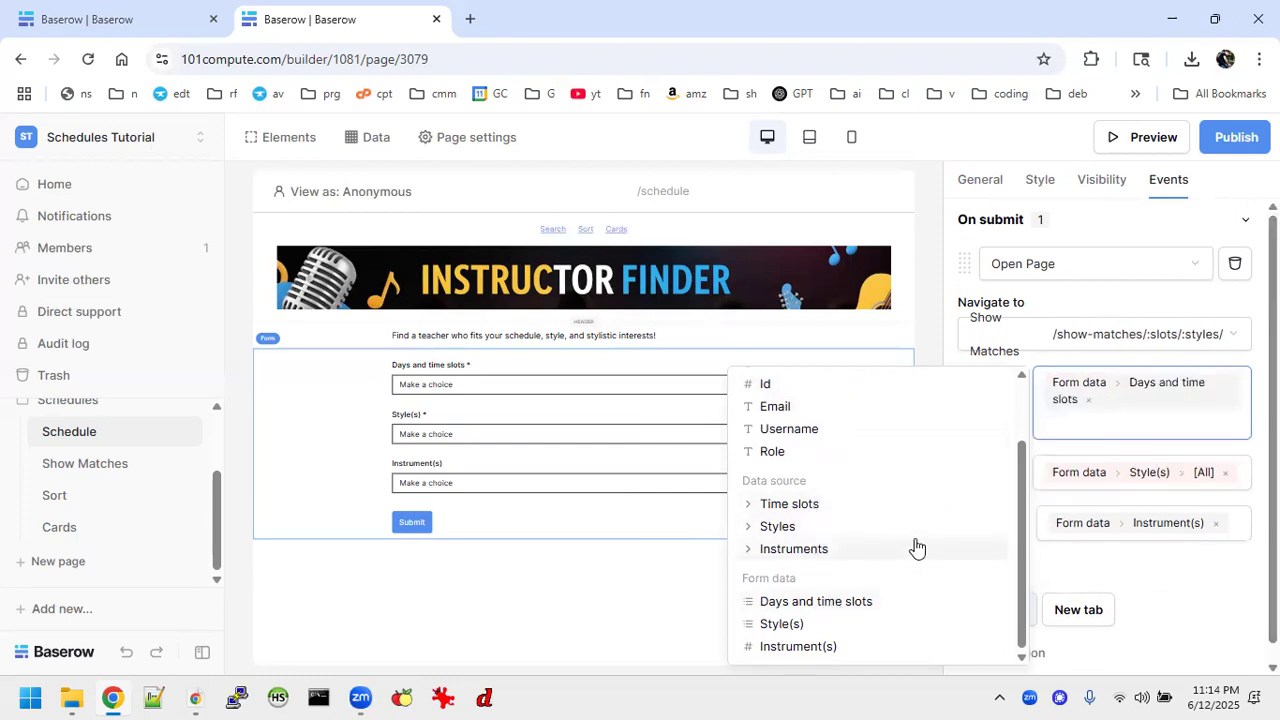
click(1171, 632)
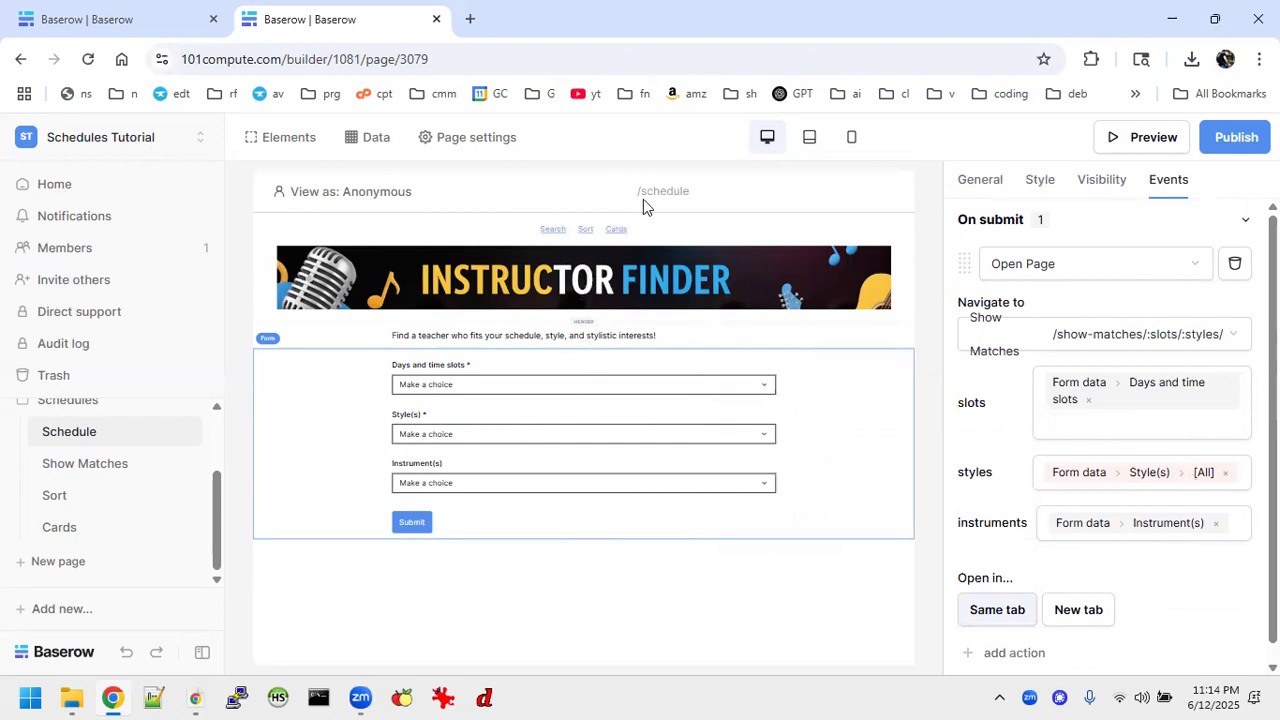
Review the configuration of the page's Time slots and Styles data sources without changing them.
click(350, 139)
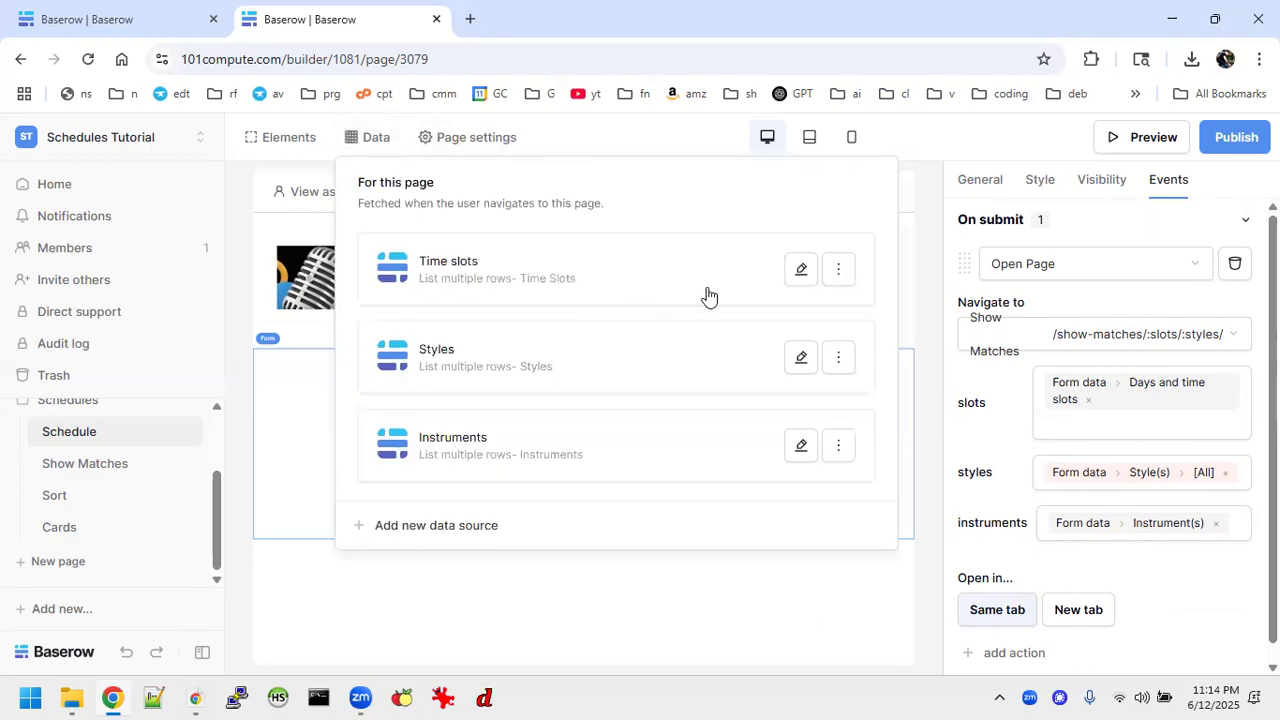
click(796, 272)
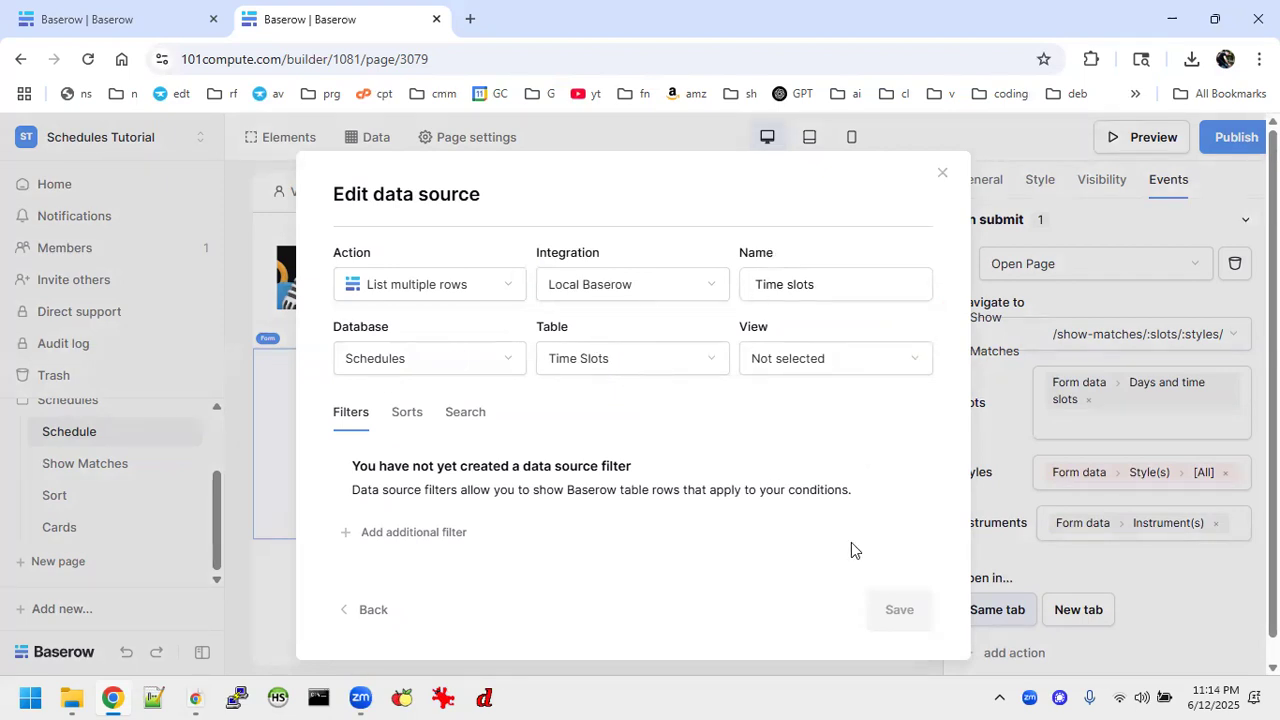
click(942, 172)
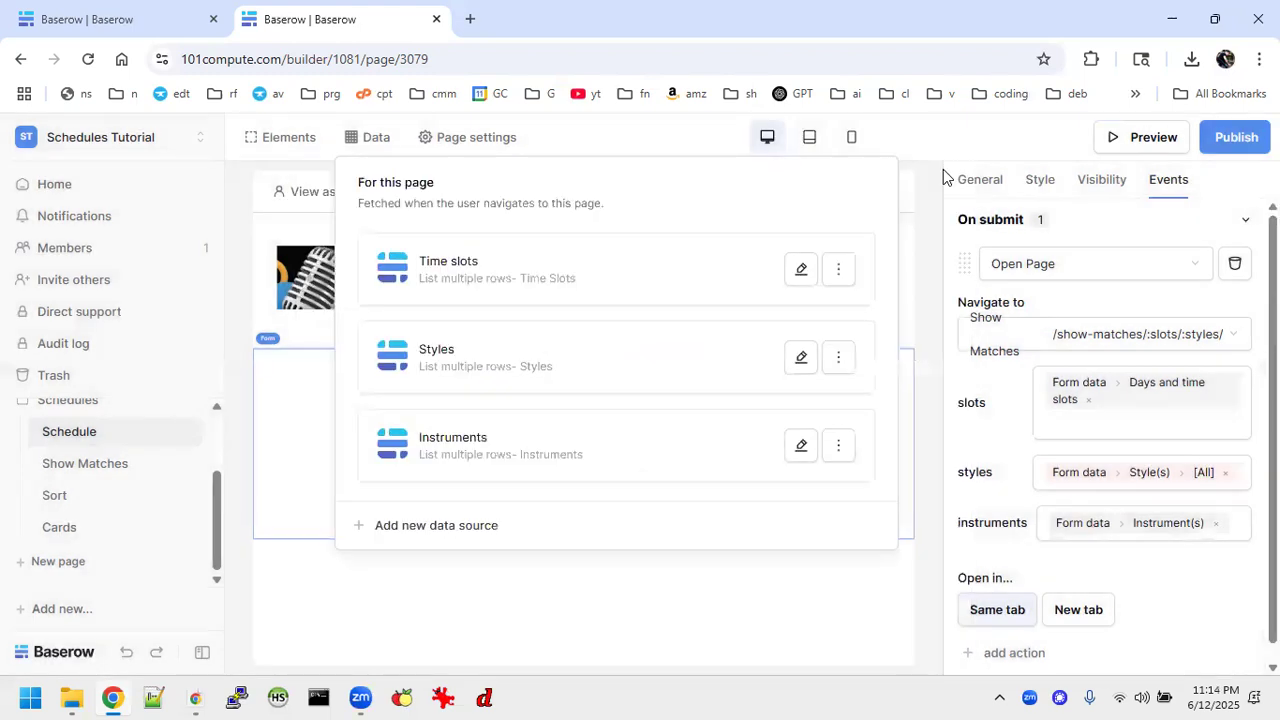
click(801, 360)
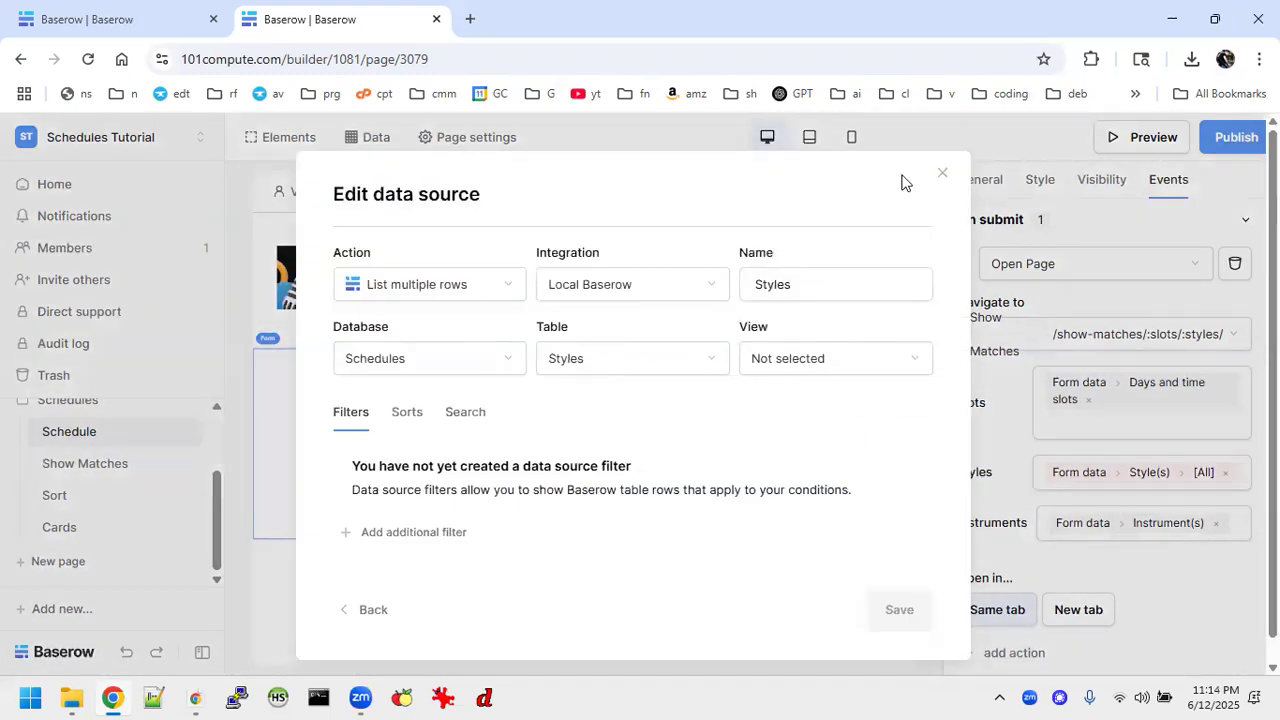
click(942, 177)
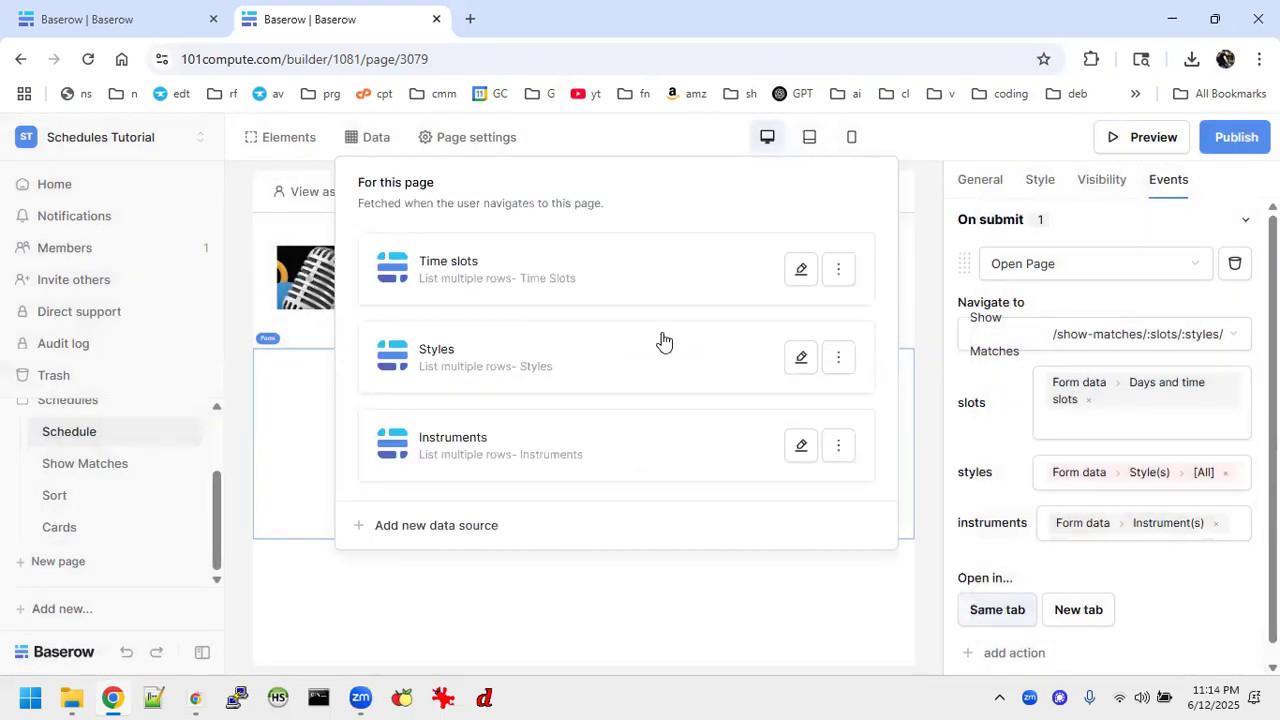
Set the Instruments data source's view to Grid and save it.
click(800, 446)
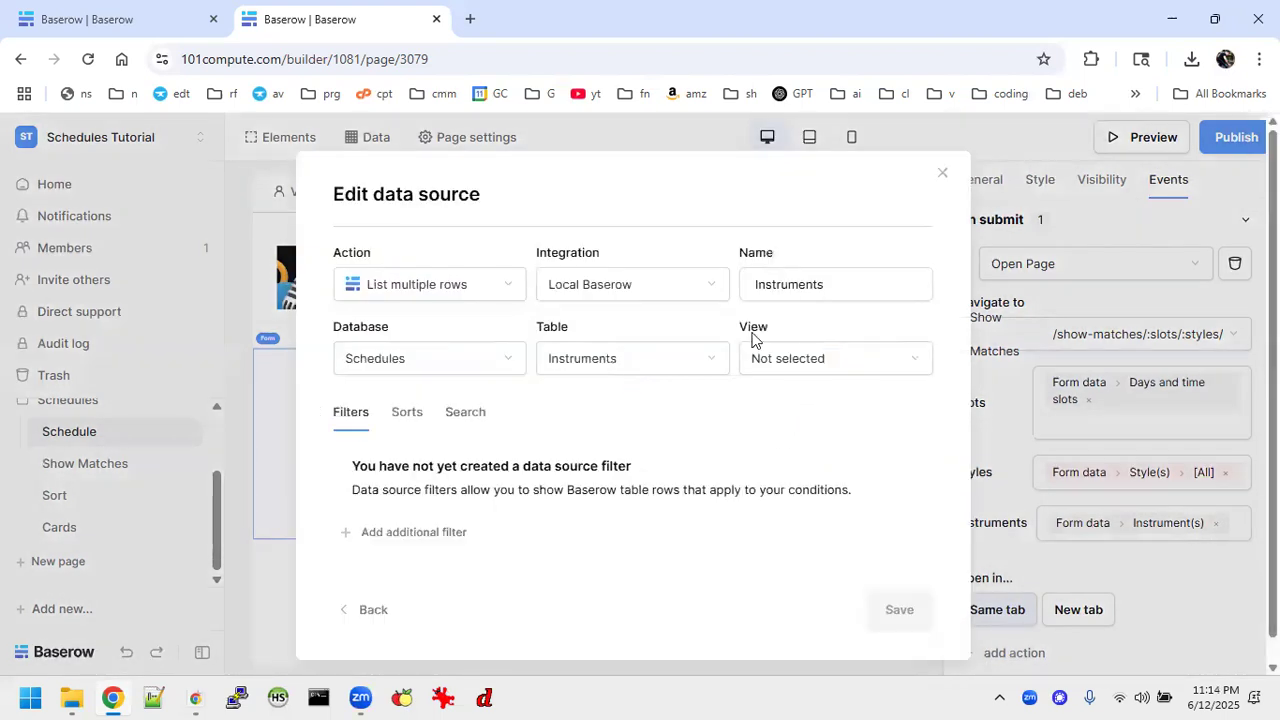
click(766, 360)
click(765, 390)
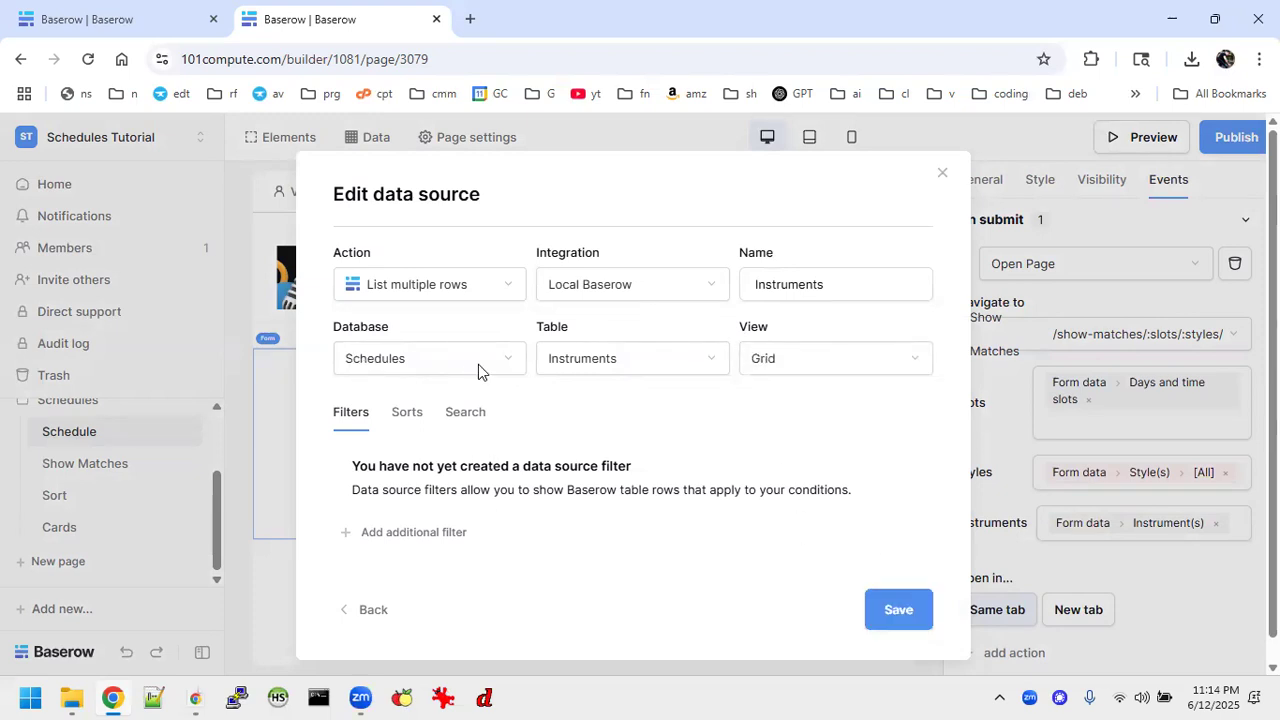
click(910, 606)
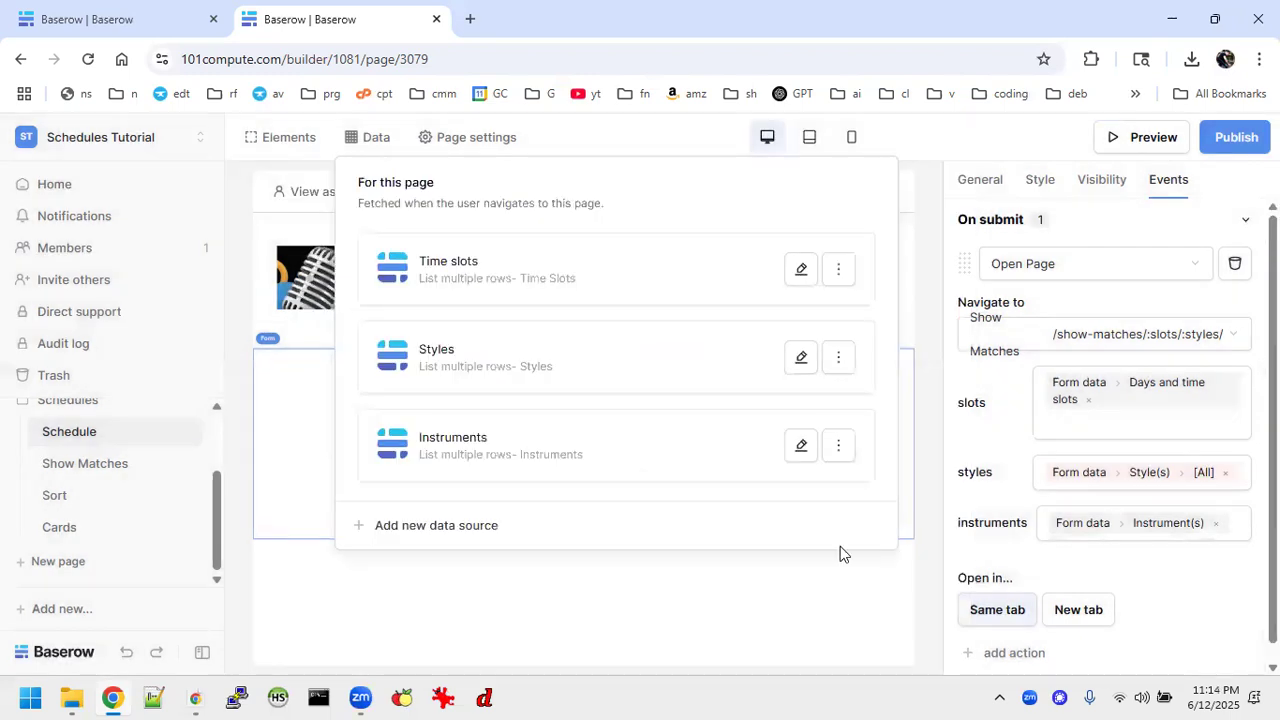
click(851, 594)
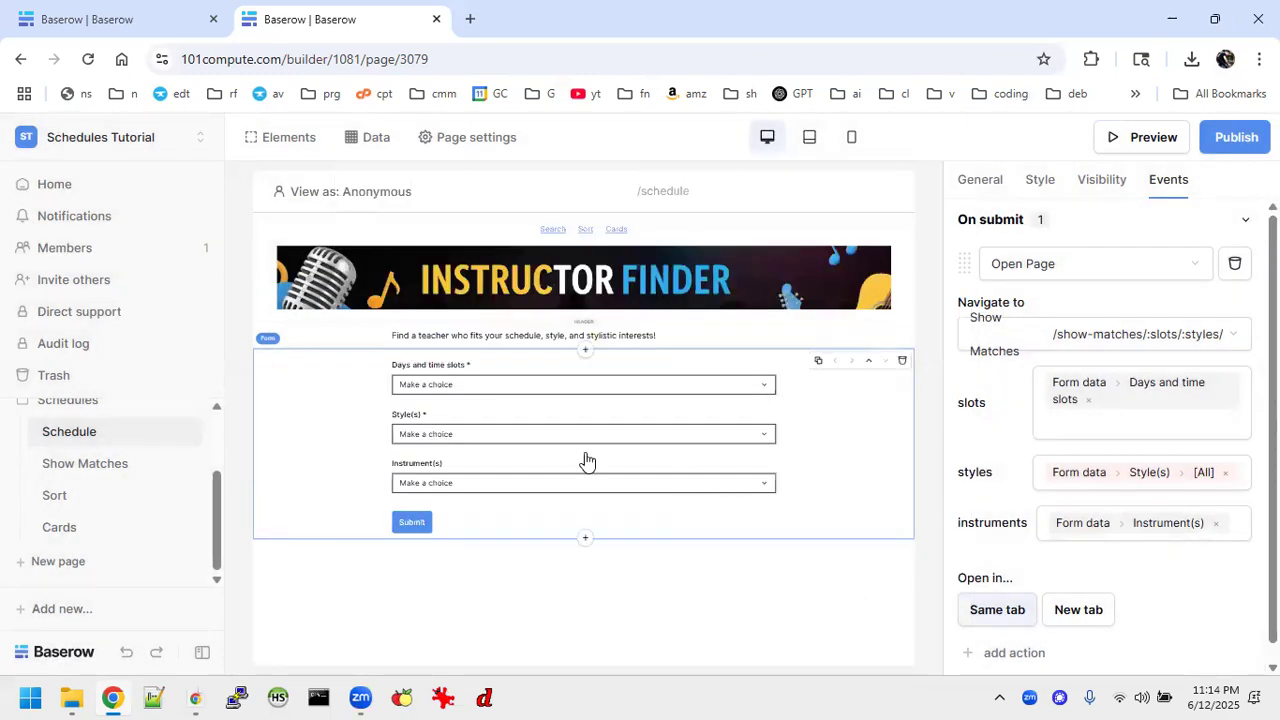
Recheck the Style(s) selector by trying Time slots as its record source, reselecting Styles, and reviewing its multiple-value and required options.
click(537, 433)
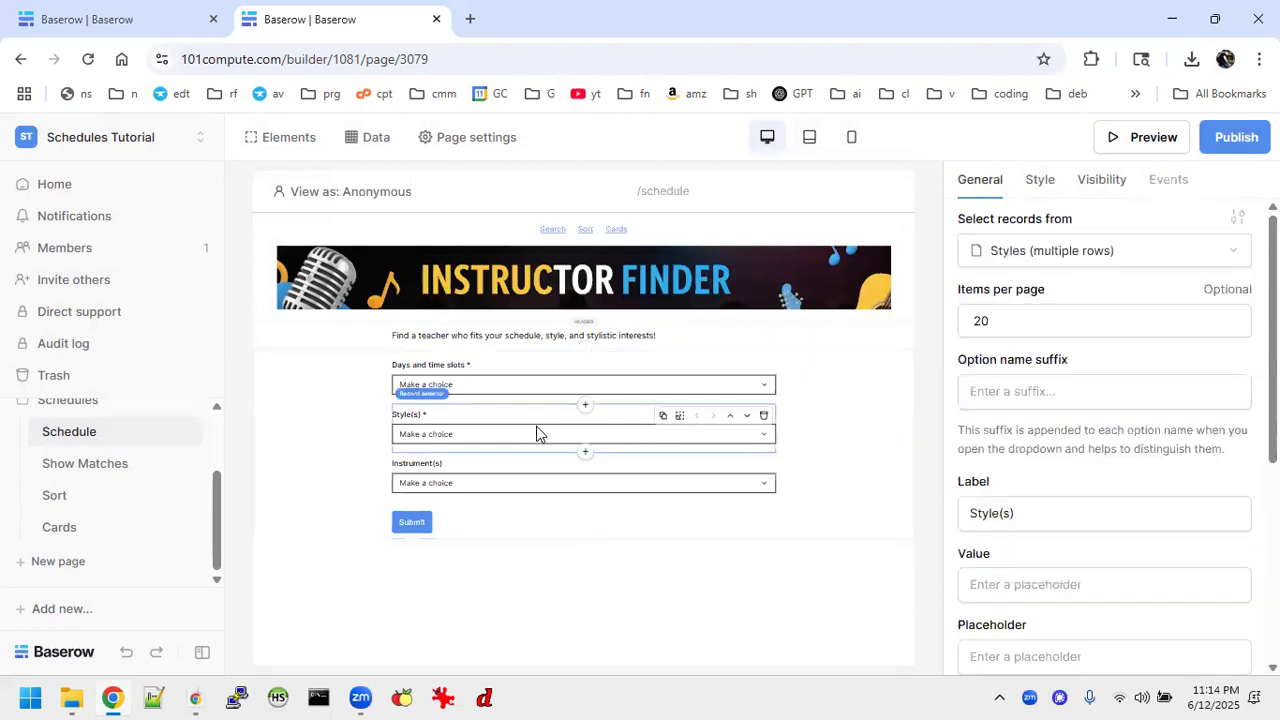
click(1180, 255)
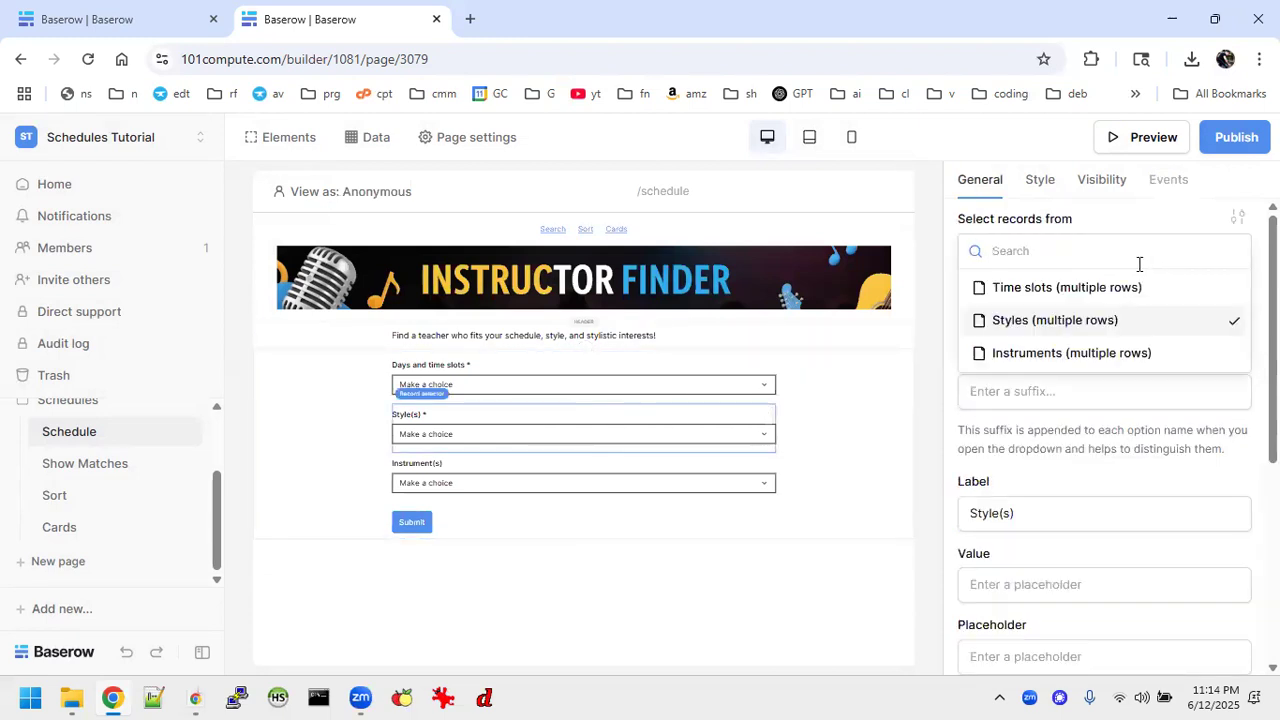
click(1064, 288)
click(1070, 250)
click(1041, 316)
scroll(1089, 465, down, 4)
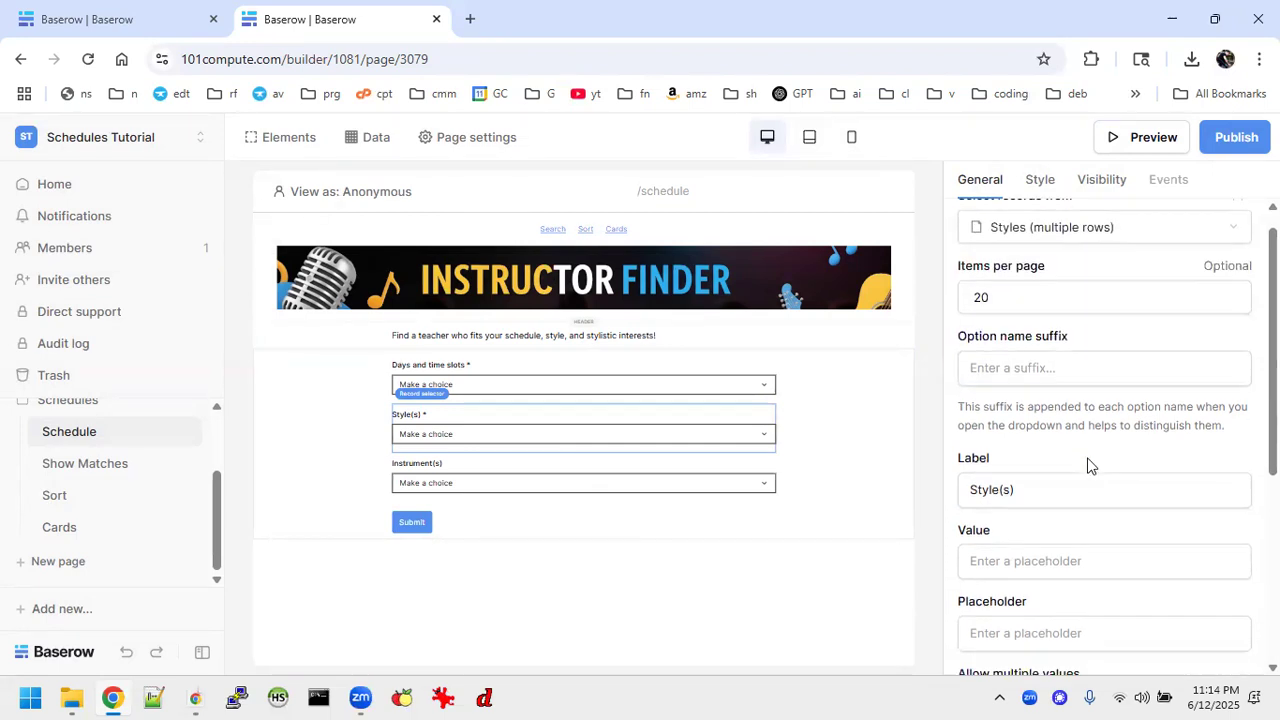
scroll(1089, 465, up, 3)
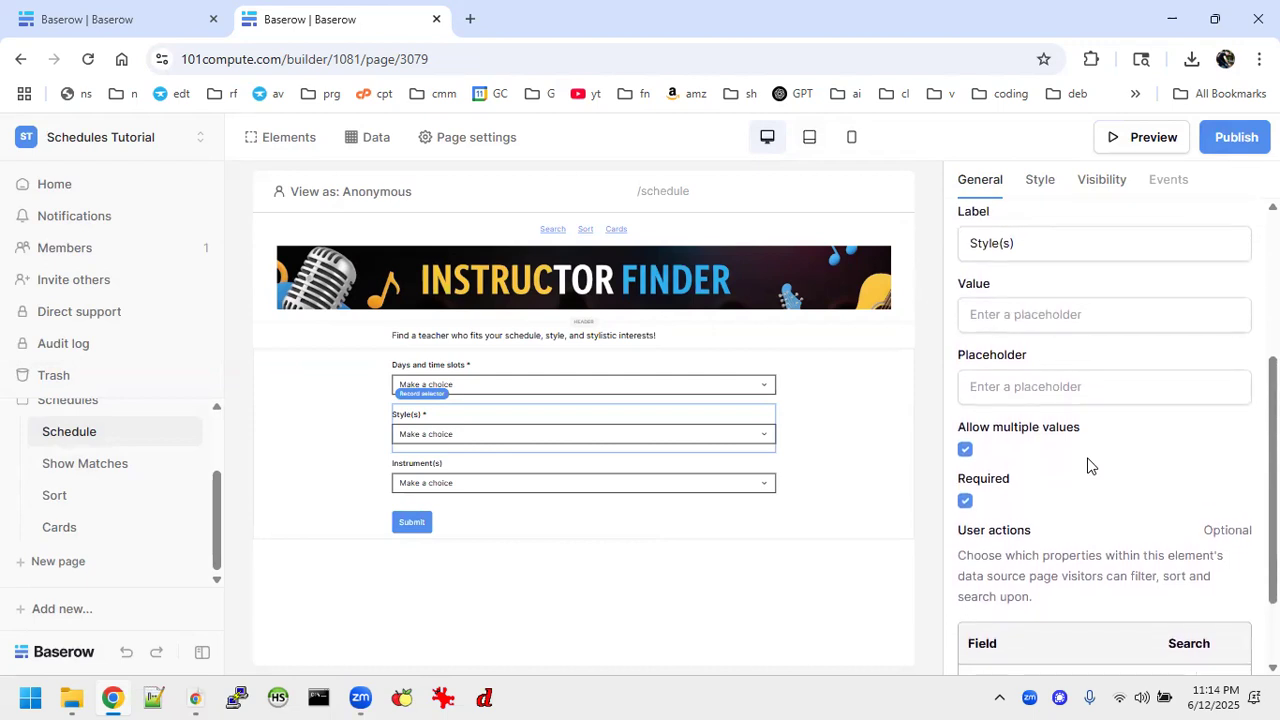
scroll(1089, 465, up, 1)
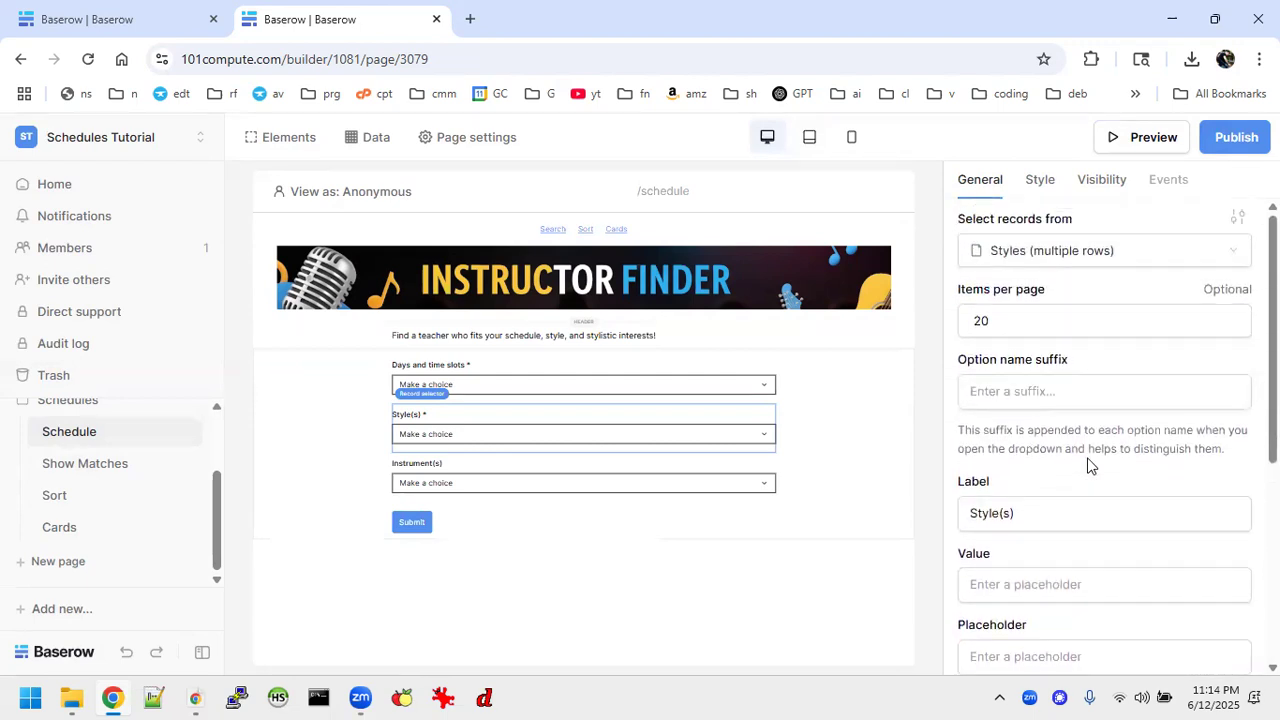
Allow multiple values and require a choice in the Instrument(s) selector, and check the same options on the Days and time slots selector.
click(568, 478)
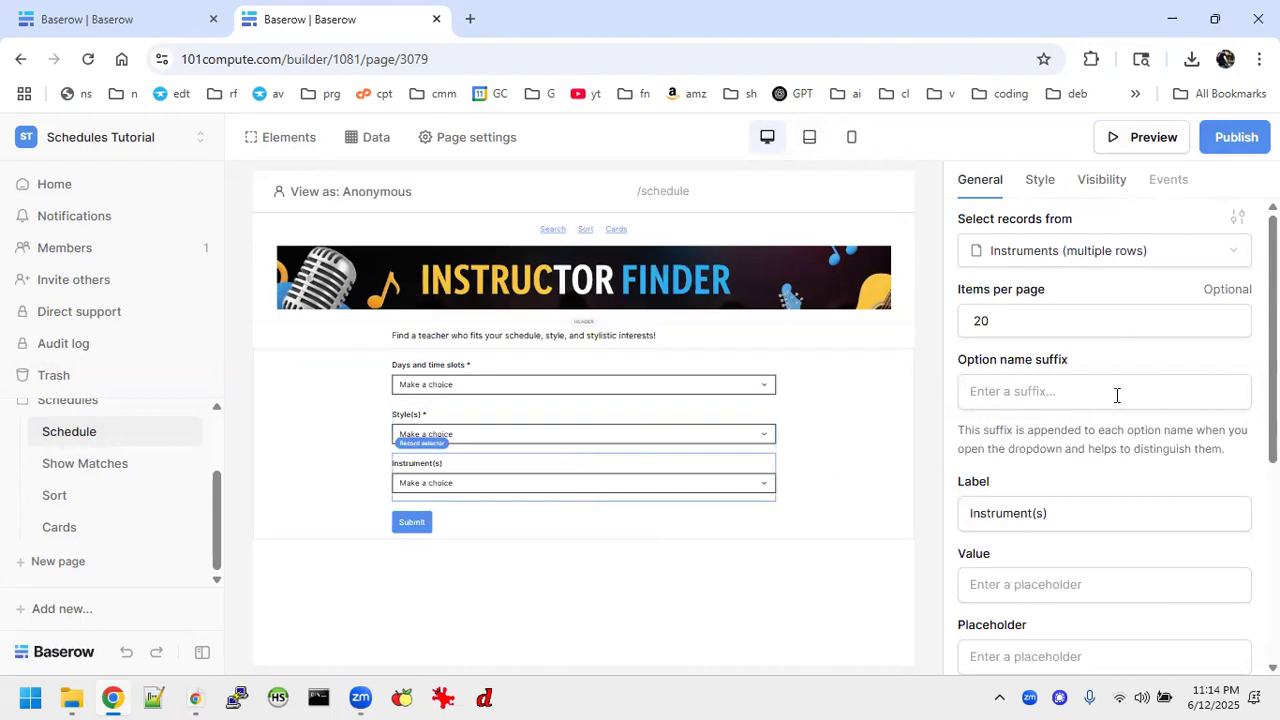
scroll(1115, 394, down, 3)
scroll(1117, 395, down, 4)
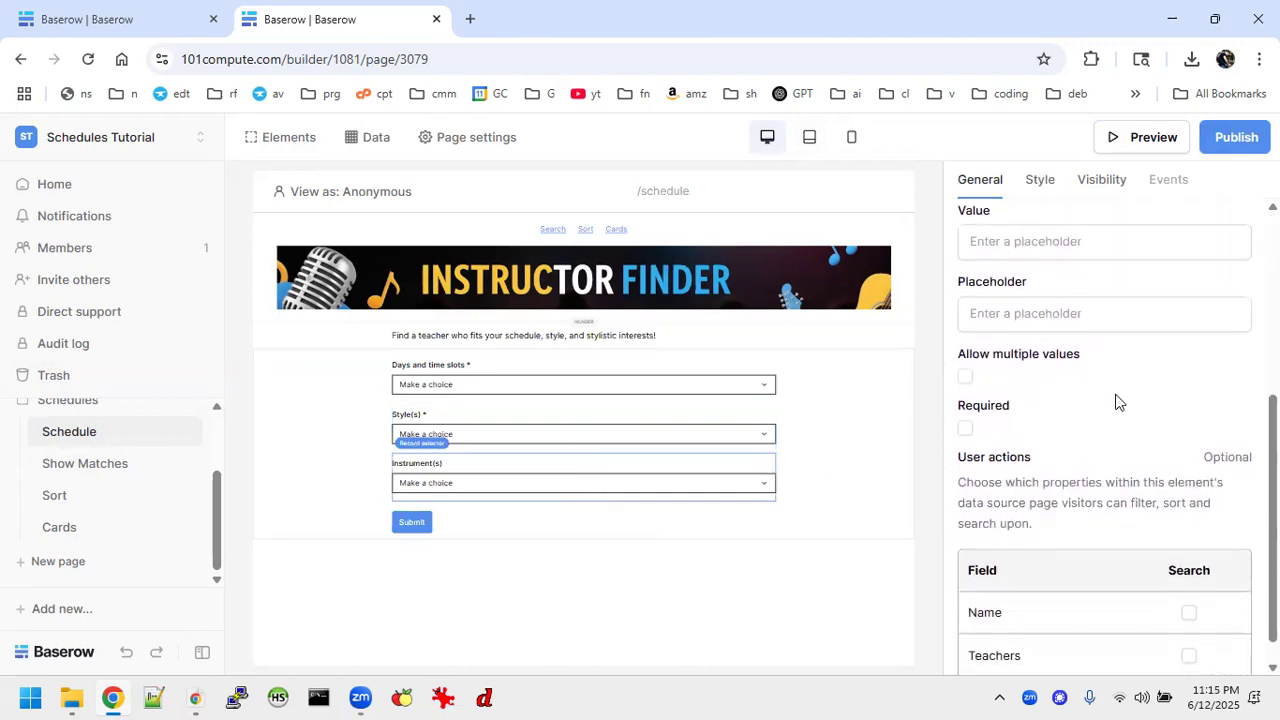
click(965, 378)
click(625, 392)
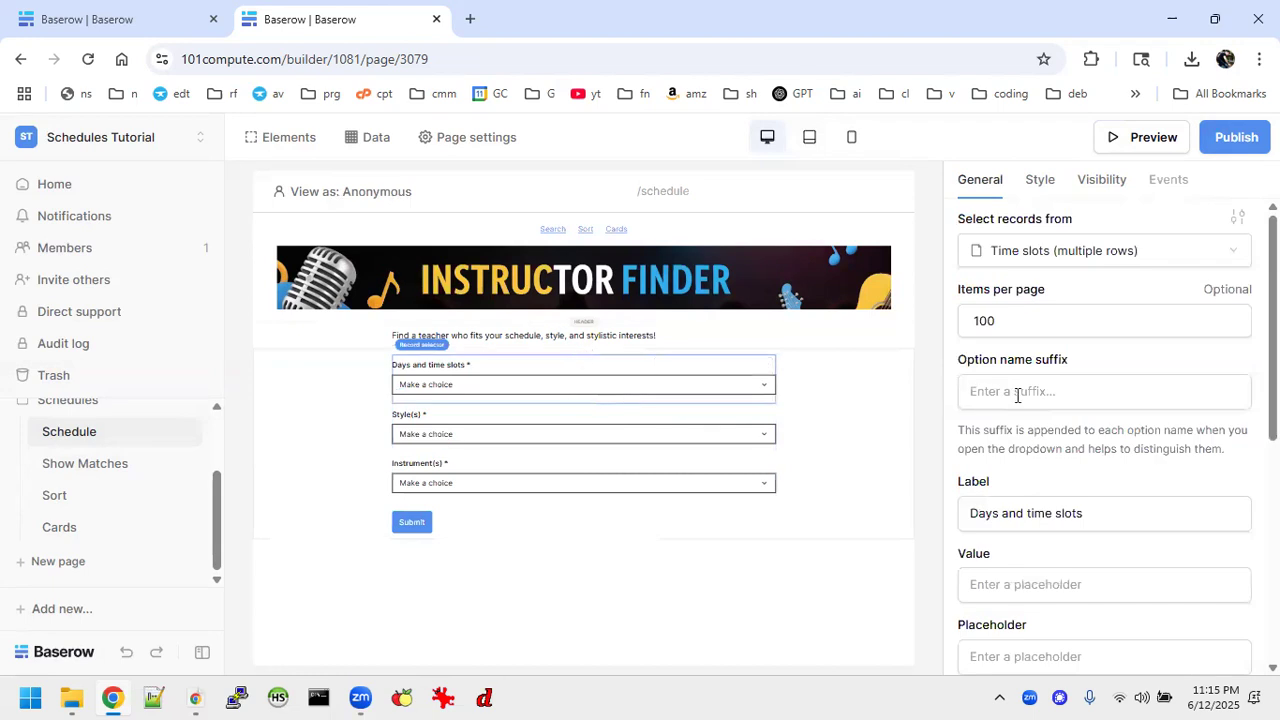
scroll(1069, 400, down, 1)
scroll(1069, 400, down, 2)
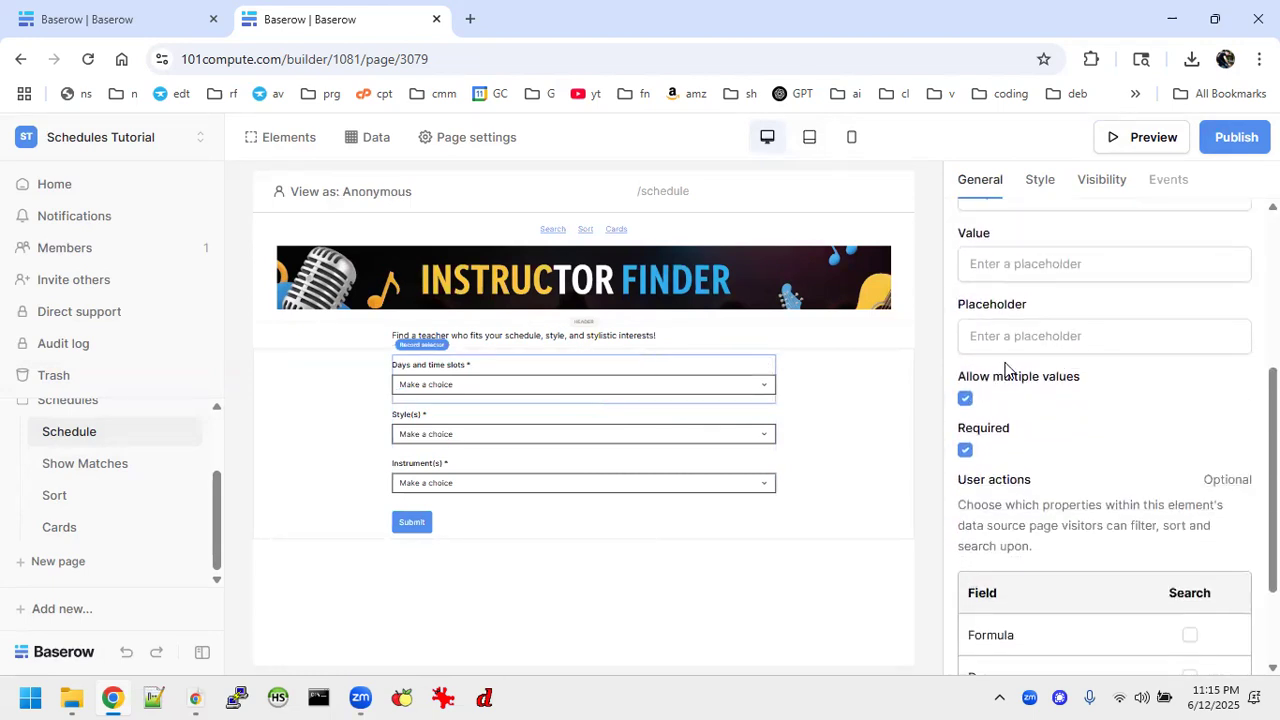
Replace the styles parameter in the form's submit action with the whole Style(s) form data.
click(838, 511)
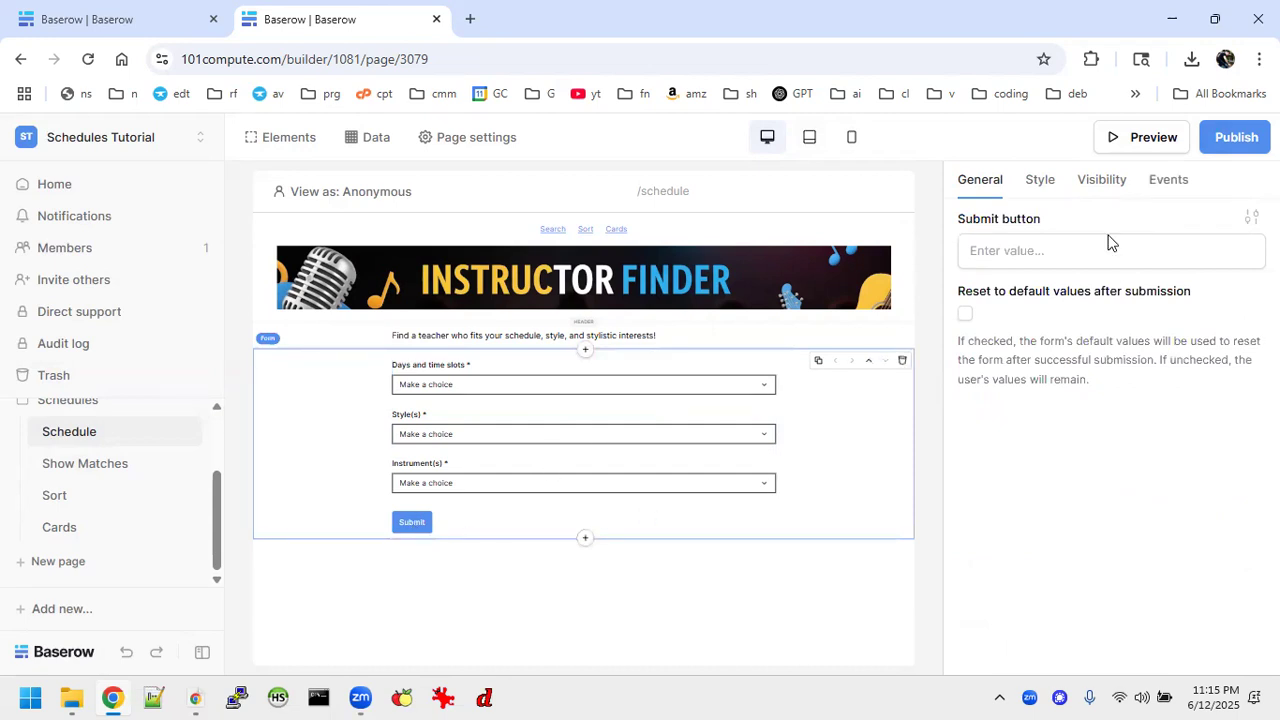
click(1170, 179)
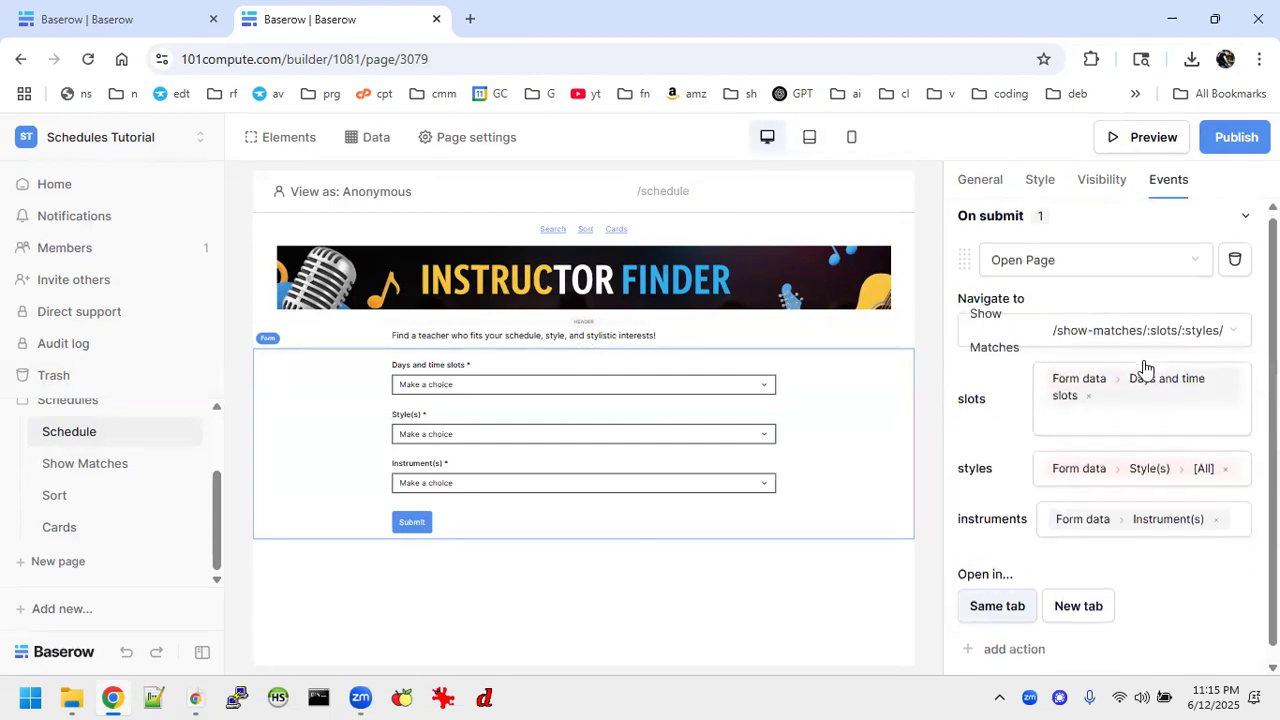
scroll(1147, 369, down, 1)
click(1225, 455)
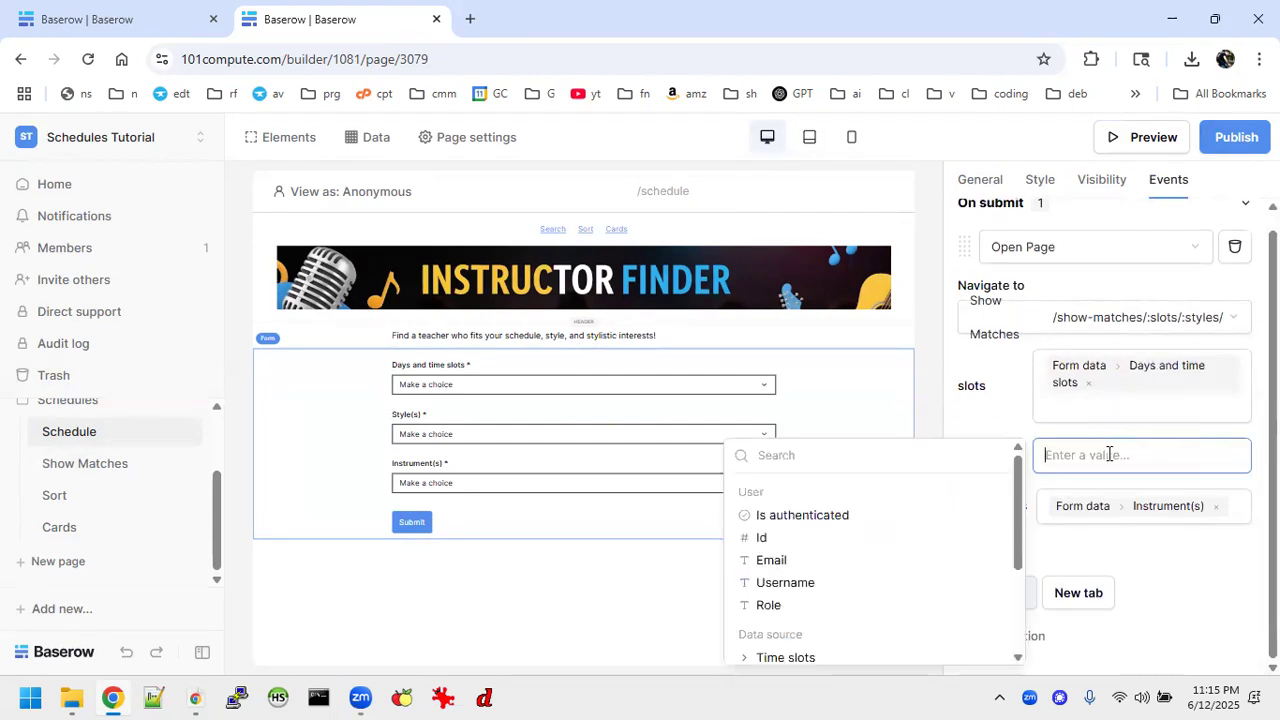
scroll(903, 543, down, 2)
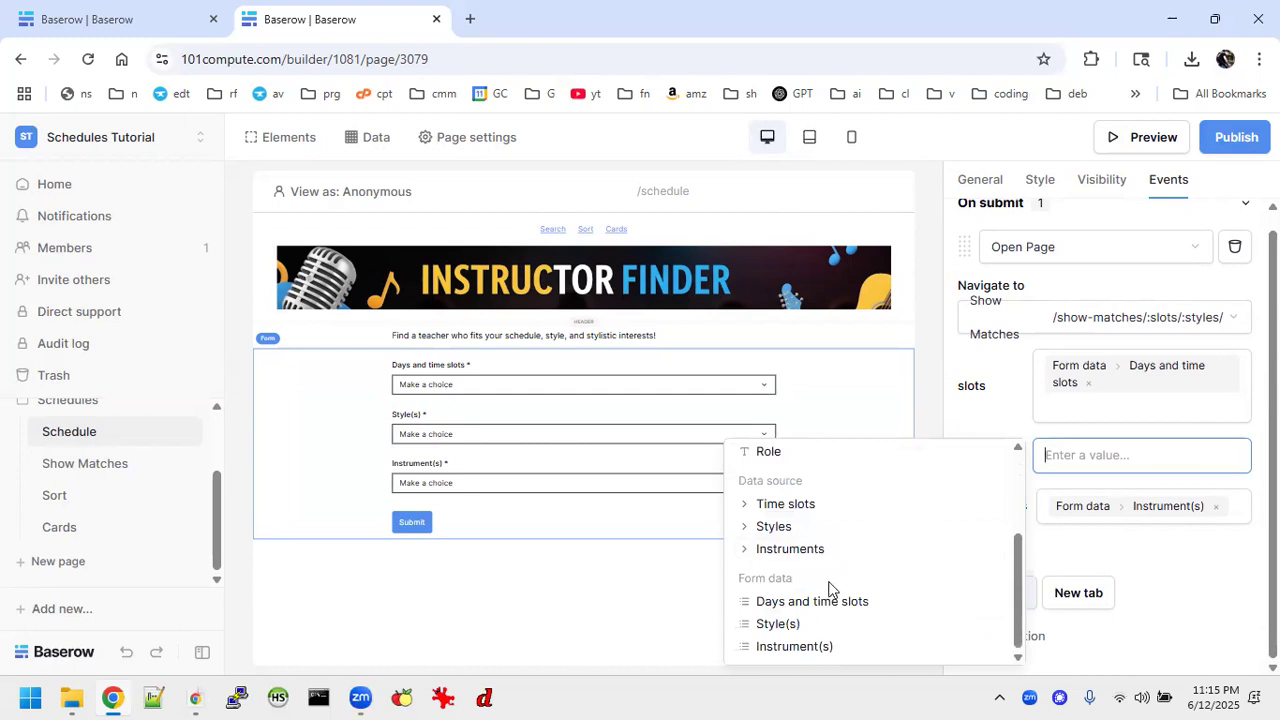
click(785, 623)
click(1188, 622)
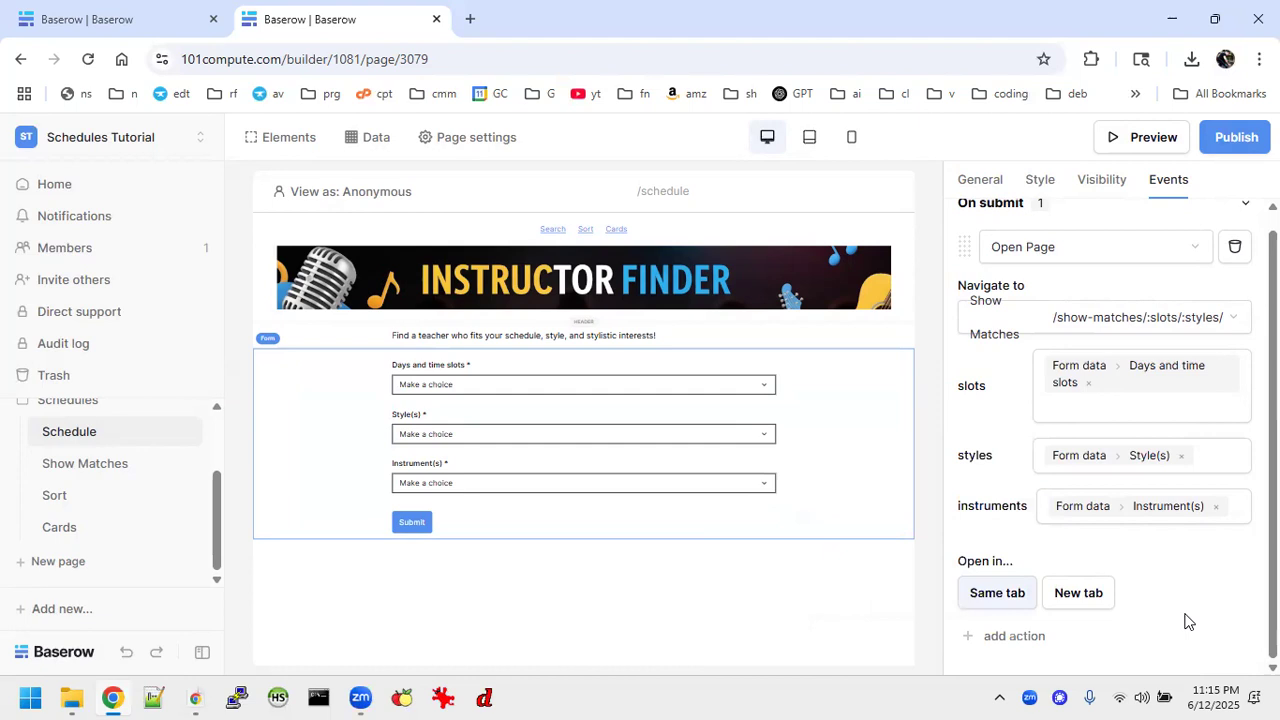
Preview the Schedule page and select the Monday 15.00 and Tuesday 16.00 time slots.
click(1152, 138)
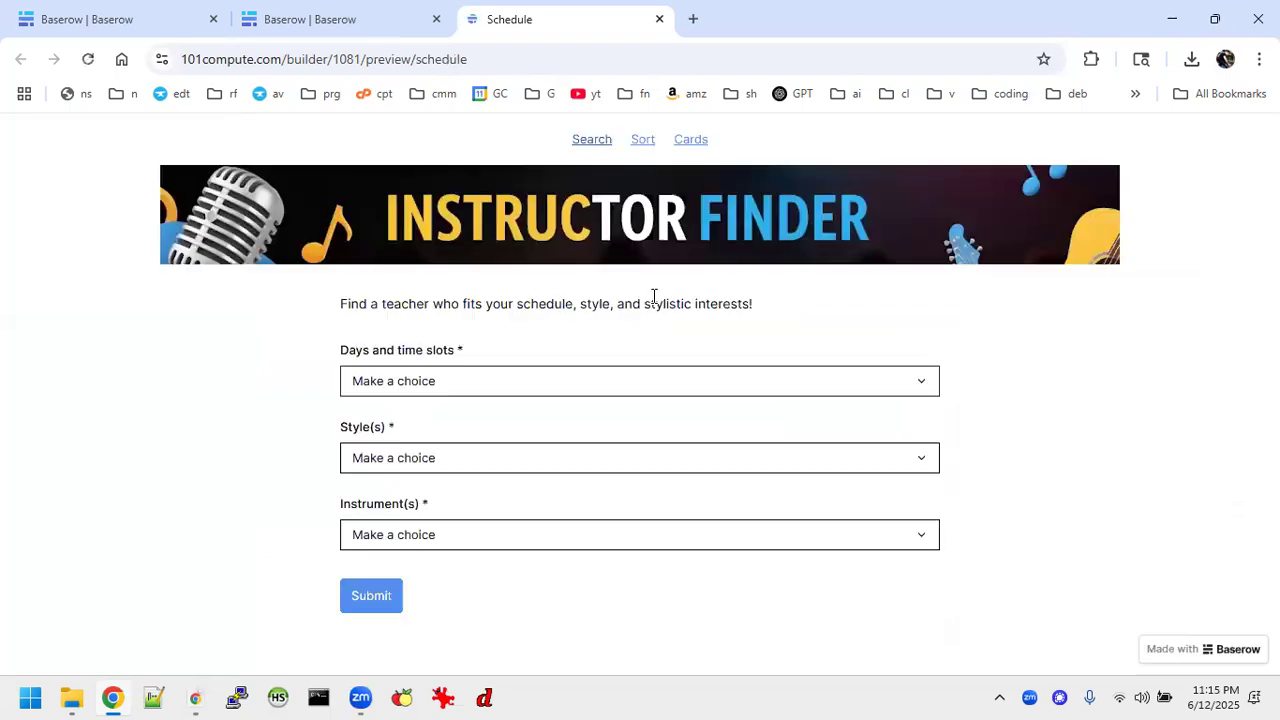
click(496, 386)
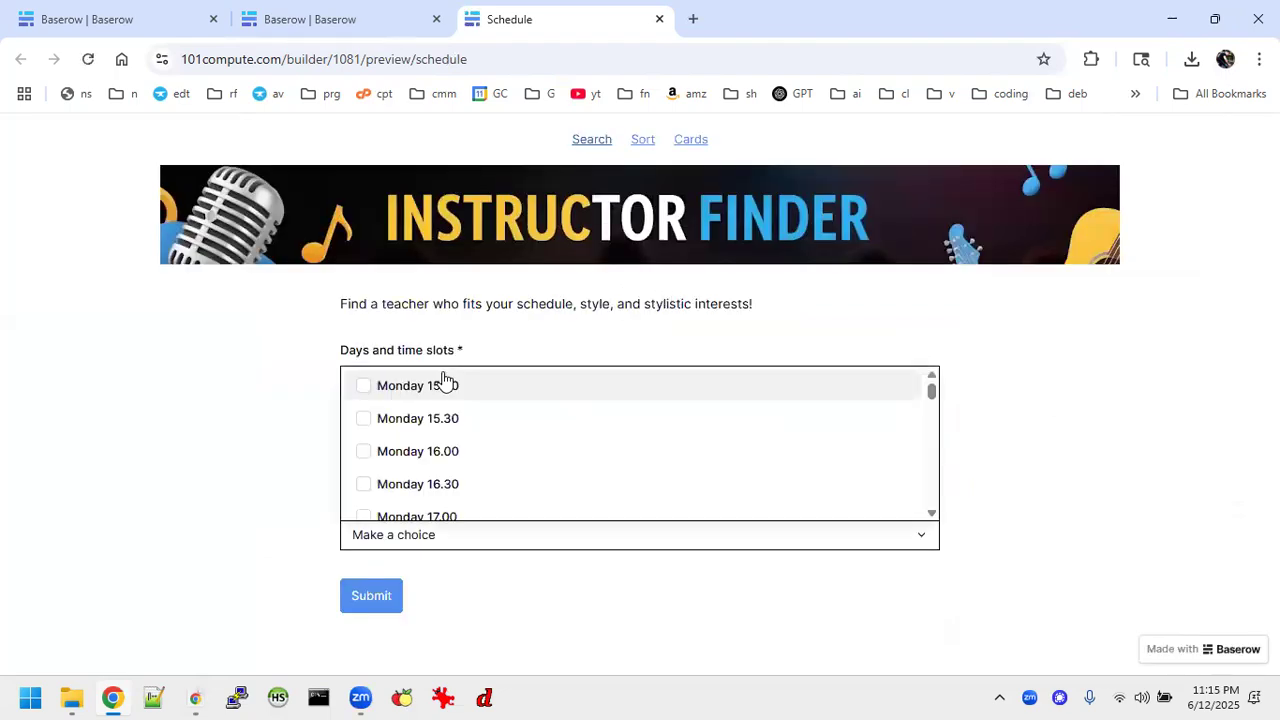
click(431, 386)
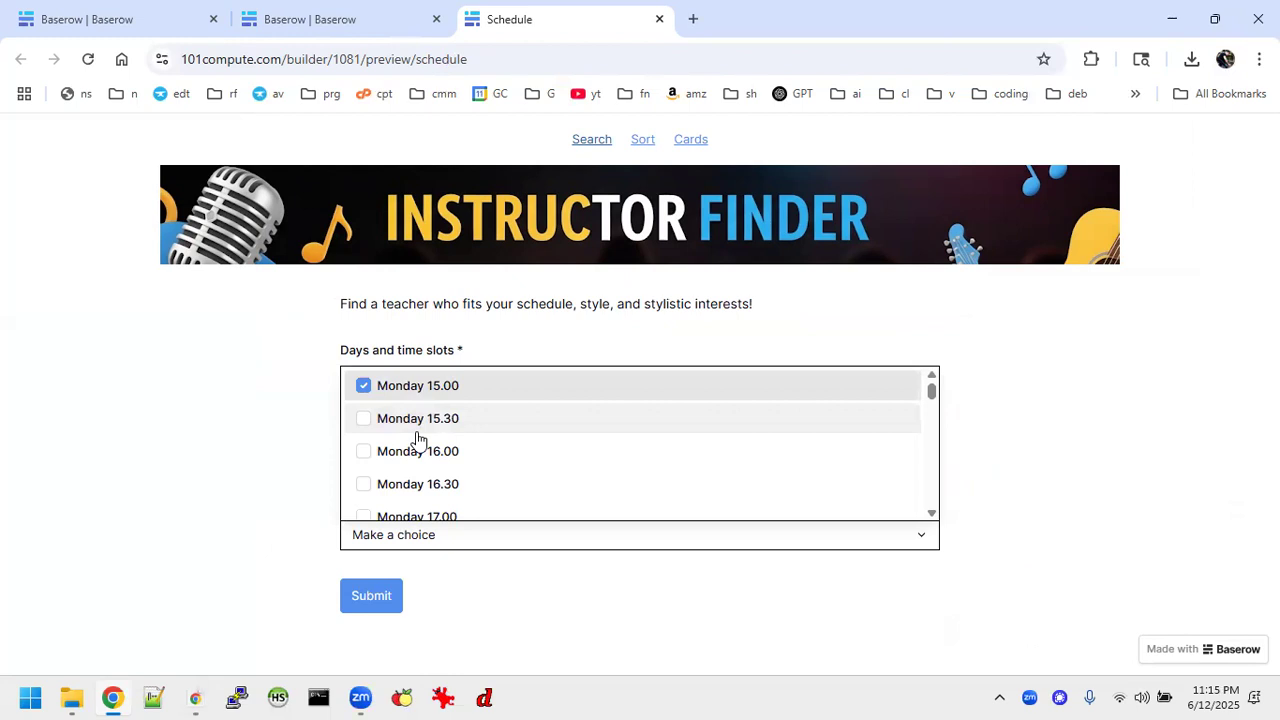
scroll(414, 437, down, 3)
click(416, 437)
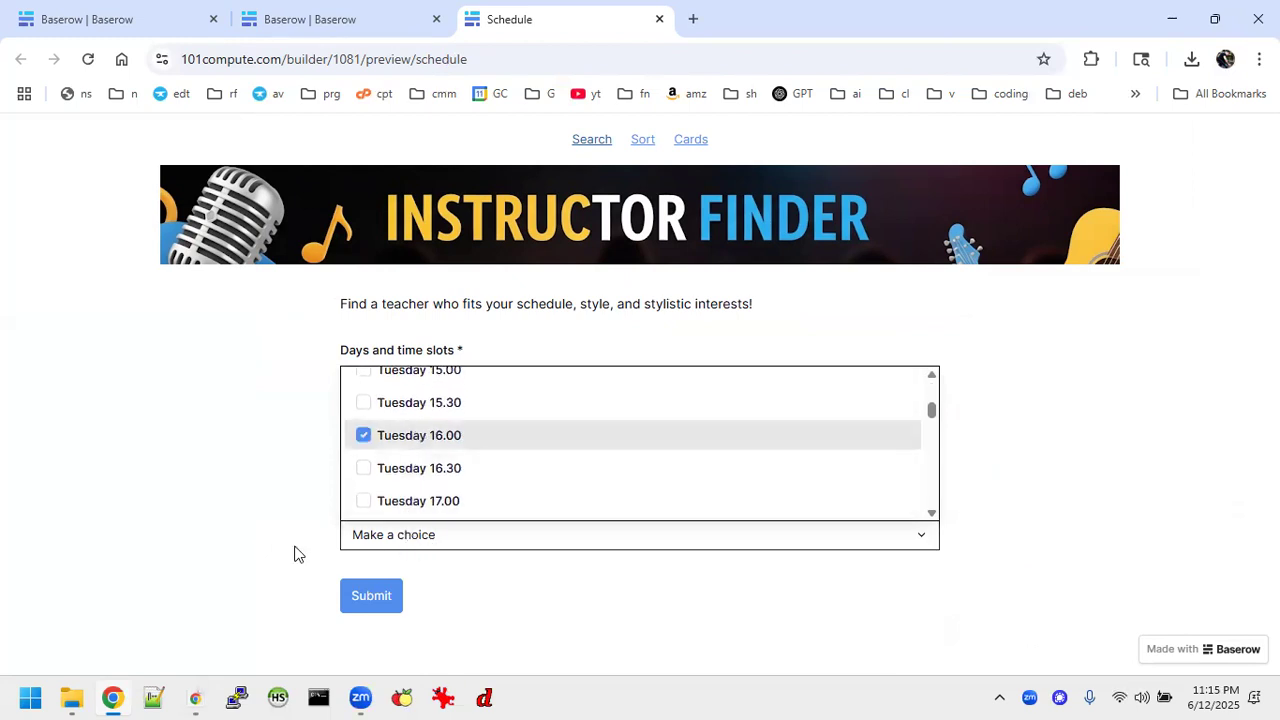
click(272, 546)
Choose Rock and Blues as the styles and Guitar and Bass as the instruments.
click(422, 455)
click(376, 466)
click(373, 530)
click(285, 531)
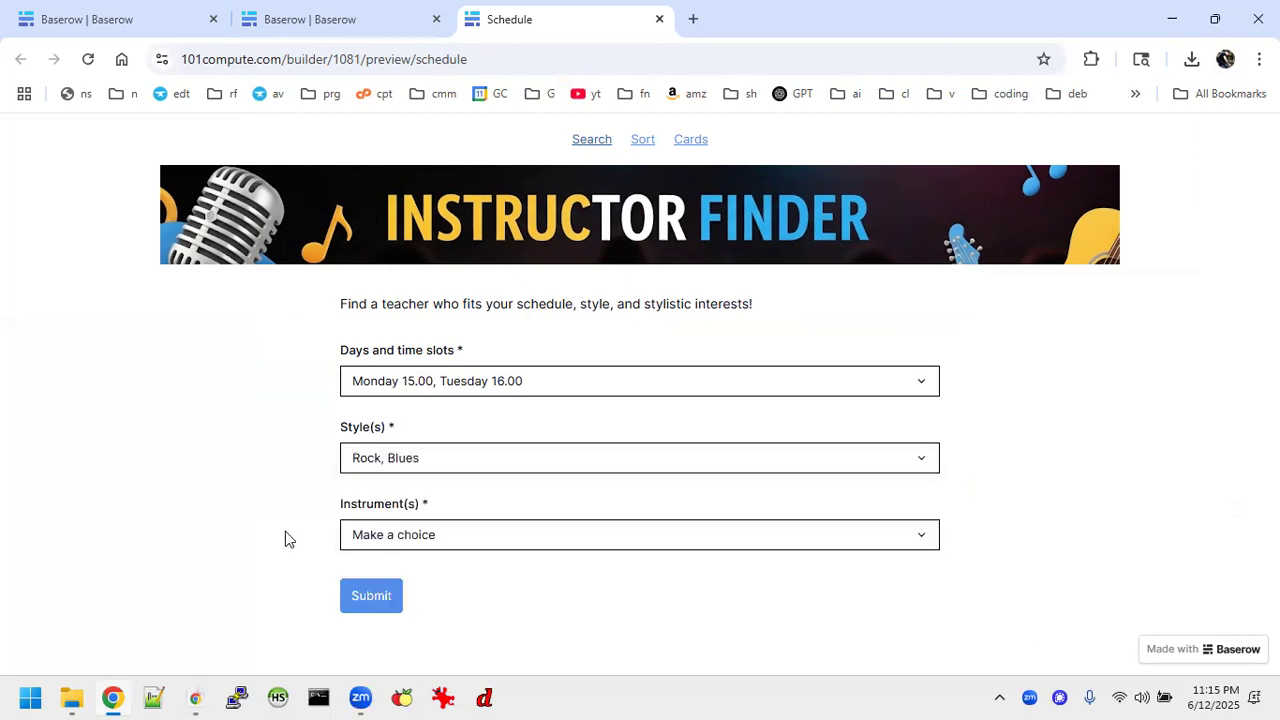
click(434, 532)
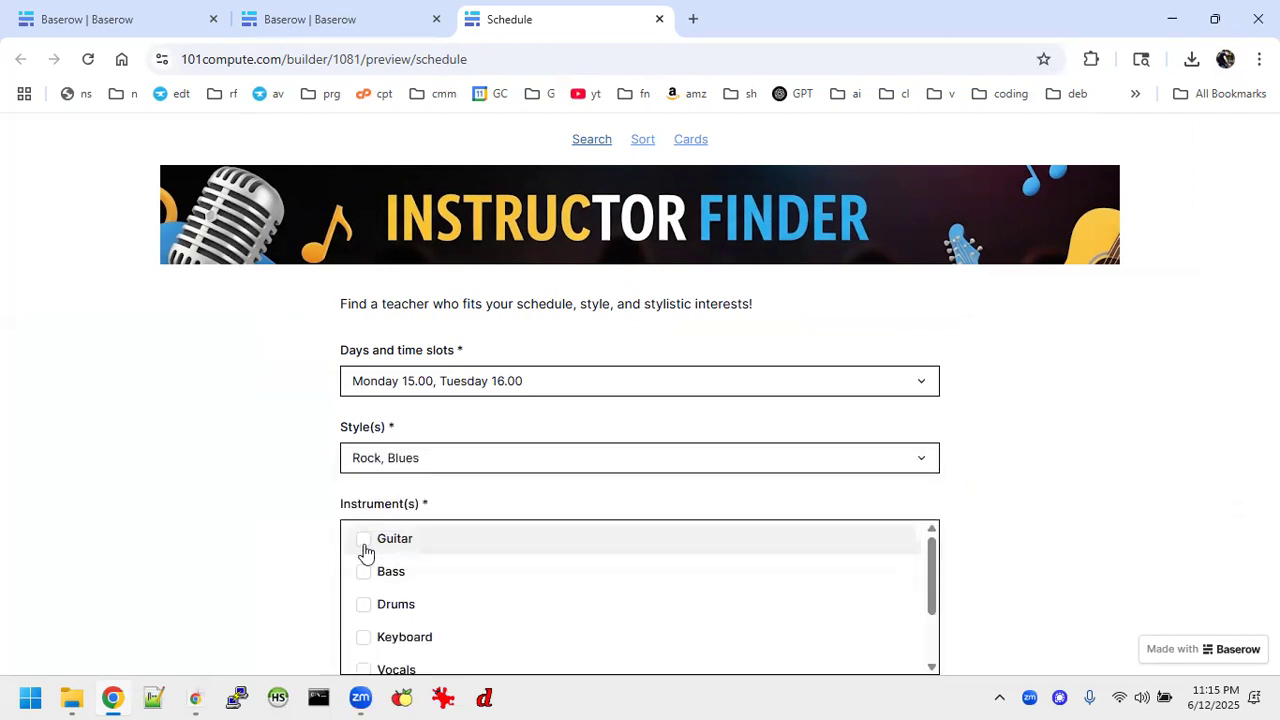
click(364, 548)
click(371, 572)
click(314, 577)
Submit the schedule form and look through the teachers listed on the Show Matches page.
click(360, 600)
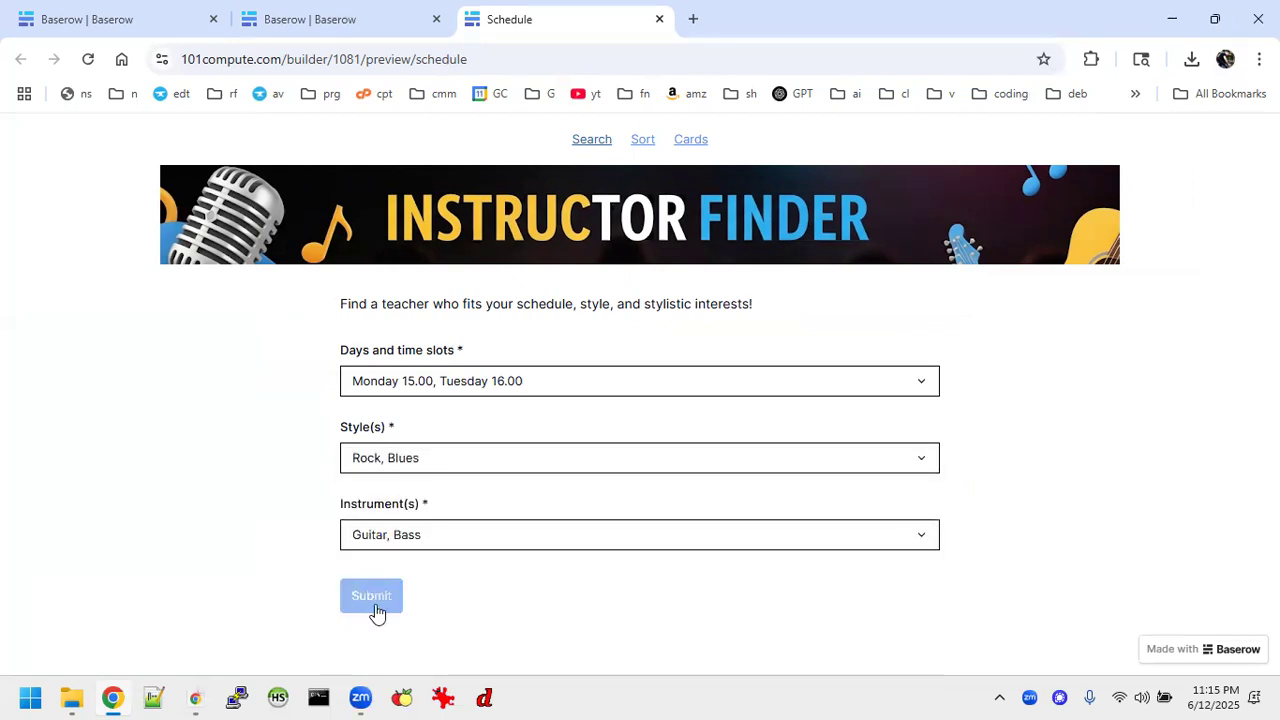
scroll(550, 506, down, 8)
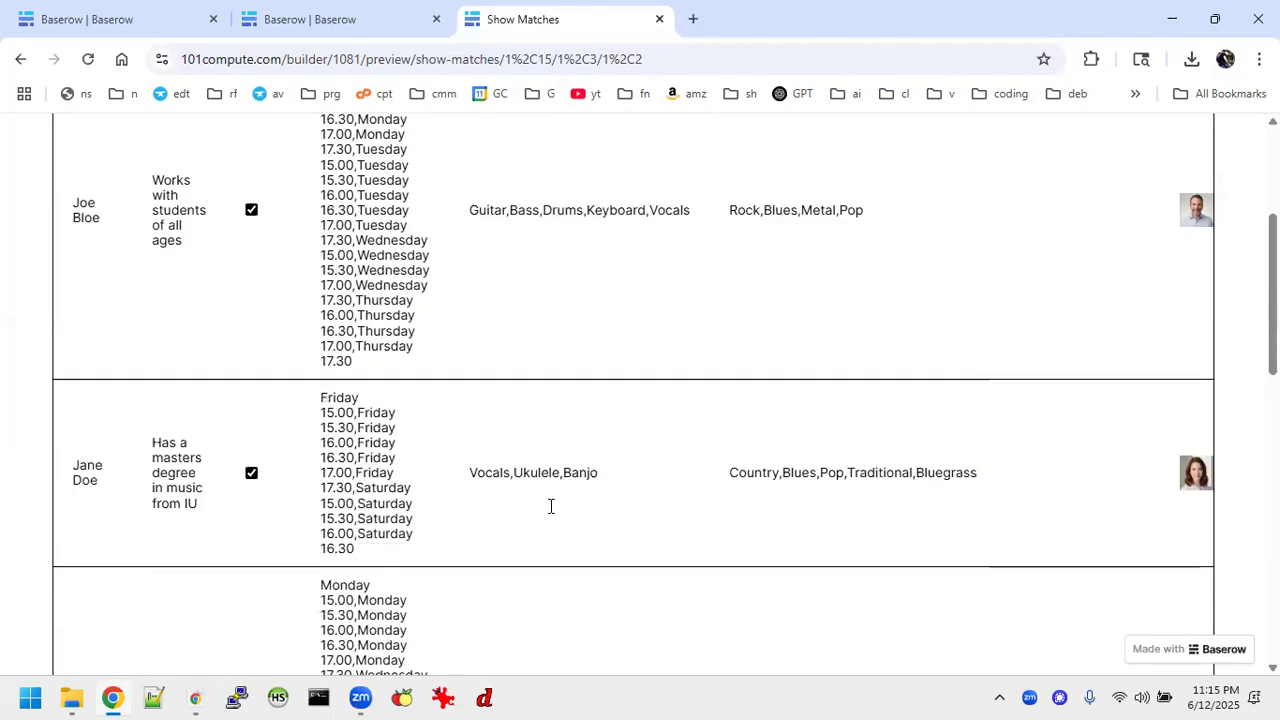
scroll(550, 506, down, 5)
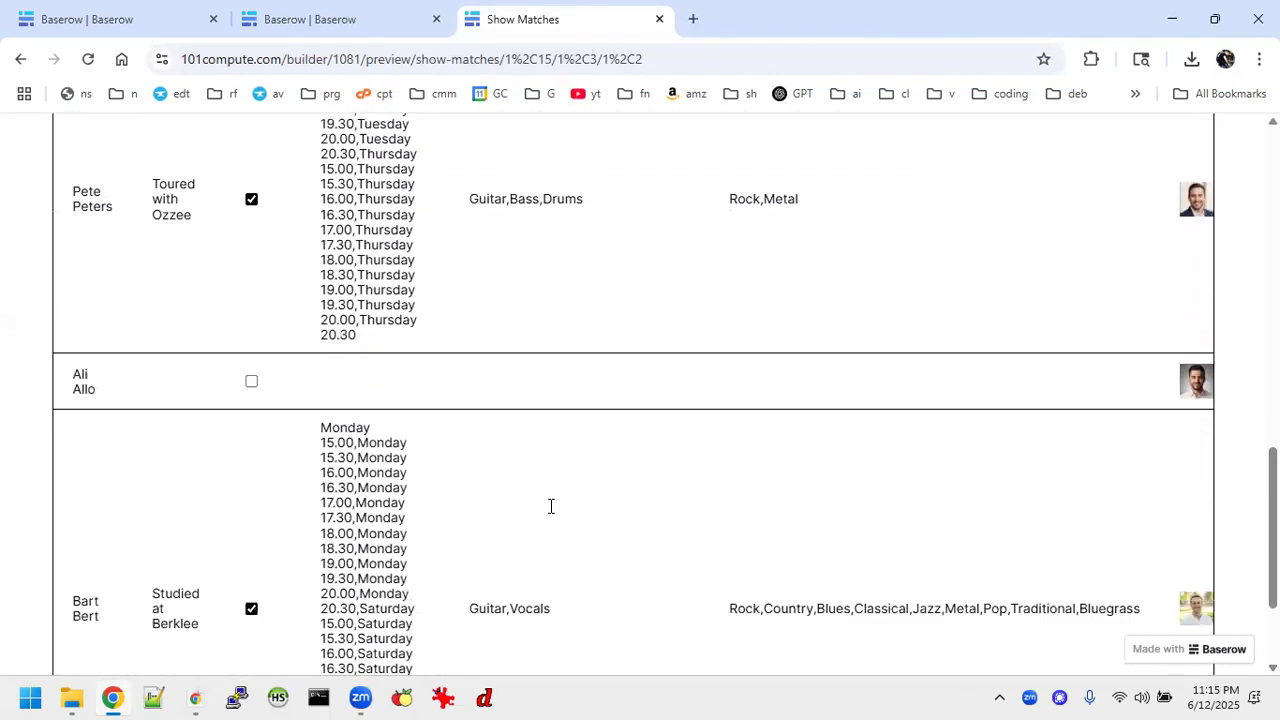
Return to the Schedule form and select Tuesday 15.30, Tuesday 16.00, Wednesday 15.00, Wednesday 15.30 and Thursday 19.00 as the time slots.
scroll(549, 507, up, 15)
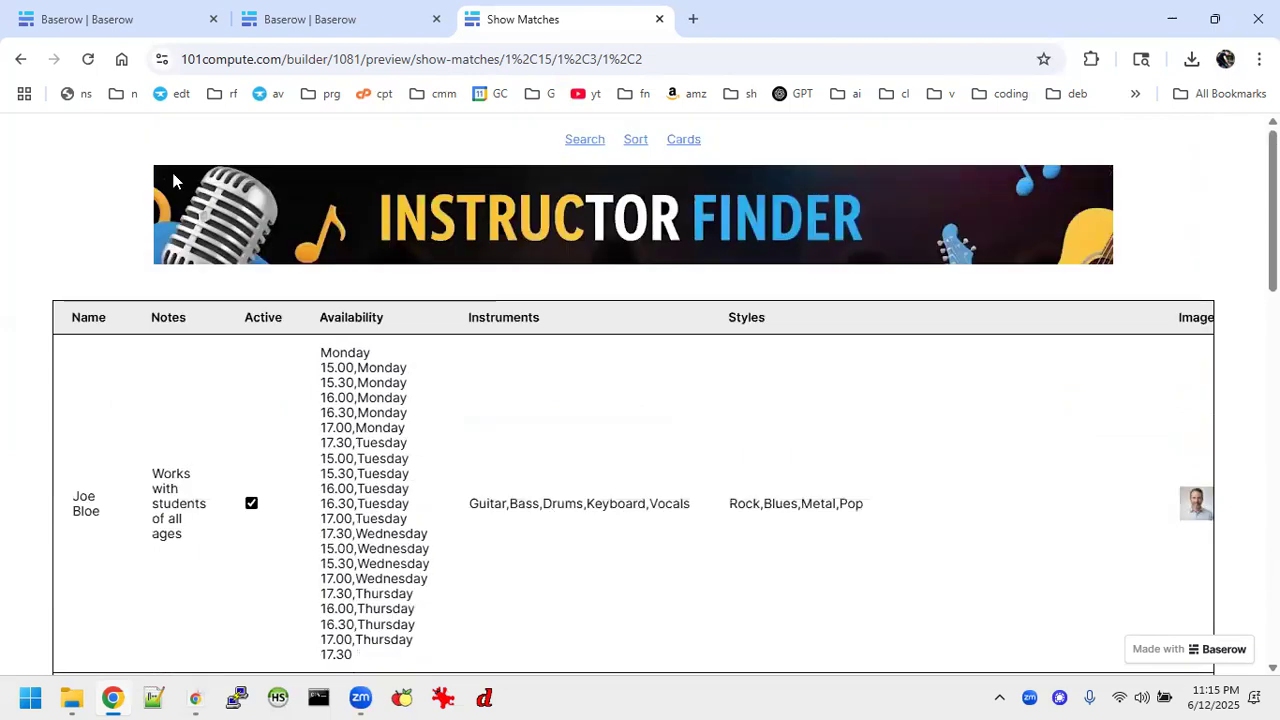
click(20, 59)
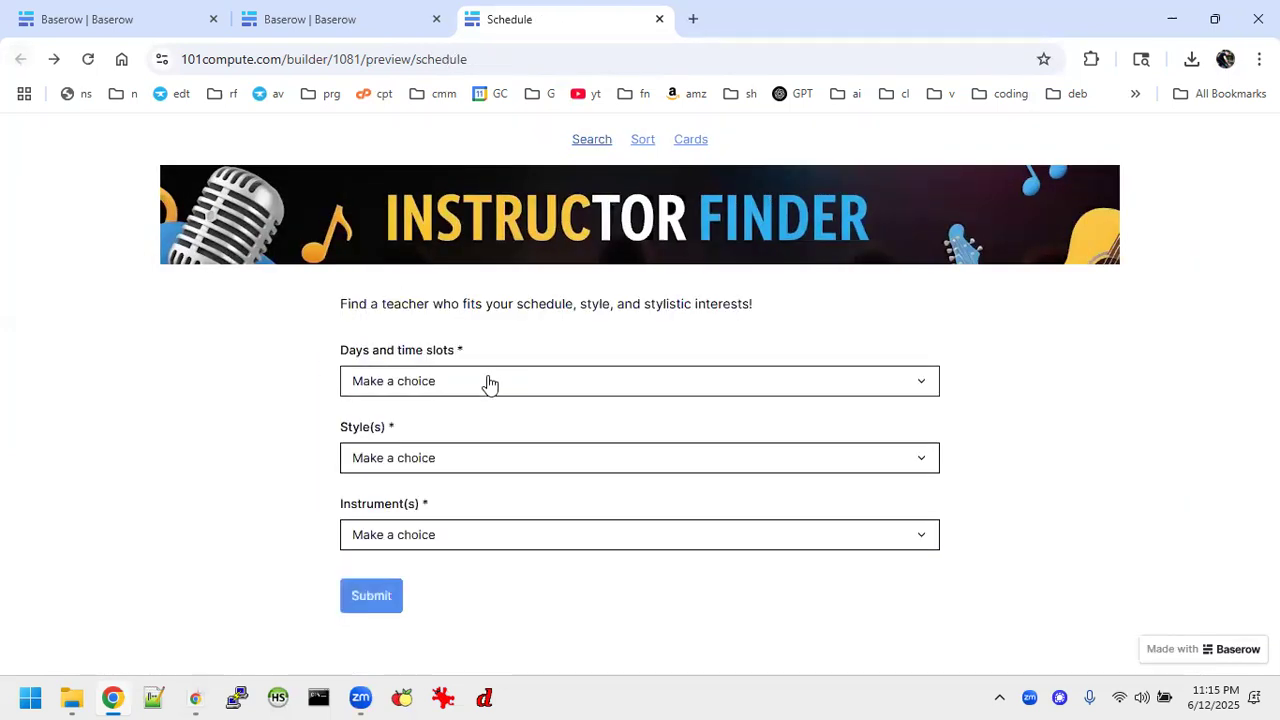
click(489, 383)
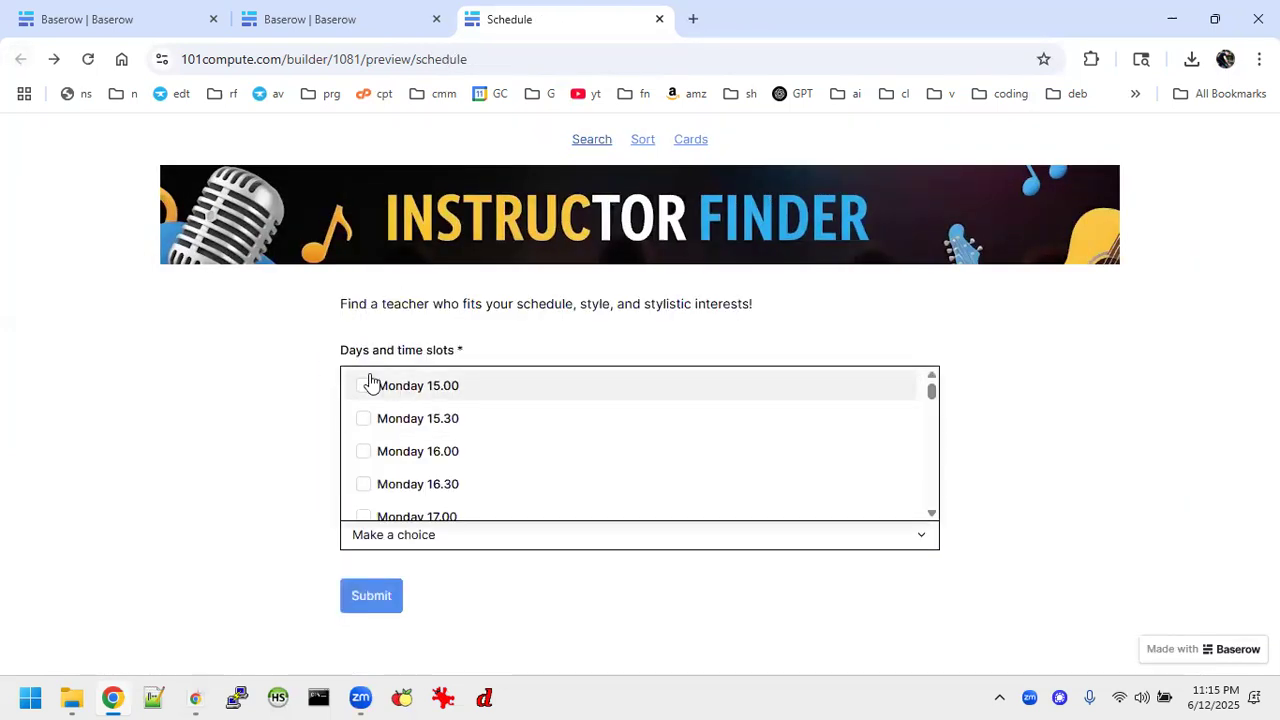
scroll(420, 455, down, 15)
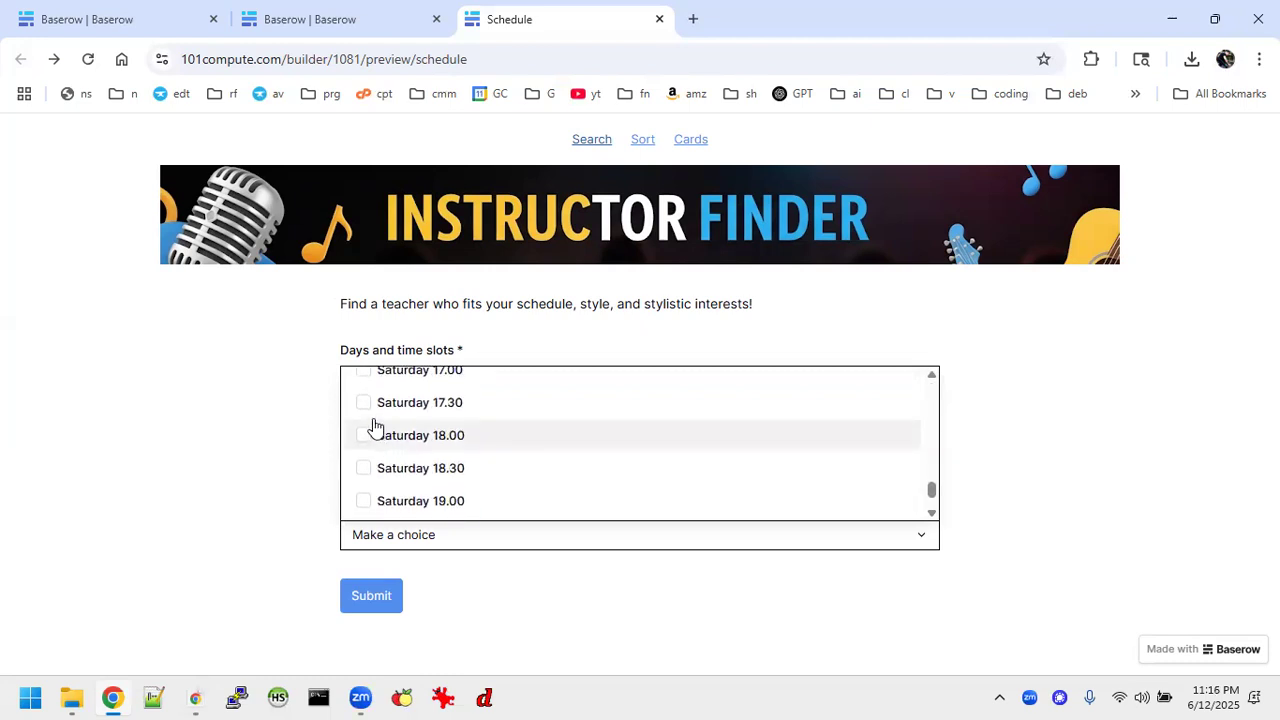
scroll(380, 402, up, 6)
click(357, 406)
scroll(360, 418, up, 5)
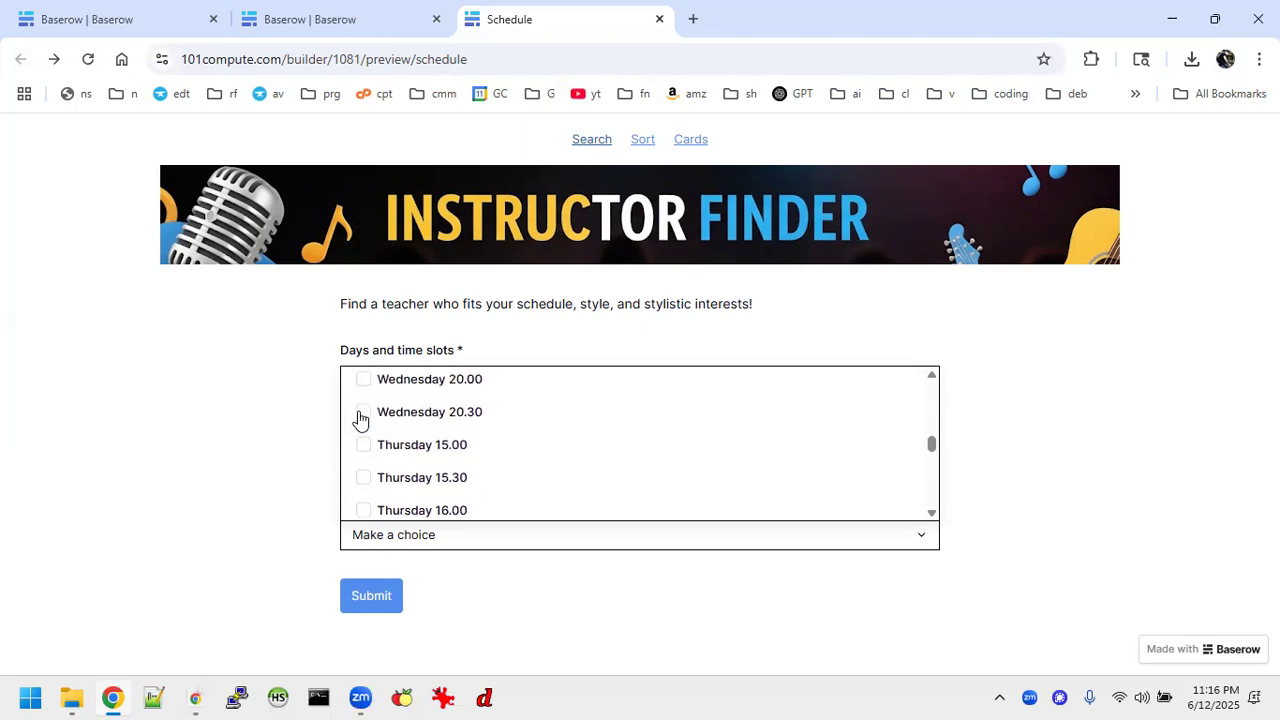
scroll(375, 430, up, 5)
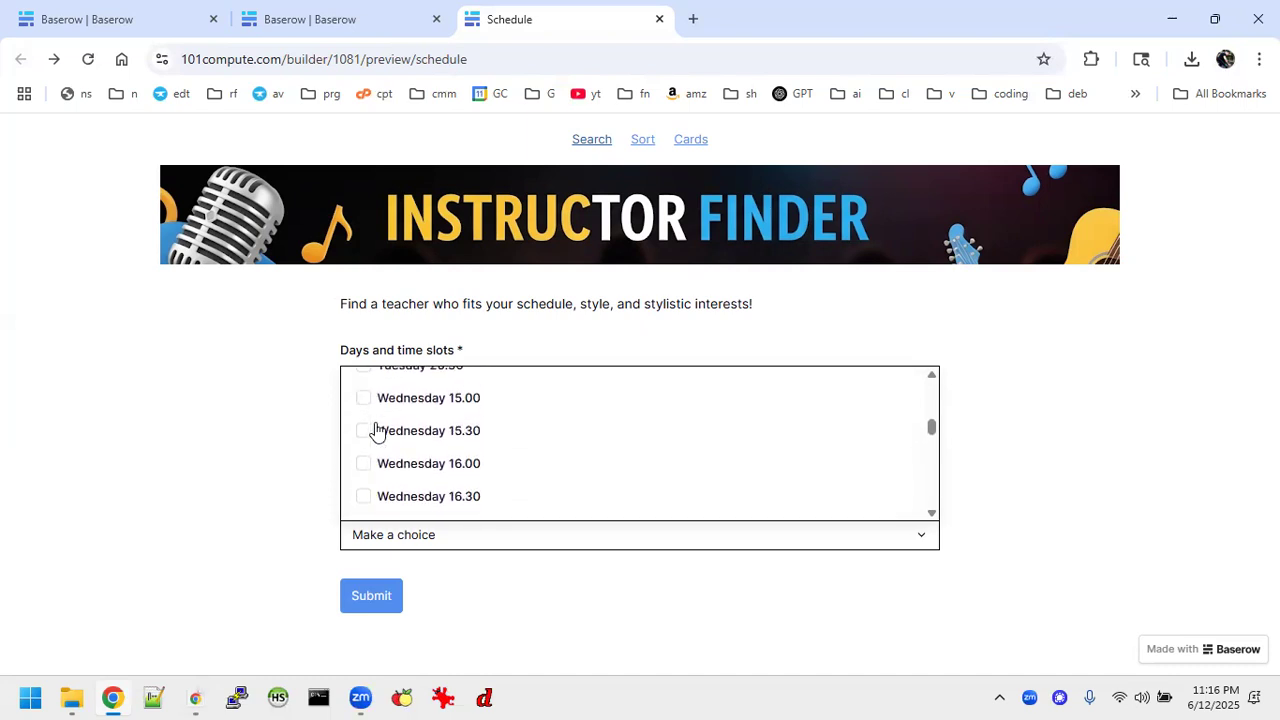
click(363, 456)
click(364, 489)
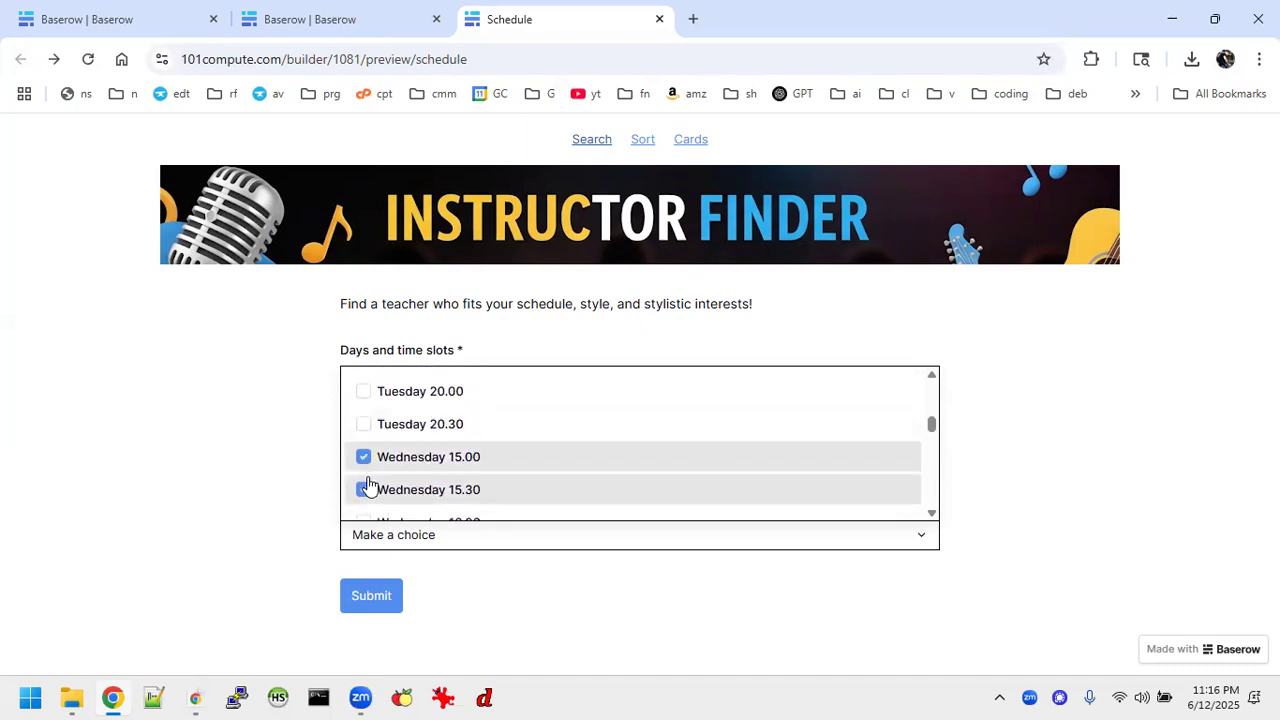
scroll(446, 429, up, 1)
scroll(446, 429, up, 7)
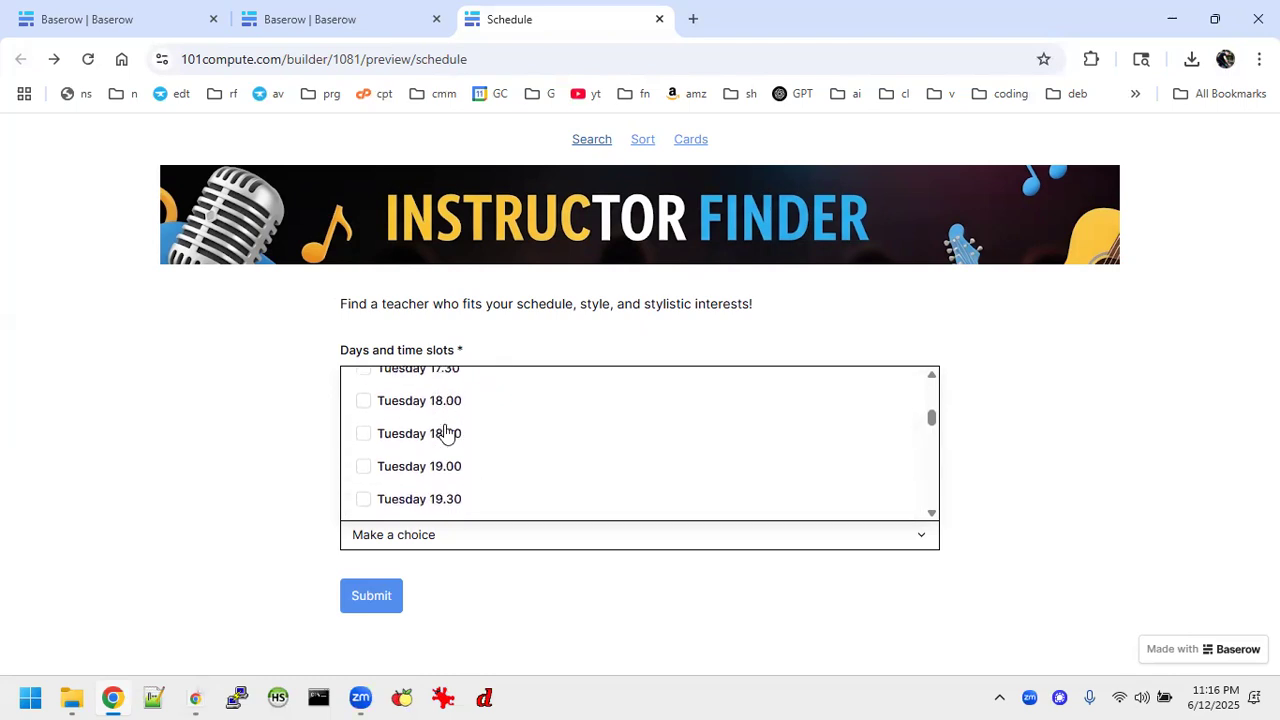
scroll(373, 403, up, 1)
click(368, 405)
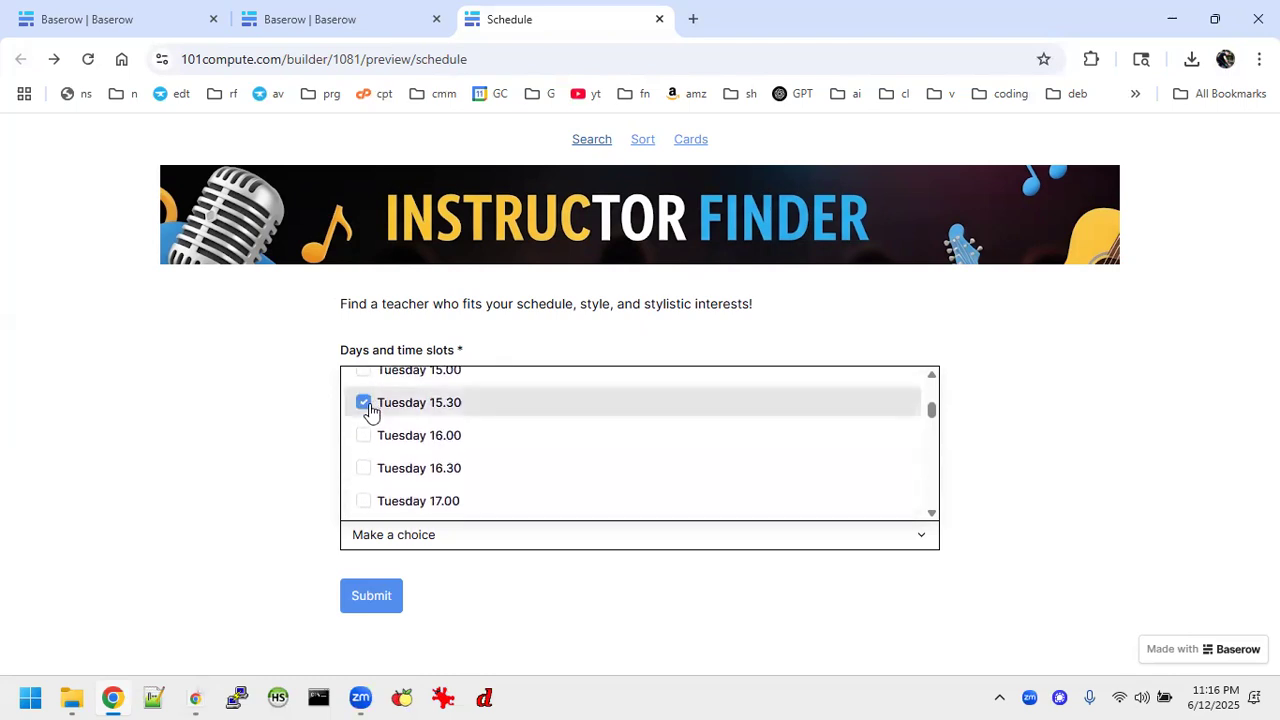
click(366, 437)
click(229, 425)
Choose Classical, Traditional and Bluegrass as the styles and Vocals as the instrument.
click(445, 460)
click(390, 563)
scroll(390, 560, down, 3)
click(362, 543)
click(370, 575)
click(272, 558)
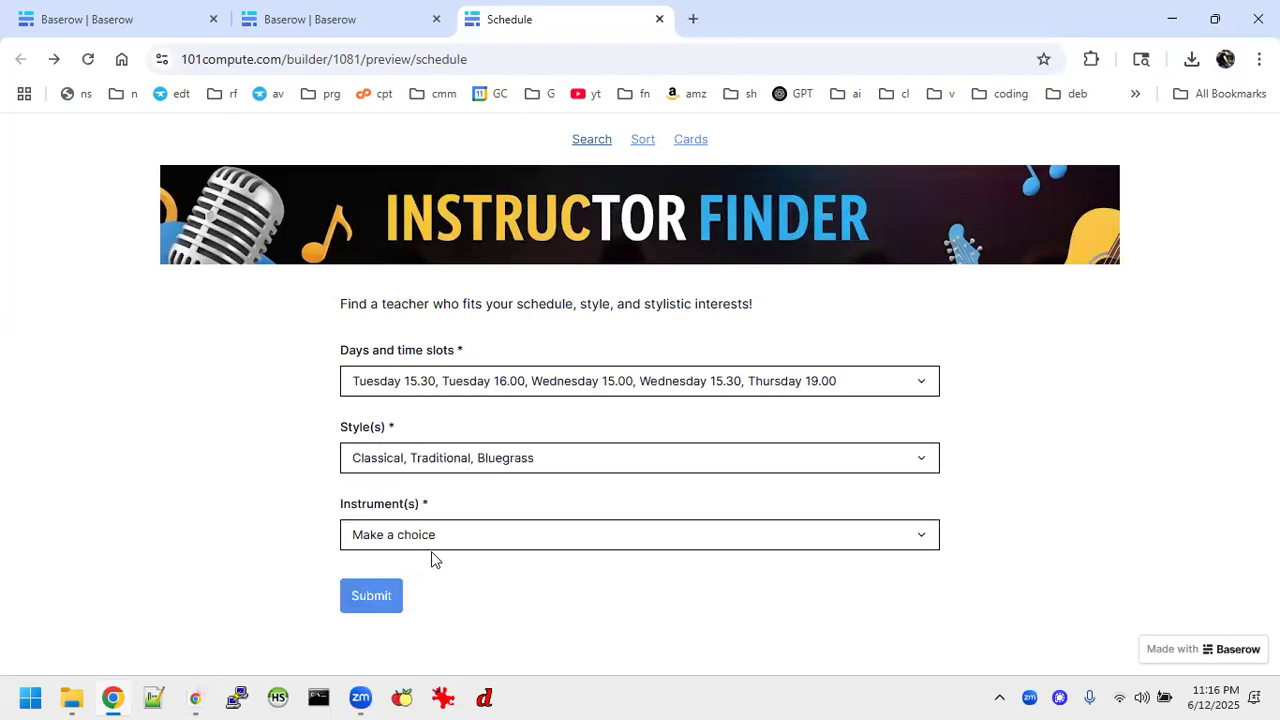
click(447, 530)
scroll(430, 573, down, 2)
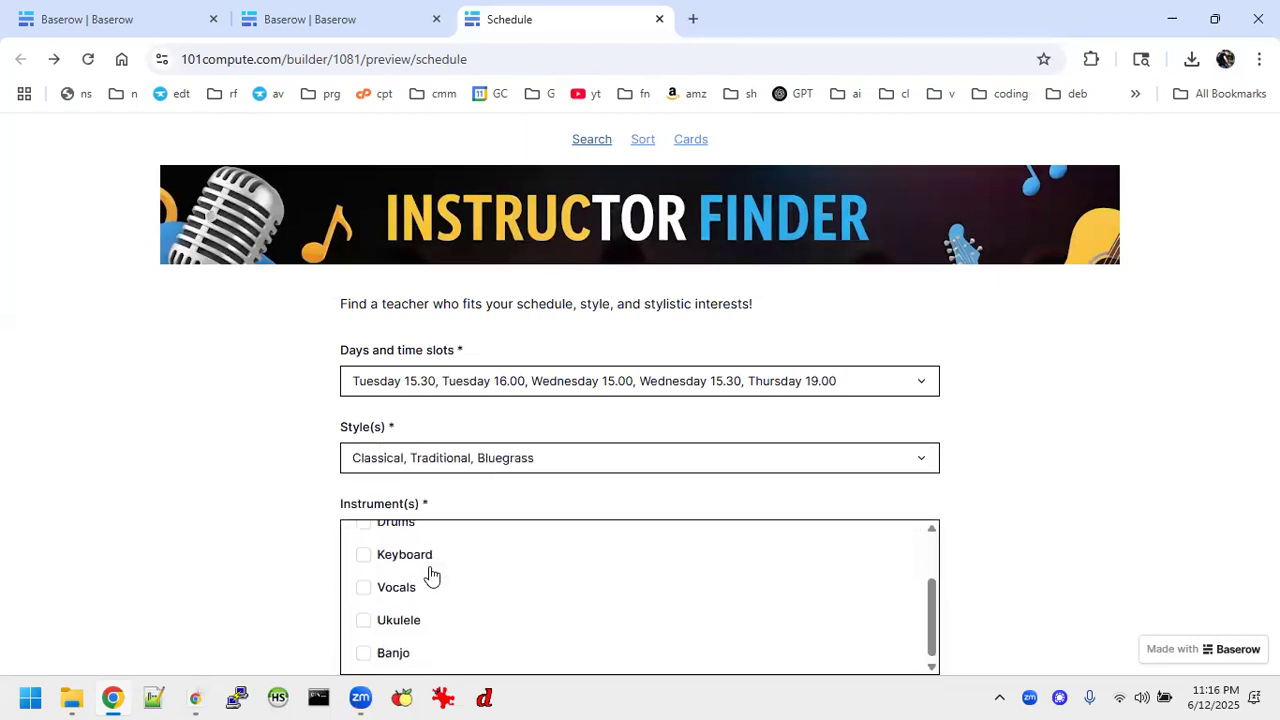
click(364, 590)
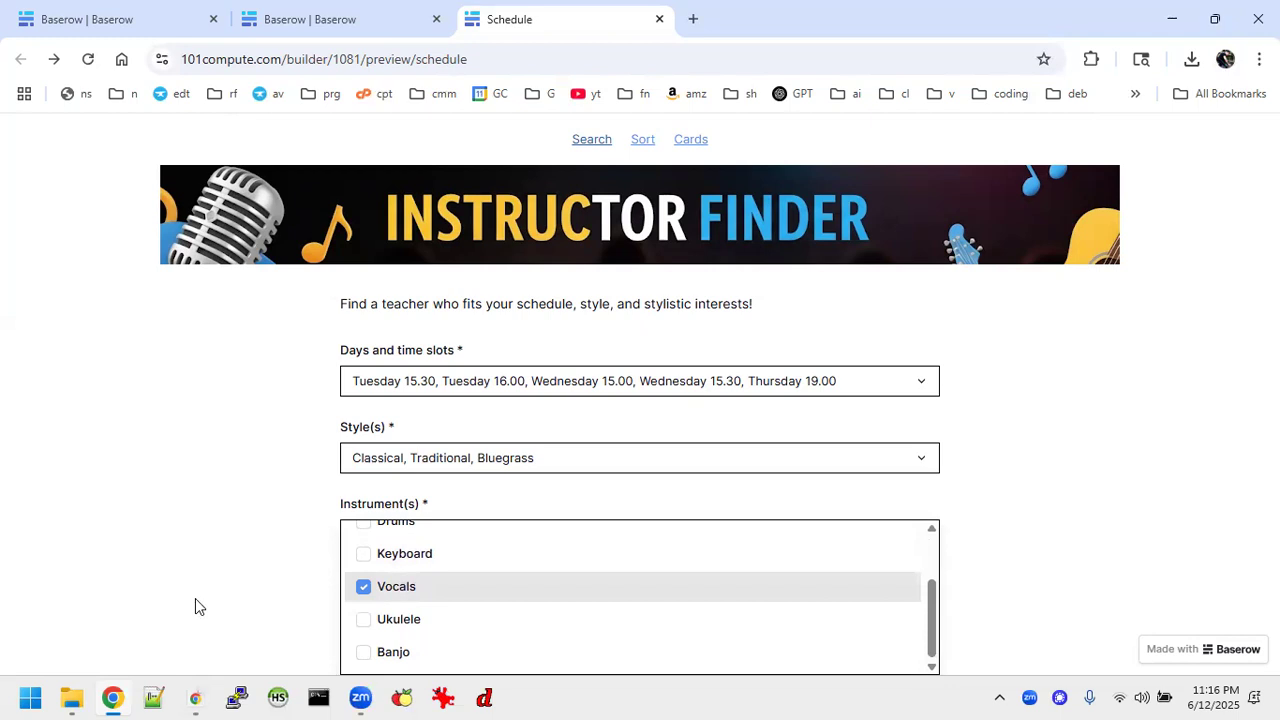
click(195, 598)
Submit the form and compare each teacher listed on Show Matches with the chosen slots, styles and instrument.
click(352, 600)
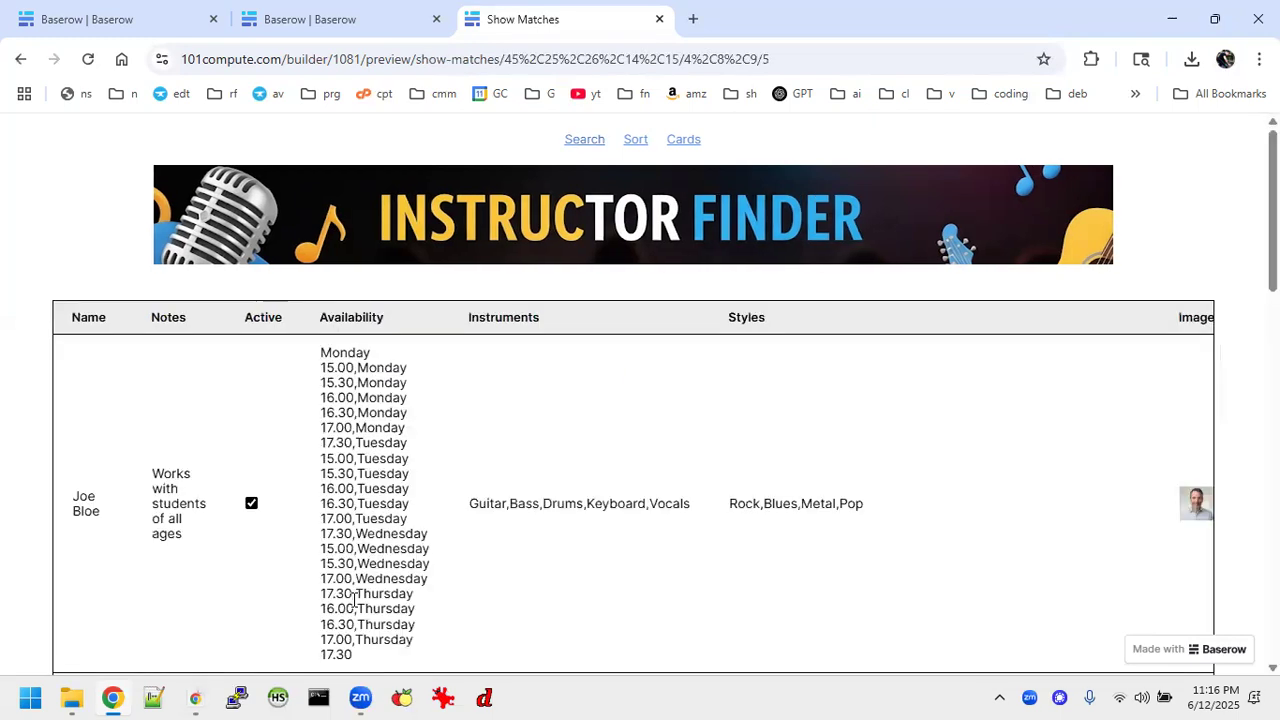
scroll(455, 560, down, 10)
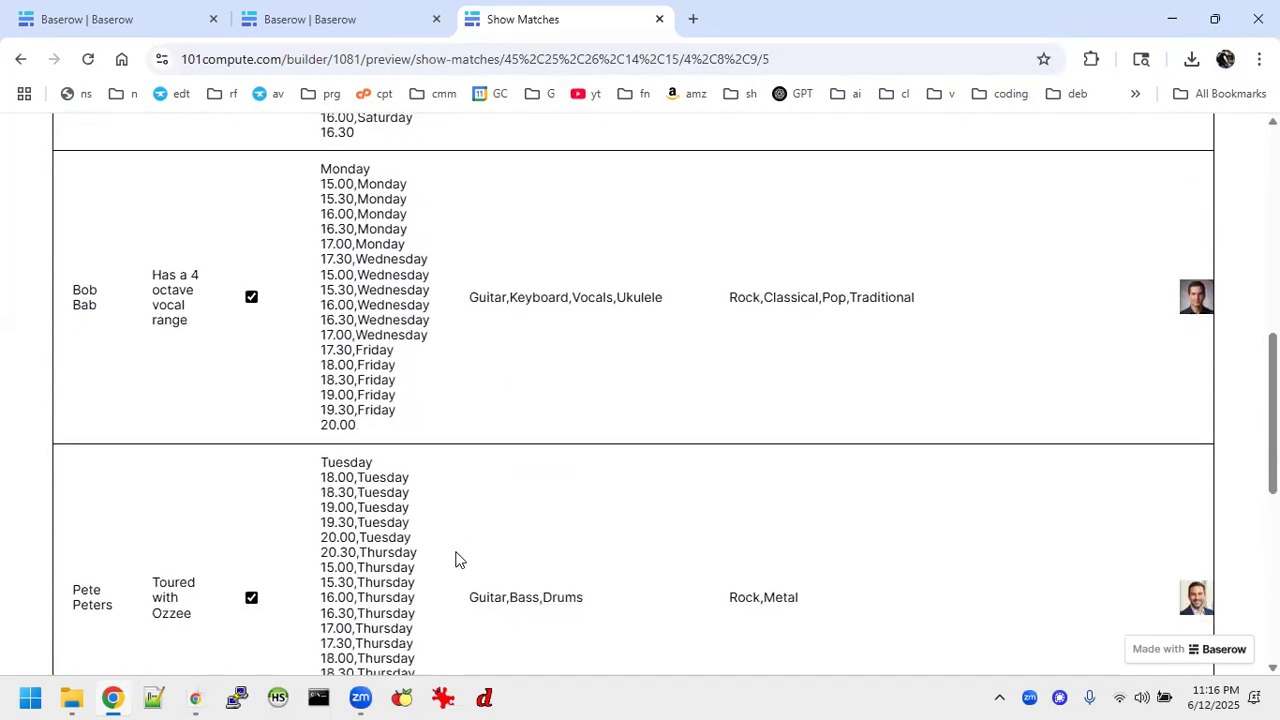
scroll(455, 560, down, 3)
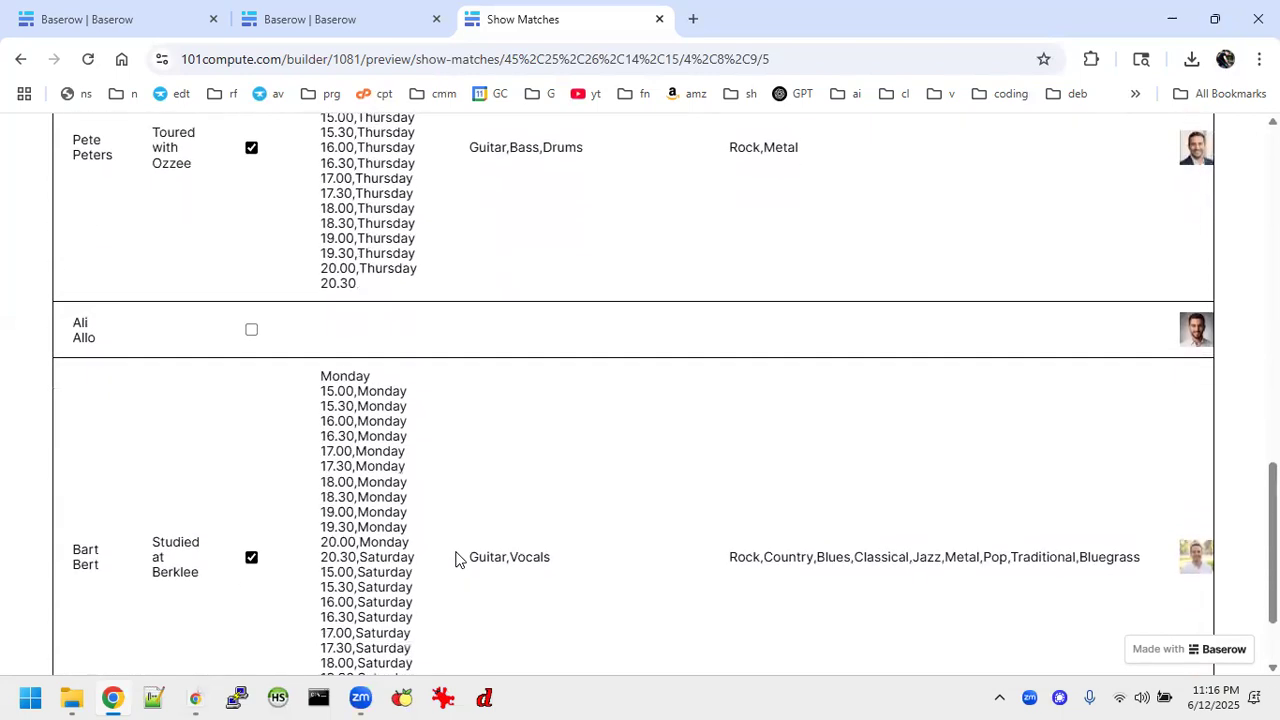
scroll(450, 336, up, 3)
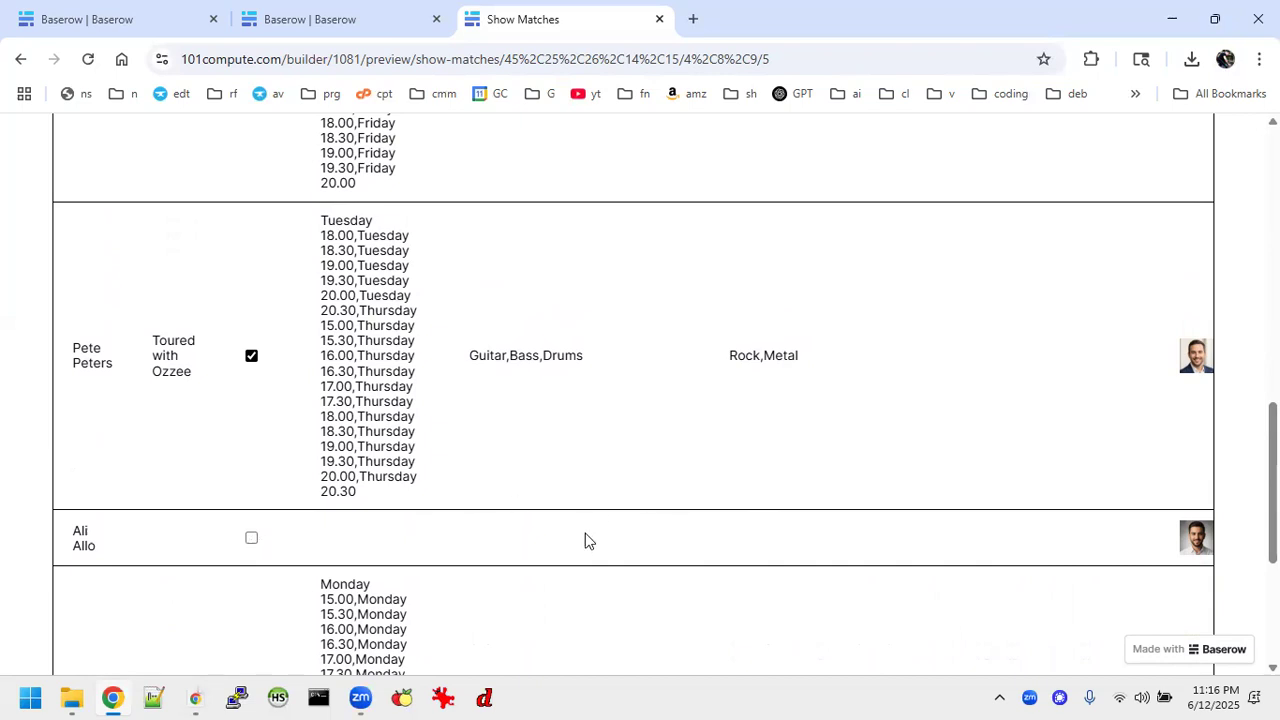
scroll(585, 540, down, 1)
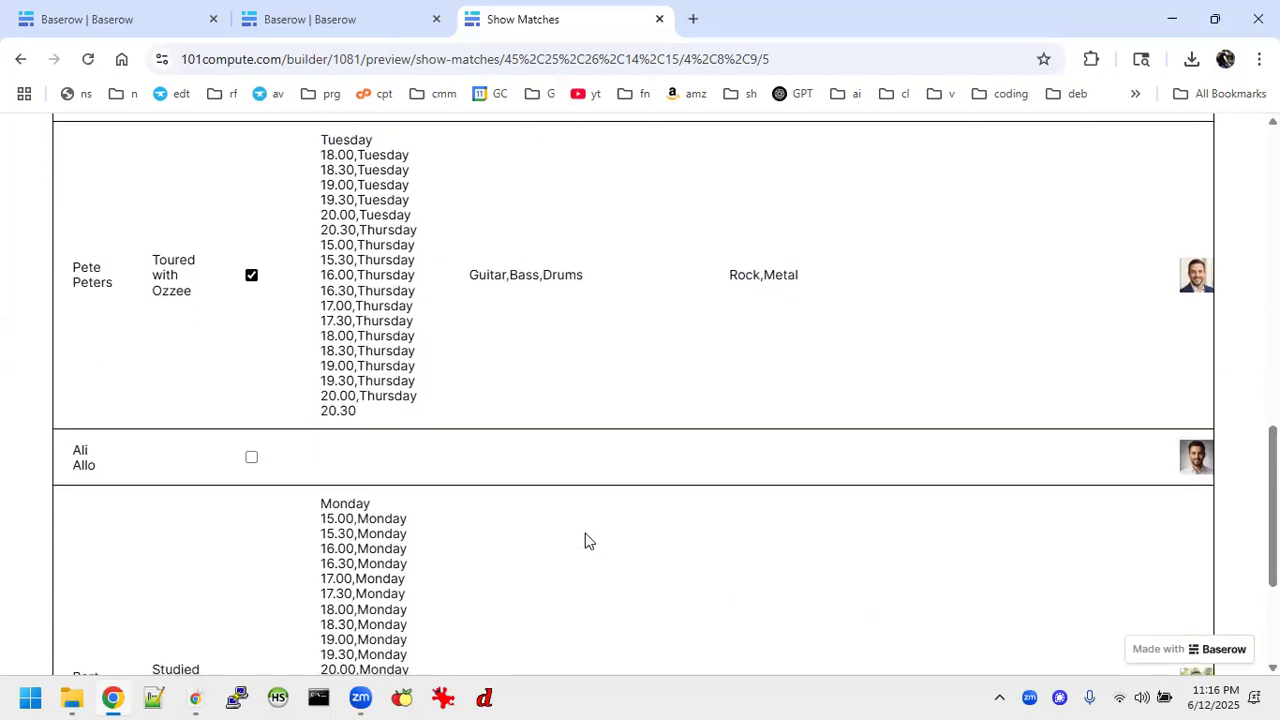
scroll(585, 540, up, 5)
scroll(585, 540, down, 4)
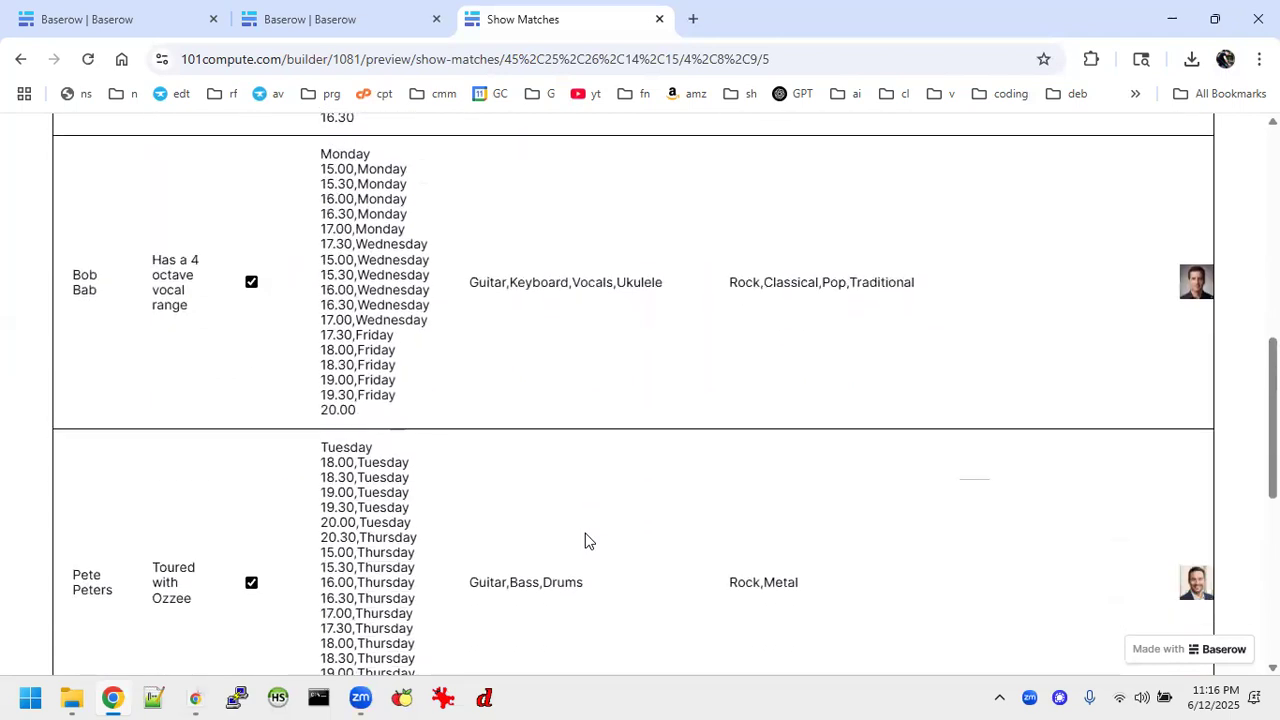
scroll(585, 540, up, 3)
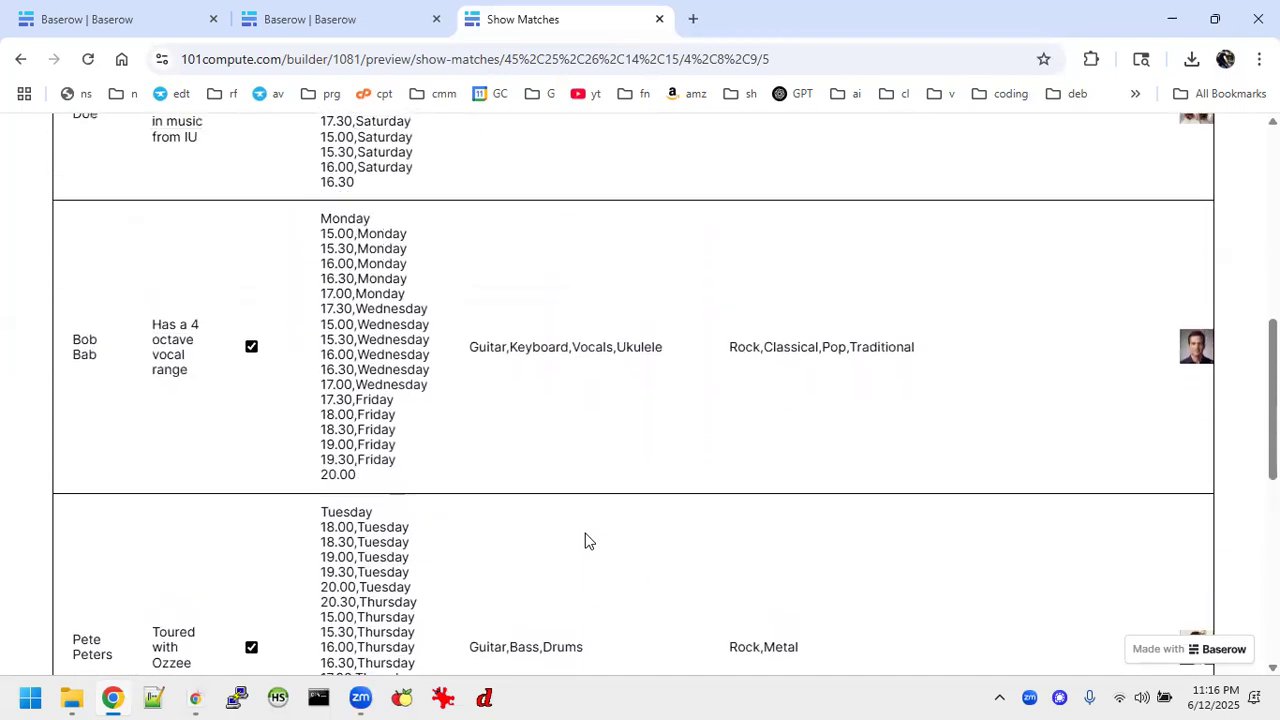
scroll(375, 355, up, 7)
Go back to the Schedule form and select only the Monday 15.00 time slot.
click(20, 59)
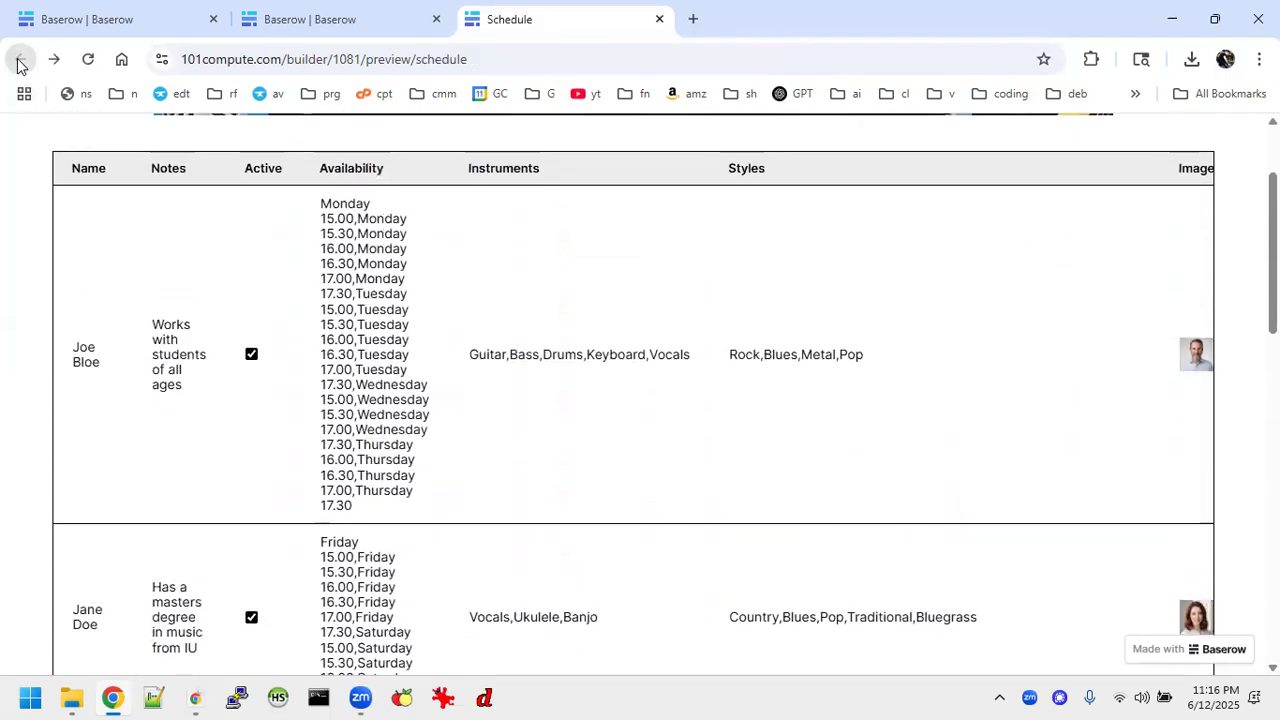
click(430, 383)
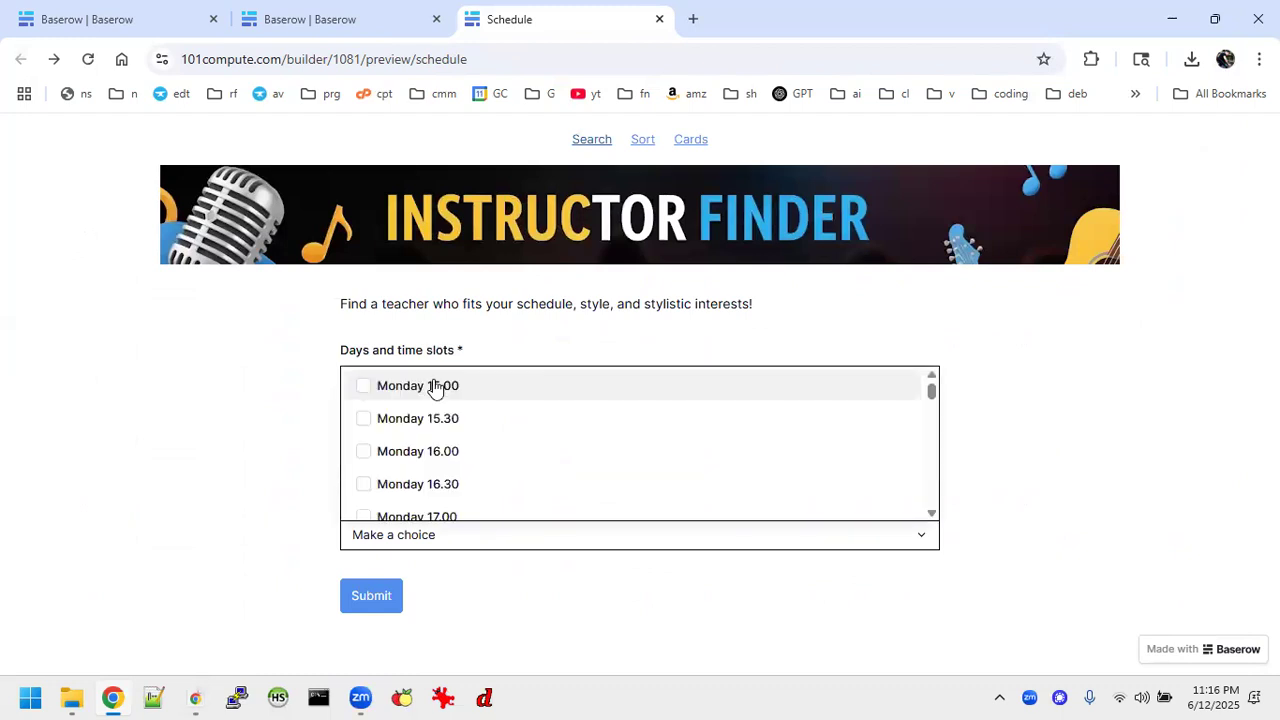
click(429, 390)
click(210, 503)
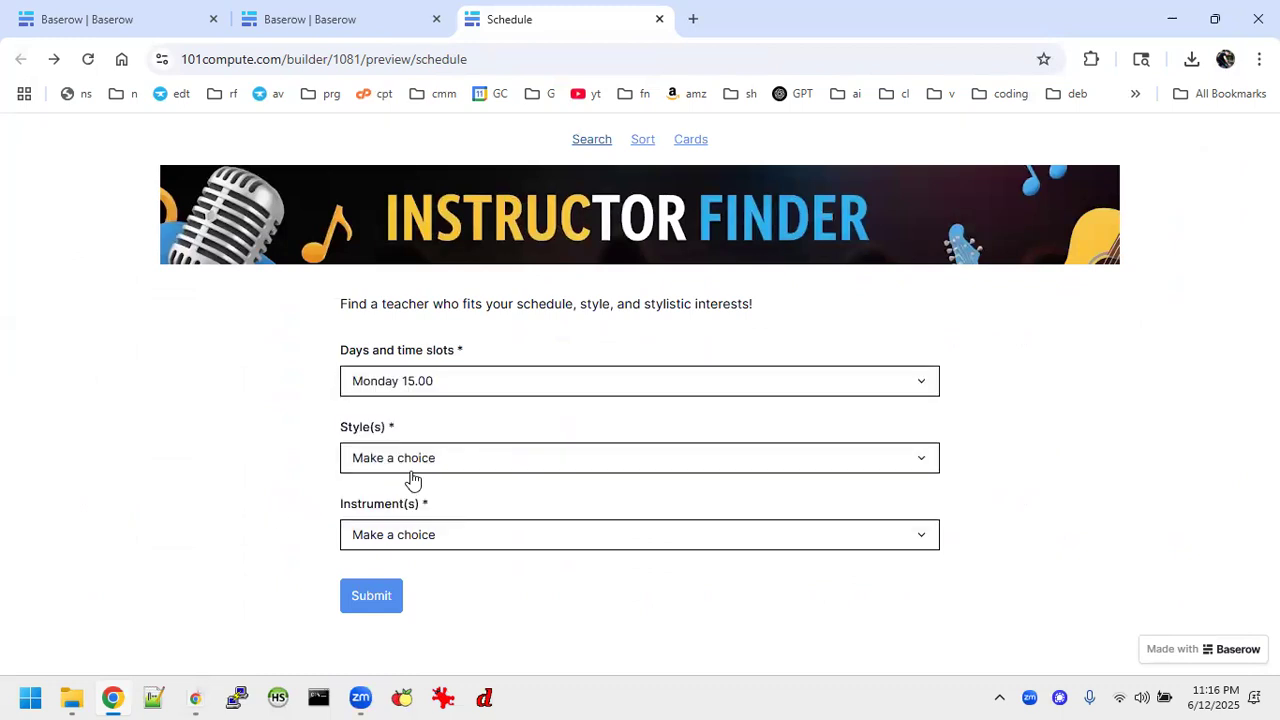
Set the style to Jazz and the instrument to Keyboard.
click(424, 465)
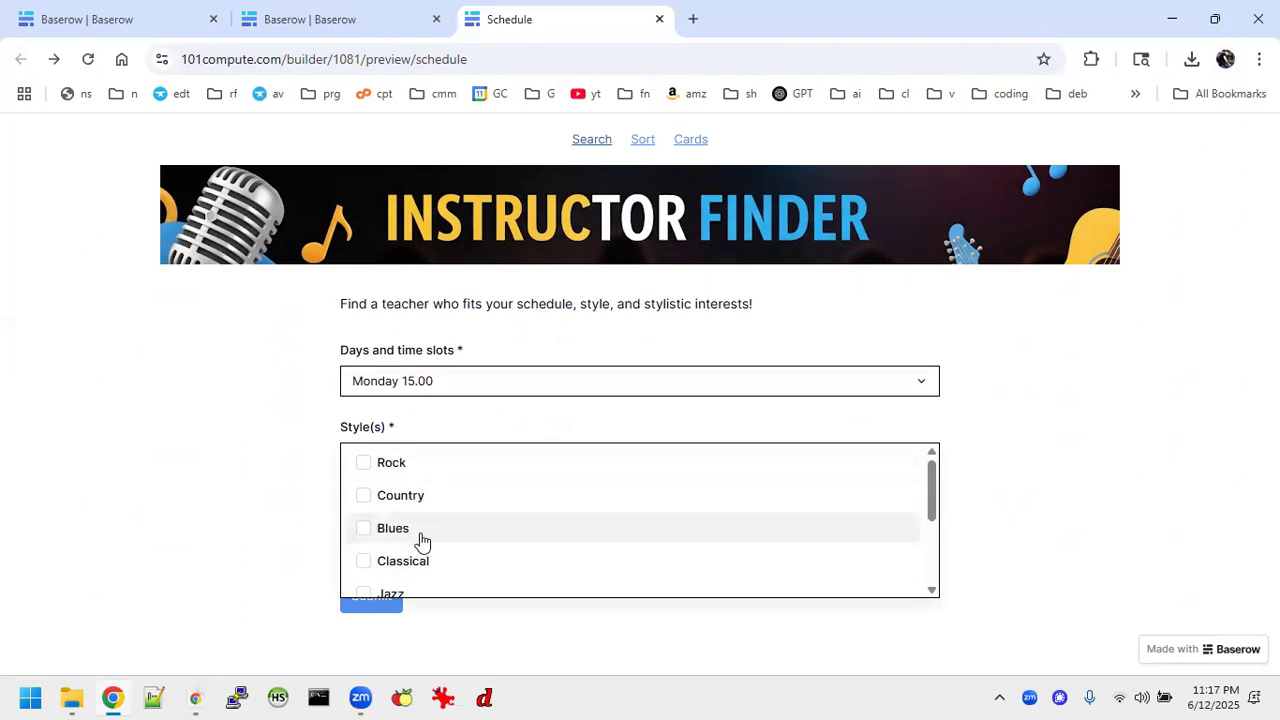
click(398, 595)
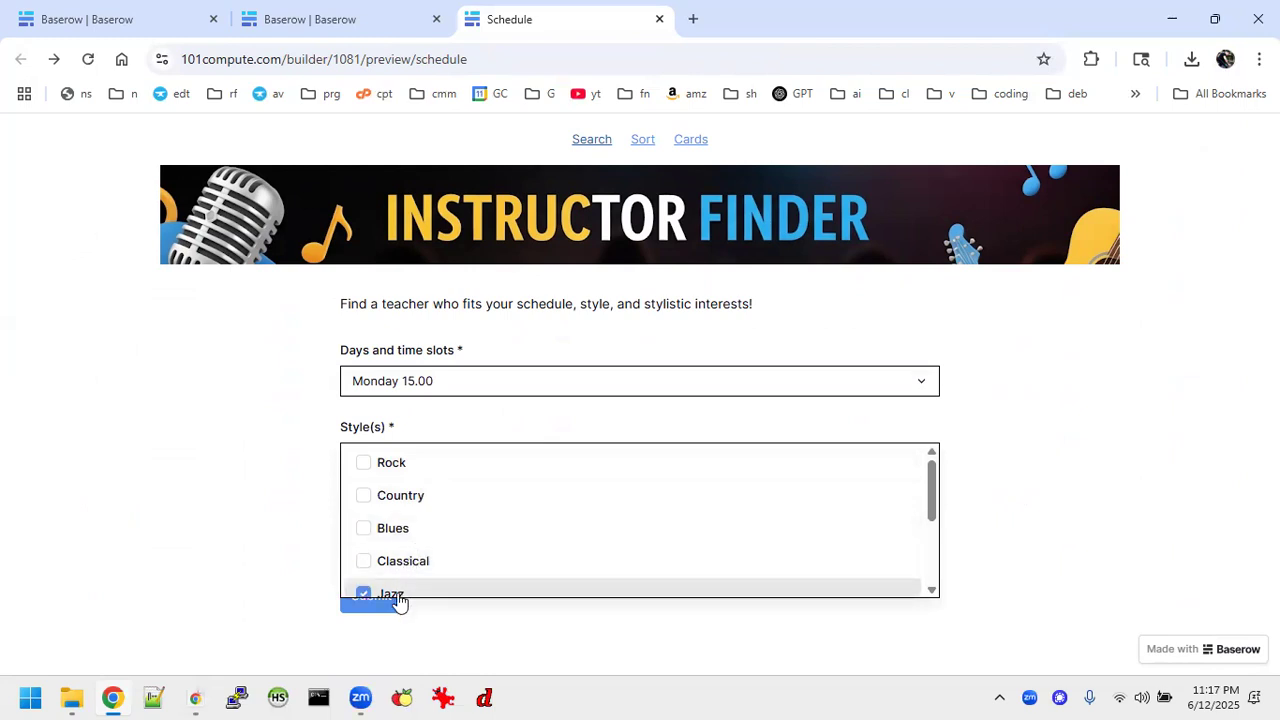
click(268, 566)
click(398, 543)
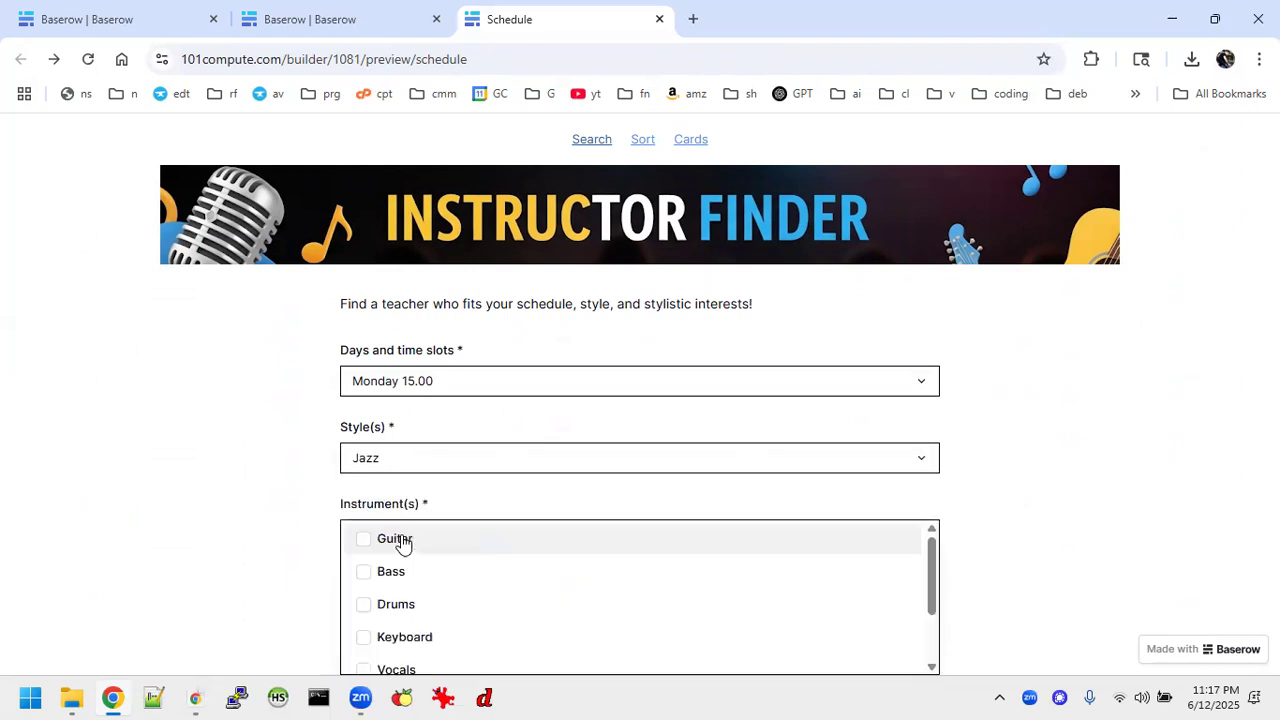
click(393, 637)
click(253, 615)
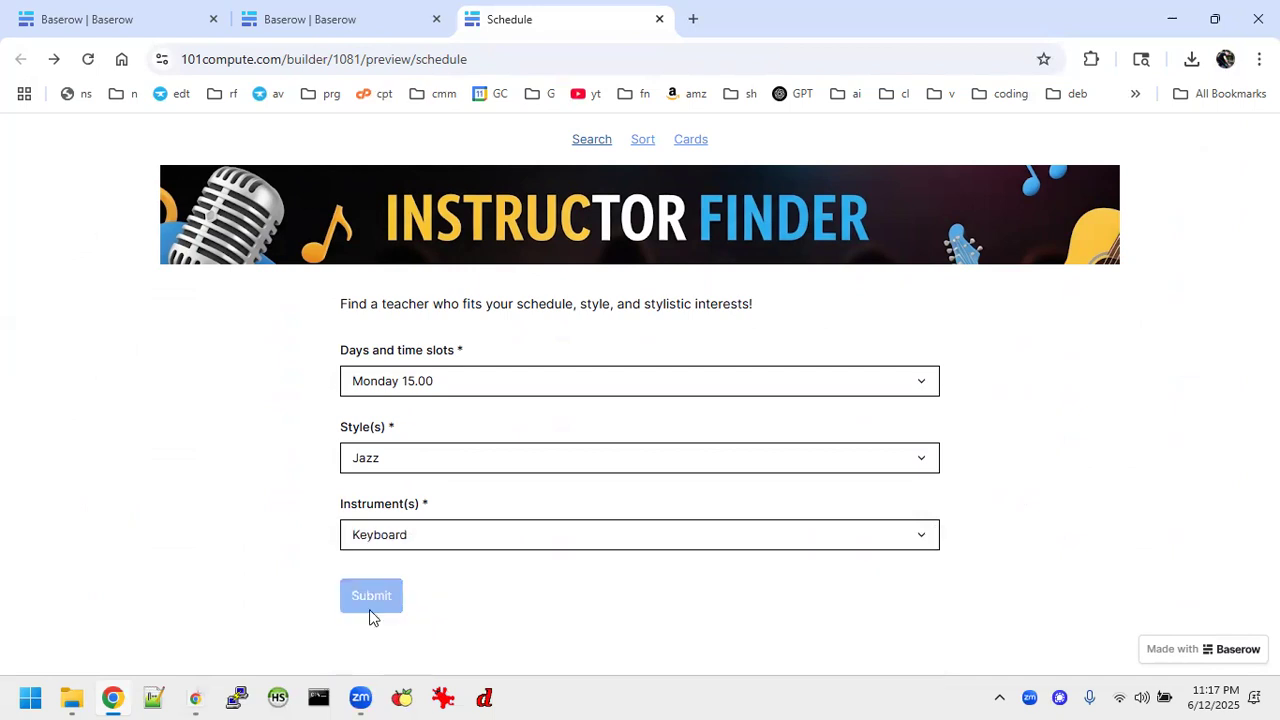
Submit the Monday 15.00 request and examine the listed teachers' instruments and styles on Show Matches.
click(369, 600)
scroll(511, 571, down, 20)
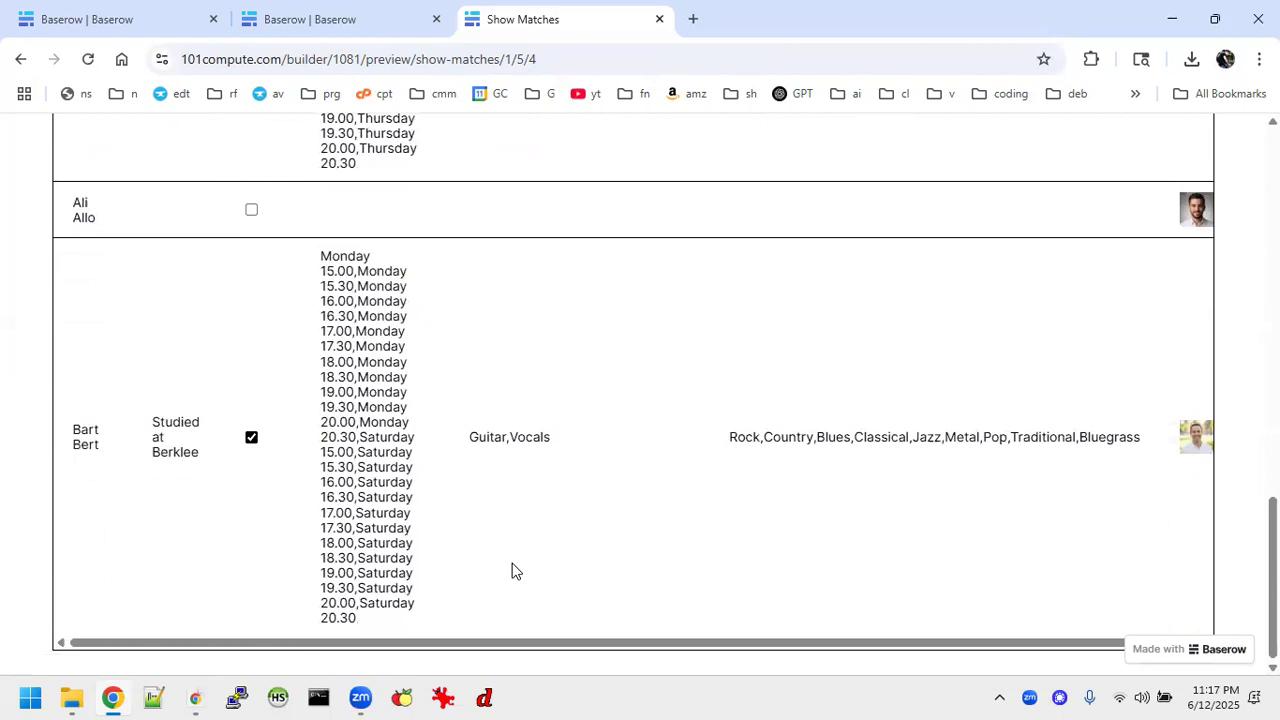
scroll(513, 570, up, 3)
scroll(512, 569, up, 1)
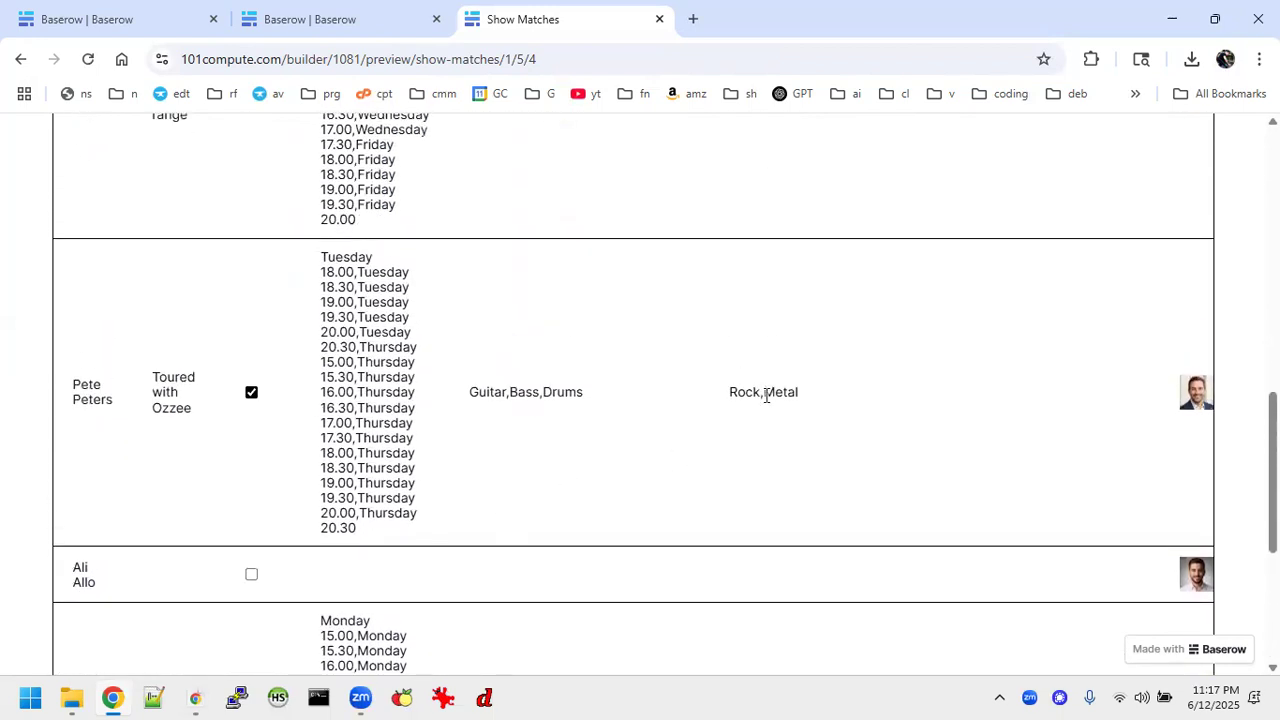
drag(728, 397, 795, 386)
scroll(761, 316, up, 4)
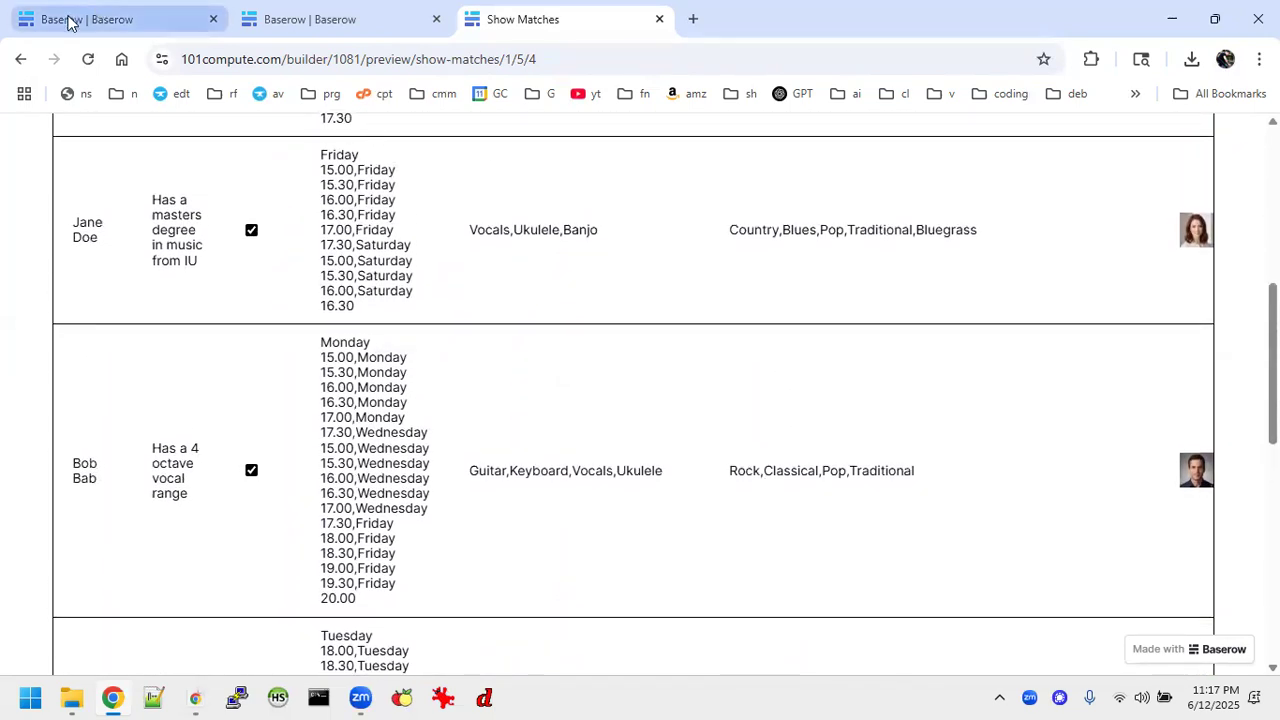
Leave the matches and view the Sort and Cards pages of the preview, ending on the Search page.
click(20, 59)
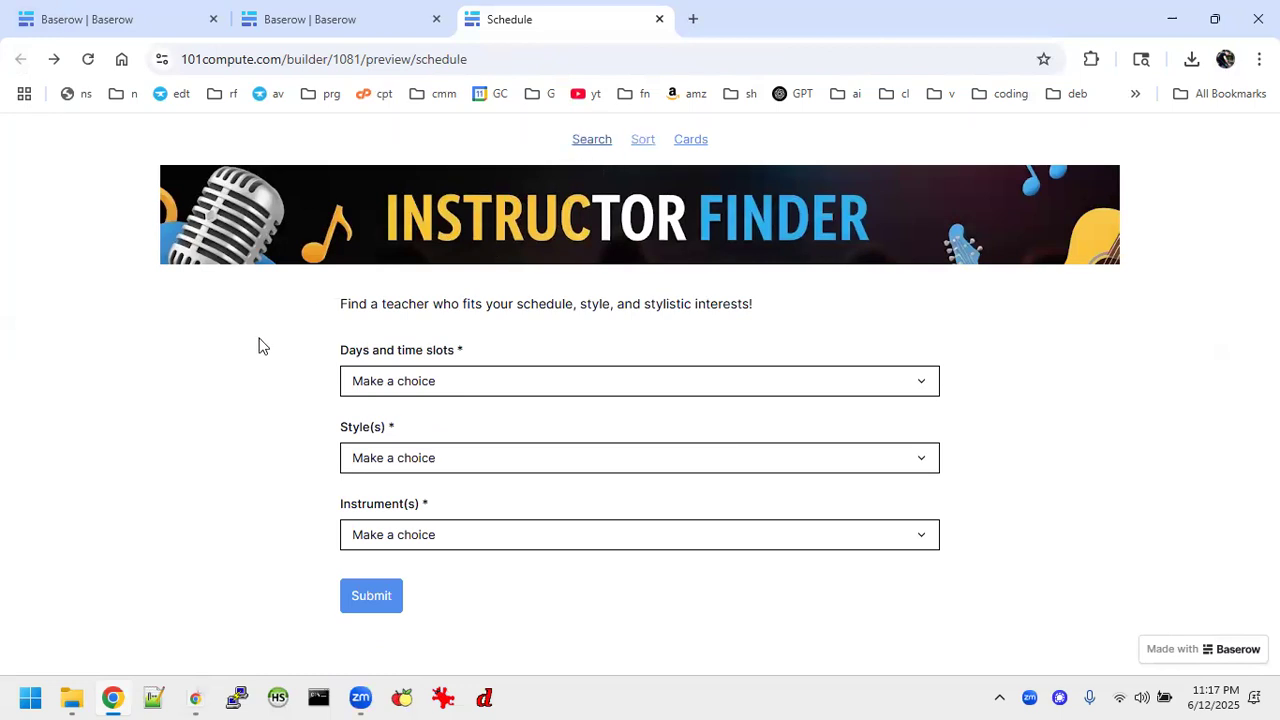
click(643, 148)
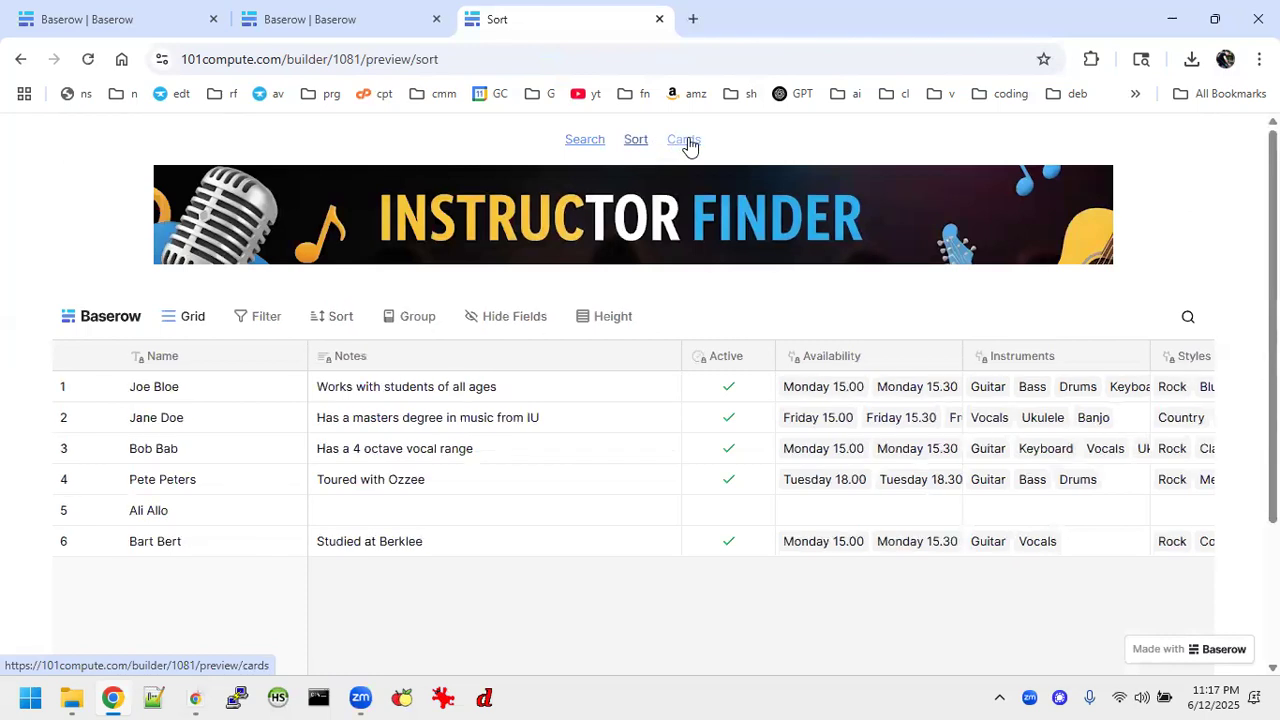
click(688, 146)
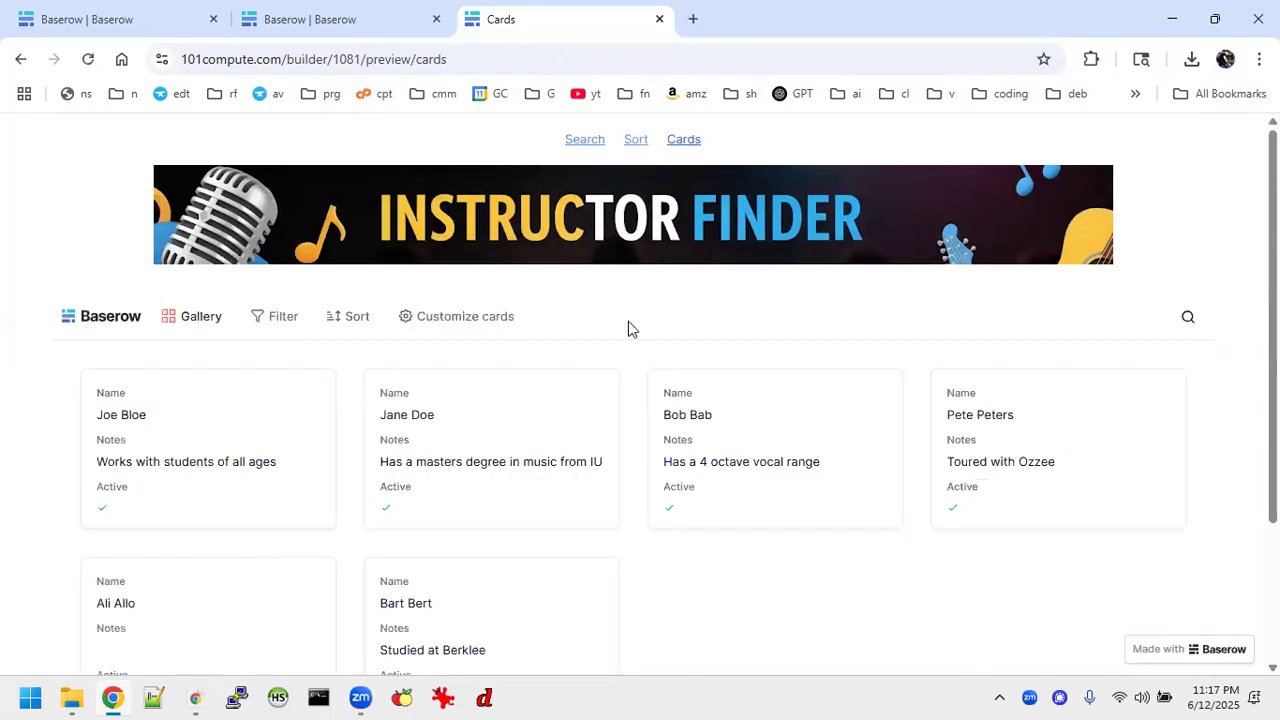
click(584, 141)
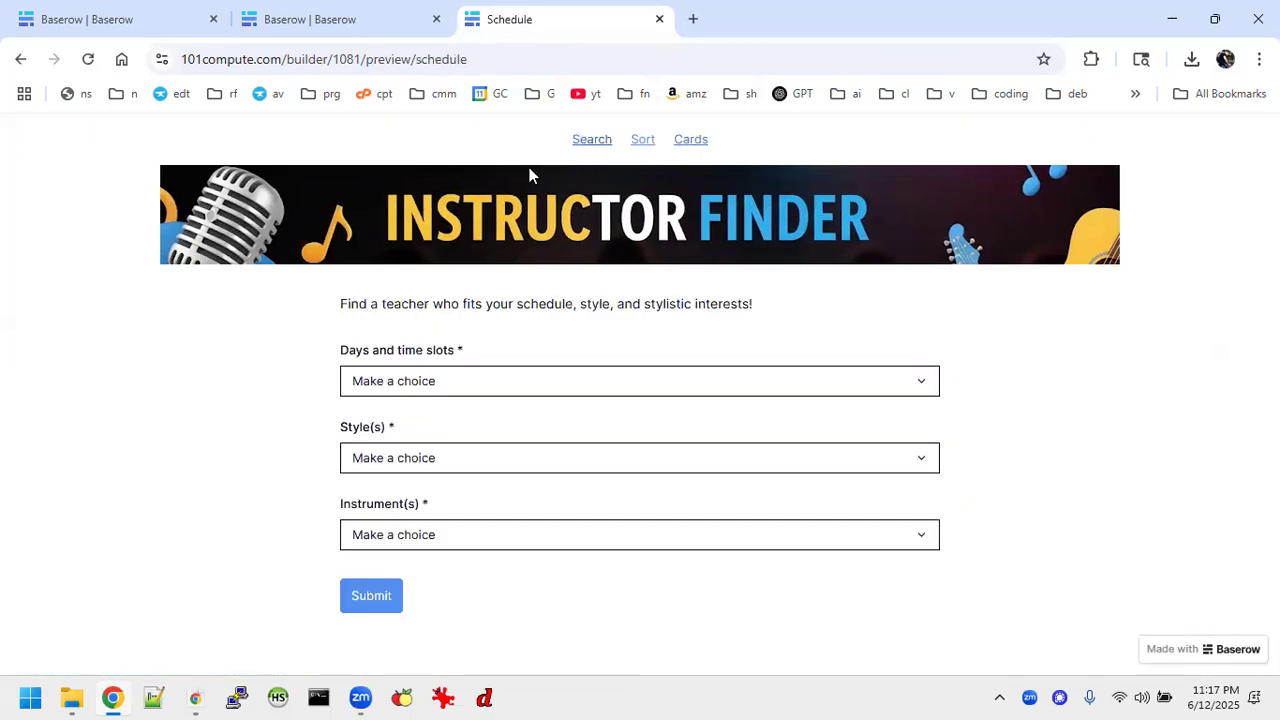
Switch to the page builder and review the slots, styles and instruments parameters of the form's submit action.
click(318, 22)
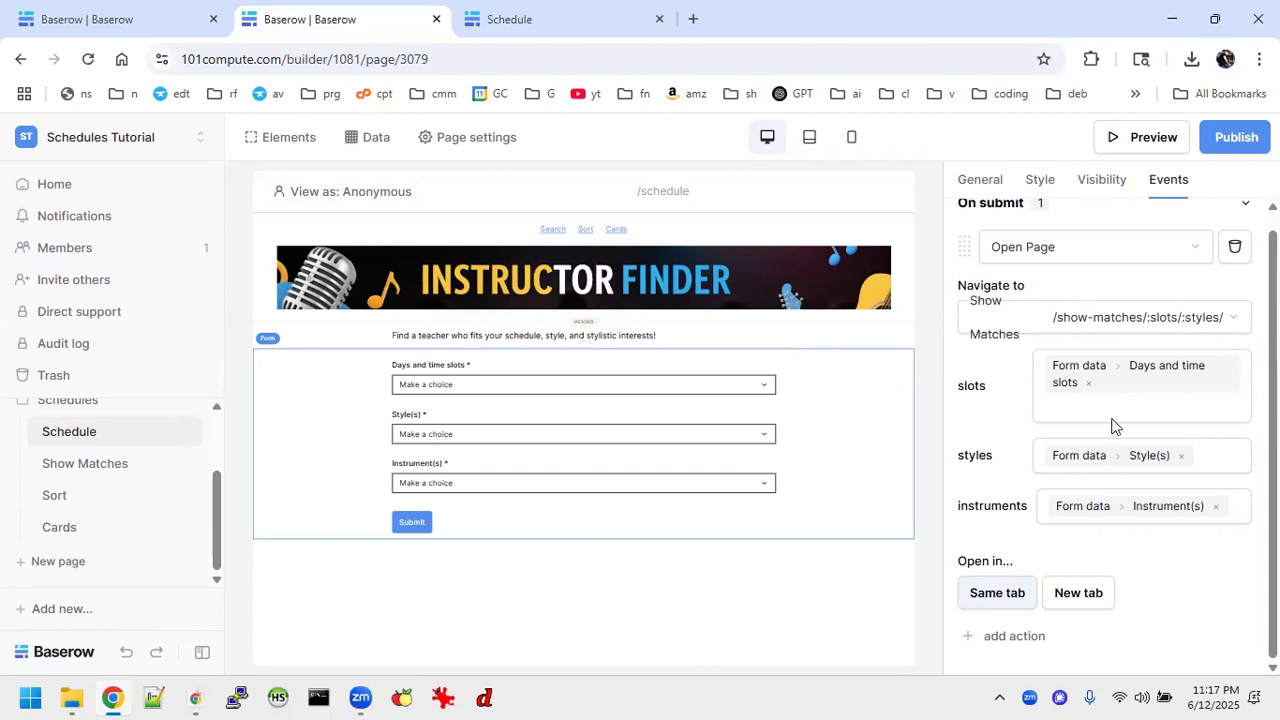
scroll(1115, 425, up, 1)
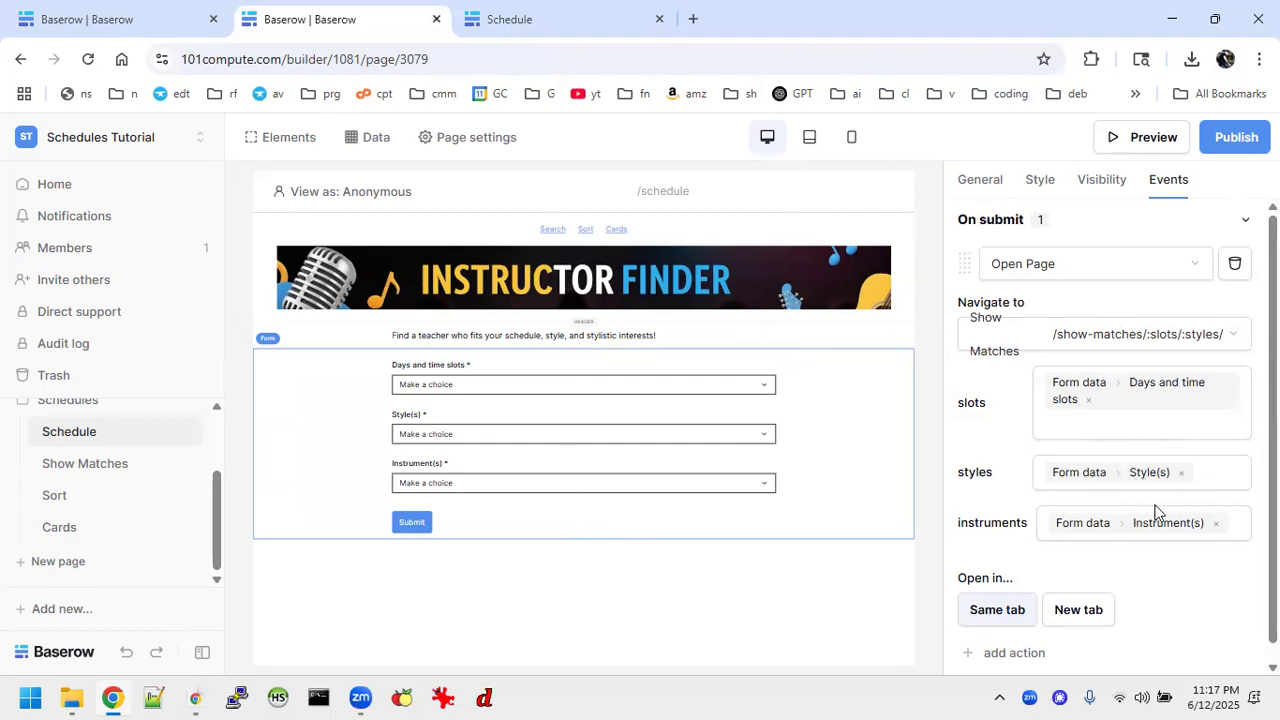
Edit the Show Matches page's Teachers data source so that its Availability filter uses the slots parameter.
click(110, 463)
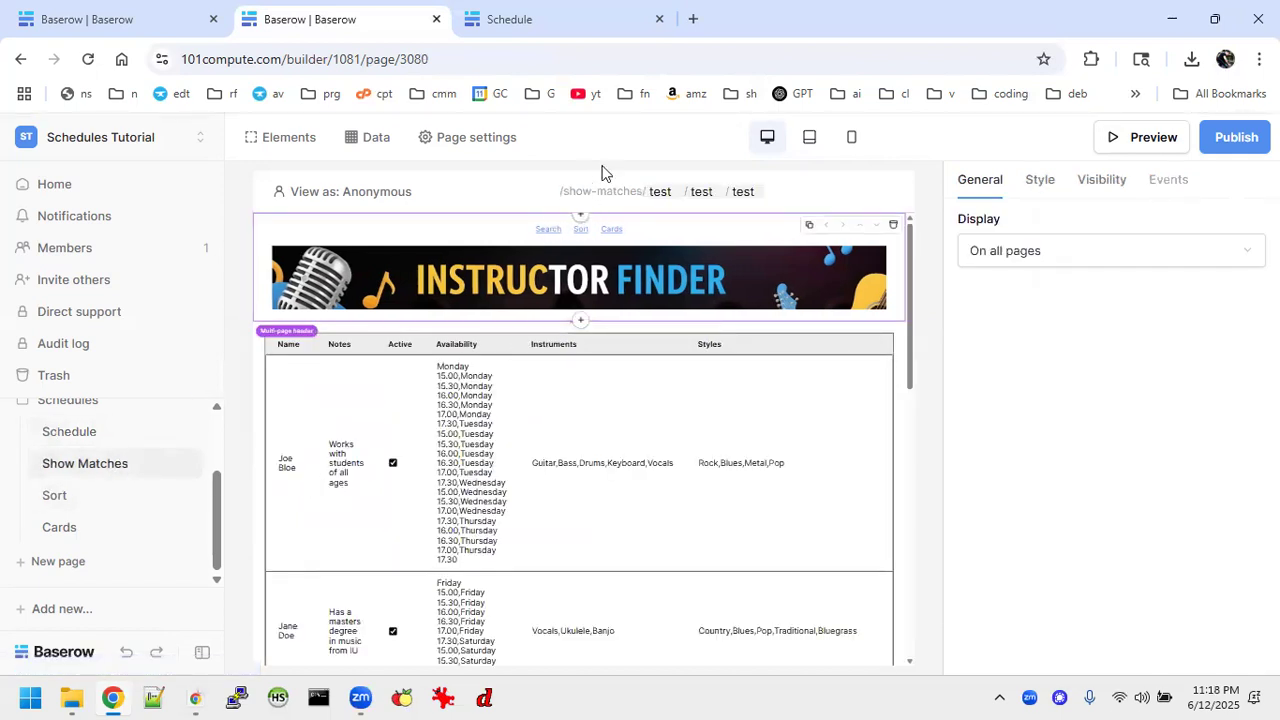
click(350, 139)
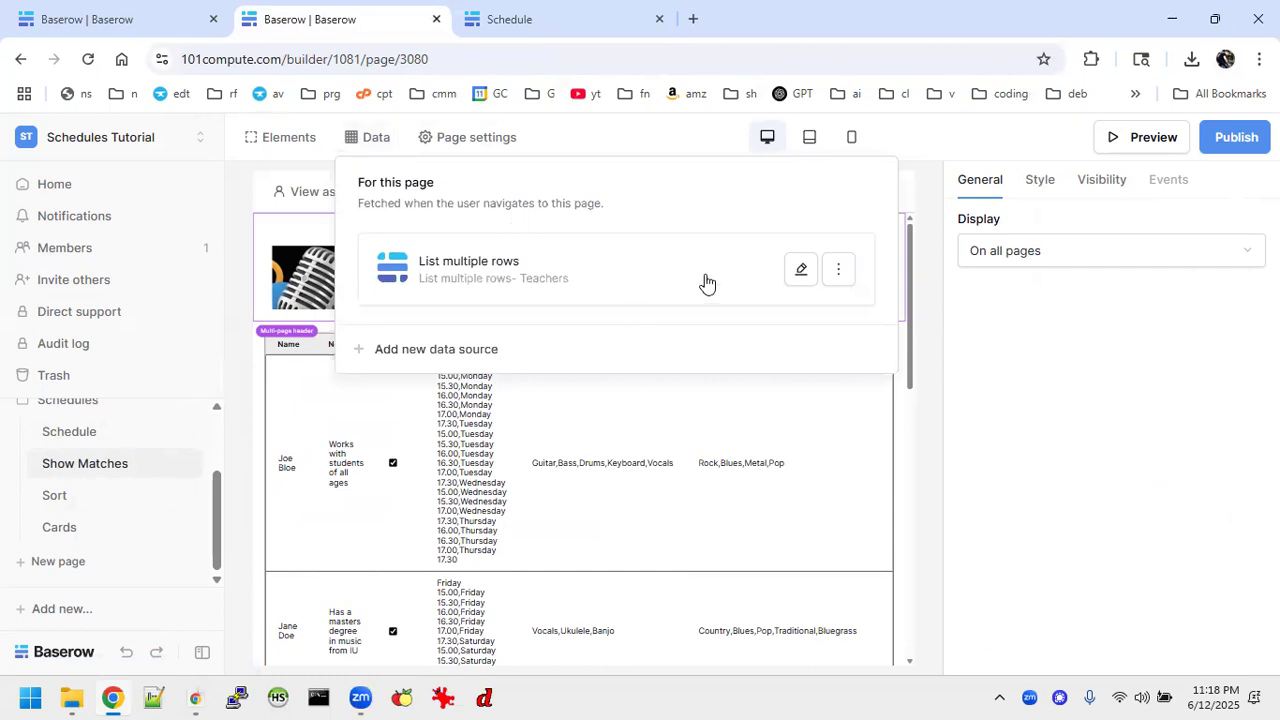
click(800, 270)
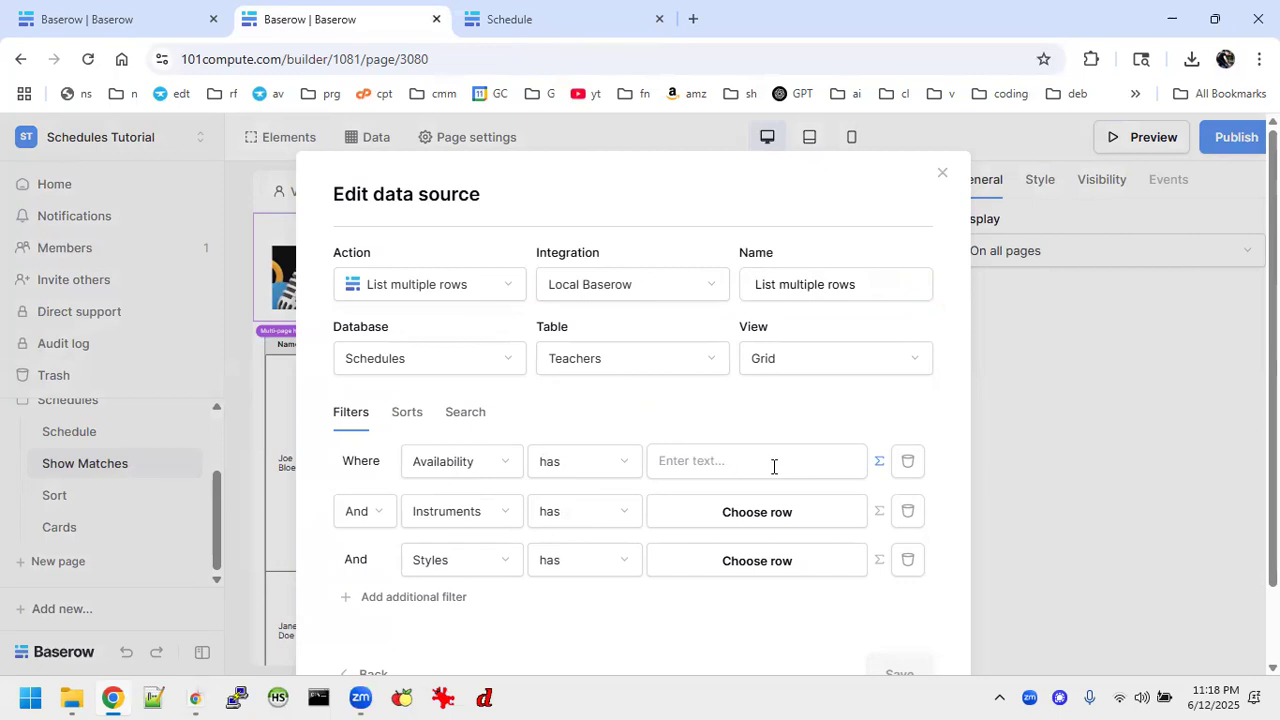
click(717, 462)
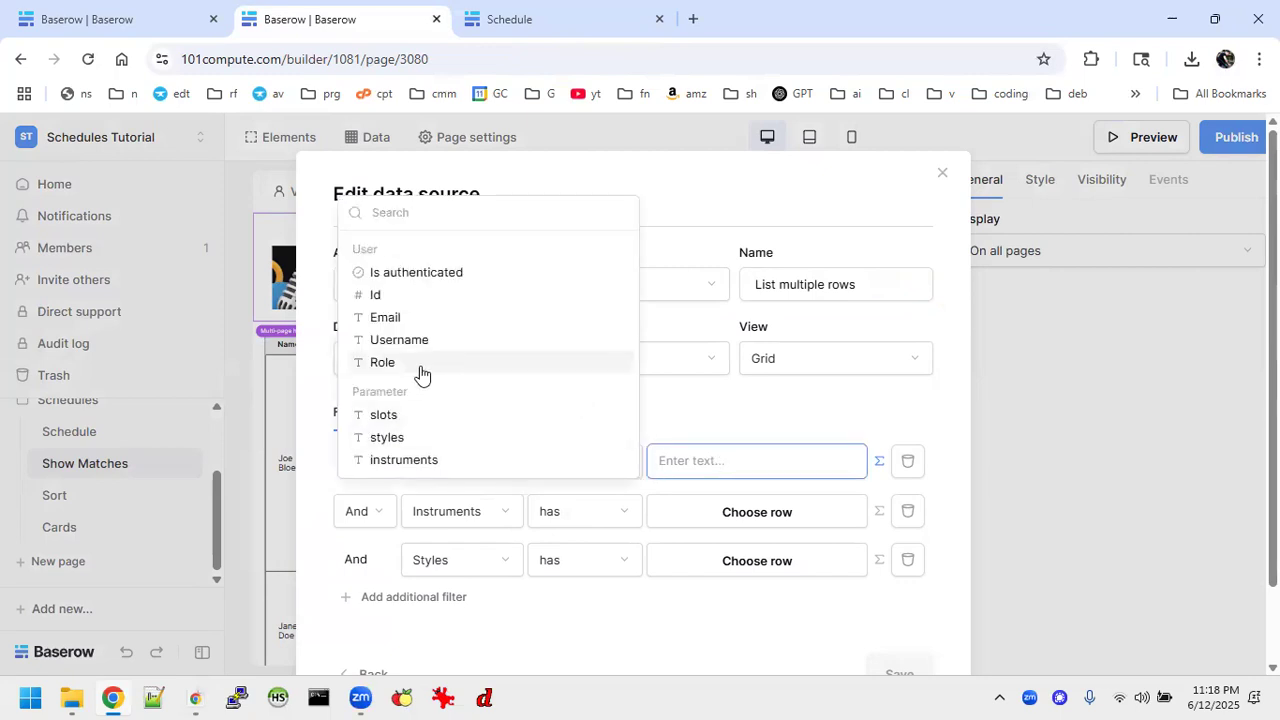
click(390, 417)
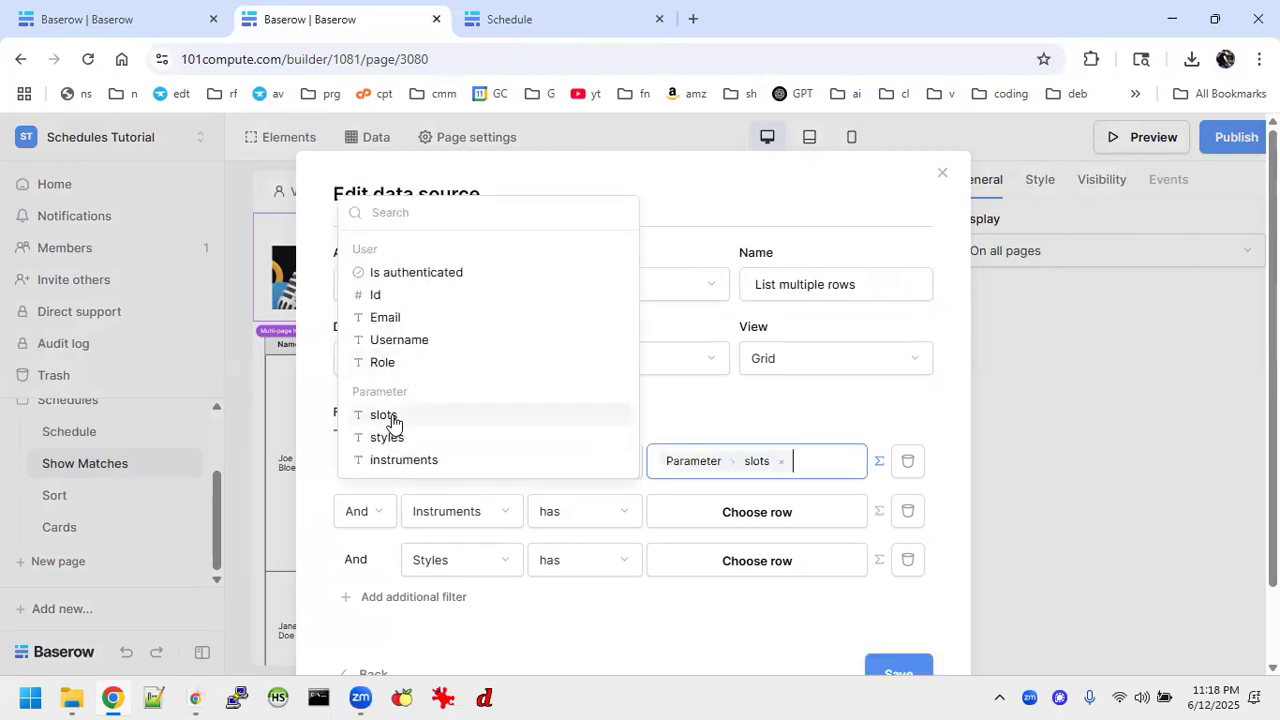
Filter Instruments by the instruments parameter and Styles by the styles parameter, and save the data source.
click(880, 516)
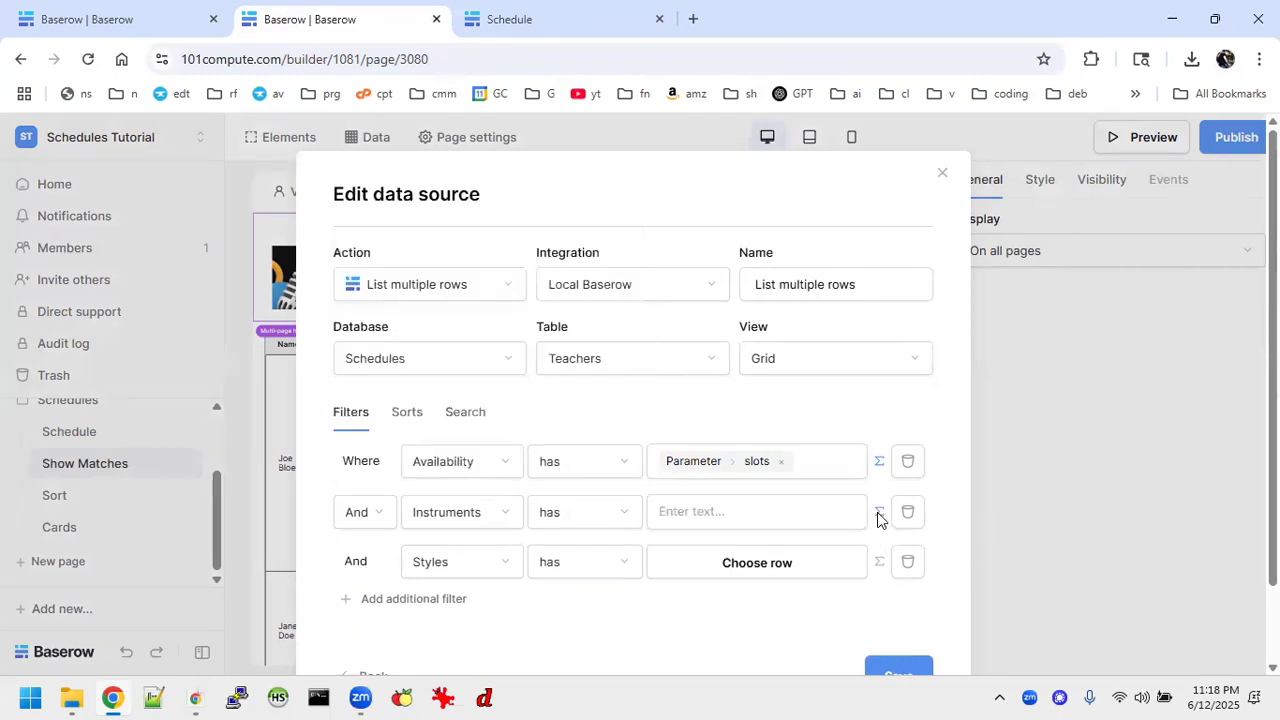
click(719, 513)
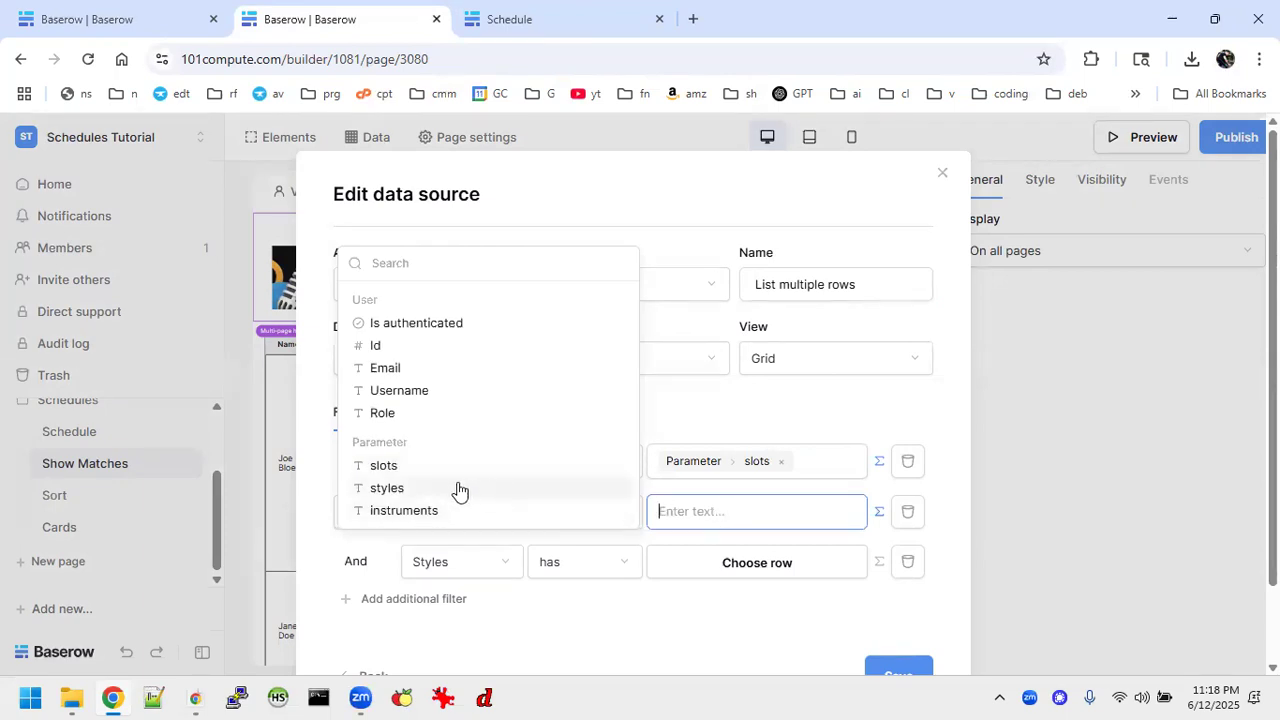
click(432, 511)
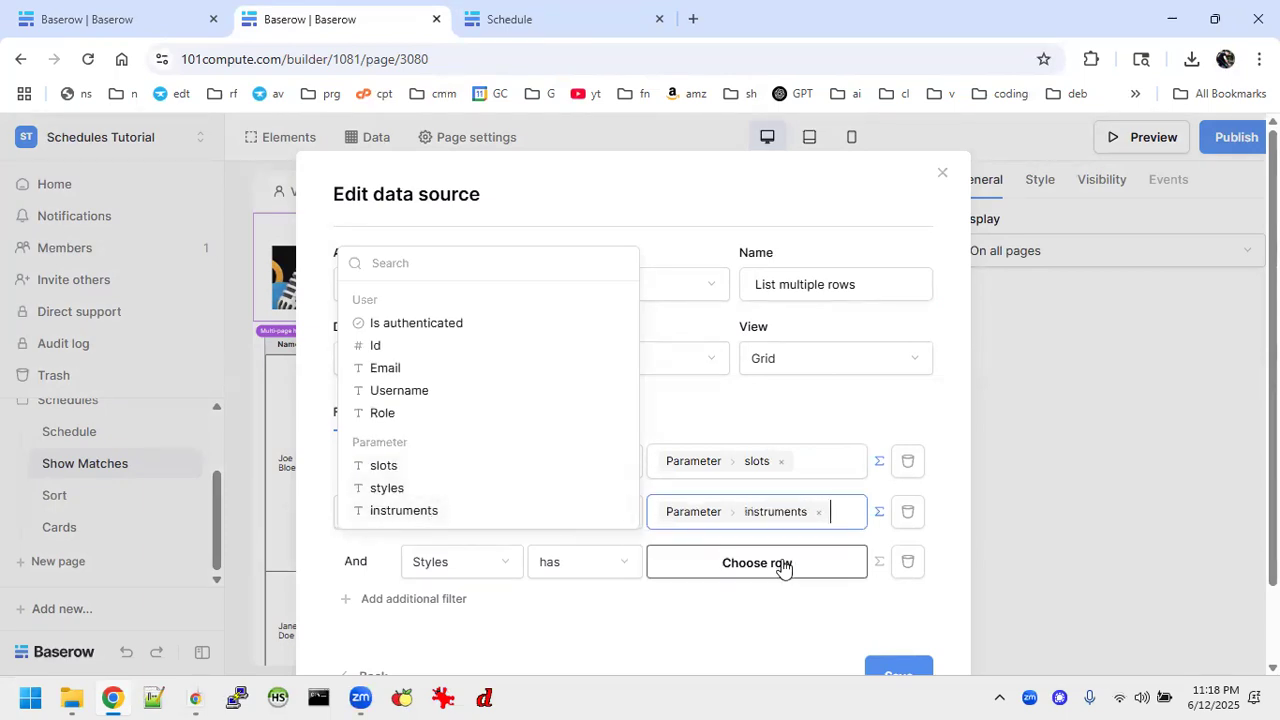
click(879, 563)
click(749, 561)
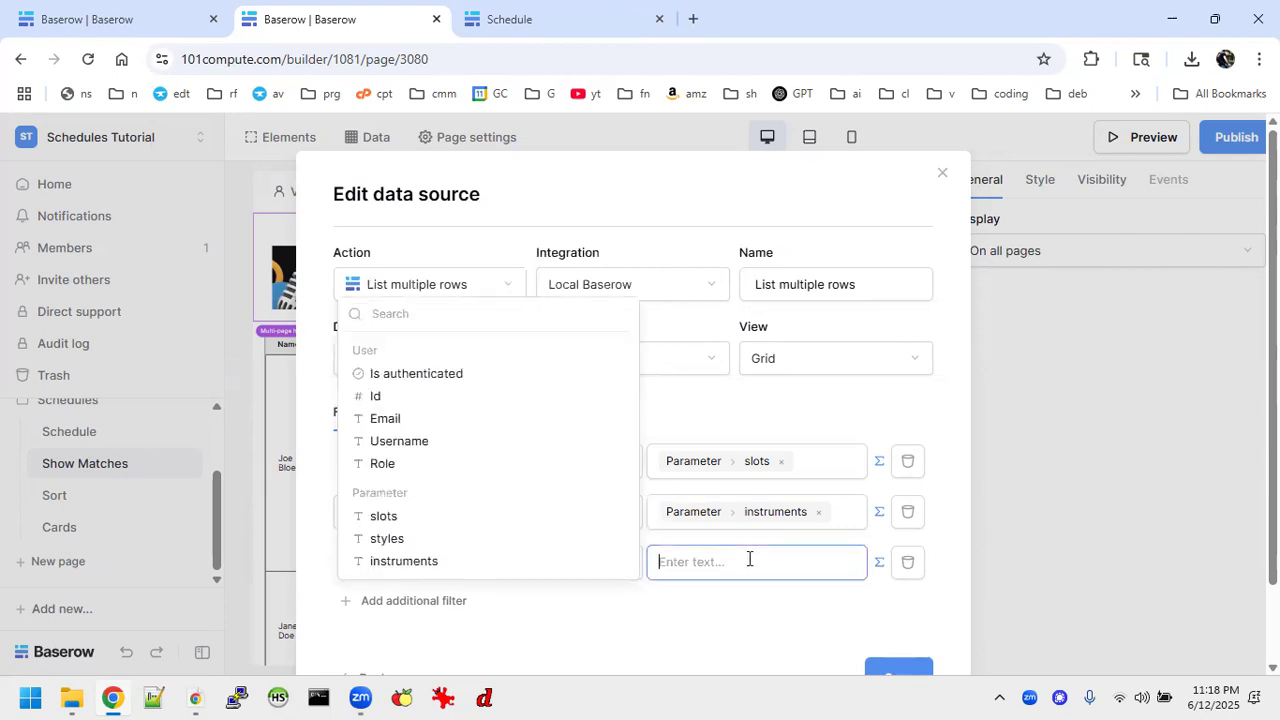
click(412, 539)
click(730, 628)
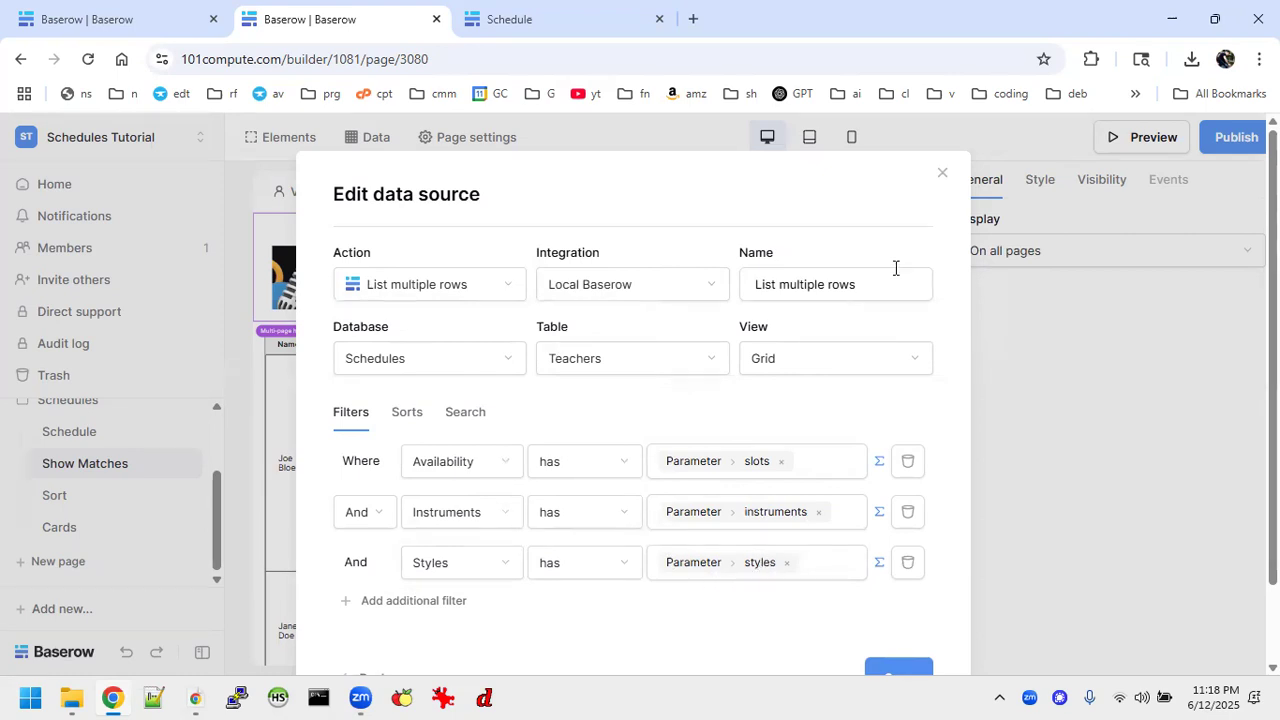
click(903, 664)
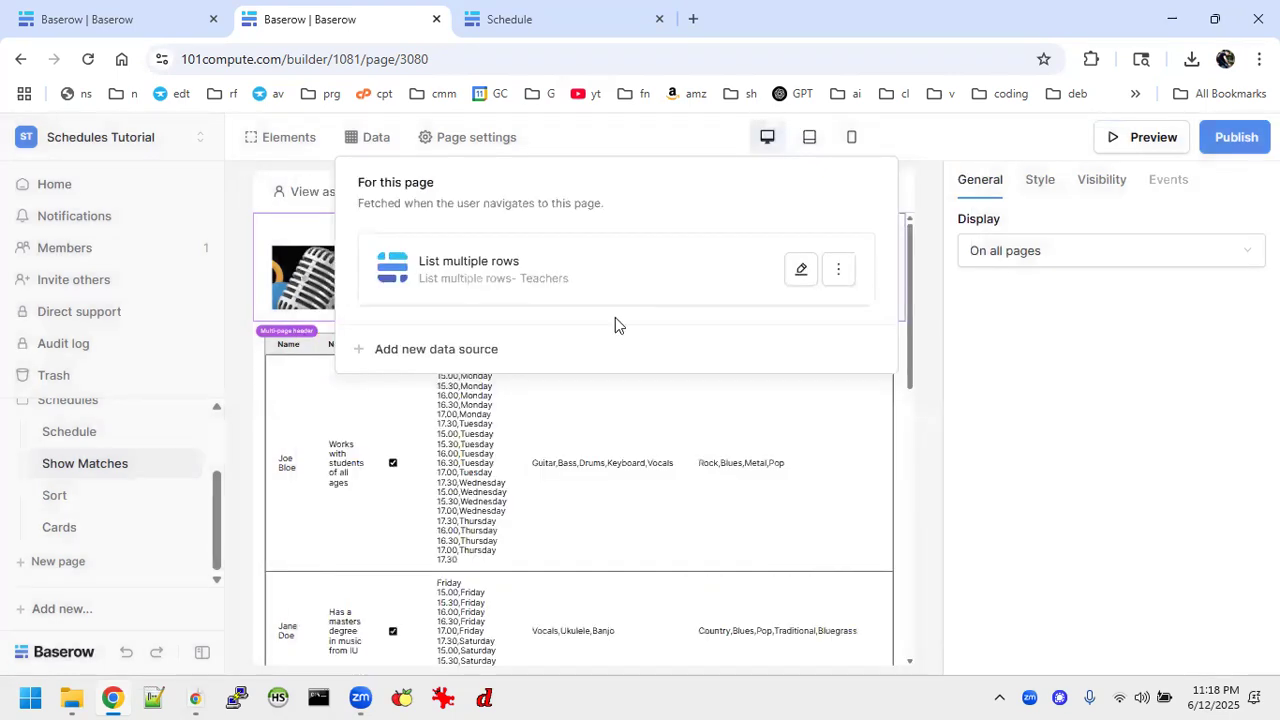
click(945, 342)
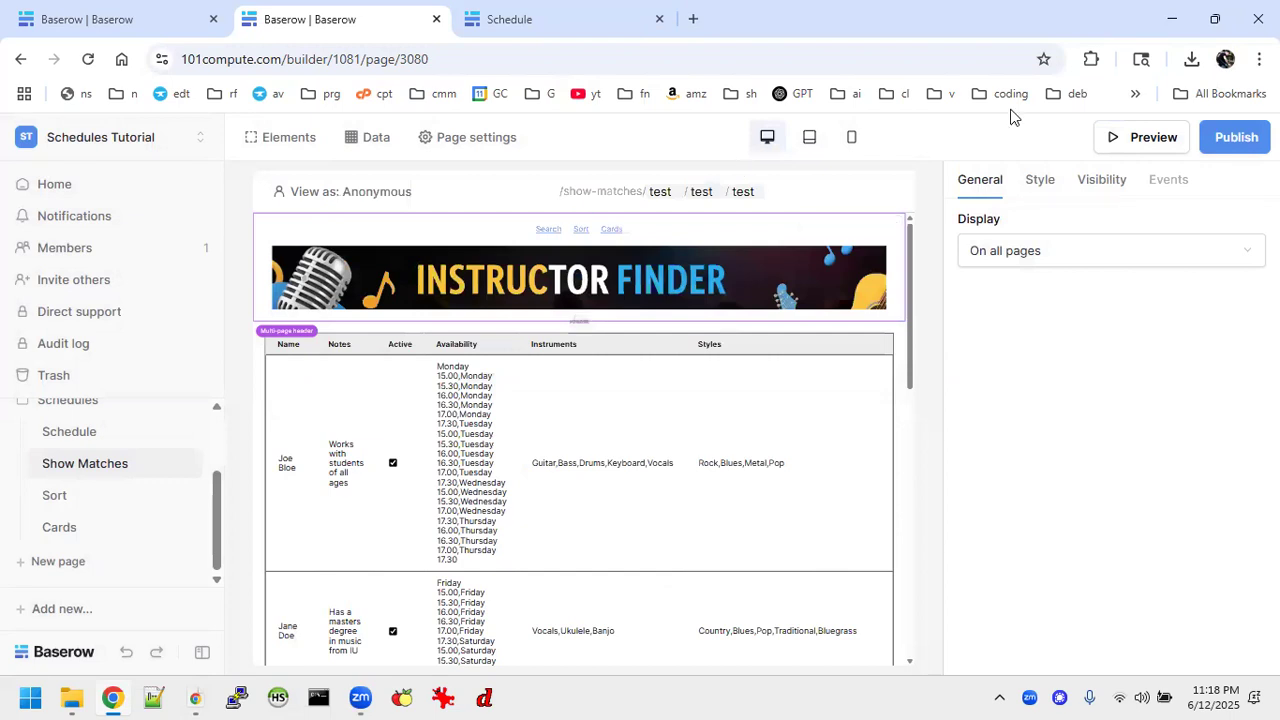
Open a fresh preview in place of the old one and choose the Monday 15.00 slot on its Search page.
click(1126, 149)
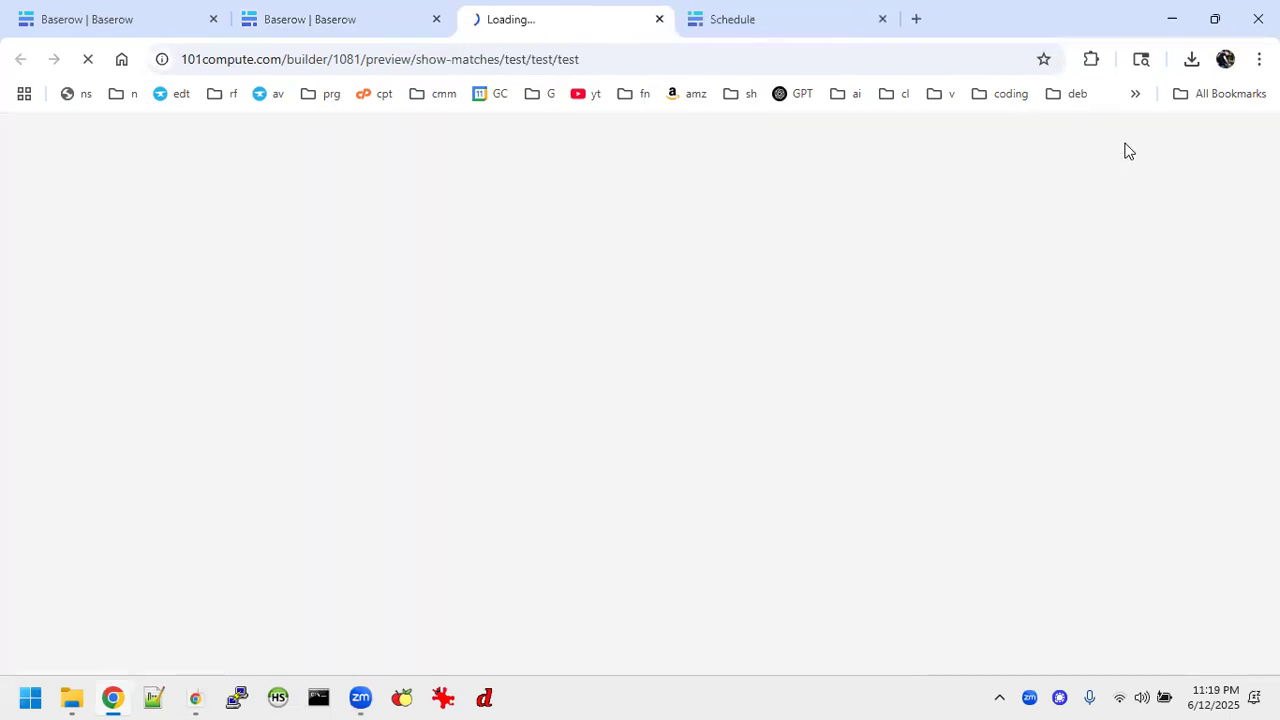
click(882, 19)
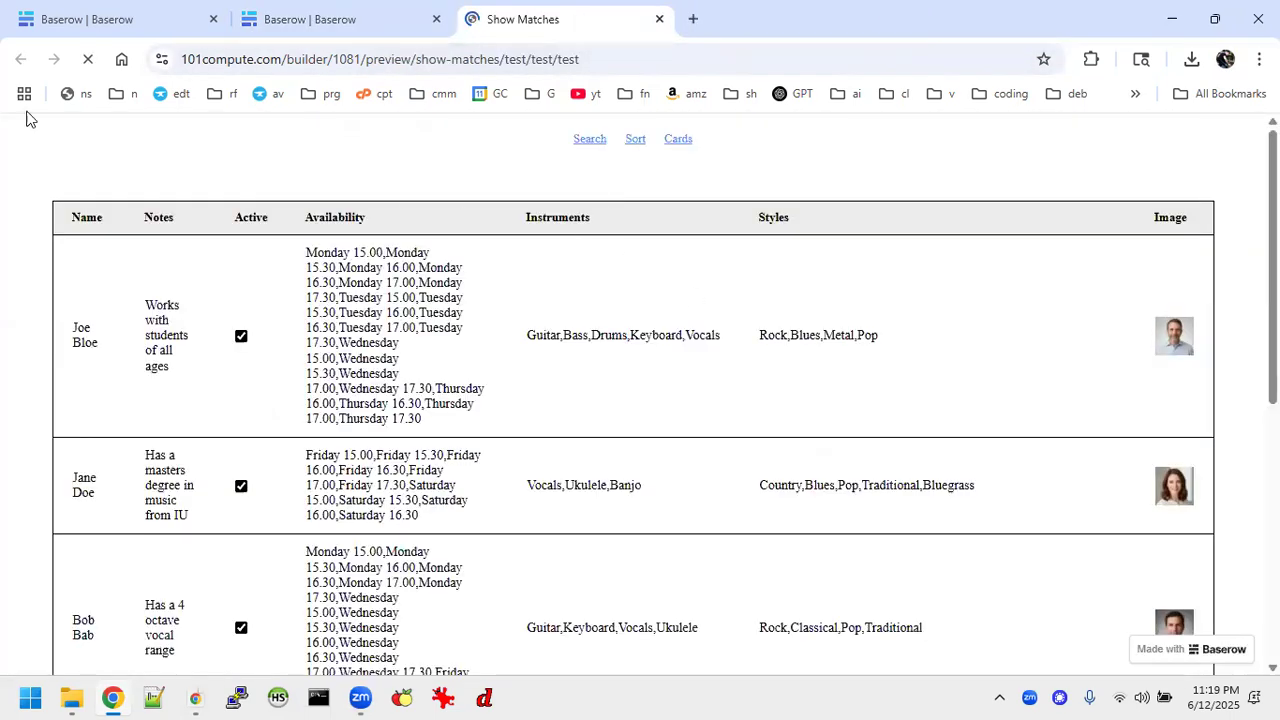
click(586, 145)
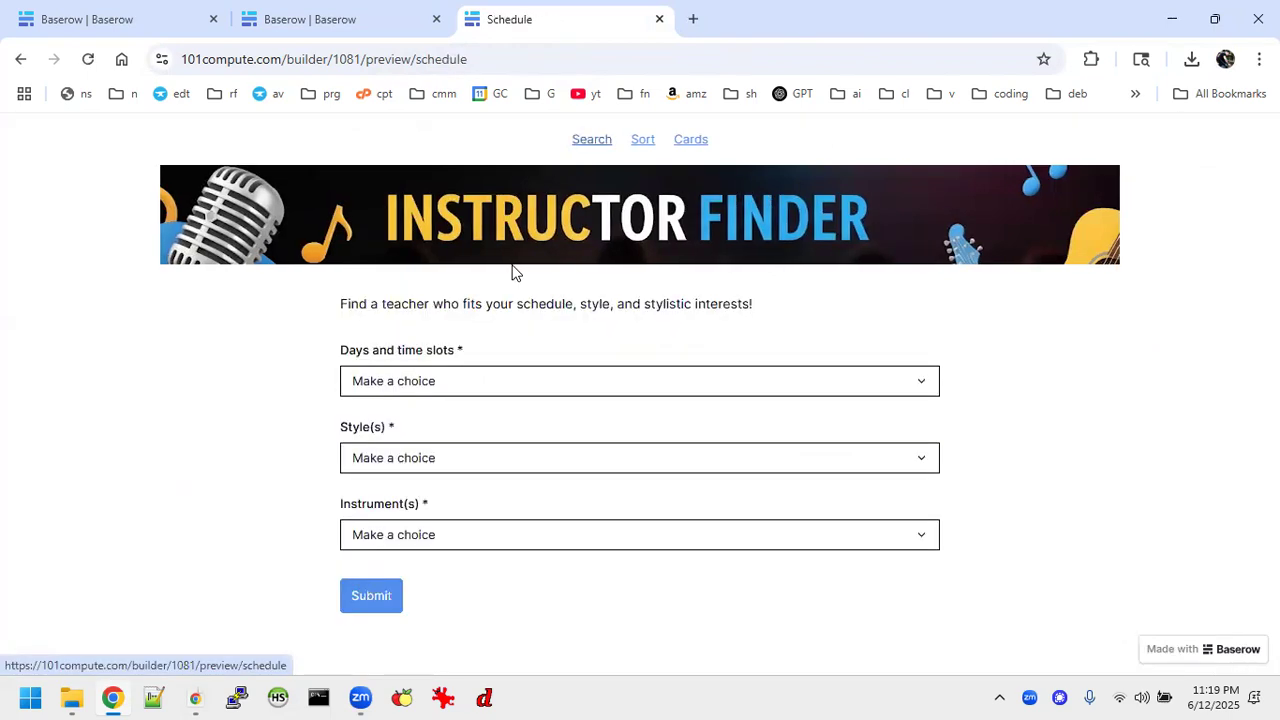
click(470, 383)
click(430, 386)
click(257, 426)
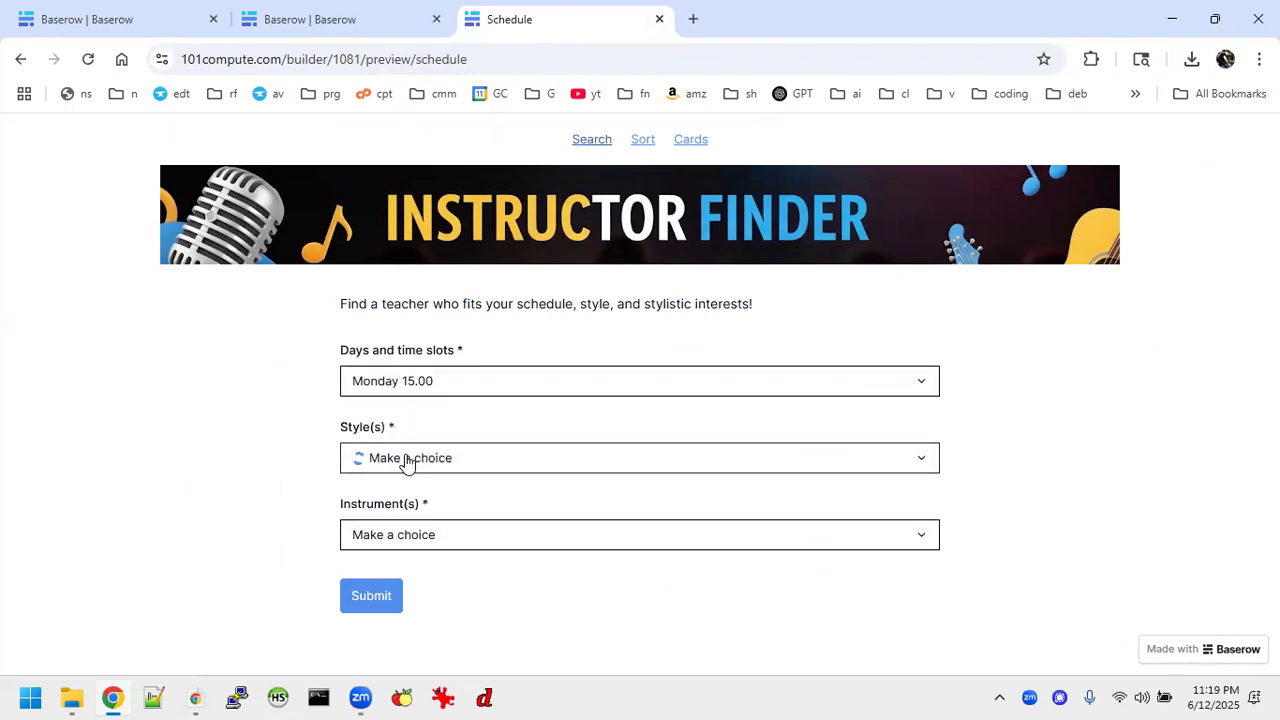
Set the style to Classical and the instrument to Vocals.
click(405, 462)
click(390, 560)
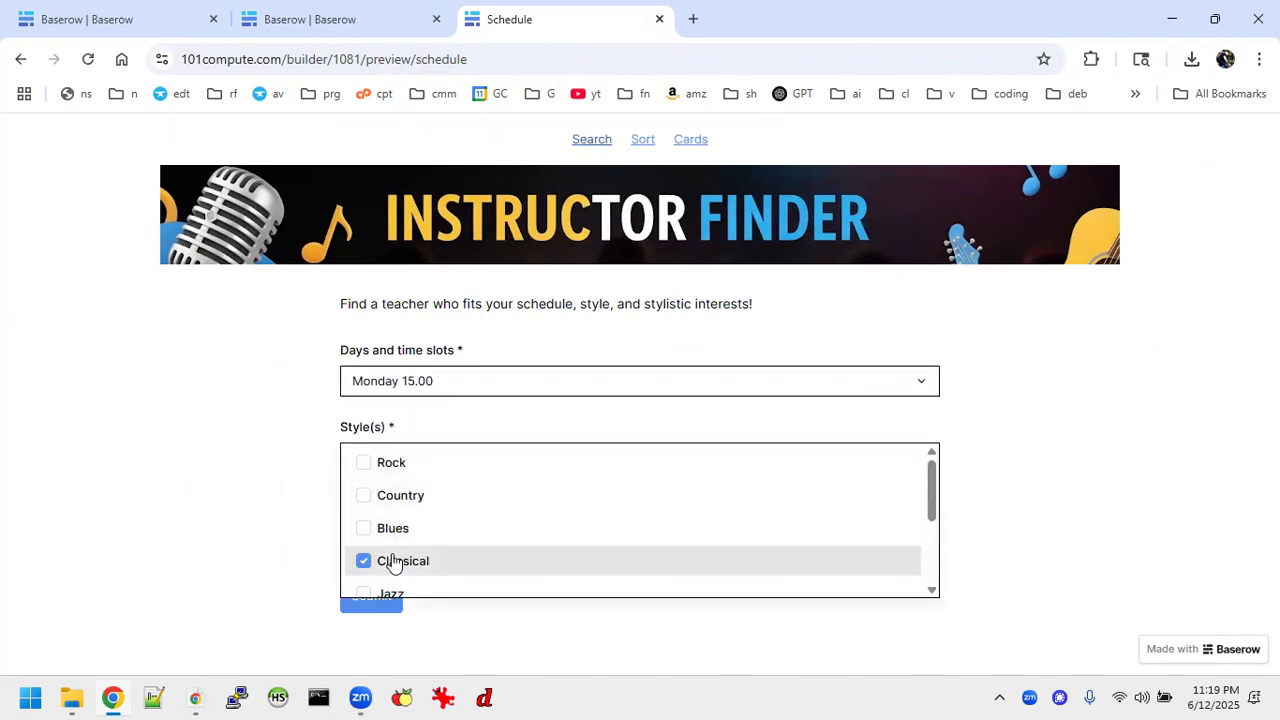
click(246, 557)
click(435, 549)
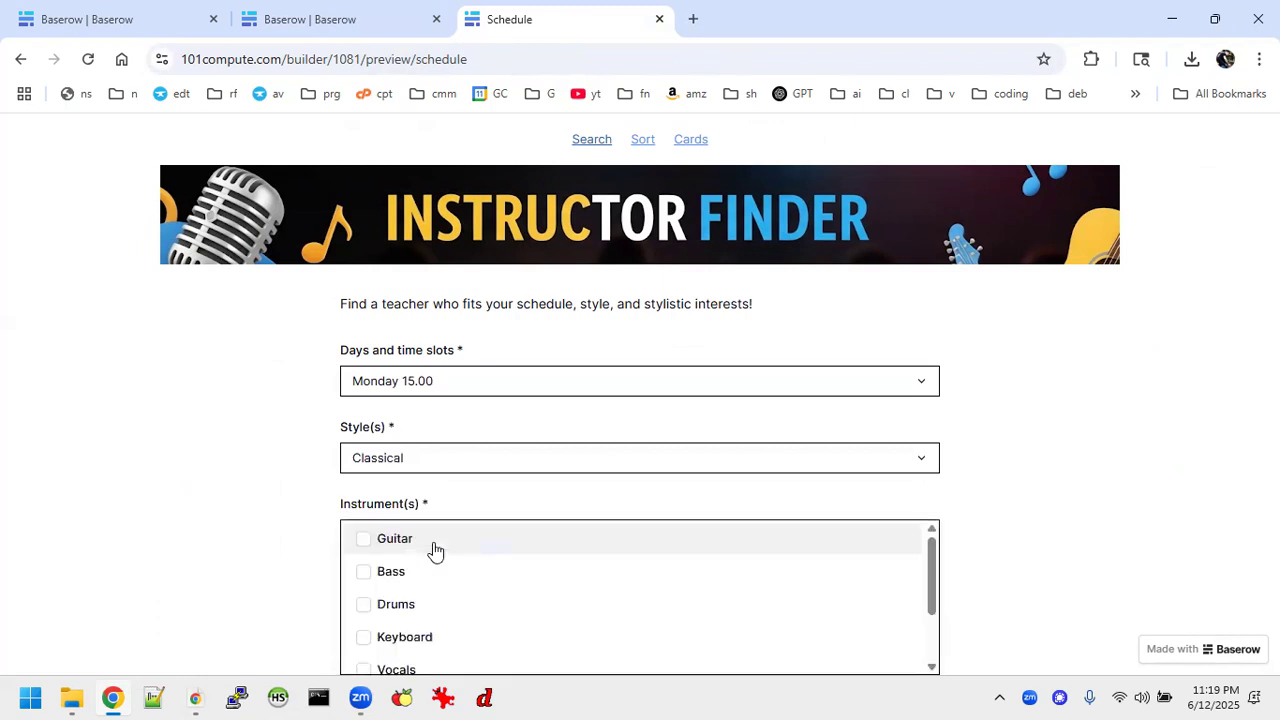
click(413, 660)
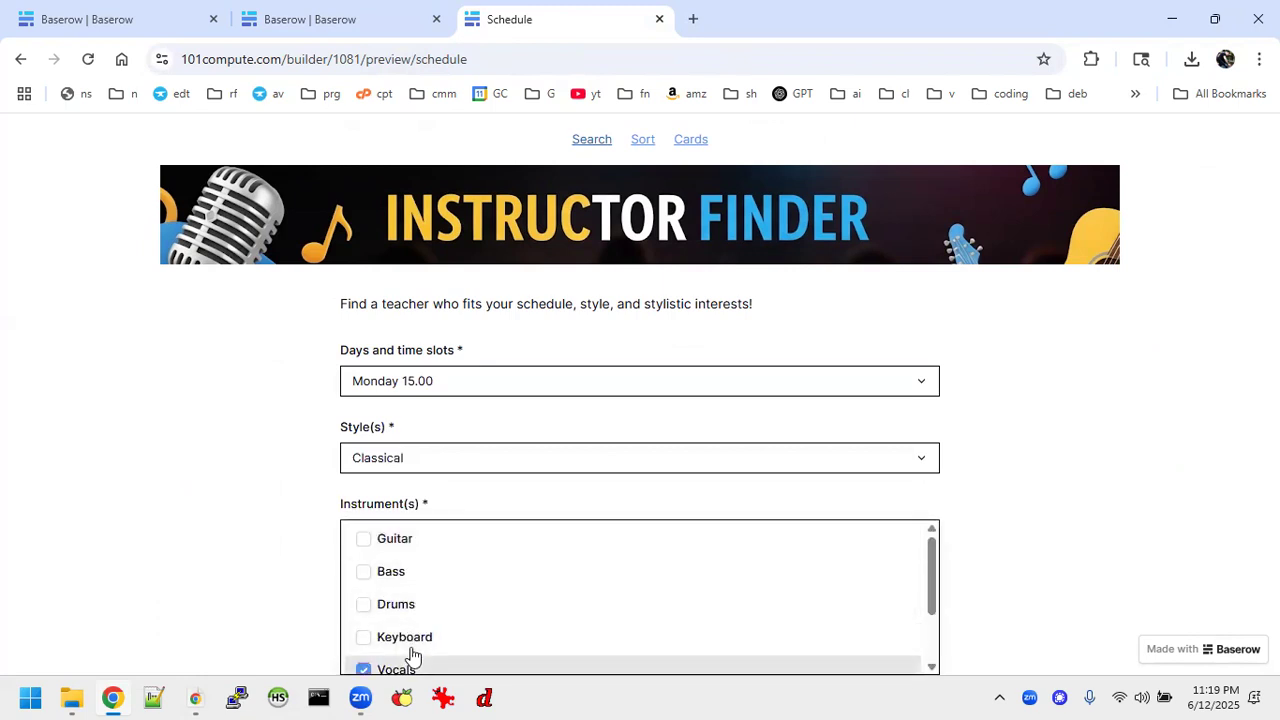
click(264, 603)
Submit the Classical vocals request and examine the matching teachers' availability, instruments and styles.
click(372, 610)
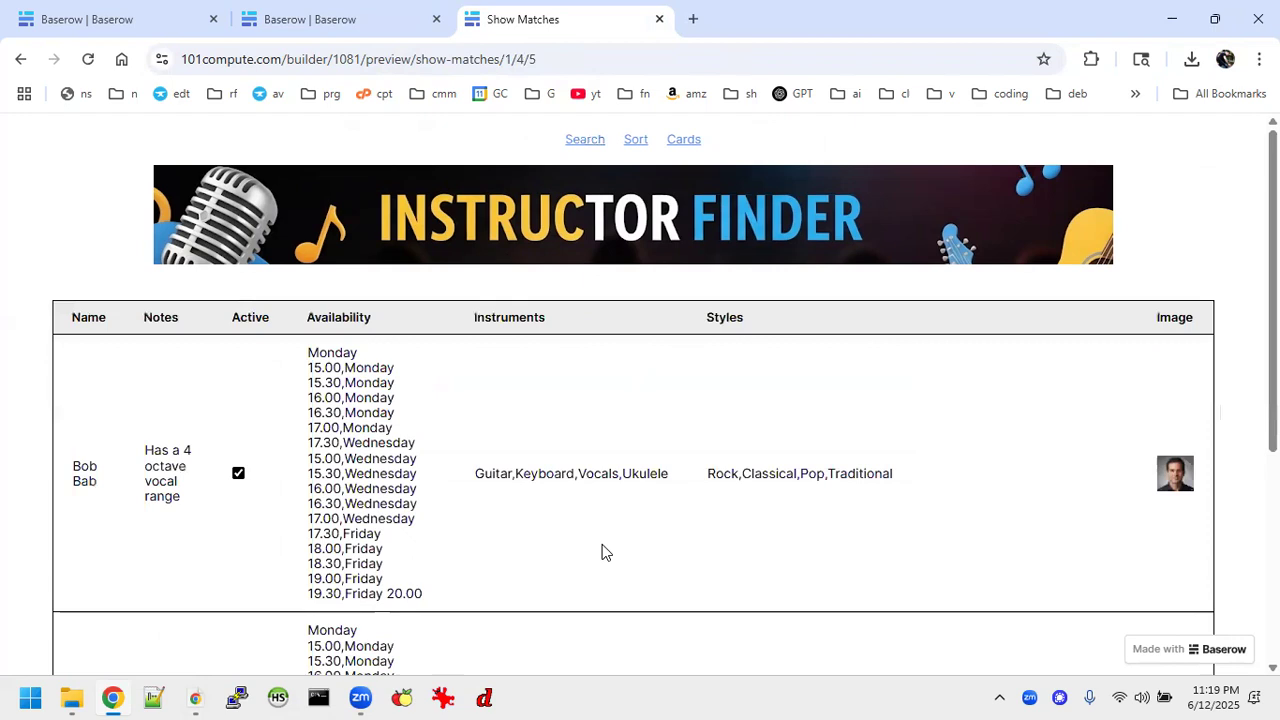
scroll(605, 553, down, 3)
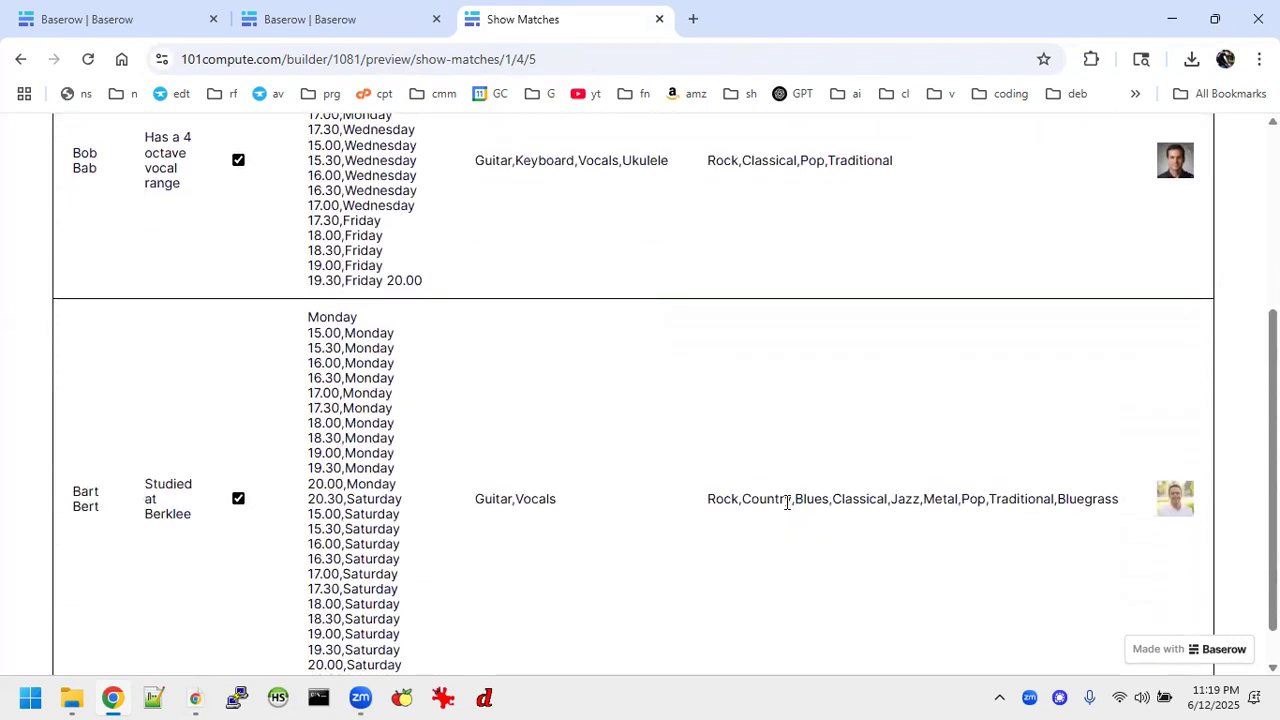
scroll(787, 502, down, 1)
scroll(787, 502, up, 4)
scroll(787, 505, down, 3)
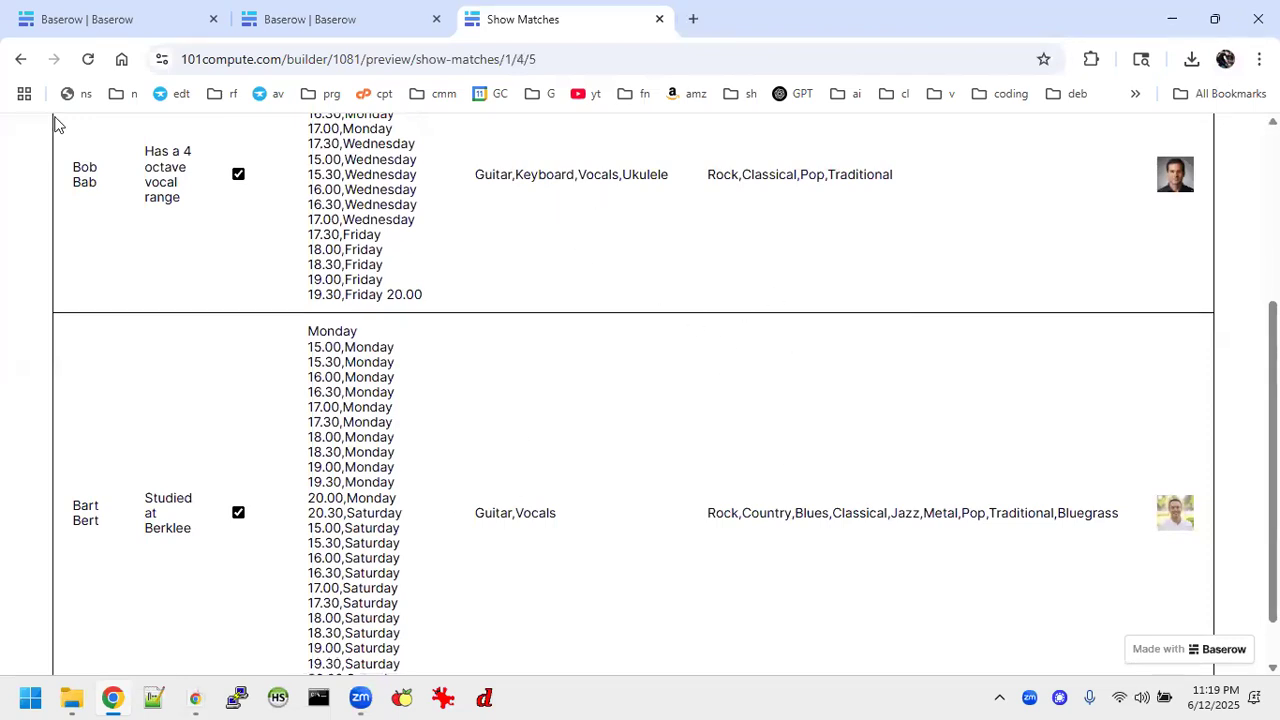
Return to the search form and choose the Wednesday 15.30 slot and the Jazz style.
click(21, 59)
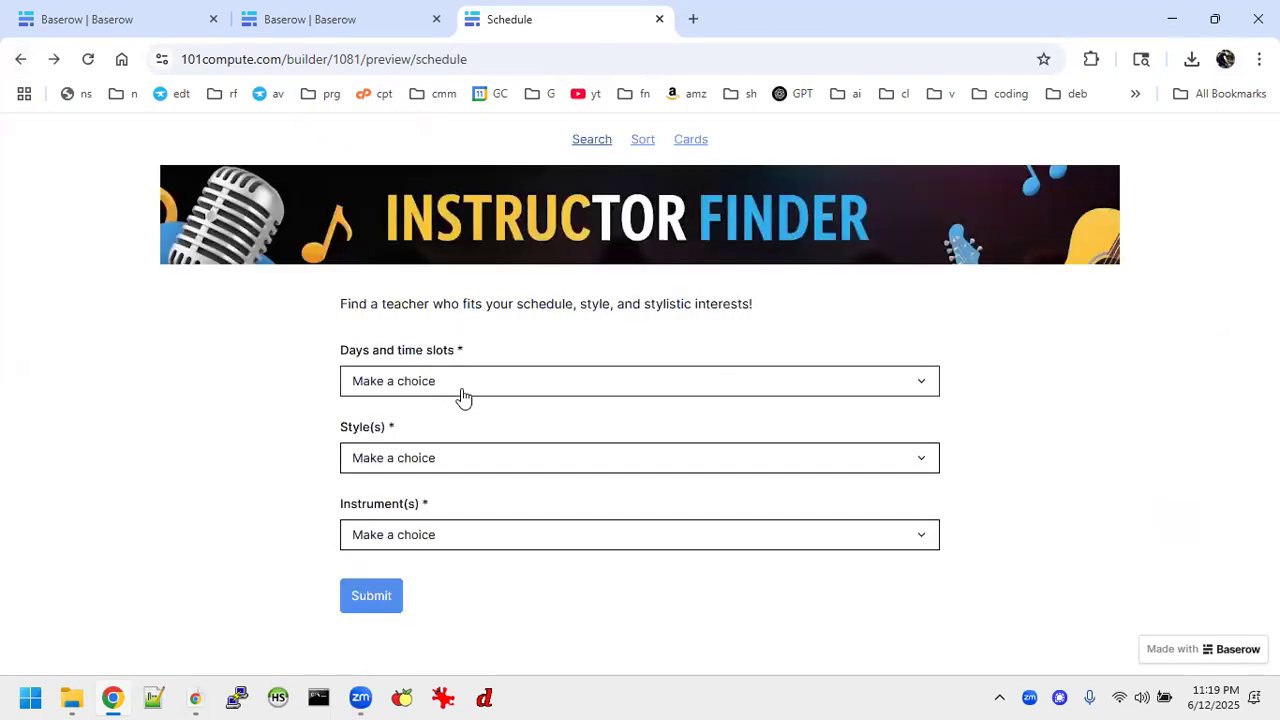
click(458, 390)
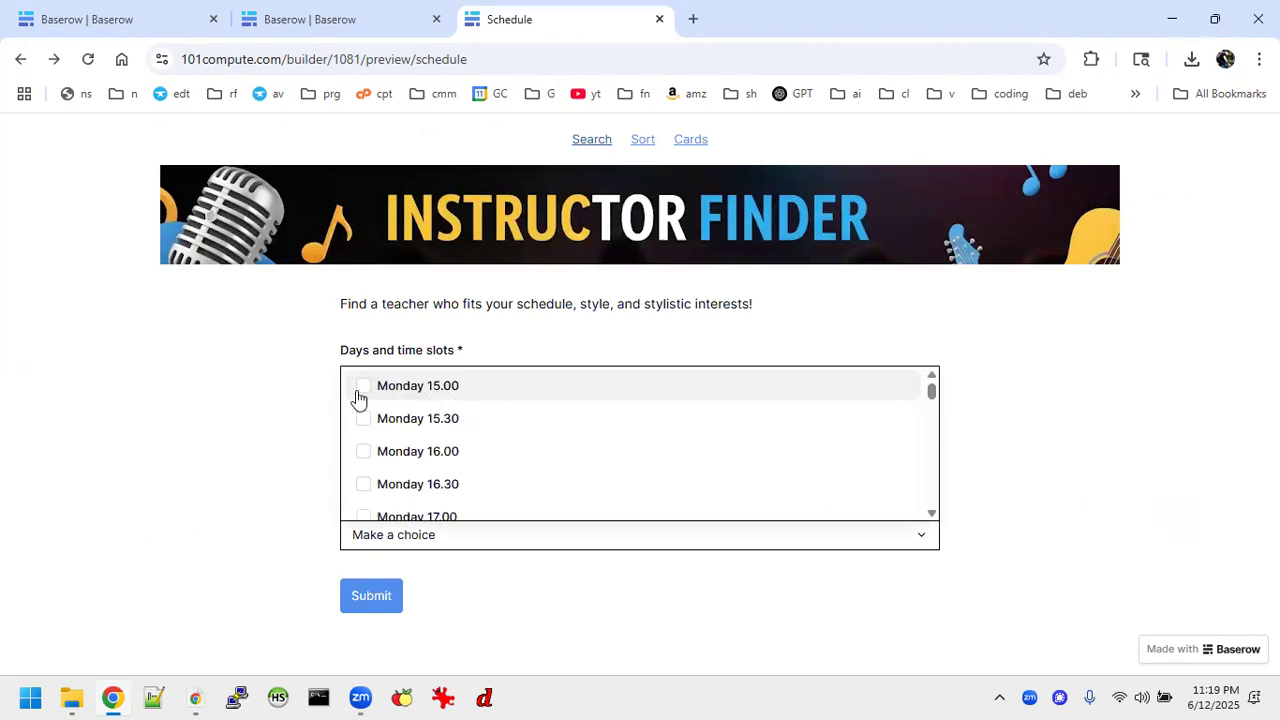
scroll(397, 460, down, 8)
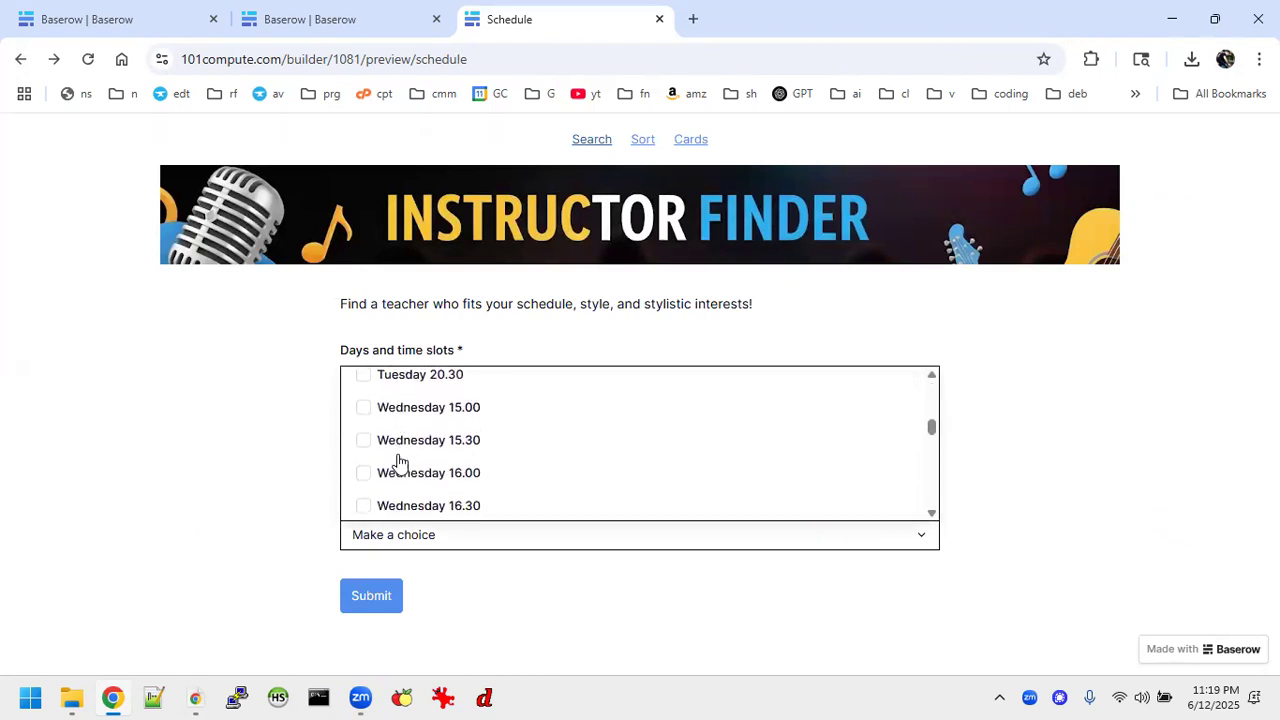
click(363, 400)
click(252, 484)
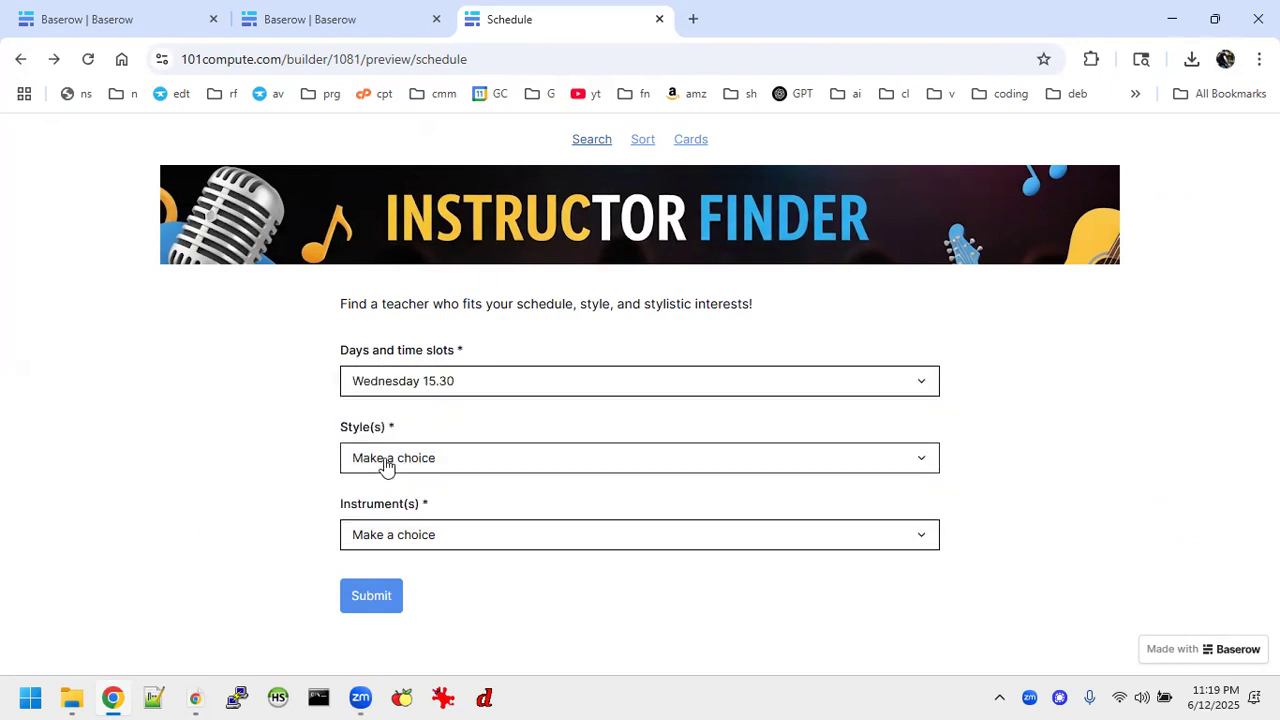
click(386, 462)
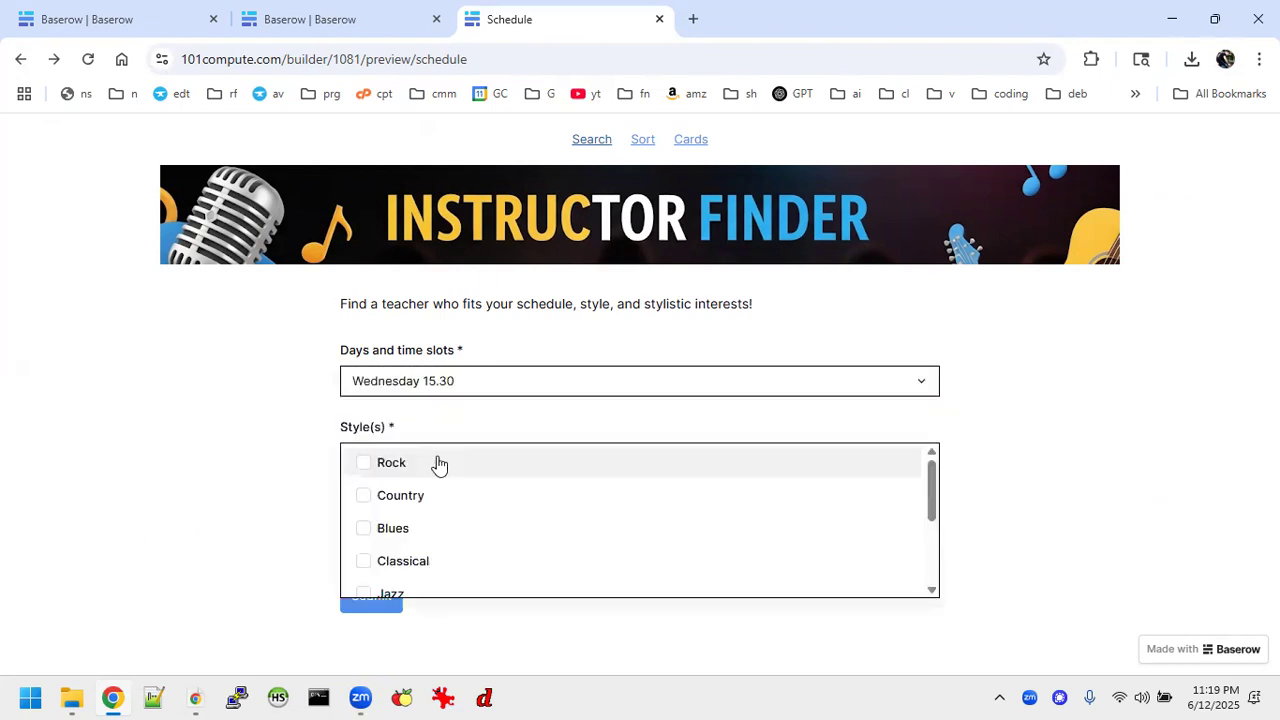
click(386, 594)
click(247, 590)
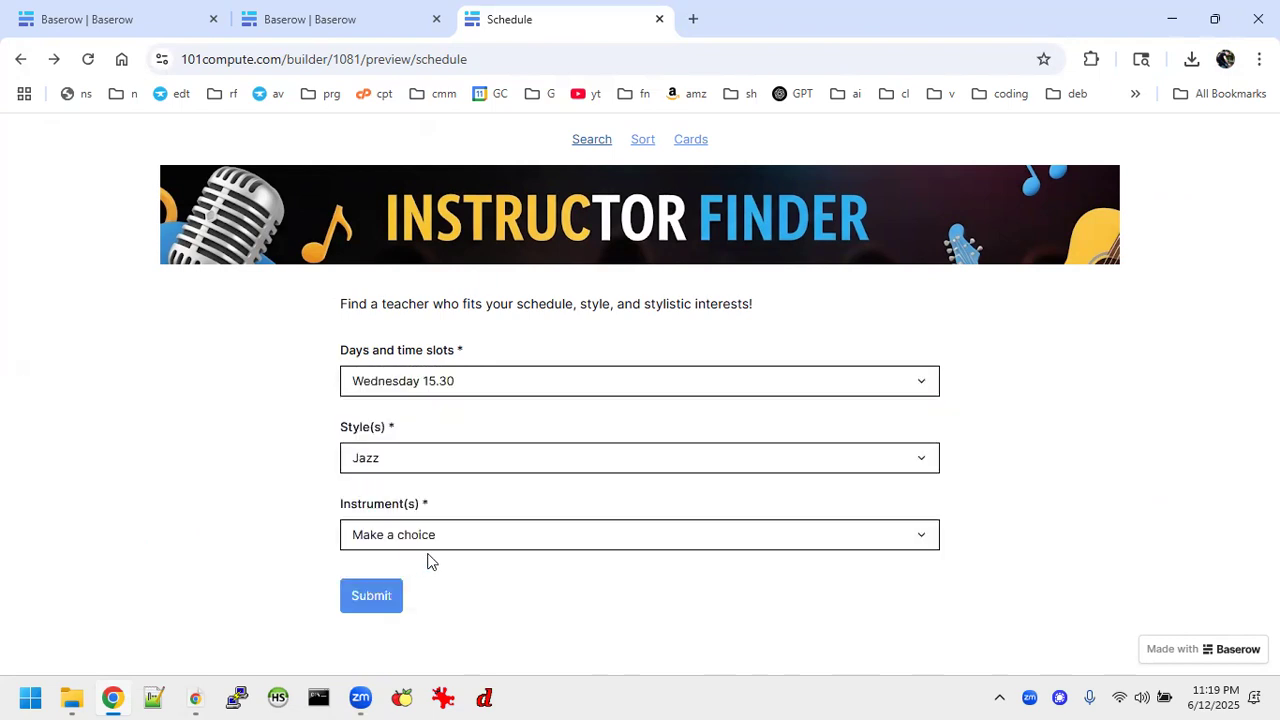
Set the instrument to Keyboard and submit the Wednesday 15.30 request.
click(430, 534)
scroll(398, 600, down, 1)
click(395, 607)
click(250, 598)
click(391, 593)
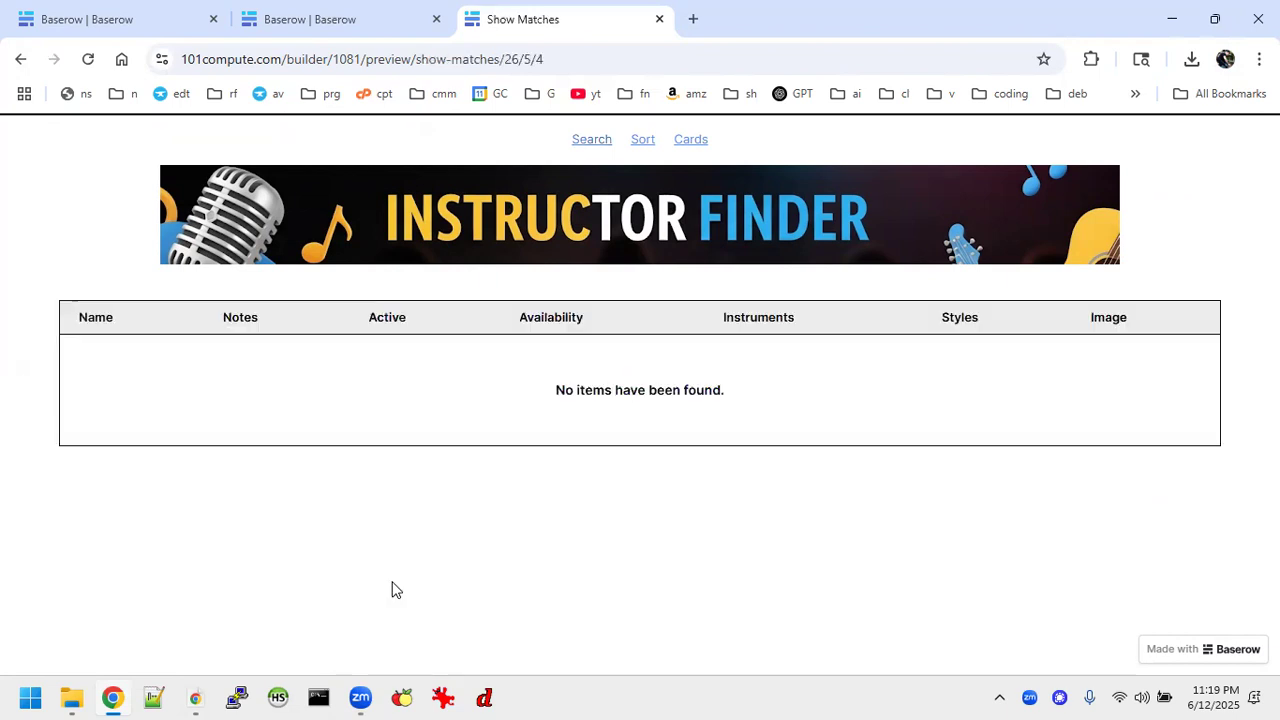
Go back to the search form and choose the Monday 15.00 slot with the Jazz style.
click(18, 62)
click(400, 388)
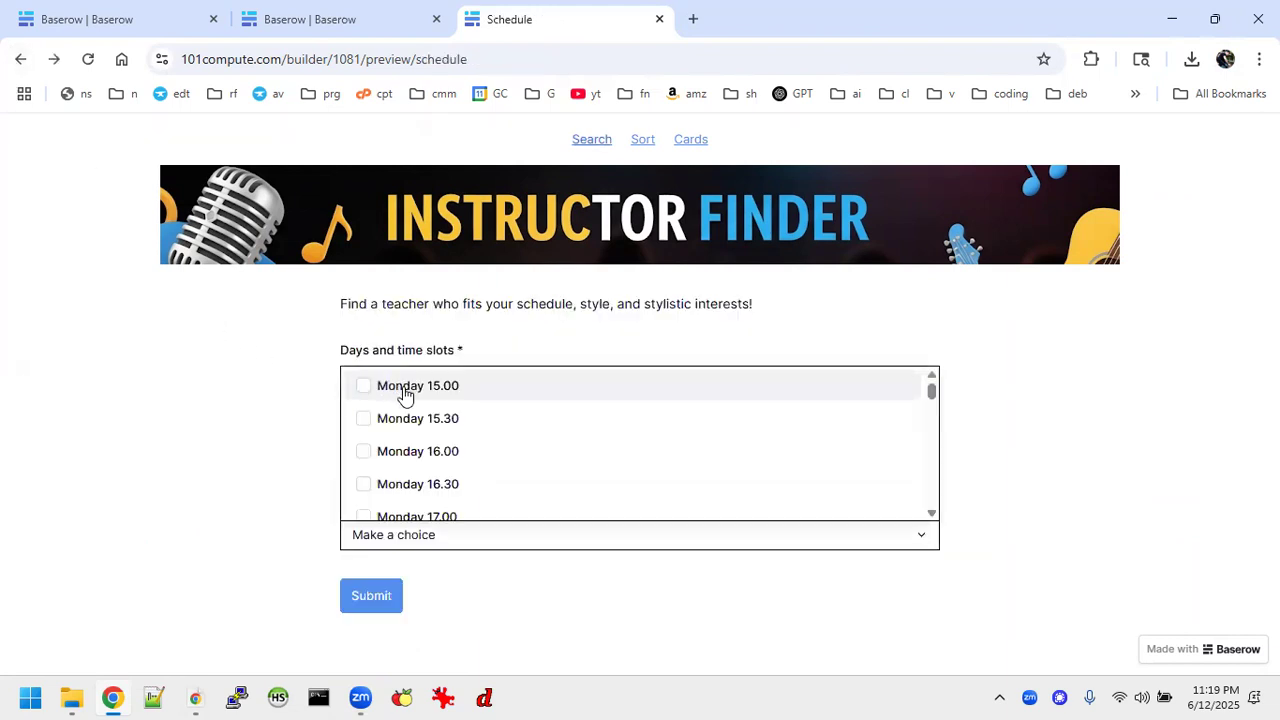
click(363, 388)
click(242, 434)
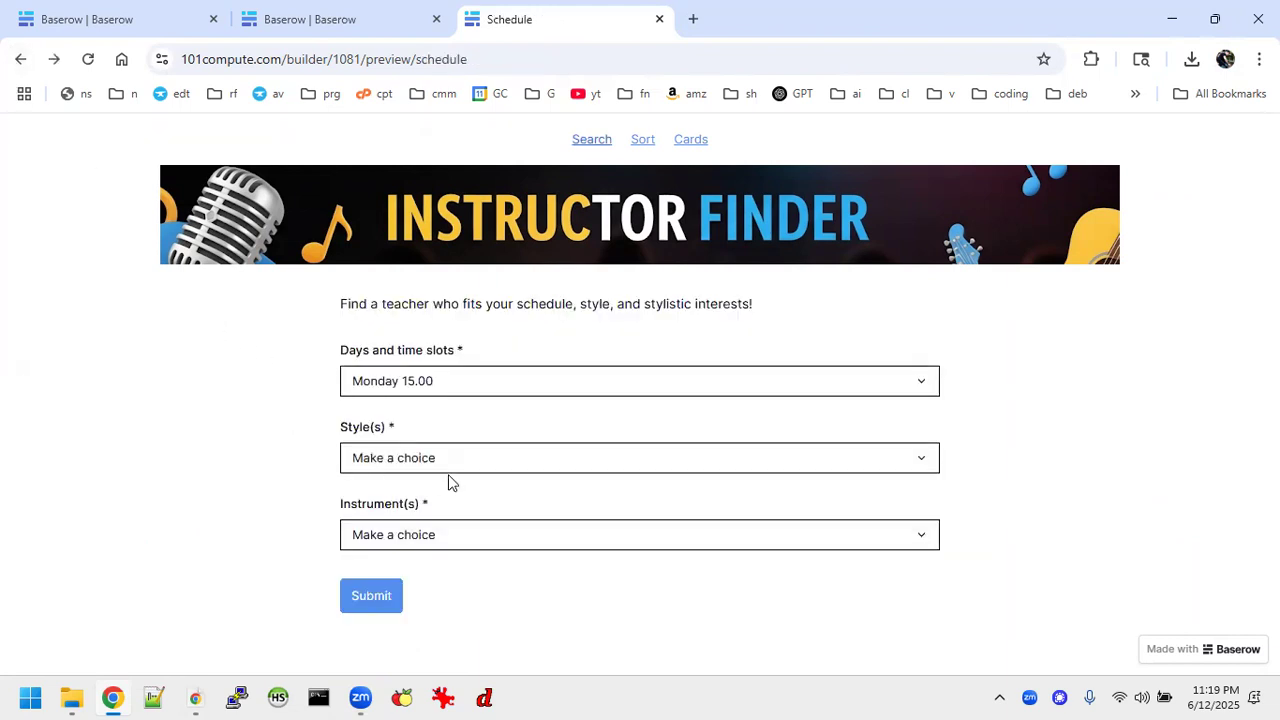
click(474, 457)
click(398, 593)
click(243, 554)
Select Guitar, Bass and Keyboard as instruments and submit the Monday 15.00 Jazz request.
click(414, 545)
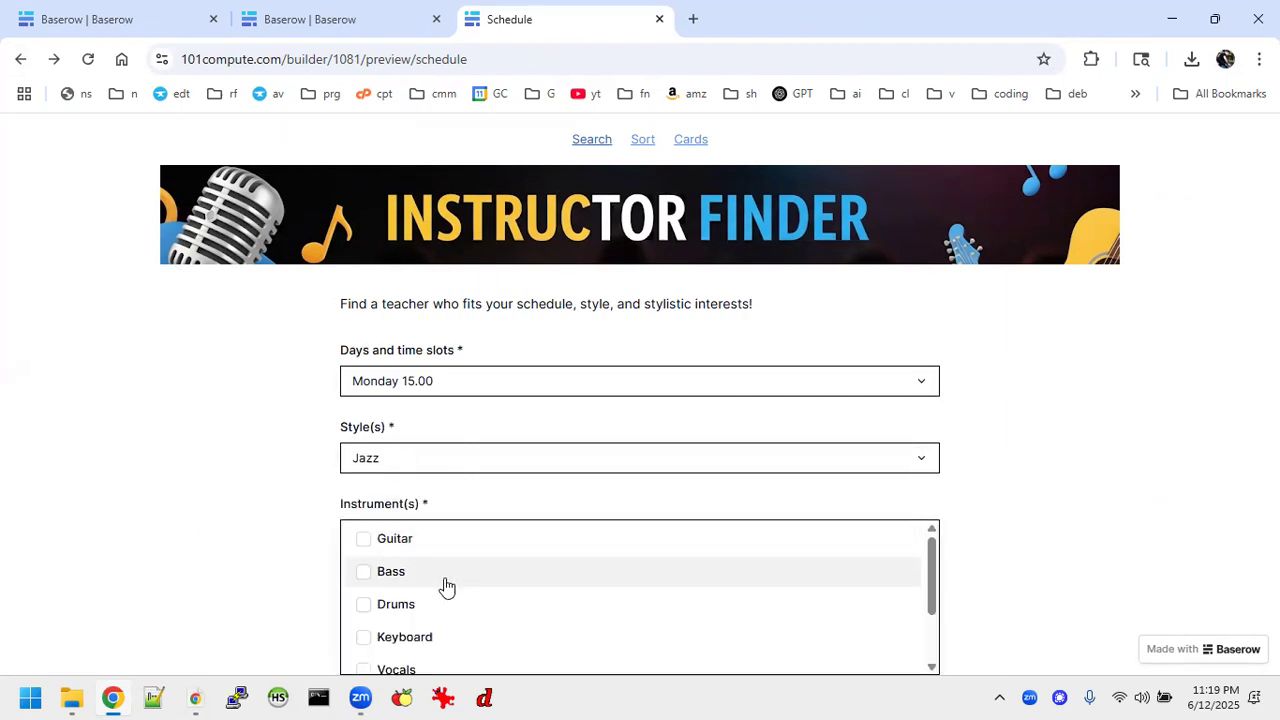
click(371, 541)
click(371, 573)
click(373, 637)
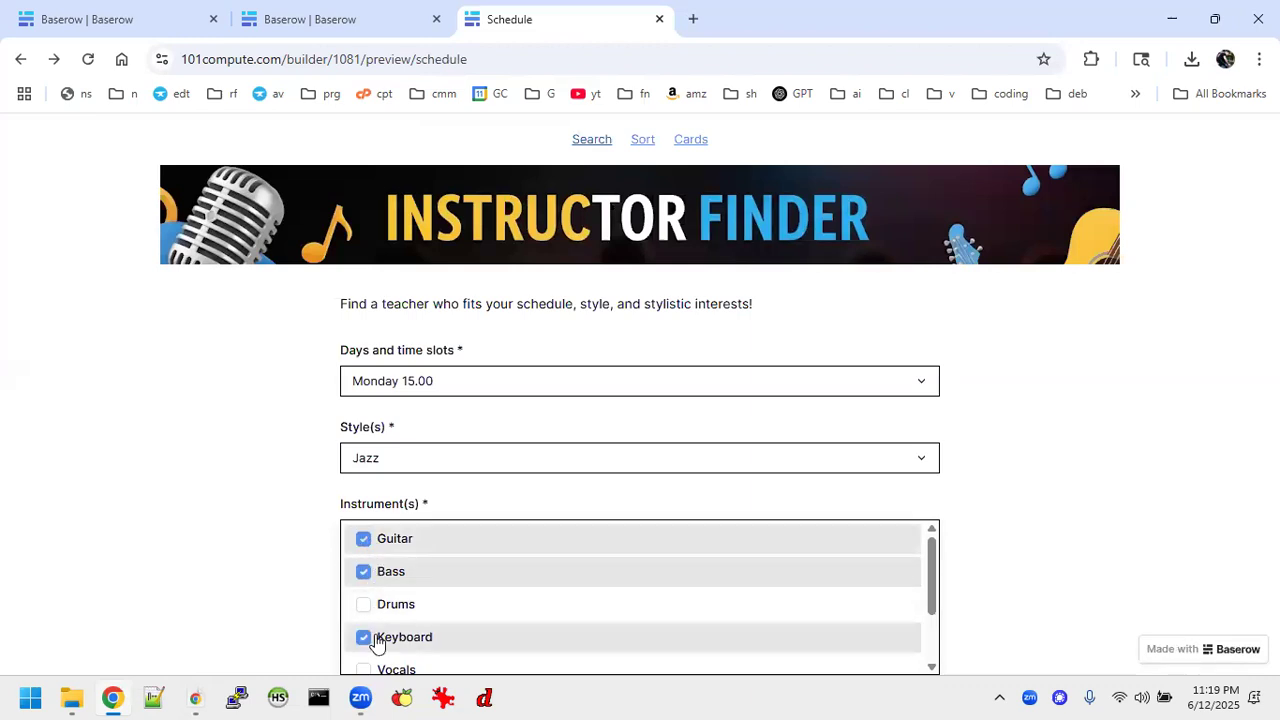
click(270, 617)
click(398, 601)
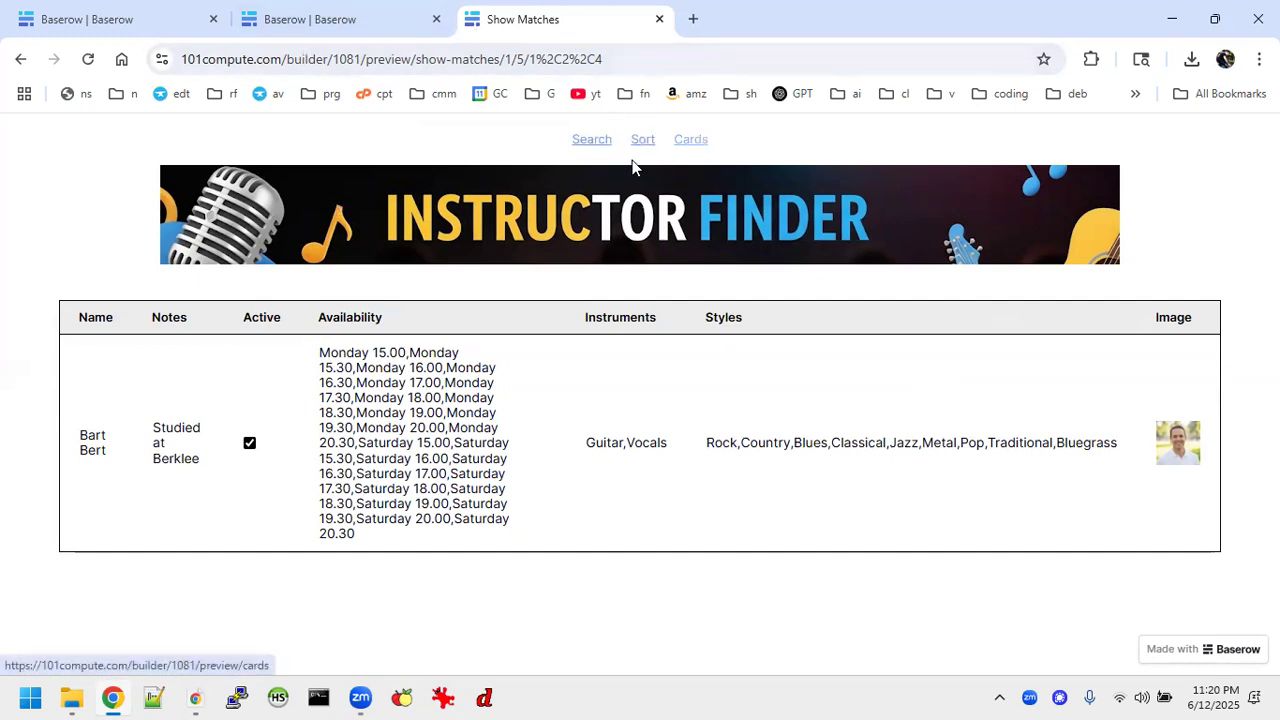
Switch to the page builder's Sort page and open the application's publishing dialog.
click(298, 18)
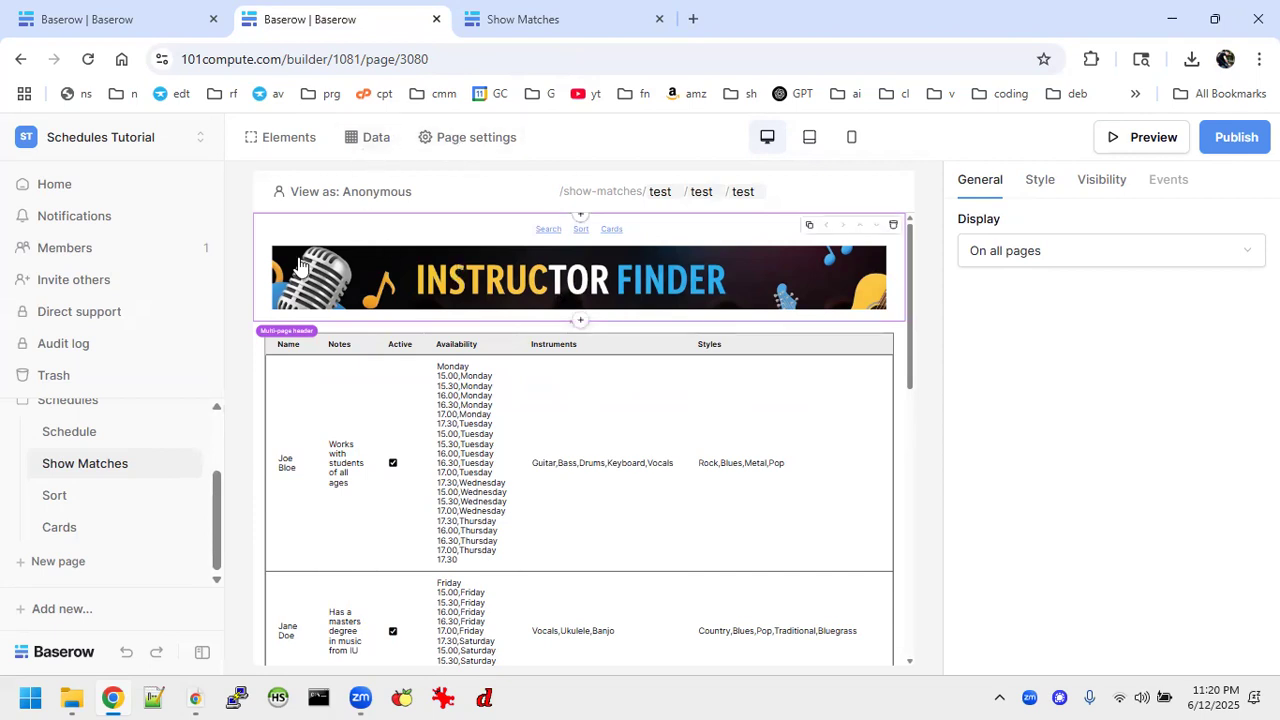
click(69, 494)
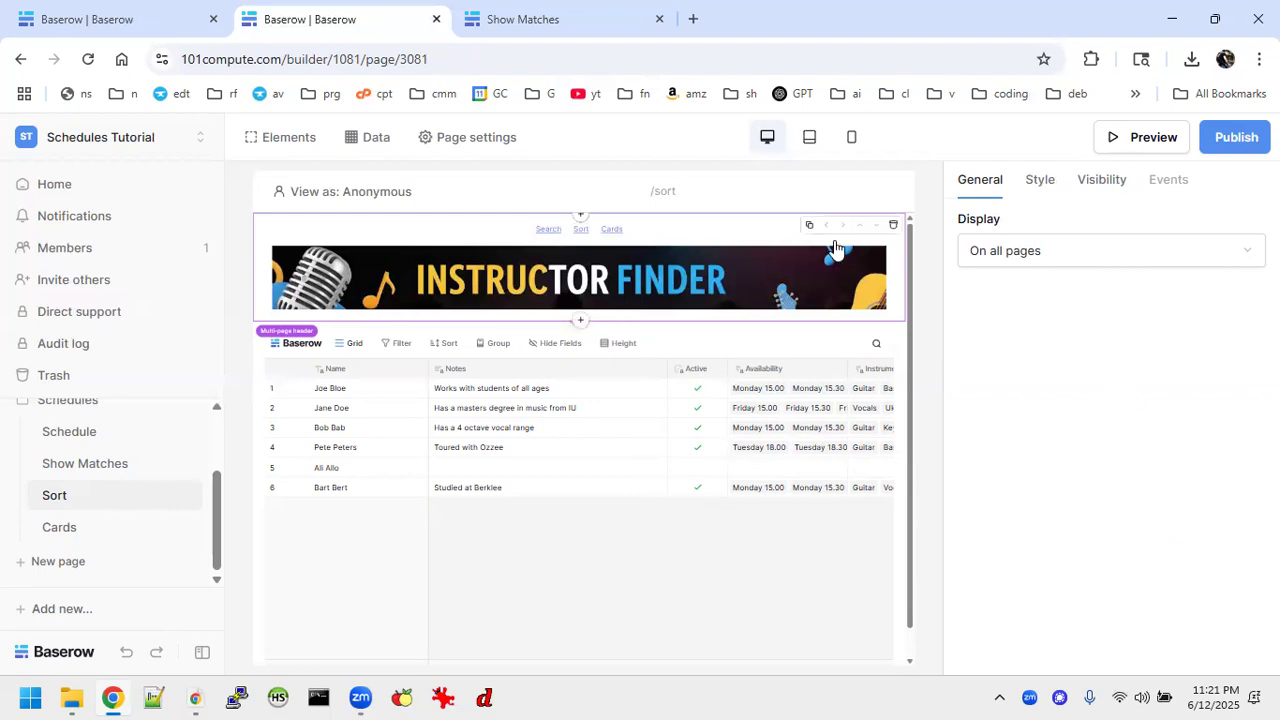
click(1234, 137)
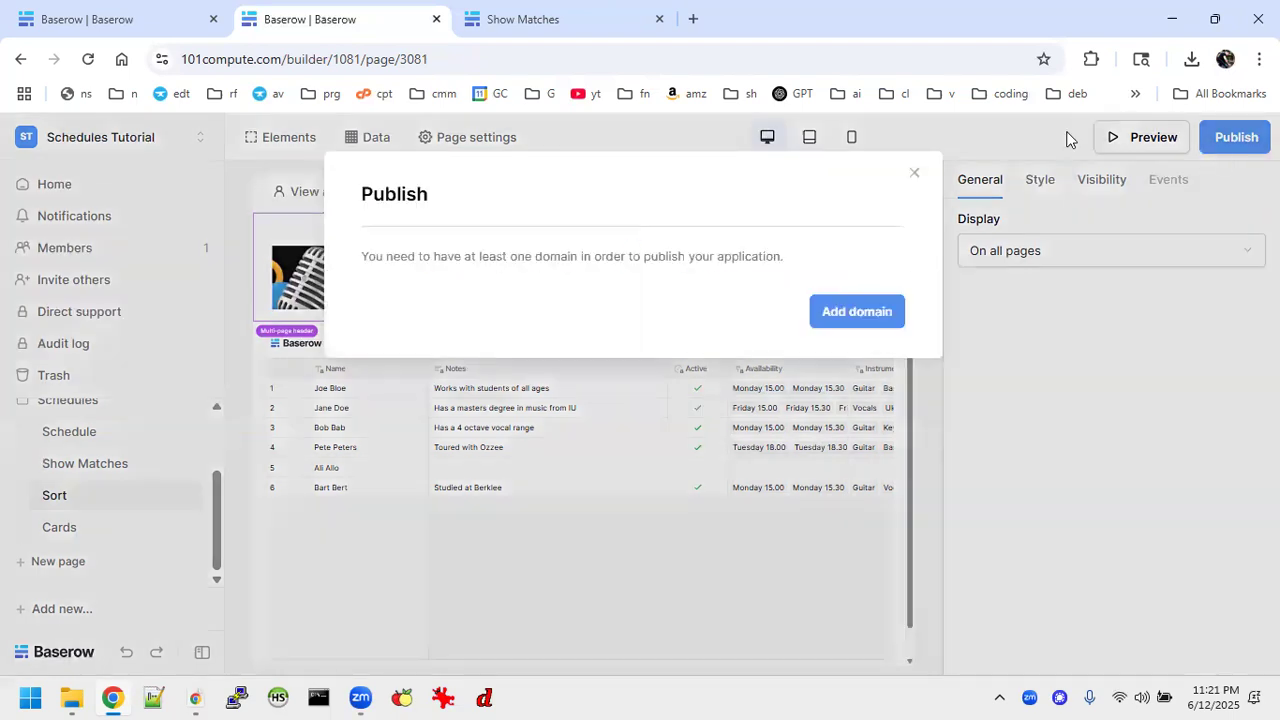